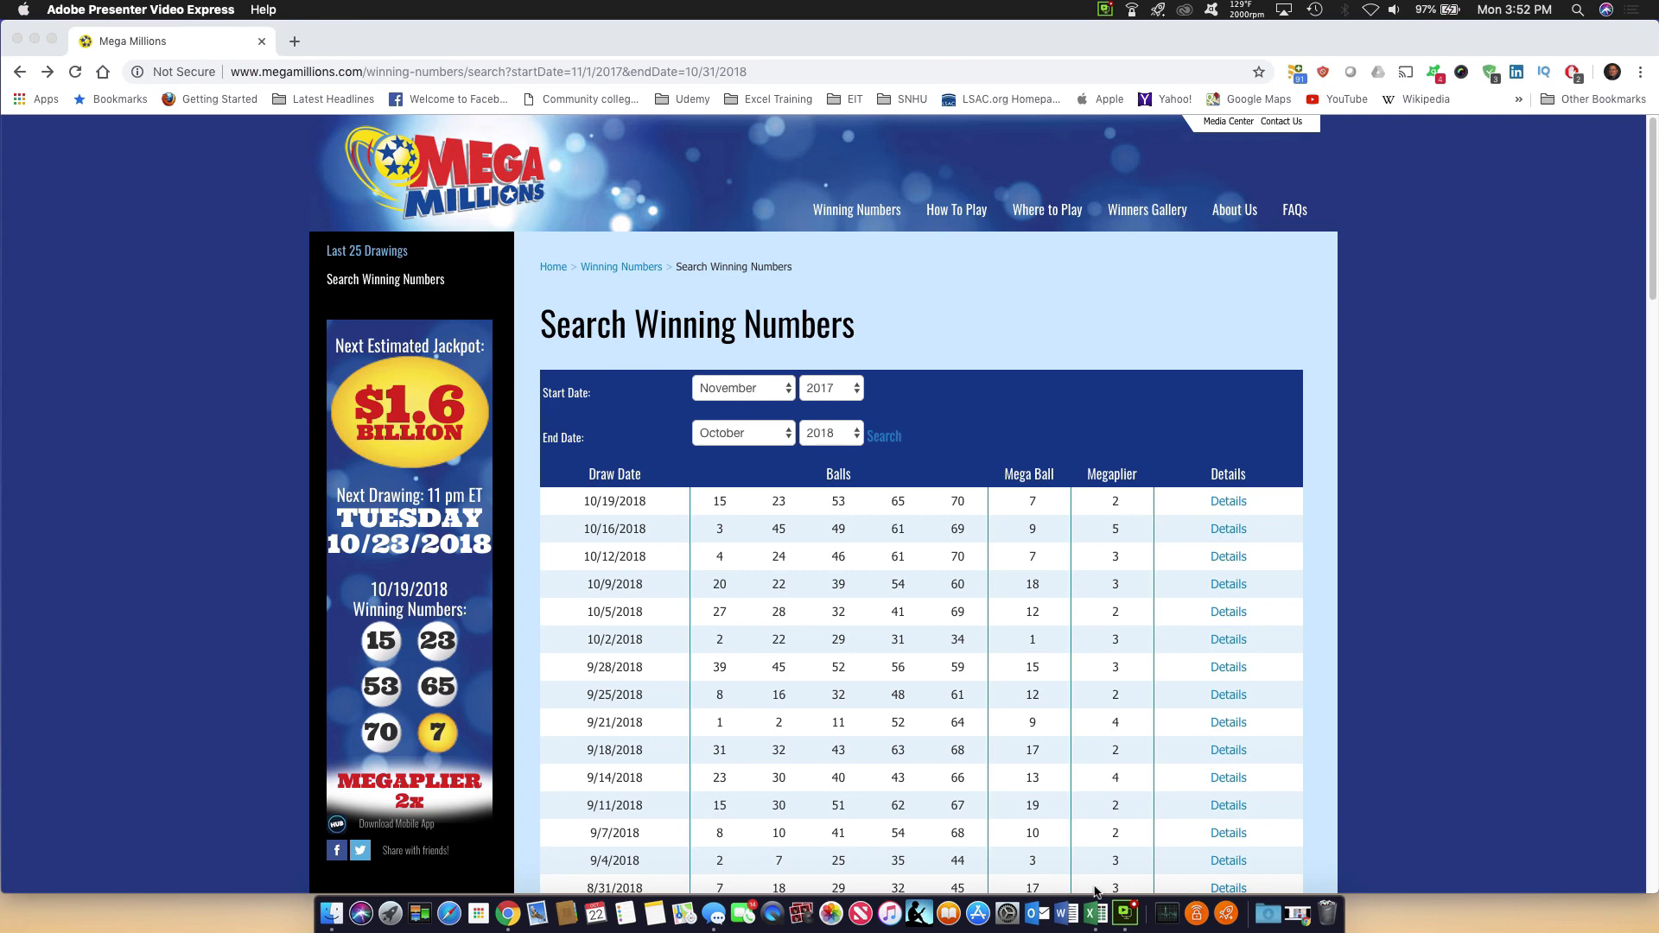
Check the blank Book2 workbook in Excel and return to the Mega Millions results in Chrome
left_click(1094, 916)
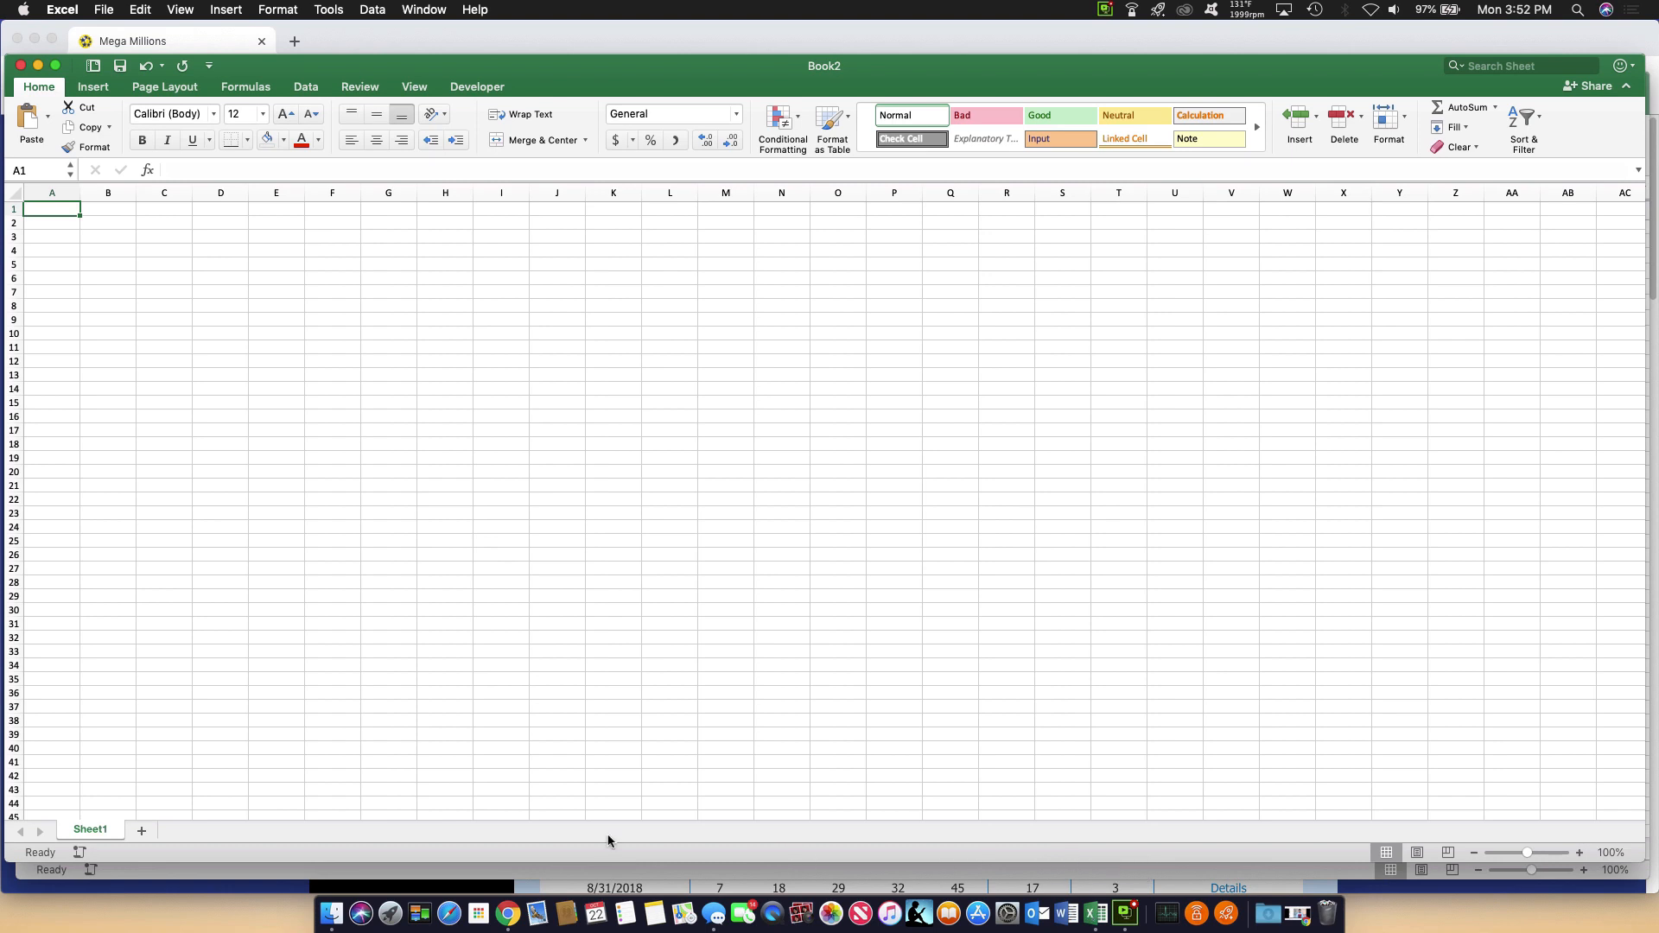
left_click(258, 900)
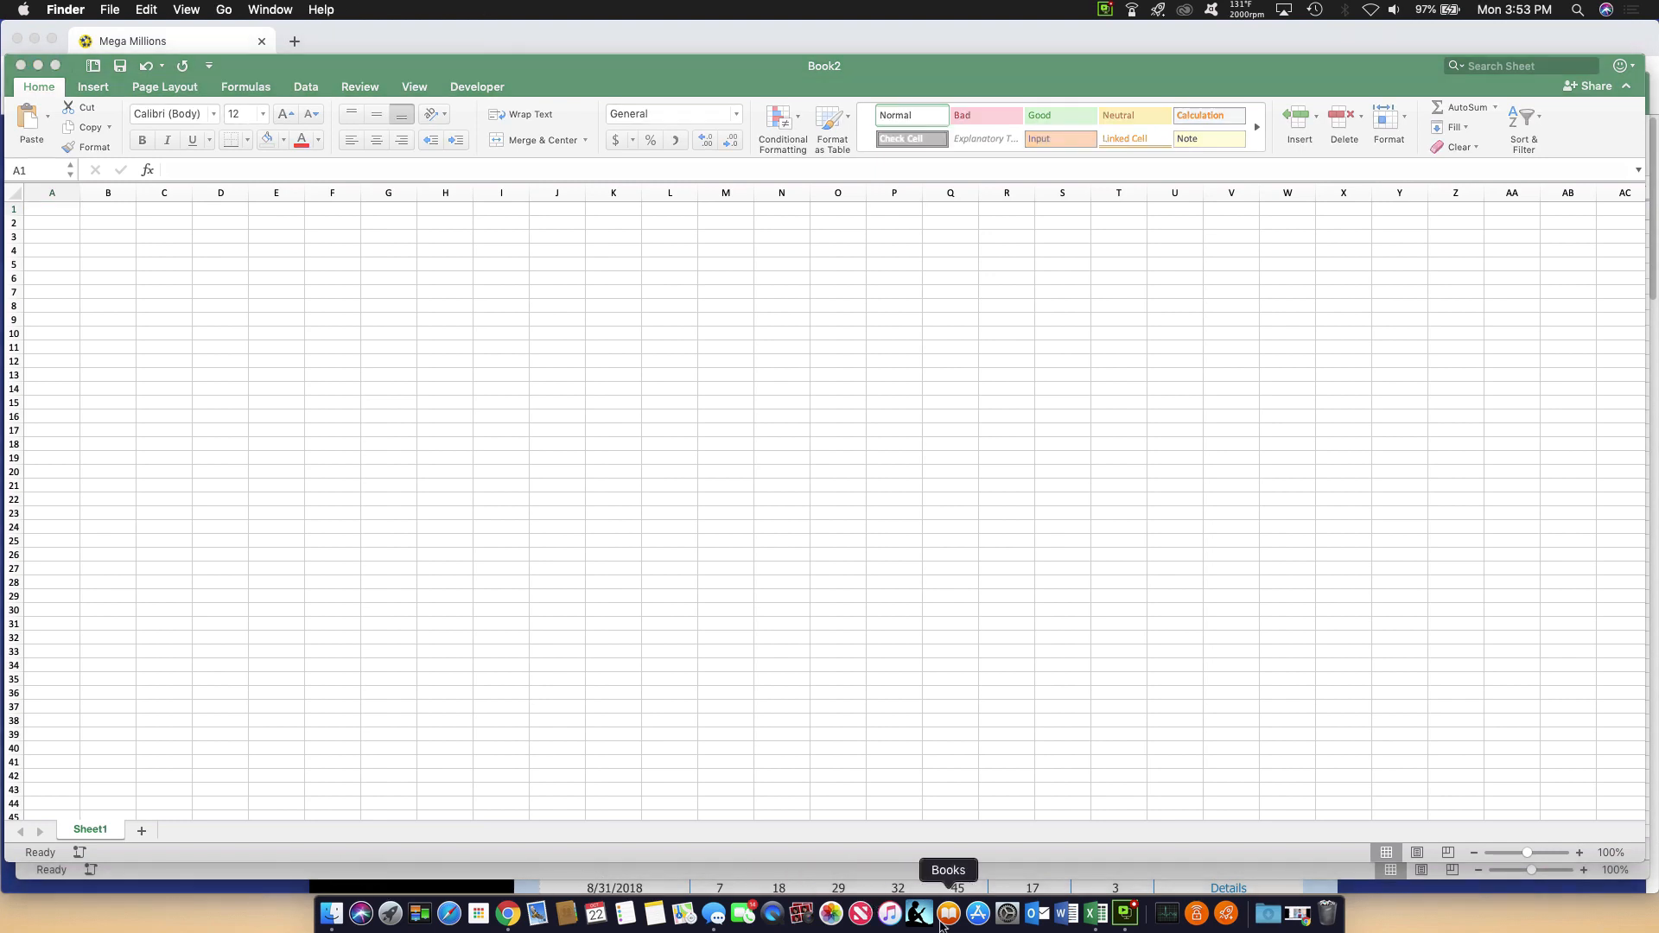
left_click(508, 916)
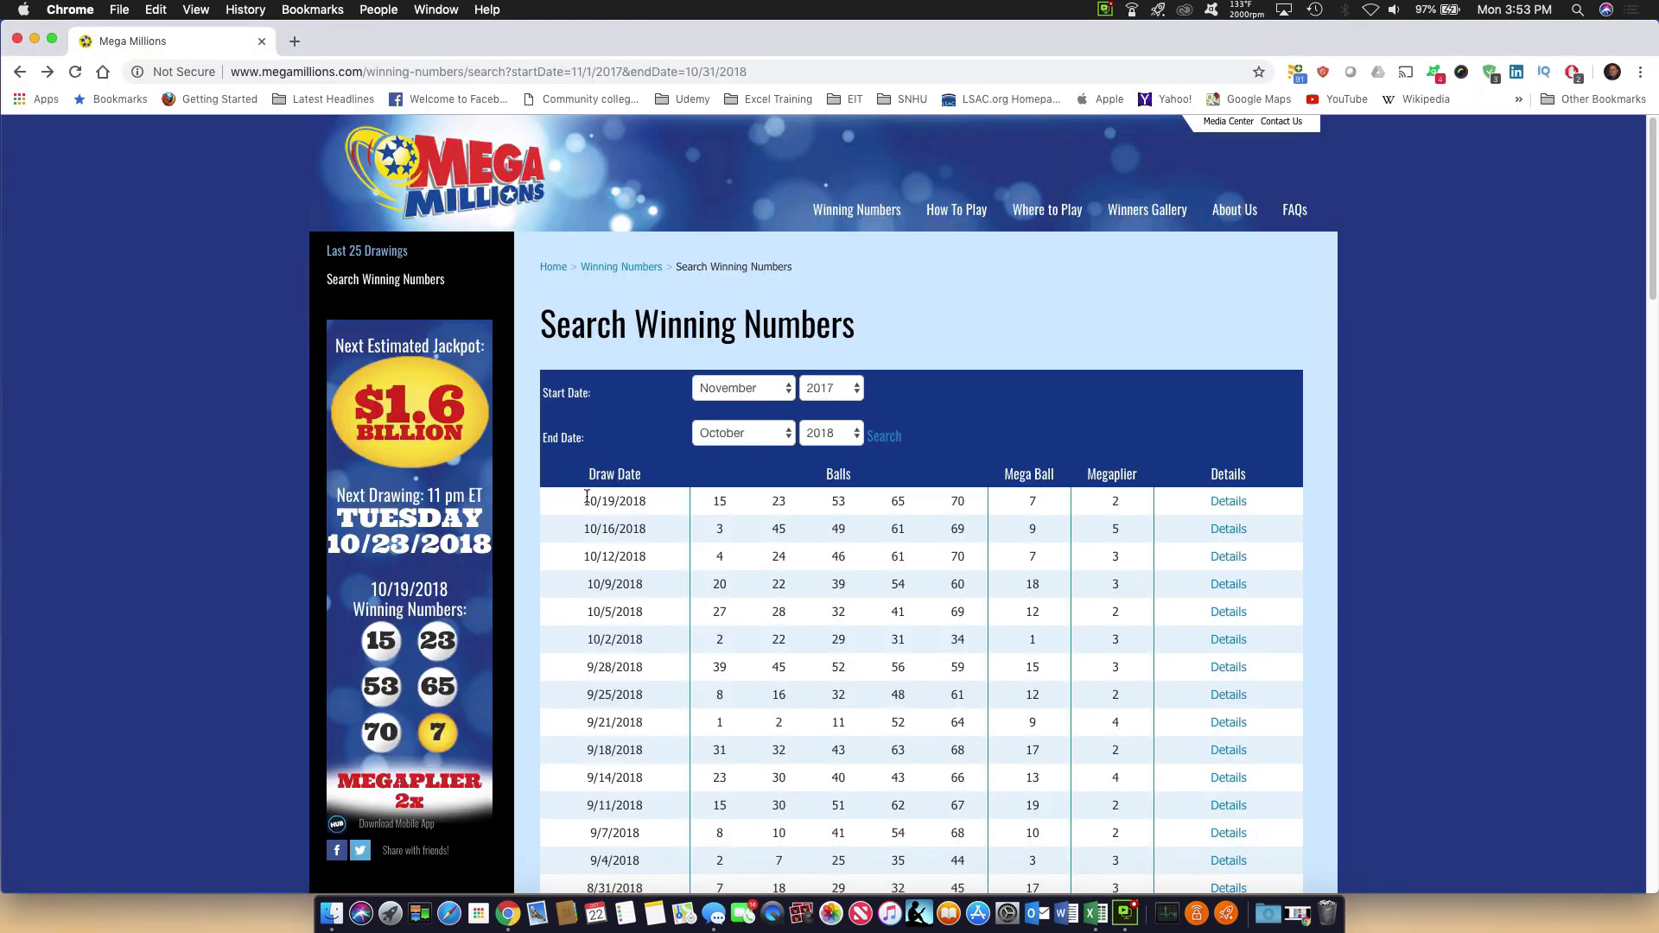
Copy all draw results from 10/19/2018 down to 11/3/2017 and paste them into the blank Excel workbook starting at A1
left_click_drag(581, 493, 1252, 829)
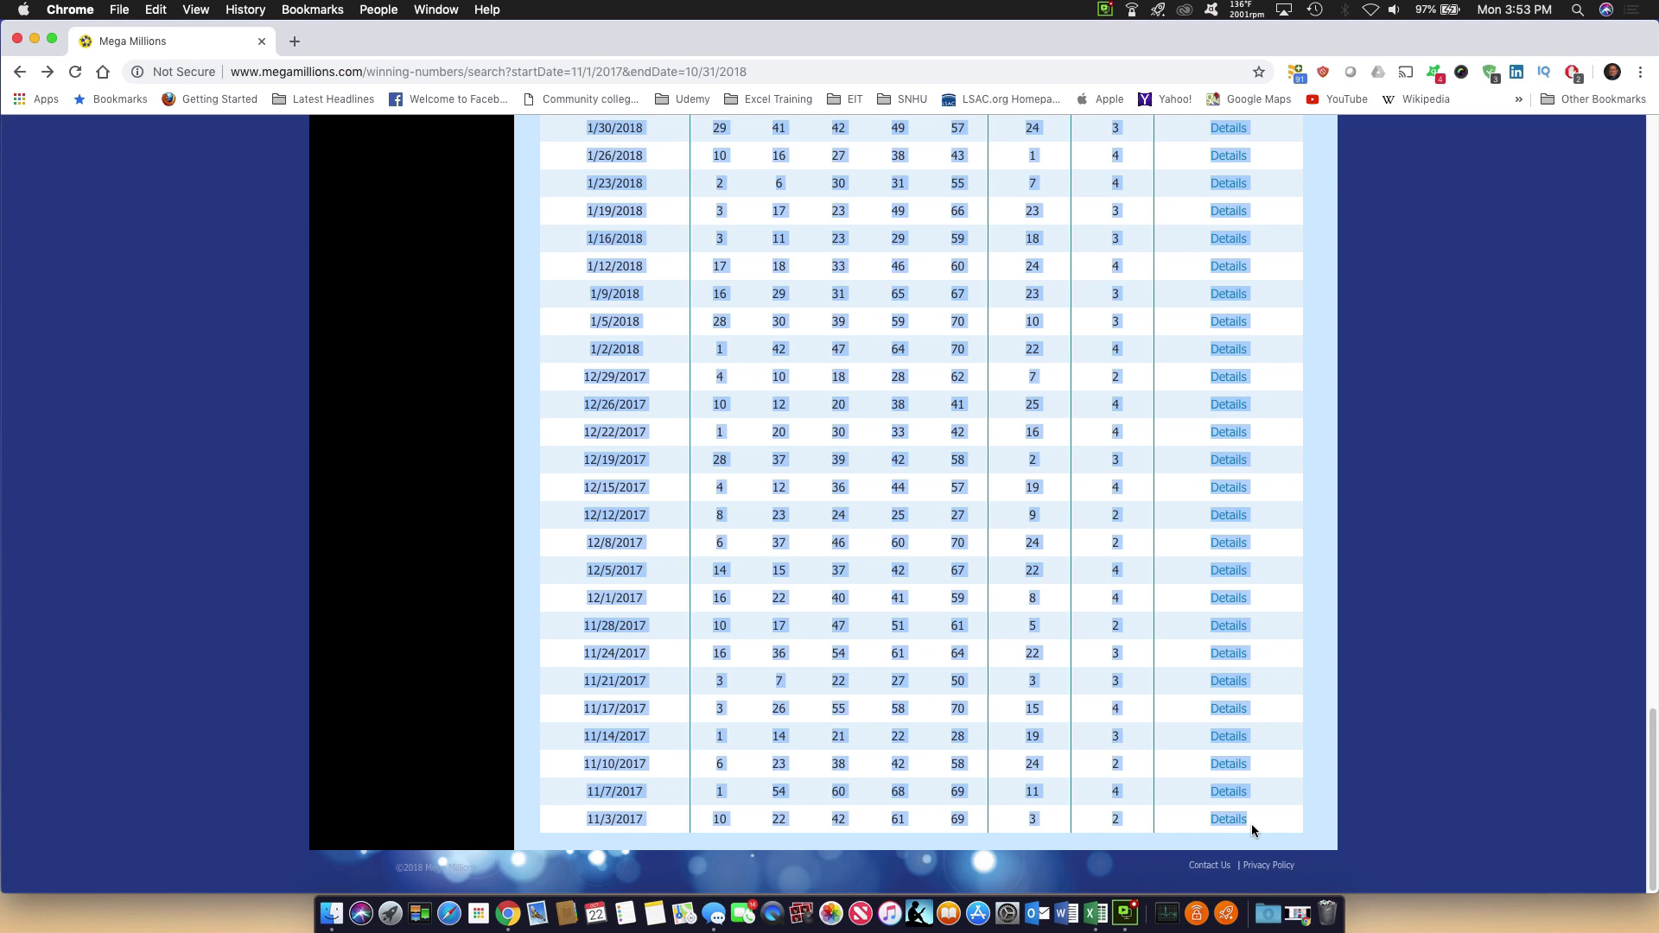
left_click(1095, 916)
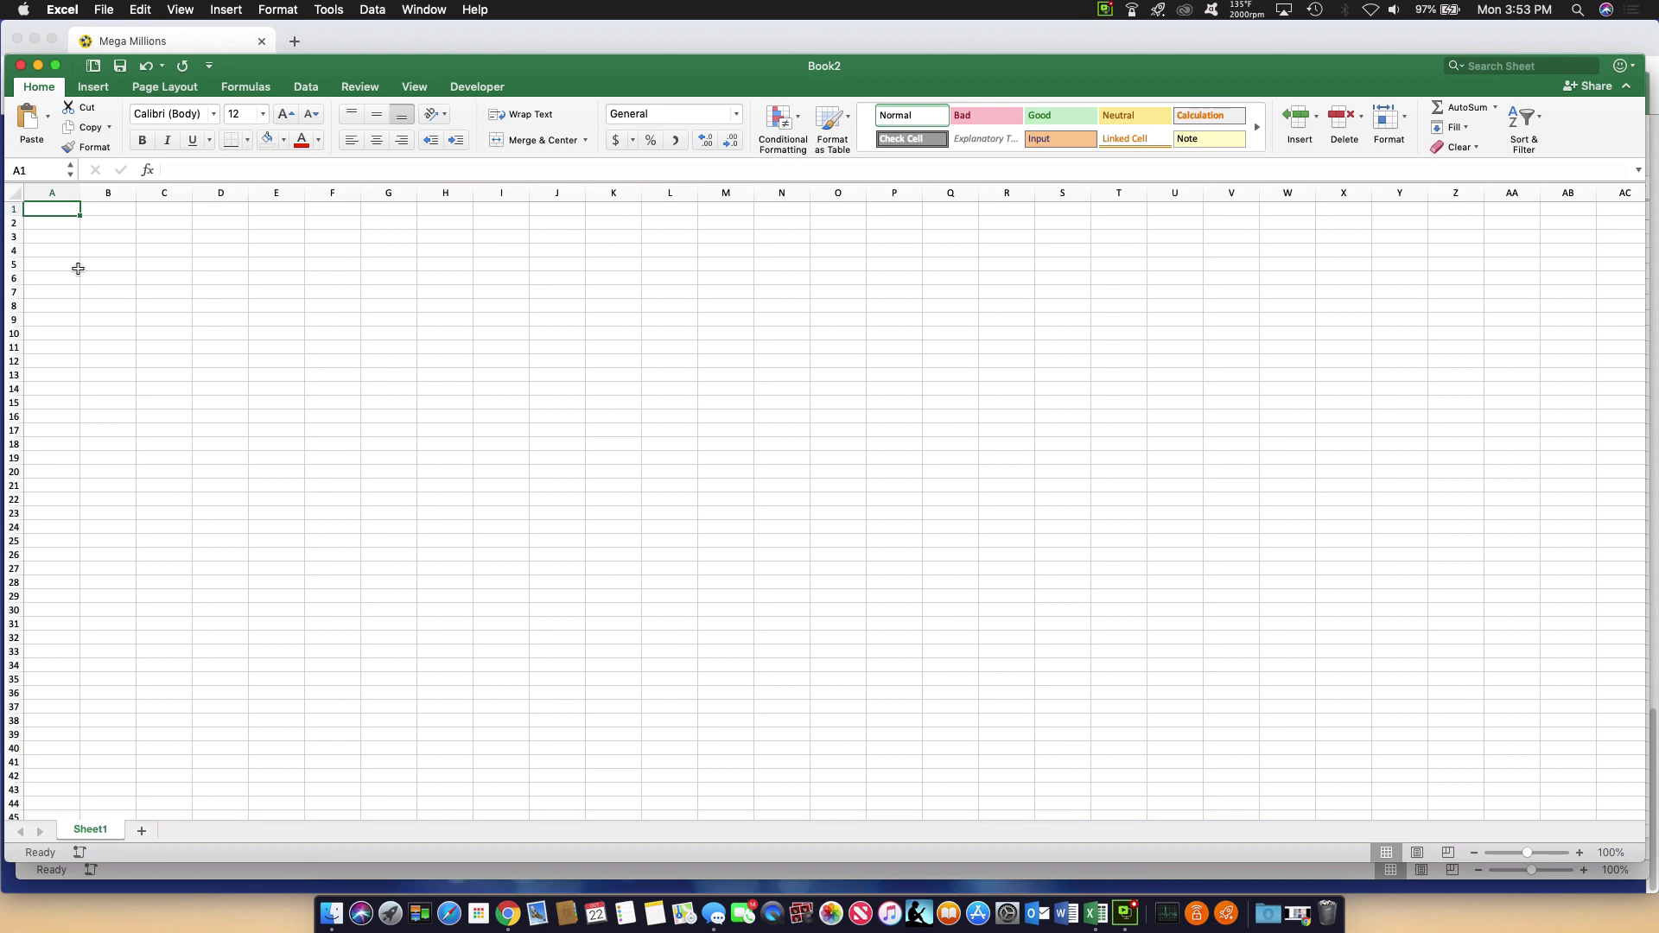
key("super+v")
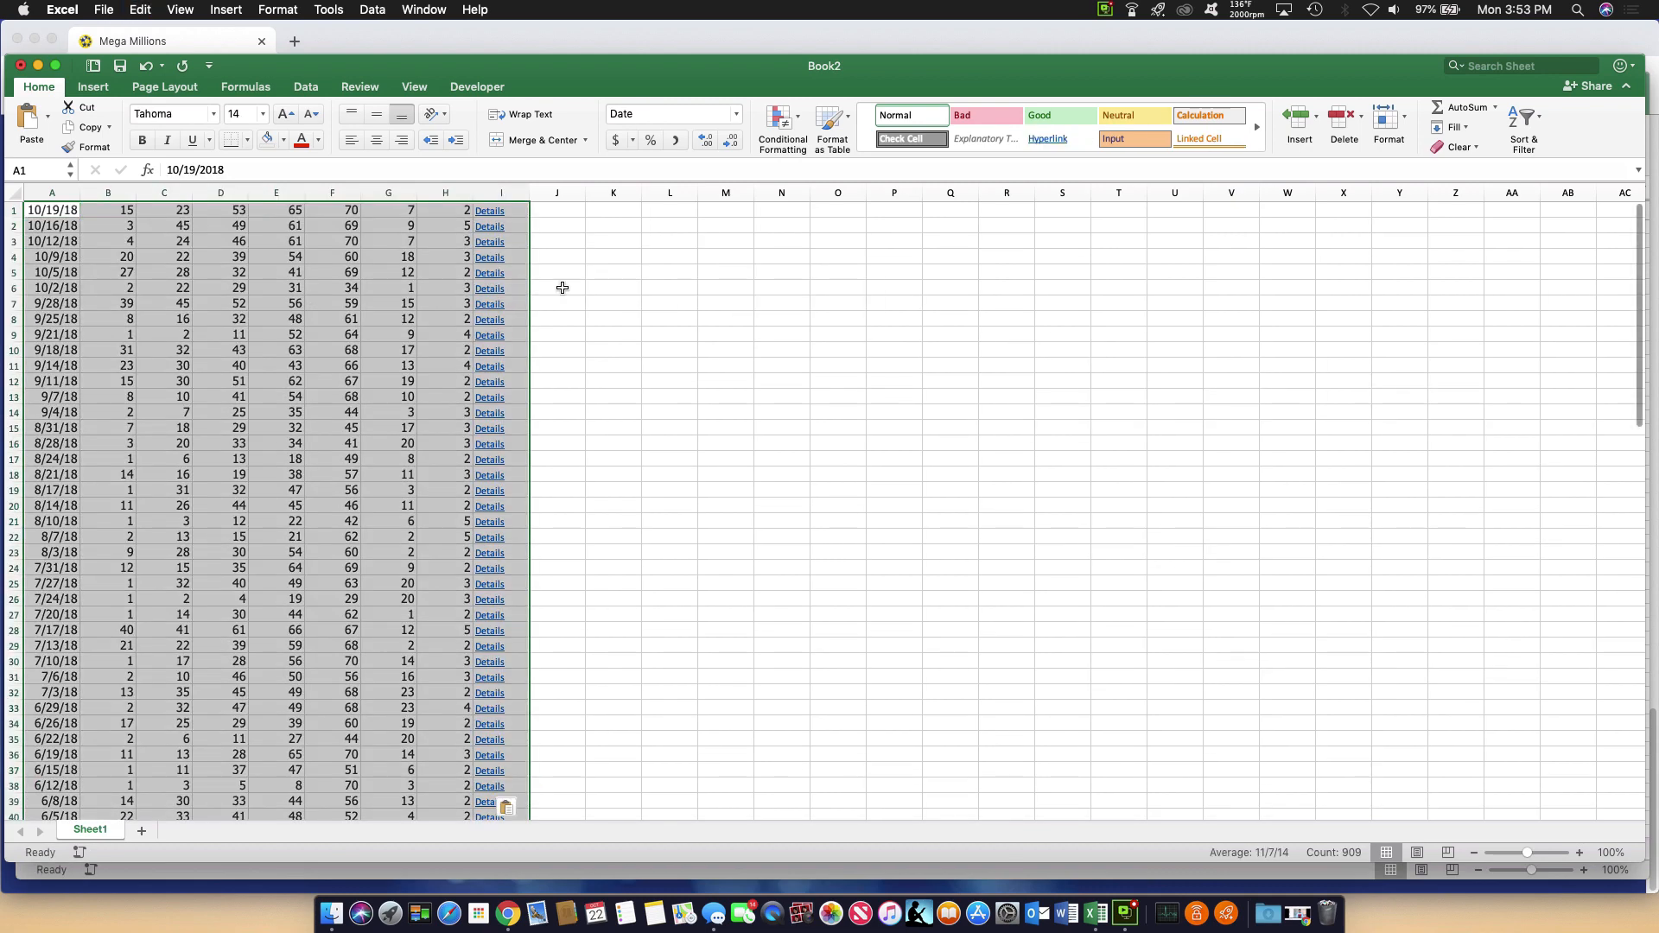
left_click(562, 287)
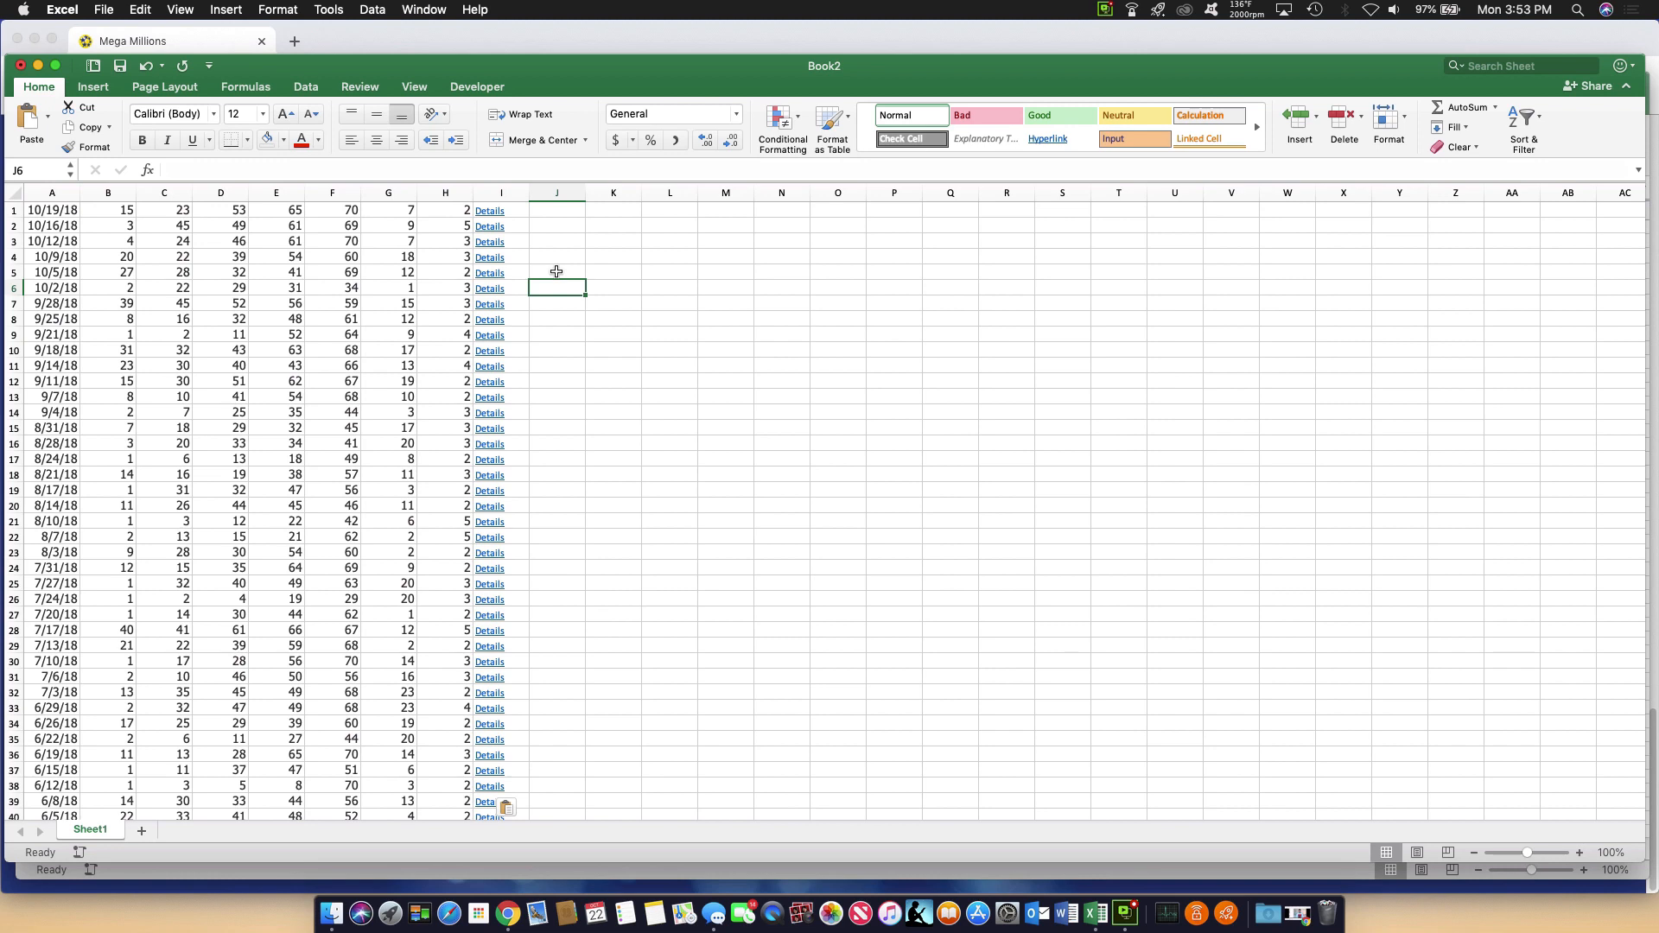
scroll(557, 273, "down", 3)
scroll(556, 273, "up", 3)
Insert an empty row above the first draw result
left_click(4, 198)
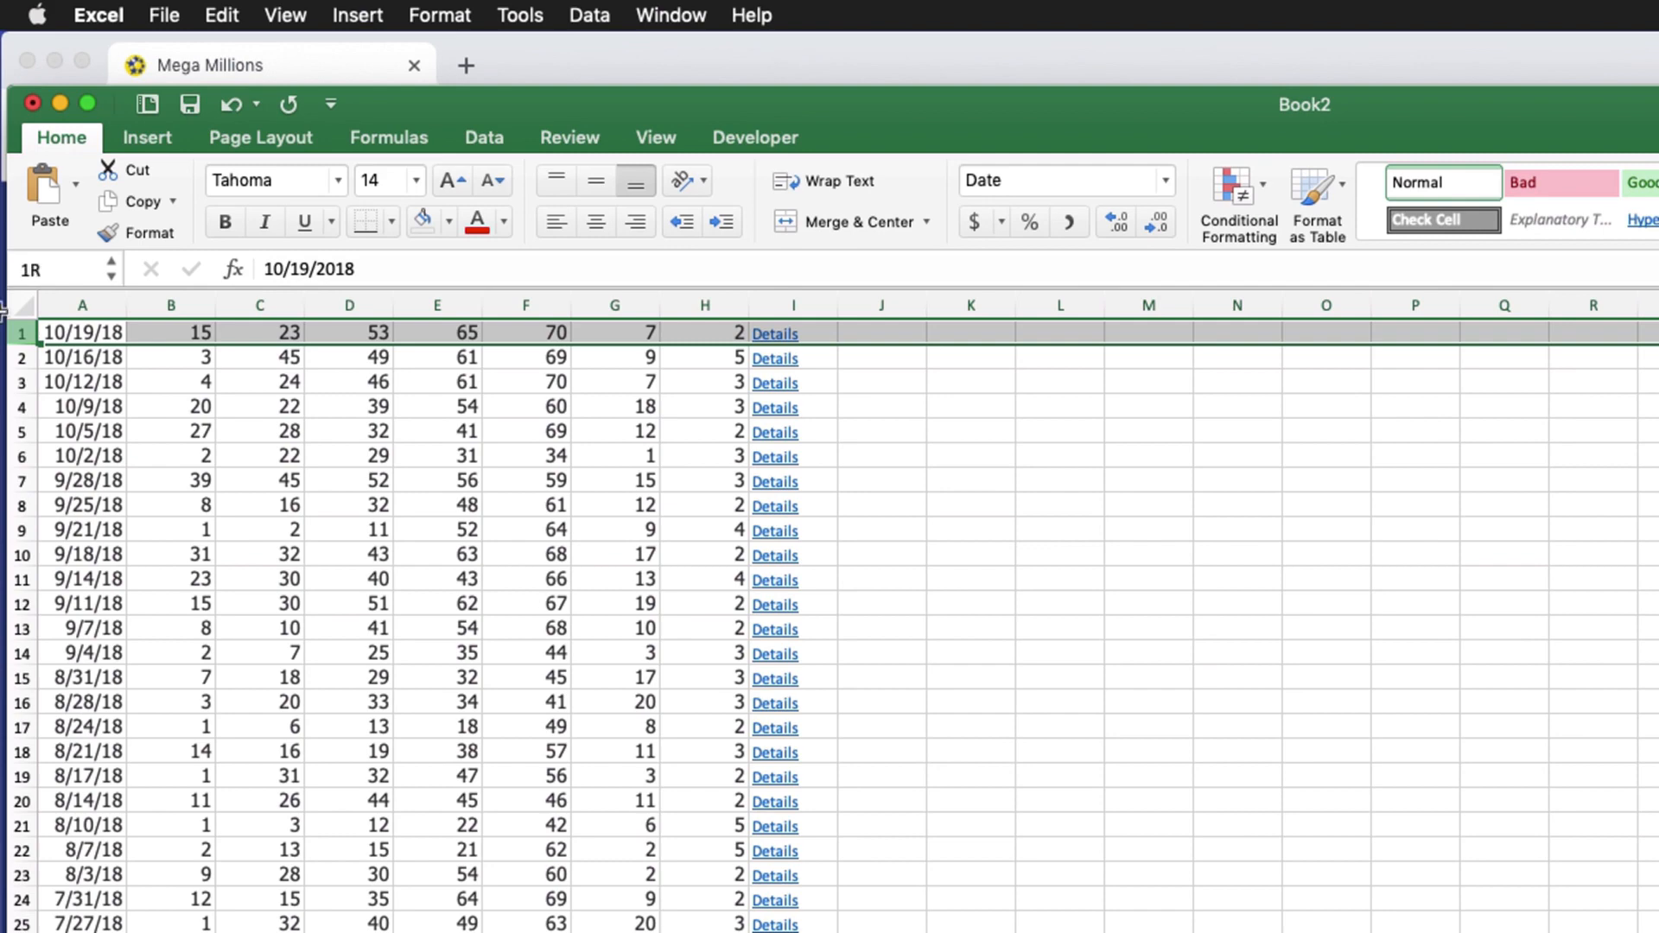
right_click(17, 333)
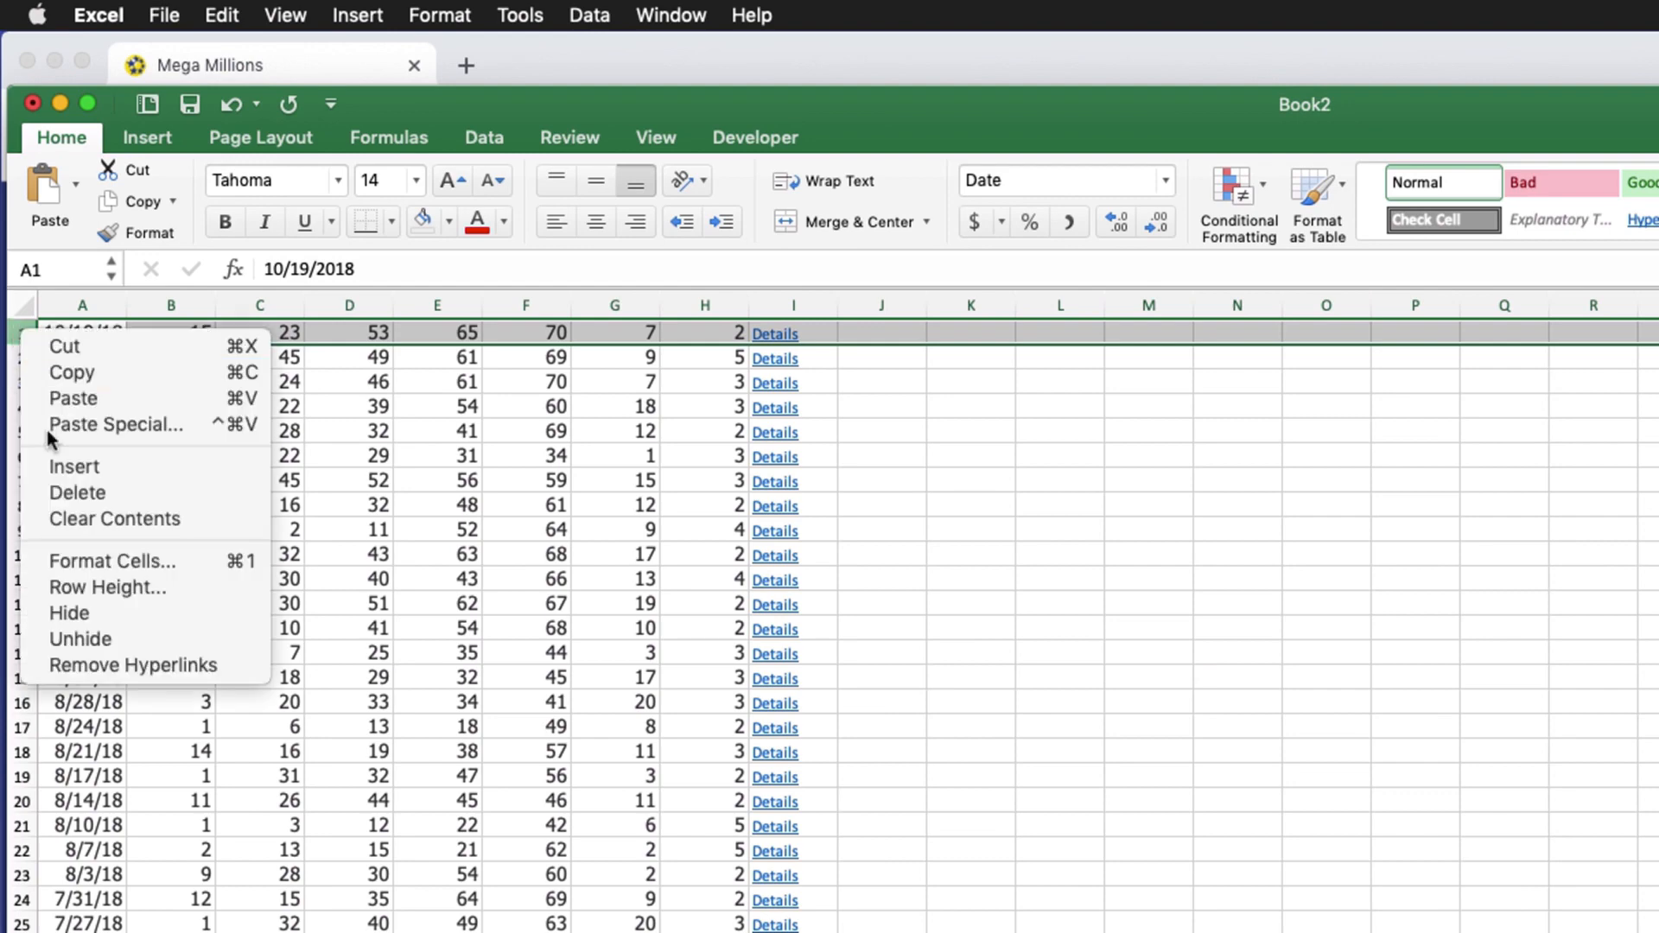
left_click(52, 467)
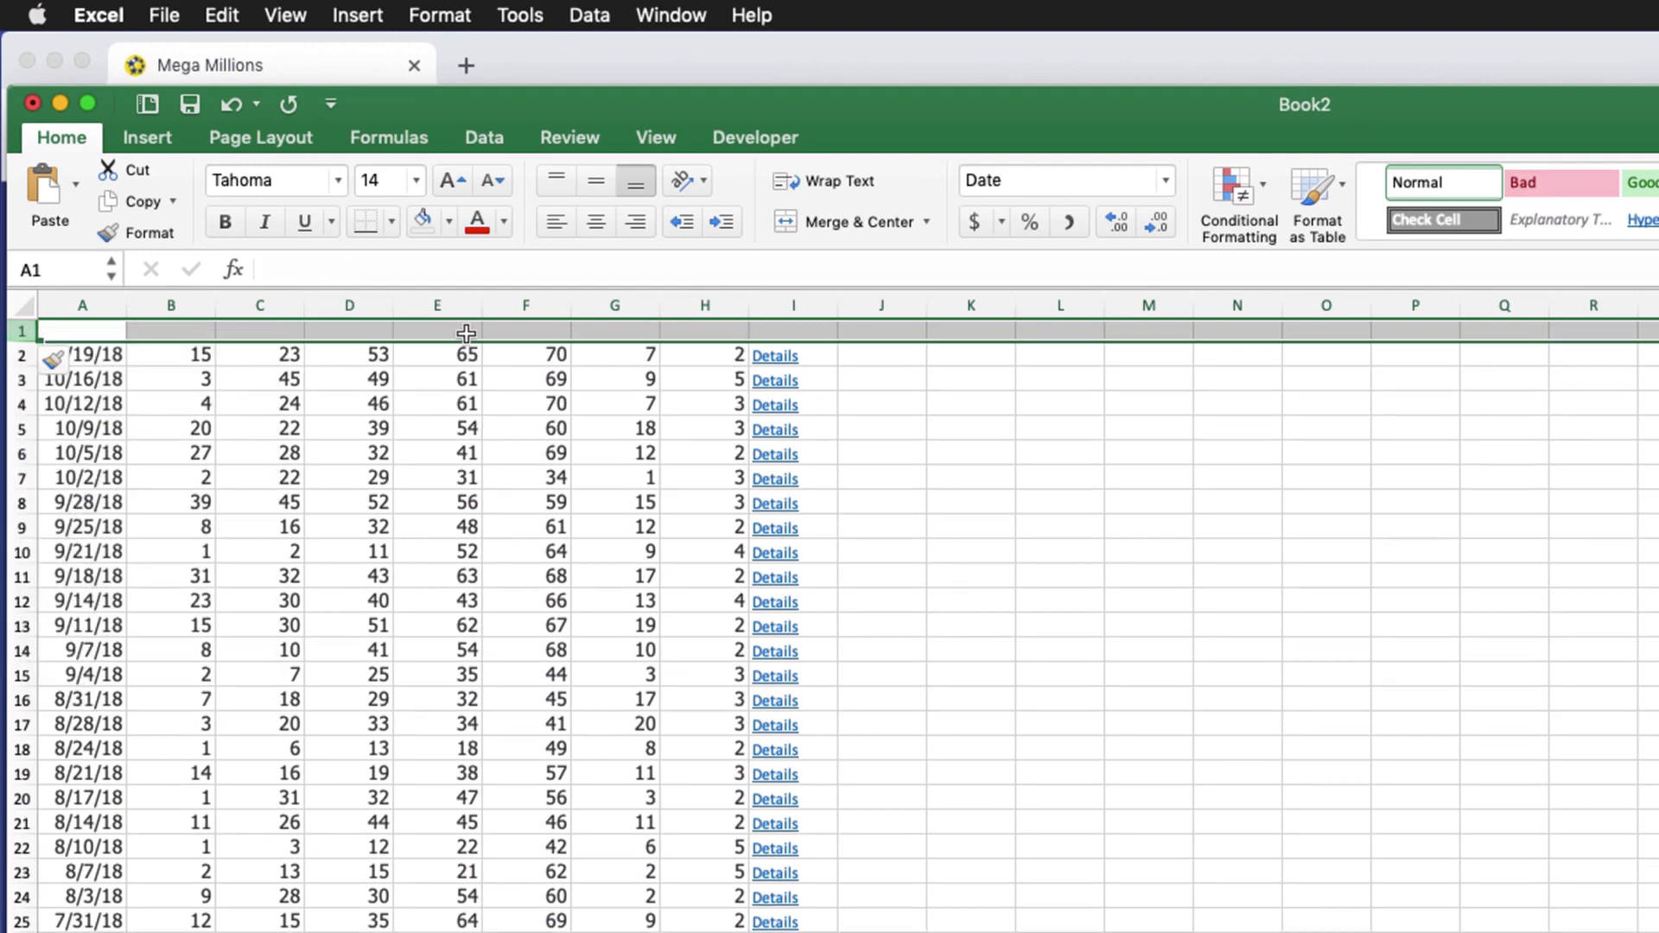
Label the ball columns in B1:G1 as N1, N2, N3, N4, N5 and Mega
left_click(153, 330)
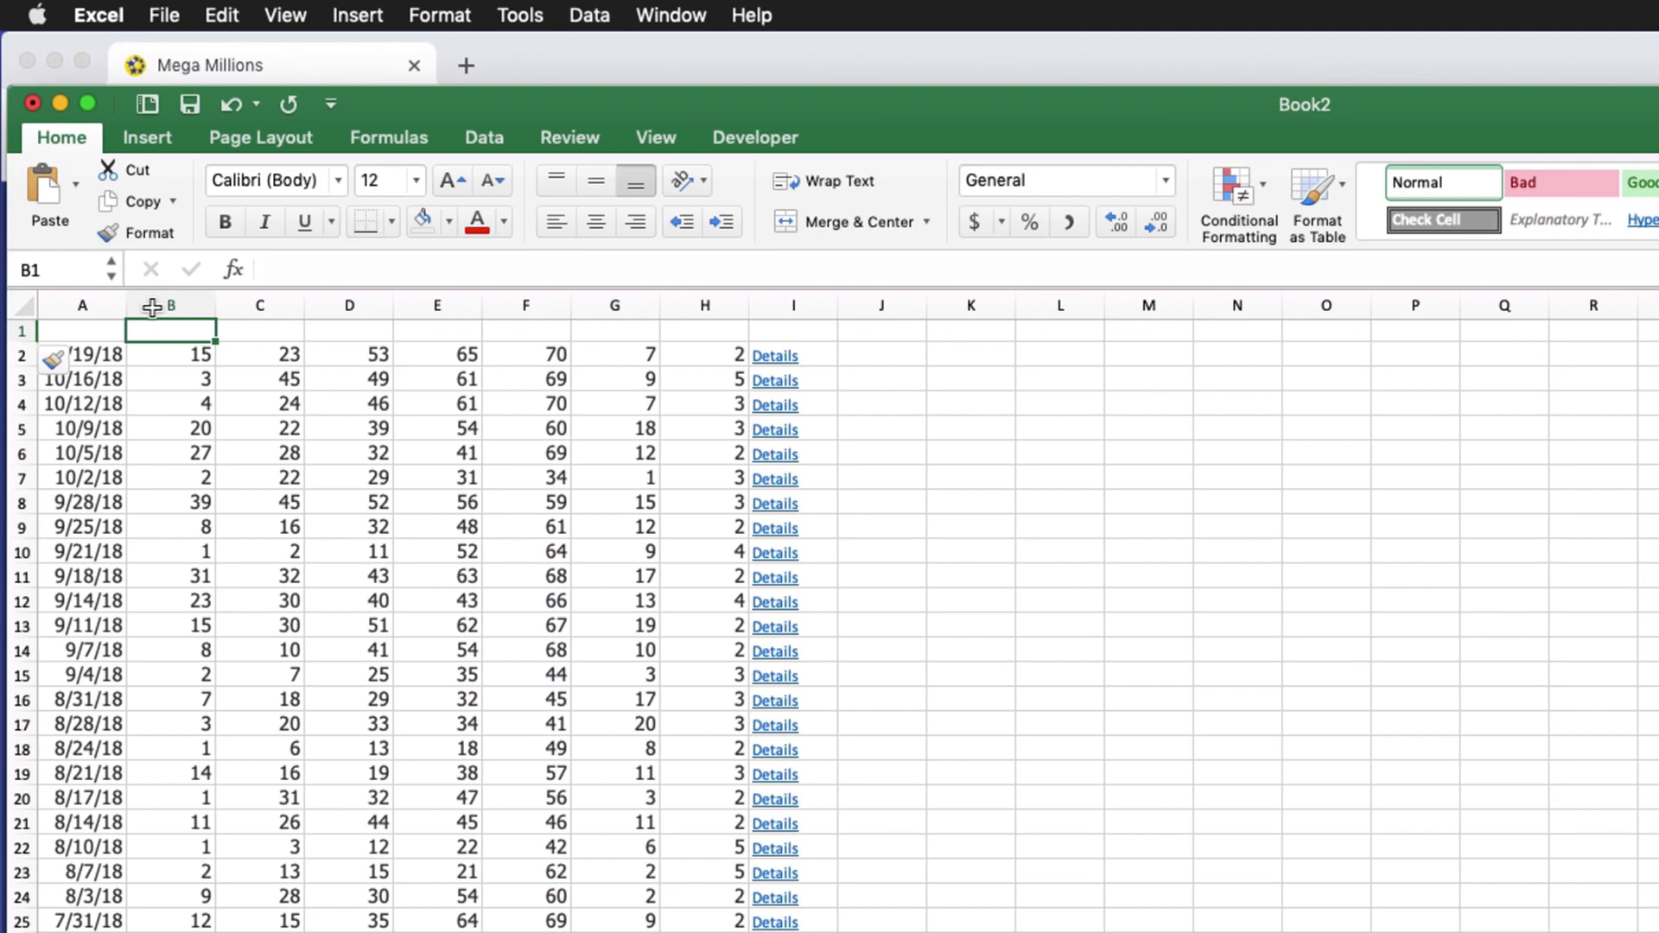
type("N1")
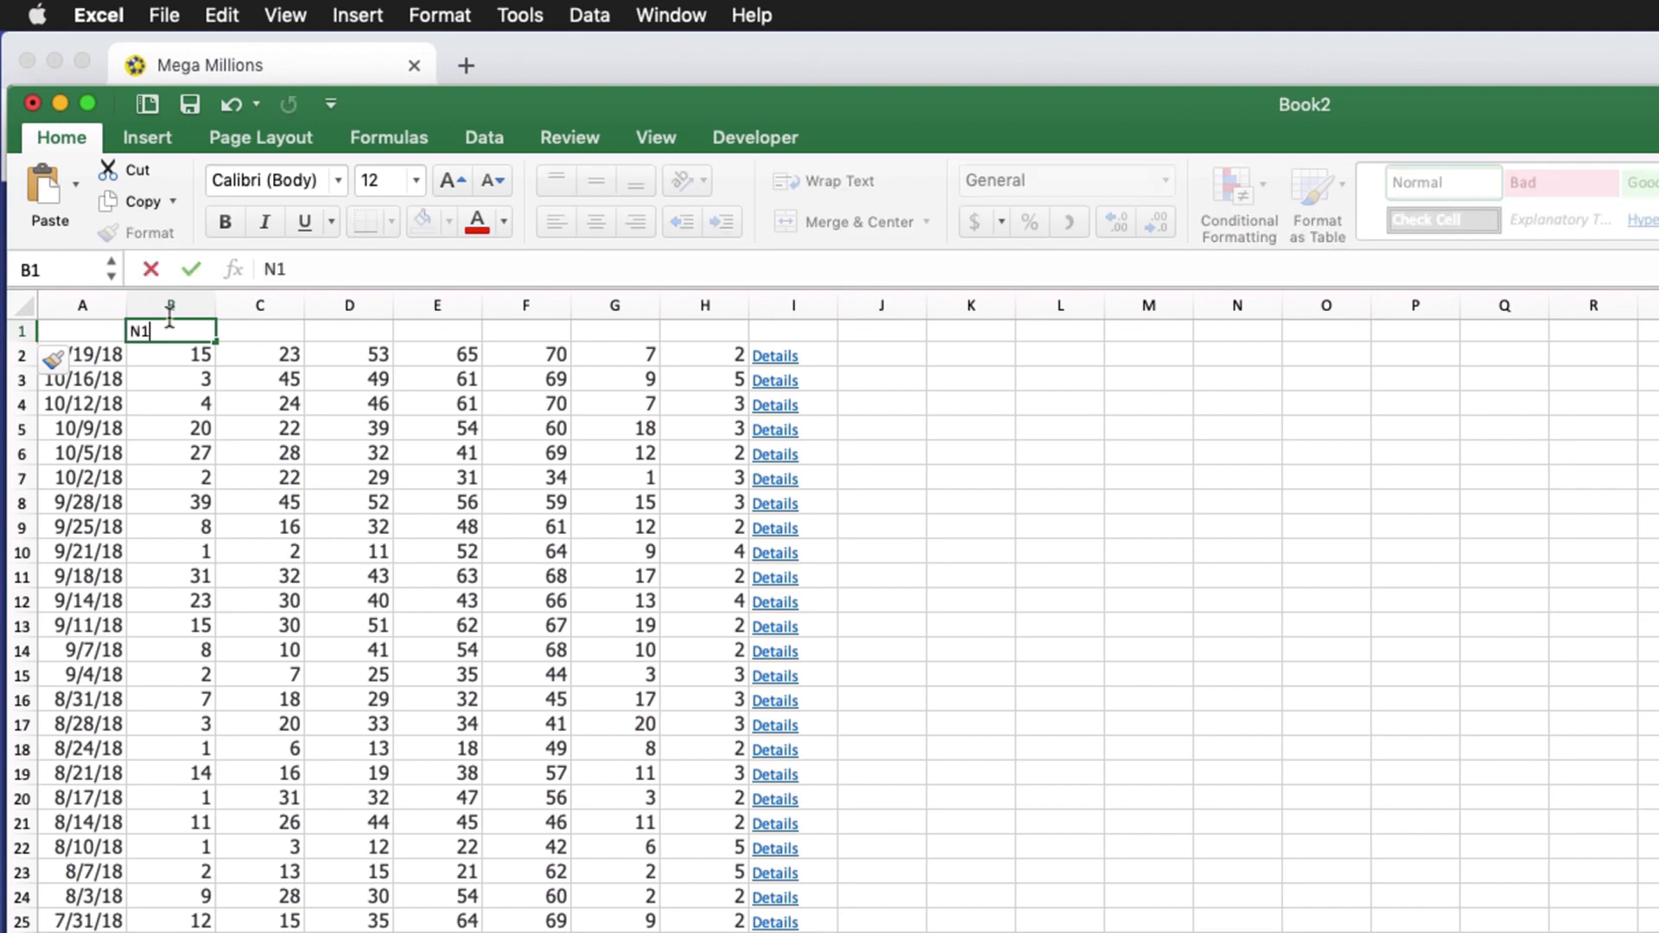
key("Tab")
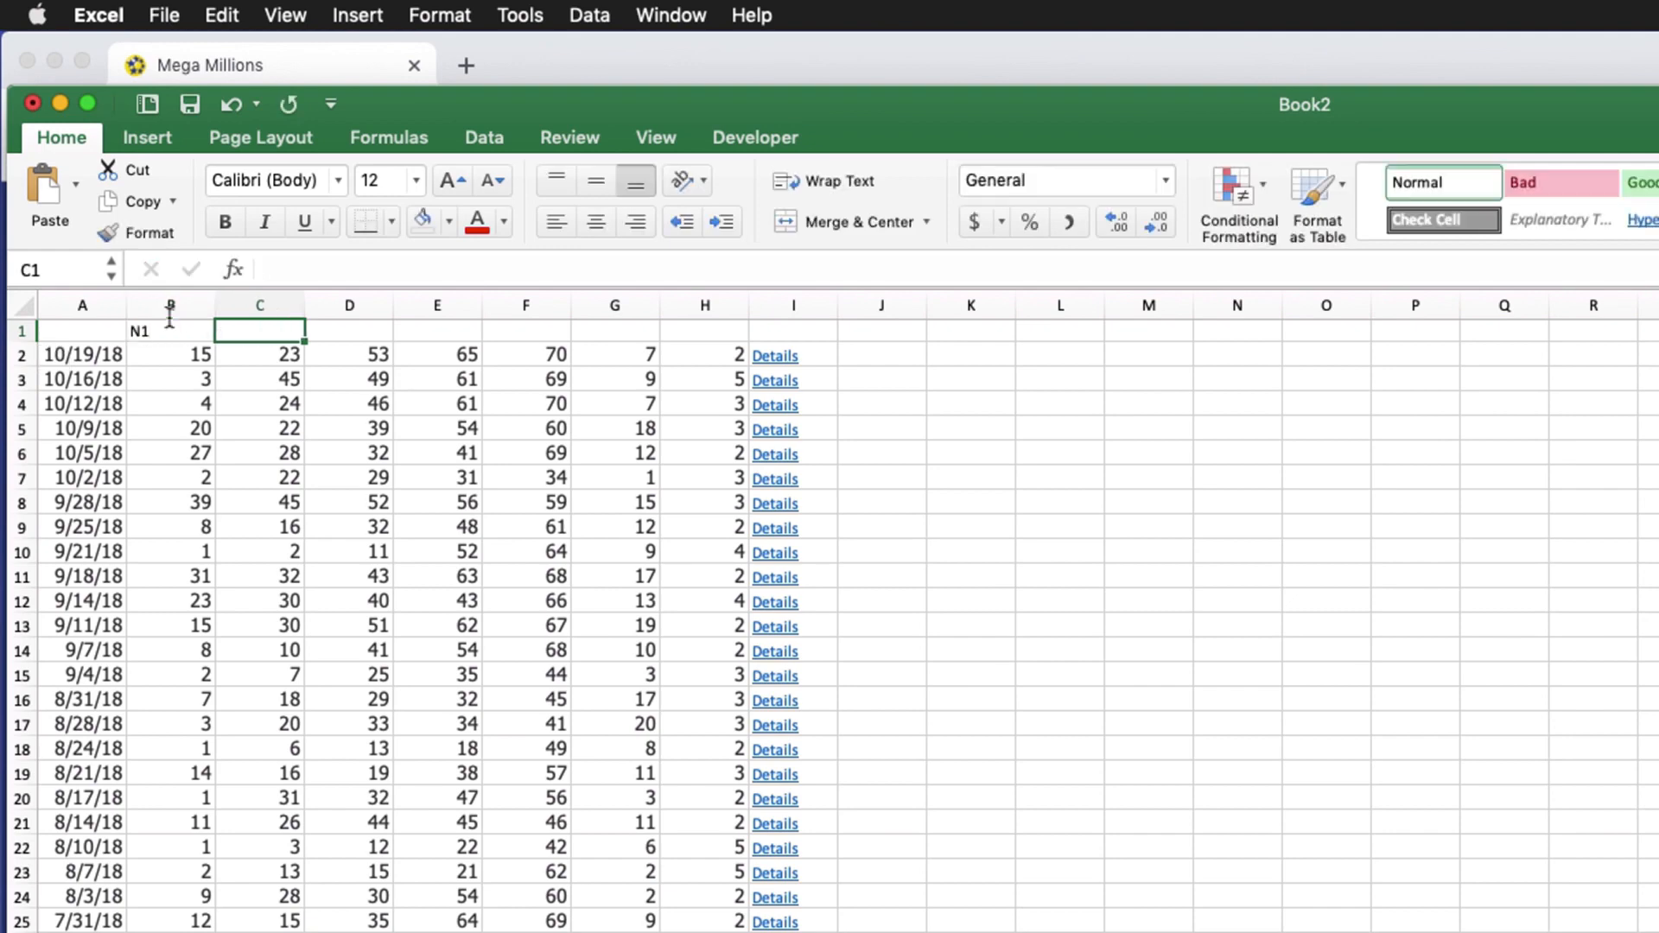
type("N2")
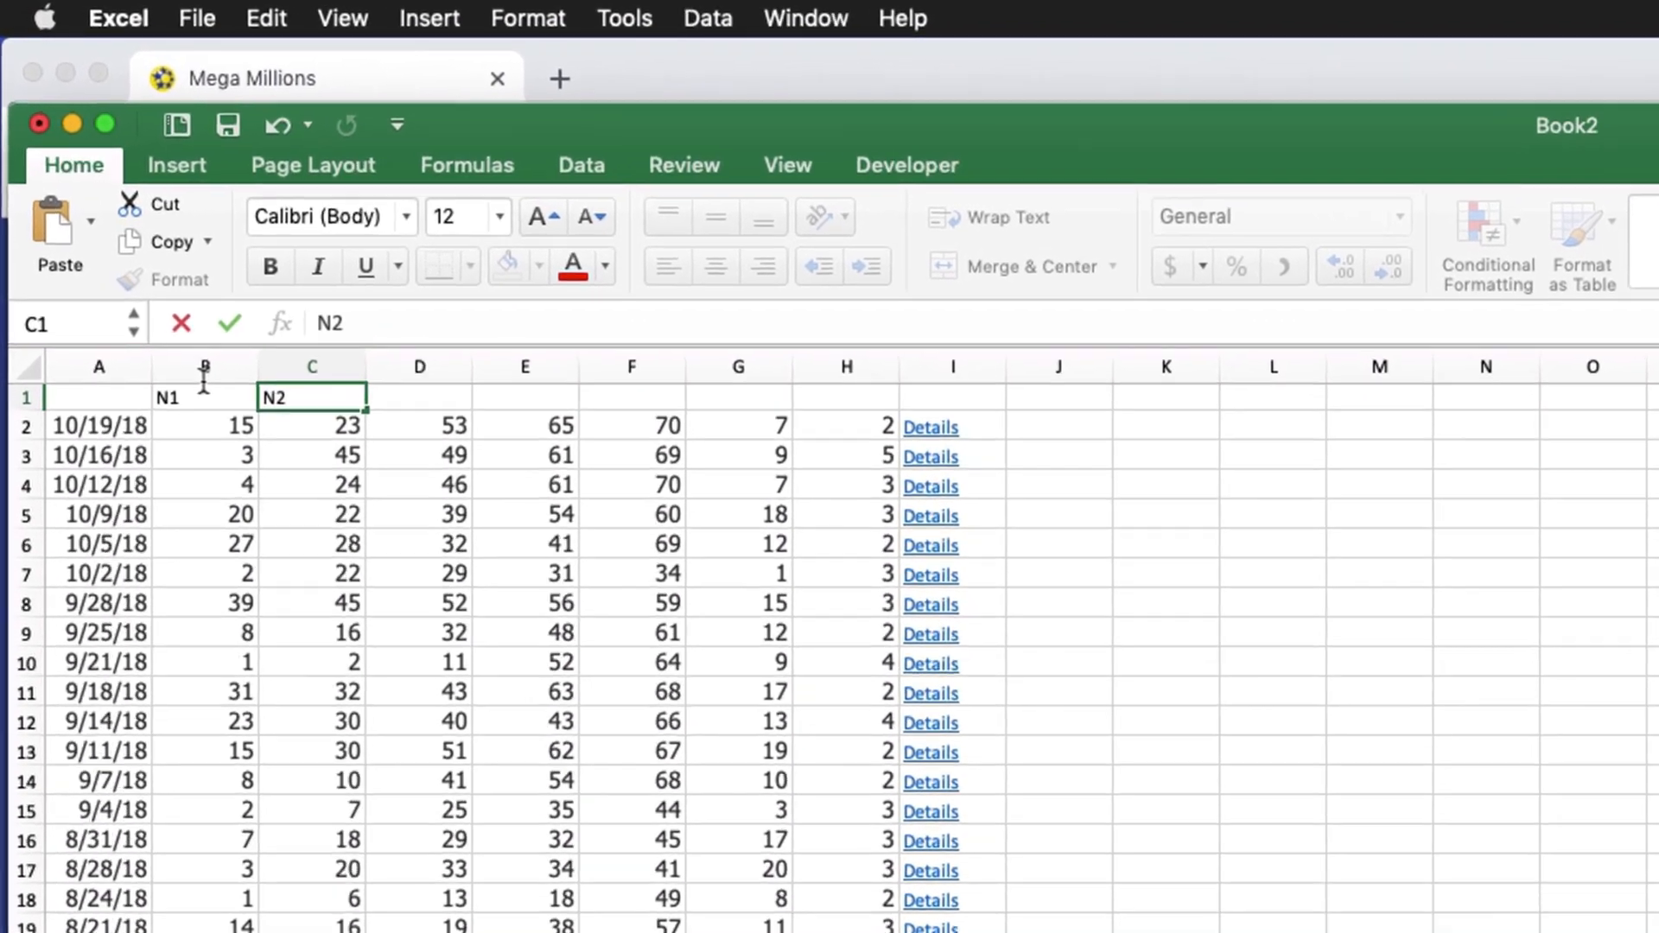
key("Tab")
type("N")
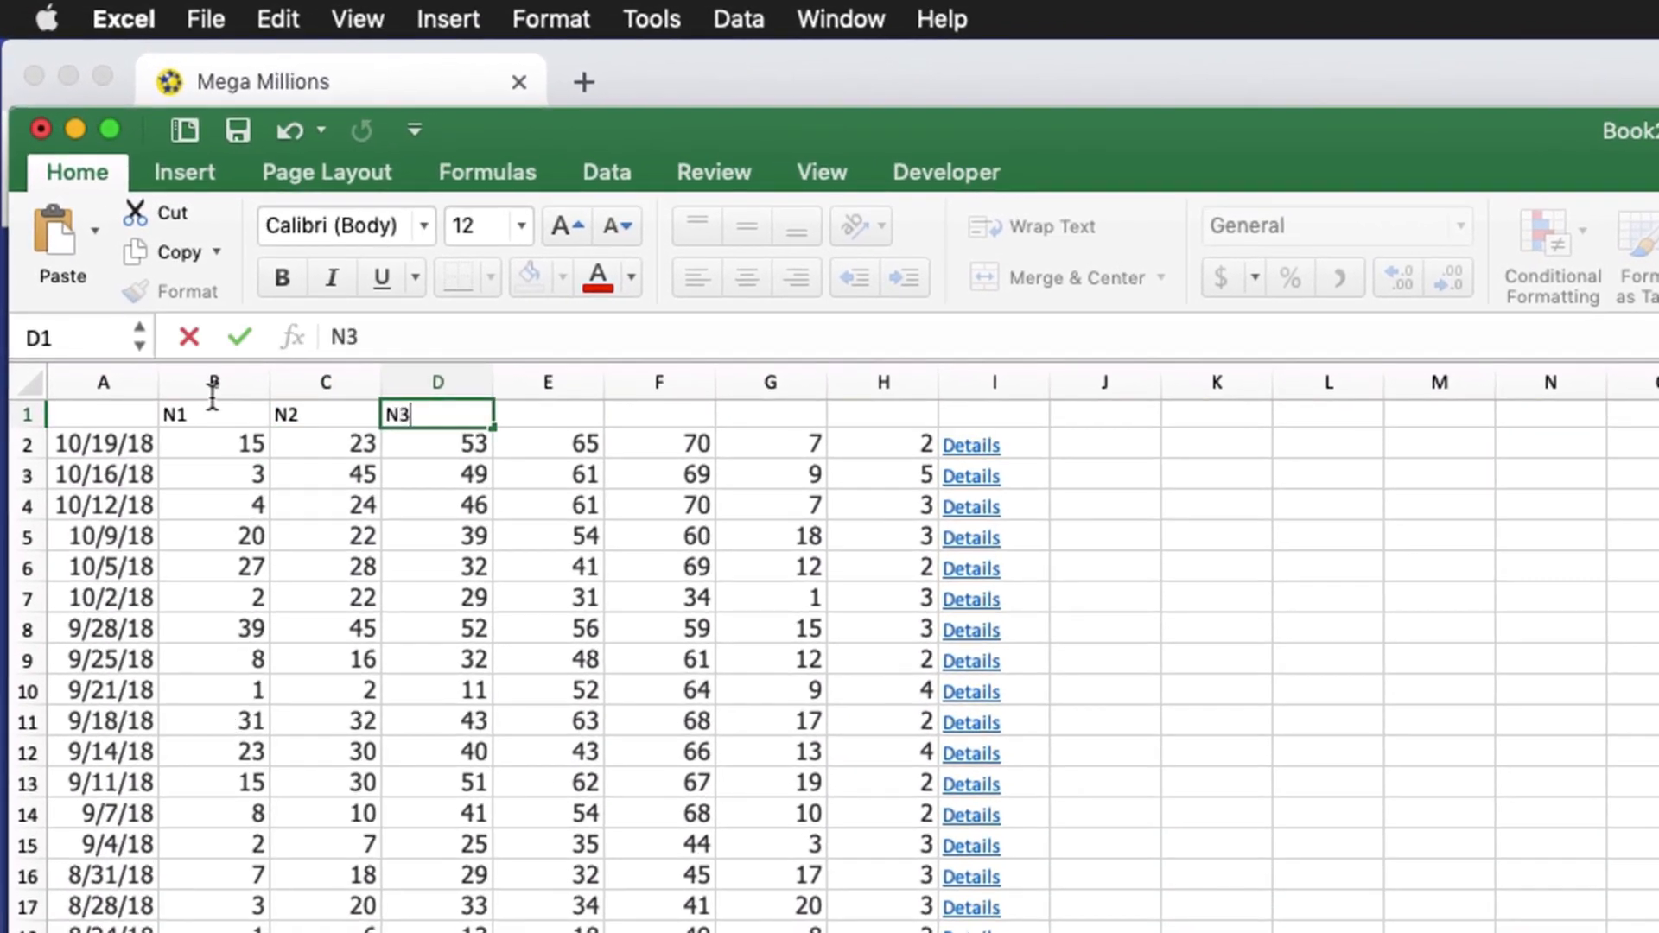
key("Tab")
type("N4")
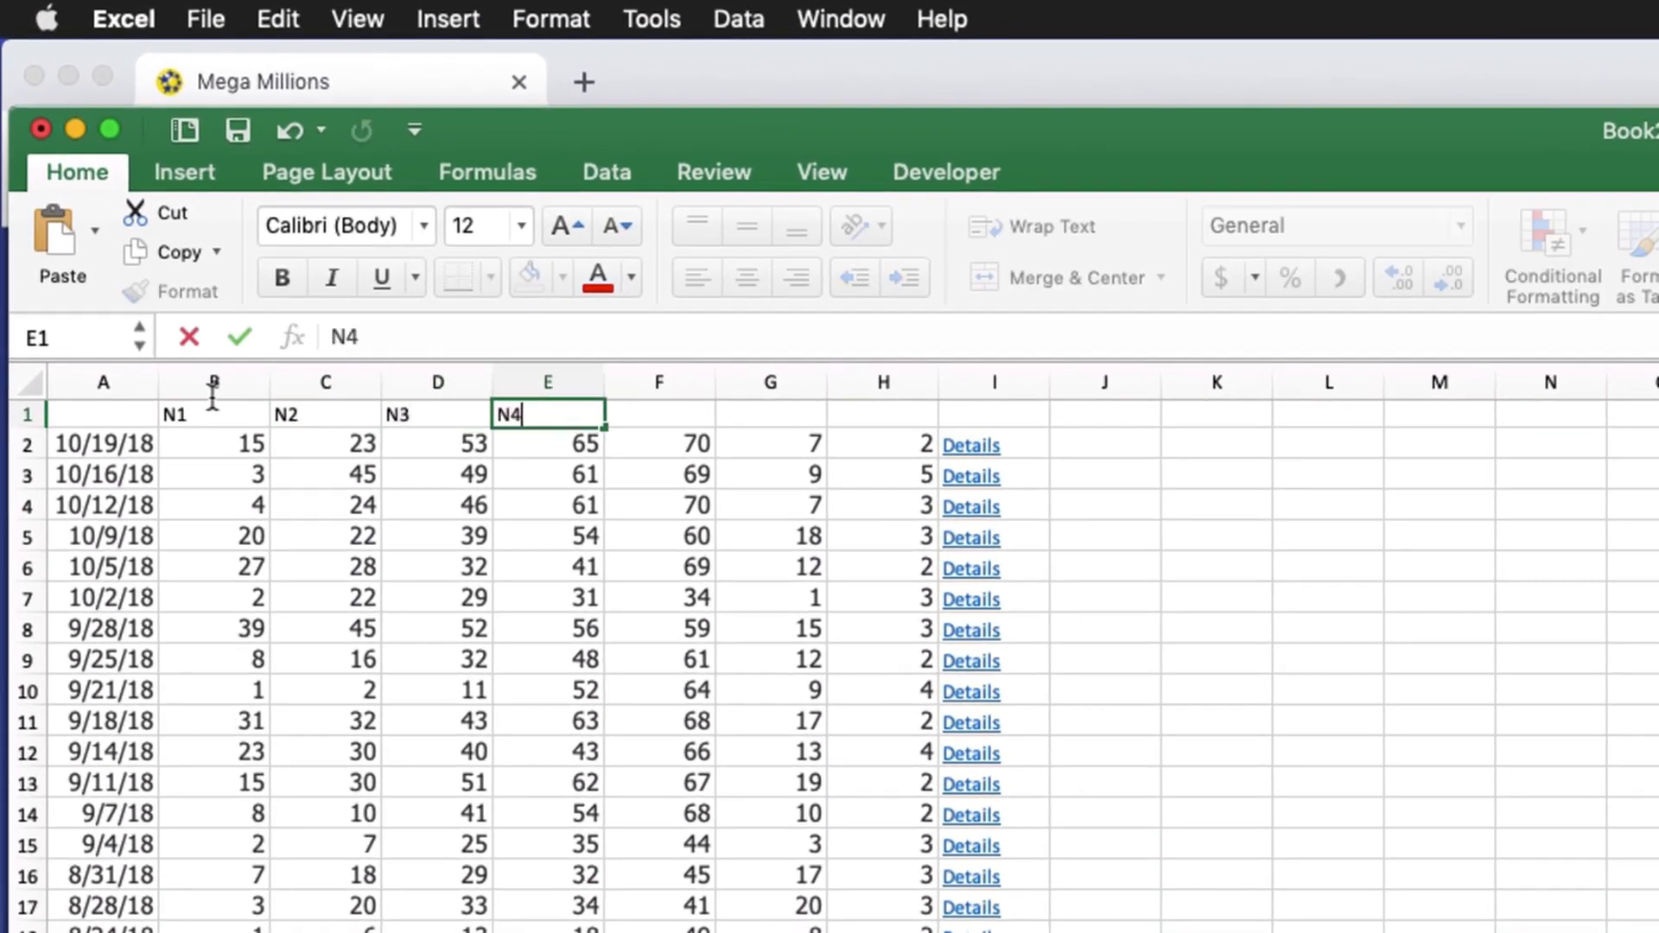
key("Tab")
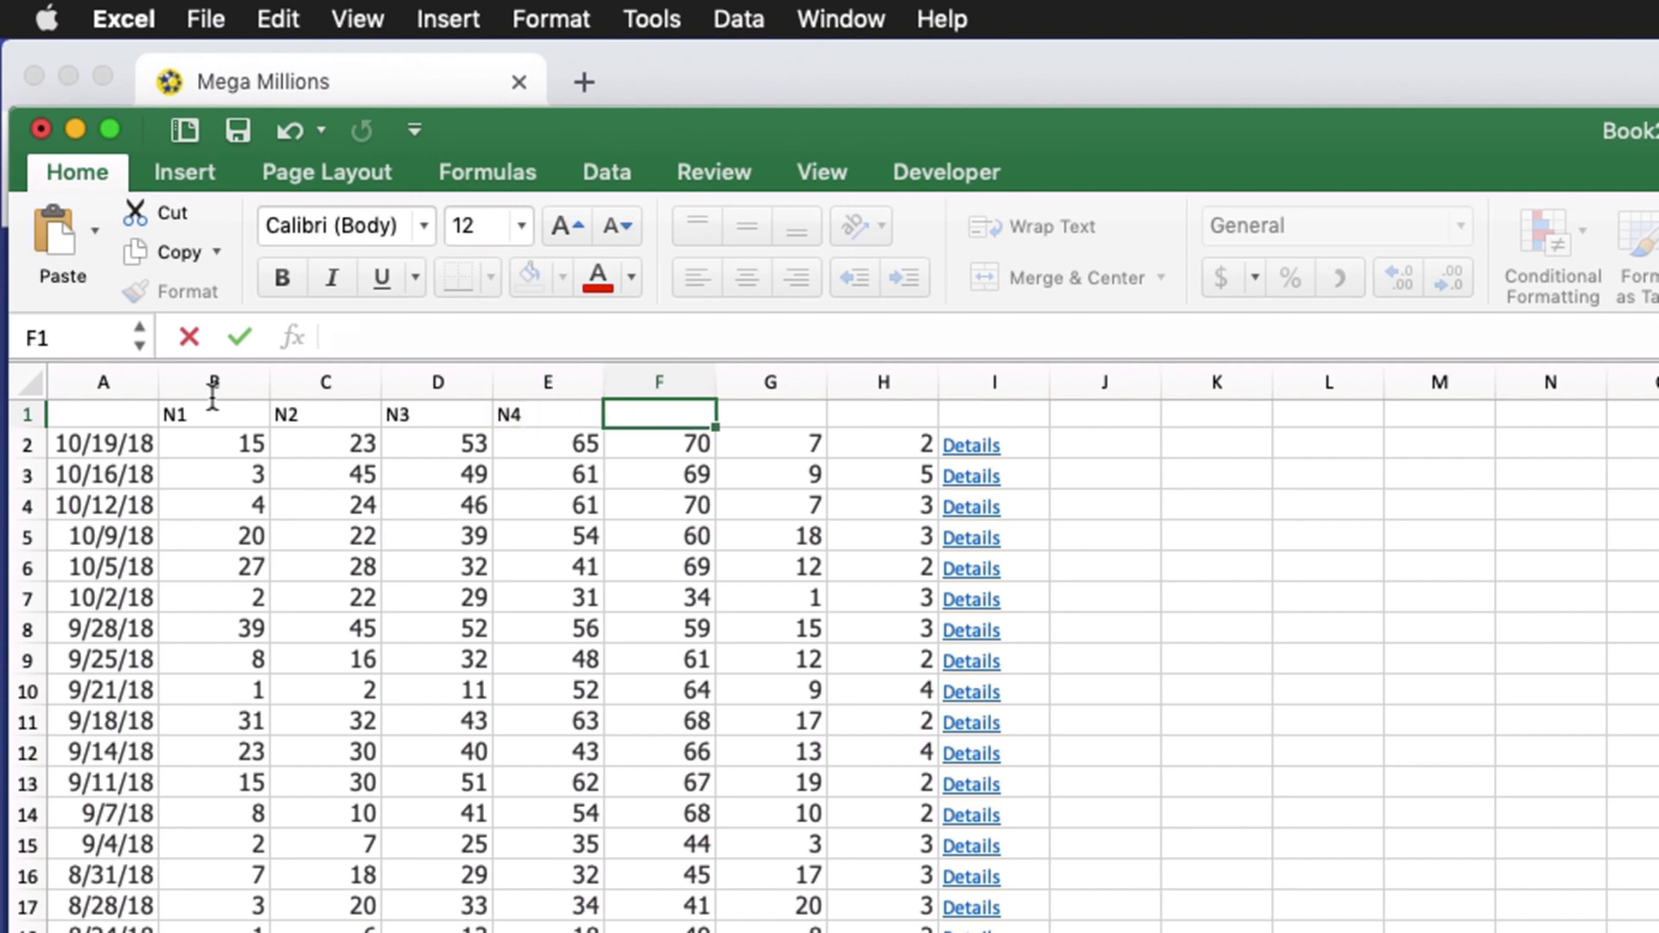
type("N5")
key("Tab")
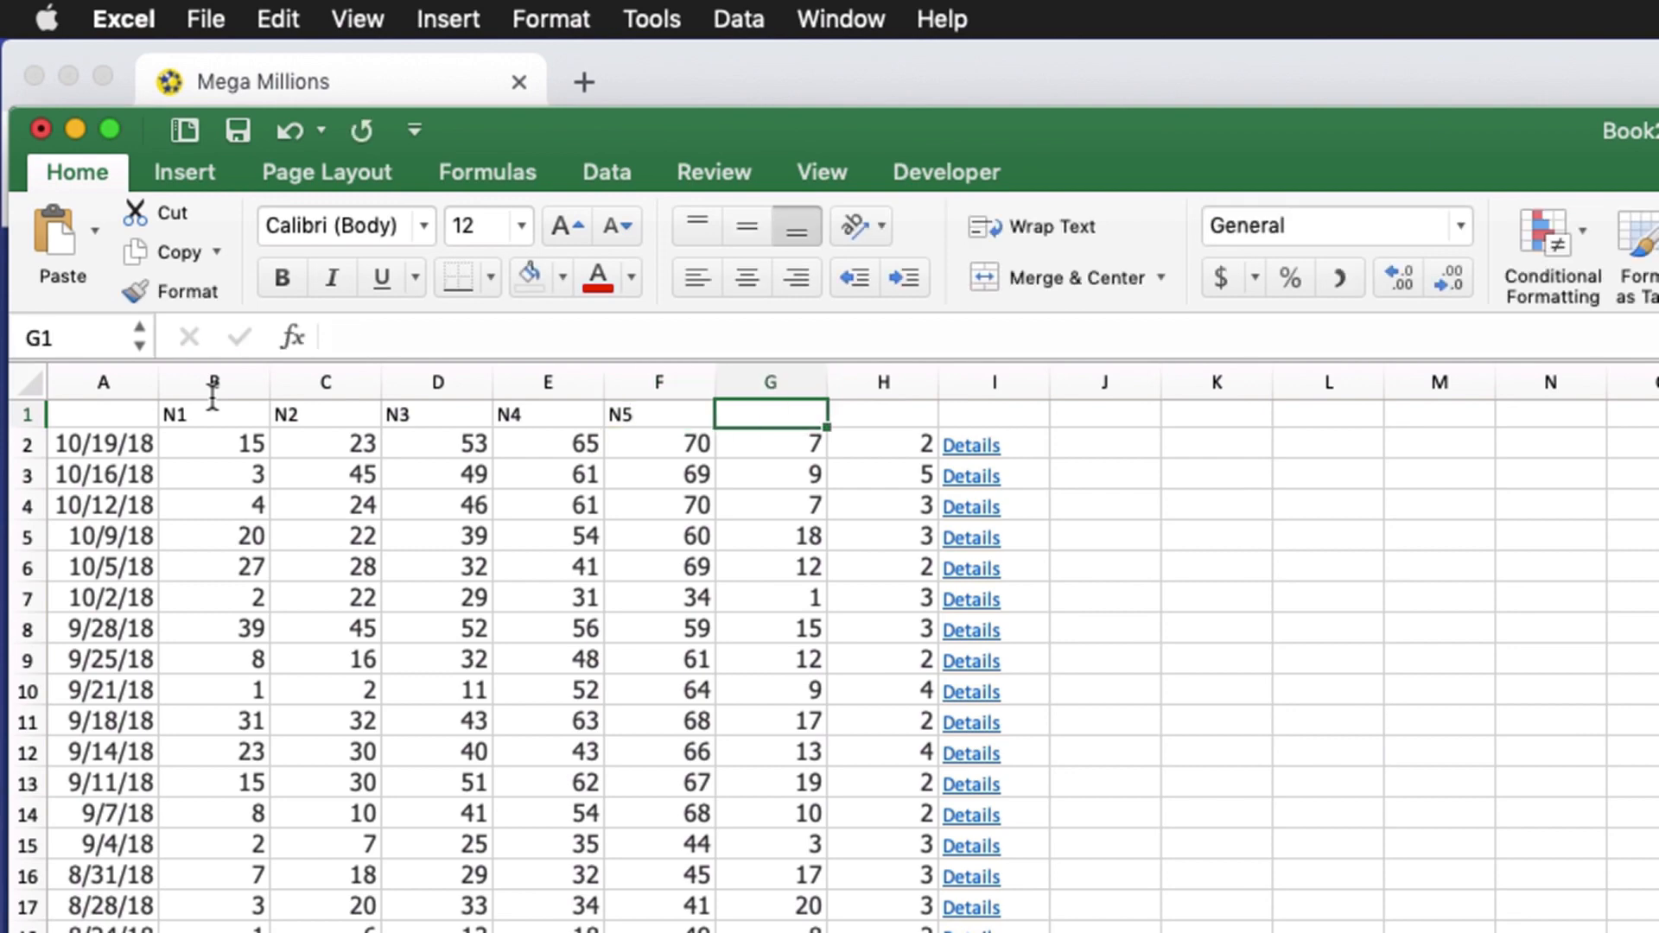
type("Mega")
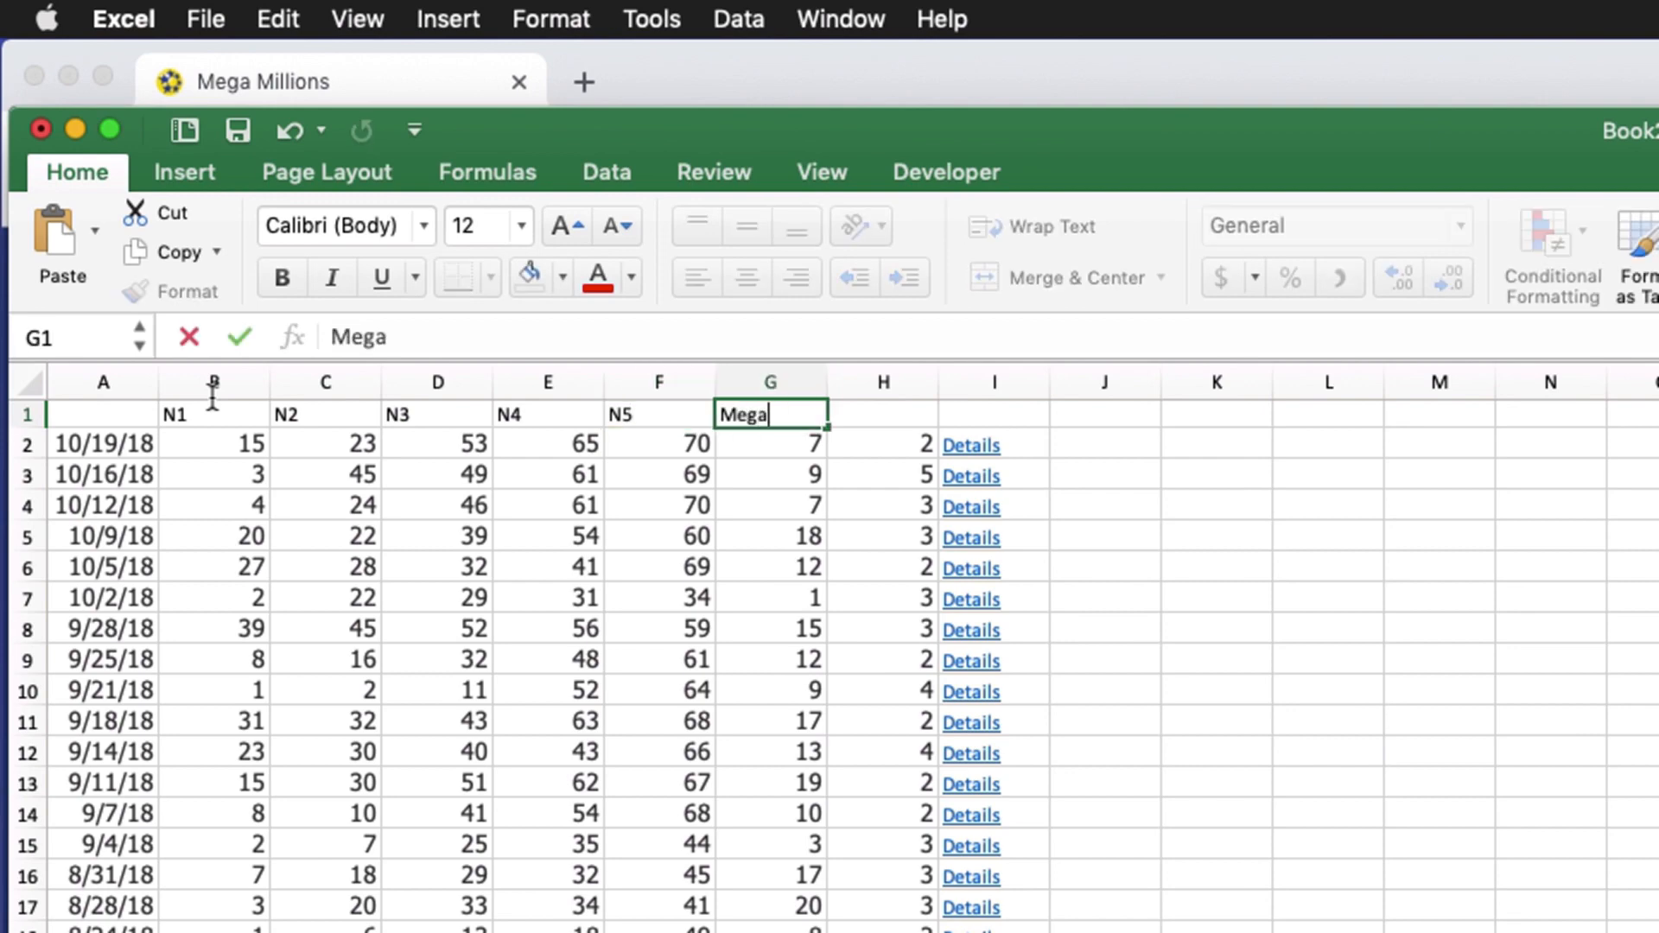
key("Tab")
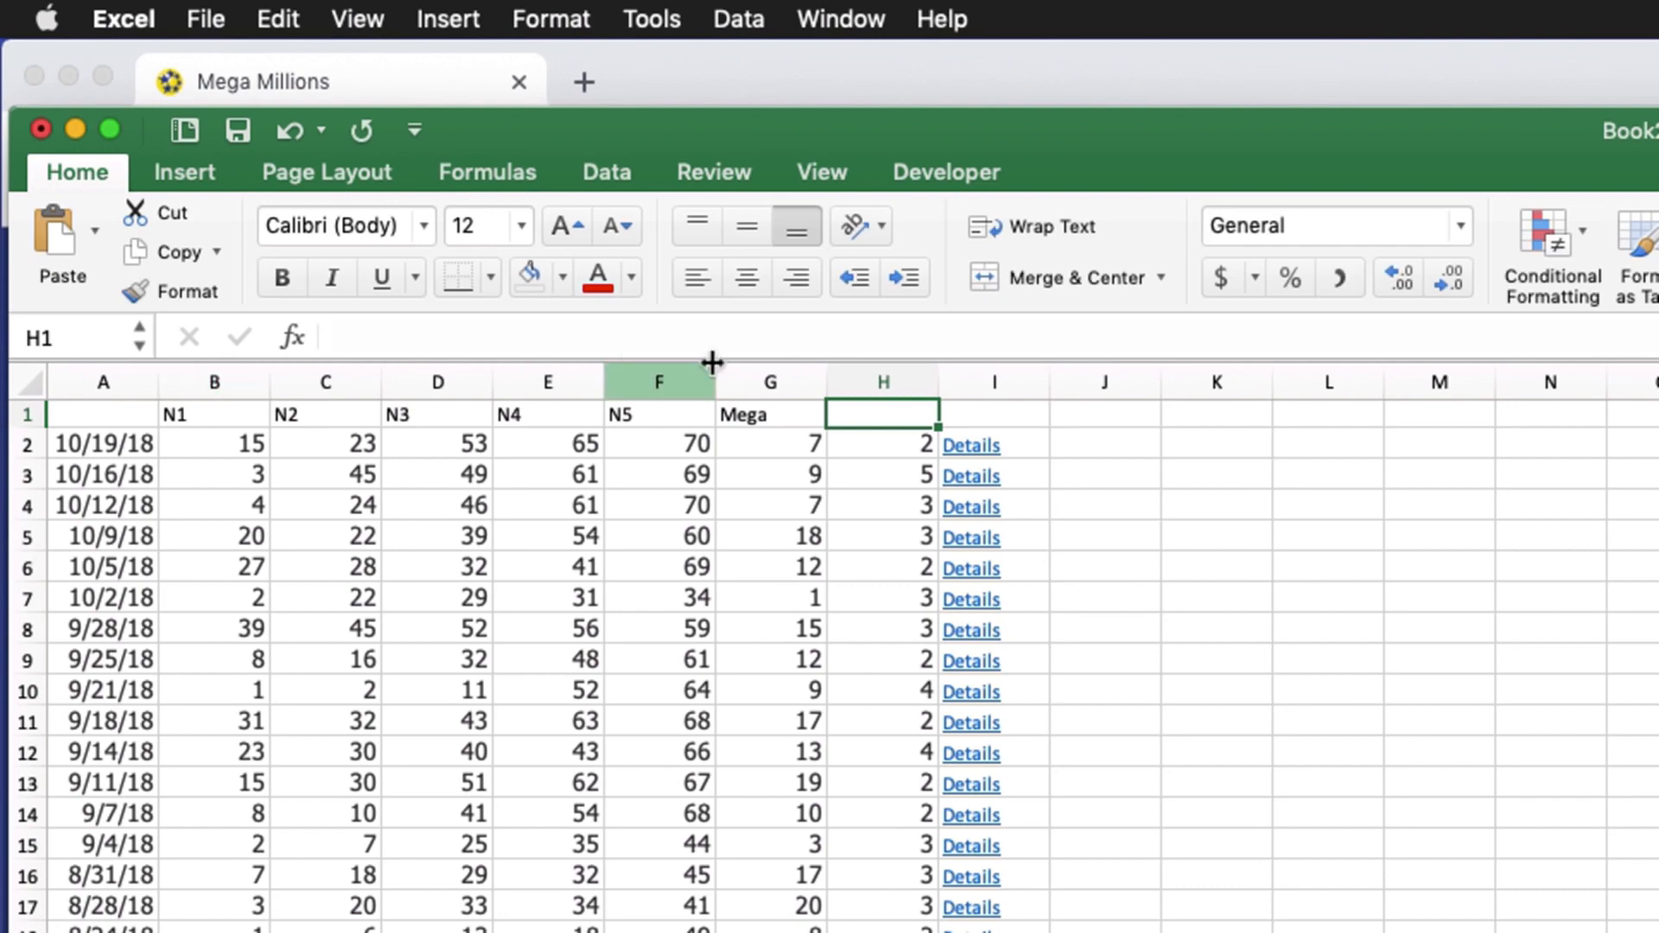
Delete columns H and I, which hold the Megaplier values and the Details links
left_click_drag(857, 371, 952, 355)
right_click(989, 367)
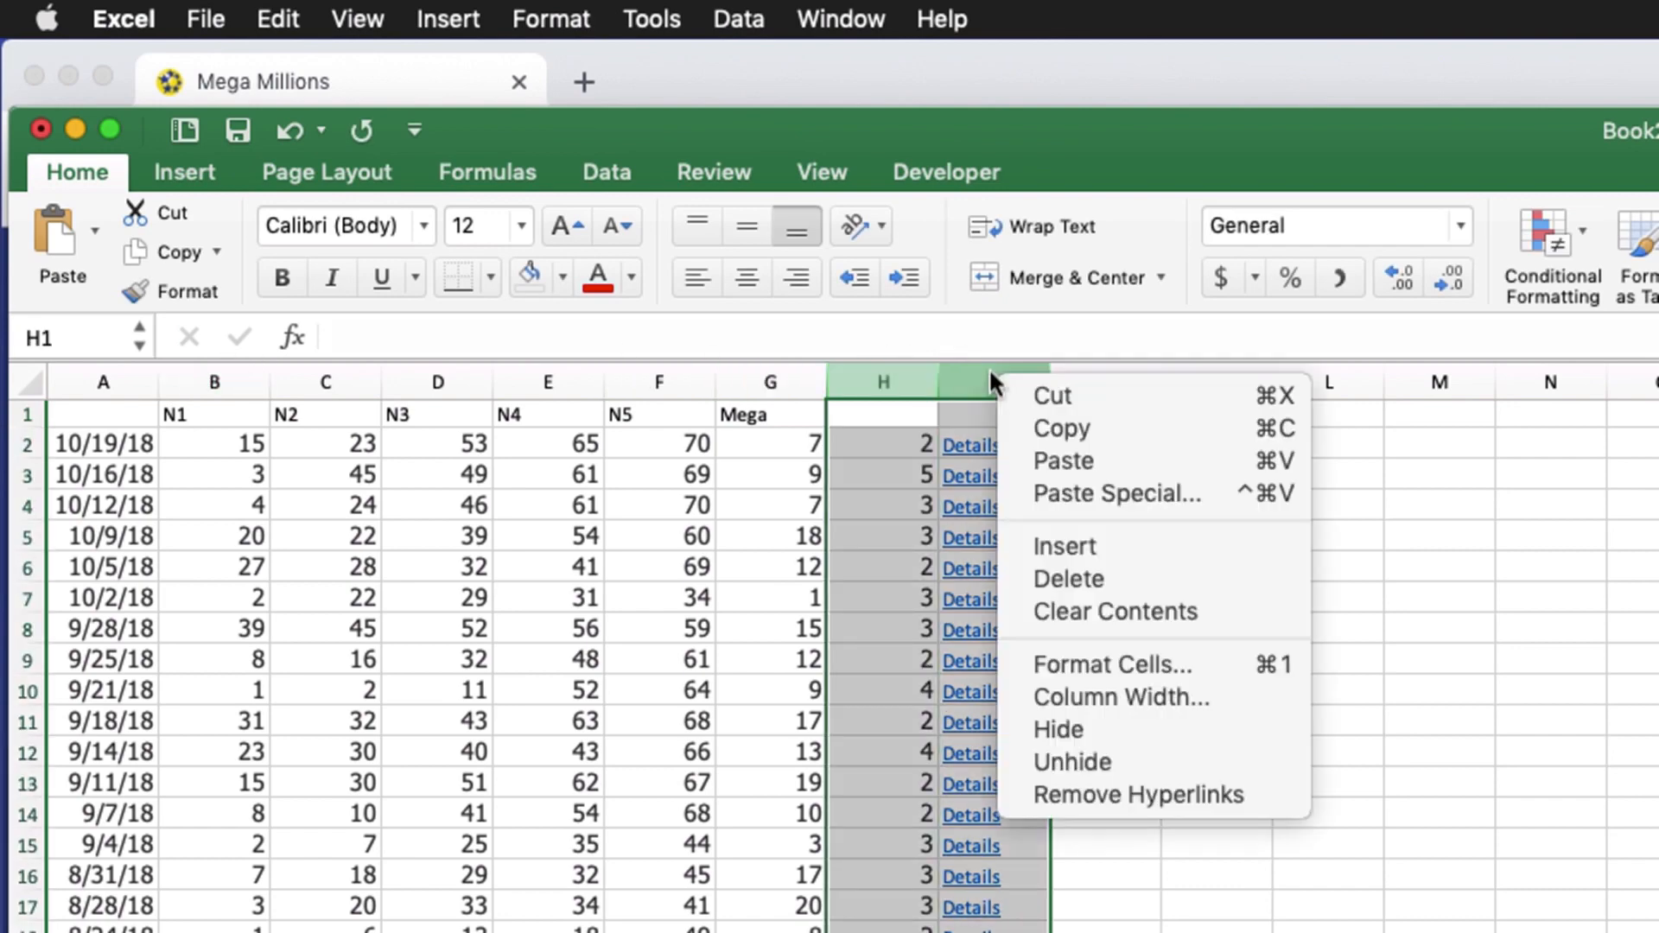
left_click(1067, 578)
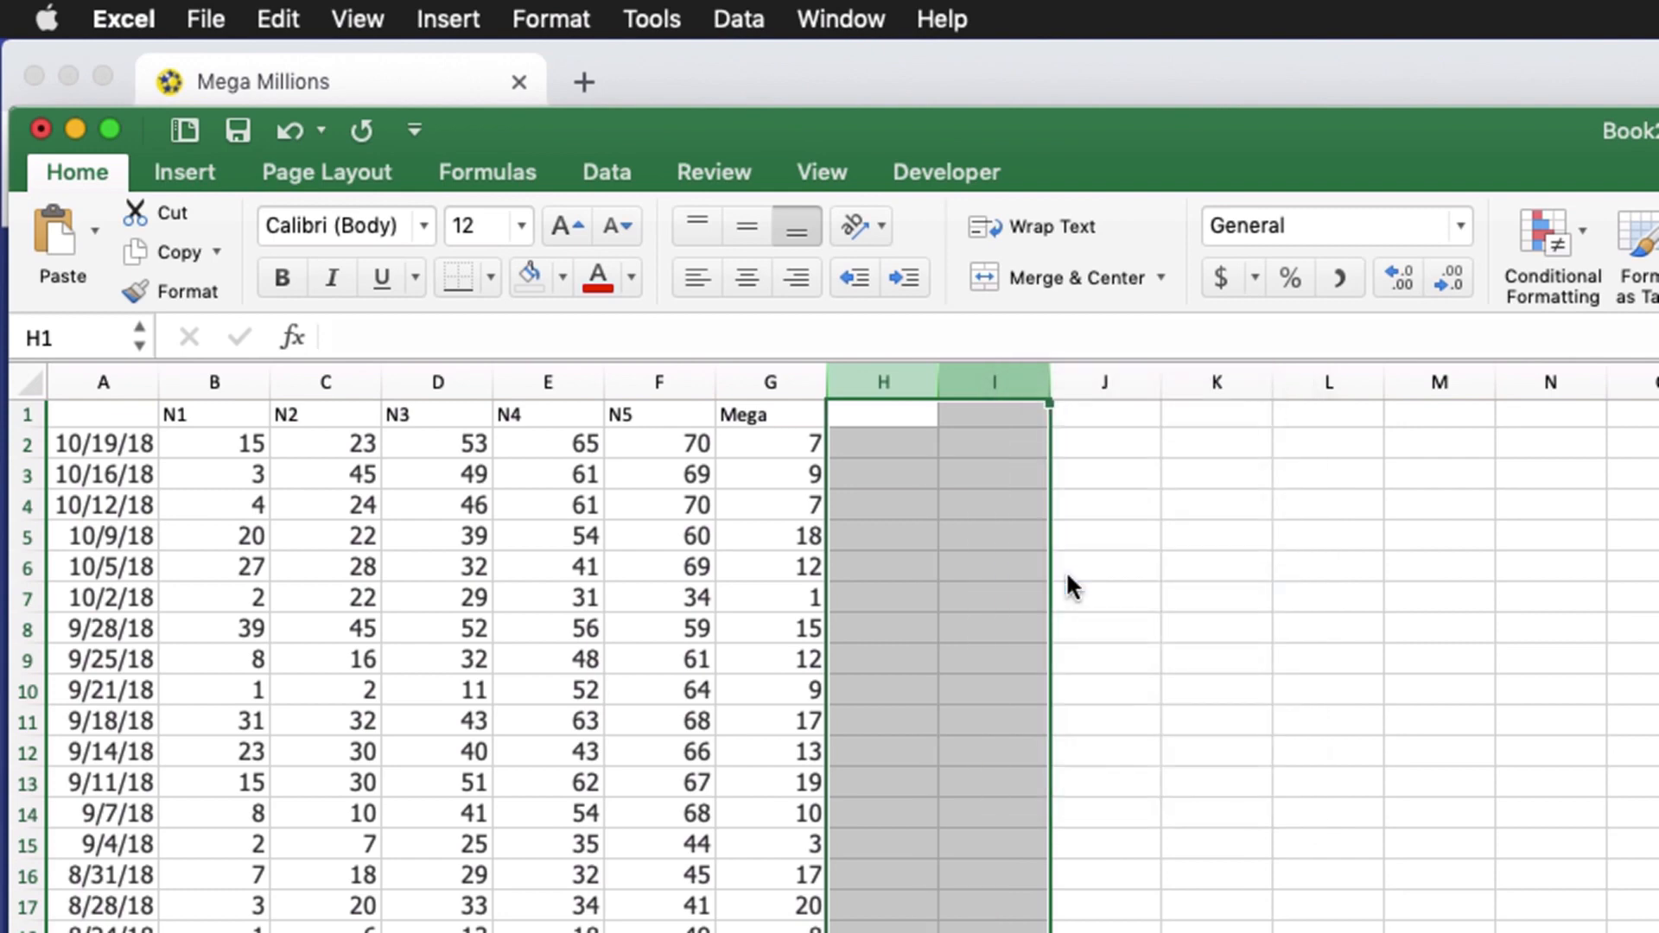
left_click(1068, 562)
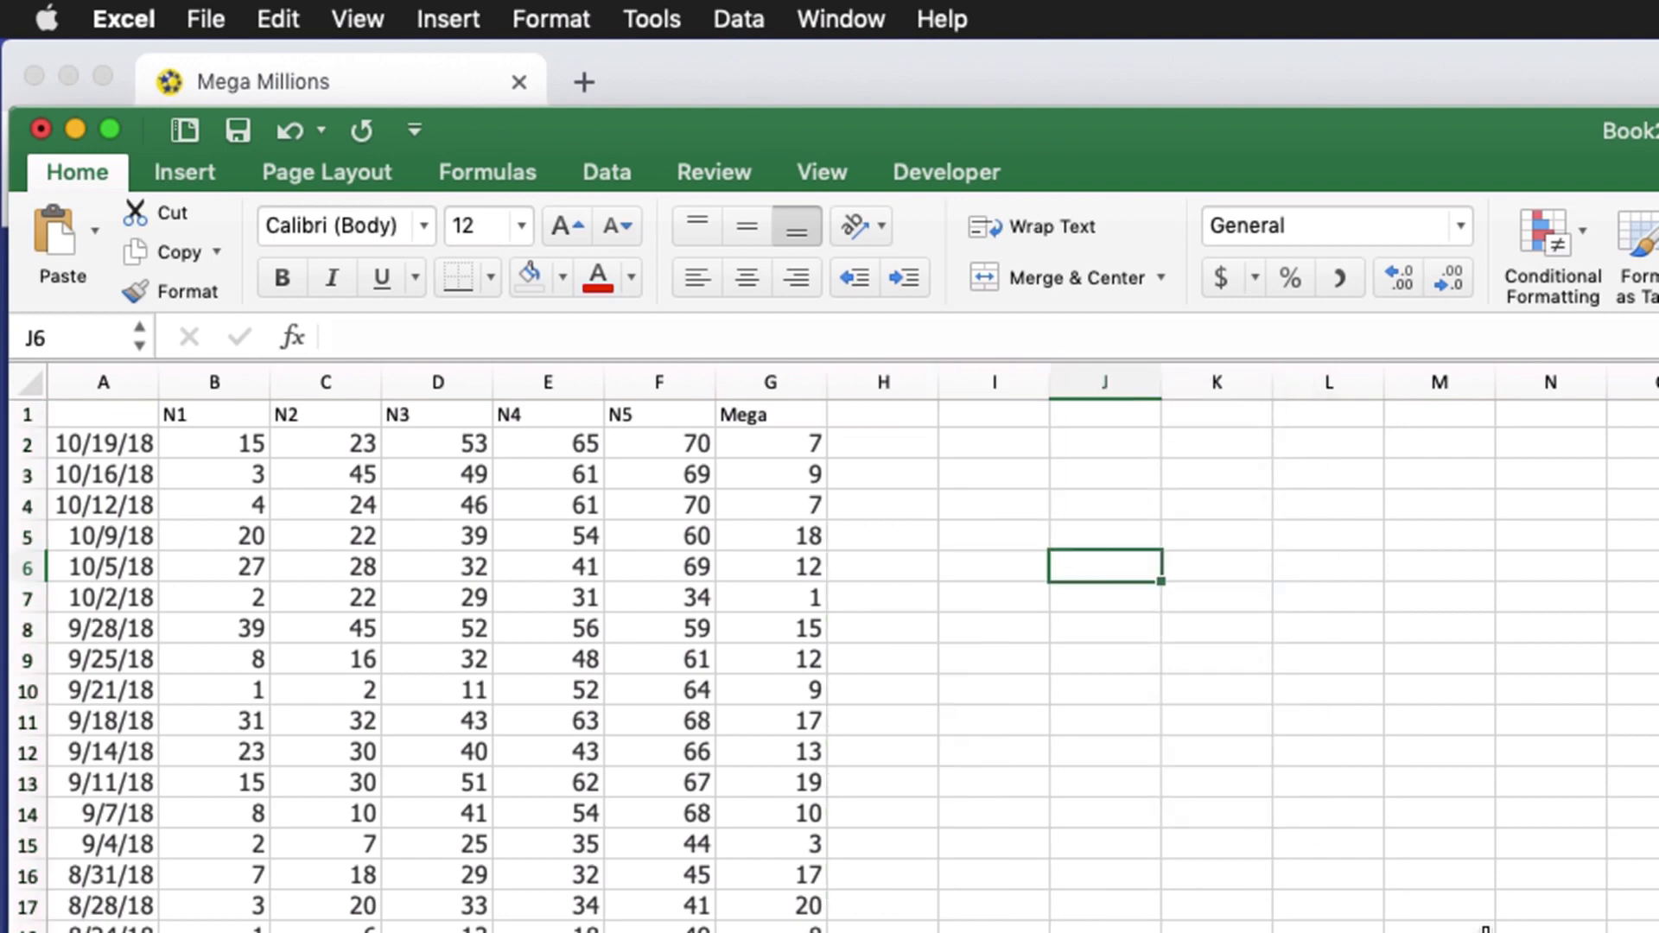
Enter the headers Number in K1 and Frequency in L1
key("super+shift+e")
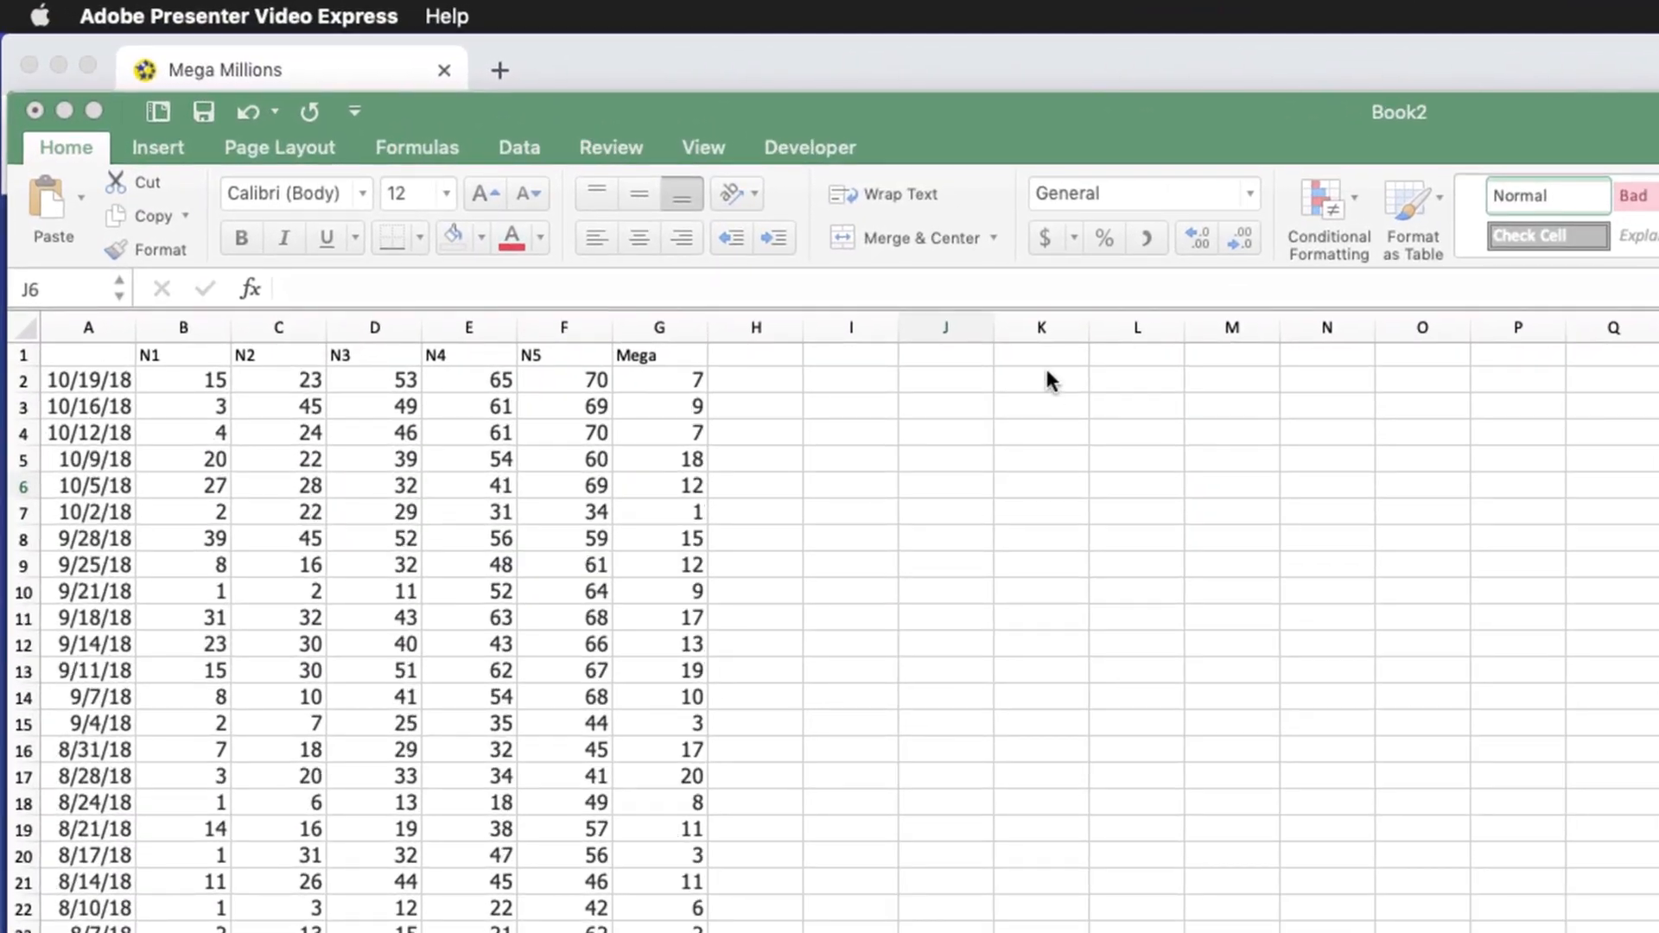
left_click(1037, 356)
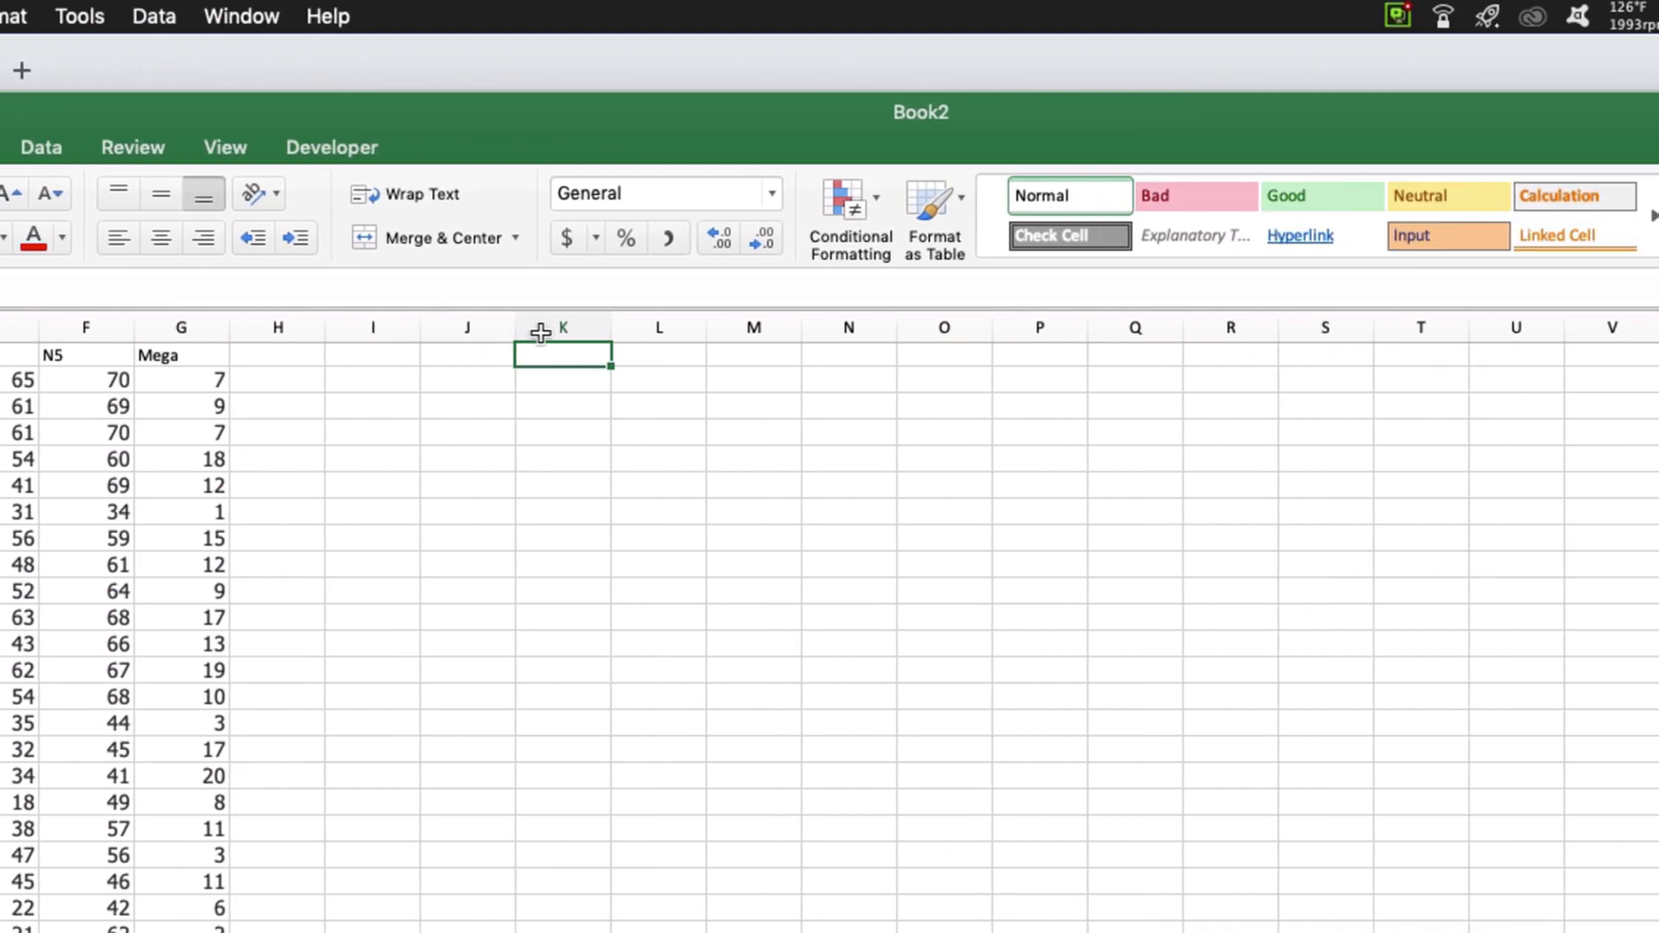
type("Number")
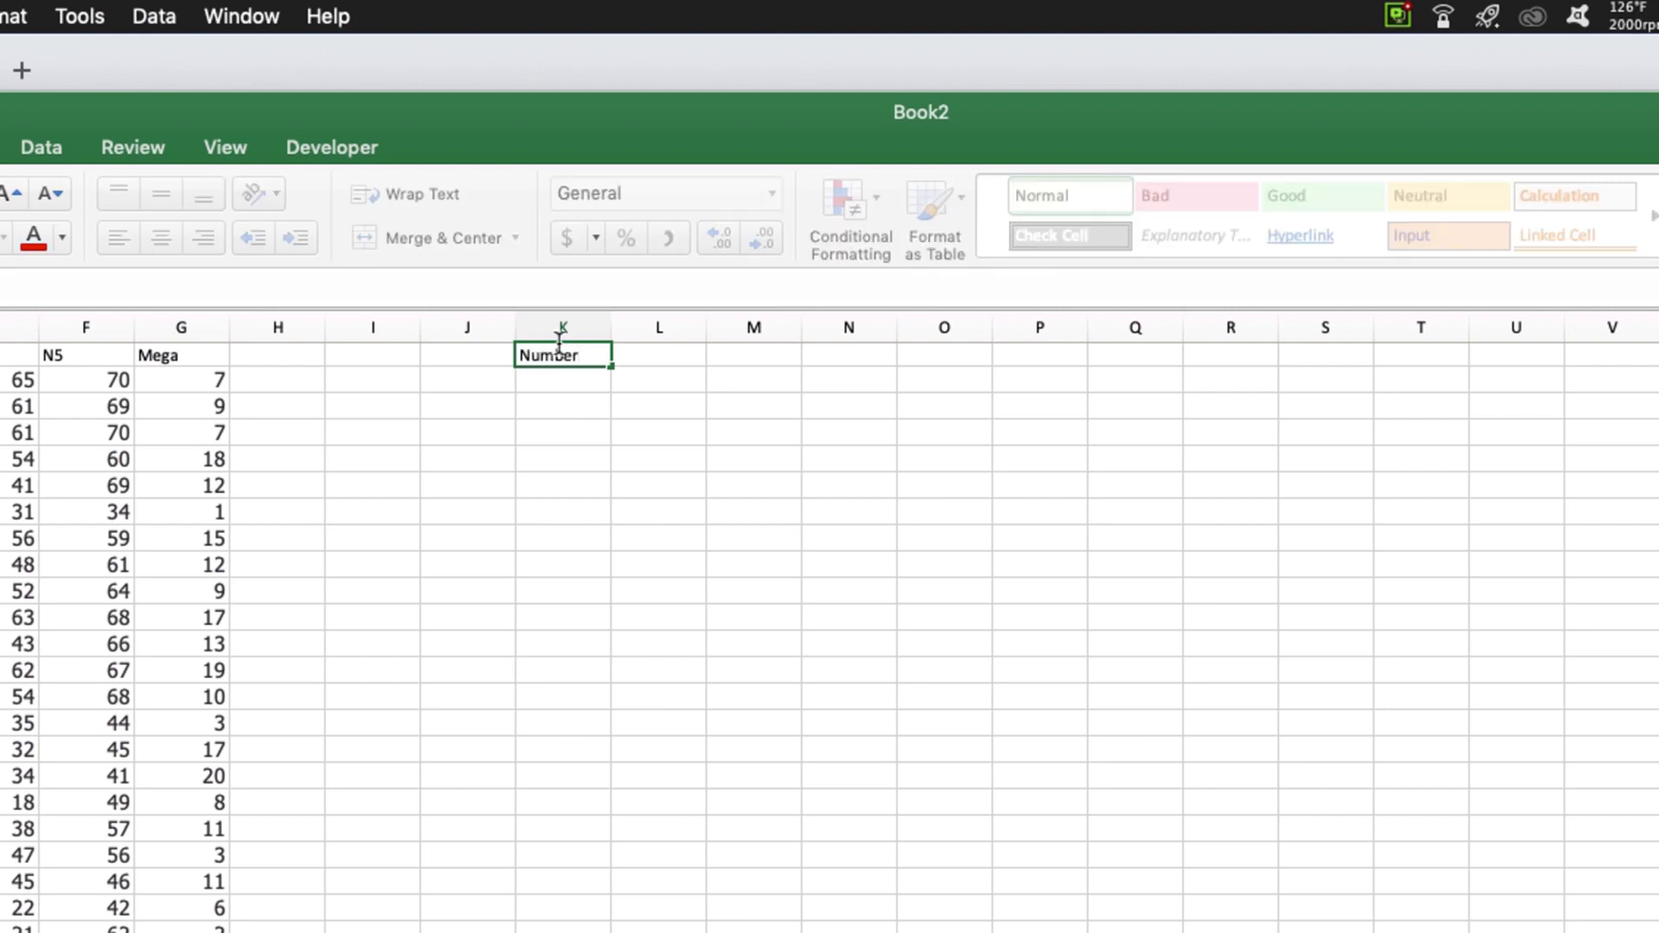
key("Tab")
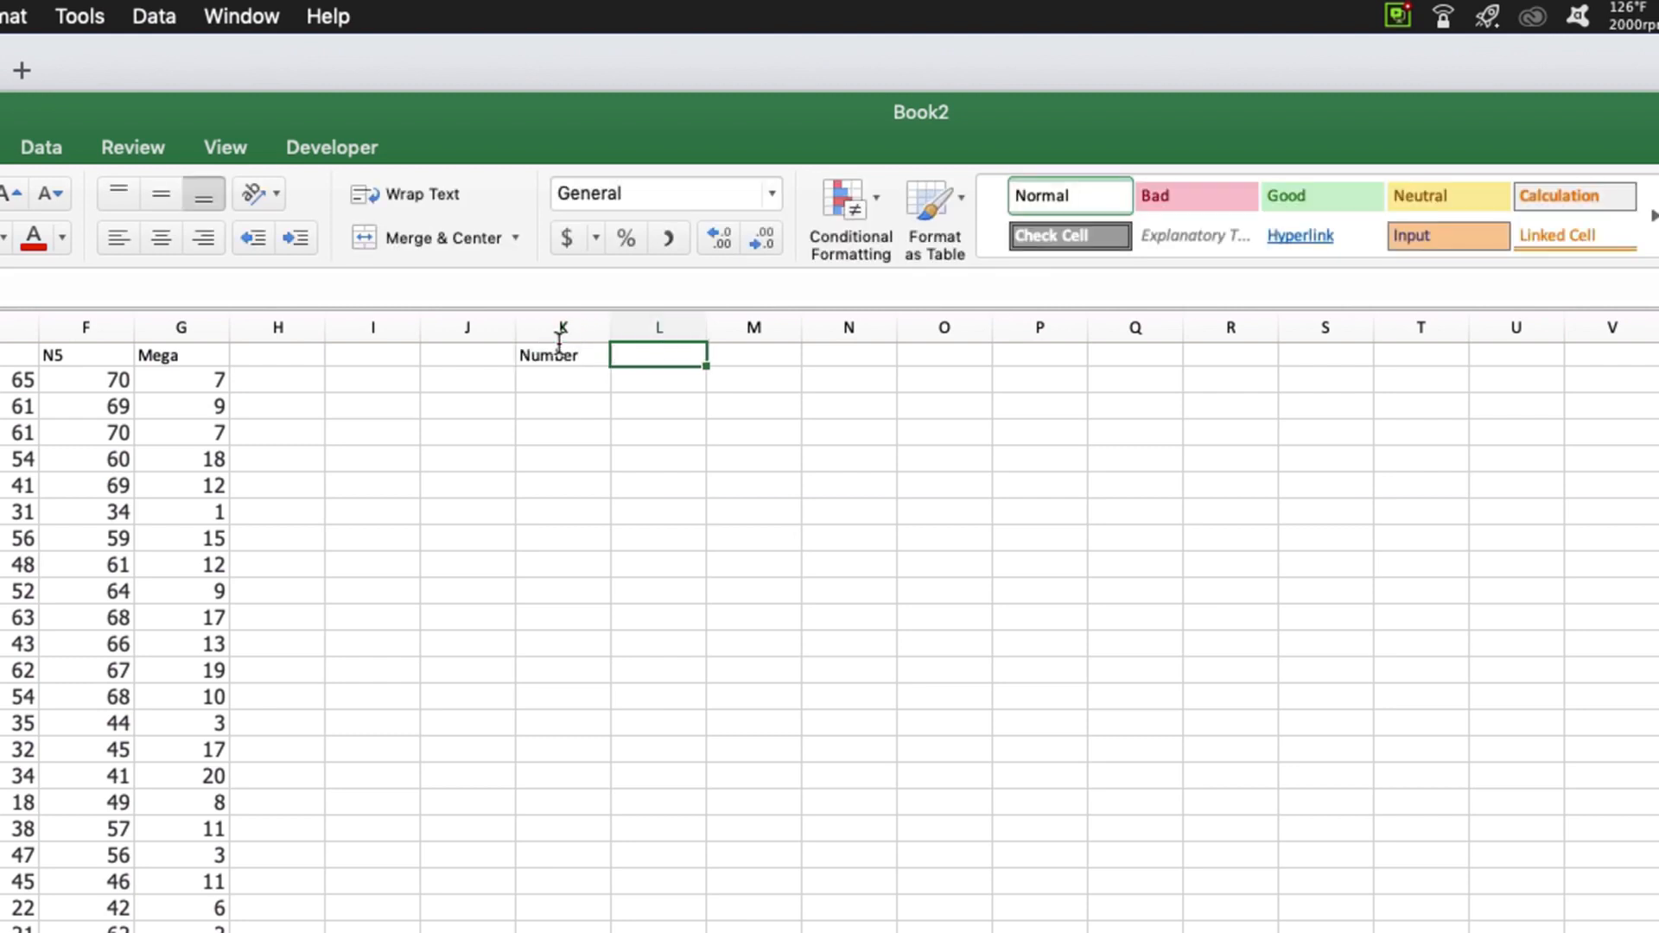
type("Freq")
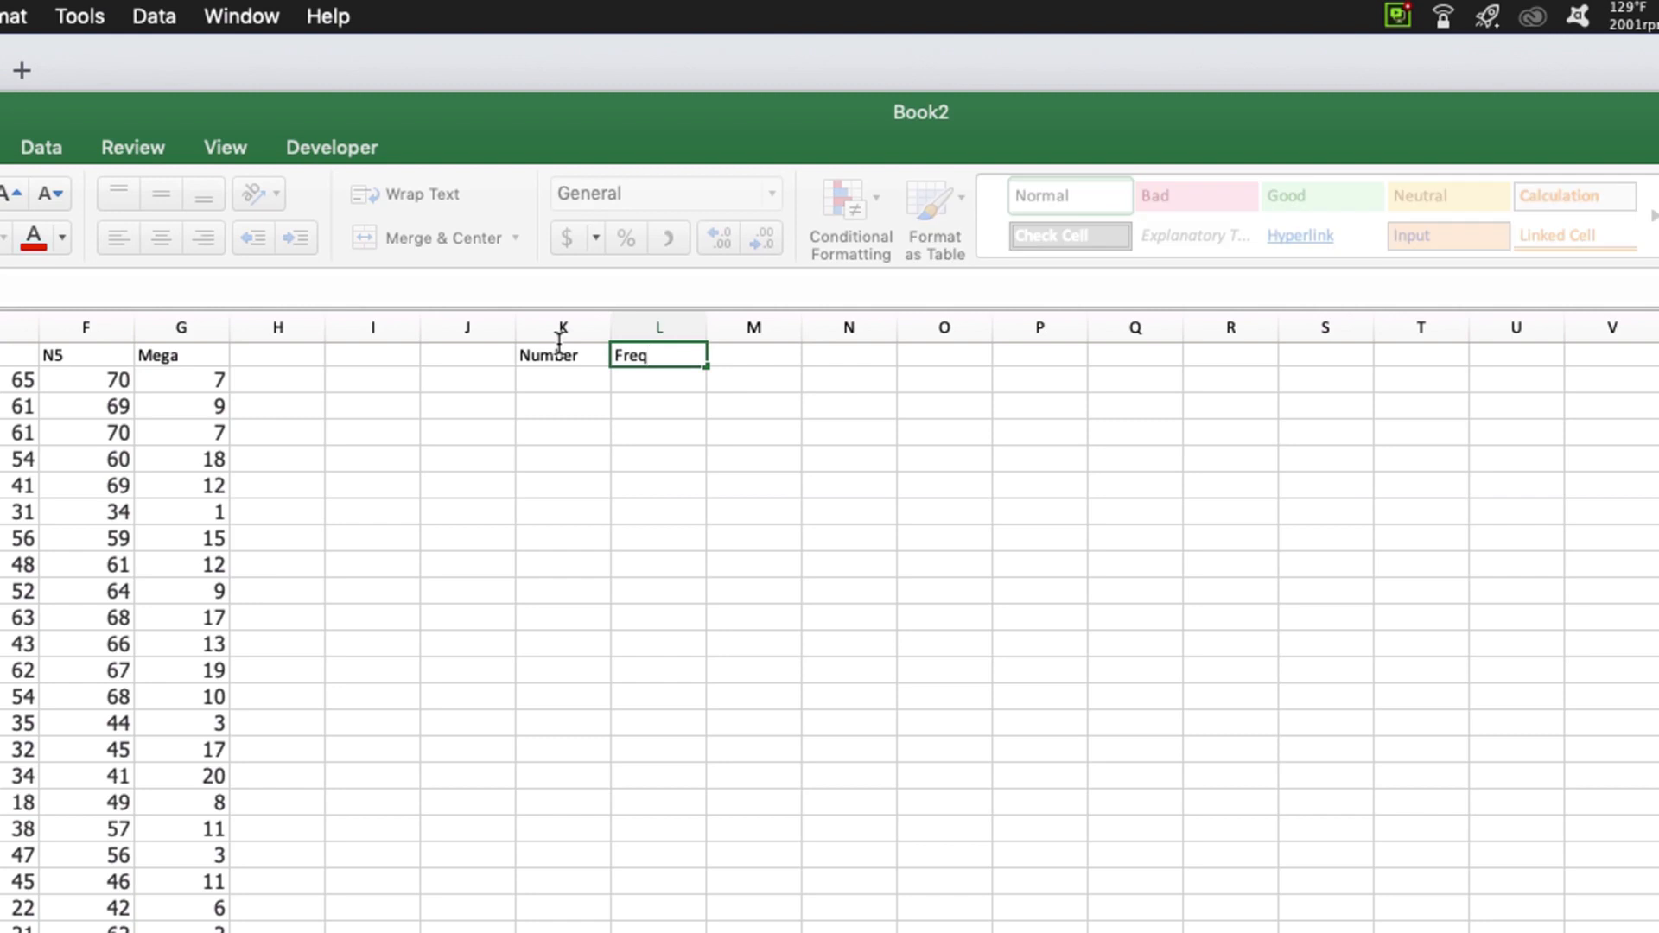
type("uency")
key("Return")
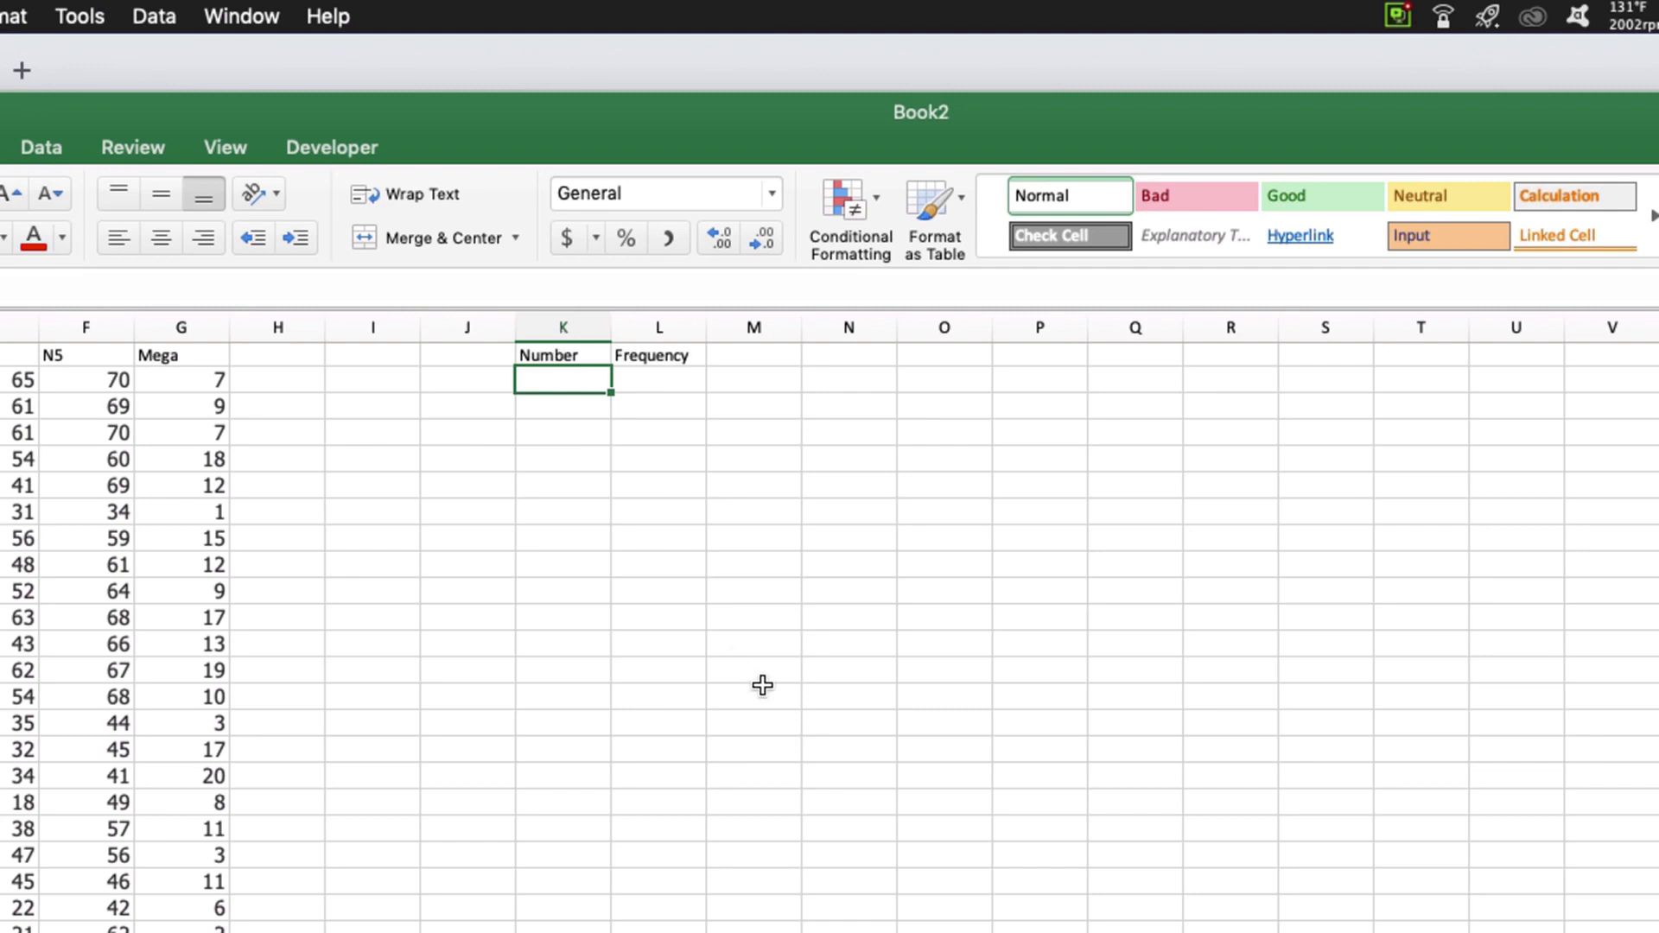
List the numbers 1 to 70 under the Number header, entering 1, 2 and 3 from K2 and extending the series down
key("super+Tab")
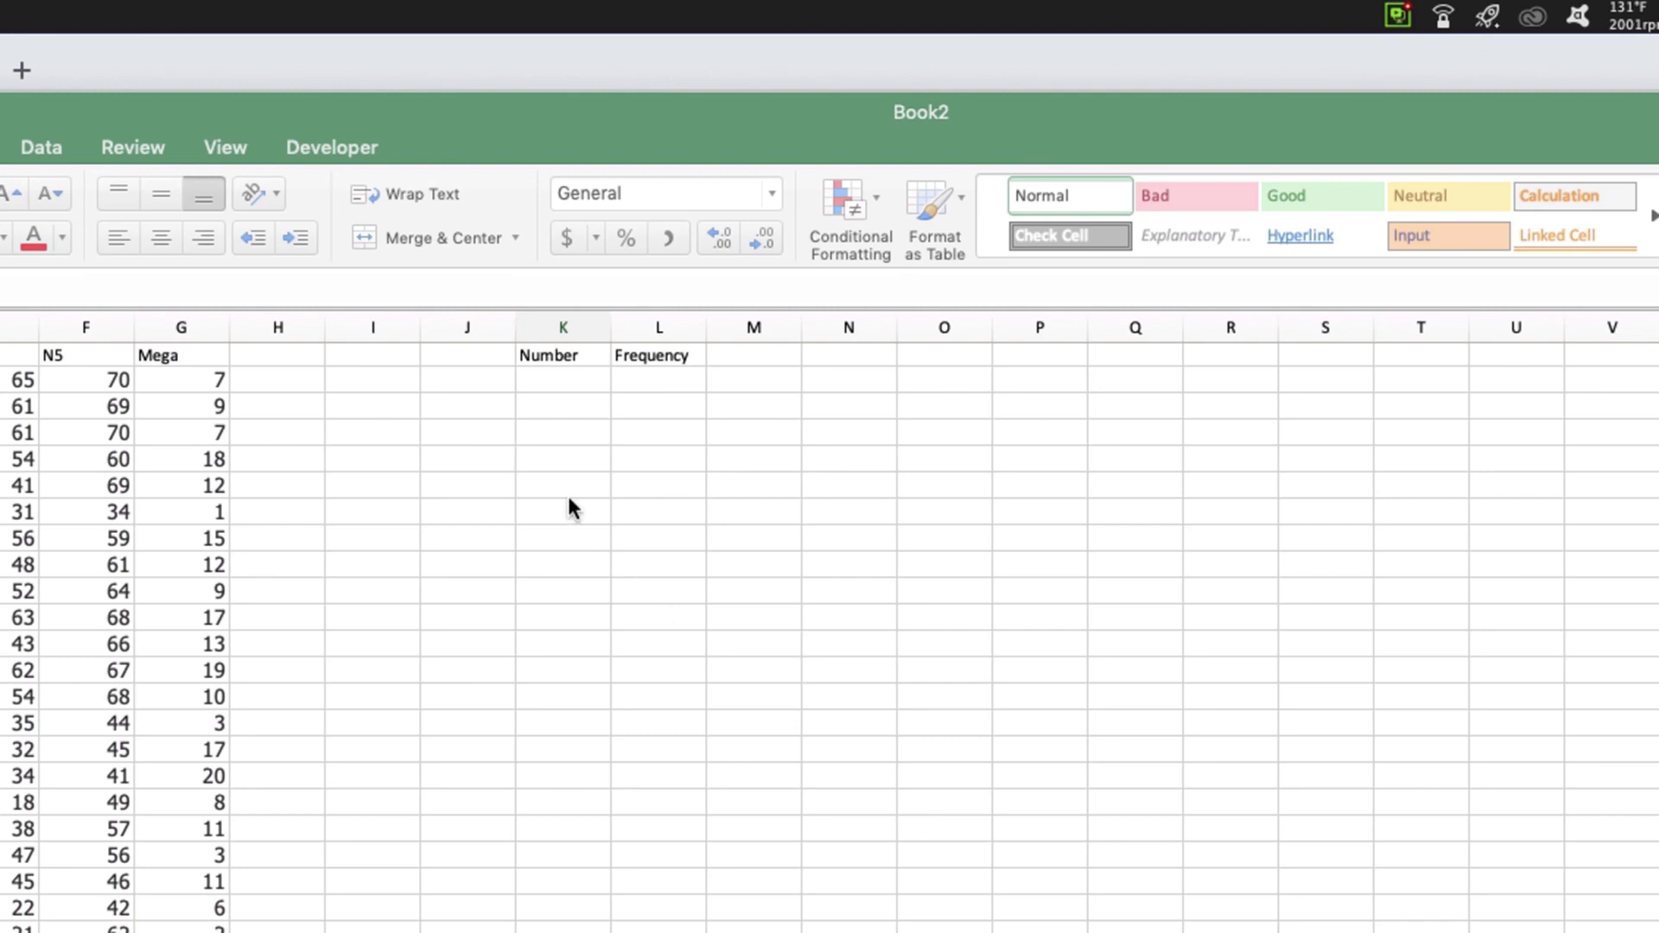
left_click(552, 381)
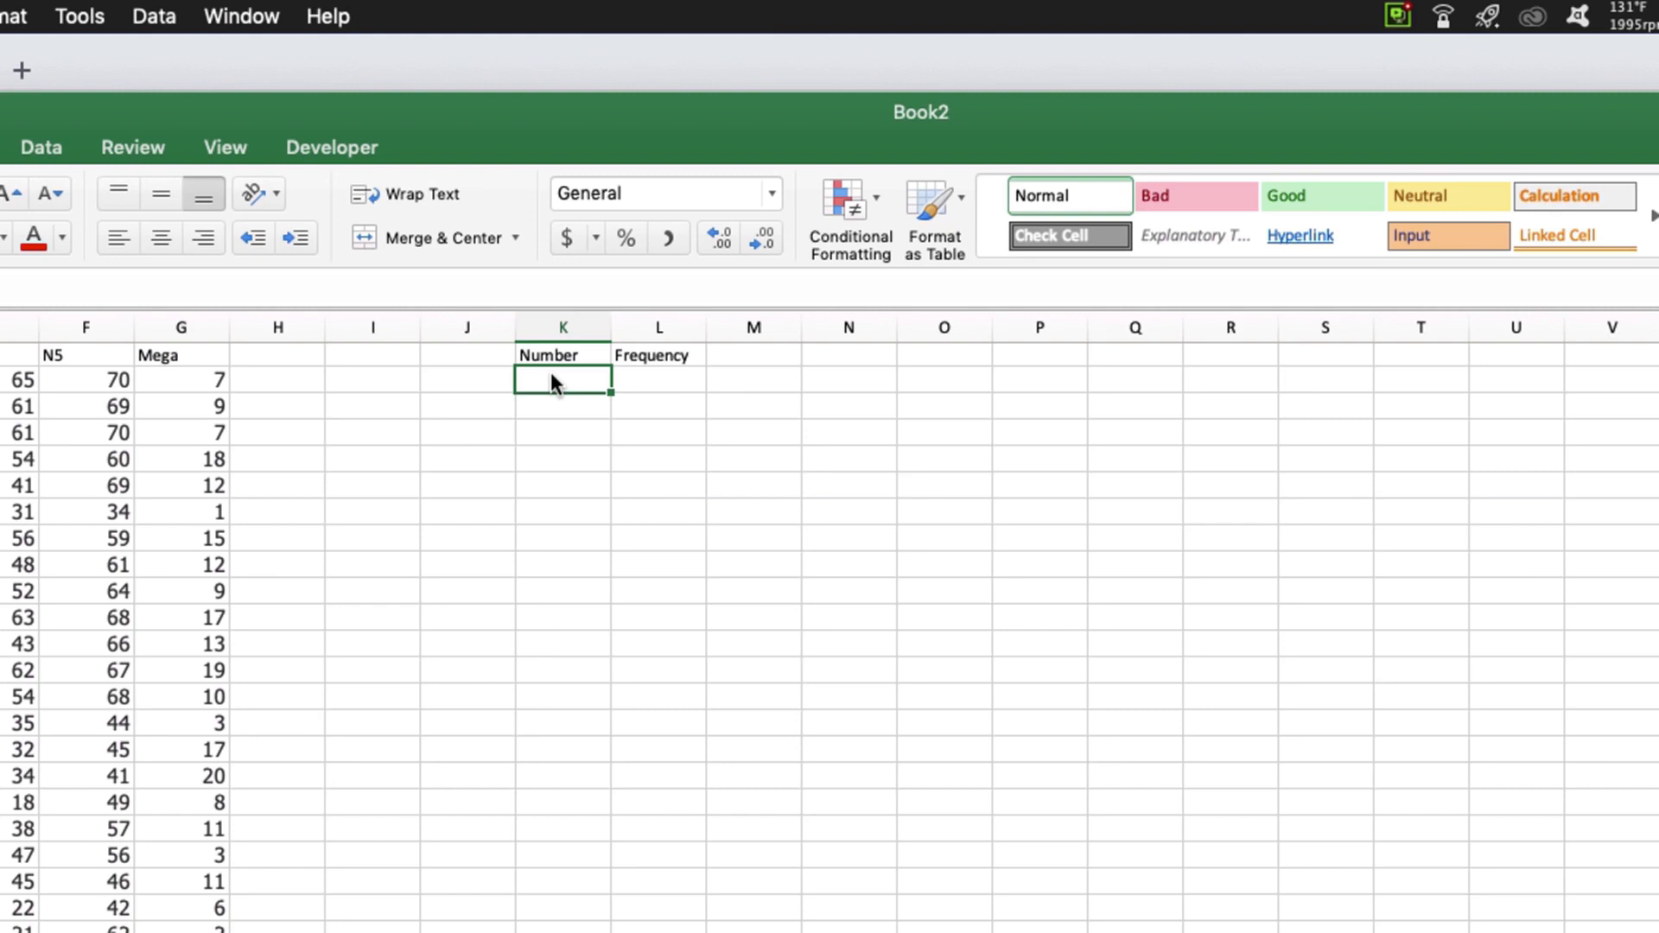
type("1")
key("Return")
type("2")
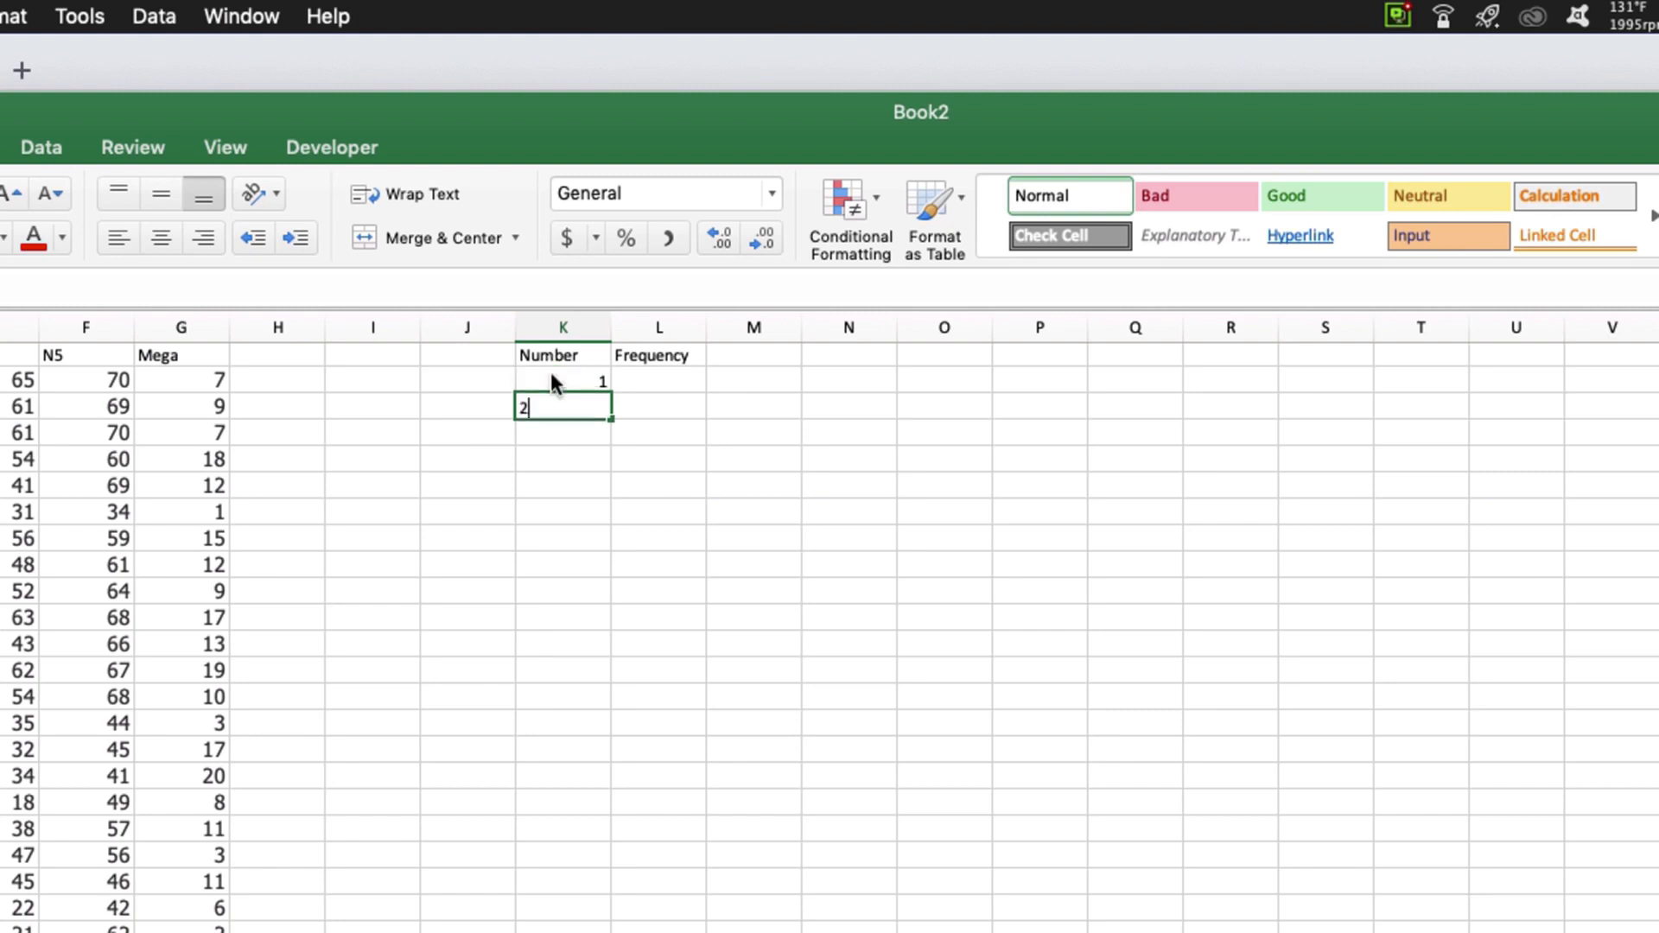
key("Return")
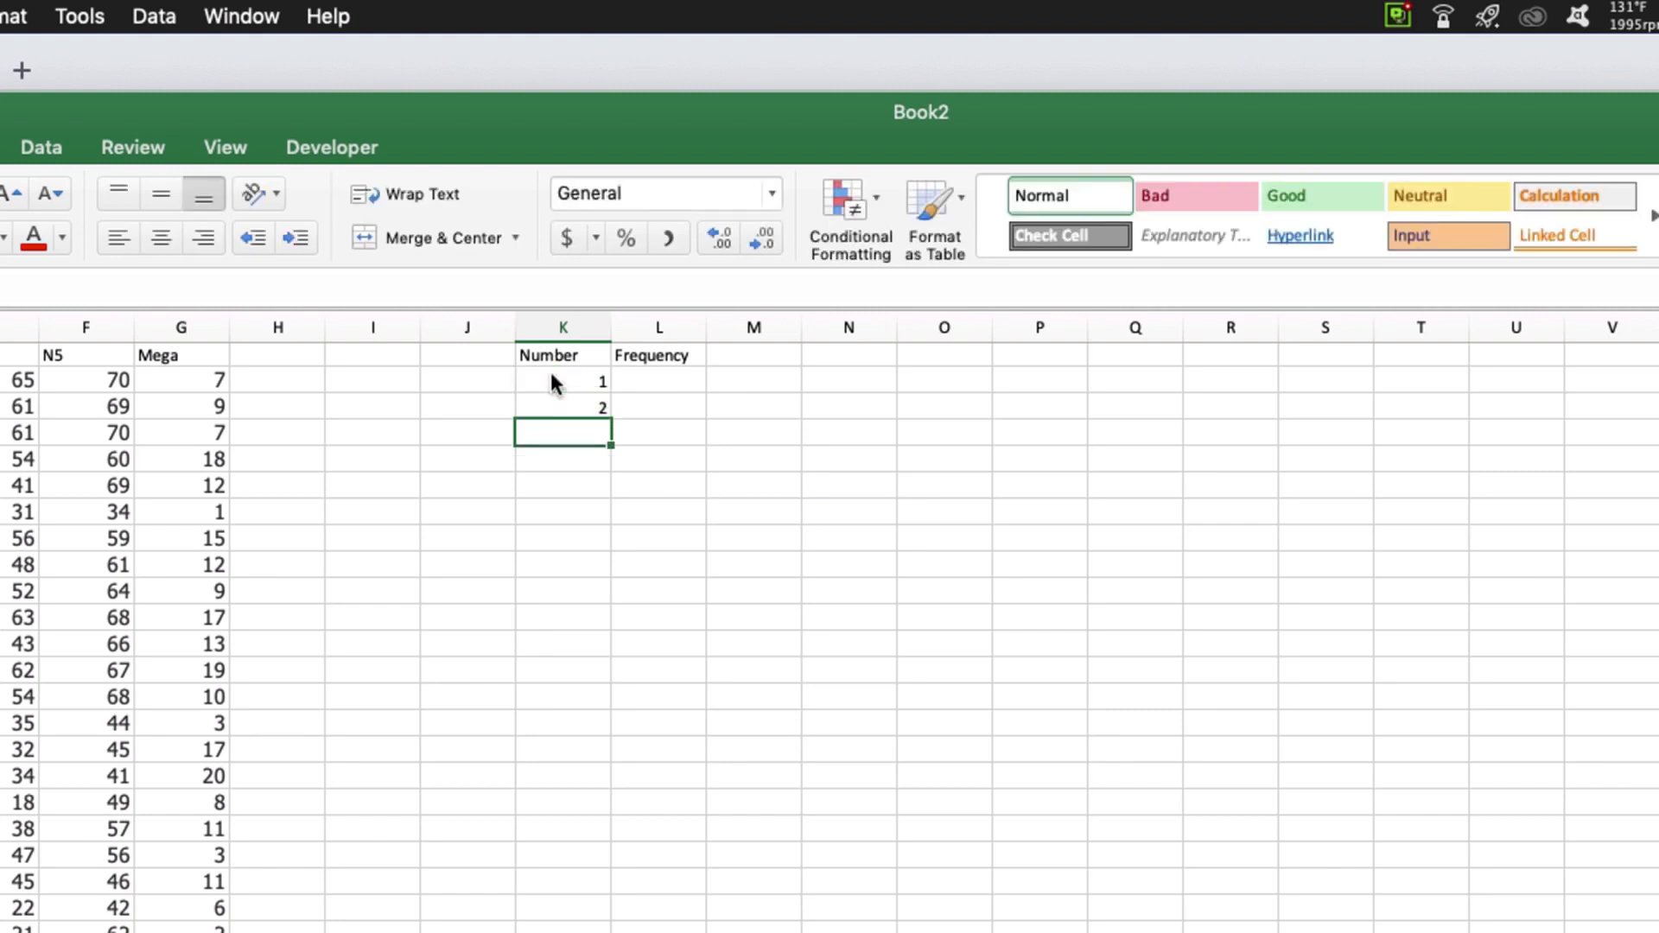
type("3")
key("Return")
left_click_drag(553, 383, 578, 913)
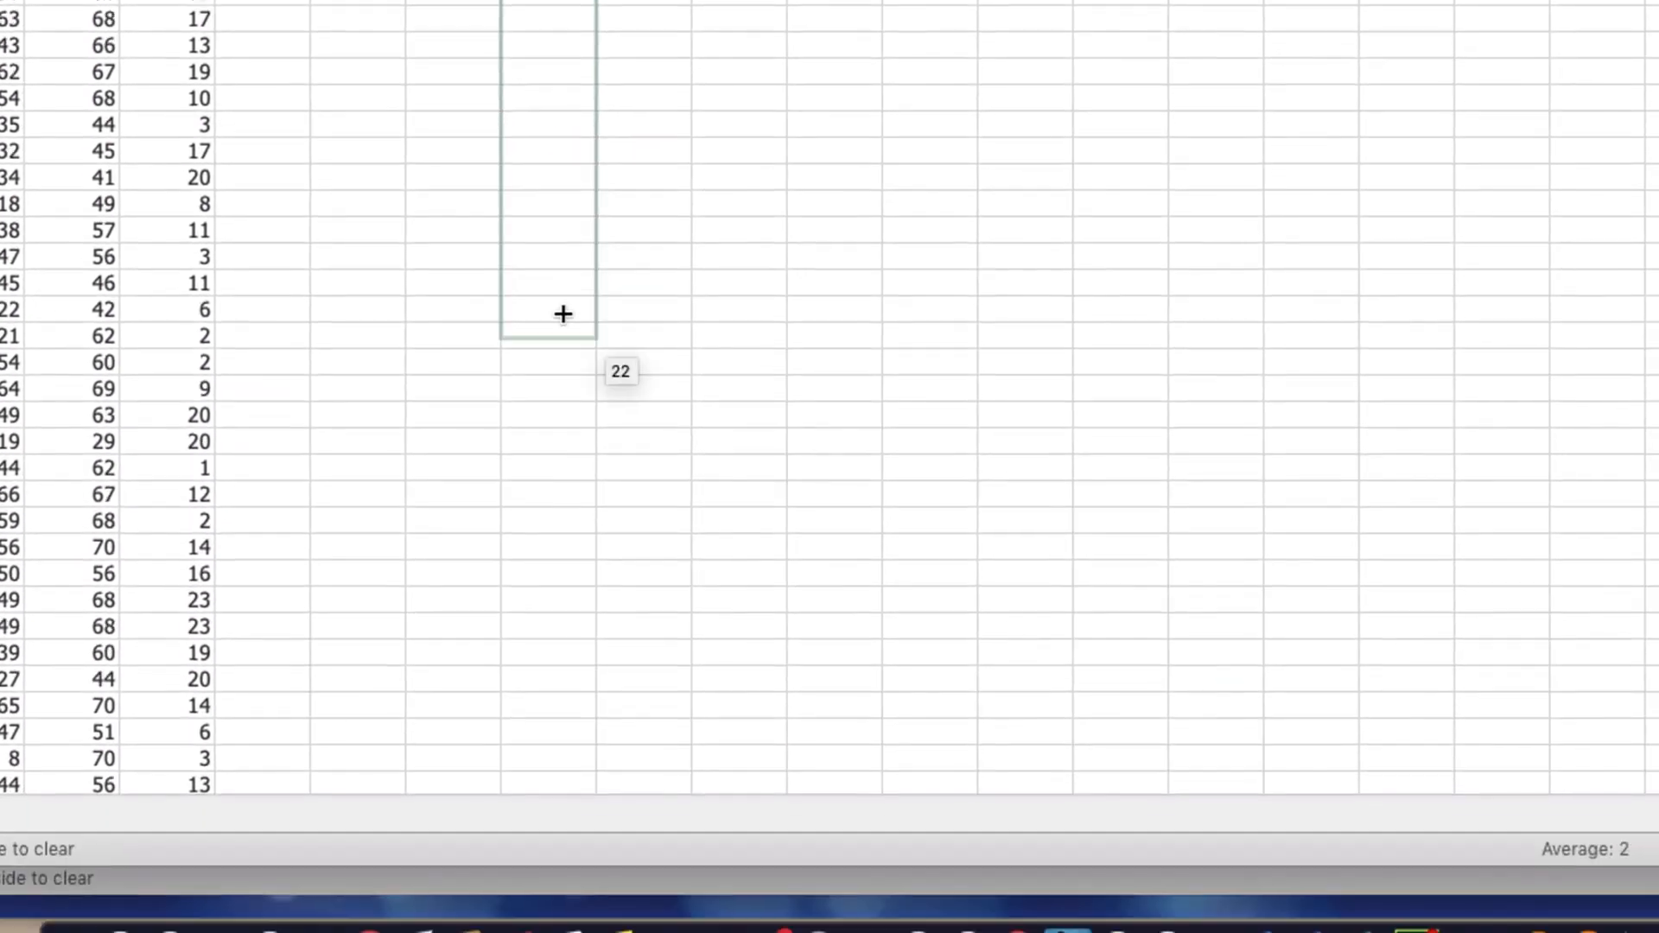
left_click_drag(562, 314, 587, 582)
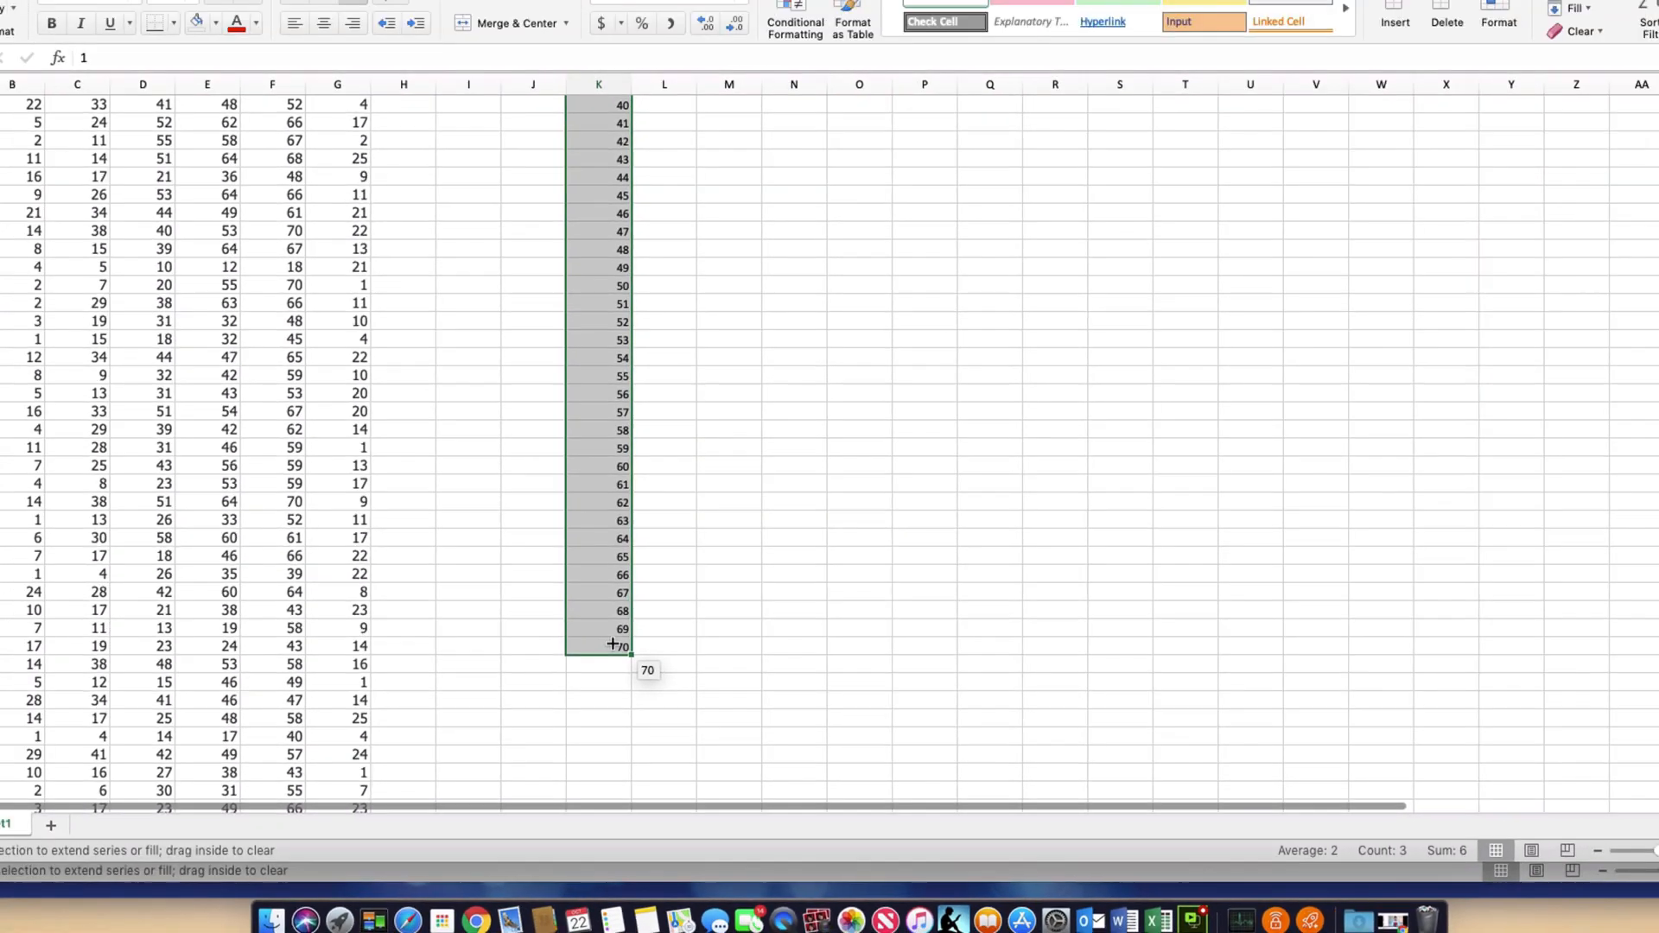
Try to start a COUNTIF formula in L2 with the drawn numbers from B2 down through column F as its range
scroll(657, 482, "down", 3)
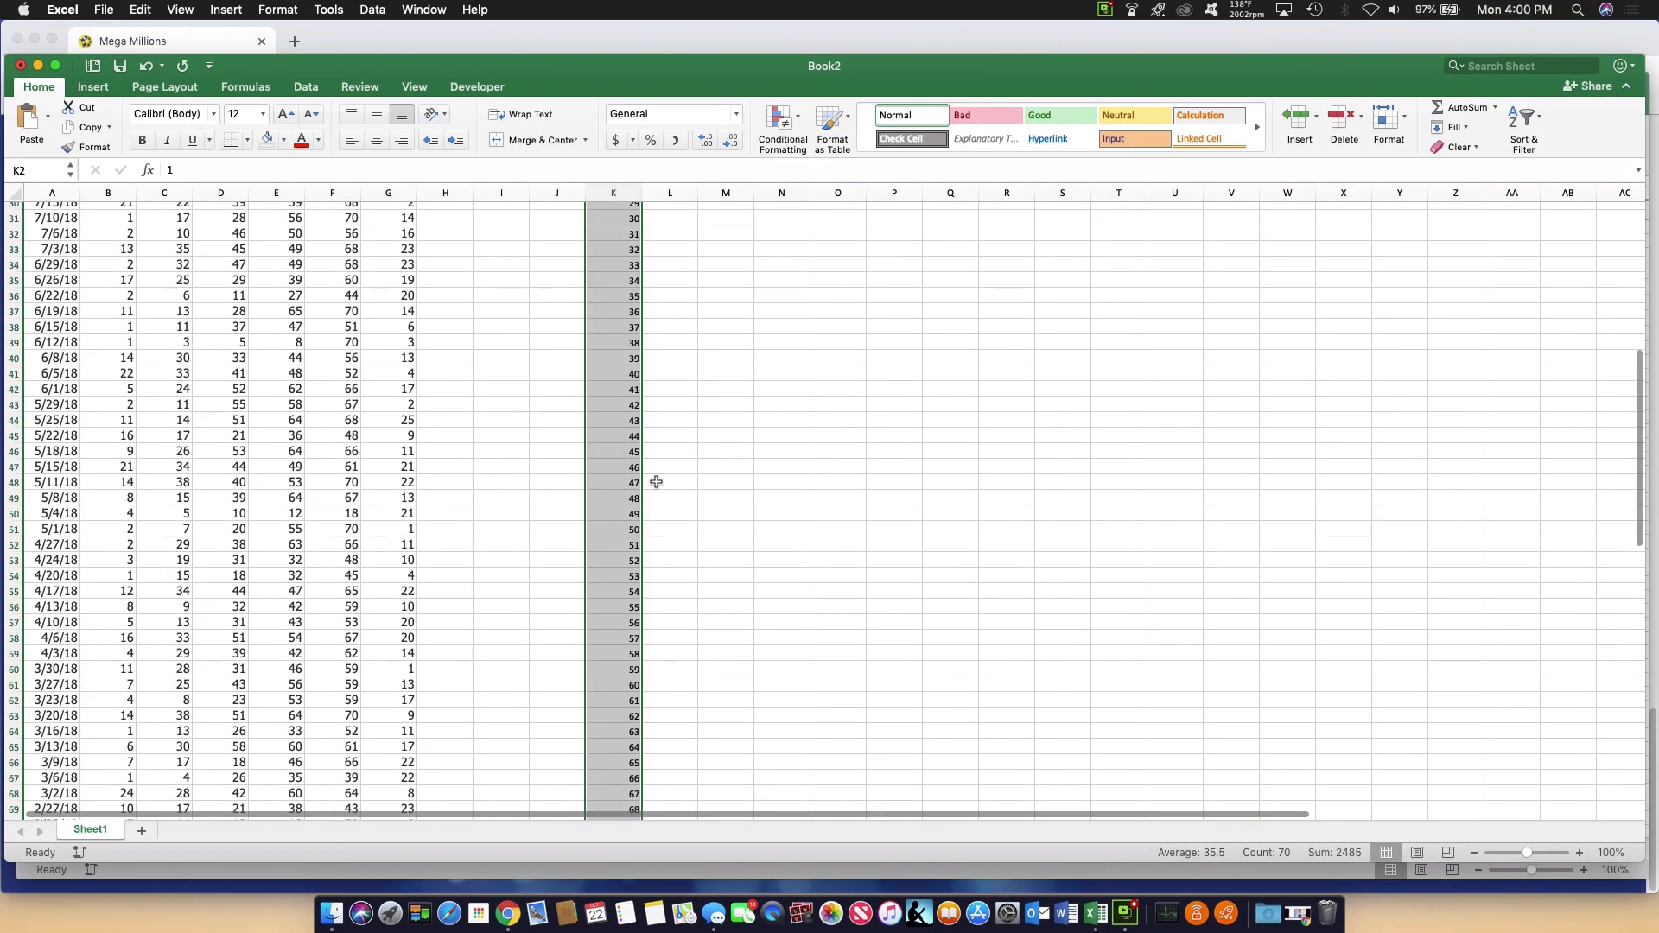
scroll(657, 481, "up", 10)
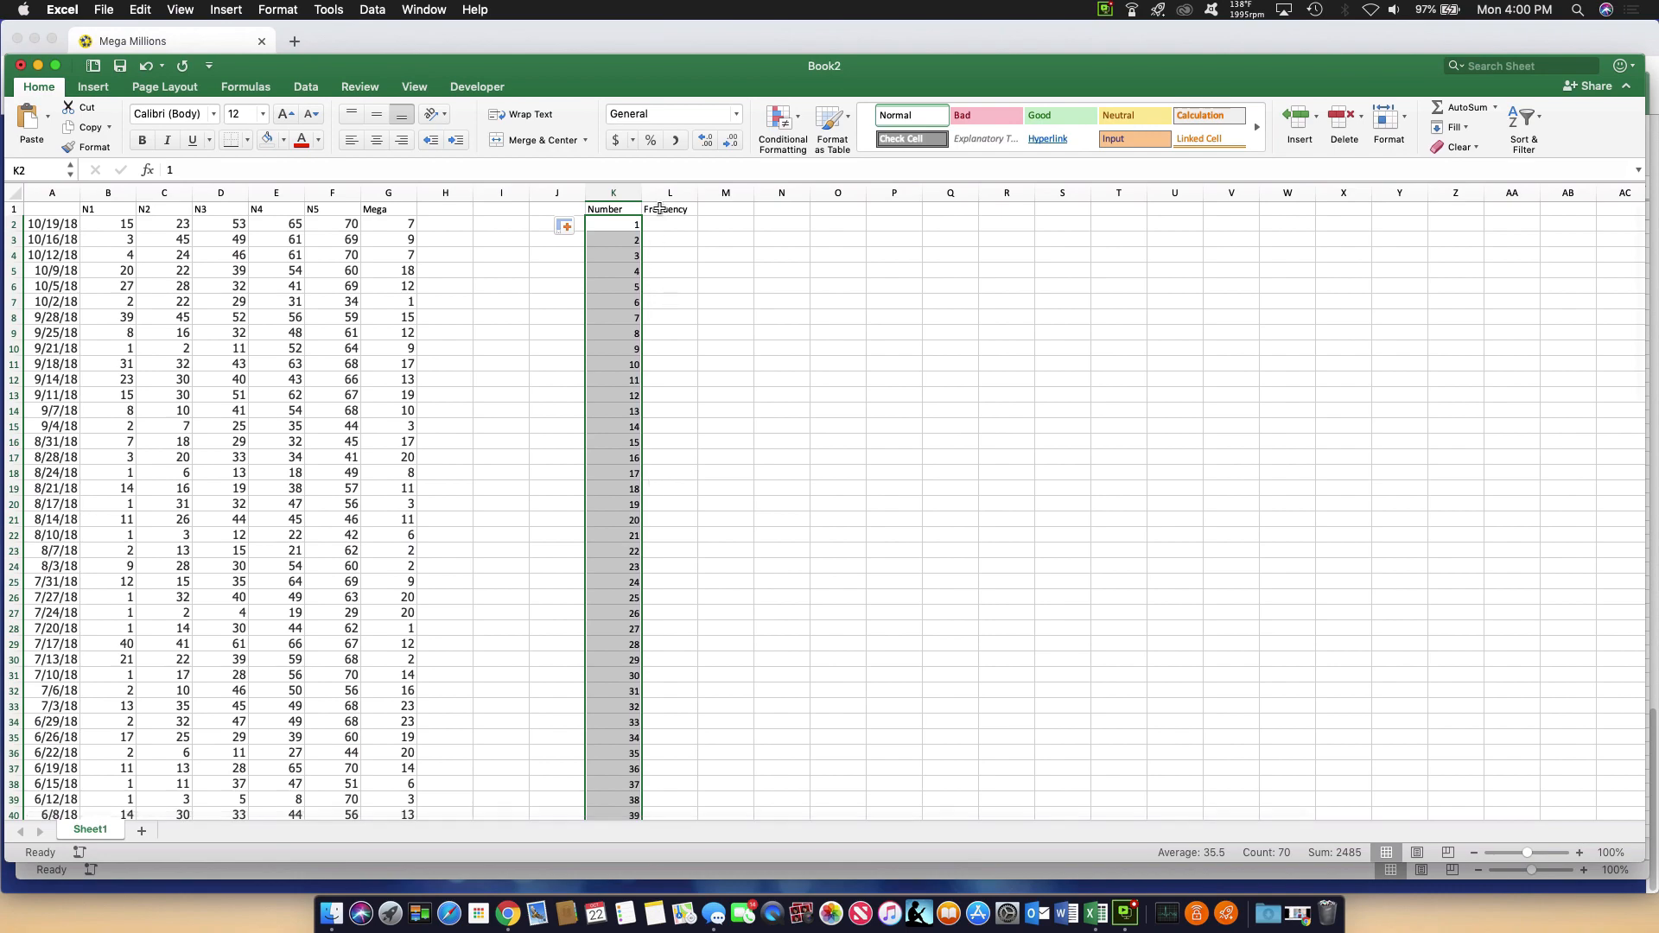
left_click(658, 224)
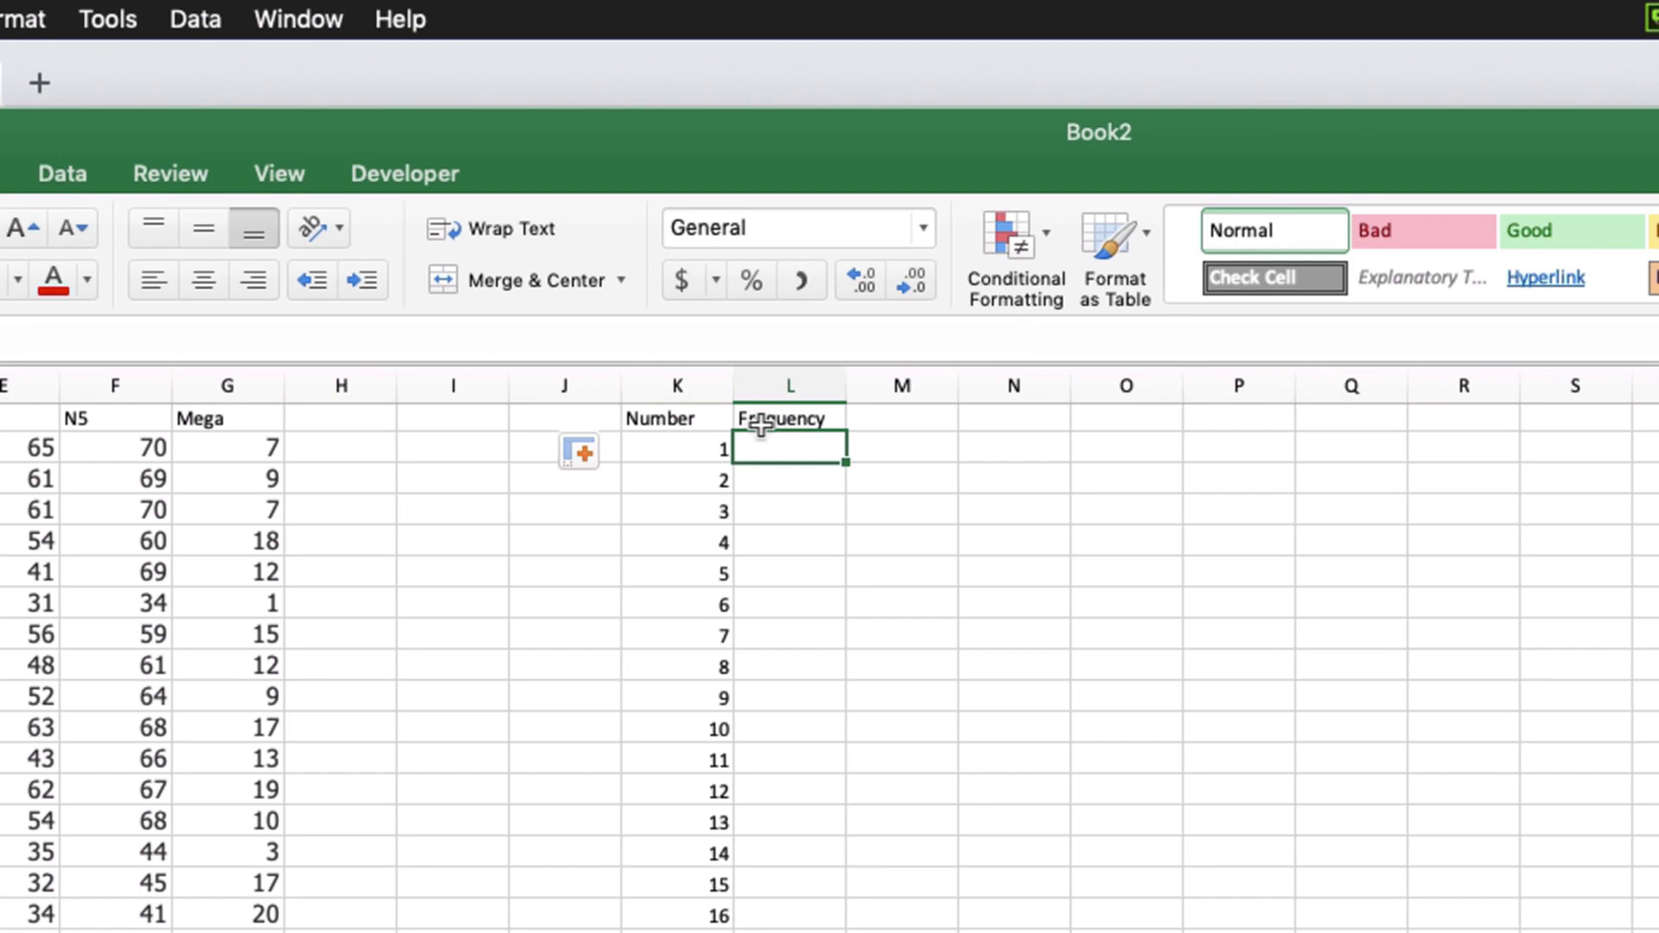
type("=")
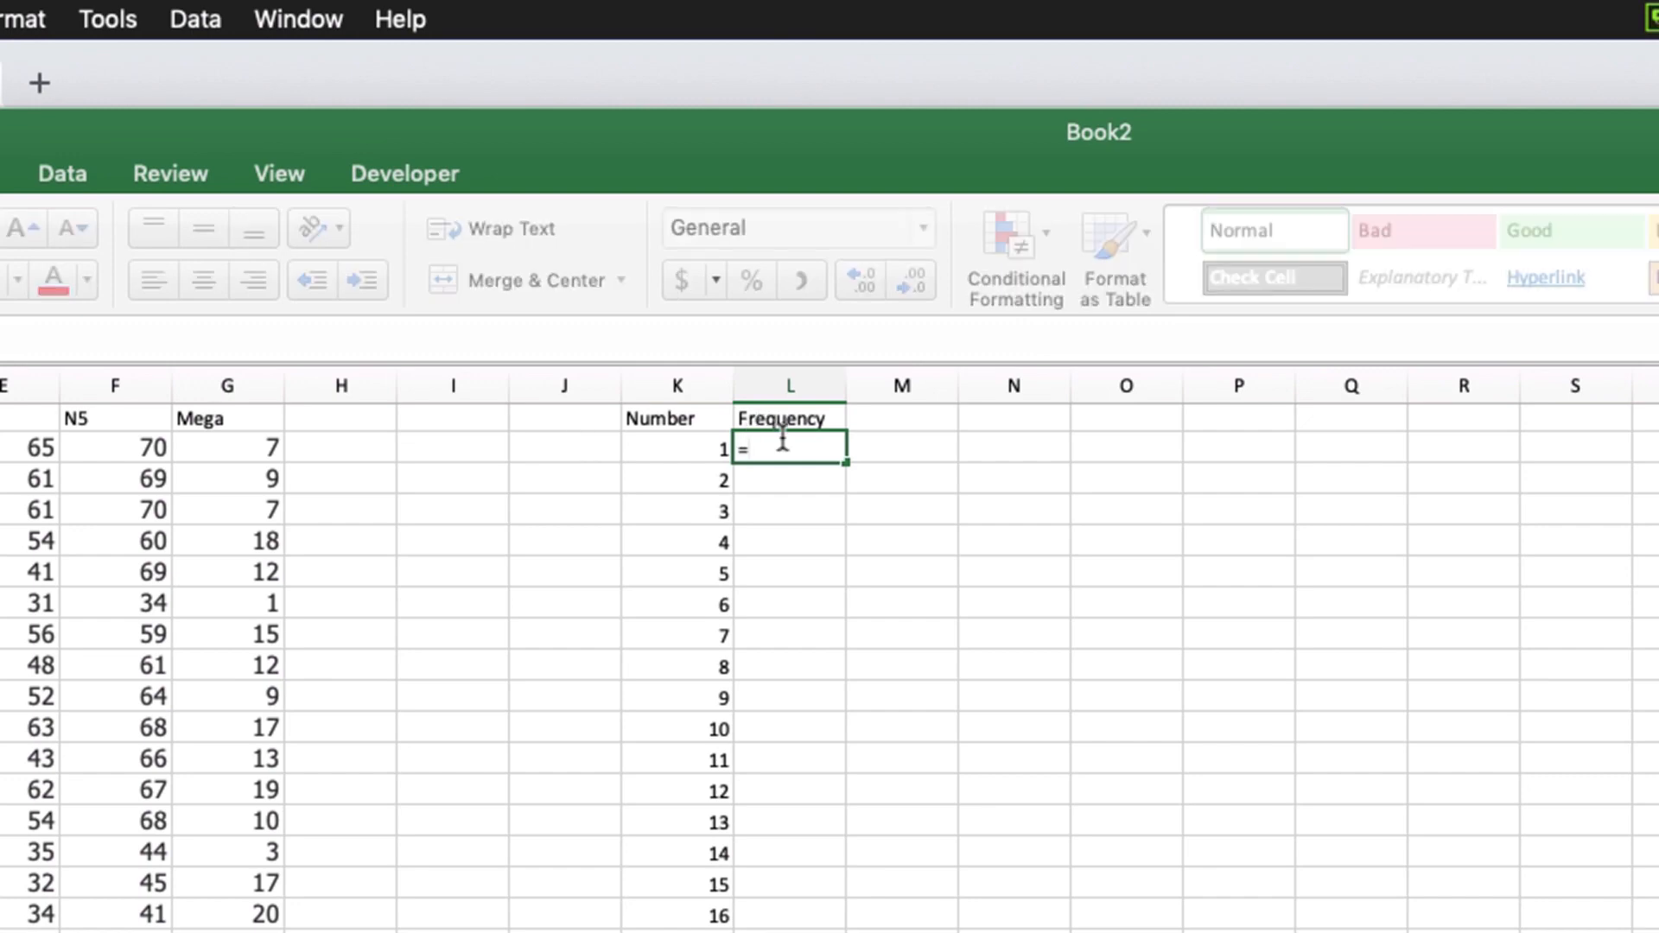
type("counti")
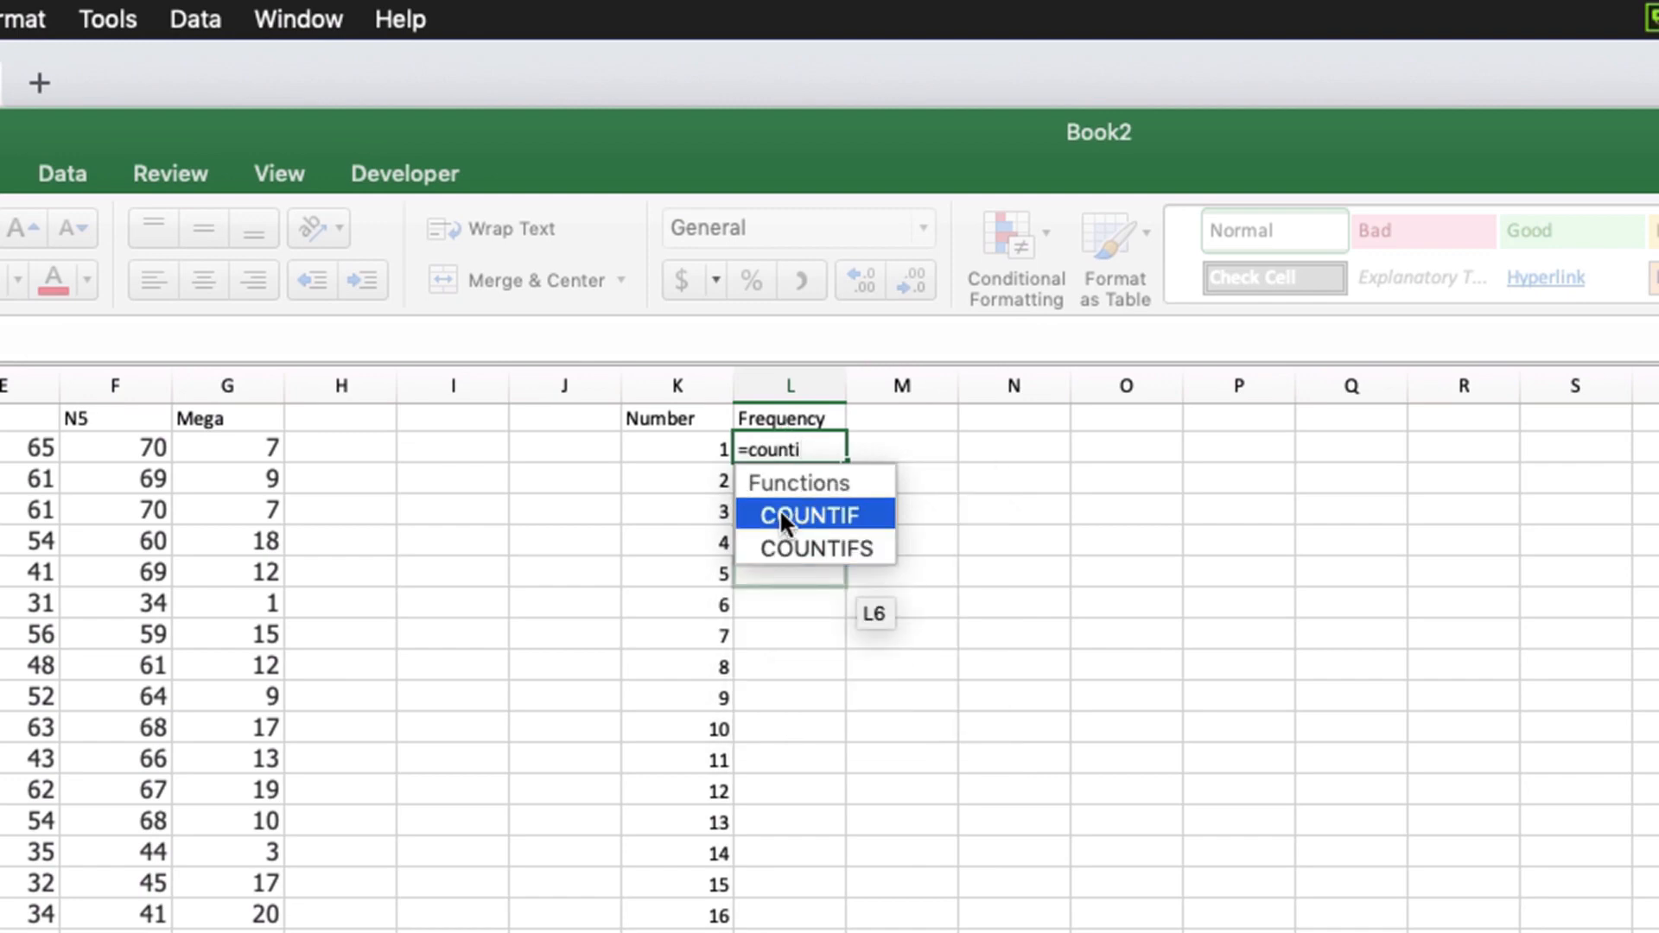
type("f(")
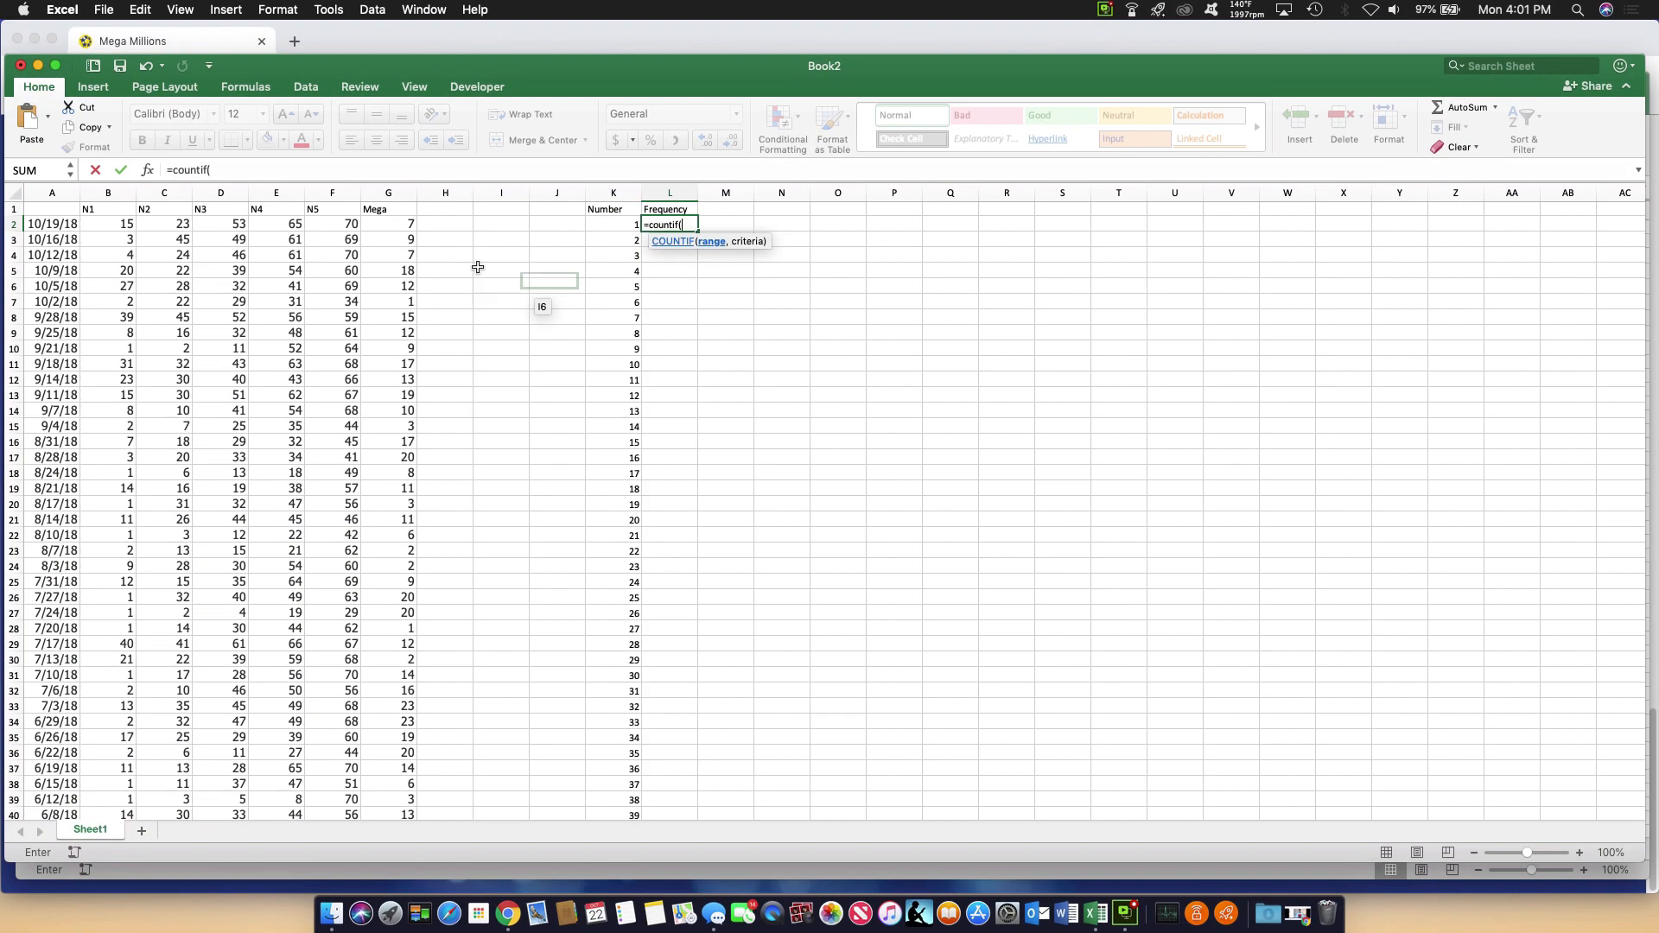
left_click_drag(108, 222, 334, 879)
left_click_drag(335, 880, 331, 724)
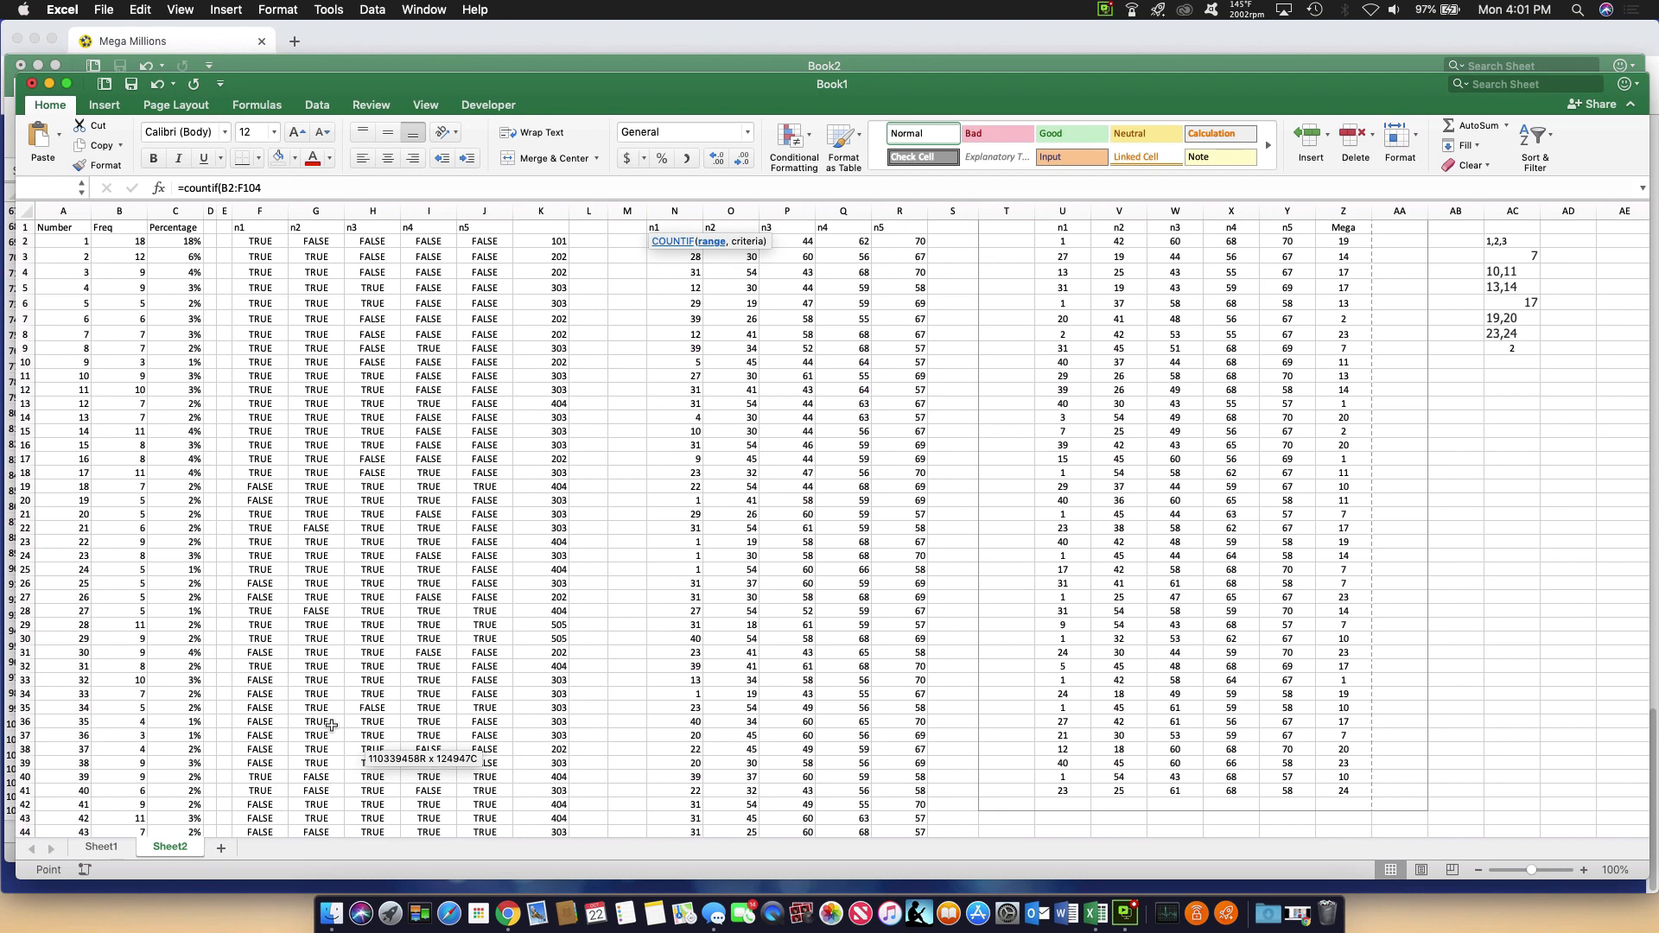
left_click(354, 734)
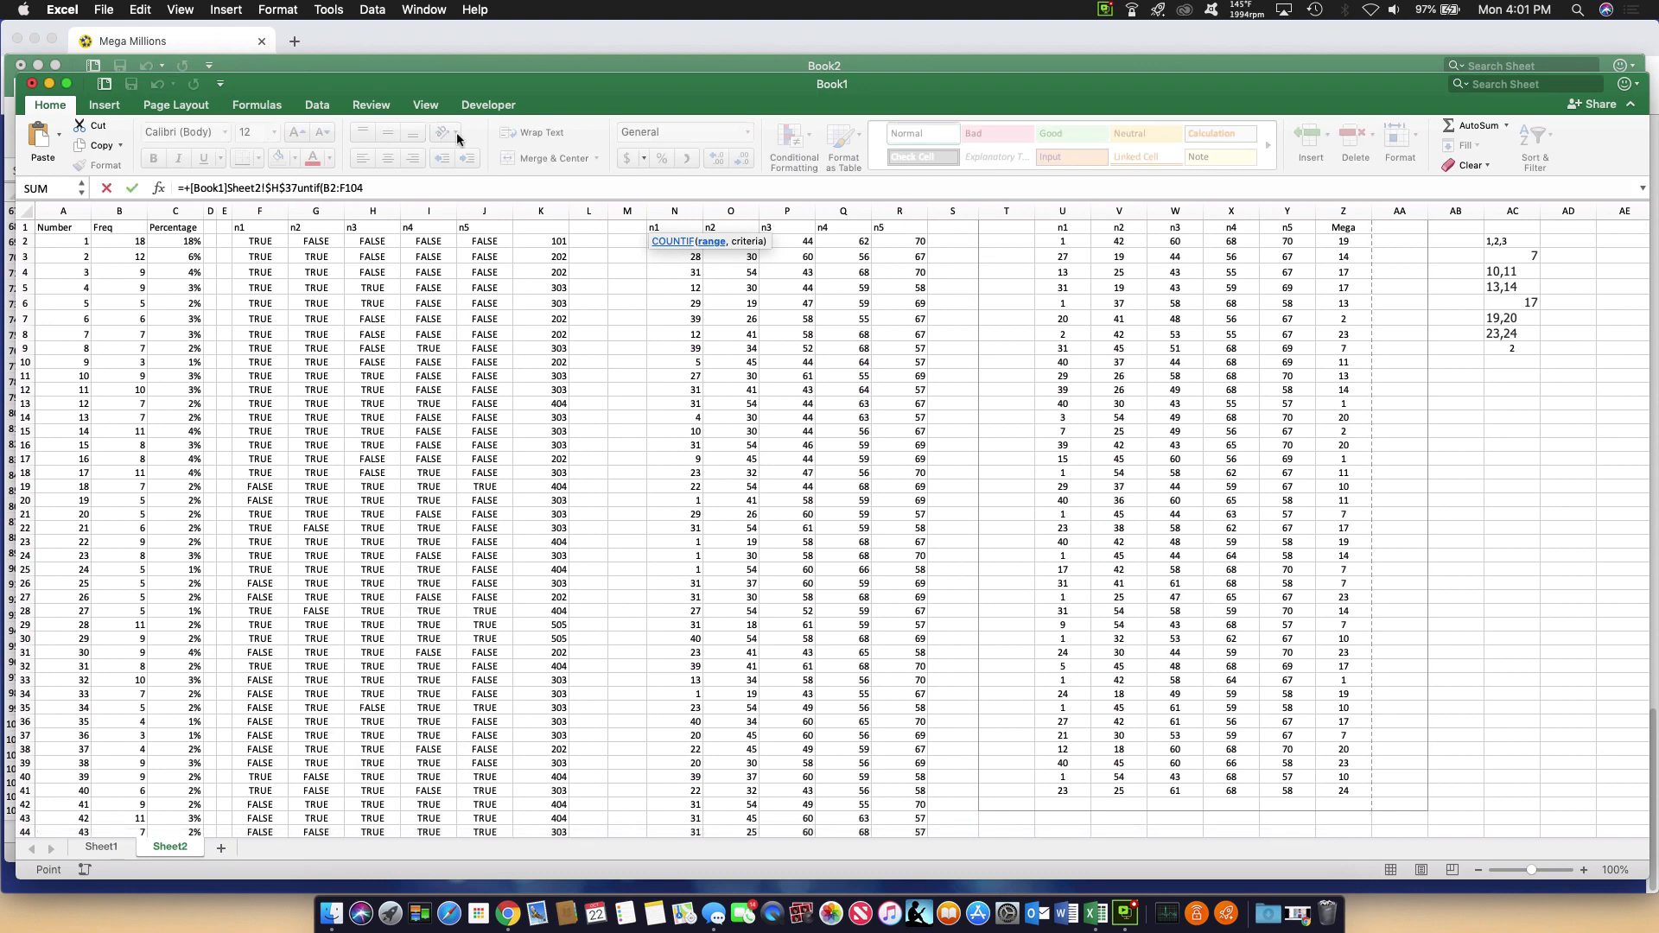
left_click(522, 59)
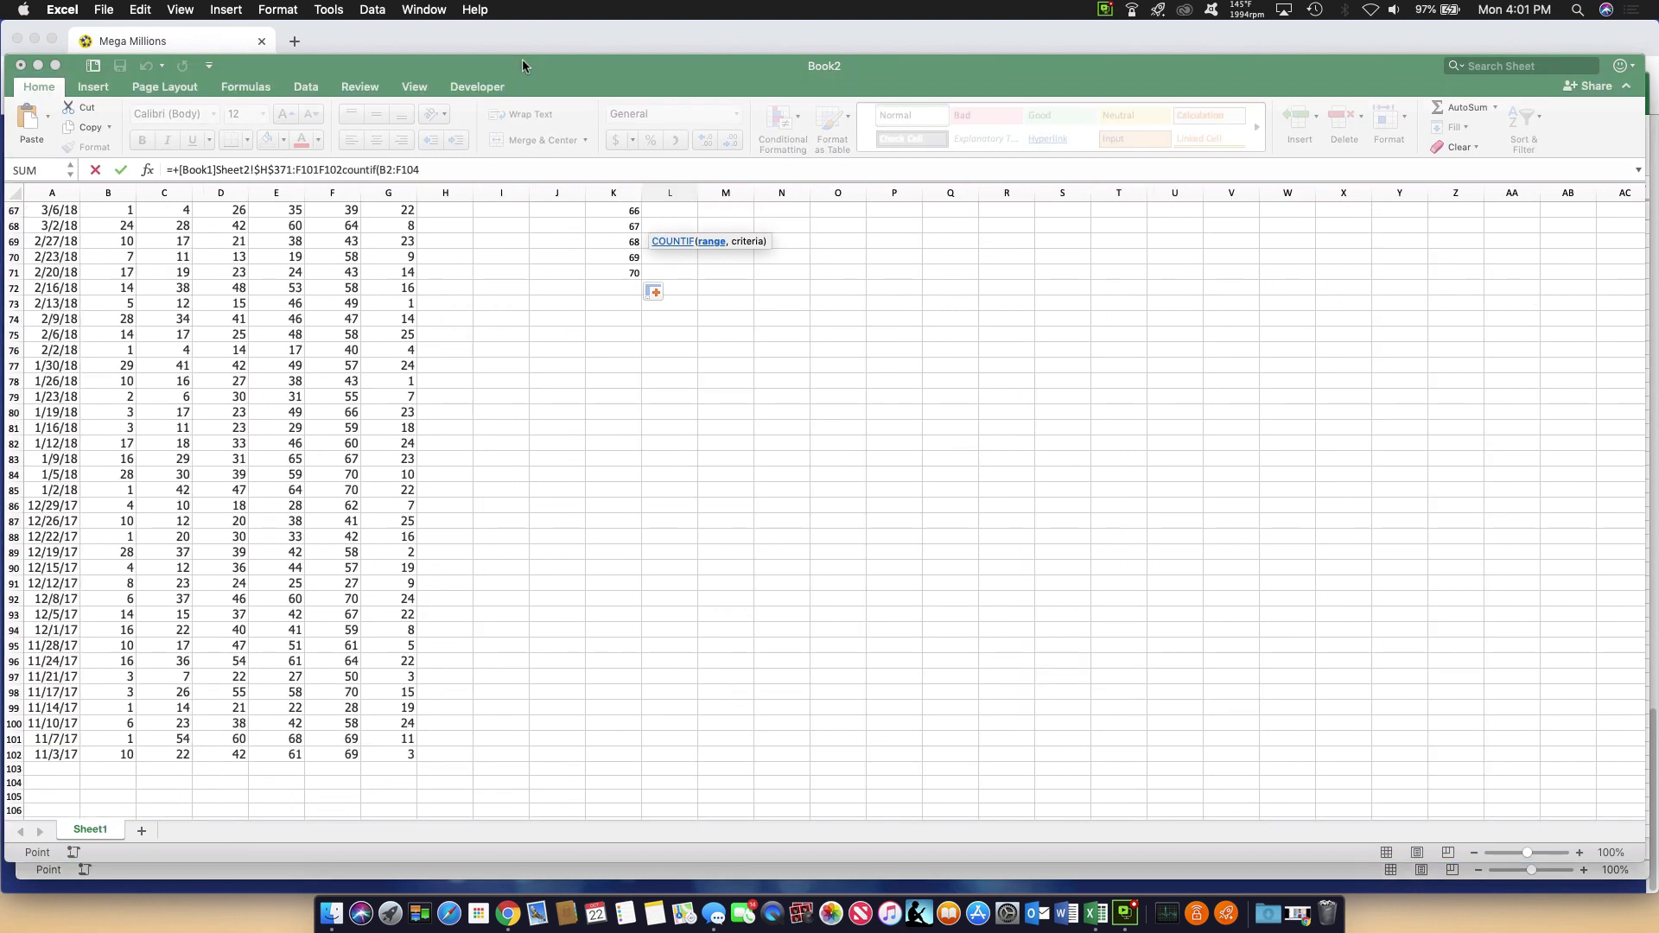
type("+")
left_click(605, 284)
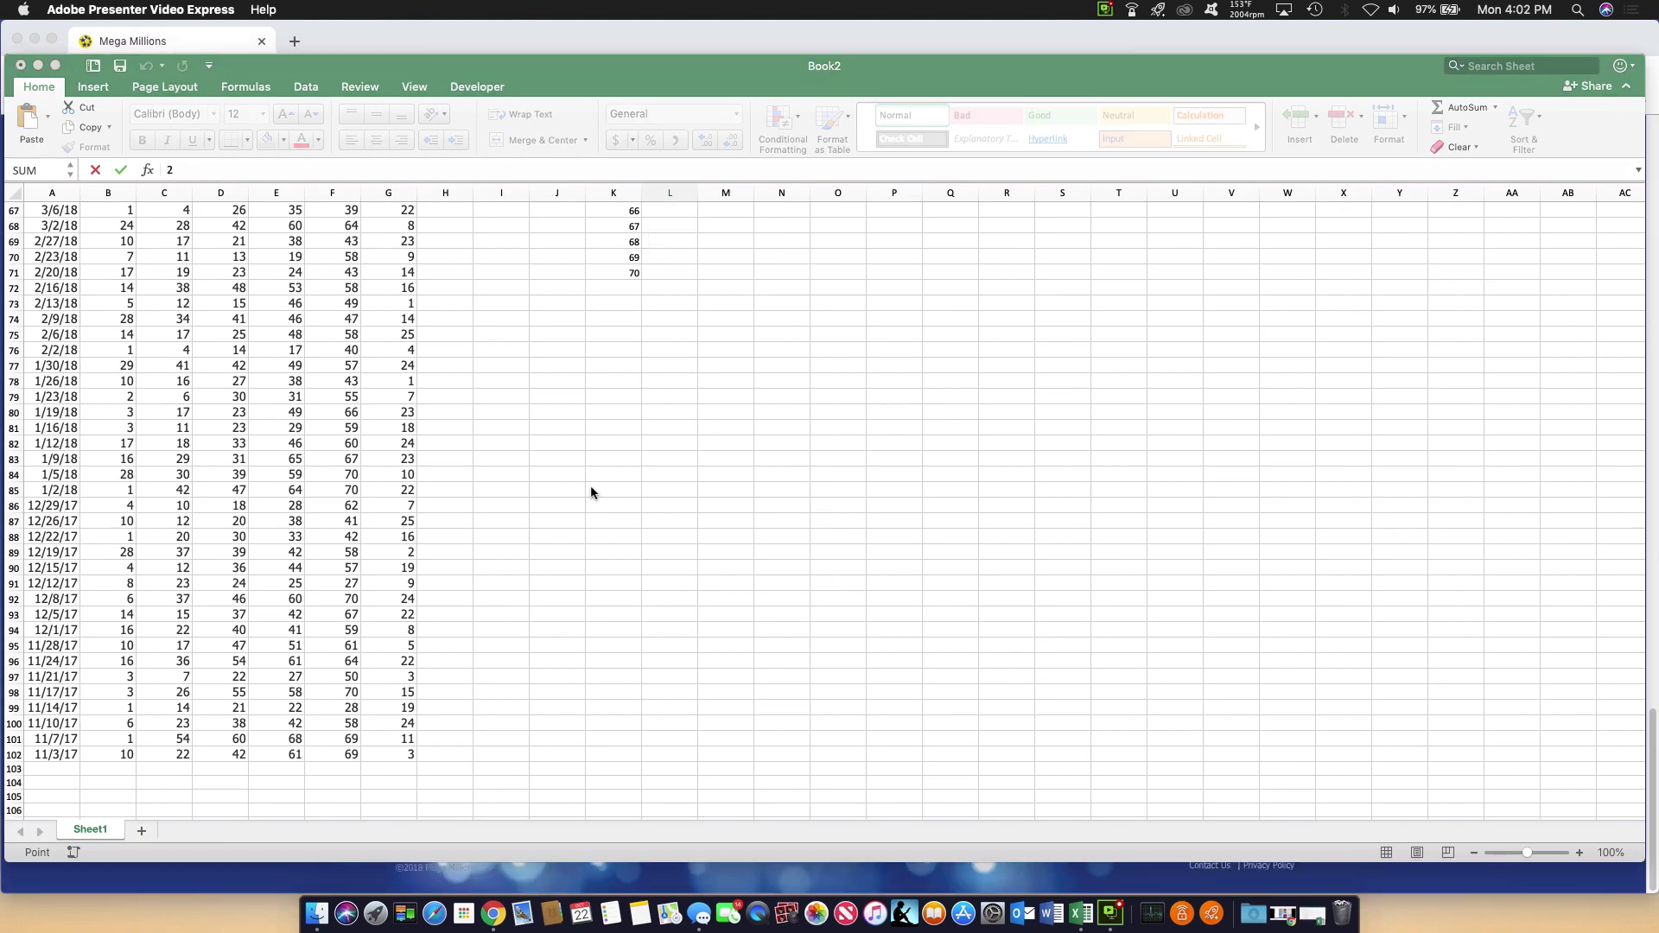
scroll(591, 492, "up", 5)
scroll(591, 493, "up", 15)
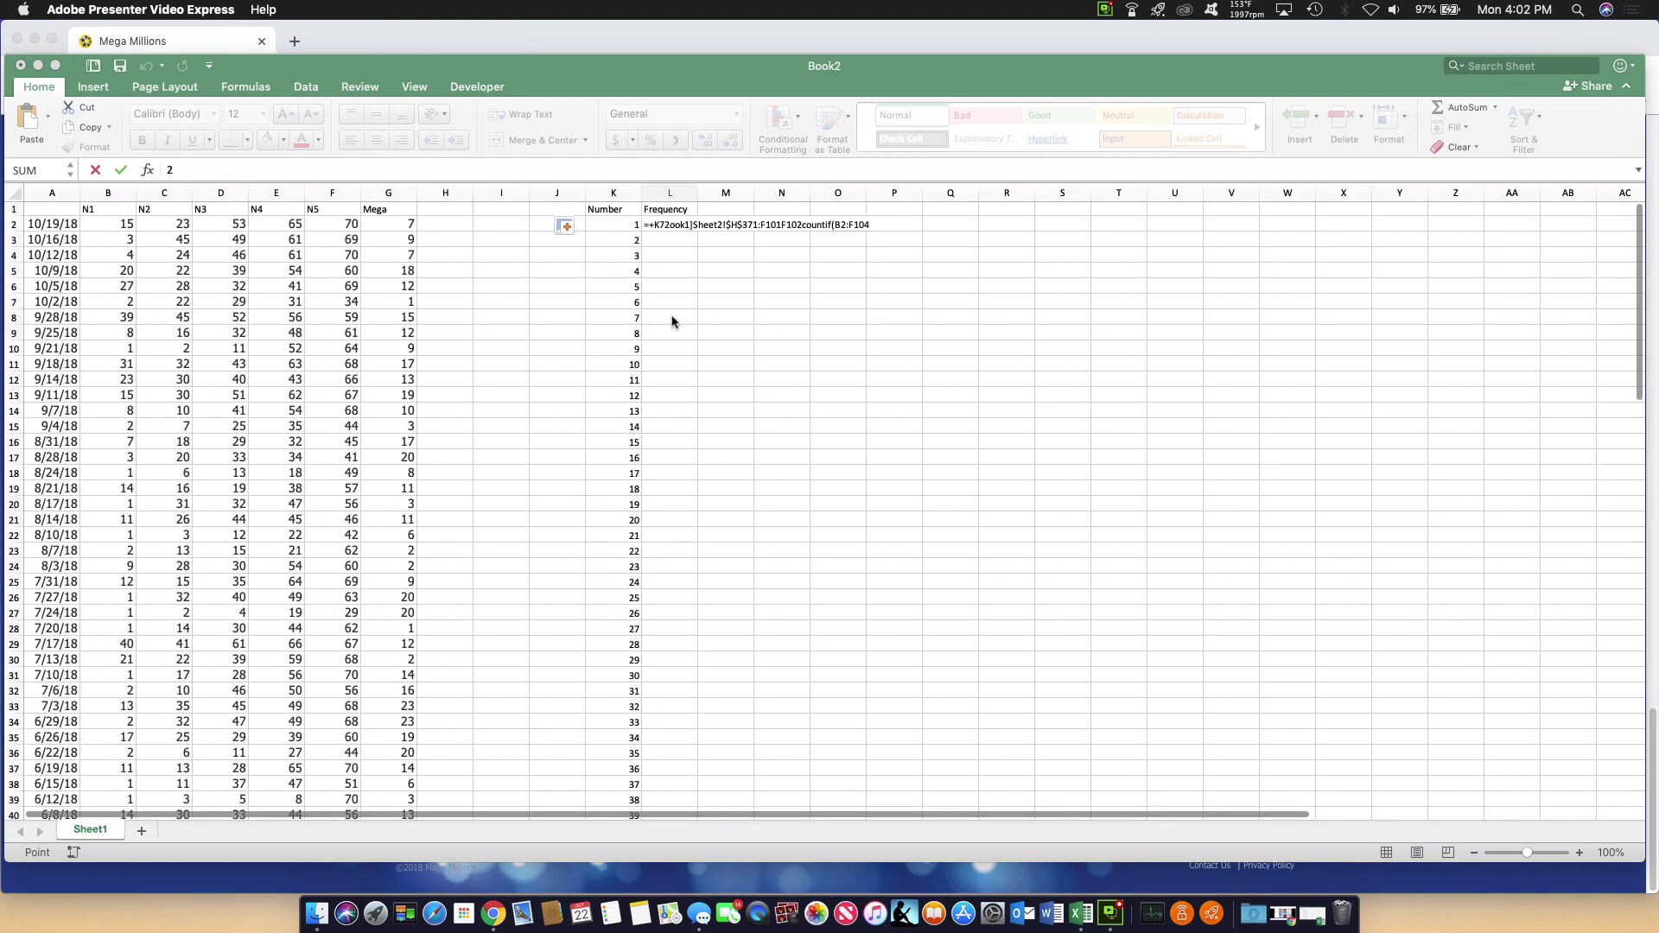
Discard the broken COUNTIF formula from L2
left_click(663, 220)
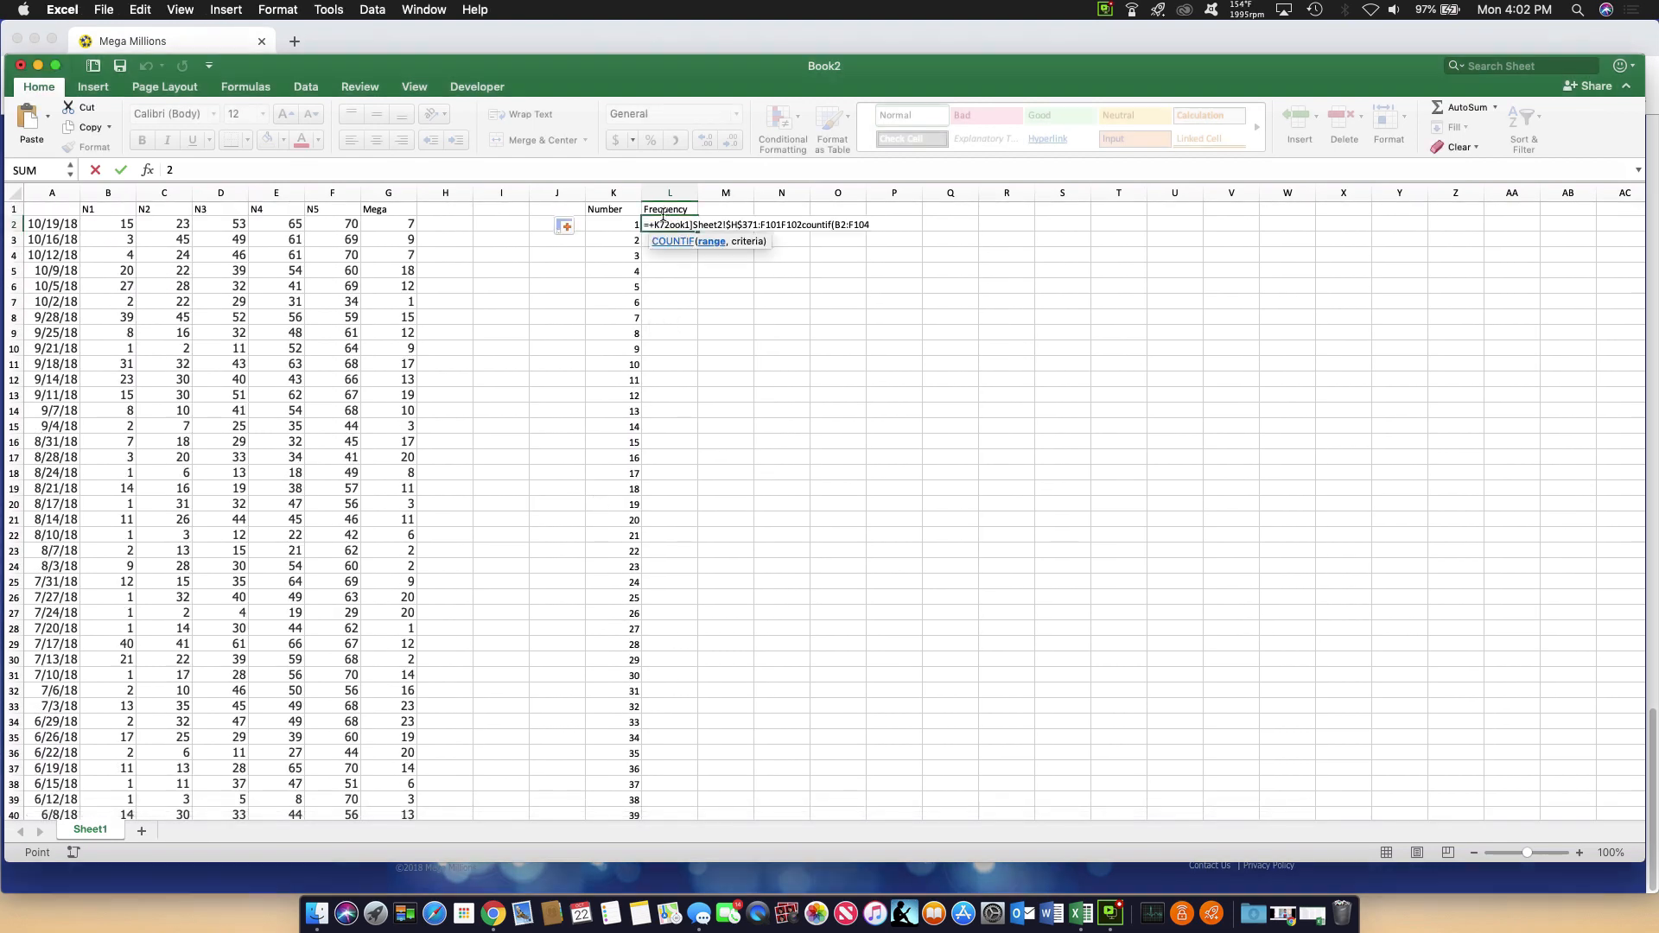
left_click(663, 220)
left_click(668, 266)
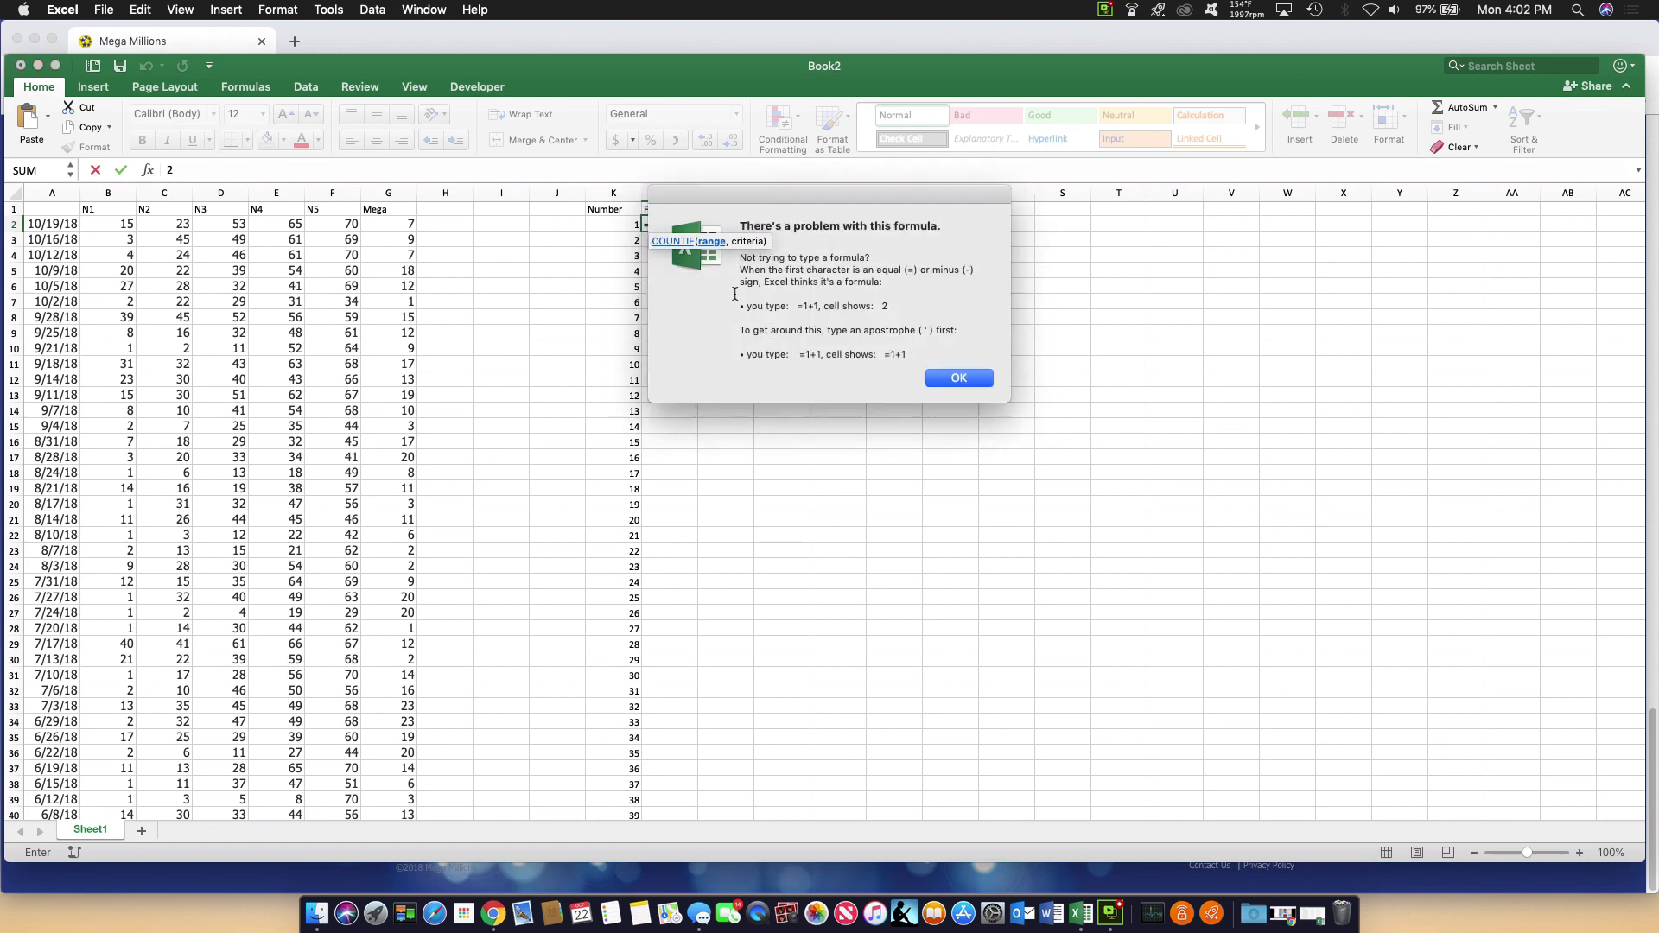
left_click(962, 378)
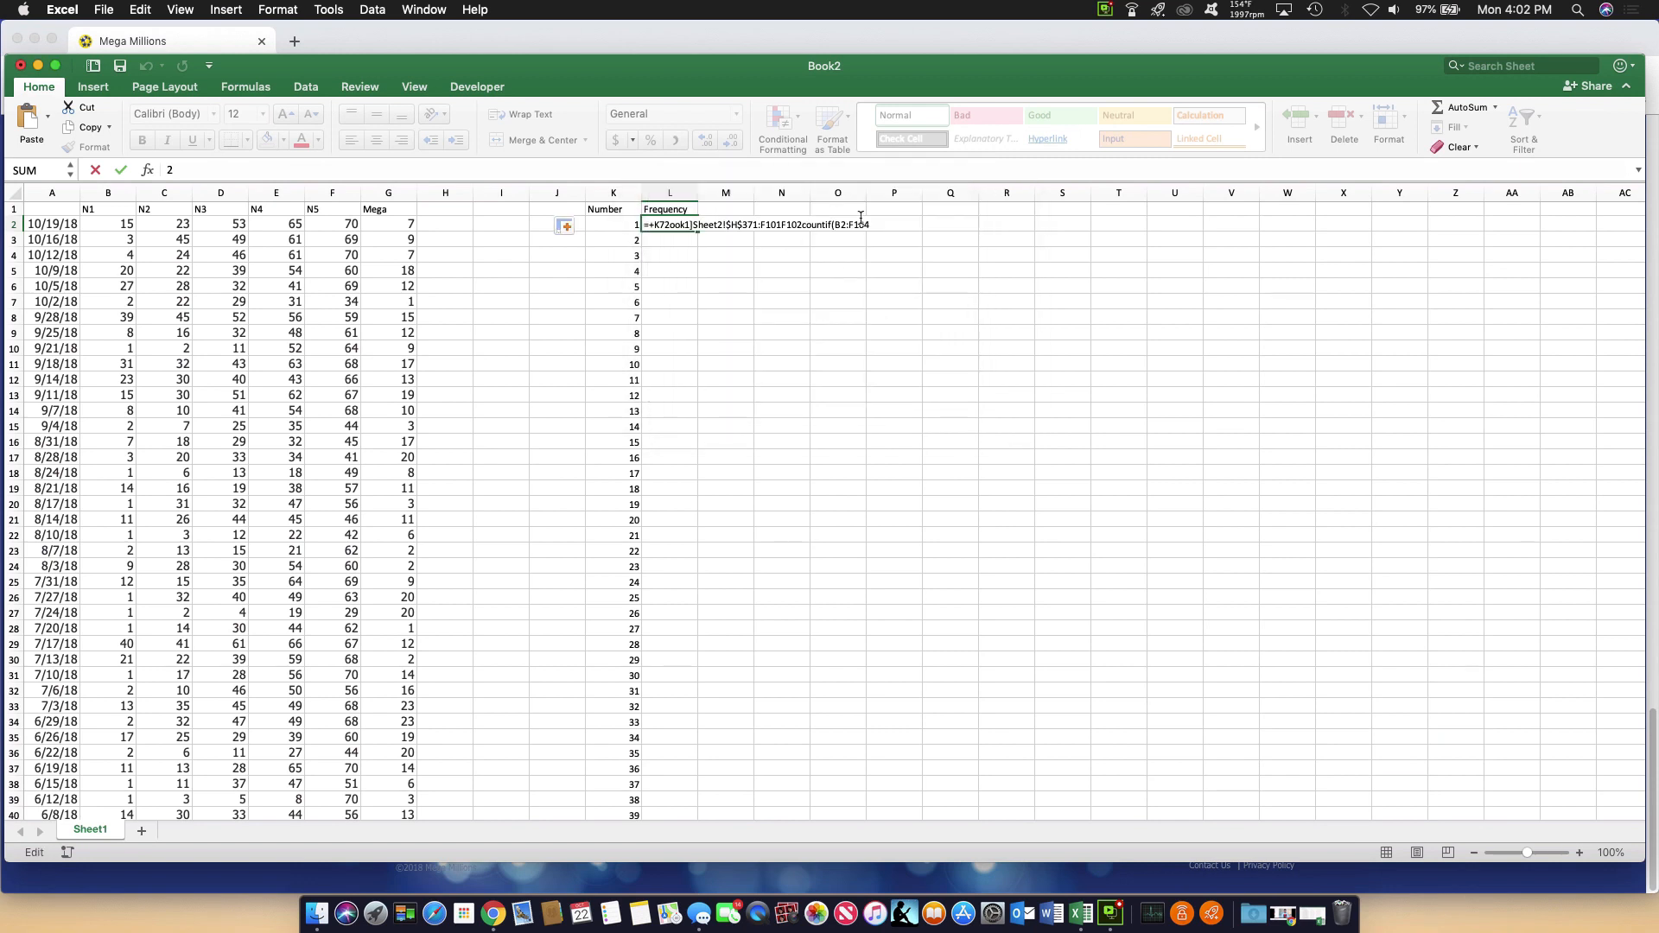
left_click(664, 261)
left_click(936, 382)
key("BackSpace")
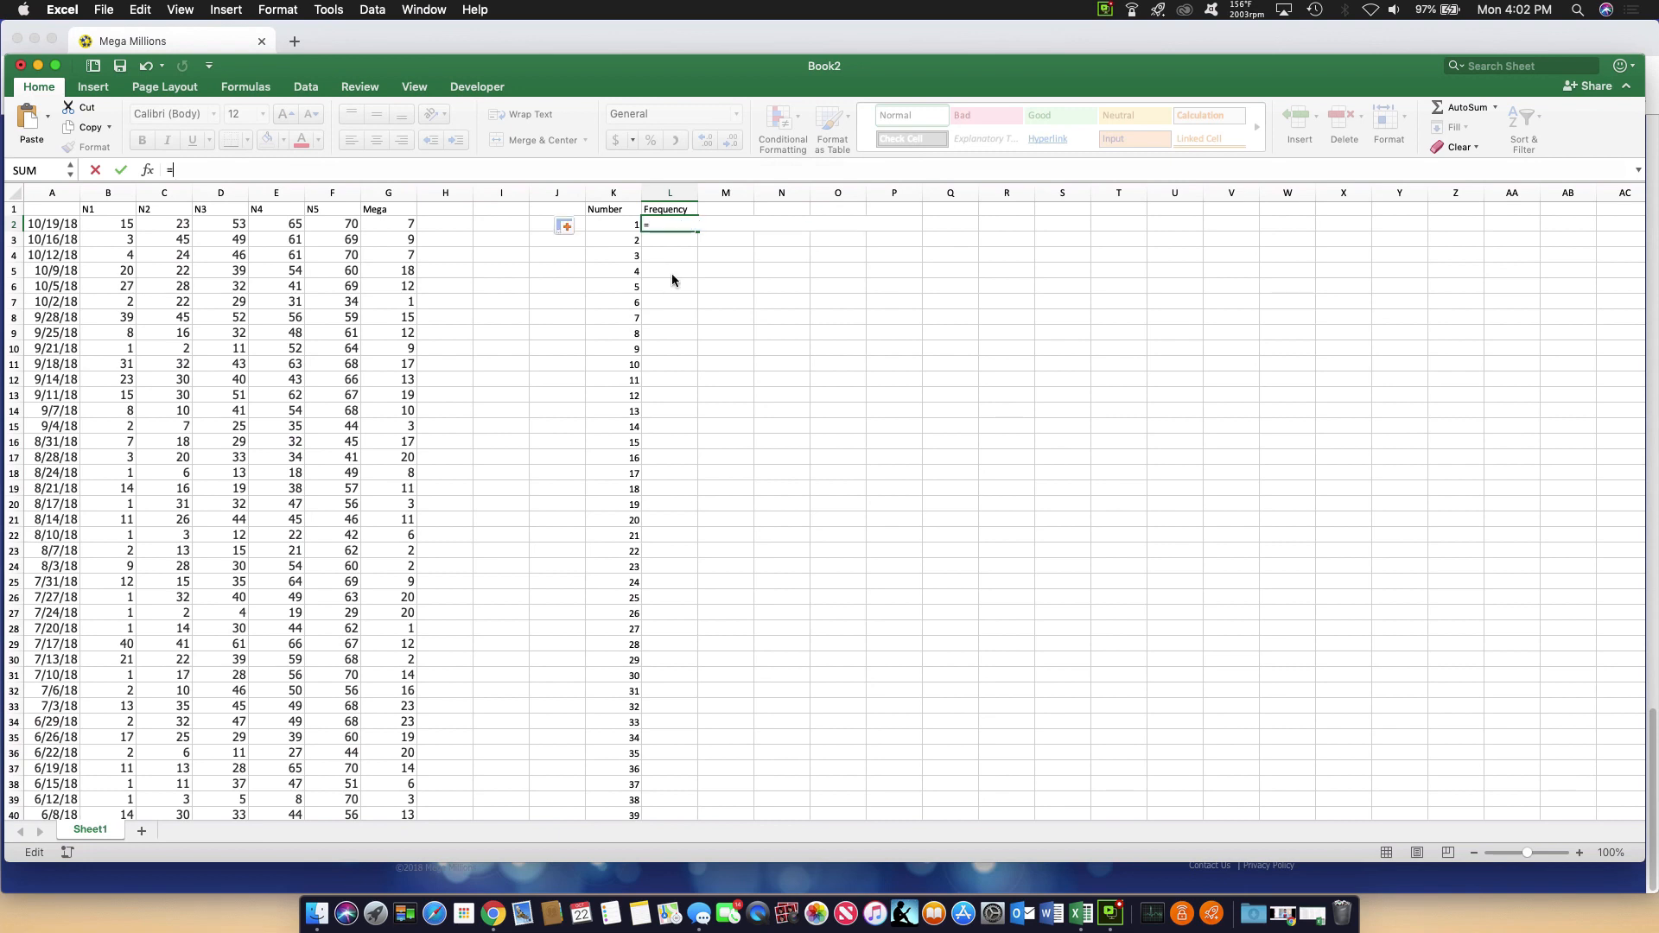
key("Return")
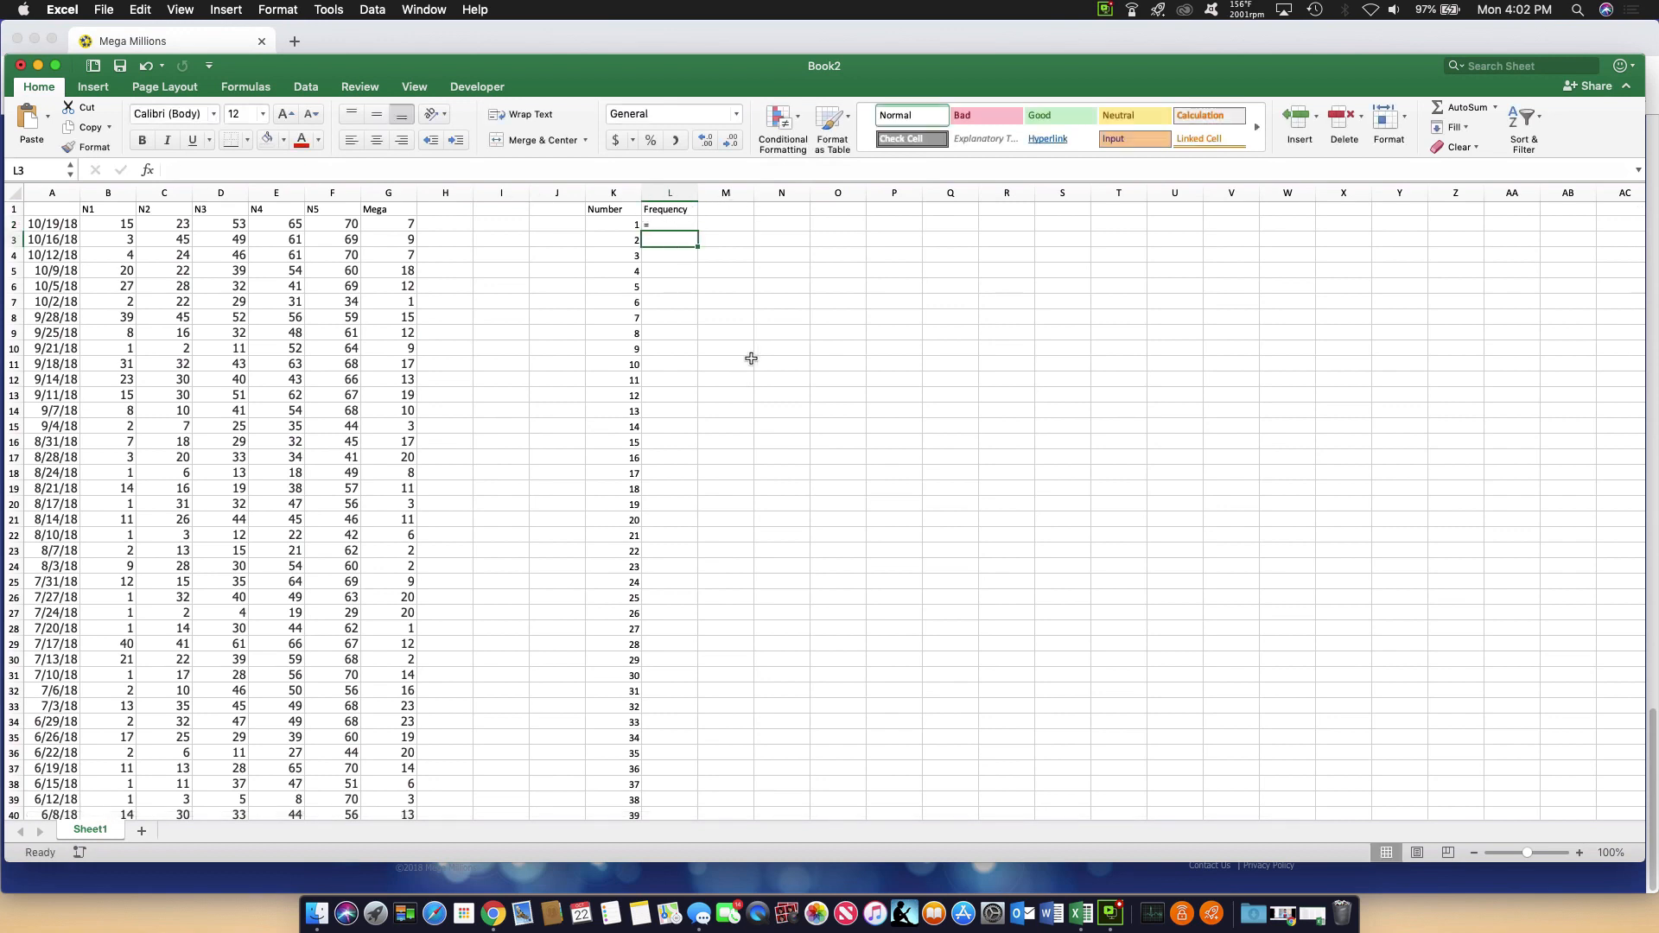
key("Up")
key("super+z")
Start a COUNTIF formula in L2, referencing the drawn numbers as the absolute range $B$2:$F$102 followed by a comma
type("=")
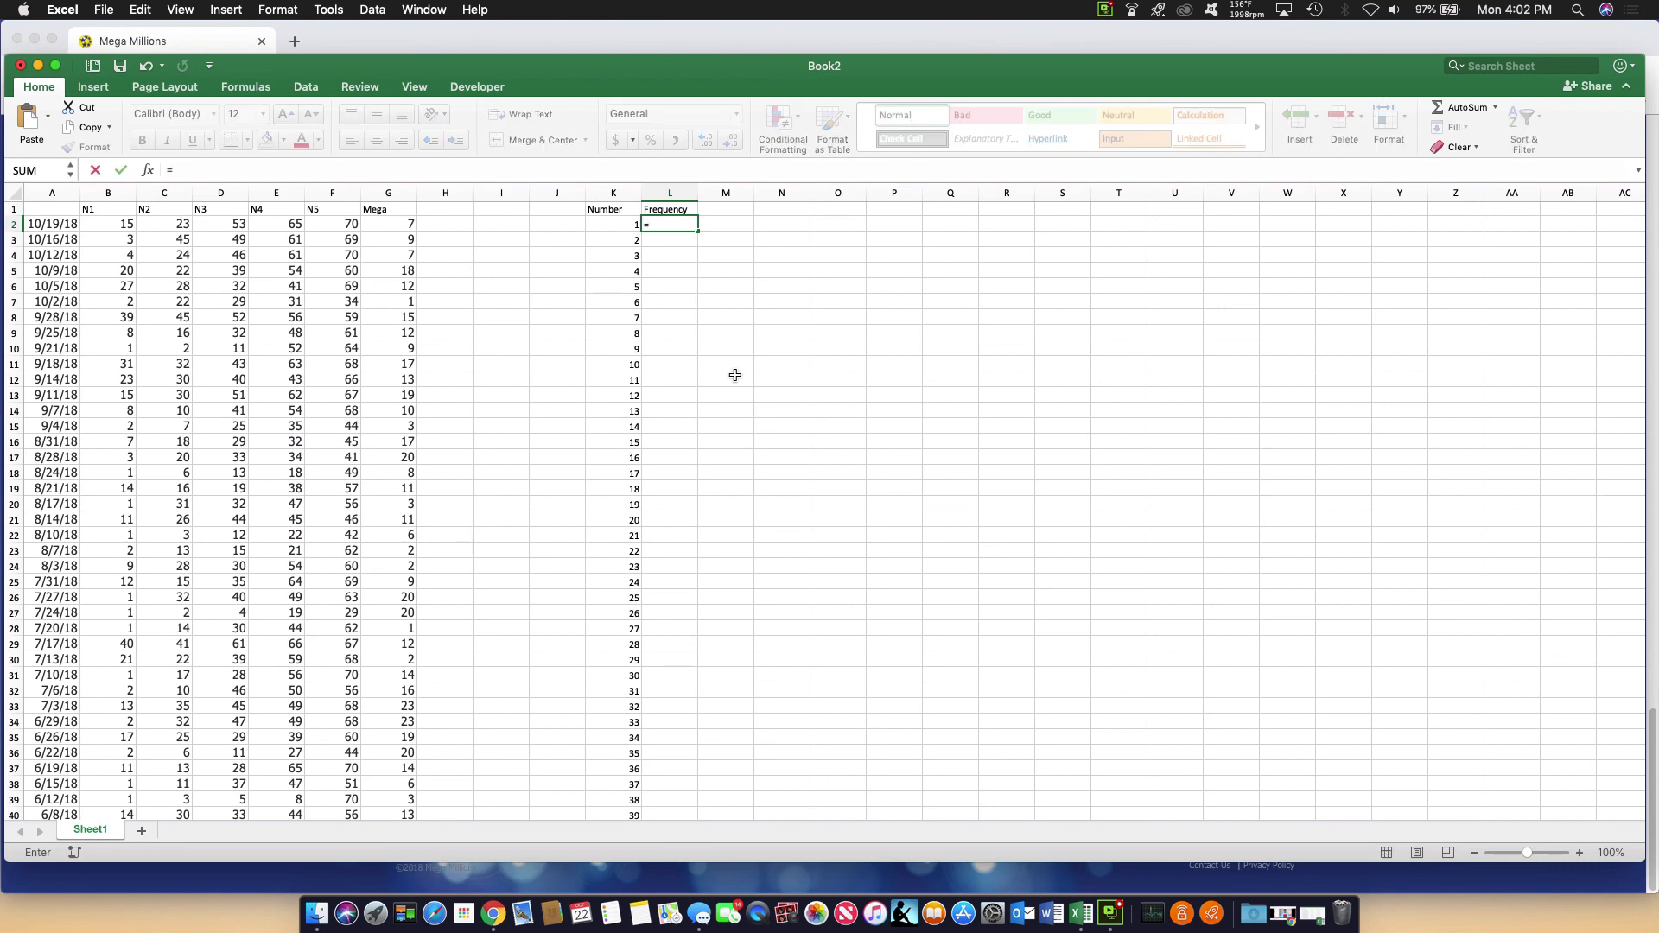
type("counti")
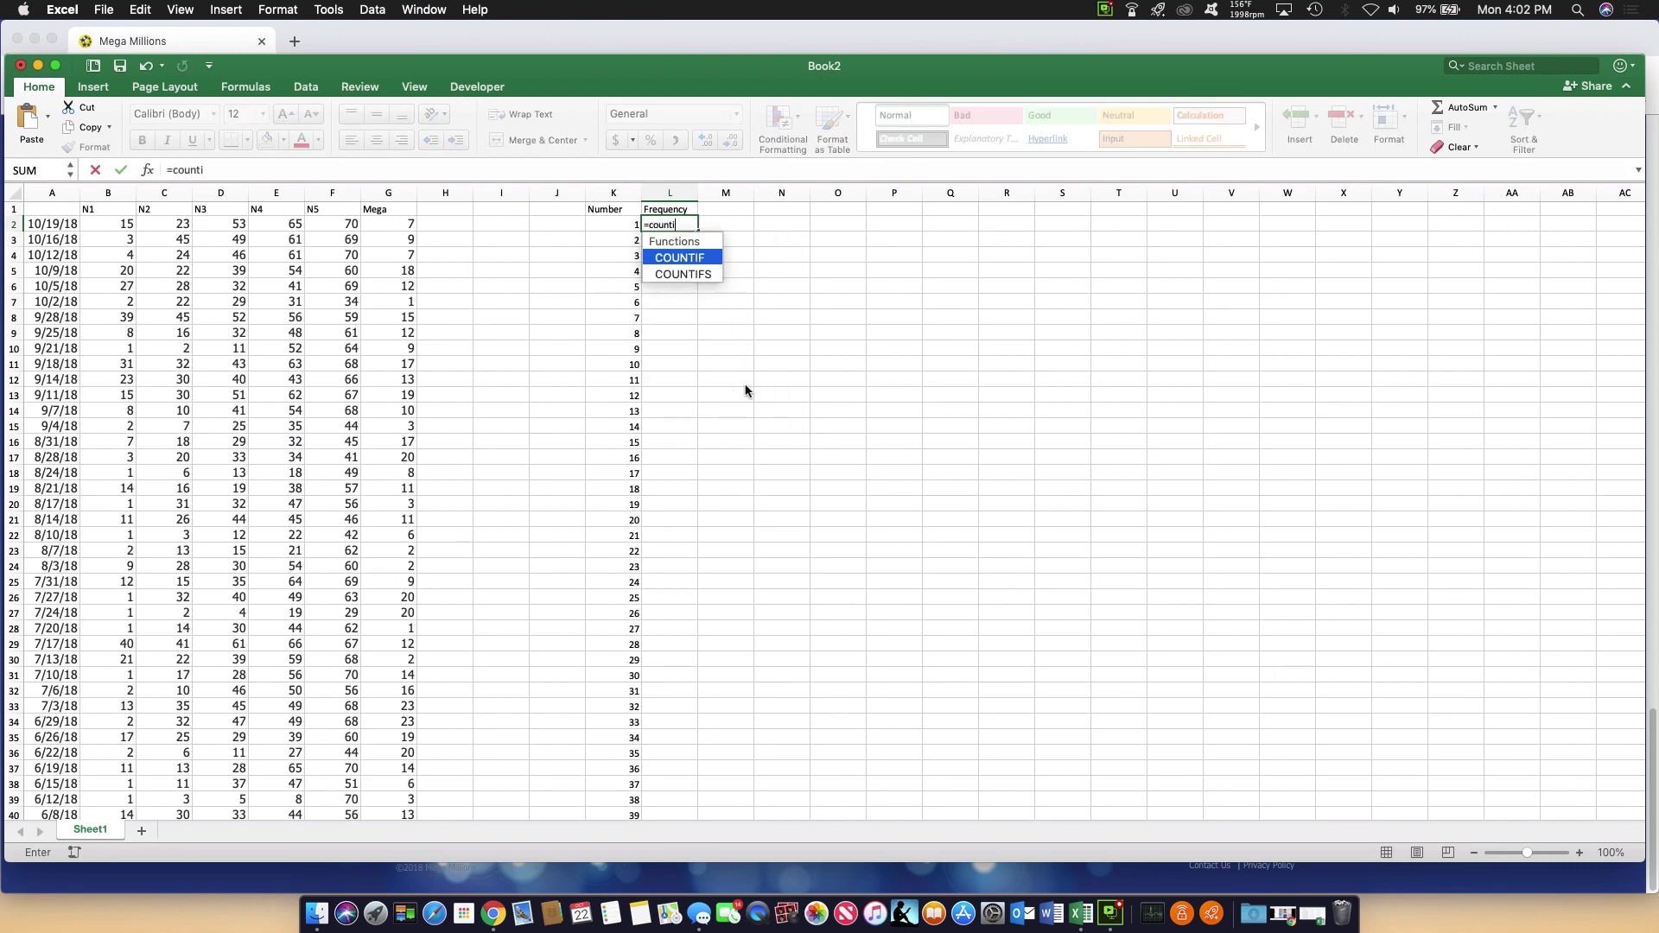
type("f(")
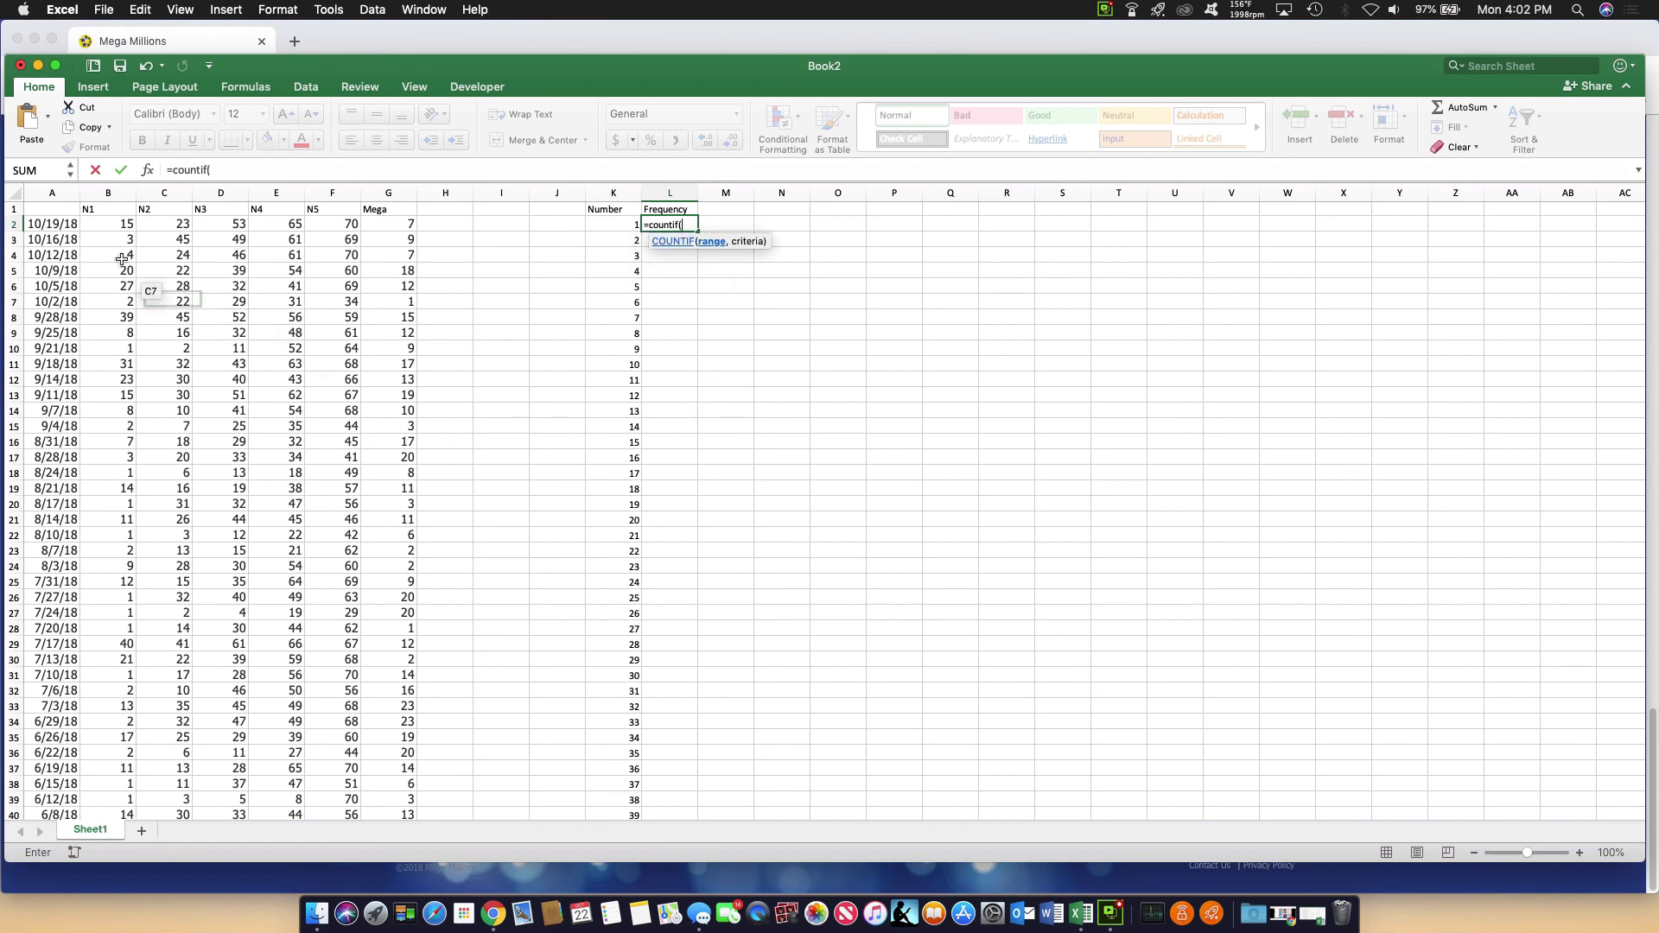
left_click_drag(112, 225, 330, 759)
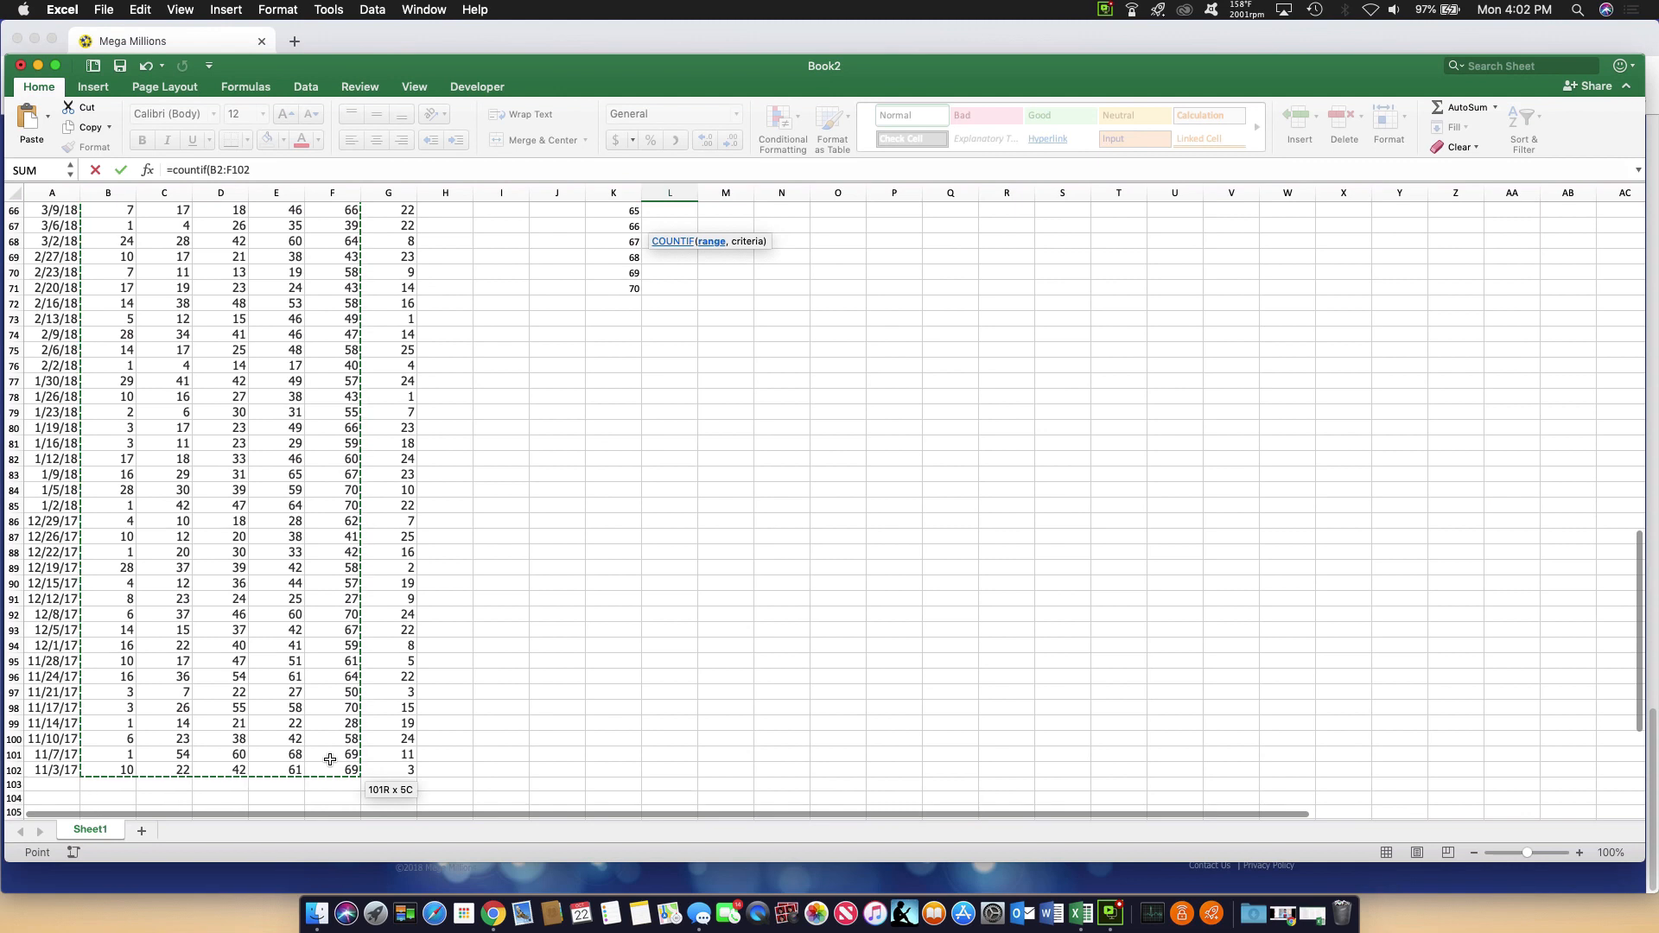
left_click_drag(330, 760, 330, 759)
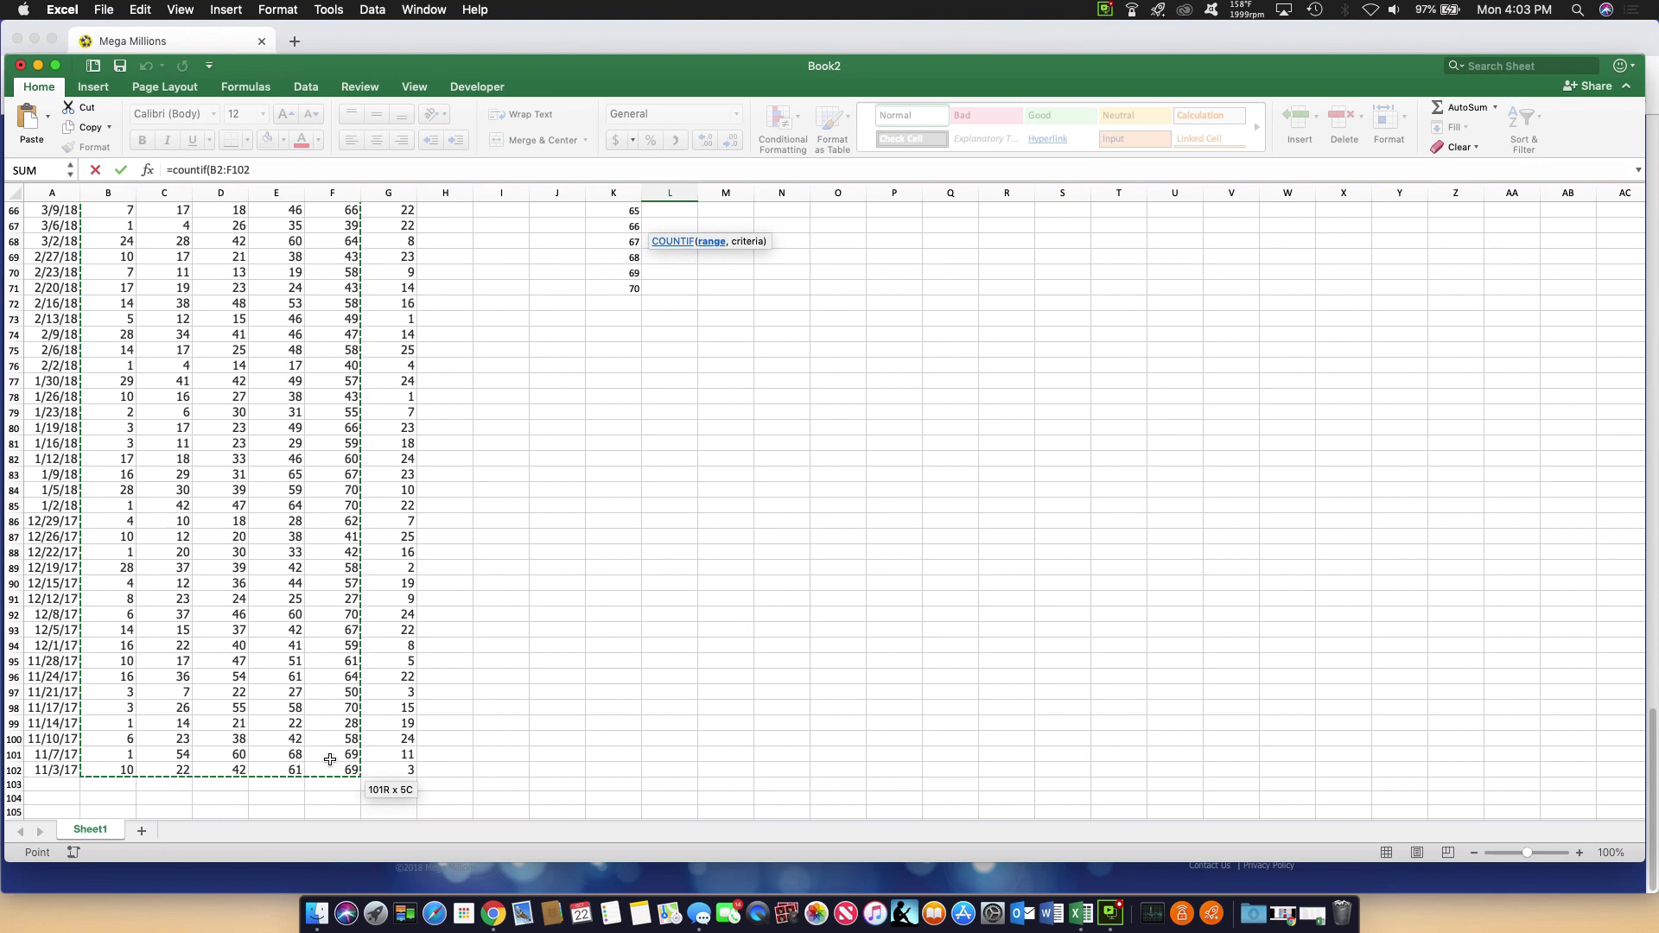
left_click_drag(330, 760, 330, 759)
left_click_drag(330, 760, 330, 760)
key("F4")
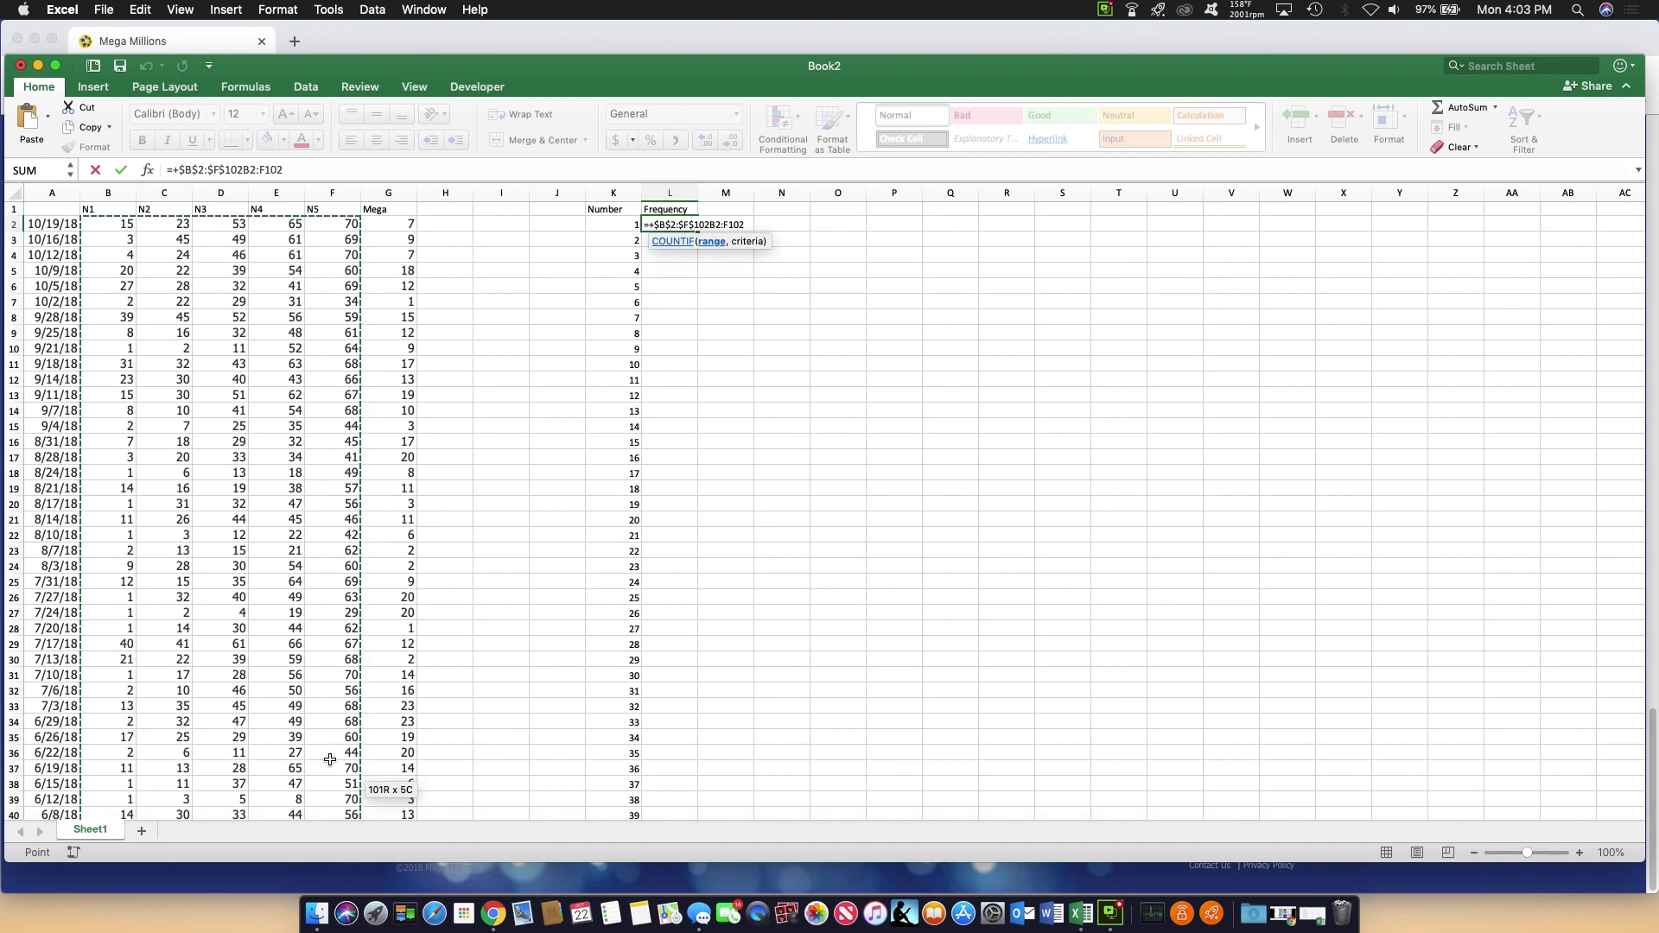
type(",")
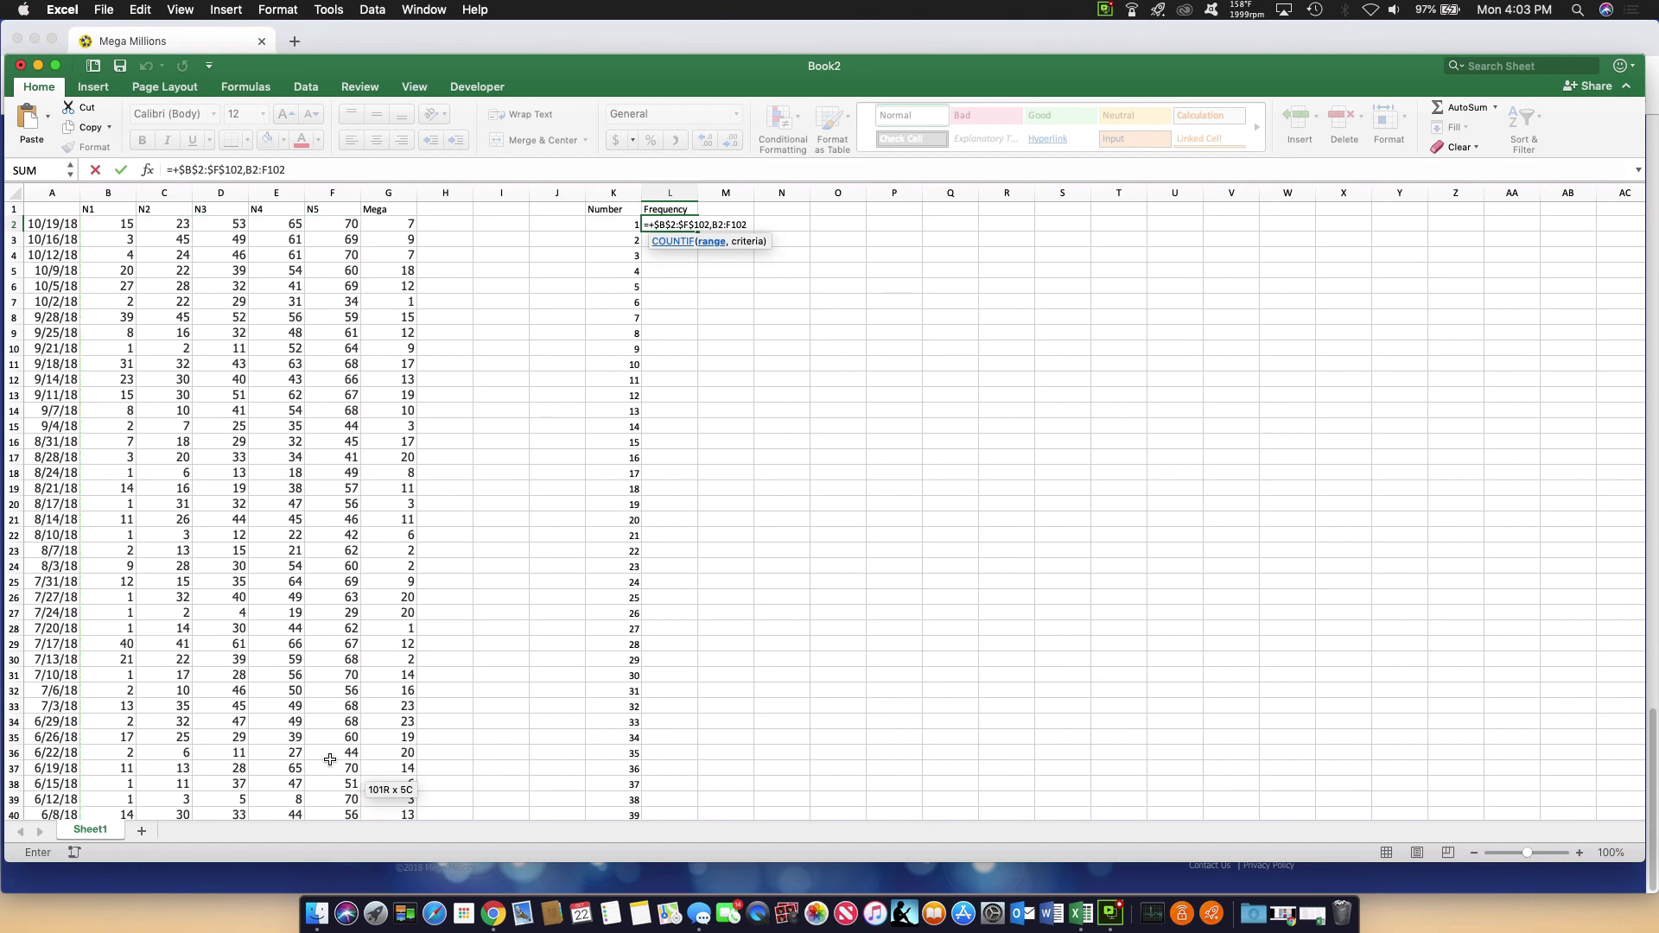
Replace the stray B2:F102 reference after the comma in L2's formula with K2 as the criteria
left_click(287, 169)
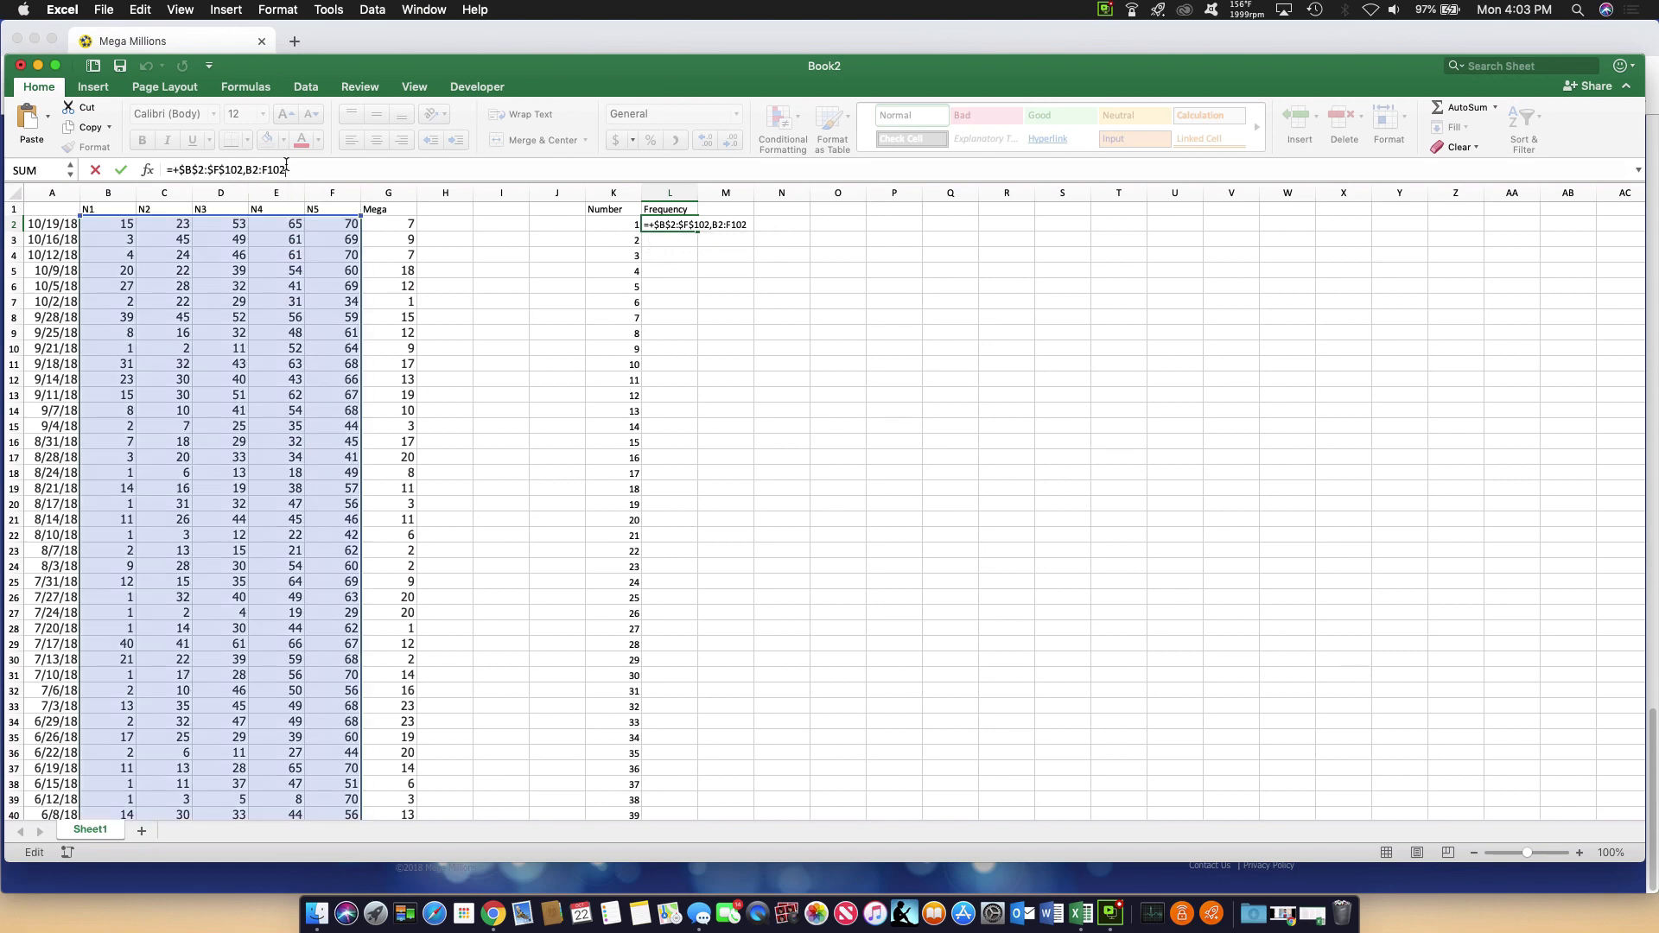
key("BackSpace")
key("BackSpace")
key("BackSpace")
key("BackSpace")
key("BackSpace")
key("BackSpace")
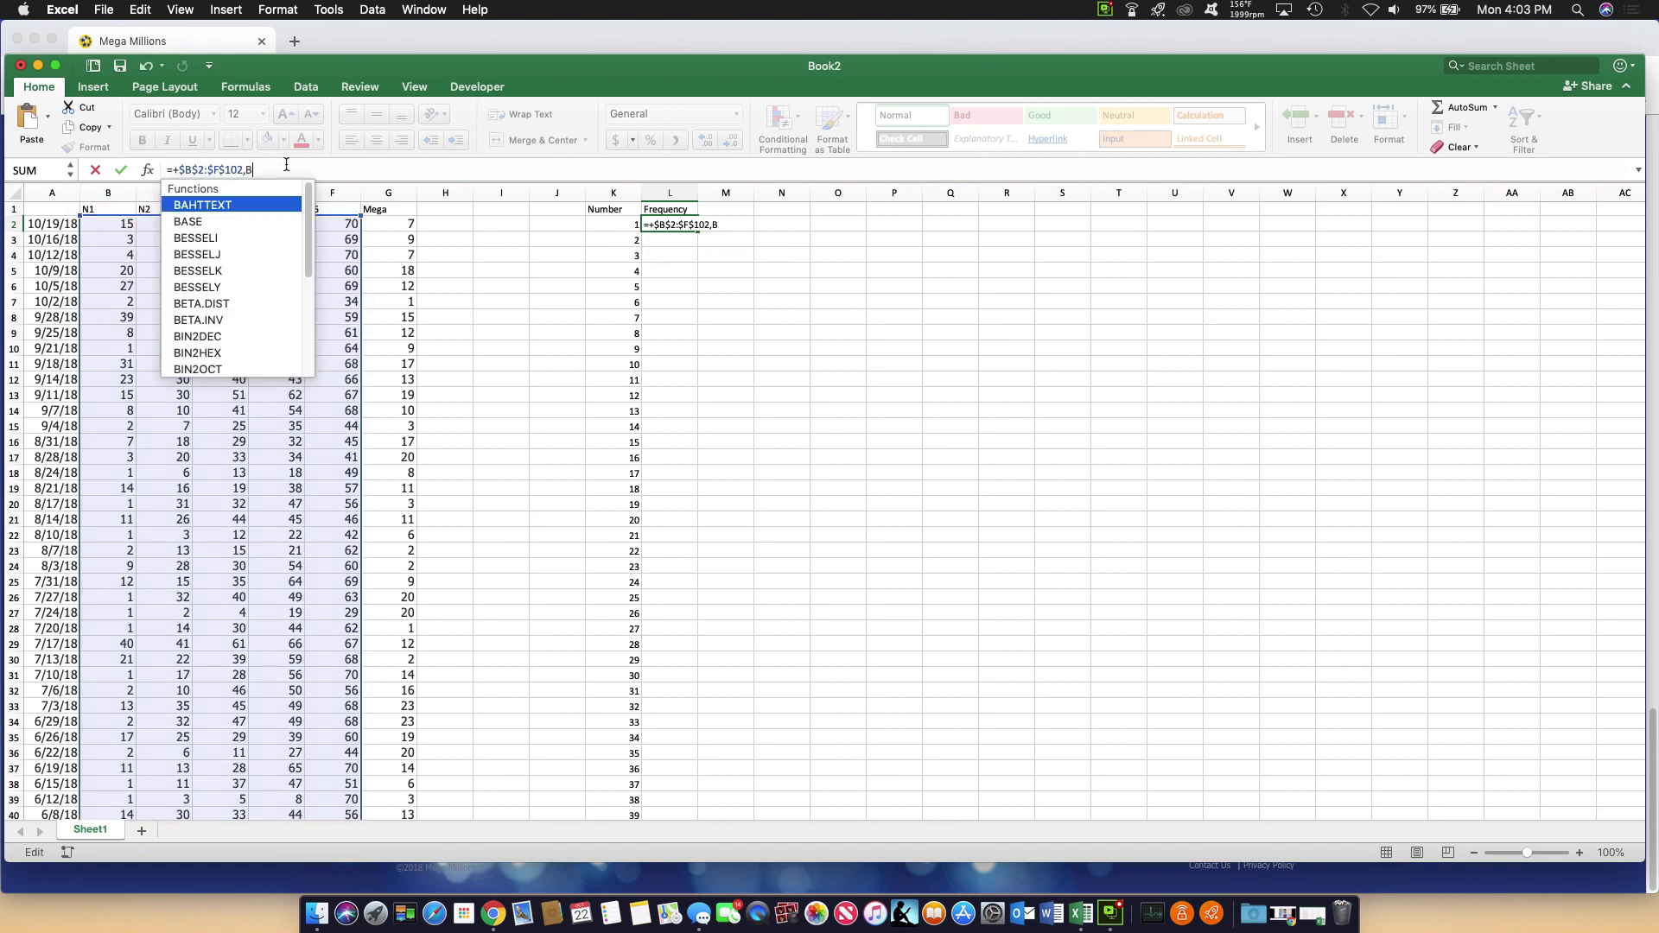
key("BackSpace")
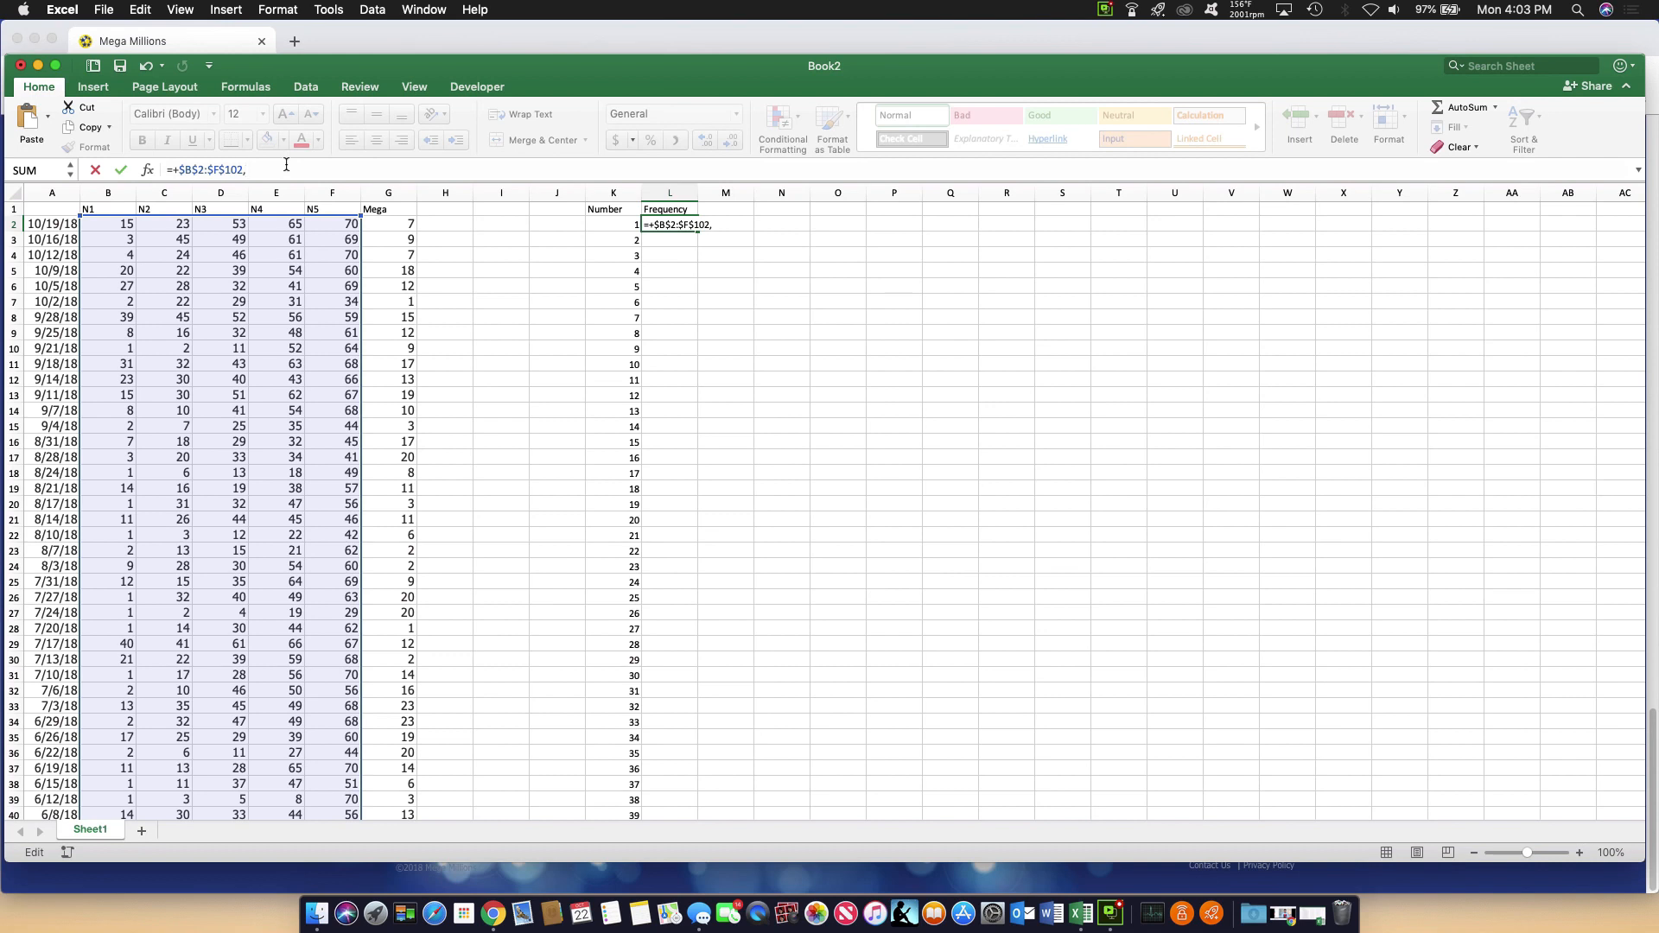
left_click(598, 211)
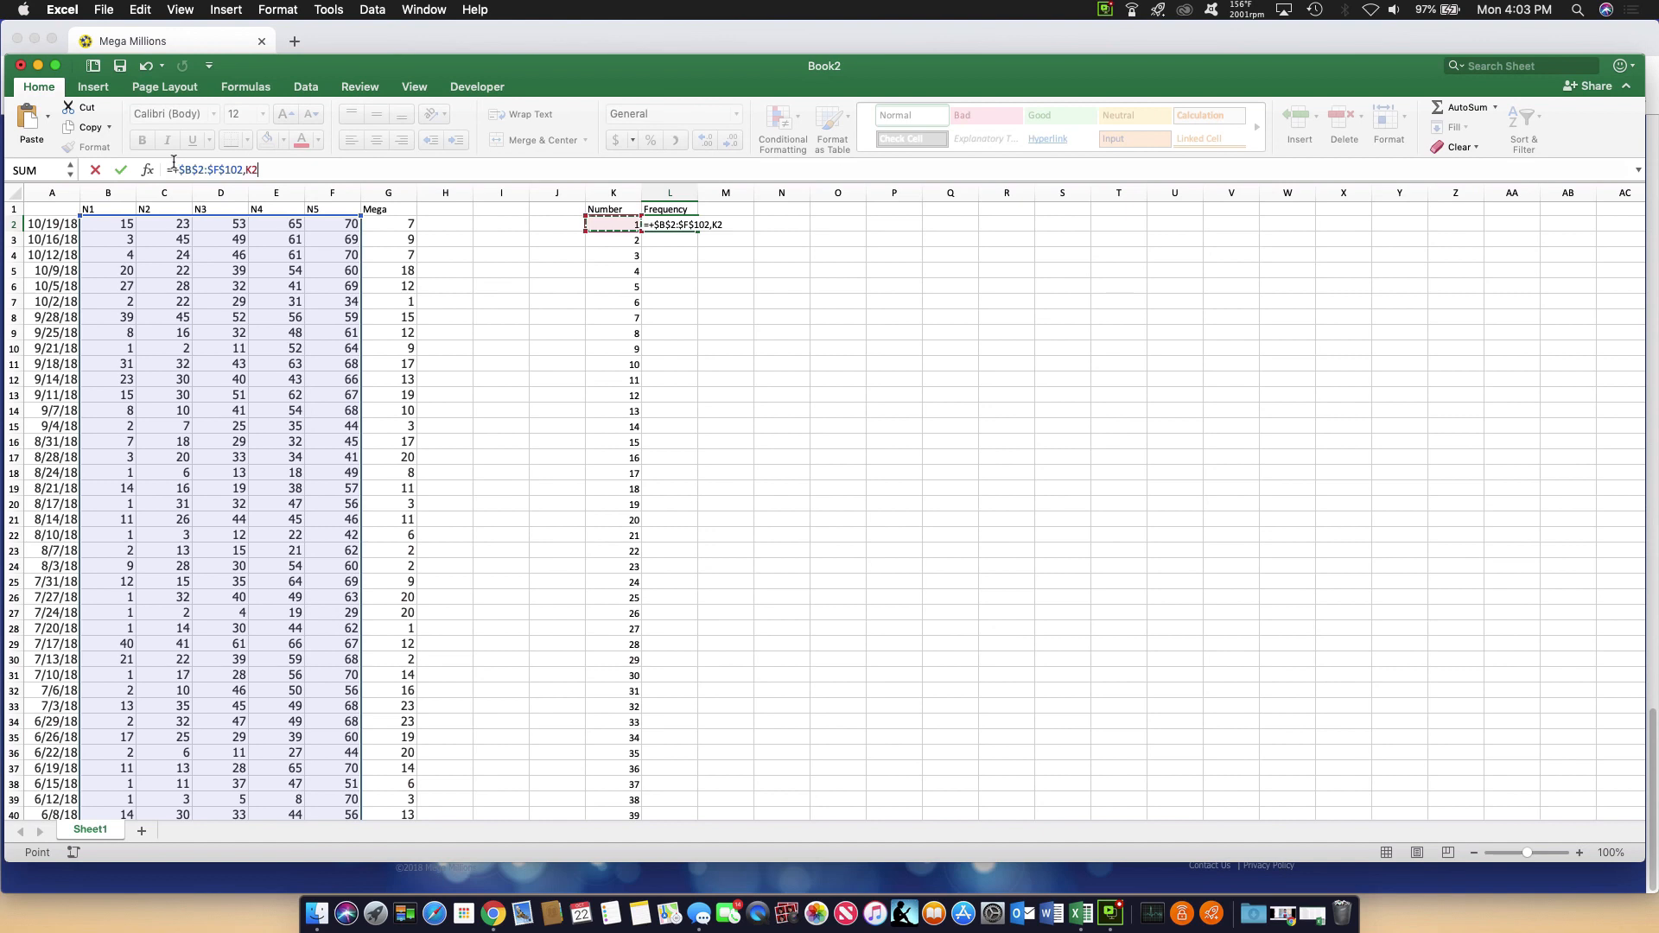
Replace the extra plus sign with the COUNTIF function, completing L2 as =countif($B$2:$F$102,K2)
left_click(176, 166)
key("BackSpace")
type("count")
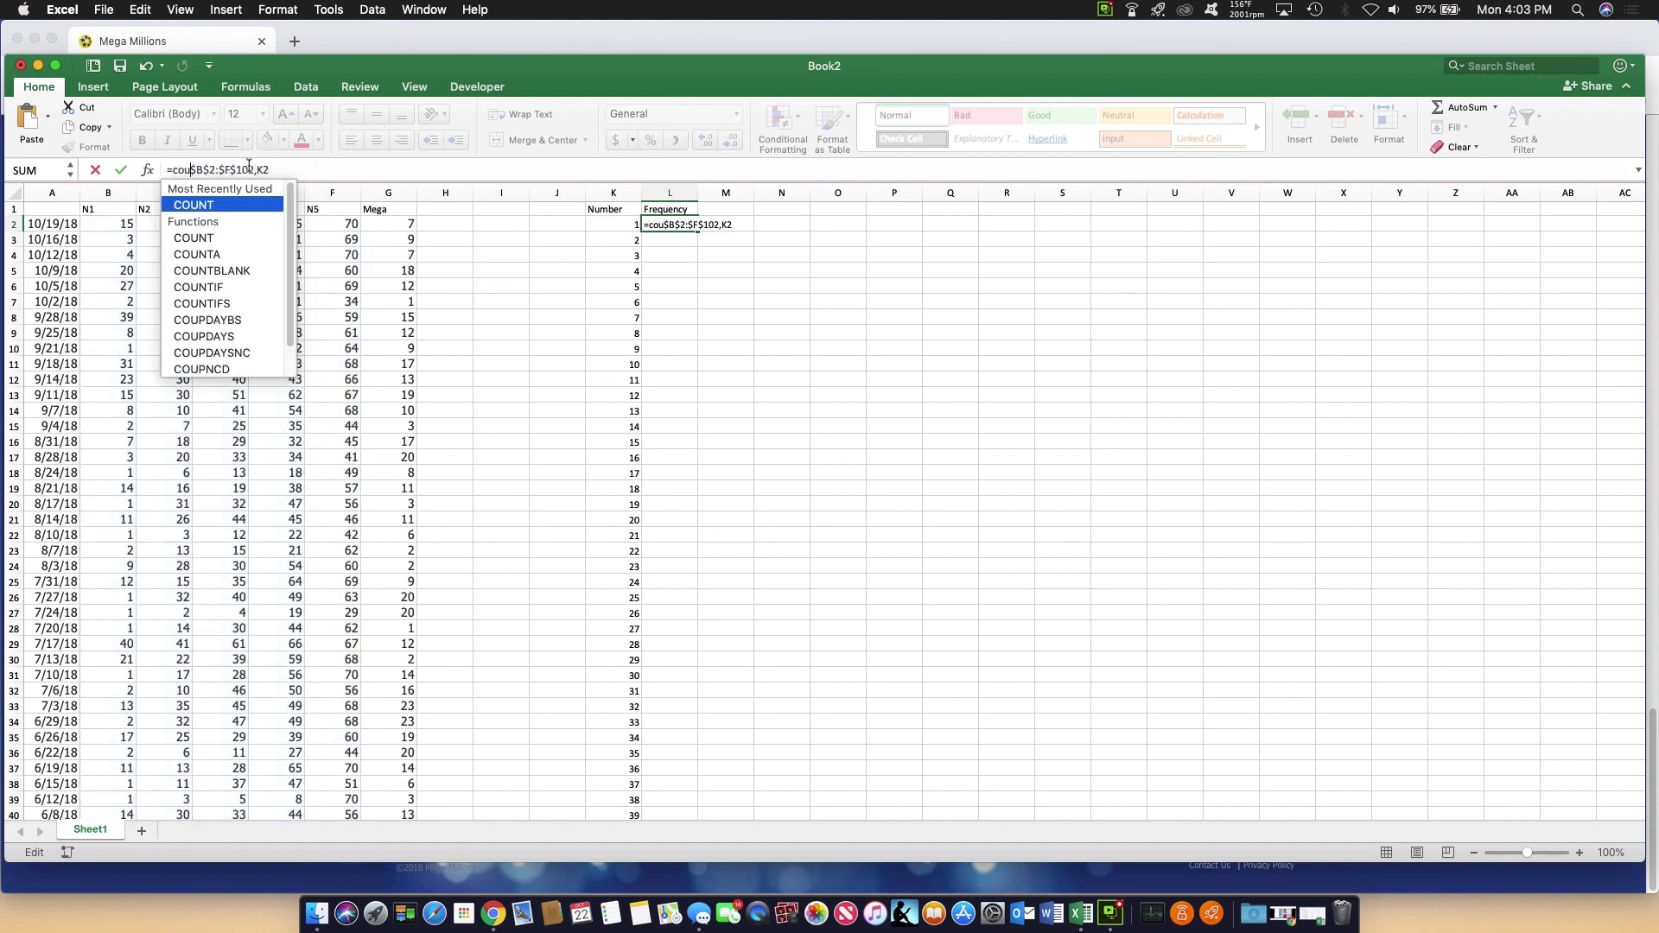
type("if")
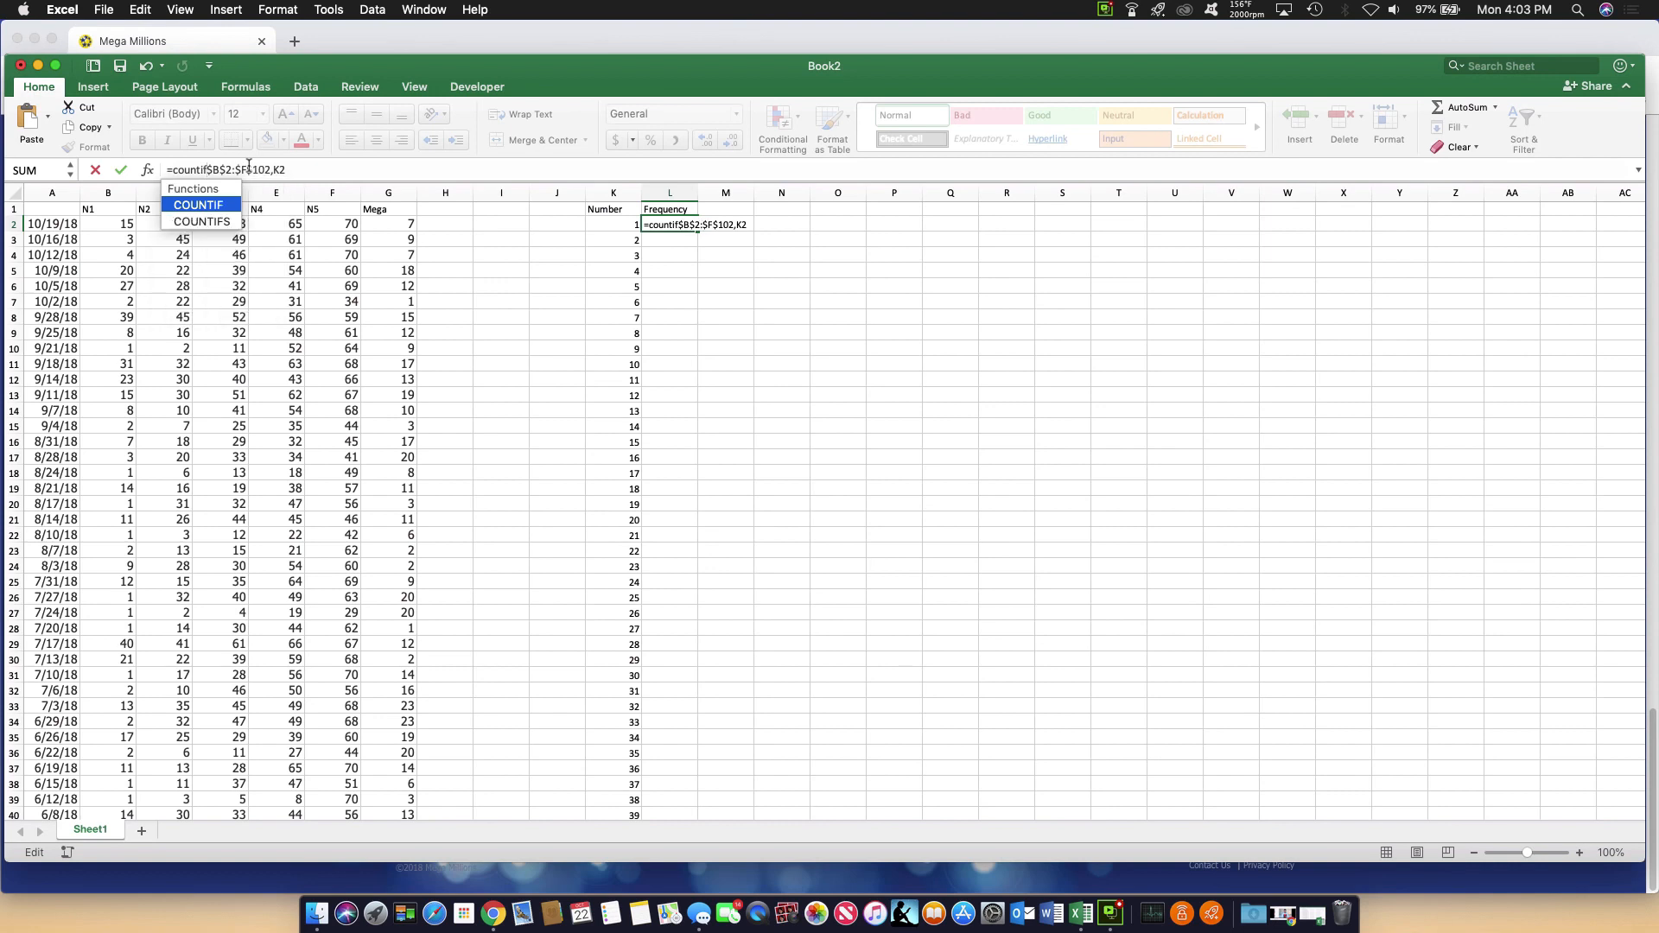
type("(")
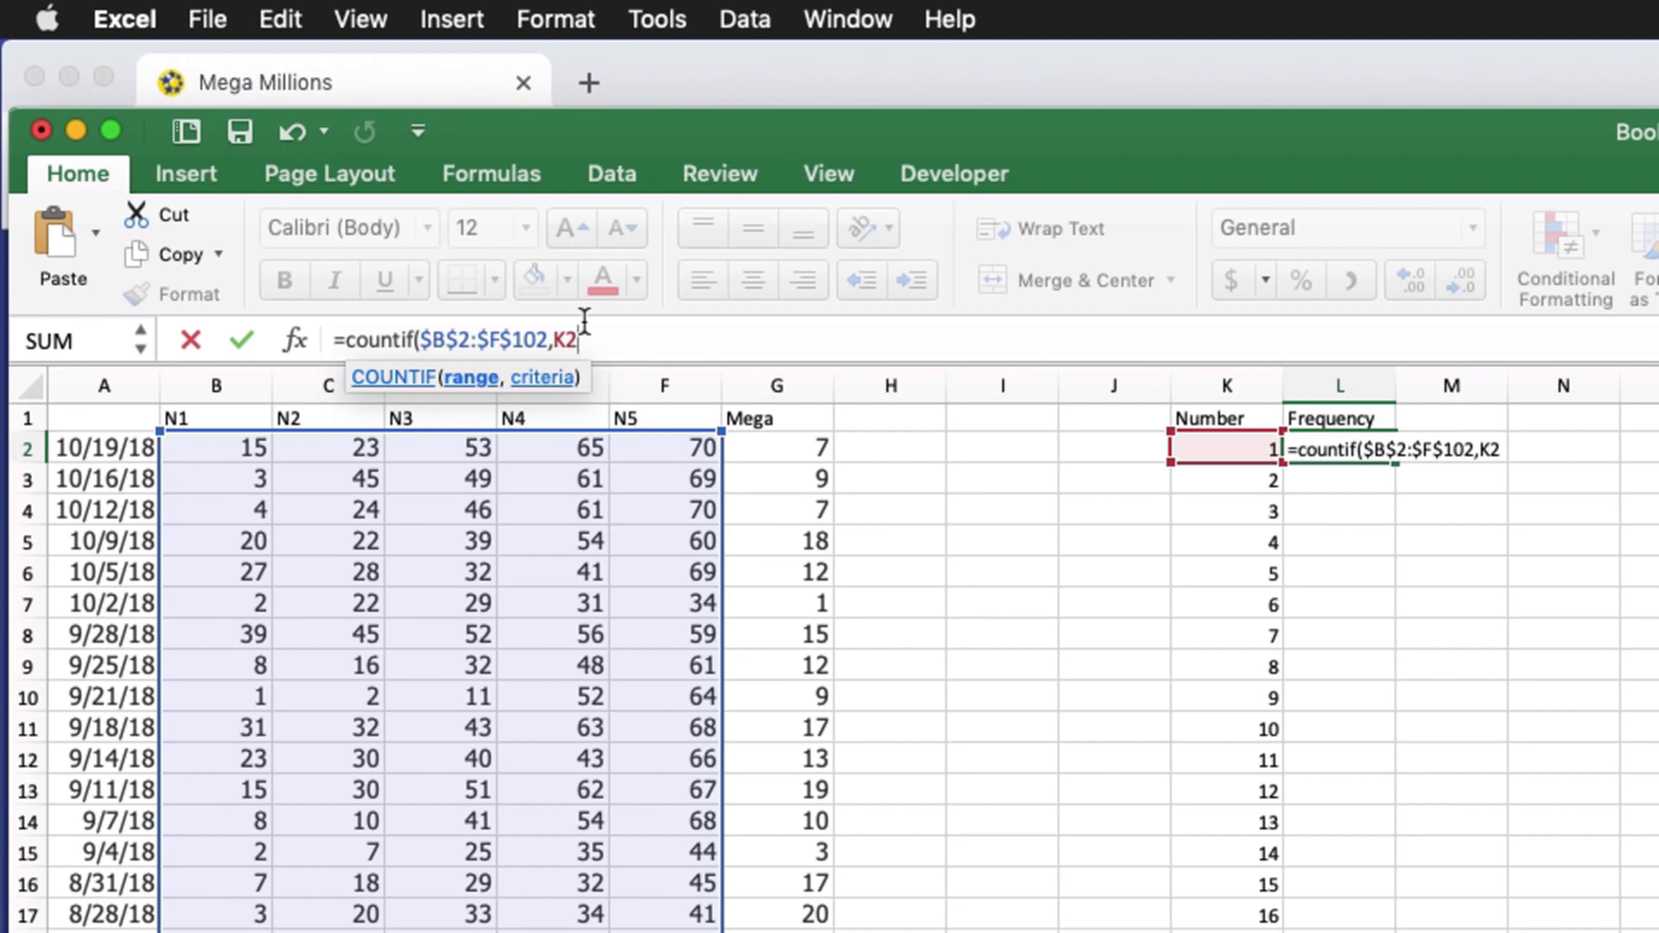
type(")")
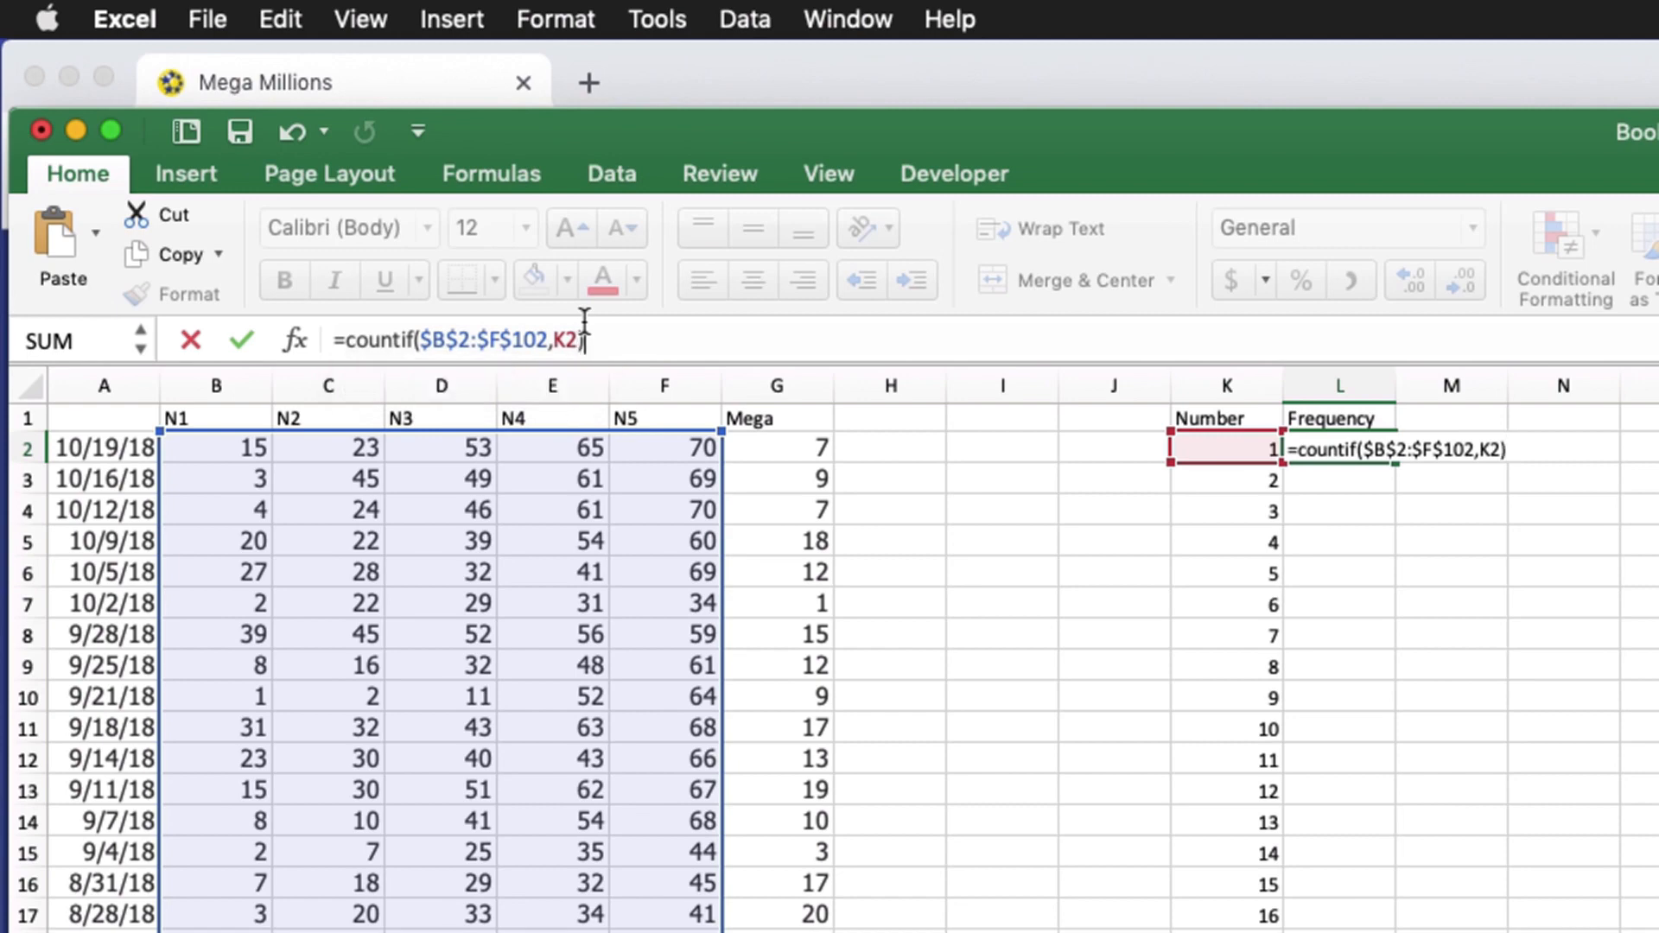
key("Return")
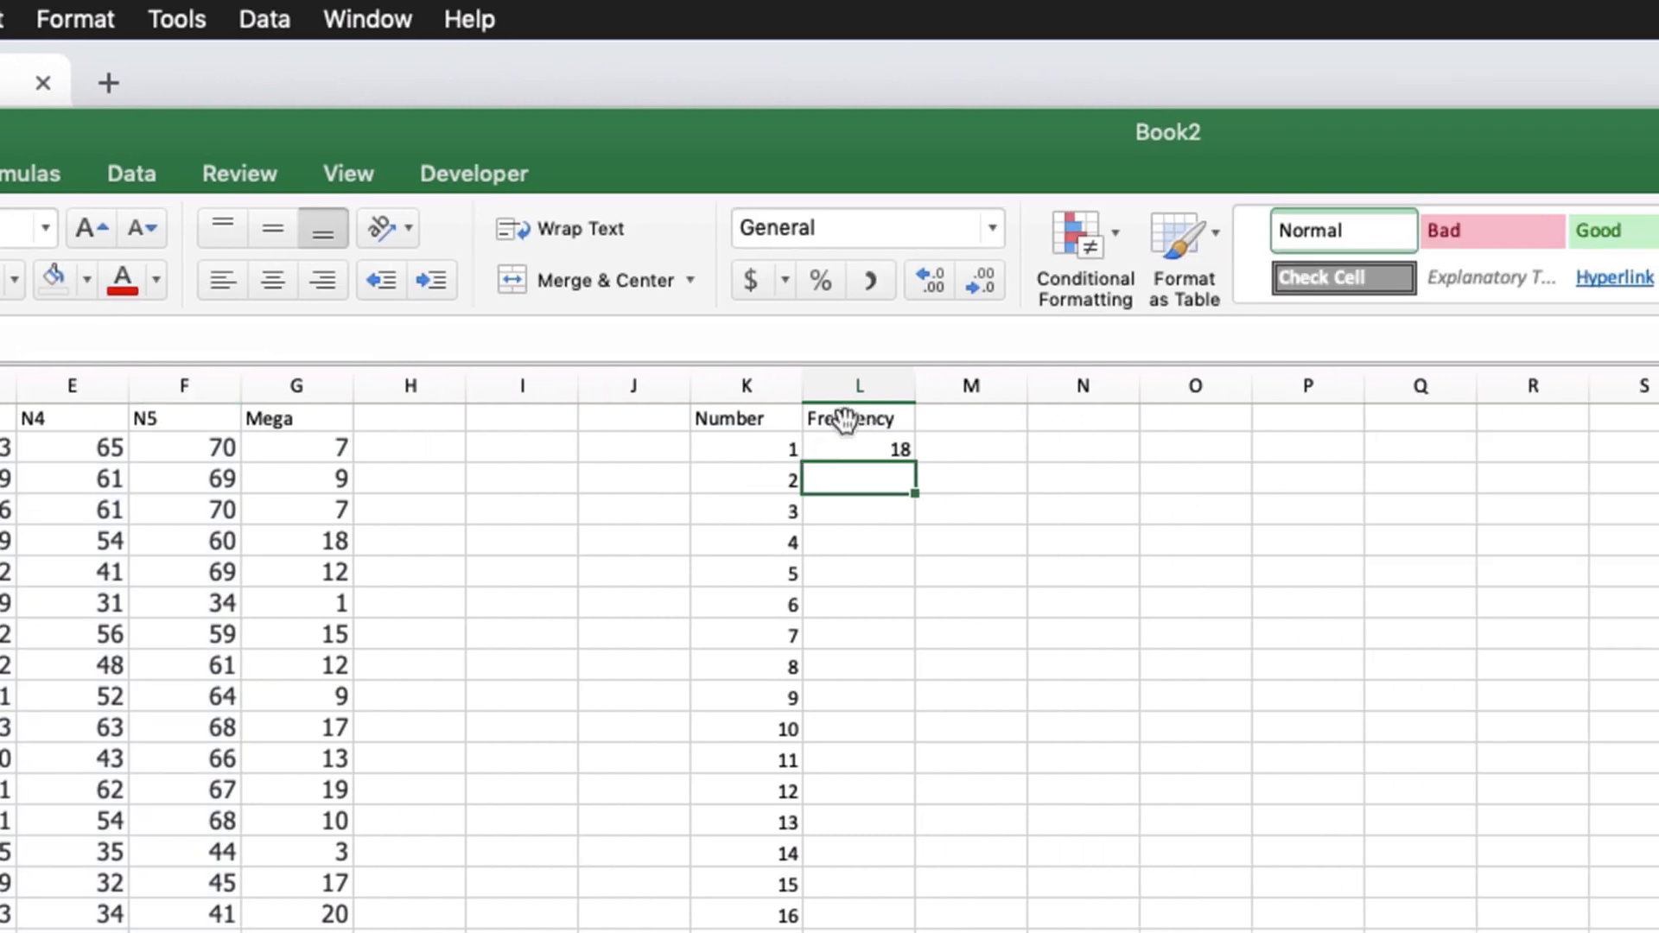
Fill the COUNTIF formula from L2 down to L71, covering every number up to 70
key("Up")
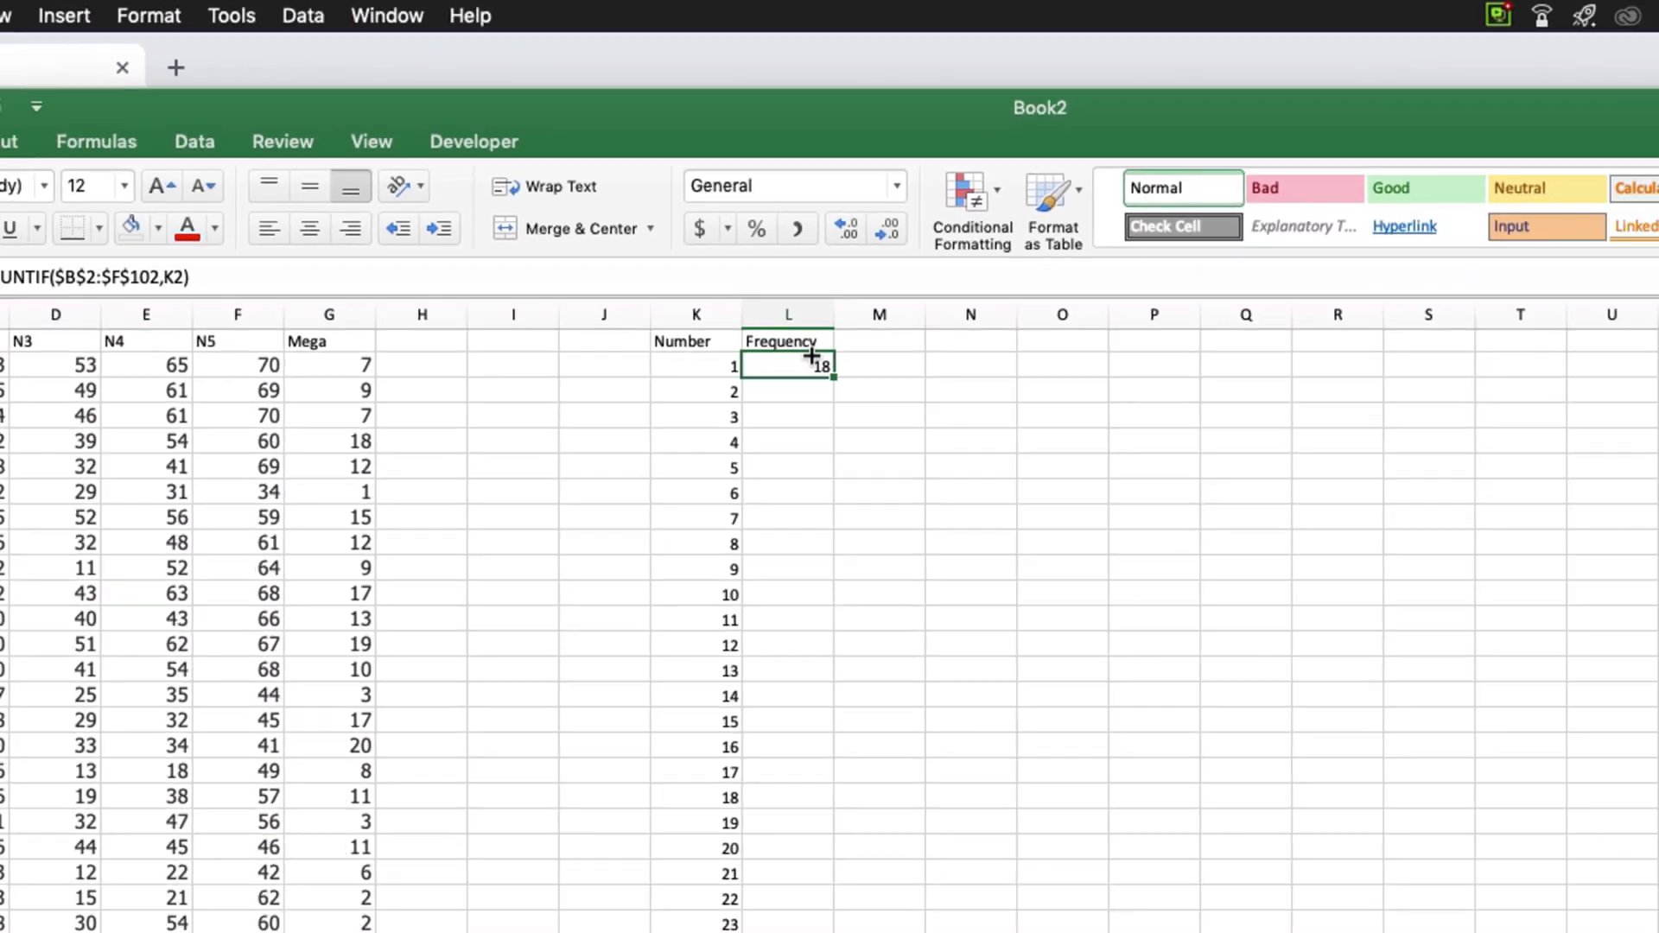
left_click_drag(915, 462, 886, 932)
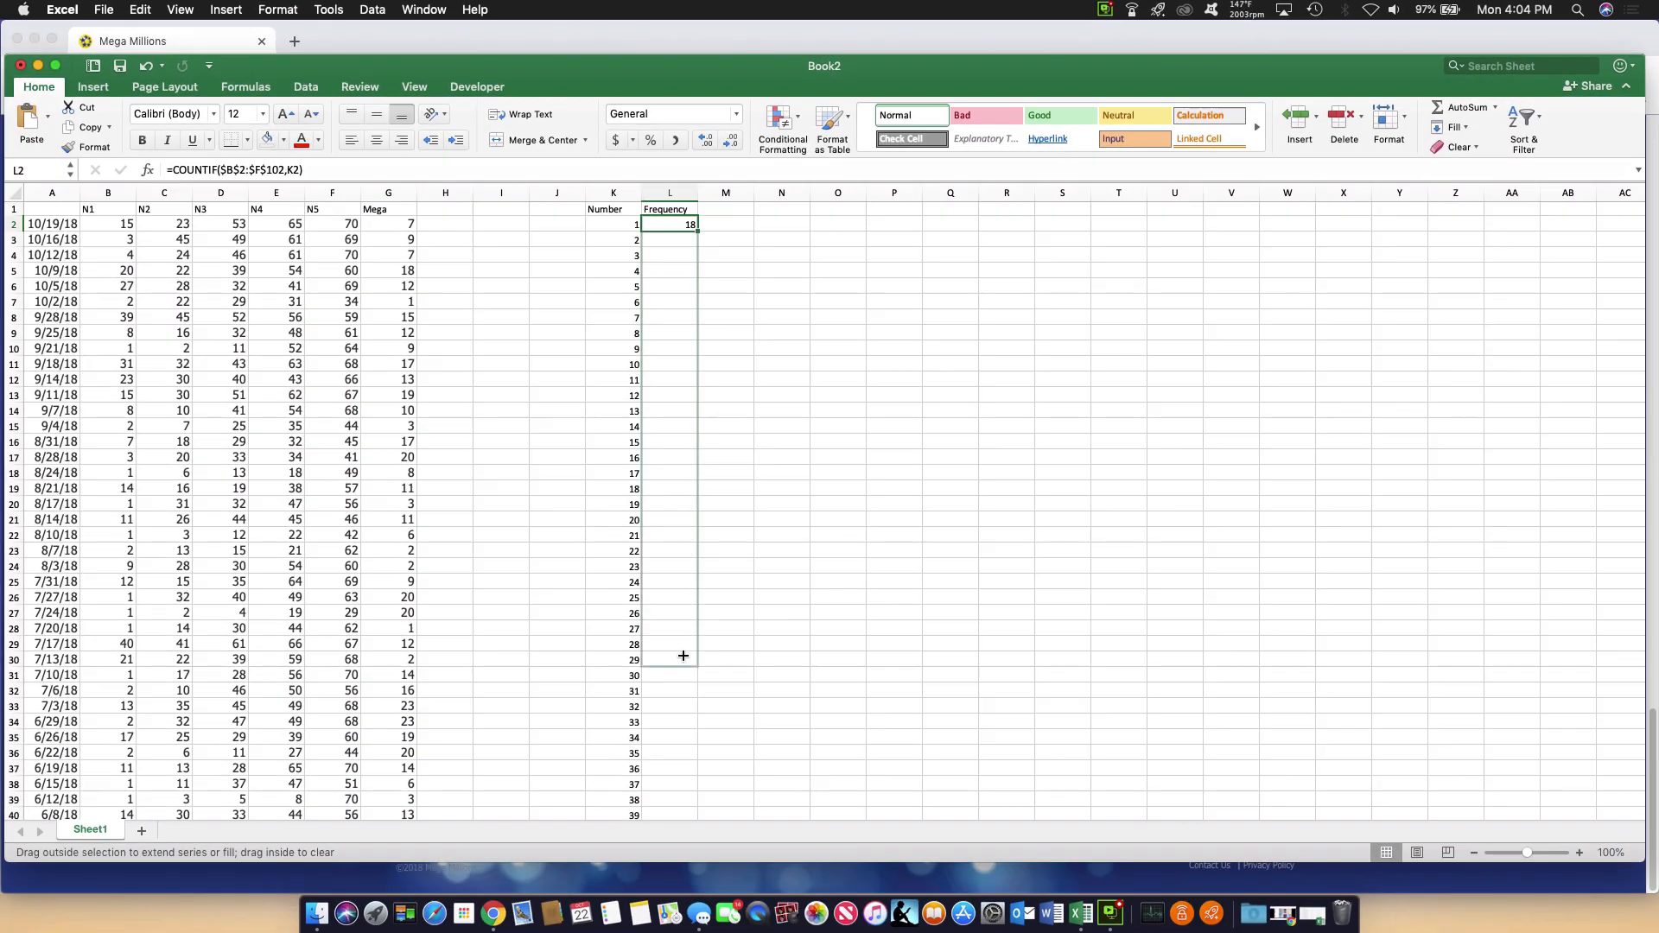
left_click_drag(683, 656, 681, 778)
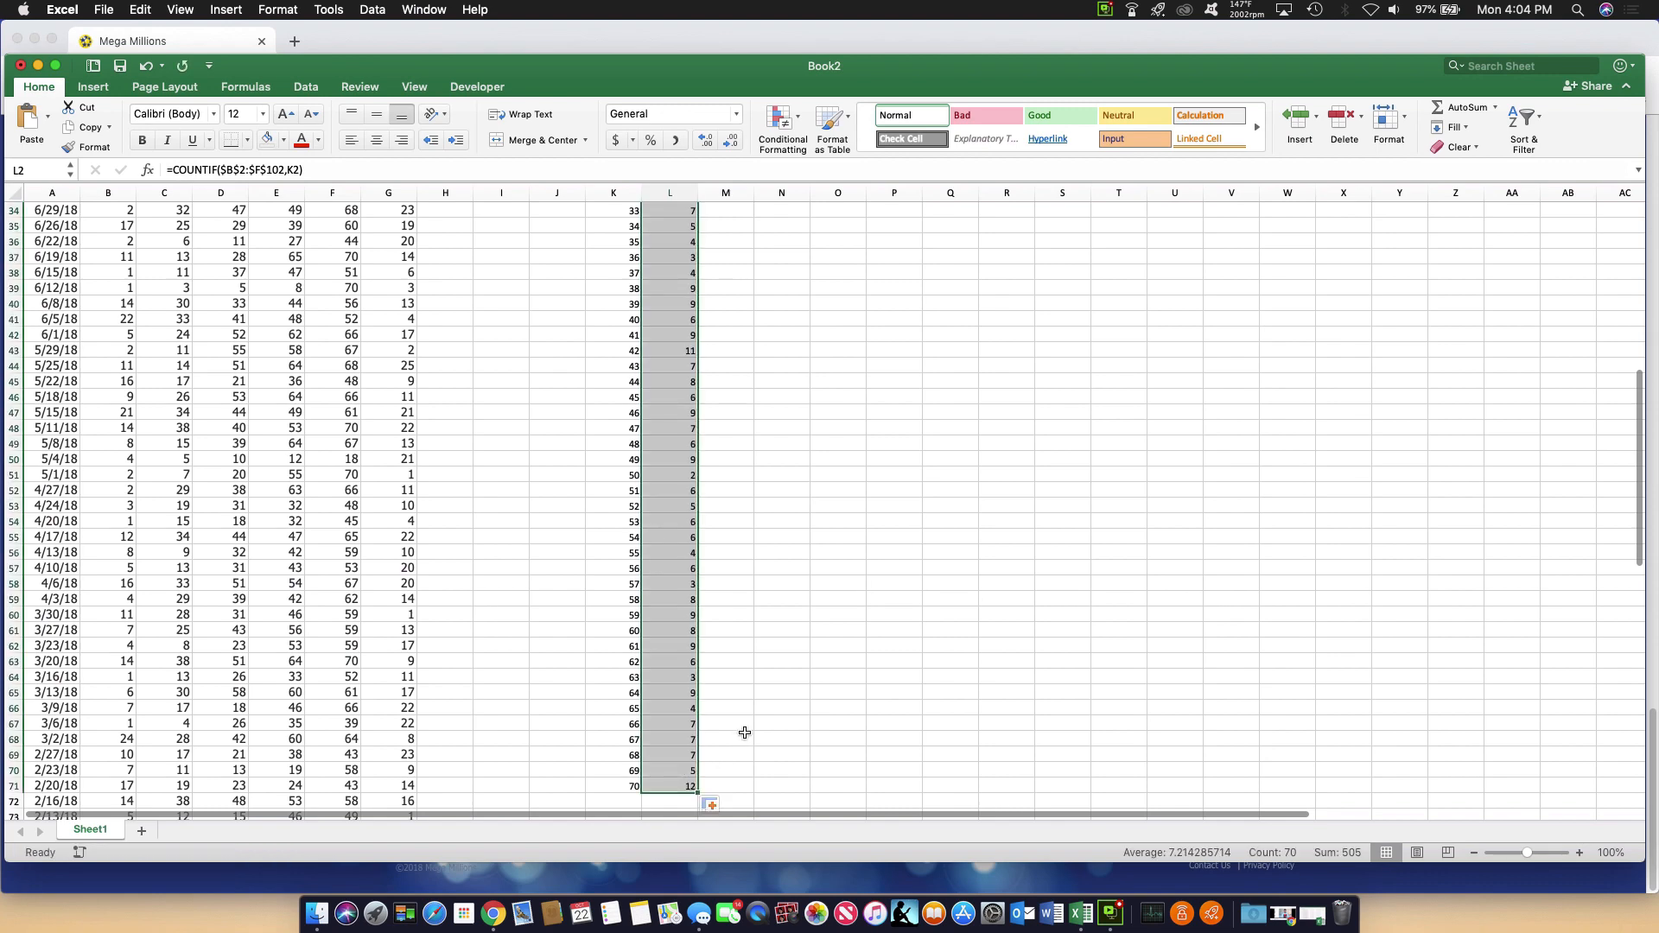
scroll(745, 733, "up", 10)
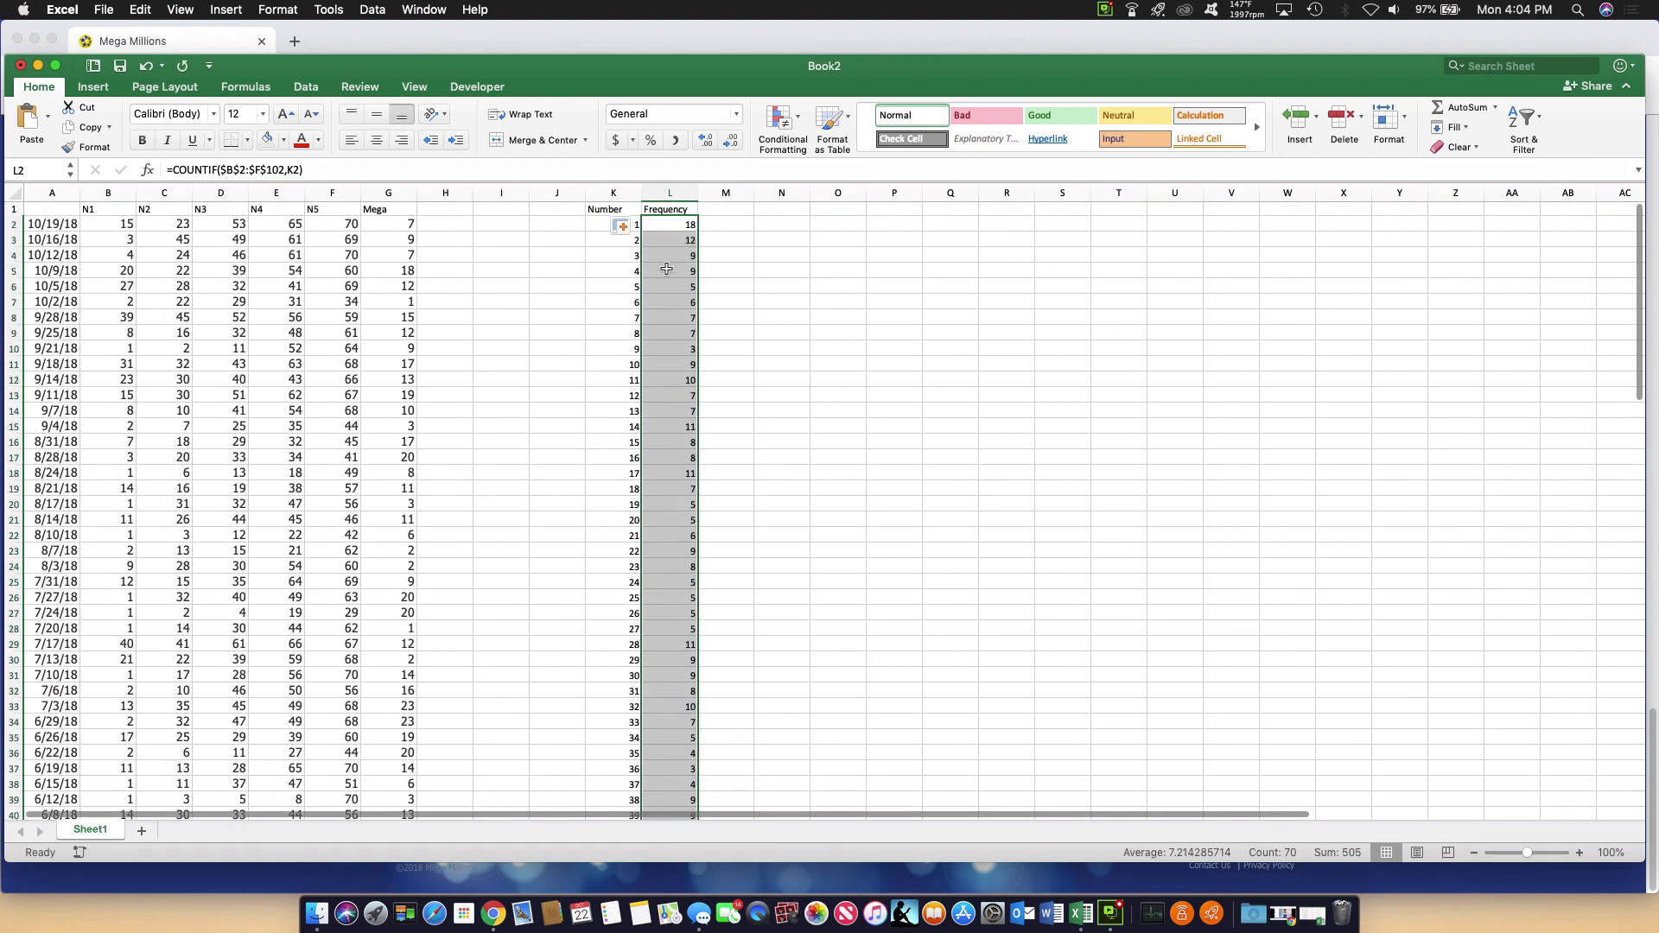
left_click(661, 211)
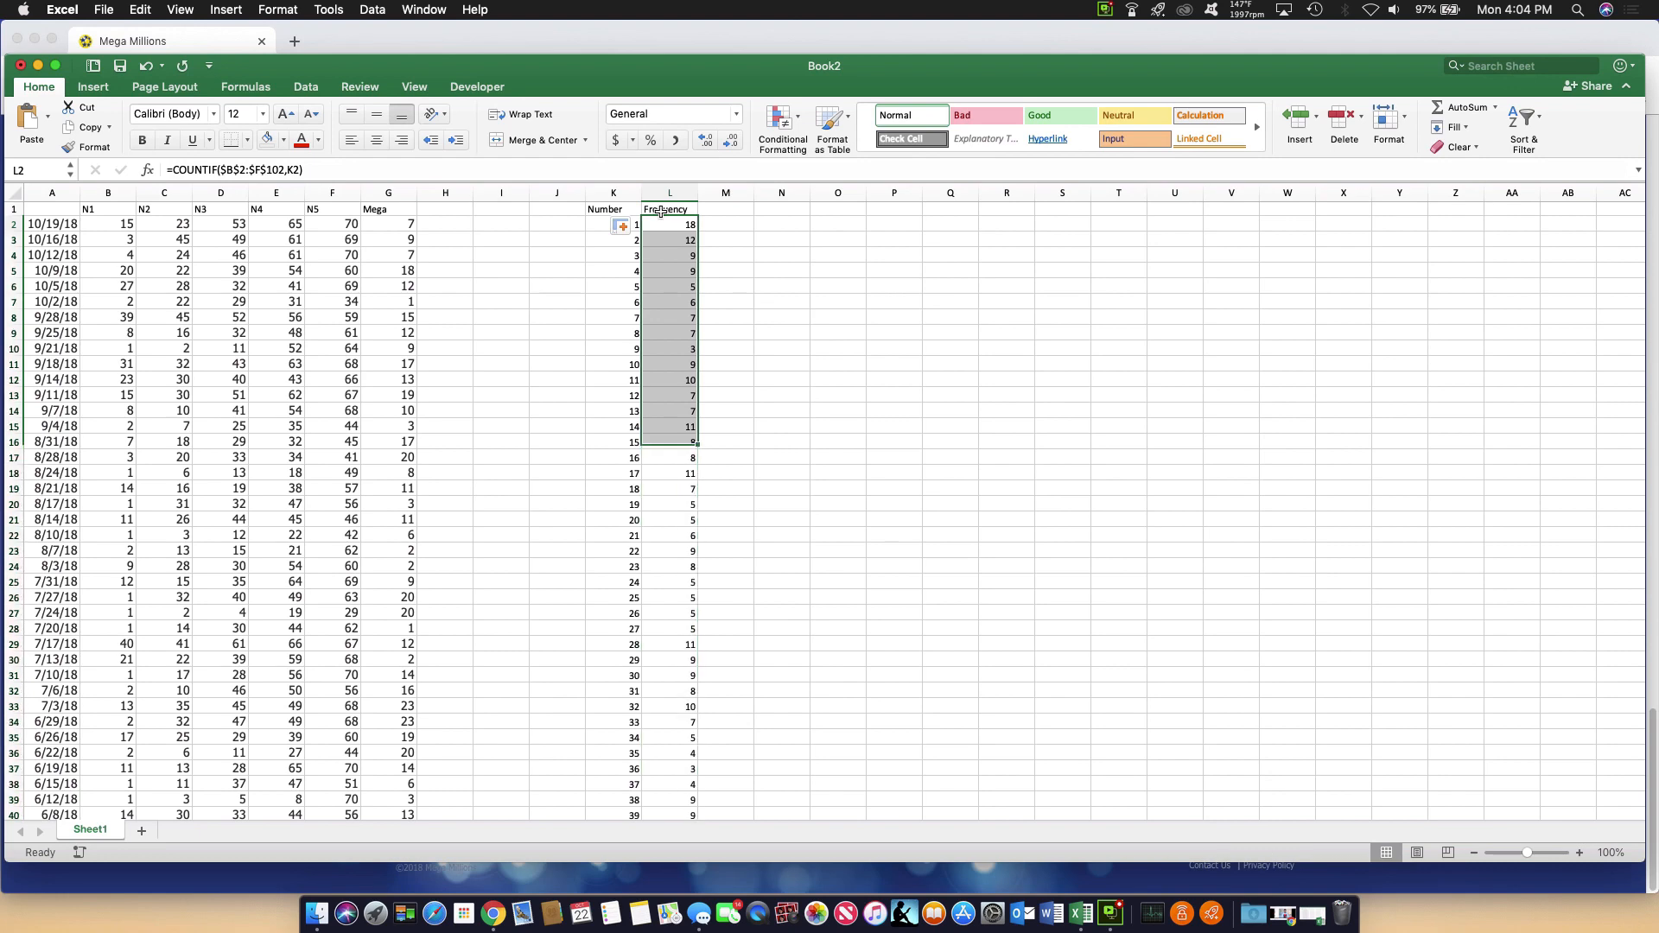
left_click(719, 220)
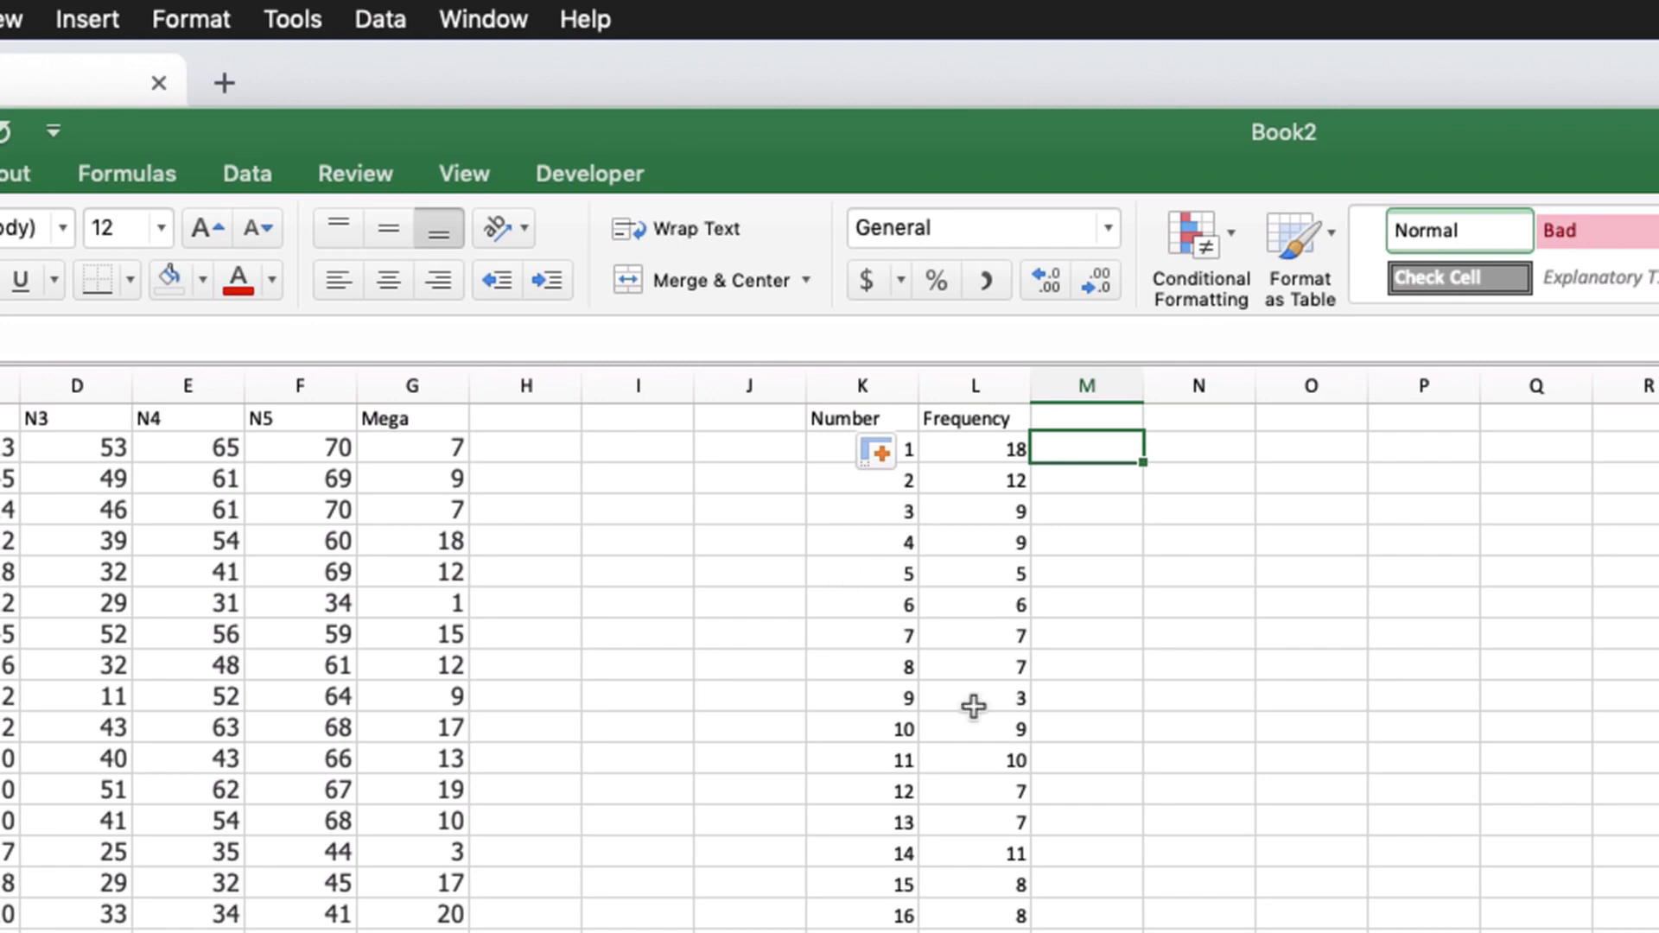
key("super+Tab")
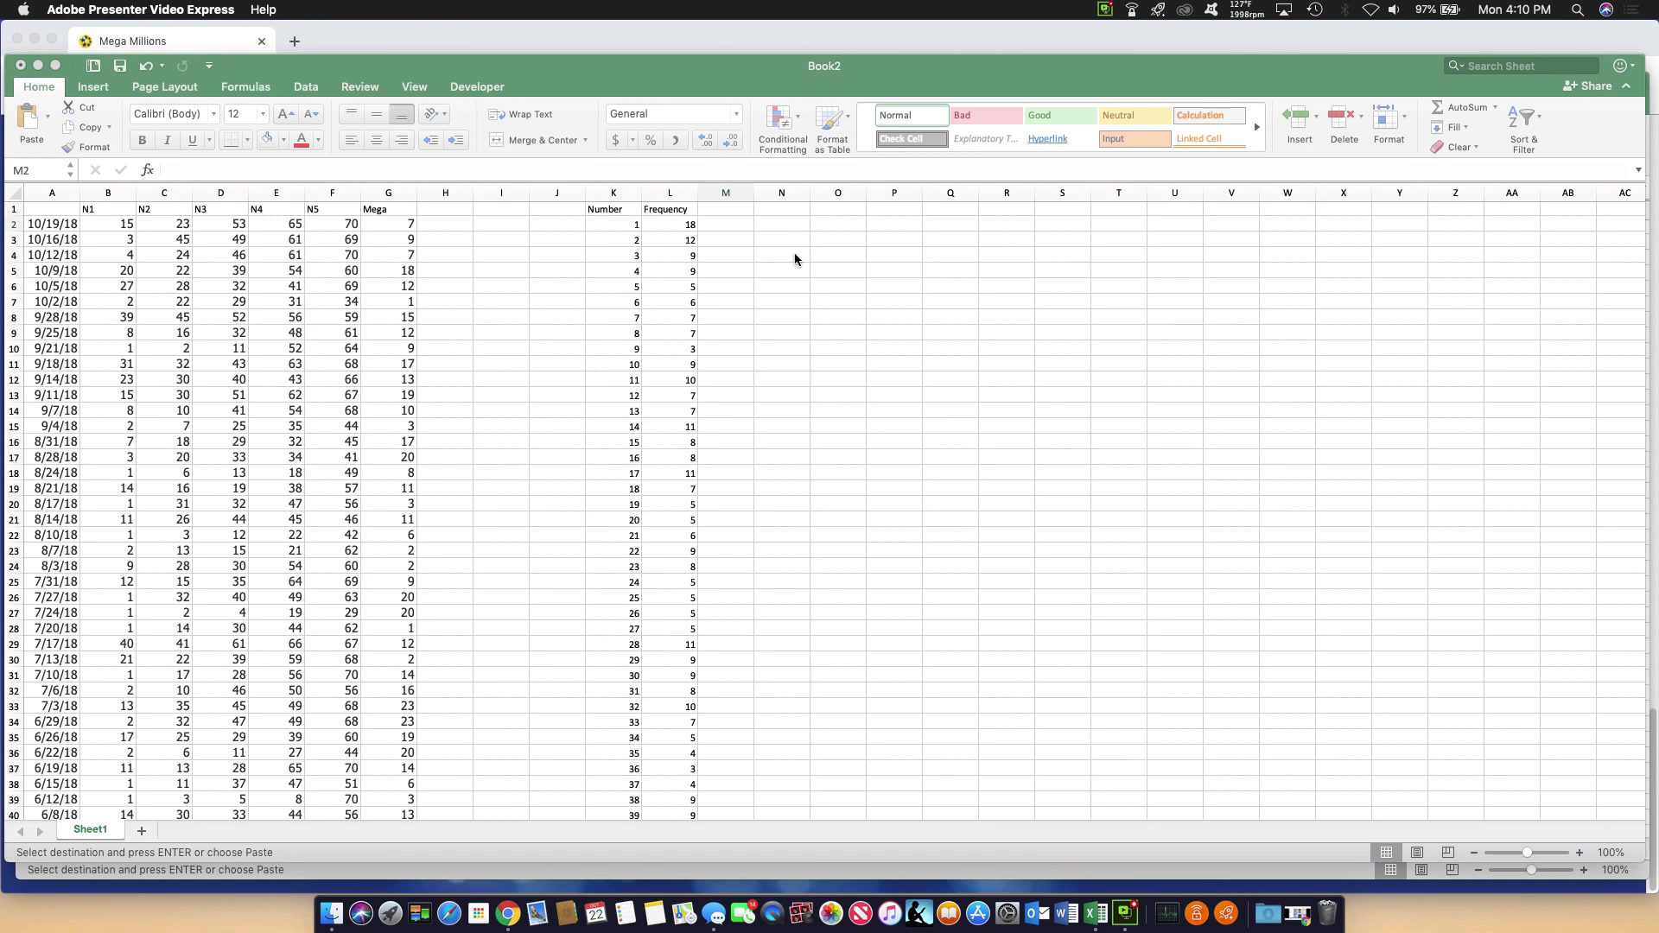
Paste the copied n1 to n5 headers and their row of VLOOKUP formulas starting at N1
left_click(776, 204)
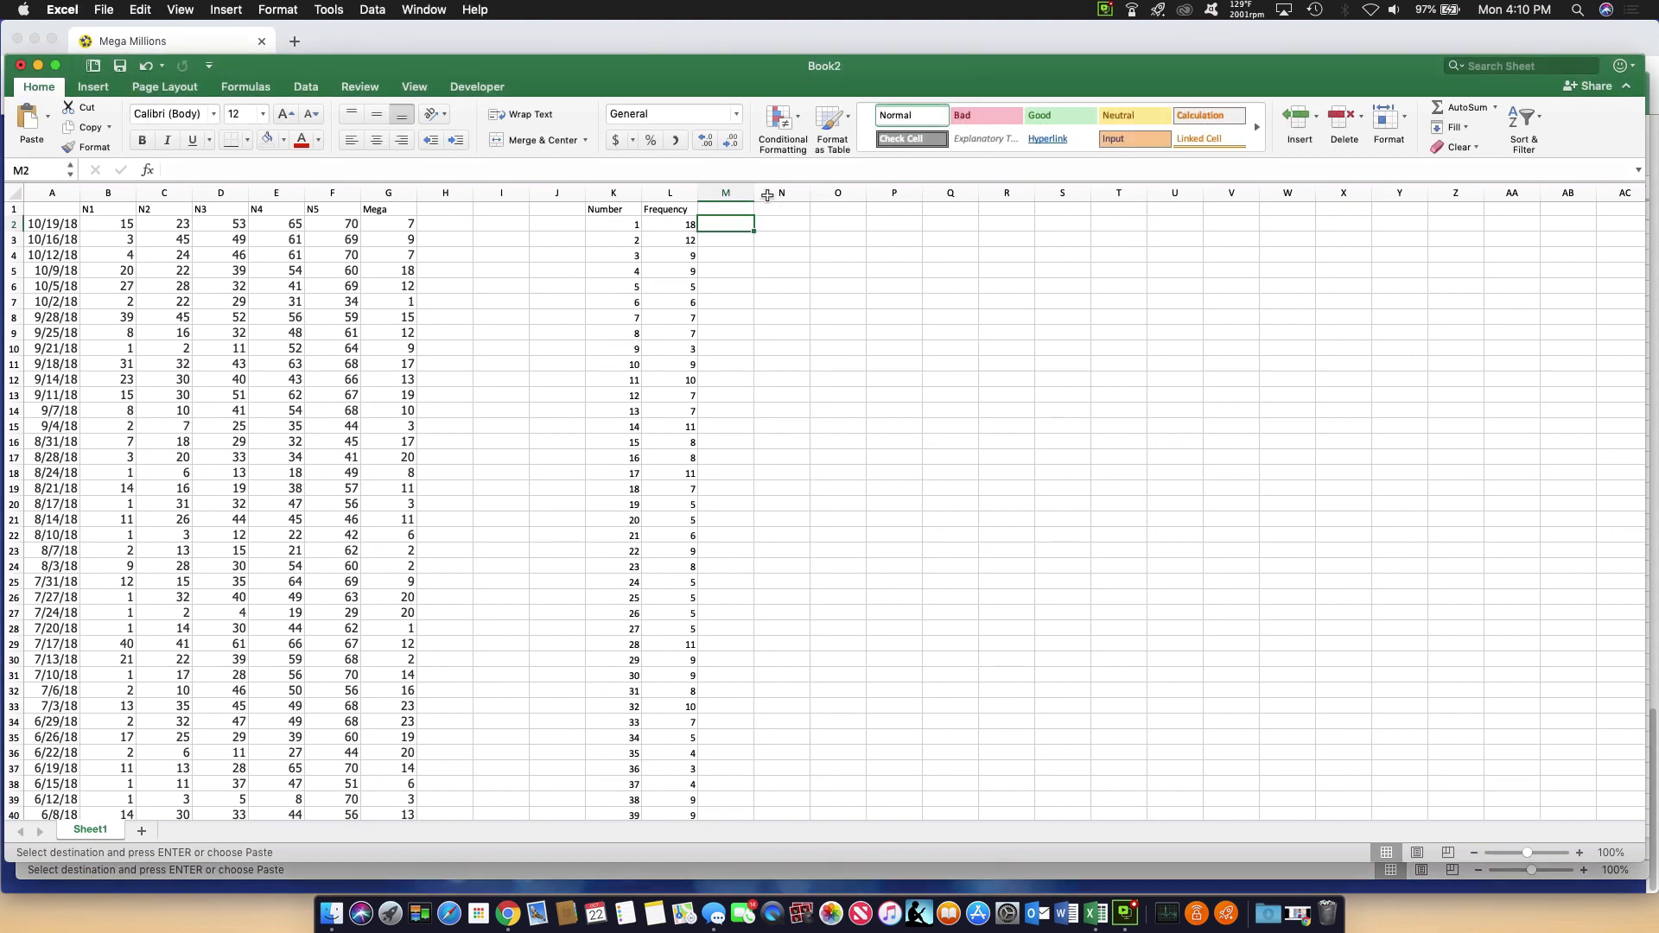
left_click(768, 198)
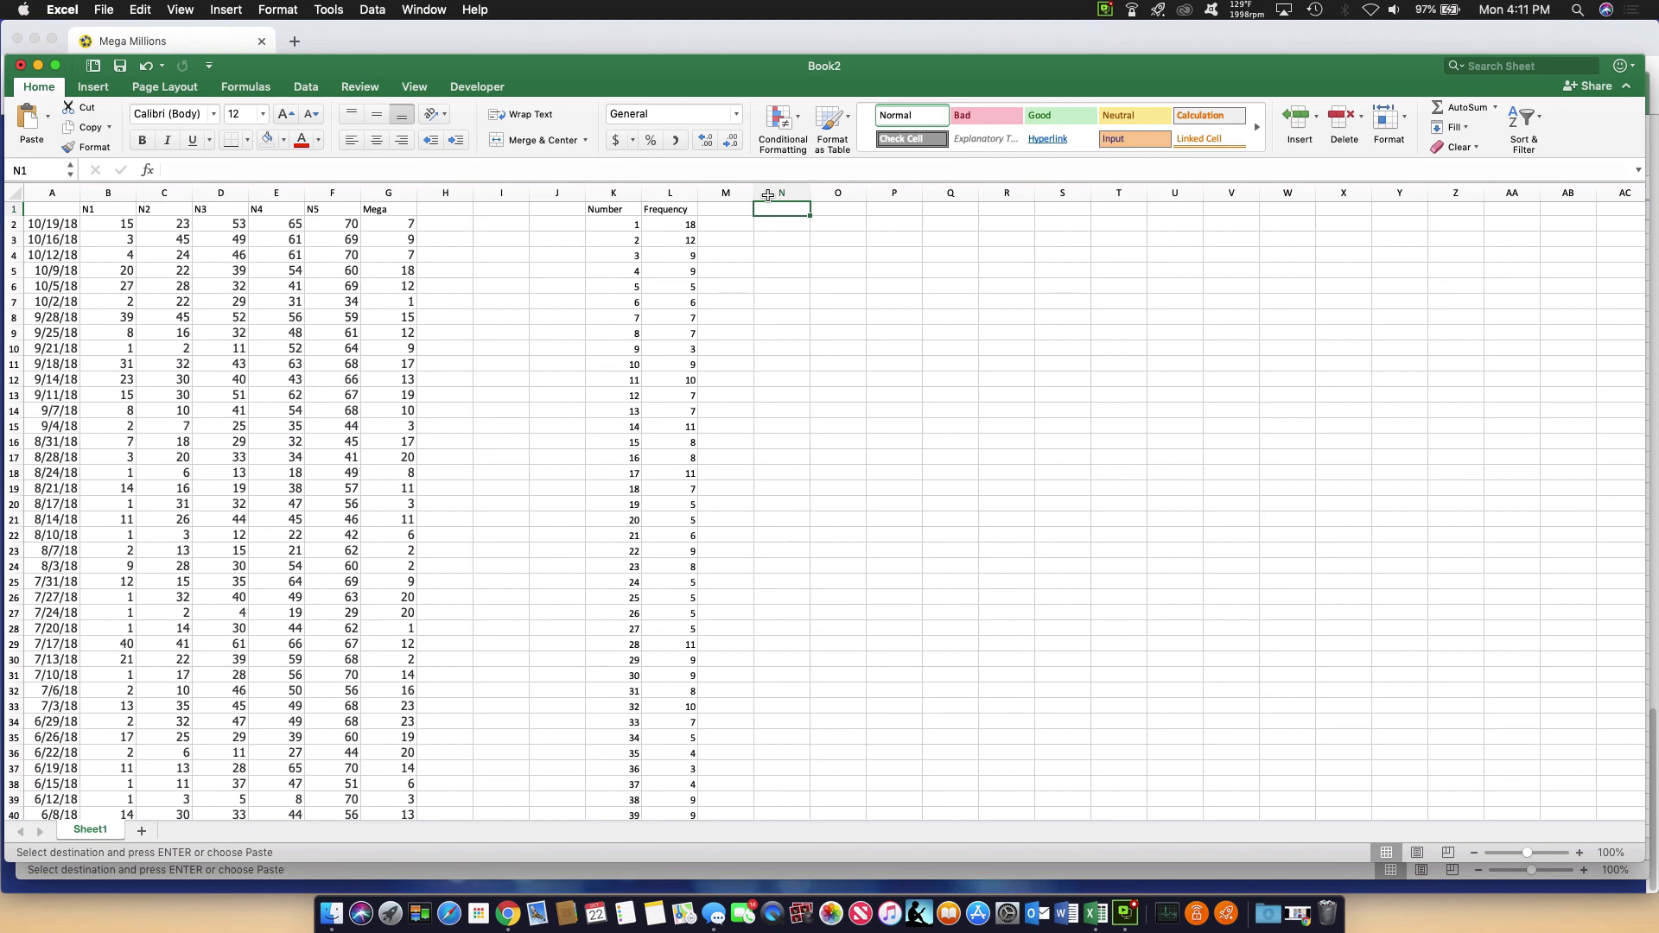
type("n1\tn2\tn3\tn4\tn5 FALSE\tFALSE\tFALSE\tFALSE\tFALSE")
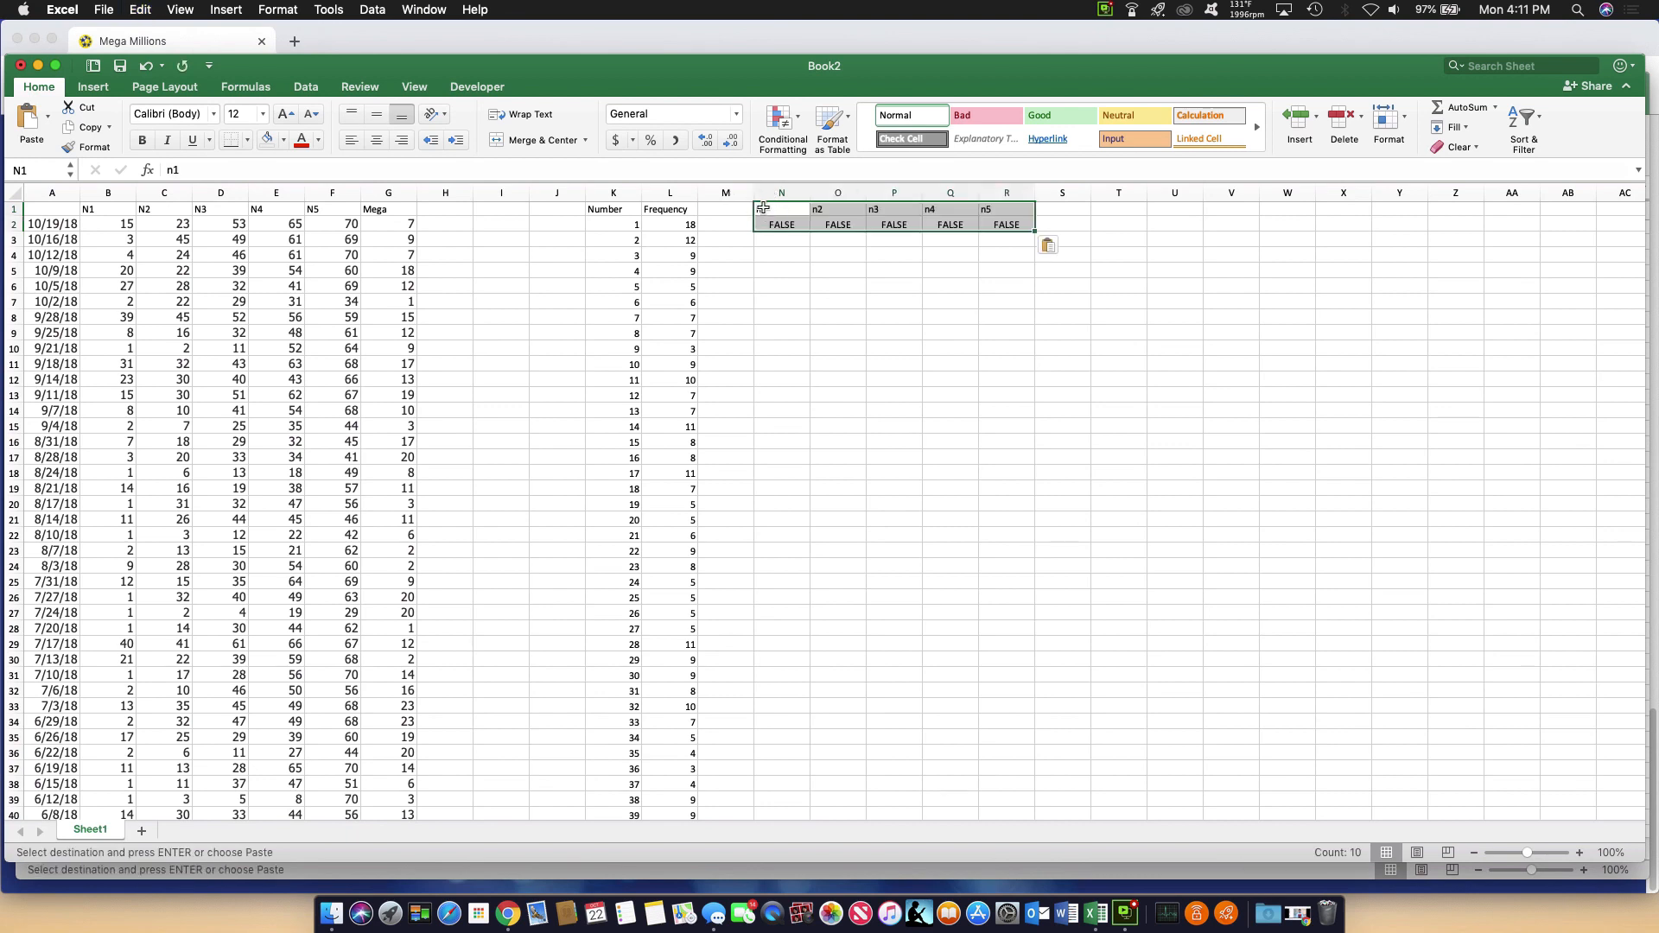
Change the VLOOKUP lookup value in N2's formula to K2, keeping $B$2:$B$102 as the table array
left_click(762, 221)
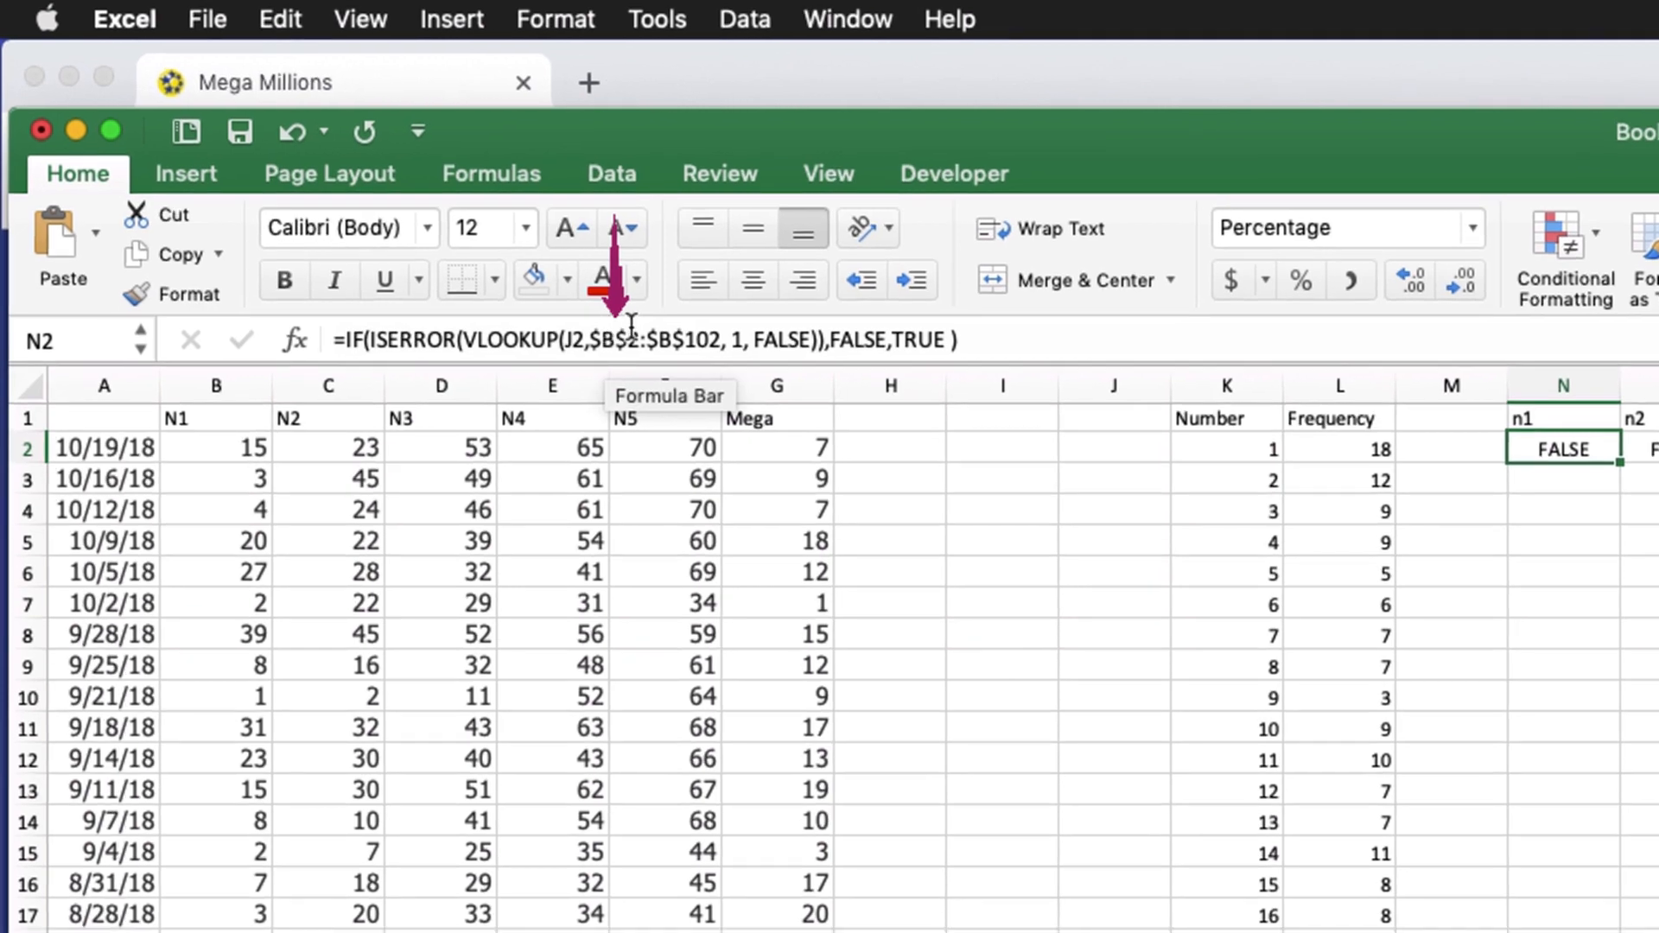
left_click(585, 339)
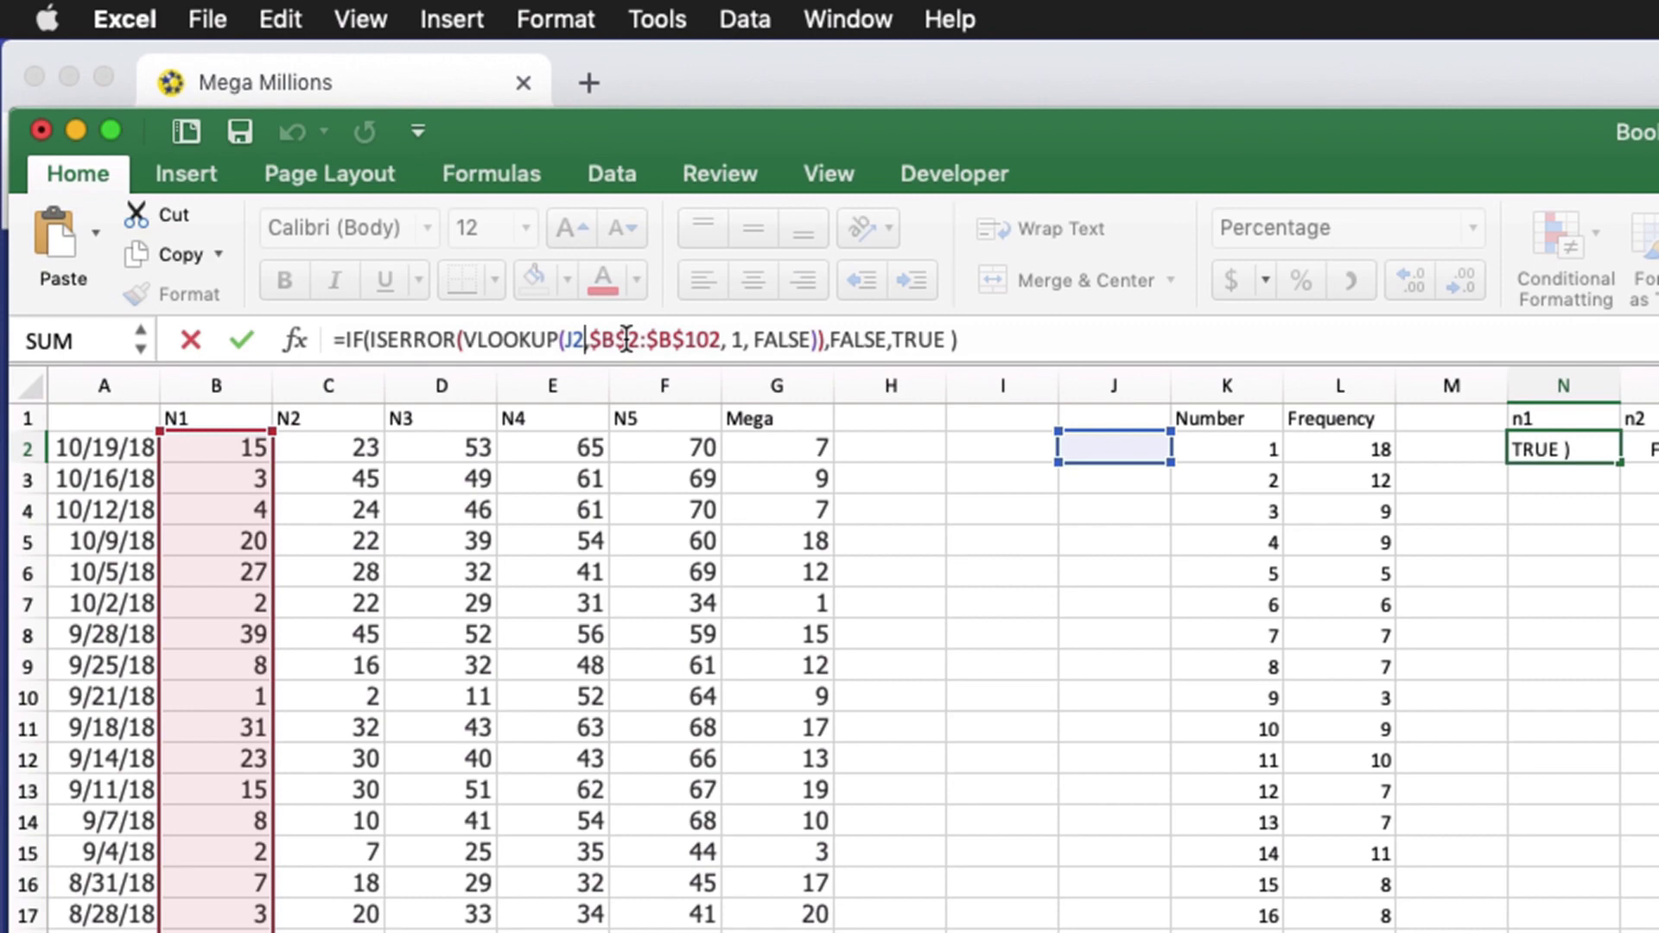
key("BackSpace")
key("BackSpace")
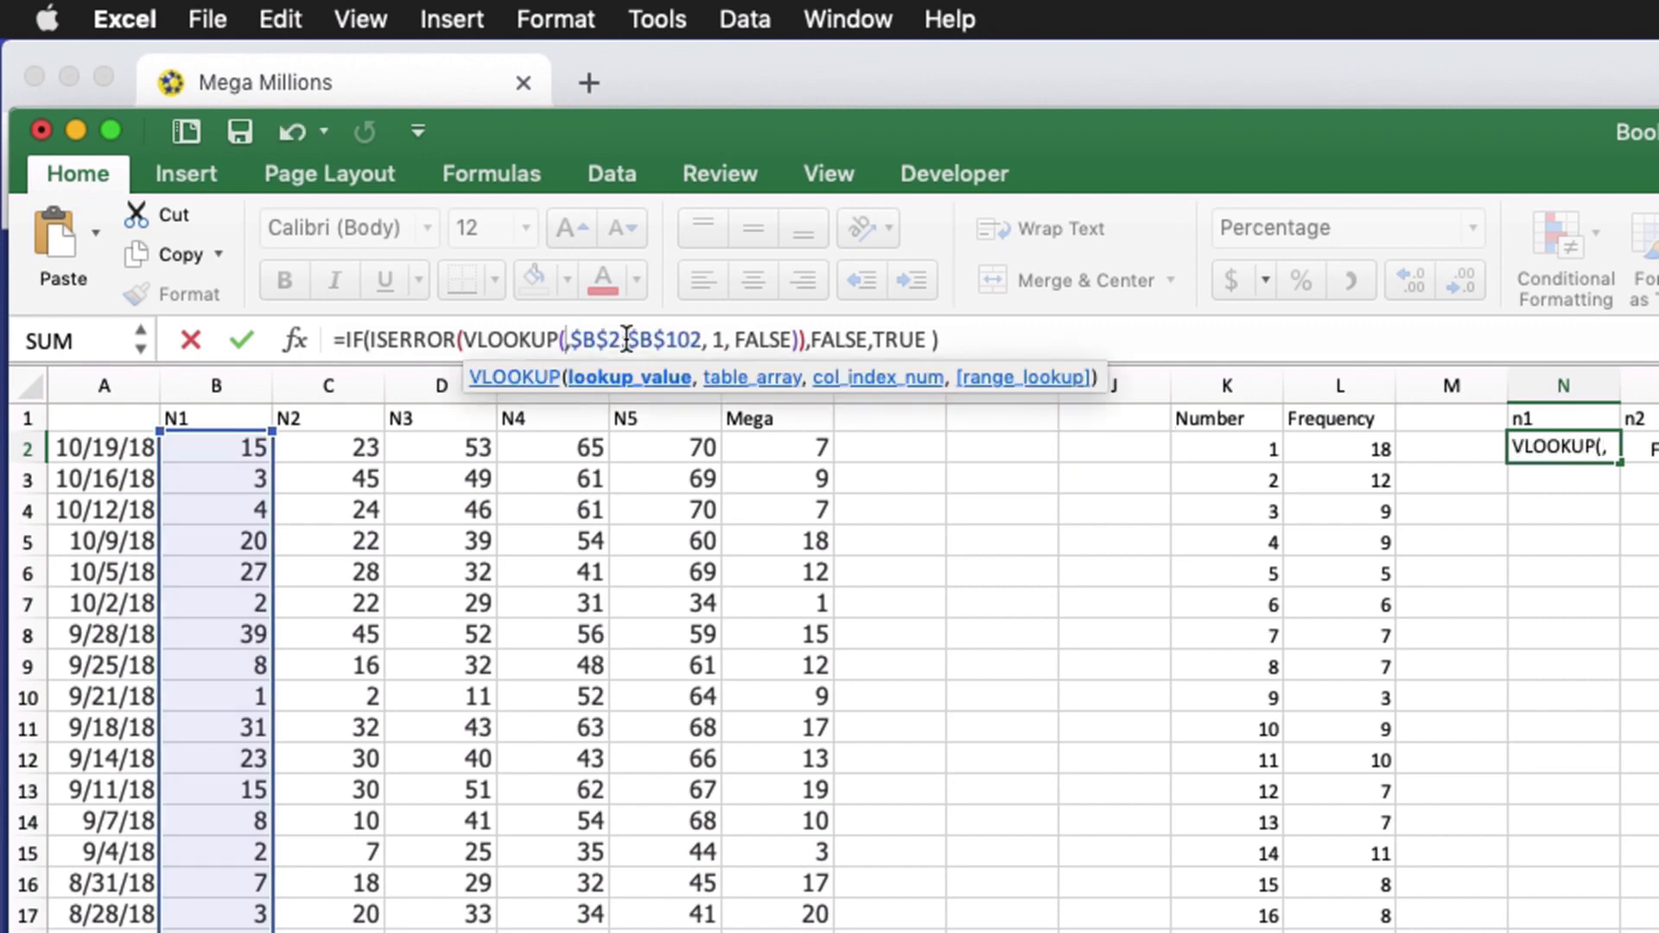
left_click(1197, 438)
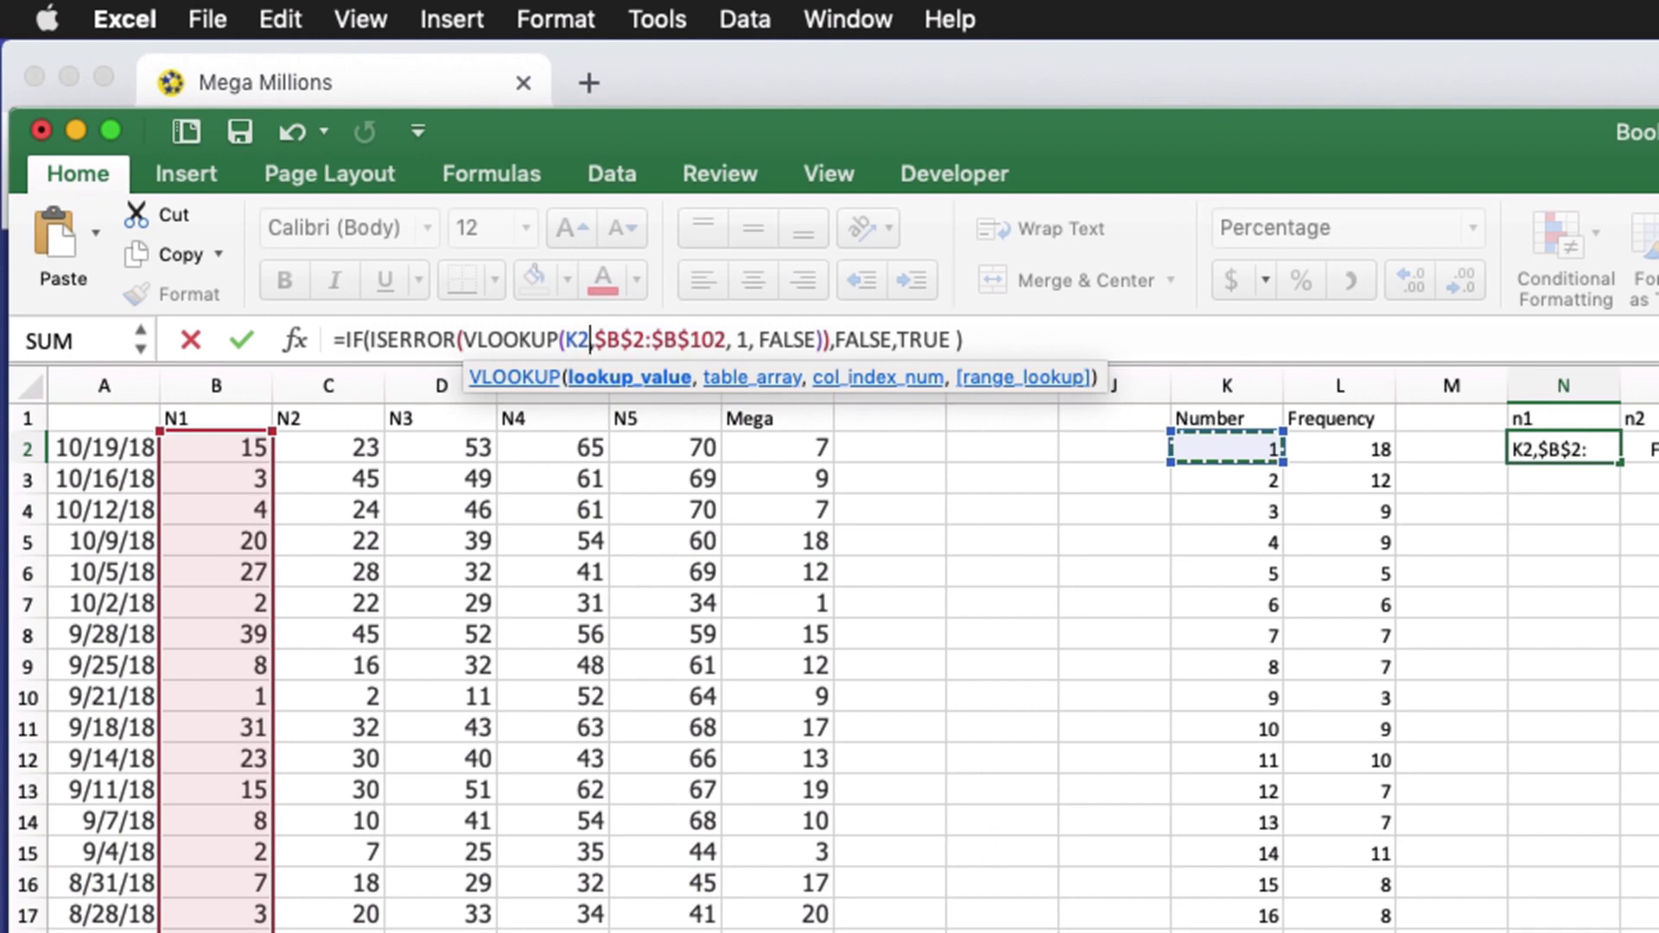
scroll(830, 666, "down", 20)
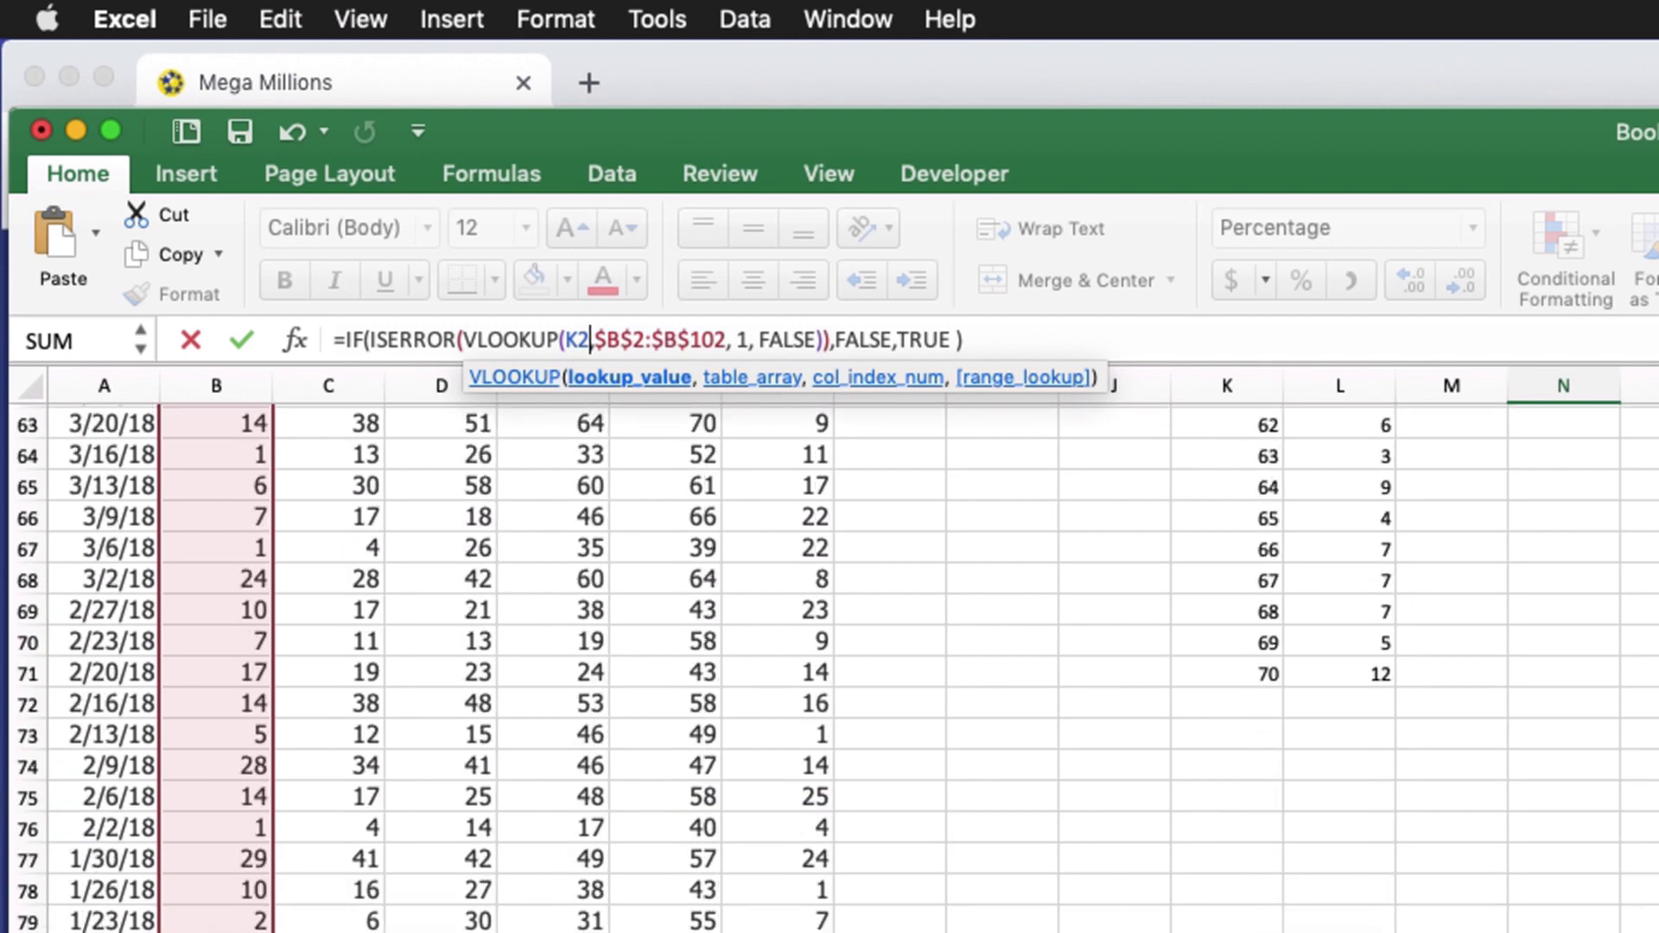
scroll(829, 665, "up", 15)
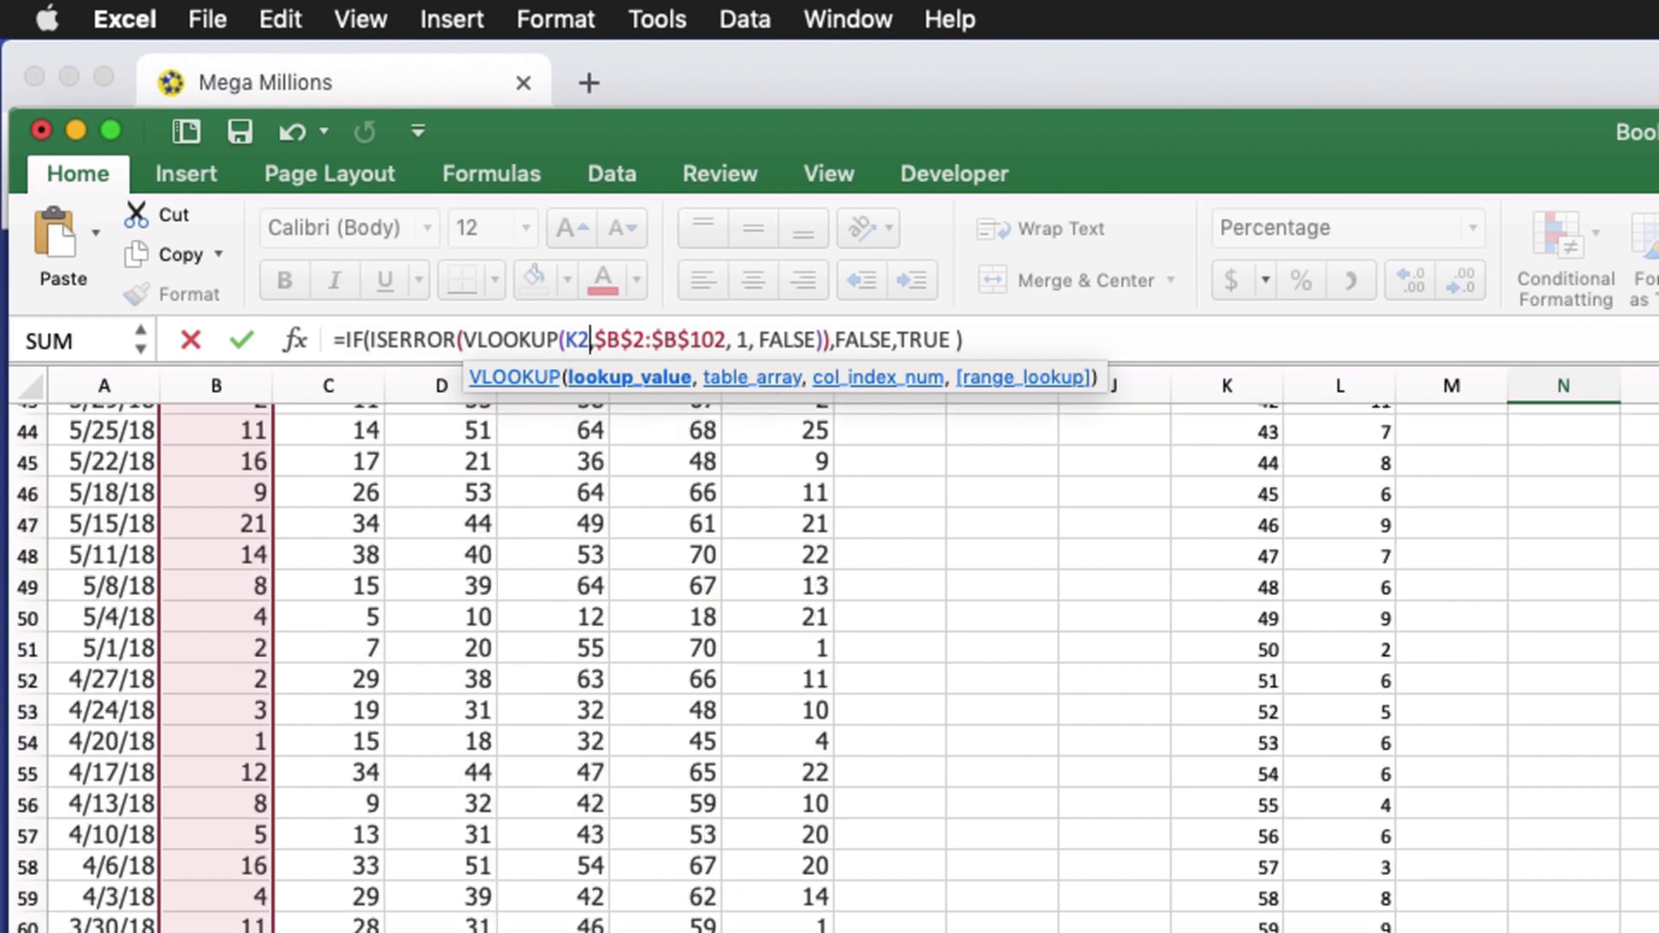
scroll(1409, 546, "up", 10)
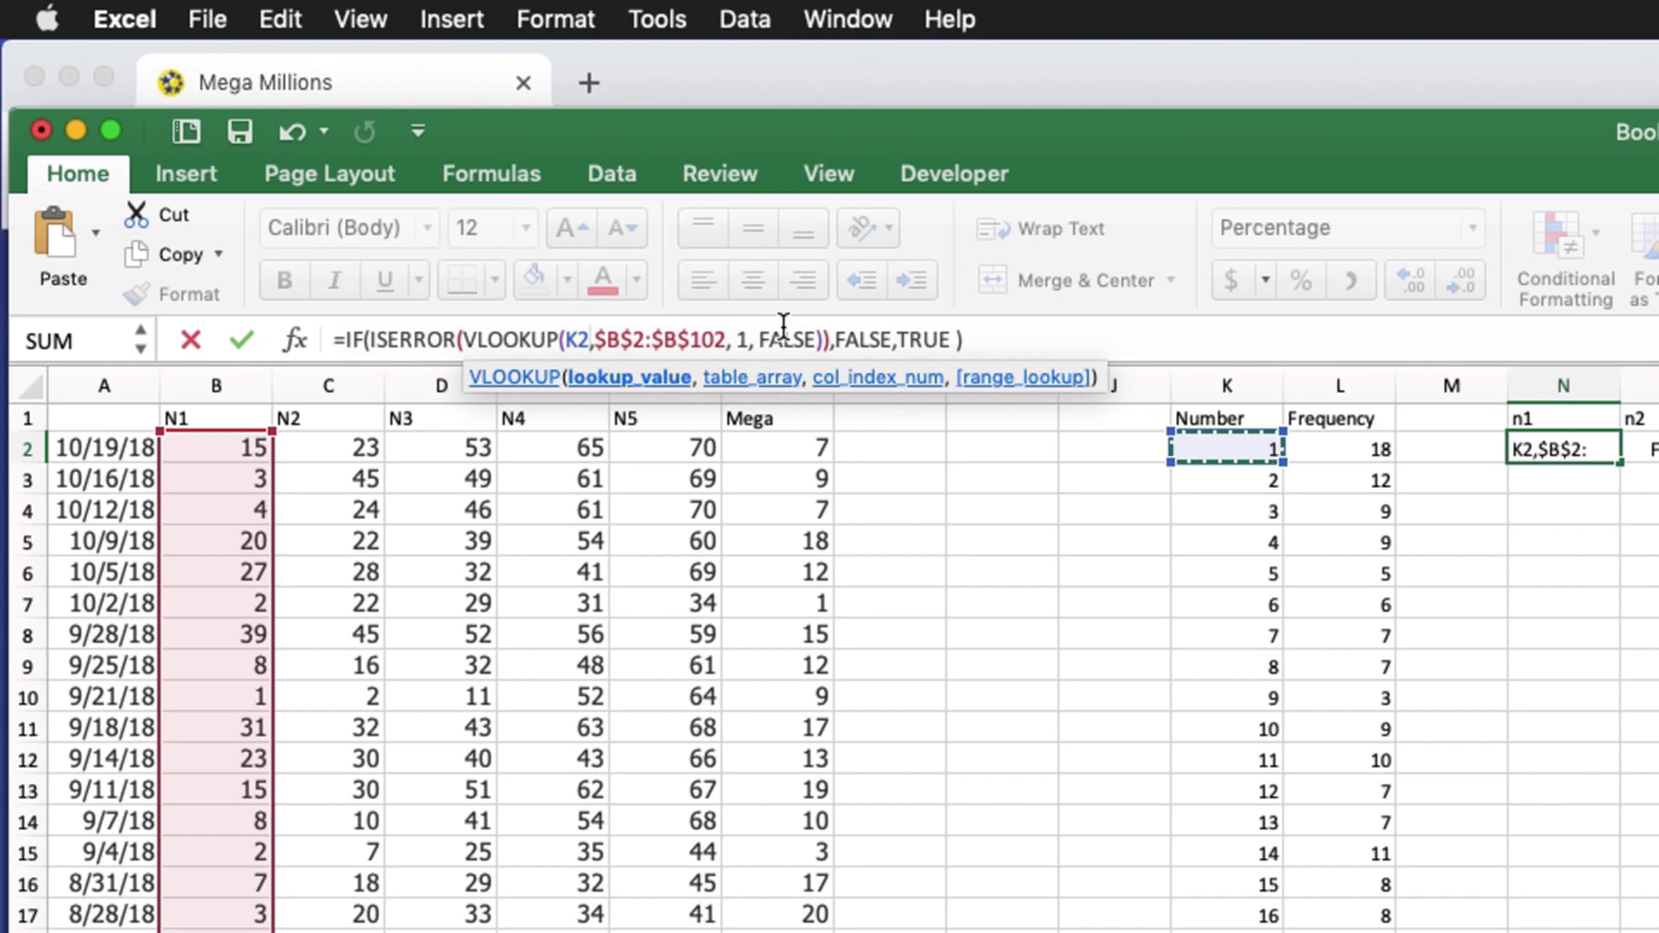
left_click(996, 326)
key("Return")
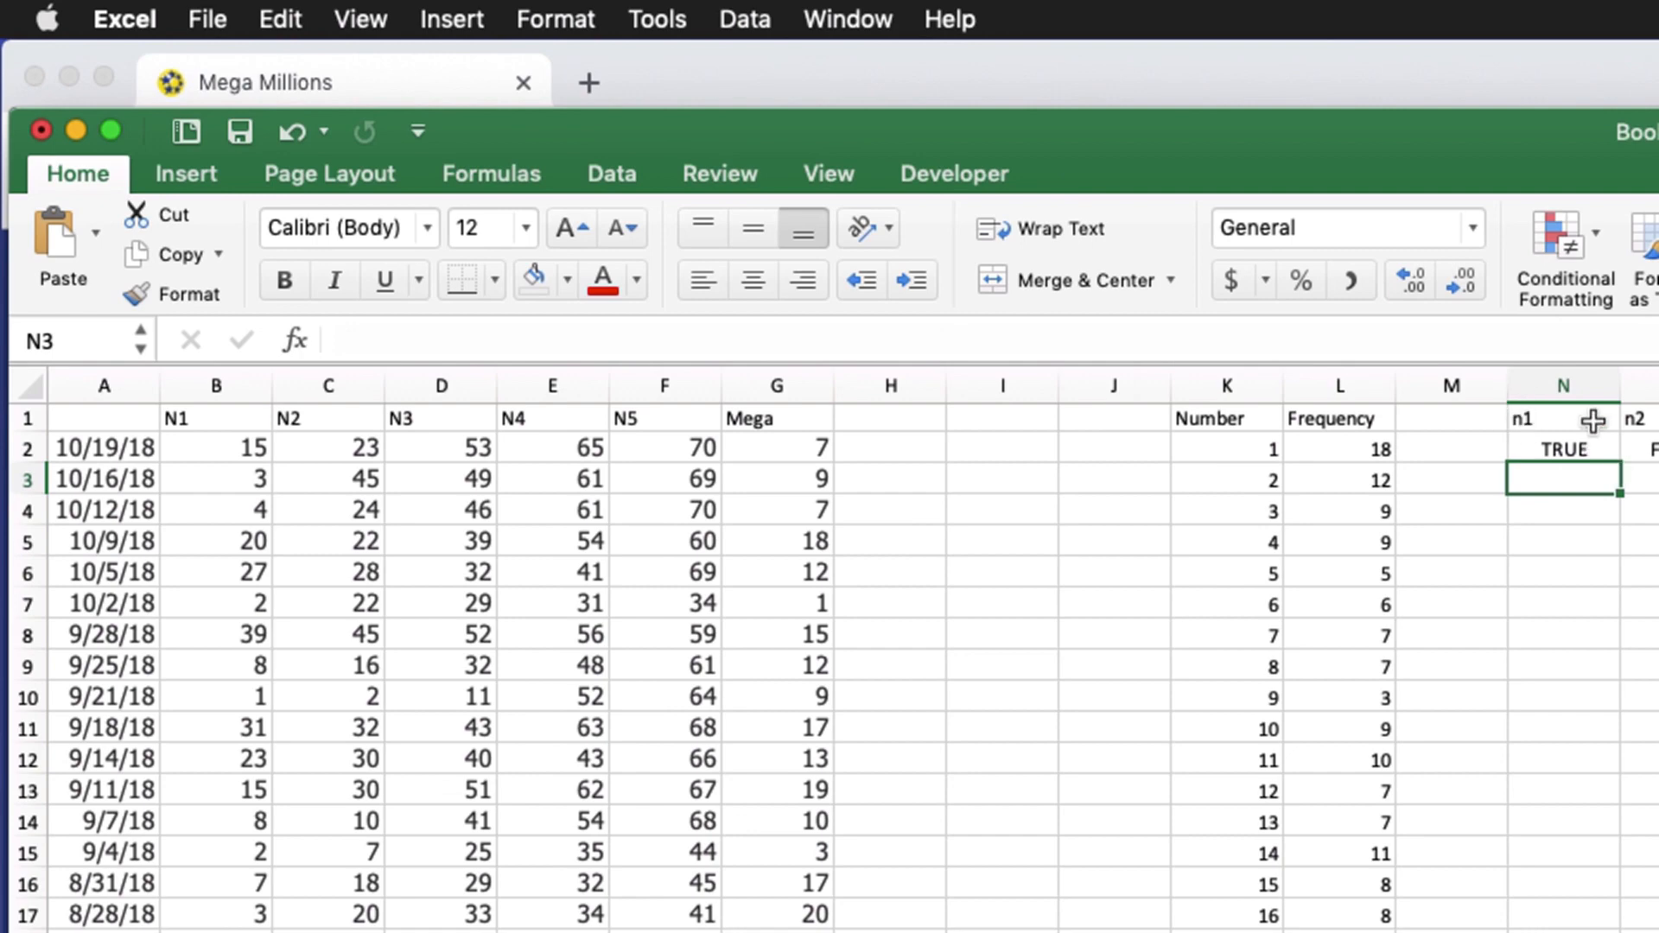
Change the VLOOKUP lookup value in O2's n2 formula to K2, keeping the range $C$2:$C$102
left_click(1644, 436)
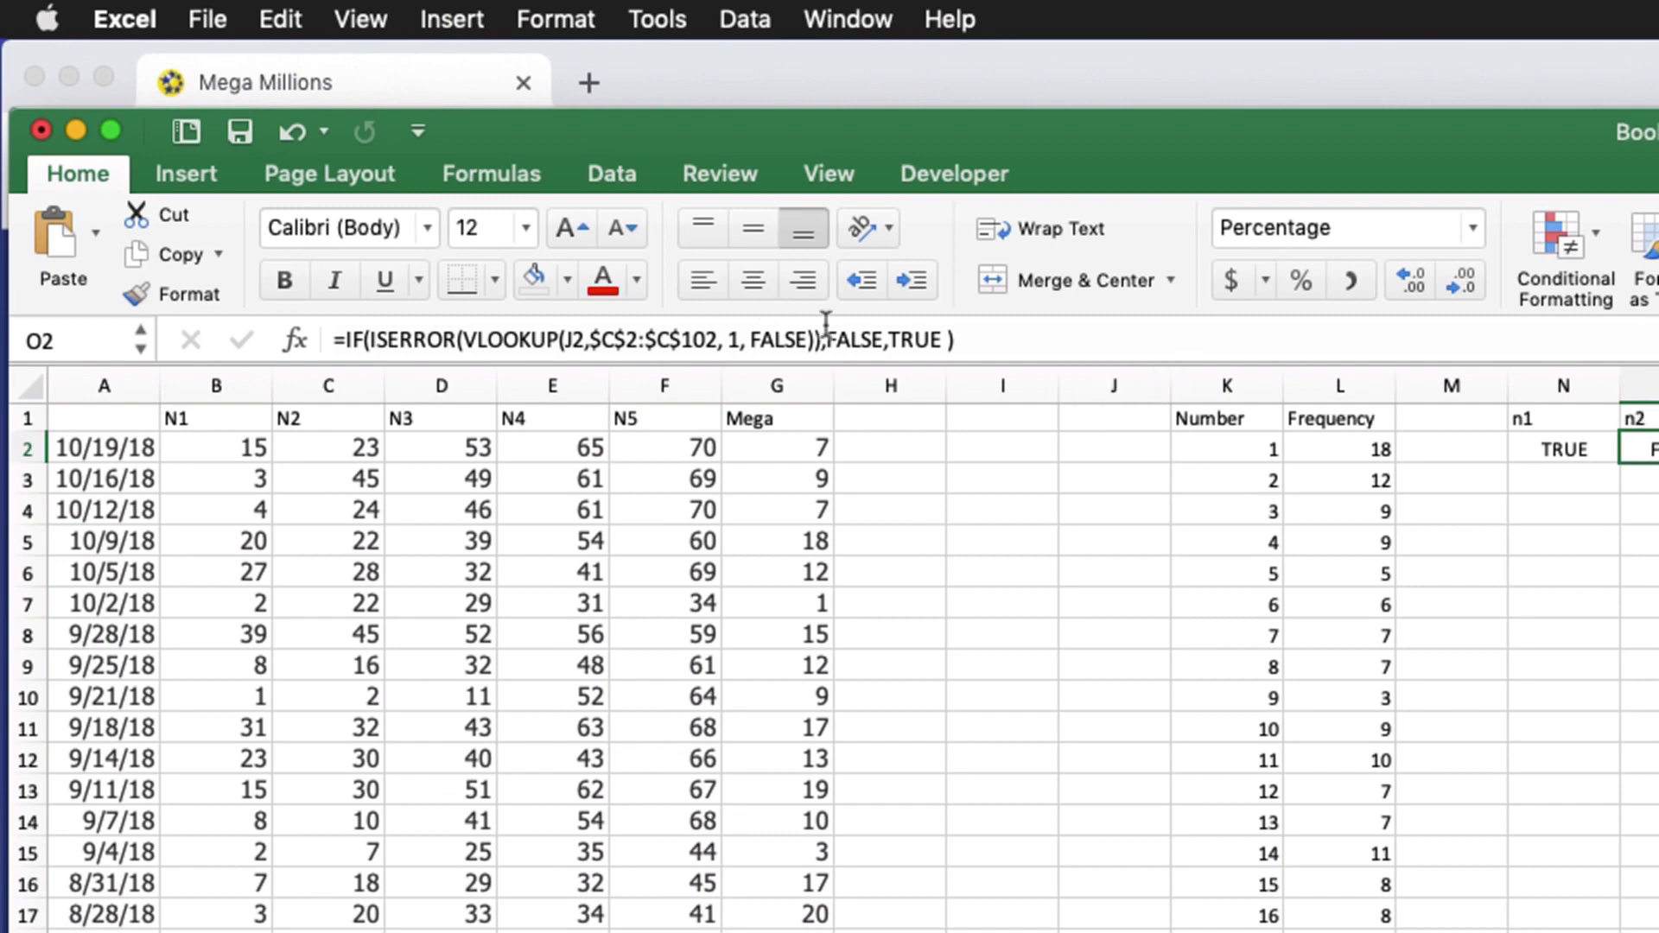
left_click(578, 331)
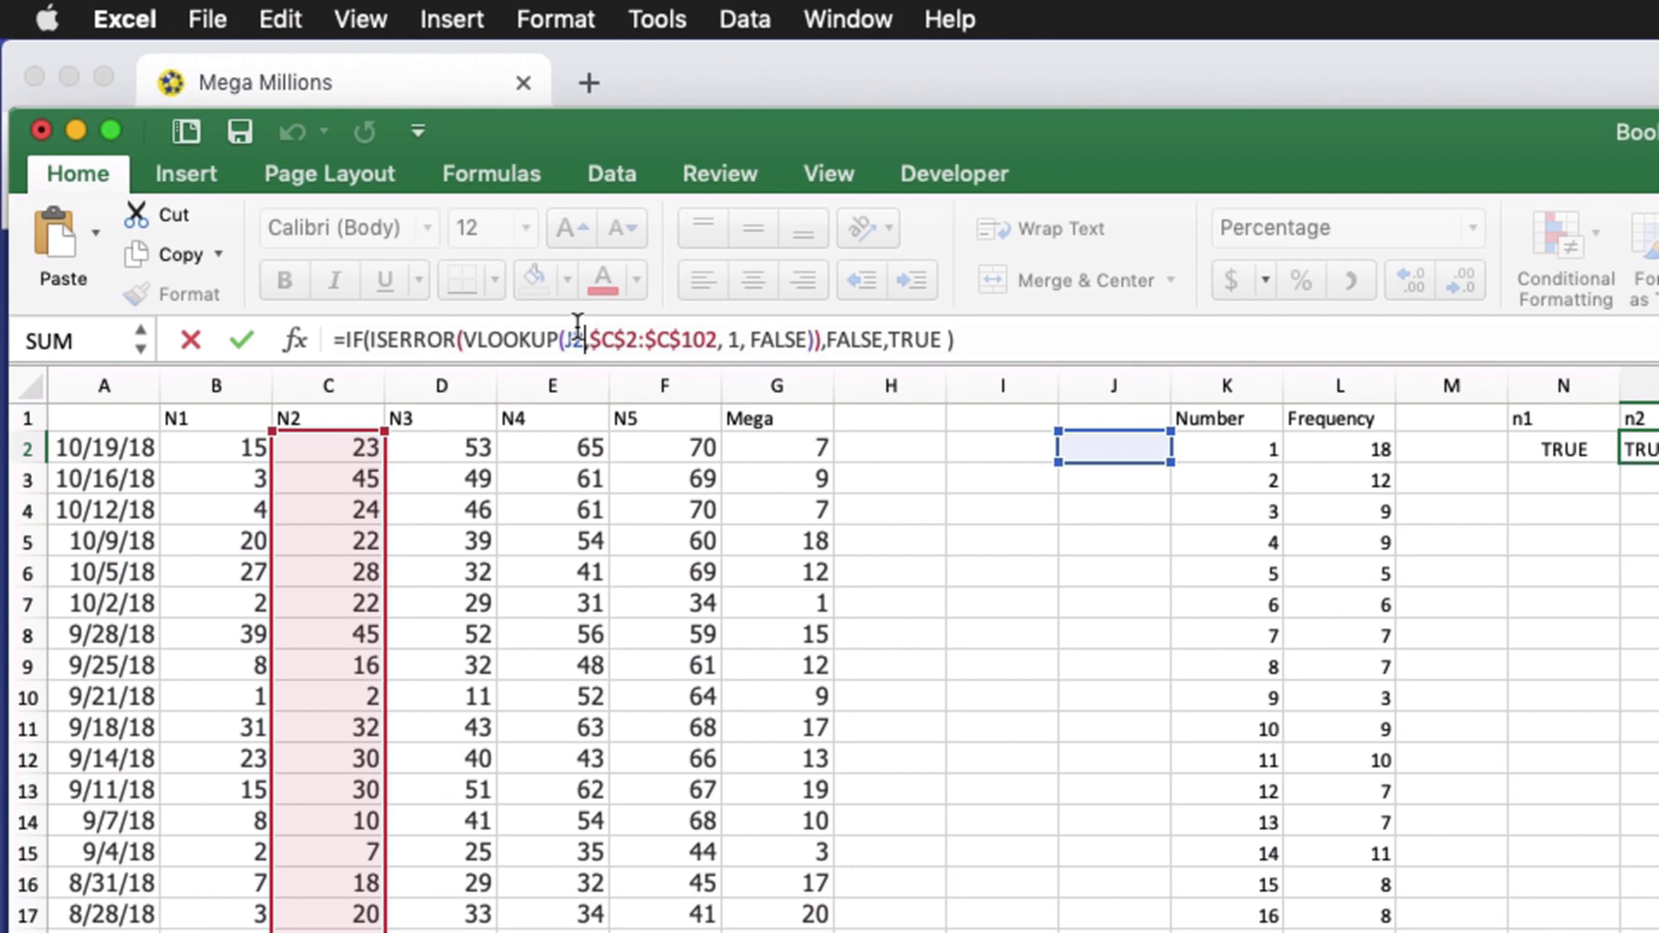
key("BackSpace")
key("BackSpace")
key("BackSpace")
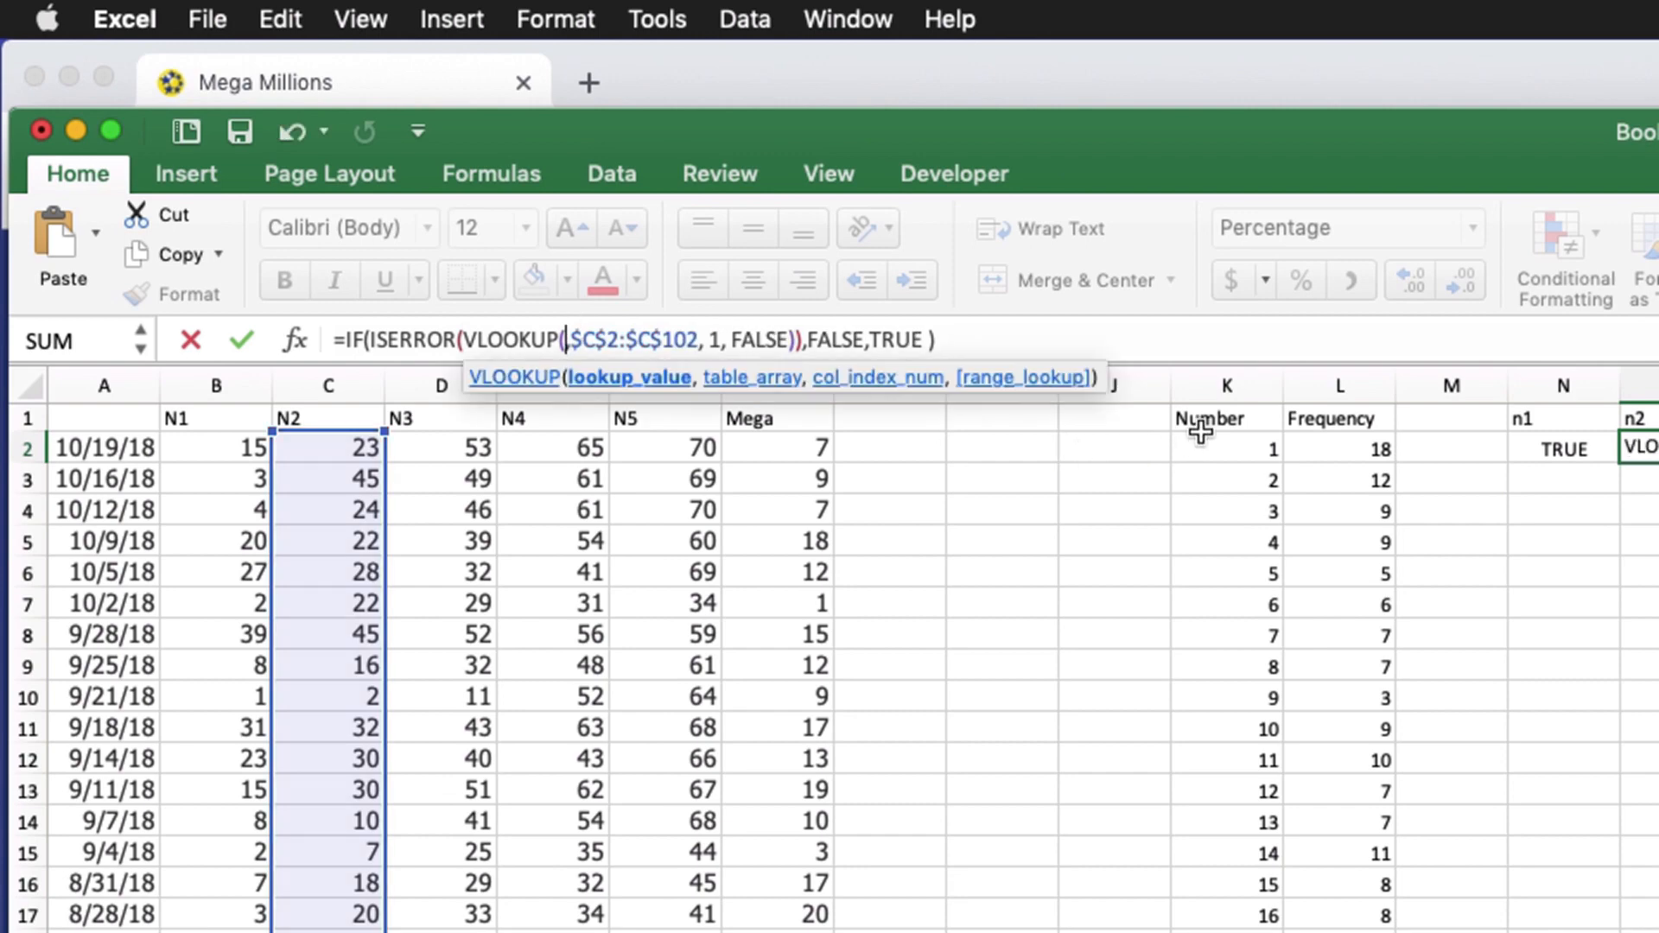
left_click(1205, 448)
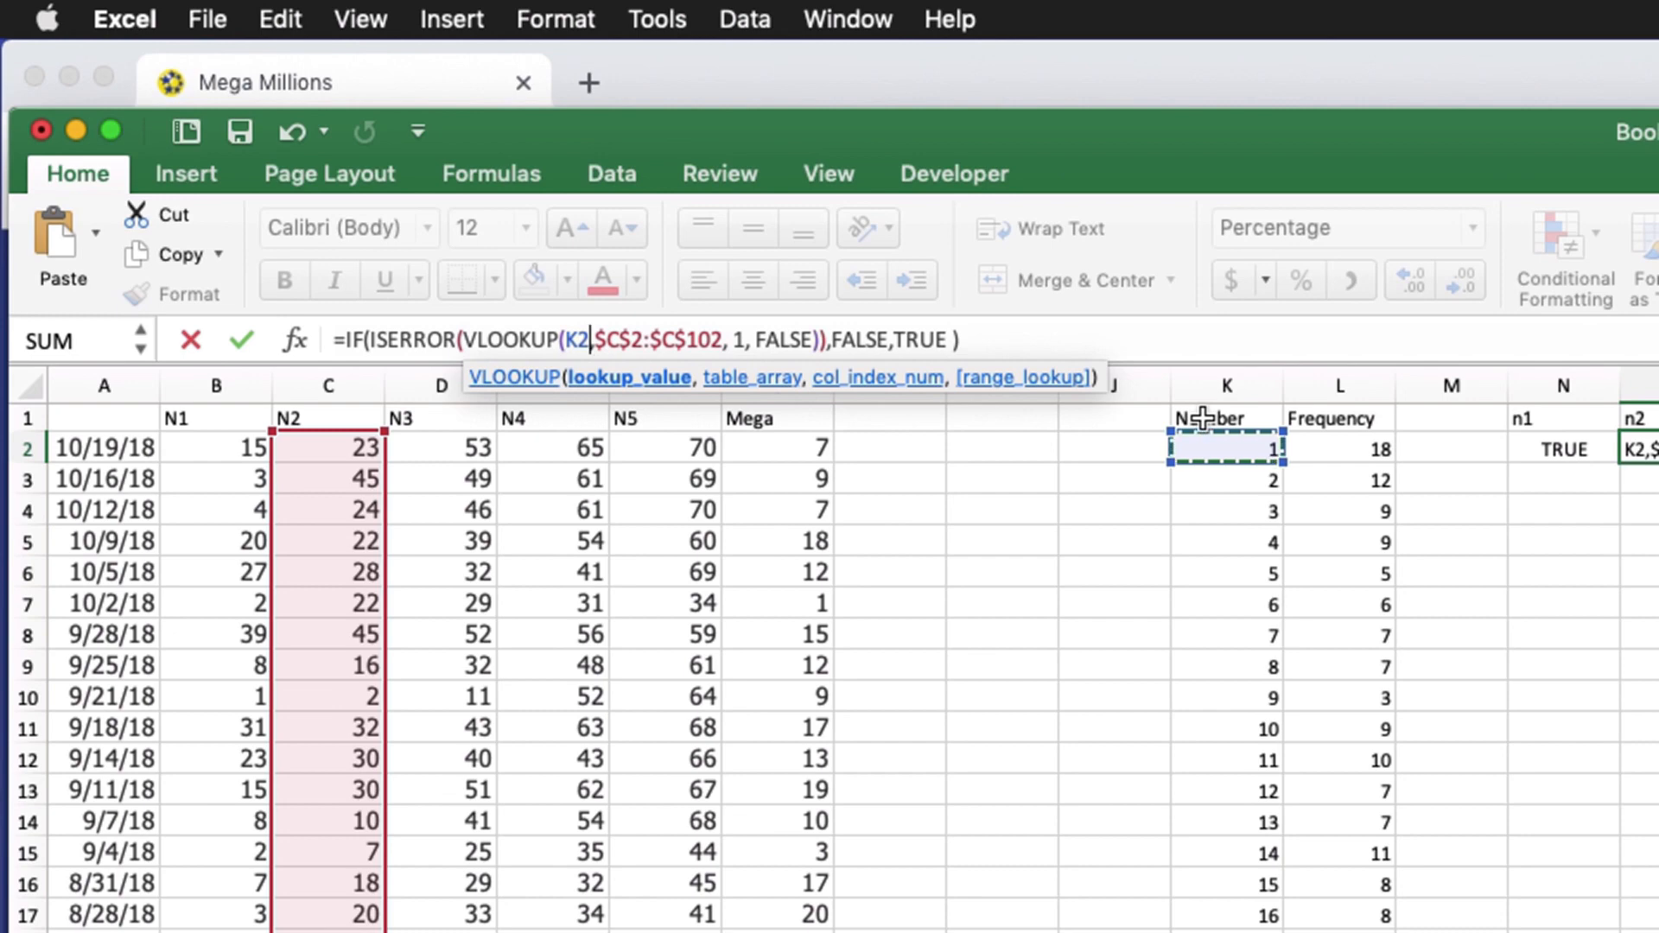
key("Return")
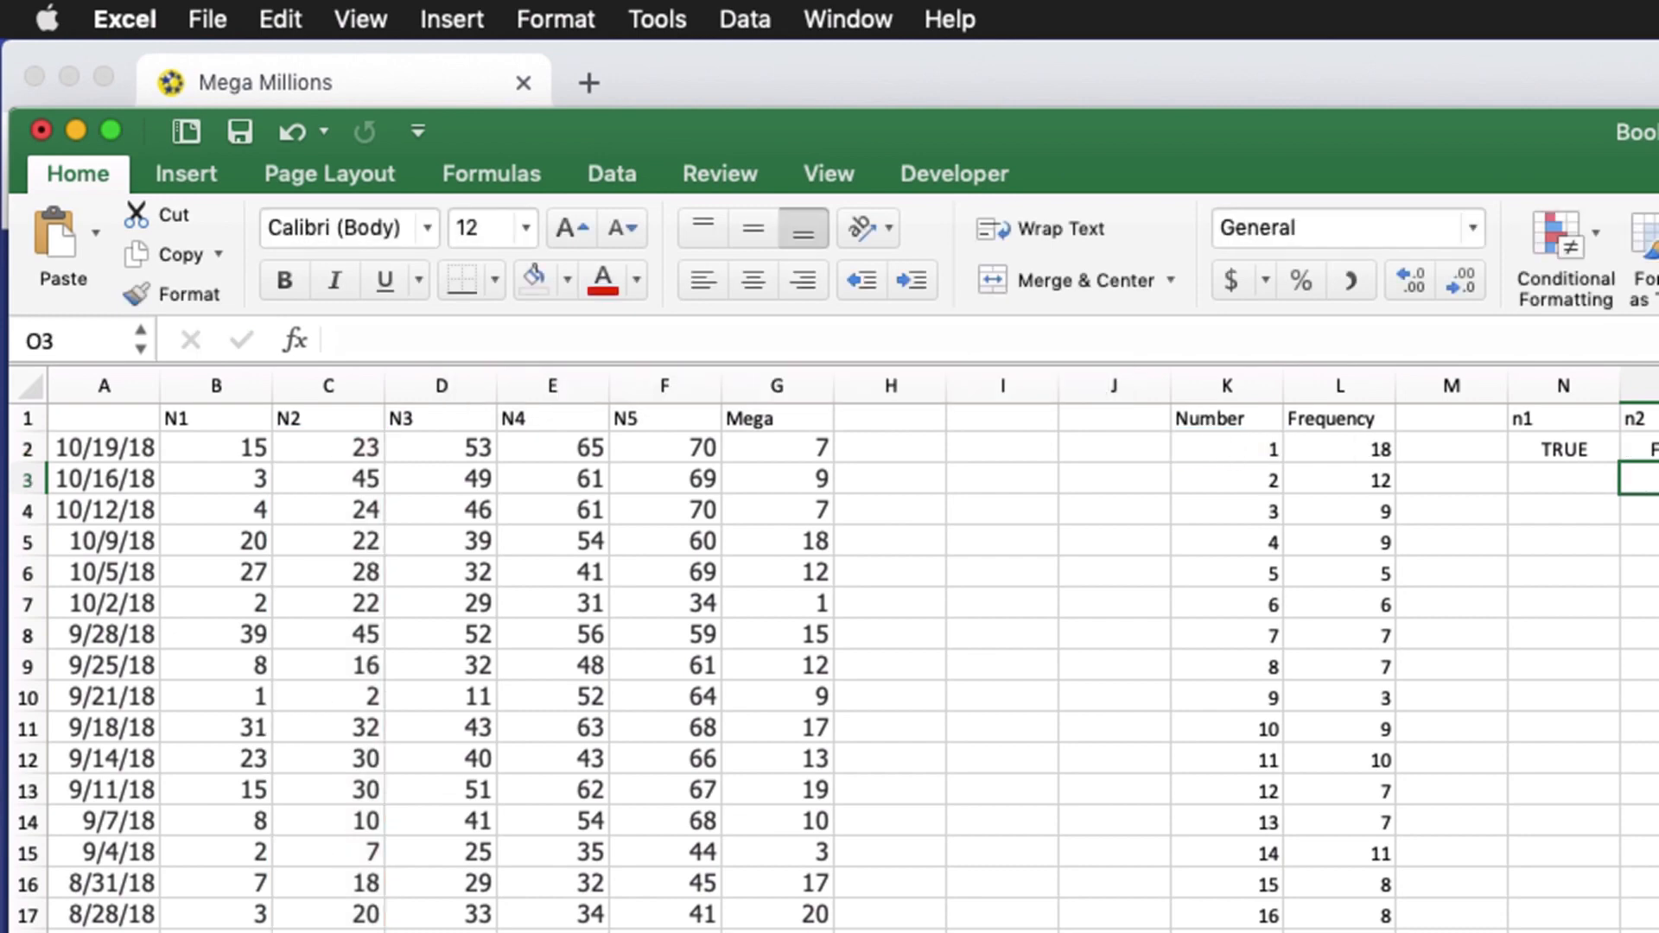
Change the VLOOKUP lookup value in P2's n3 formula to K2, keeping the range $D$2:$D$102
key("Up")
key("Right")
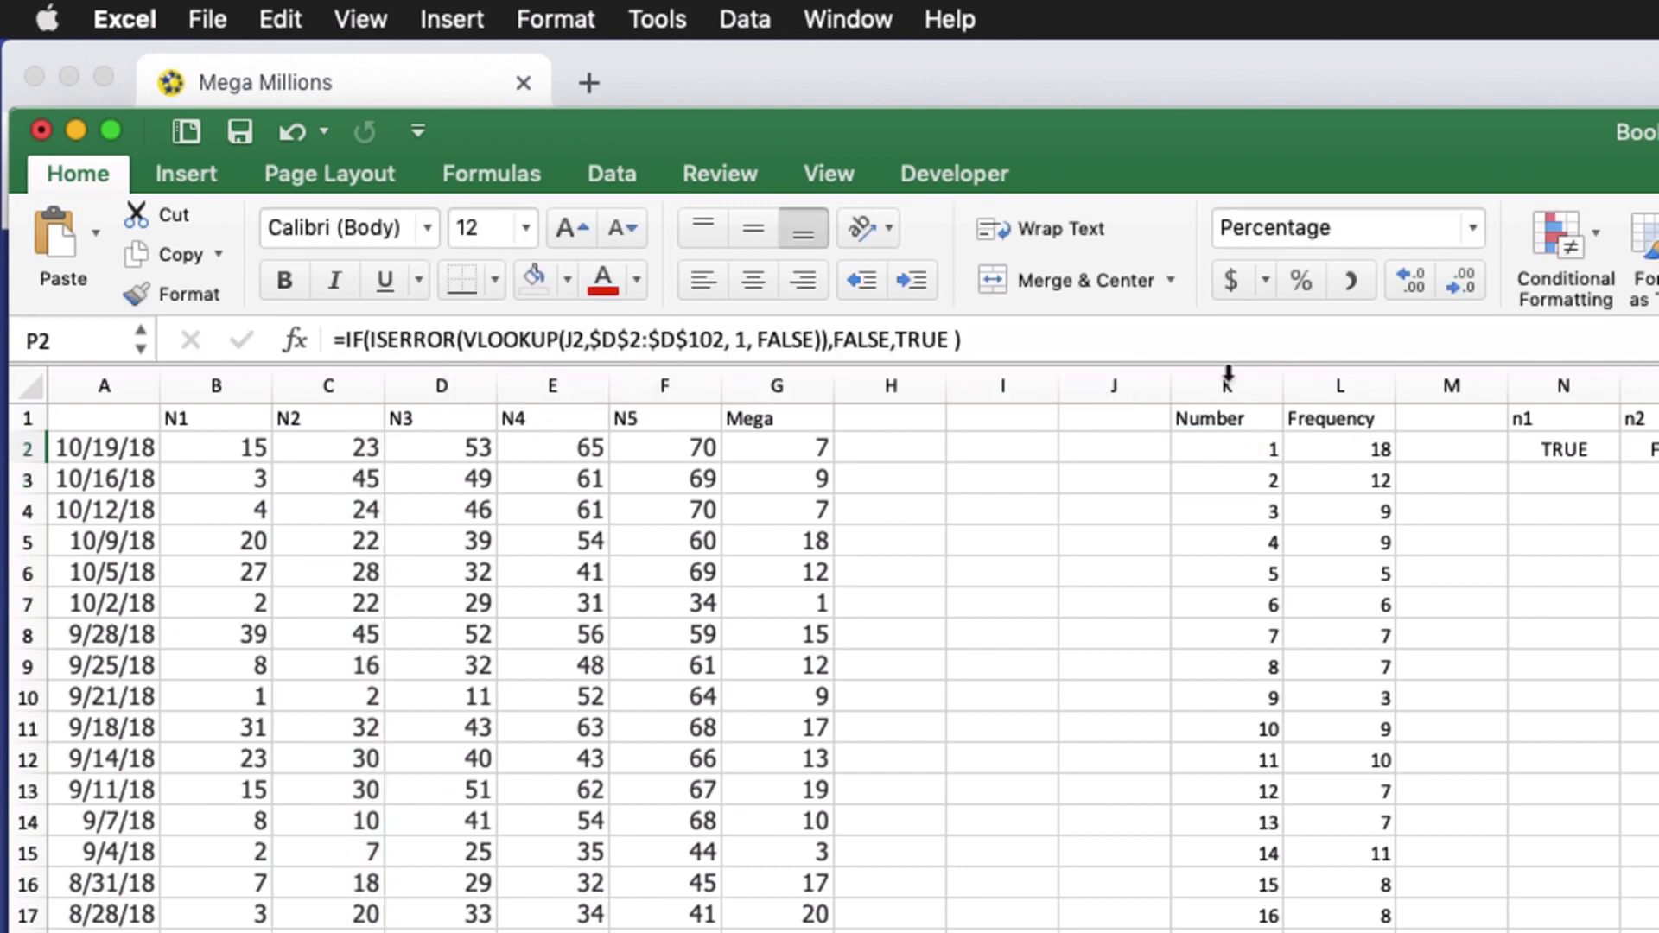
left_click(570, 330)
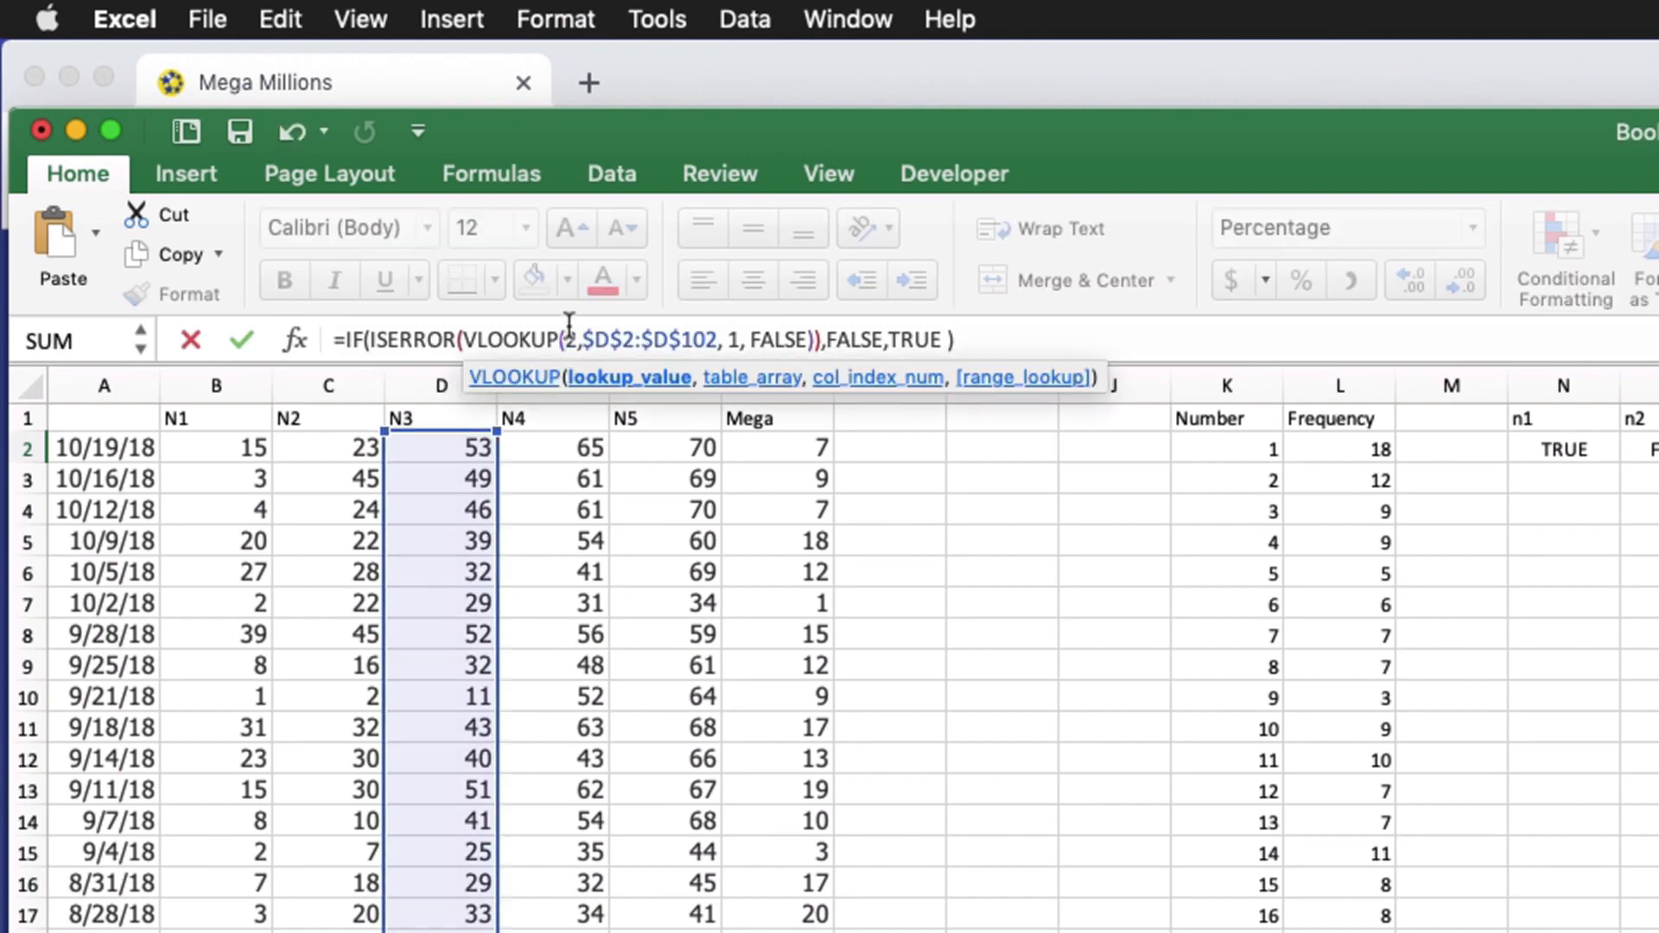
key("Delete")
type("K")
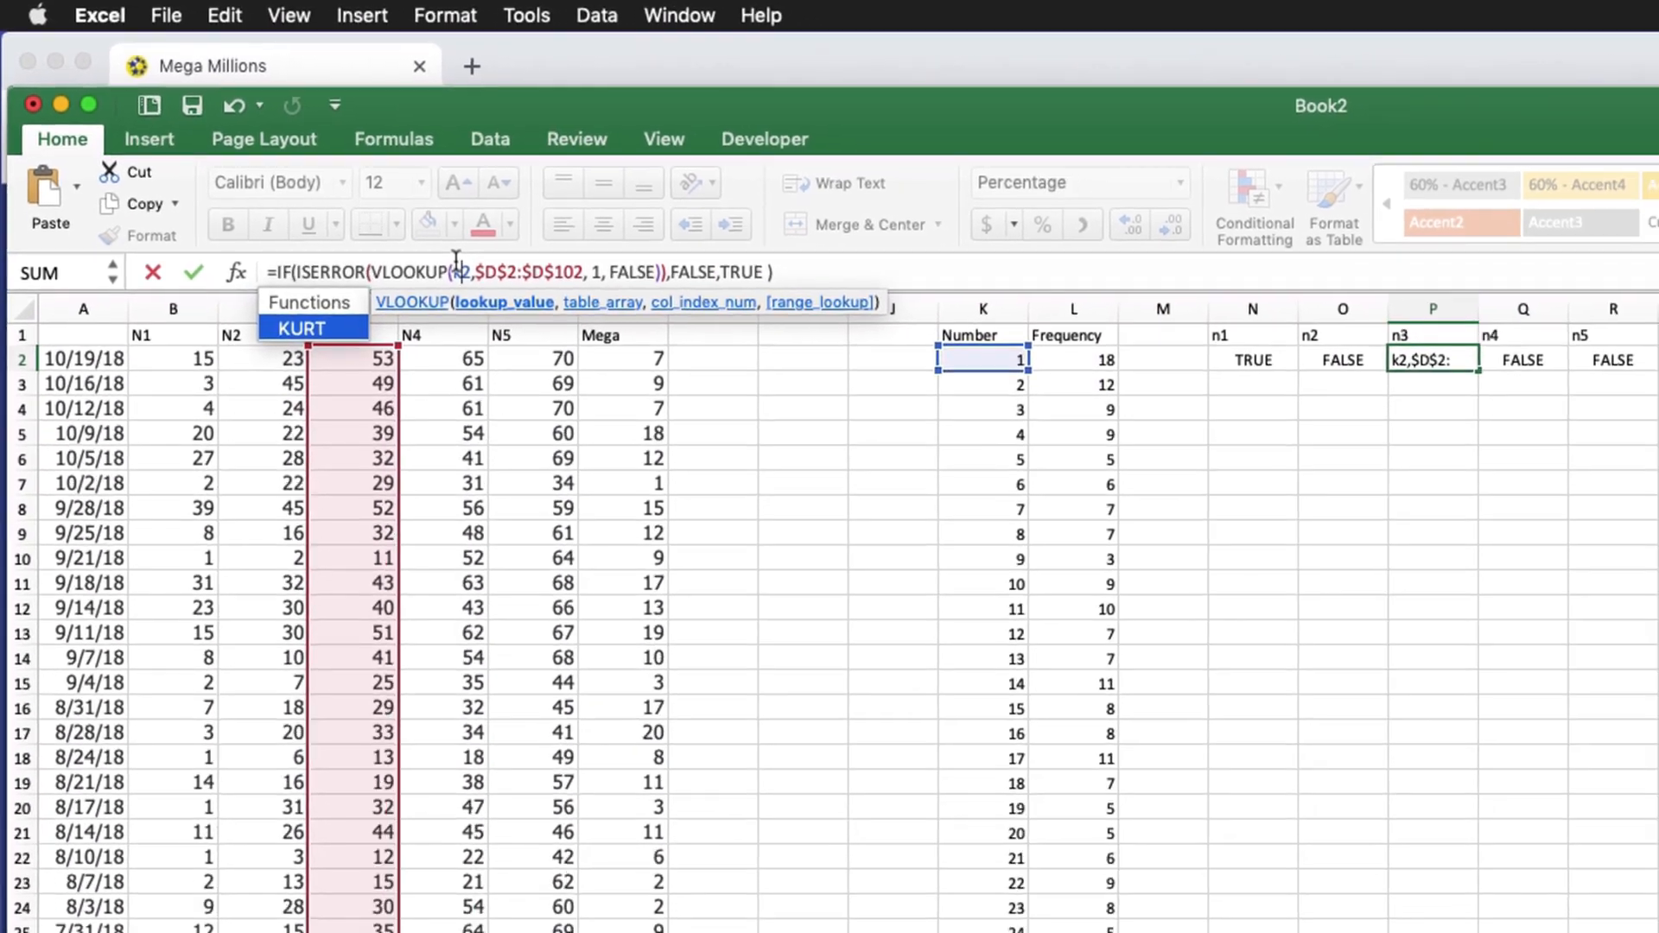
key("Tab")
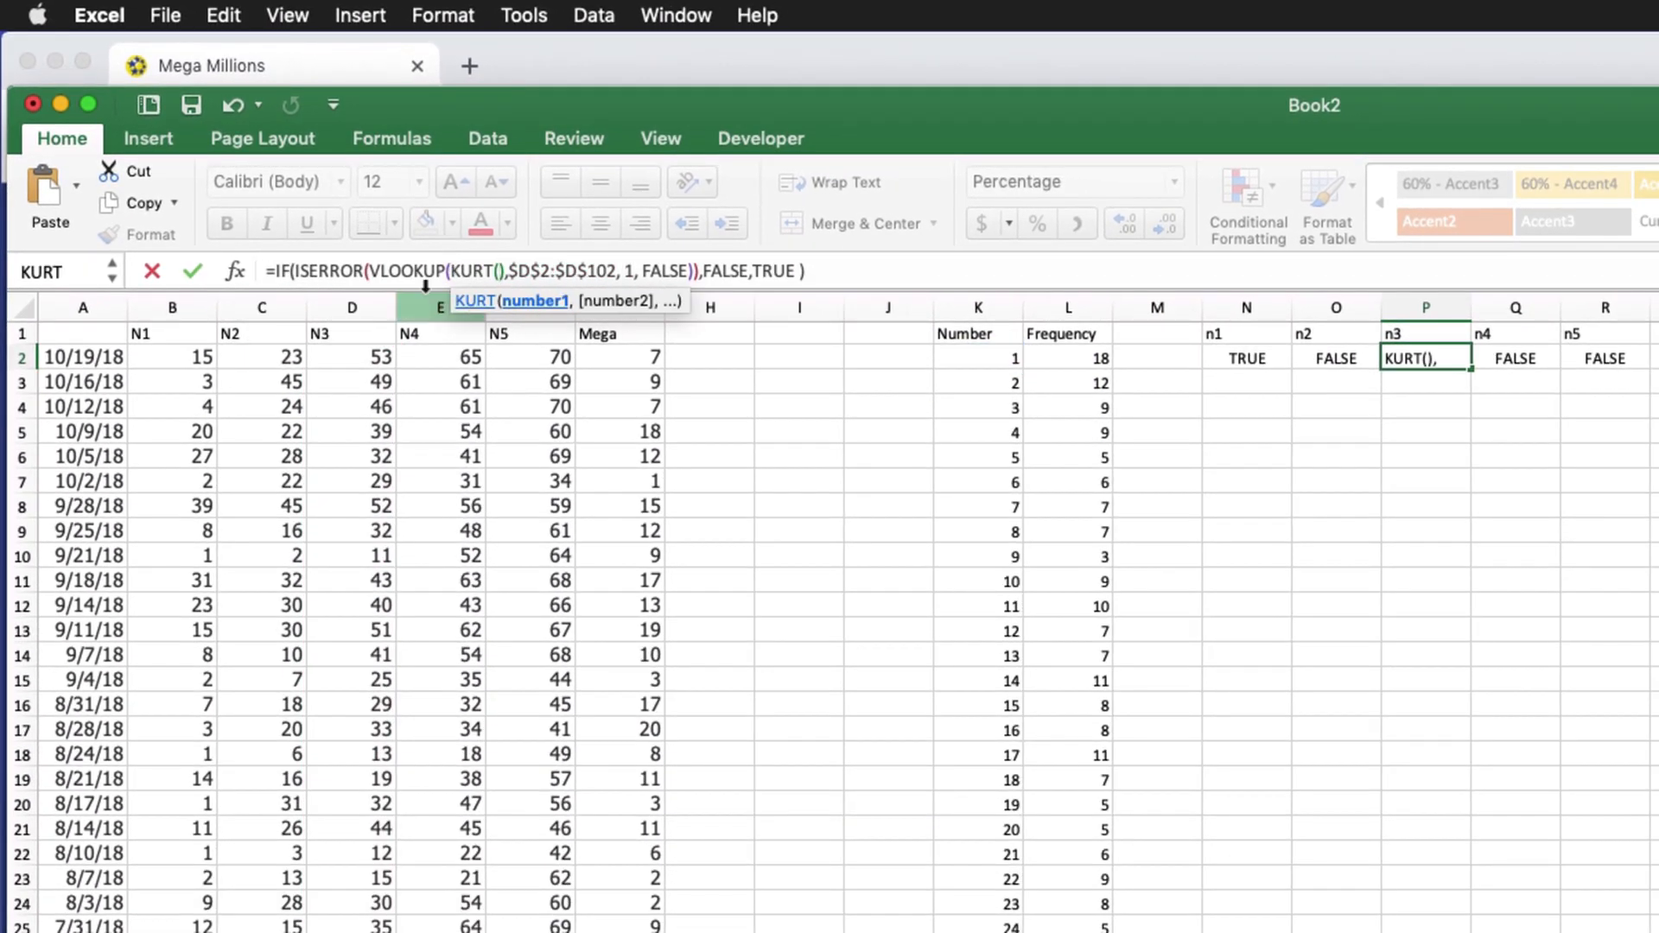
key("BackSpace")
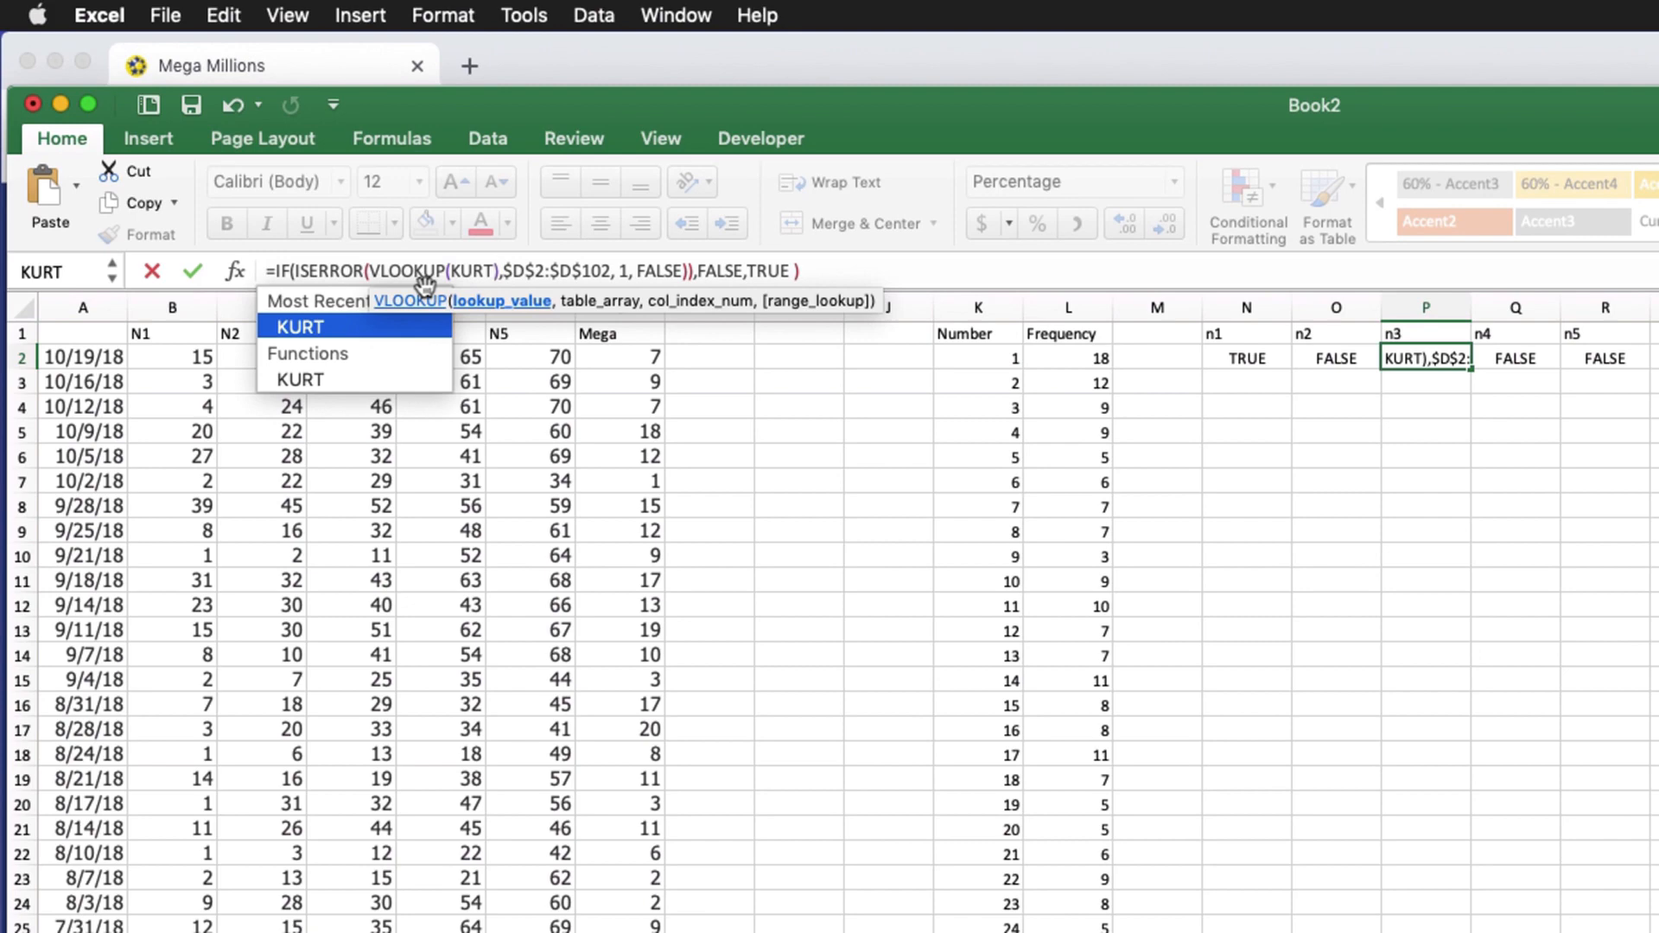
key("Right")
key("BackSpace")
key("BackSpace")
key("BackSpace")
key("BackSpace")
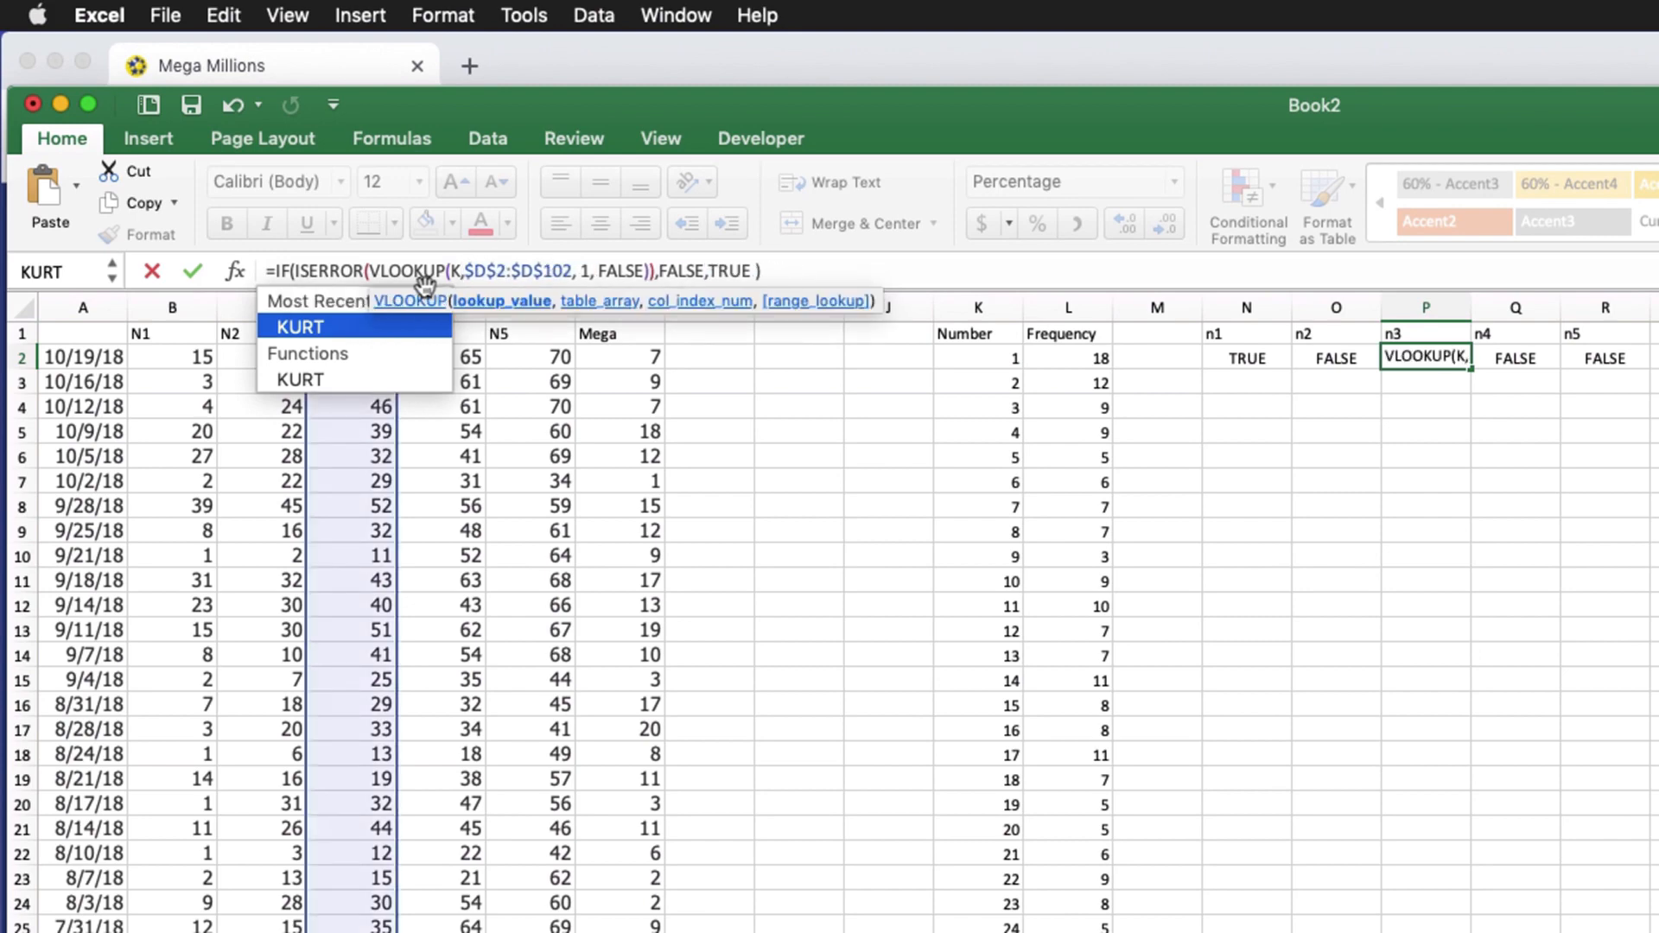
type("2")
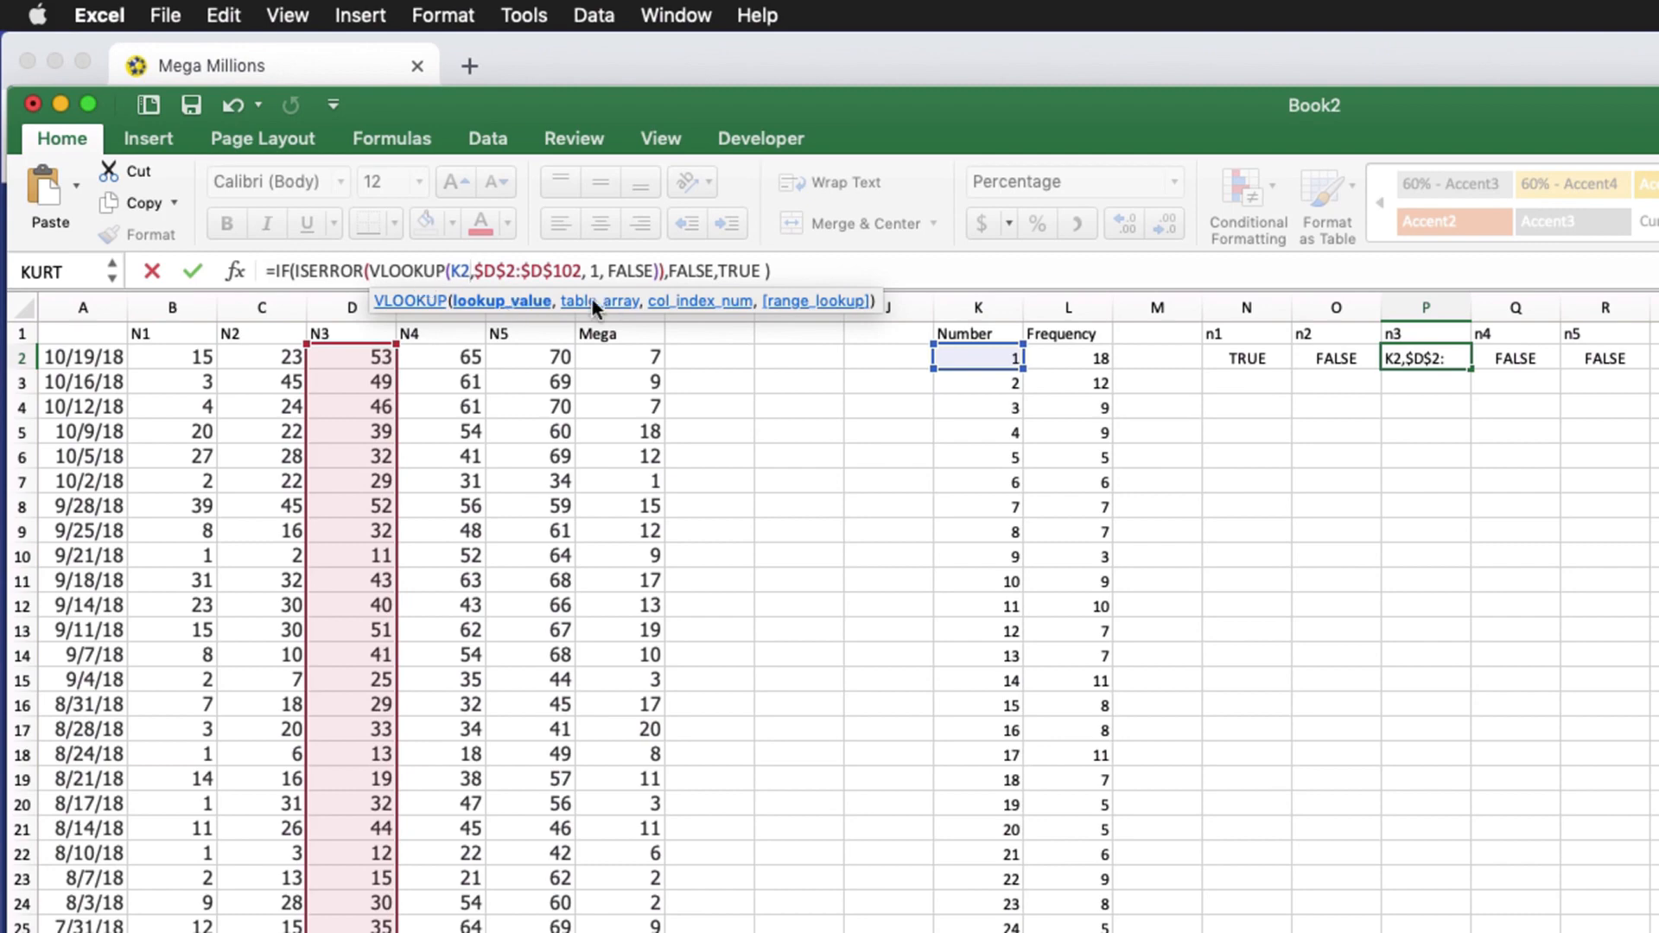
key("Return")
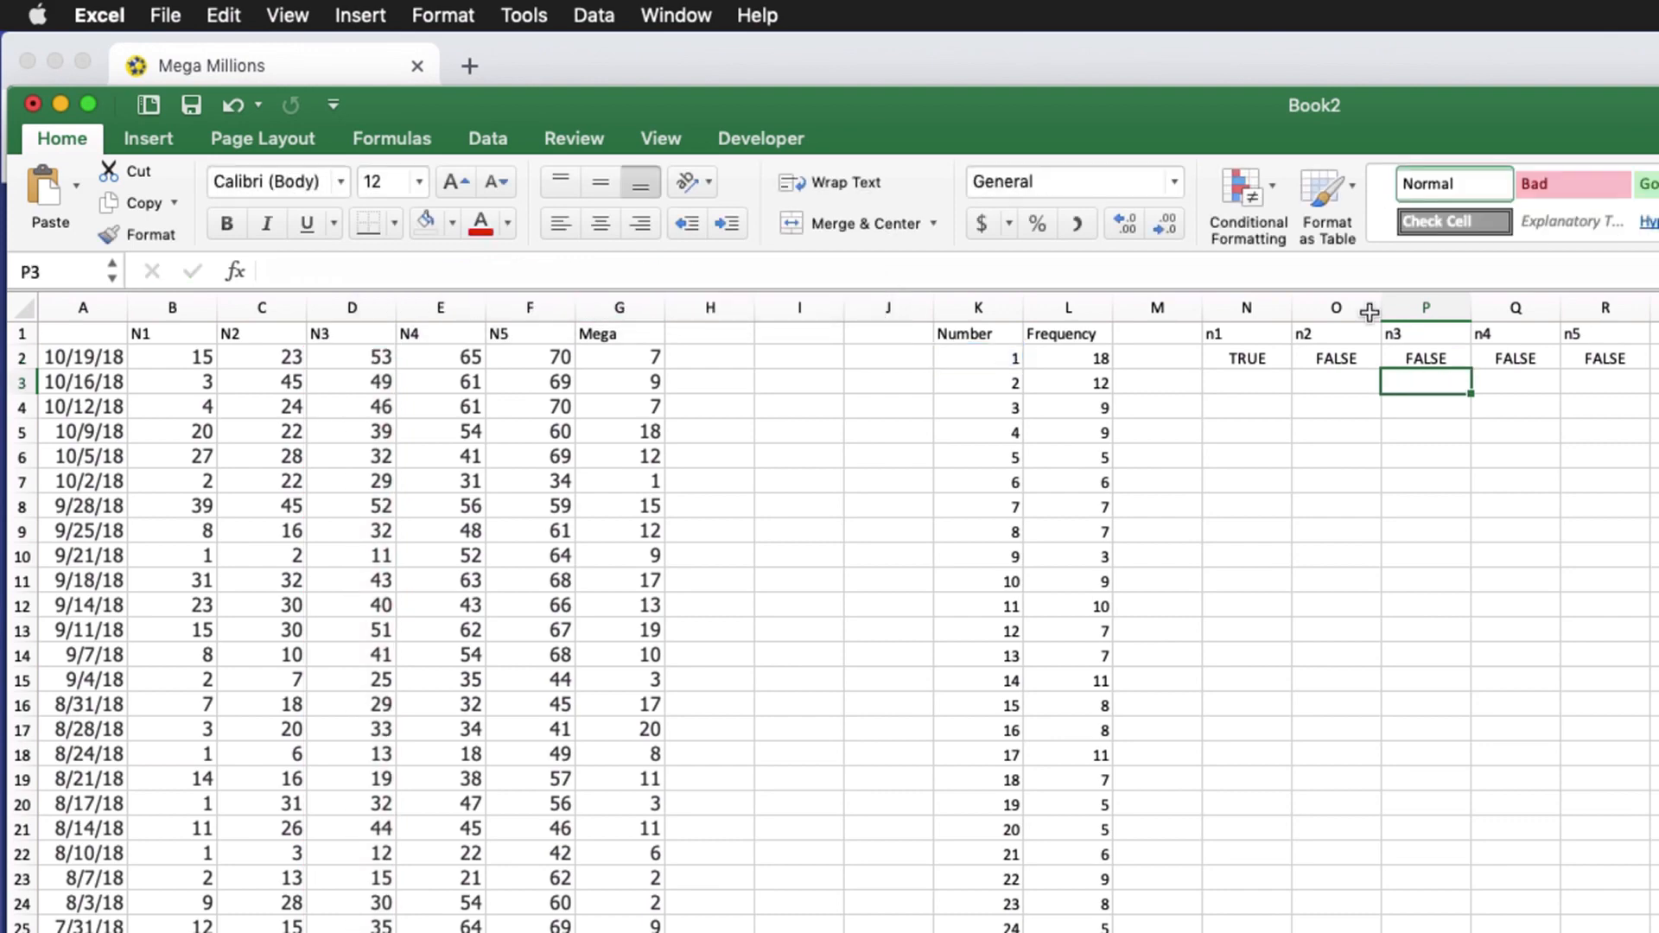
Change the VLOOKUP lookup value in Q2's n4 formula to K2, keeping the range $E$2:$E$102
left_click(1508, 357)
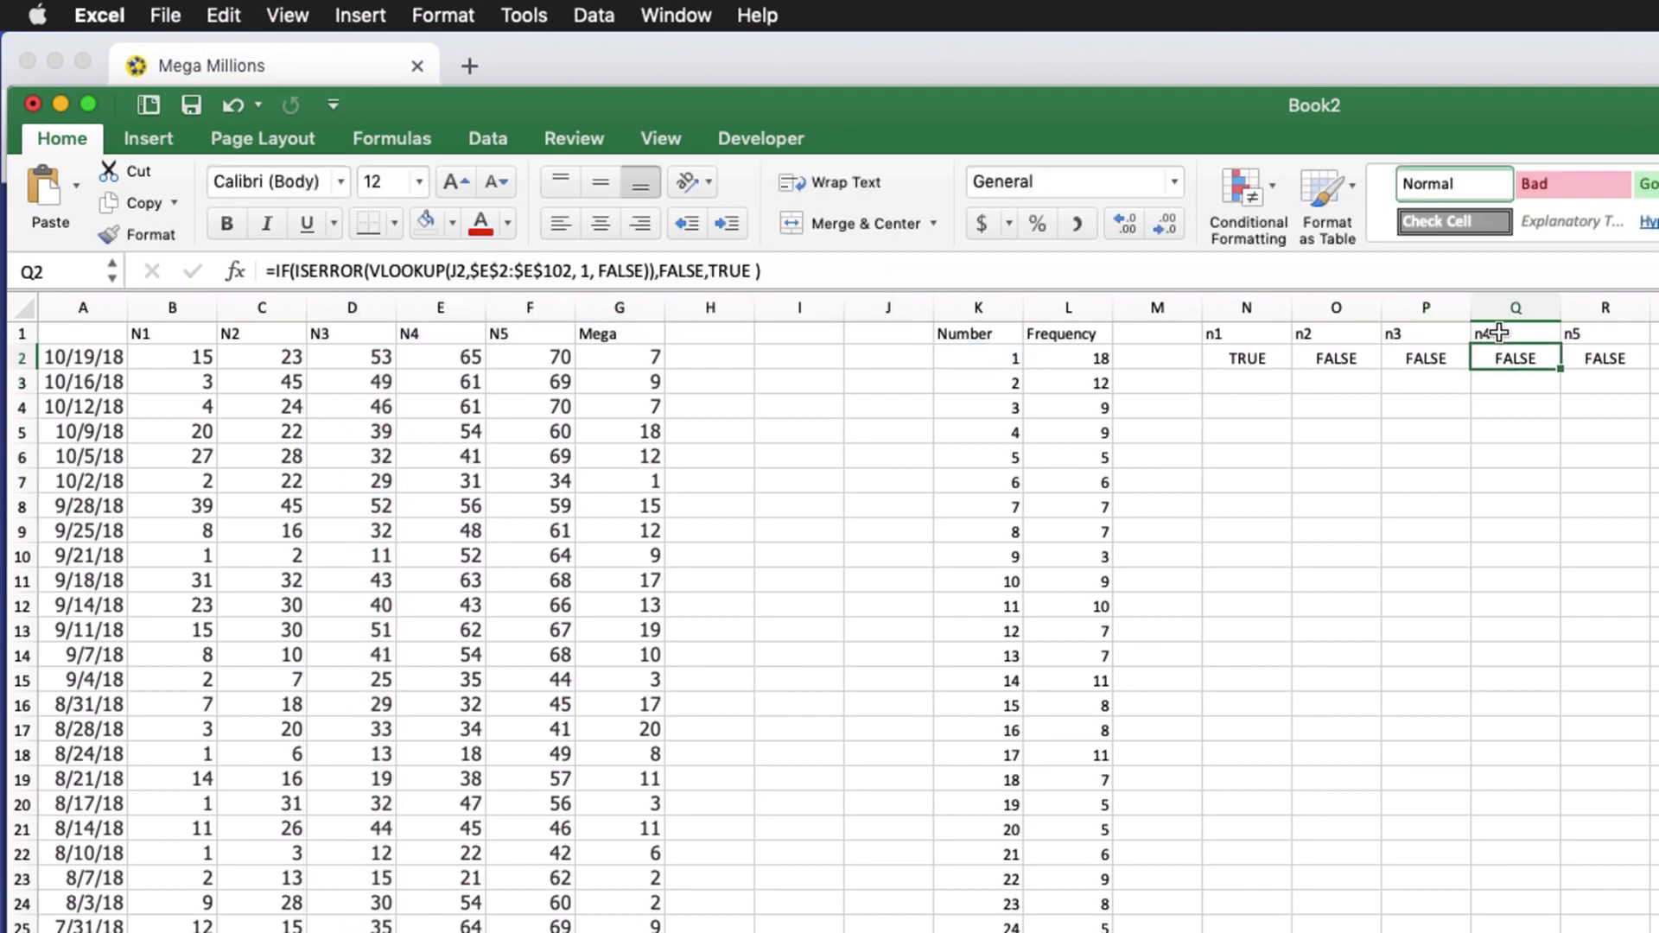
left_click(457, 263)
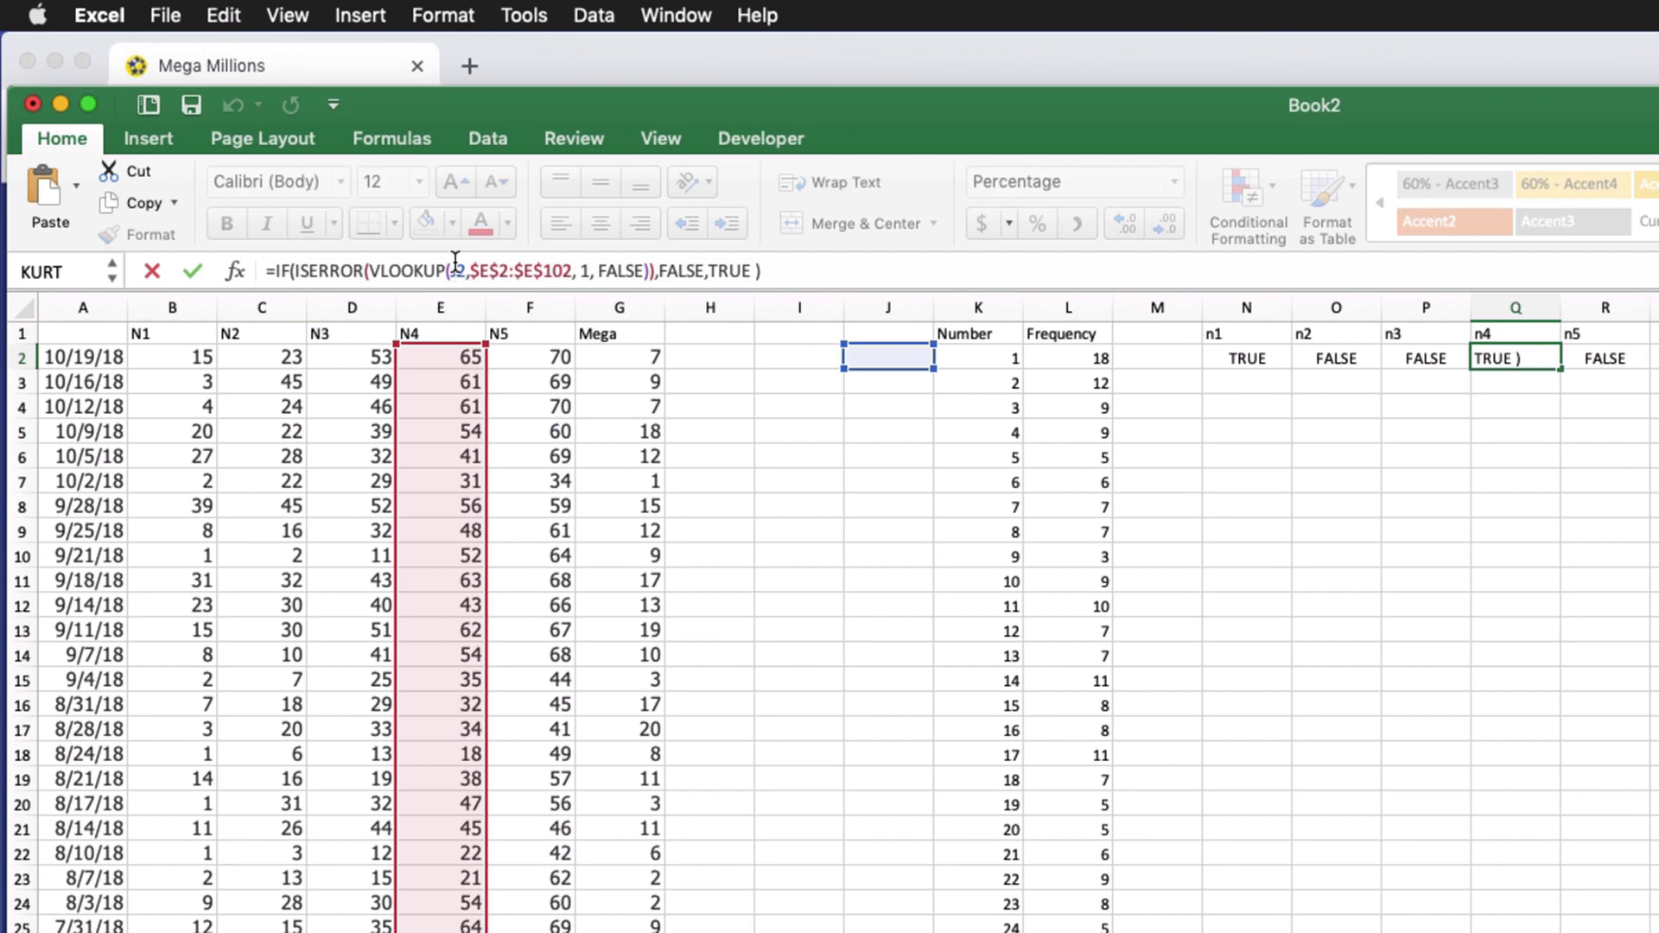
key("BackSpace")
type("k")
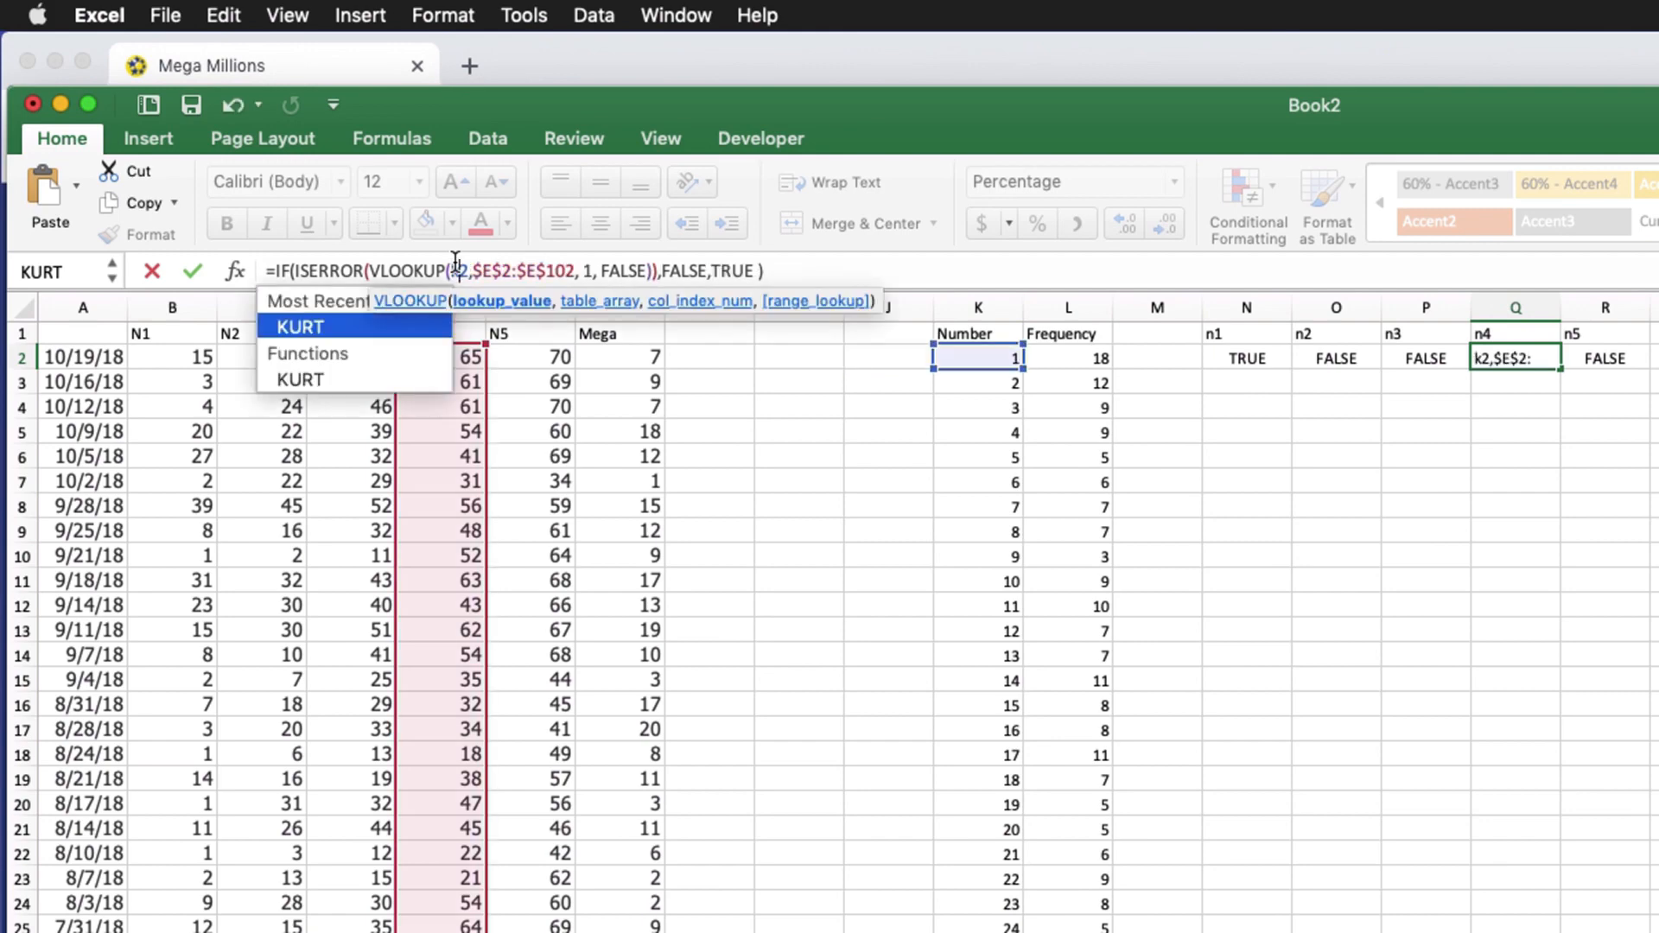
key("Return")
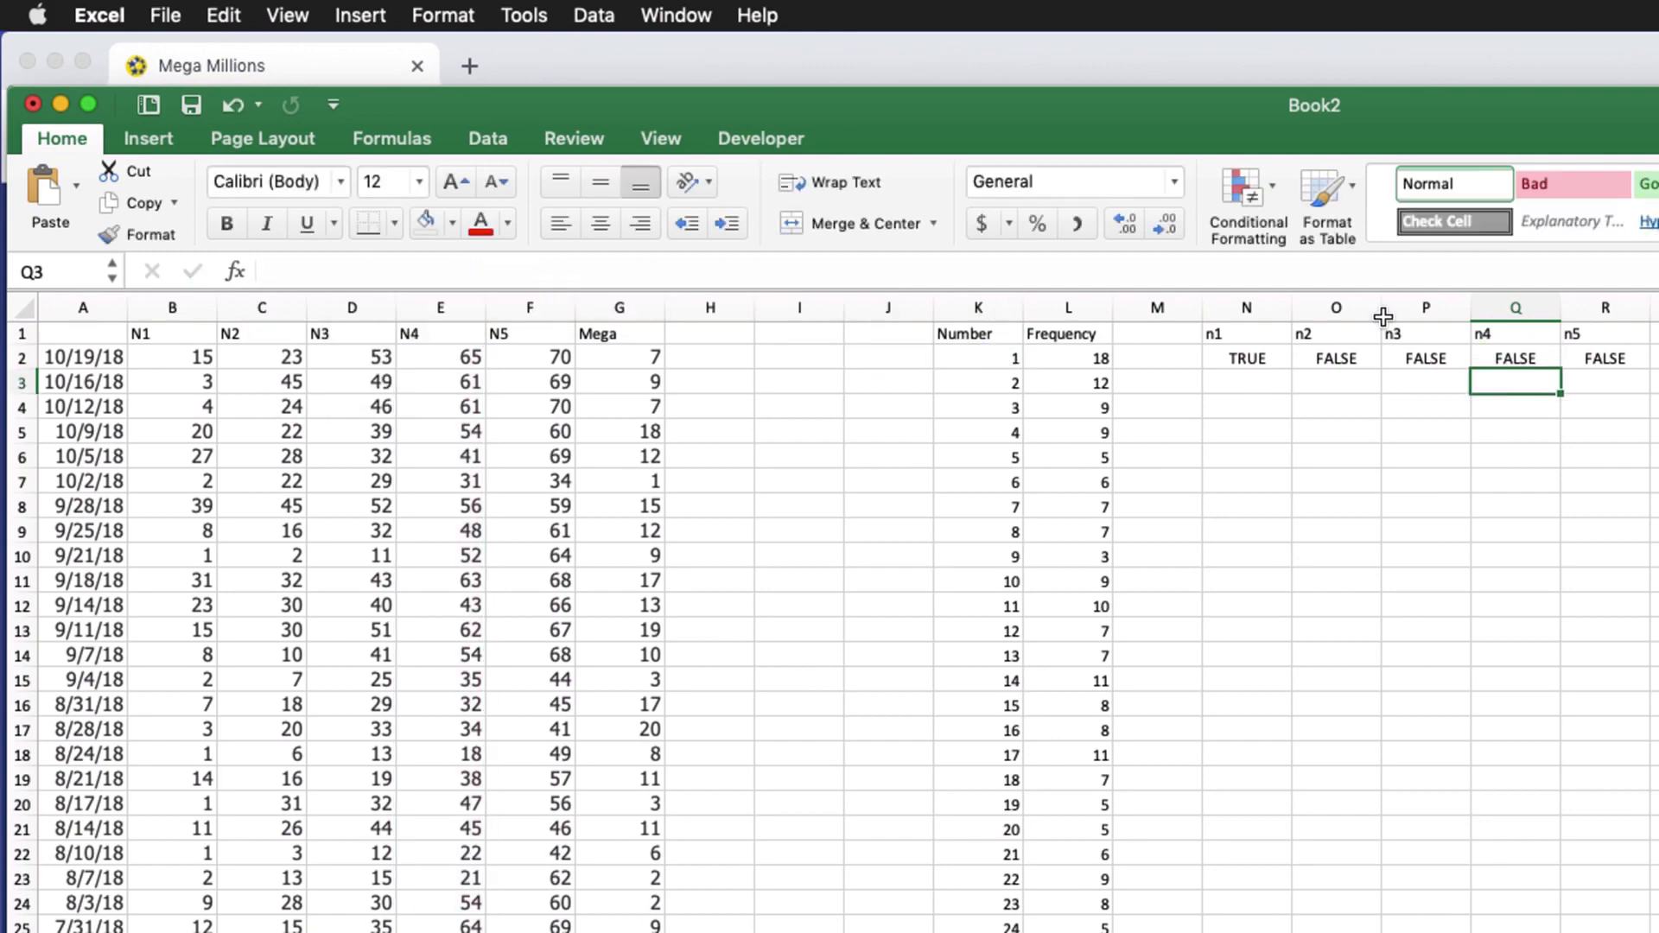
Change the VLOOKUP lookup value in R2's n5 formula to K2, keeping the range $F$2:$F$102
left_click(1592, 354)
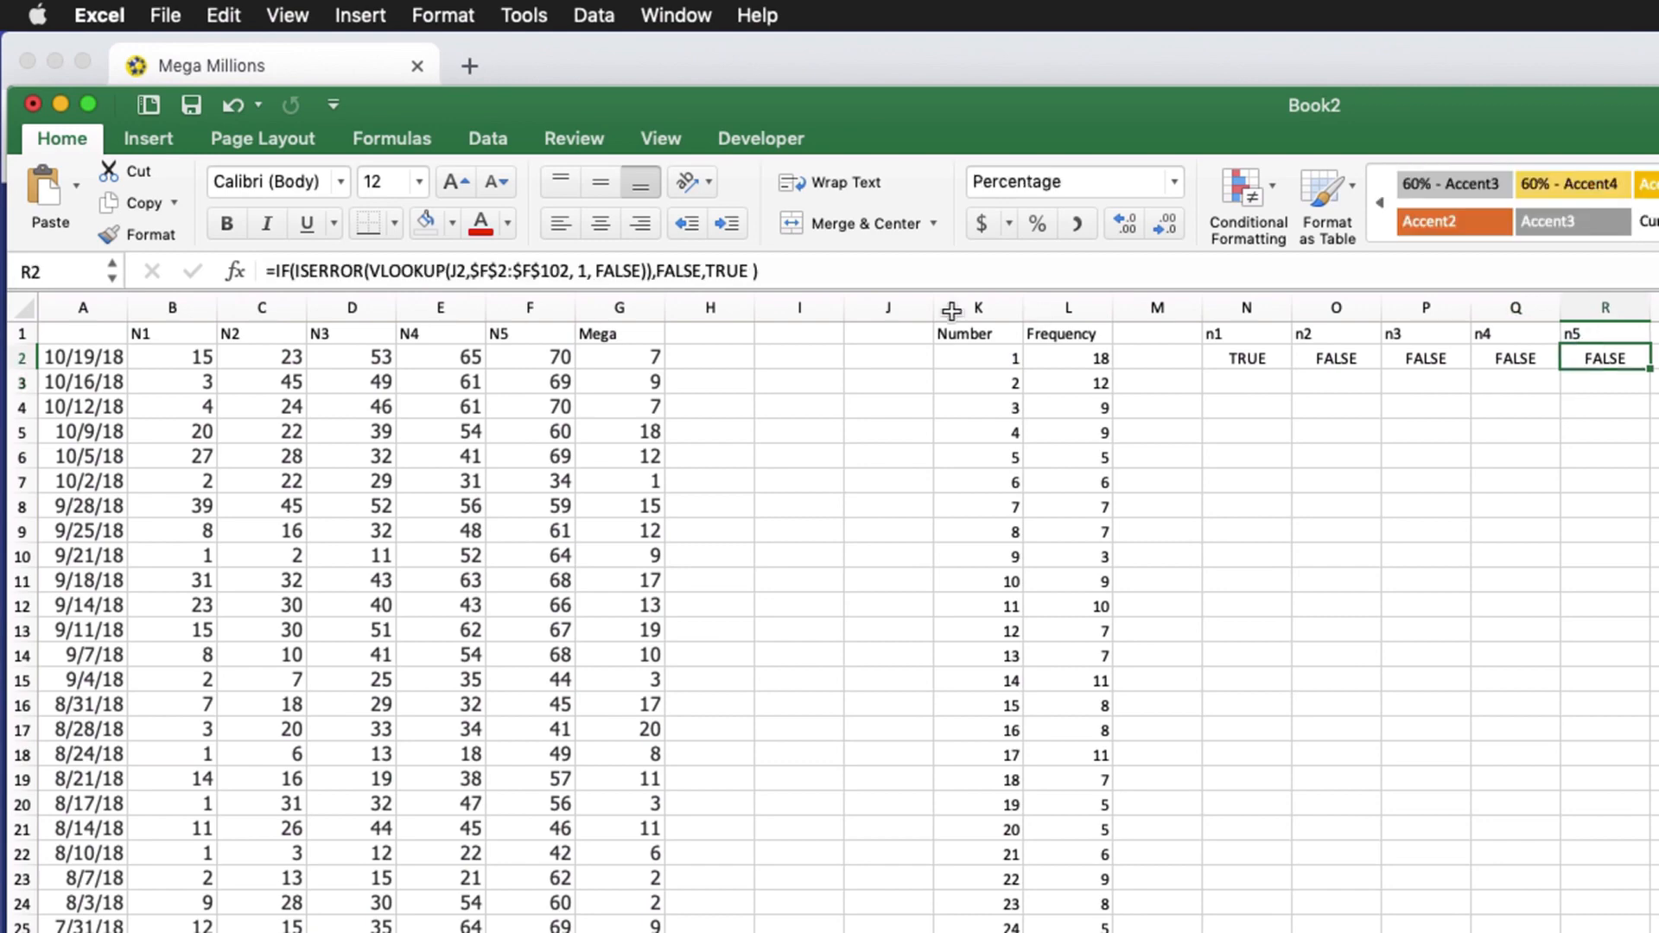
left_click(462, 268)
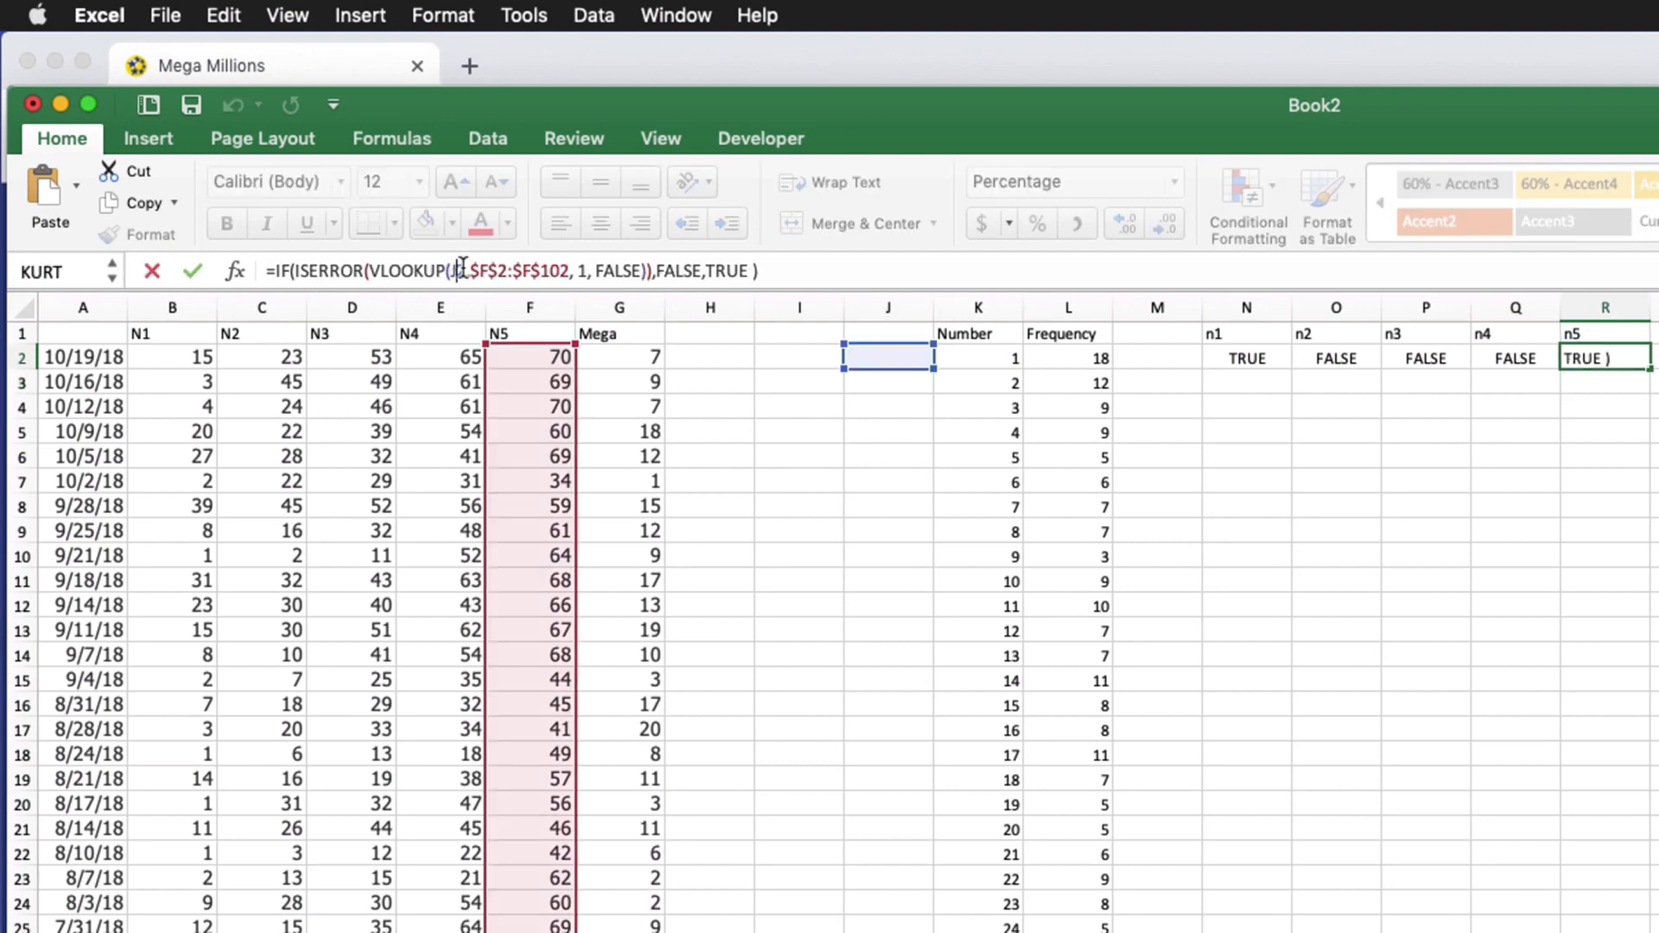
key("BackSpace")
type("k")
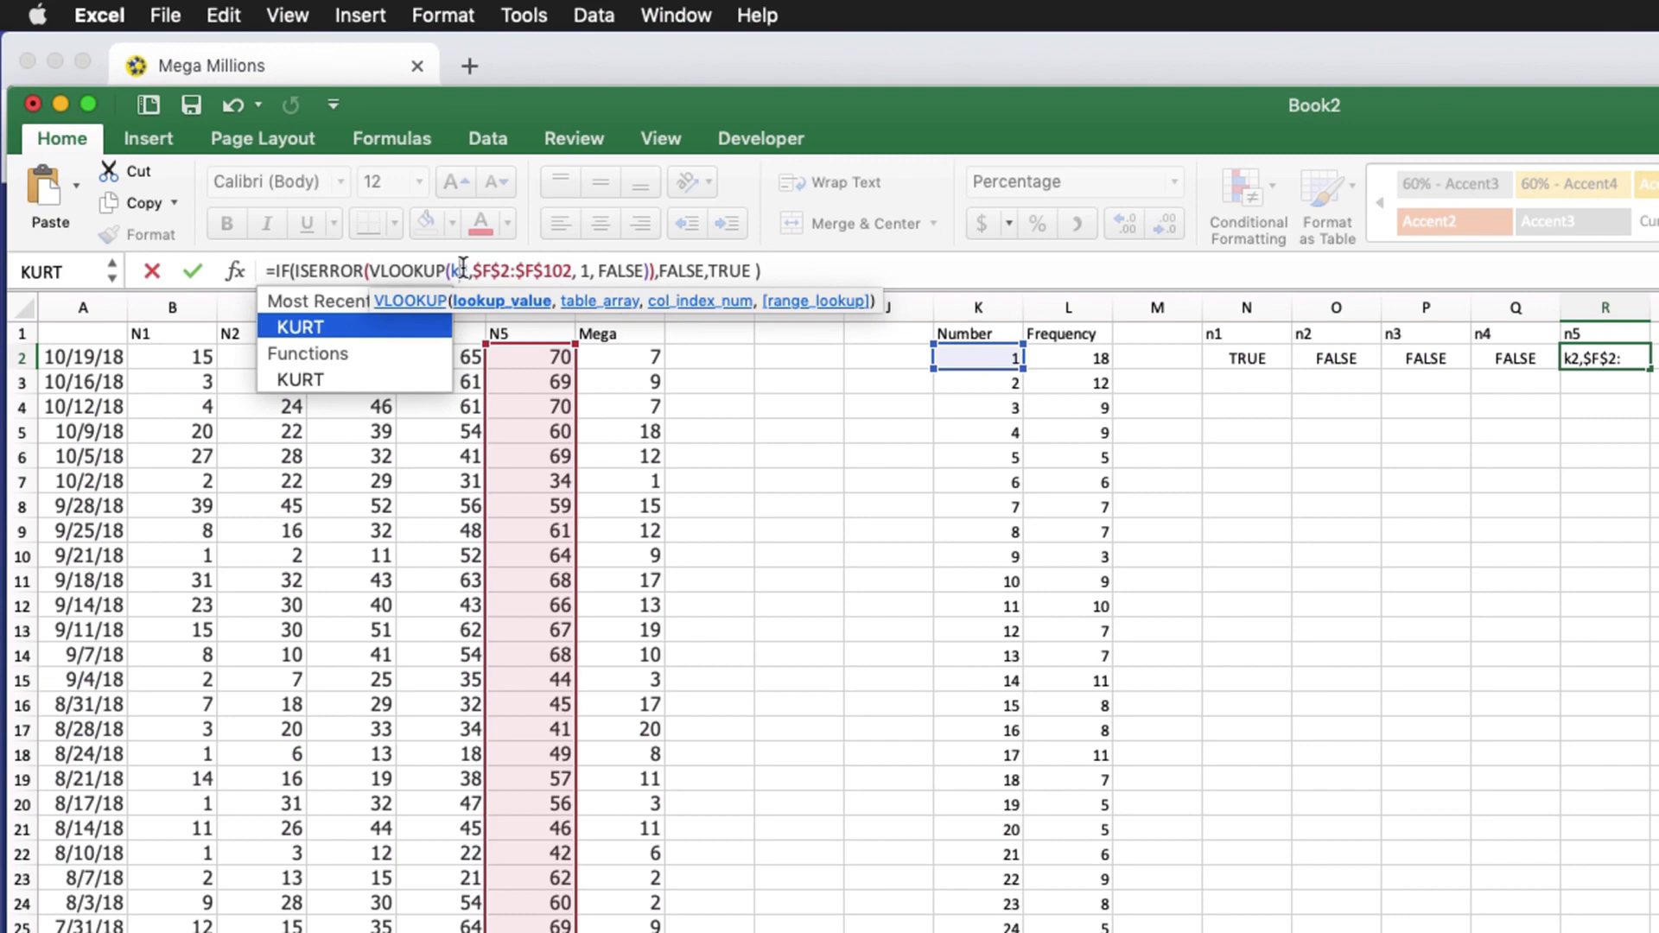
key("Return")
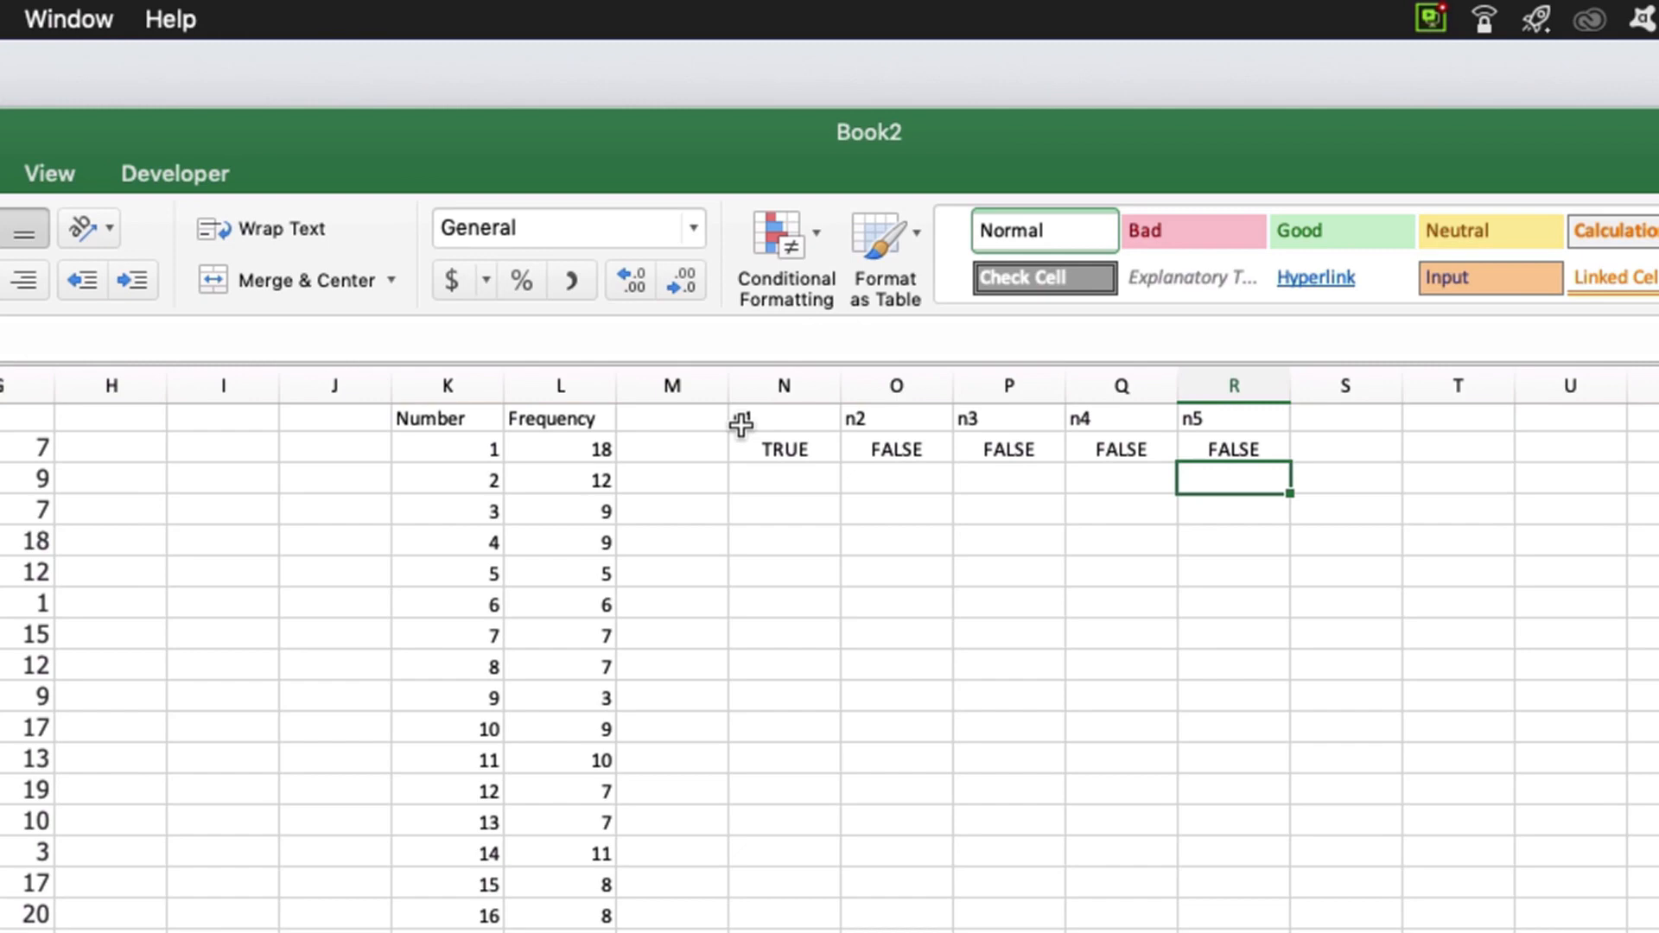
Fill the n1–n5 check formulas in N2:R2 down to row 71 so they cover every number up to 70
left_click_drag(742, 437, 1195, 438)
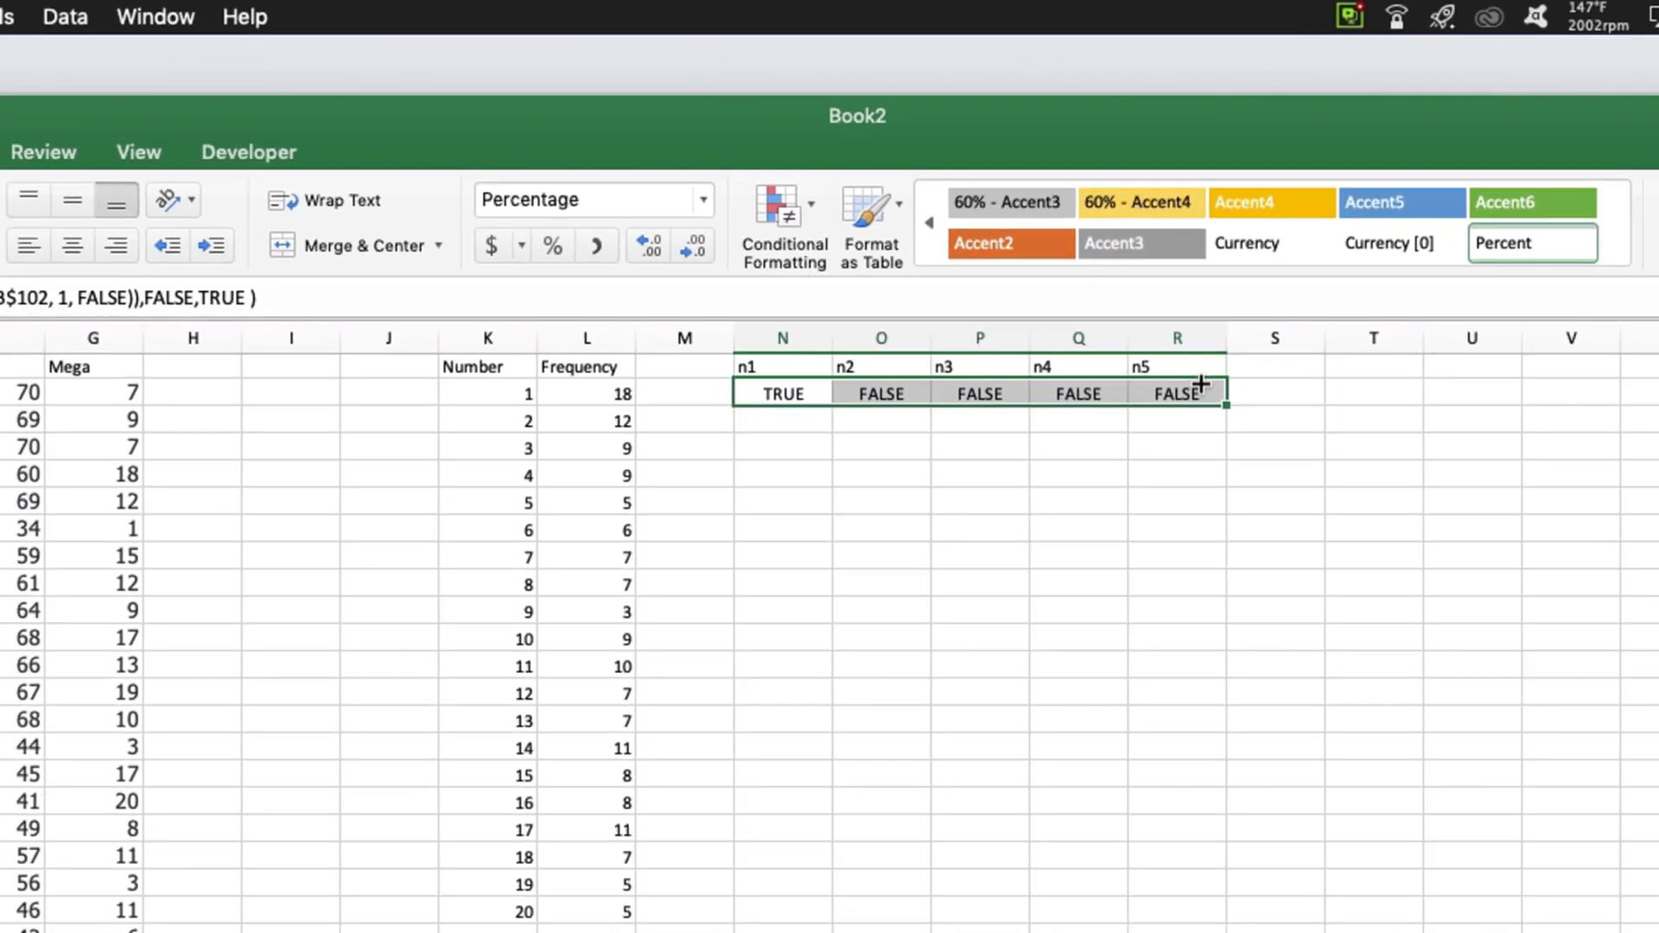
left_click_drag(1289, 463, 1008, 701)
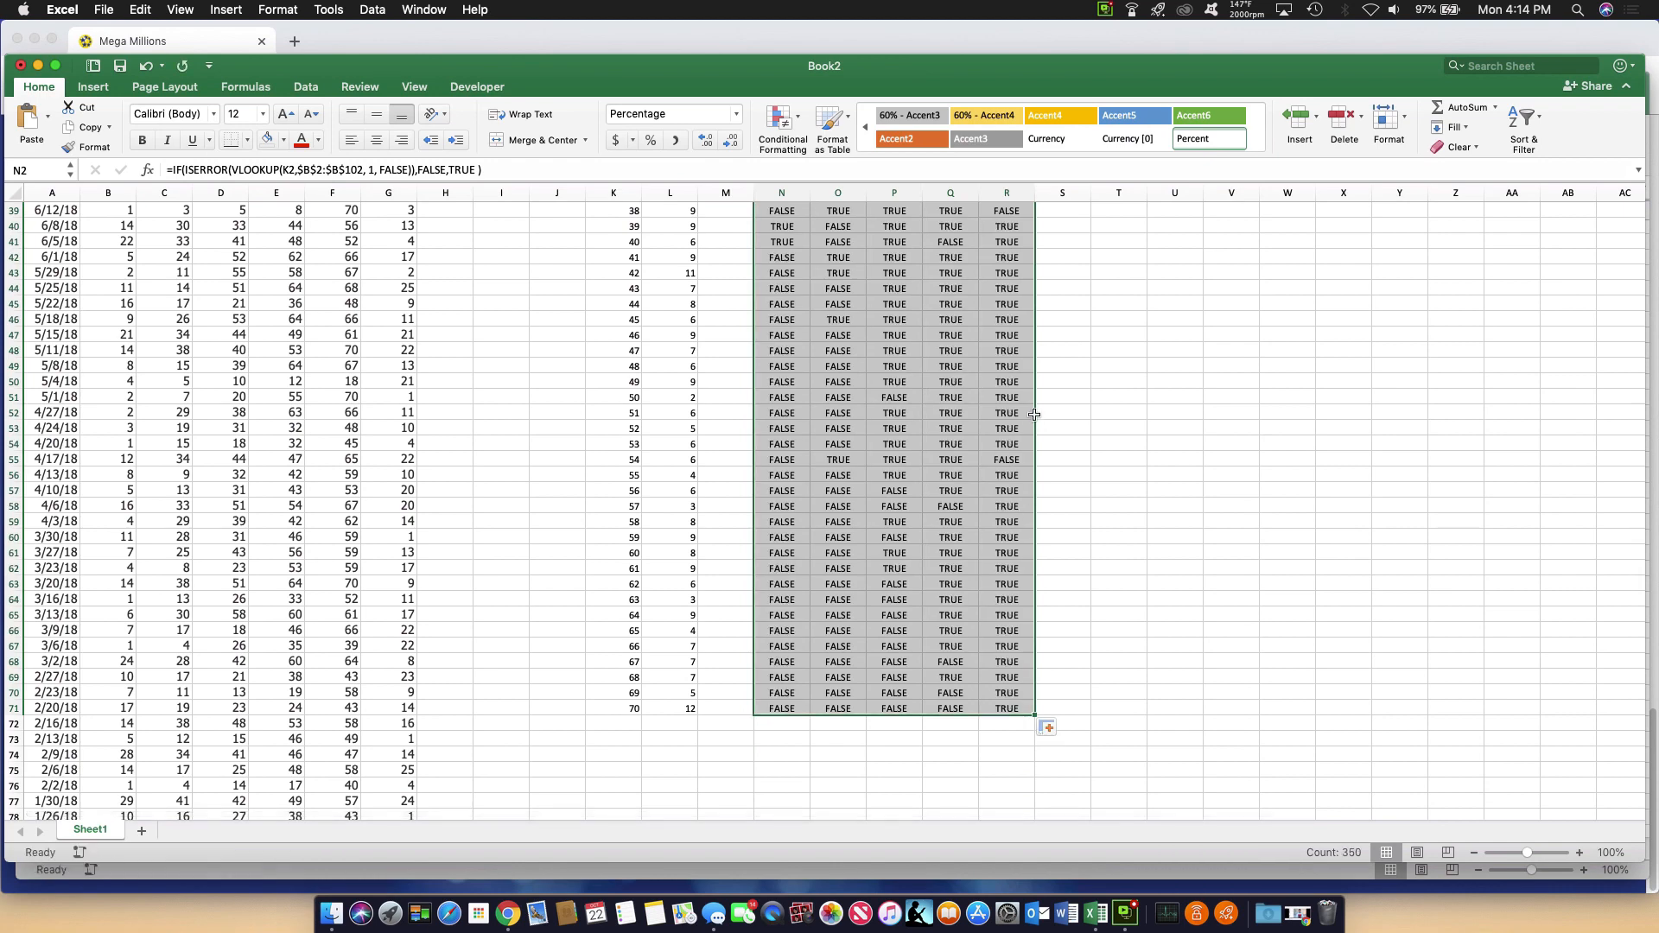
scroll(1034, 415, "up", 3)
scroll(1035, 415, "up", 6)
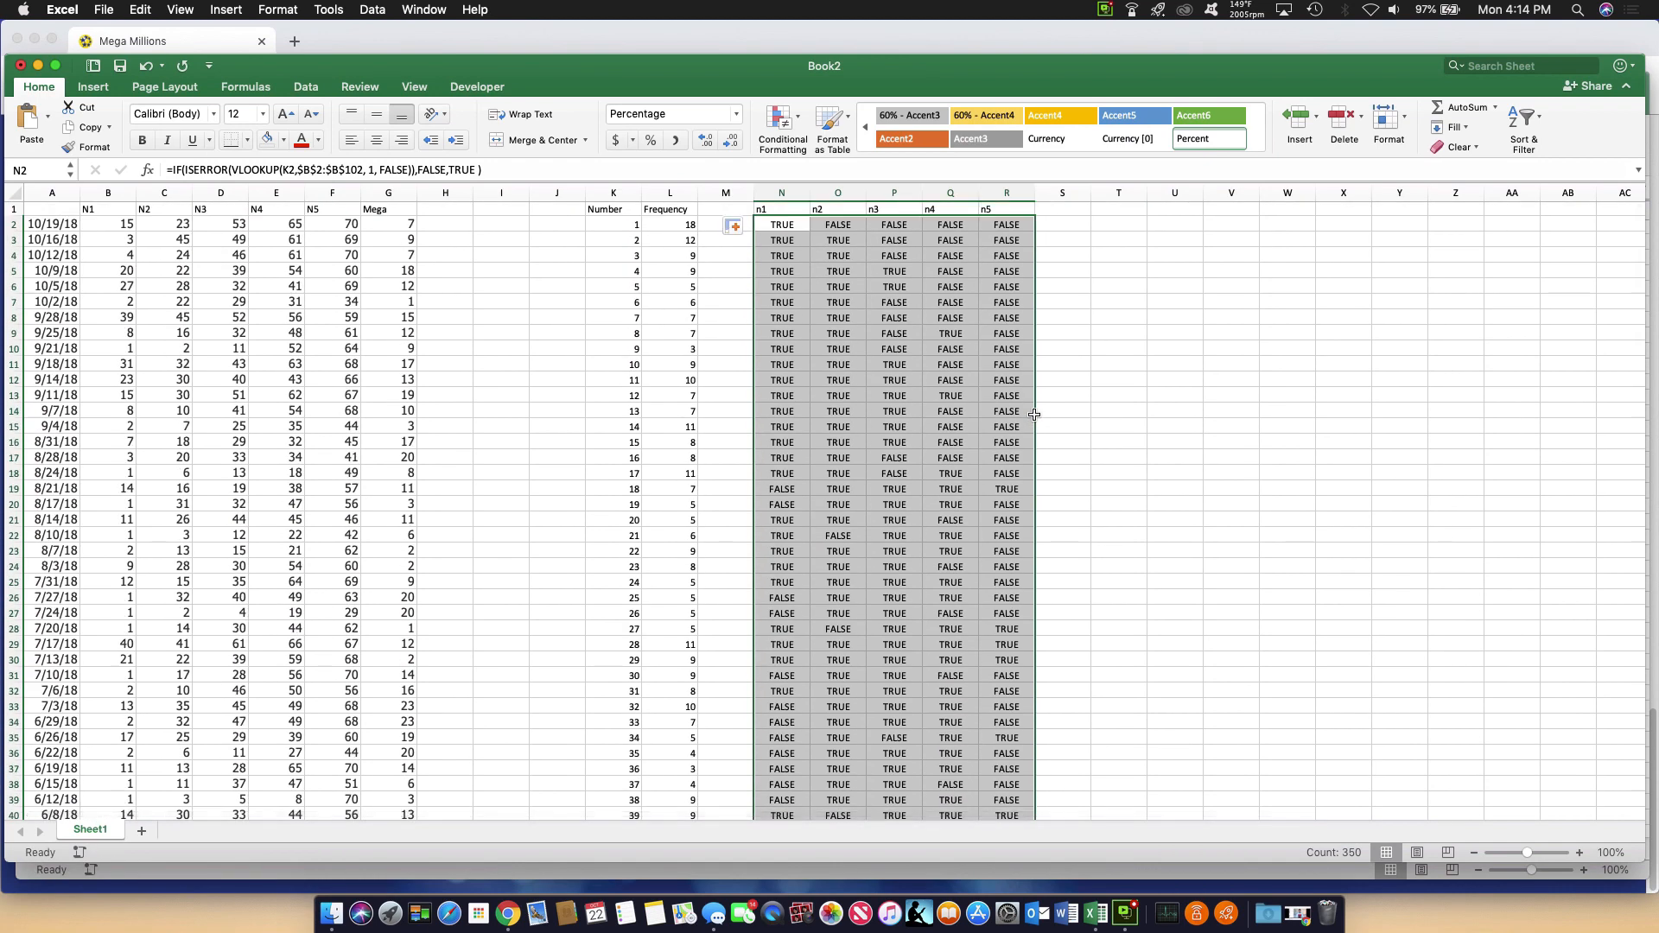
left_click(1041, 241)
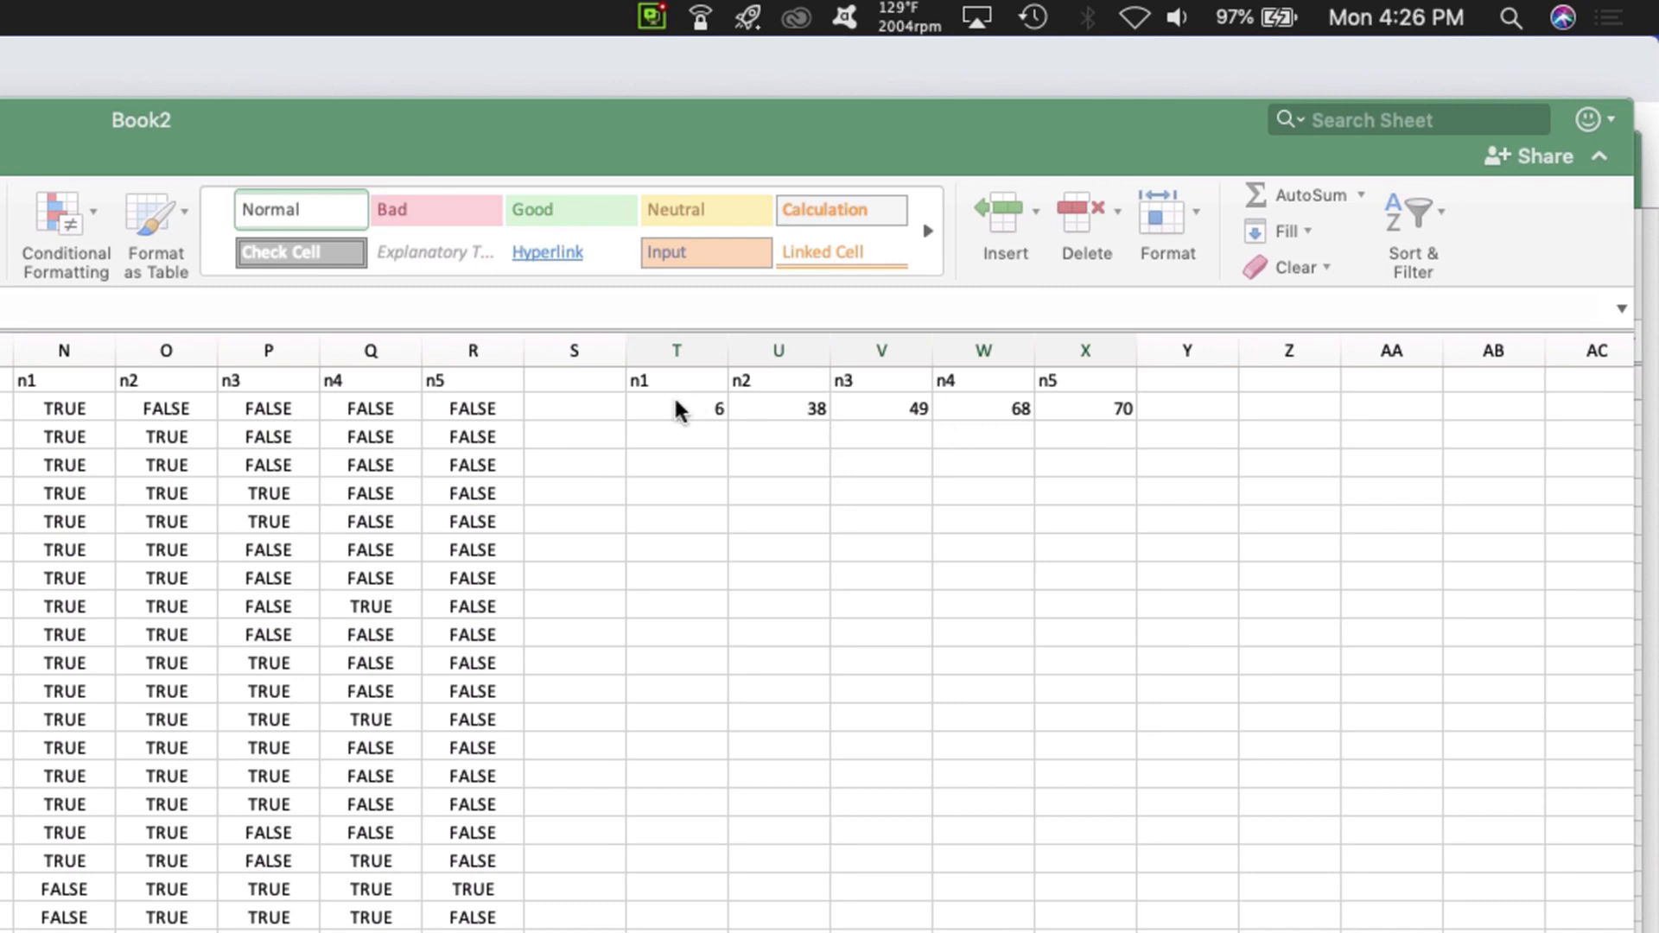
Examine T2's CHOOSE and RANDBETWEEN formula argument by argument and review the generated picks in T2:X2
left_click(673, 405)
left_click(672, 404)
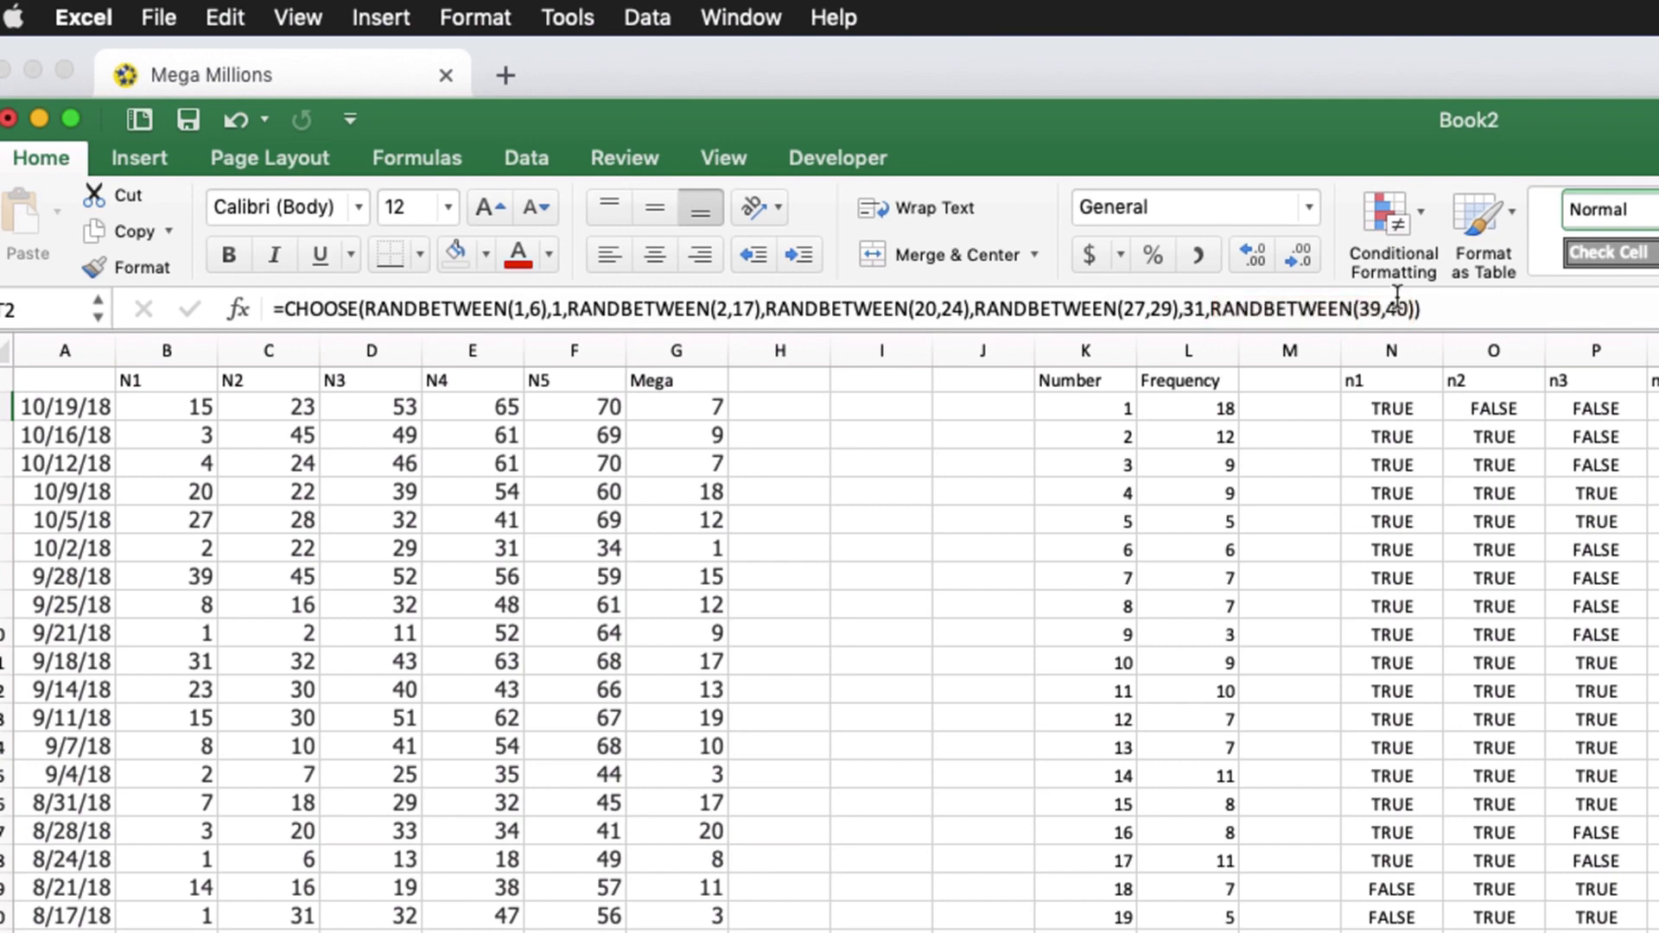
double_click(556, 308)
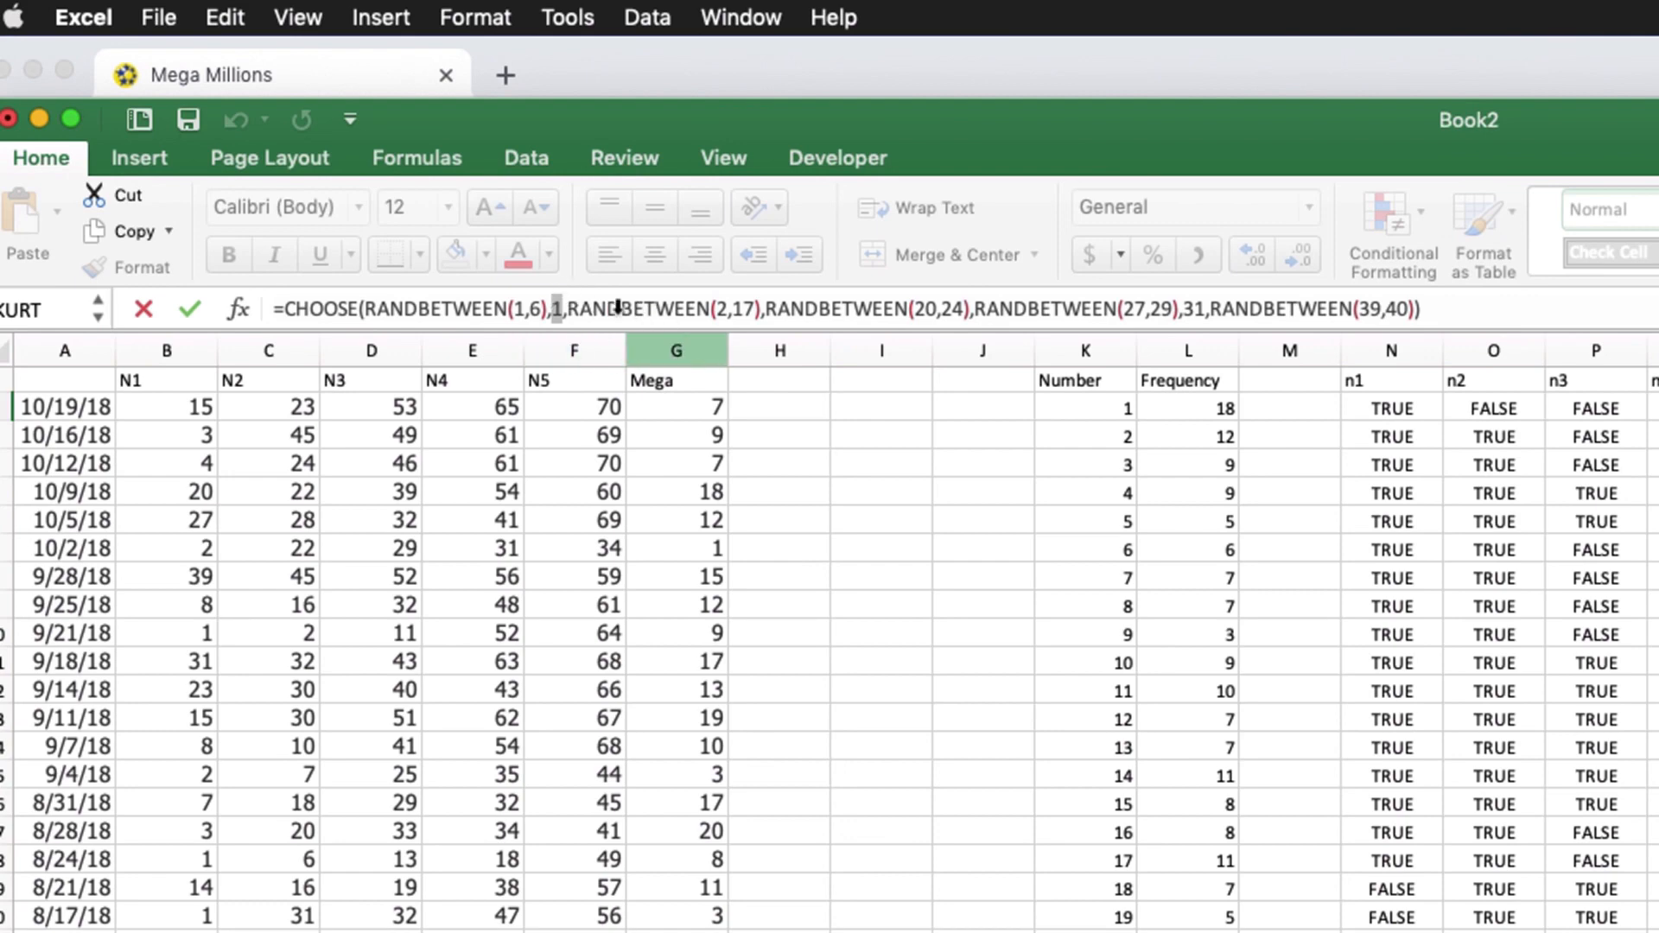
left_click(557, 294)
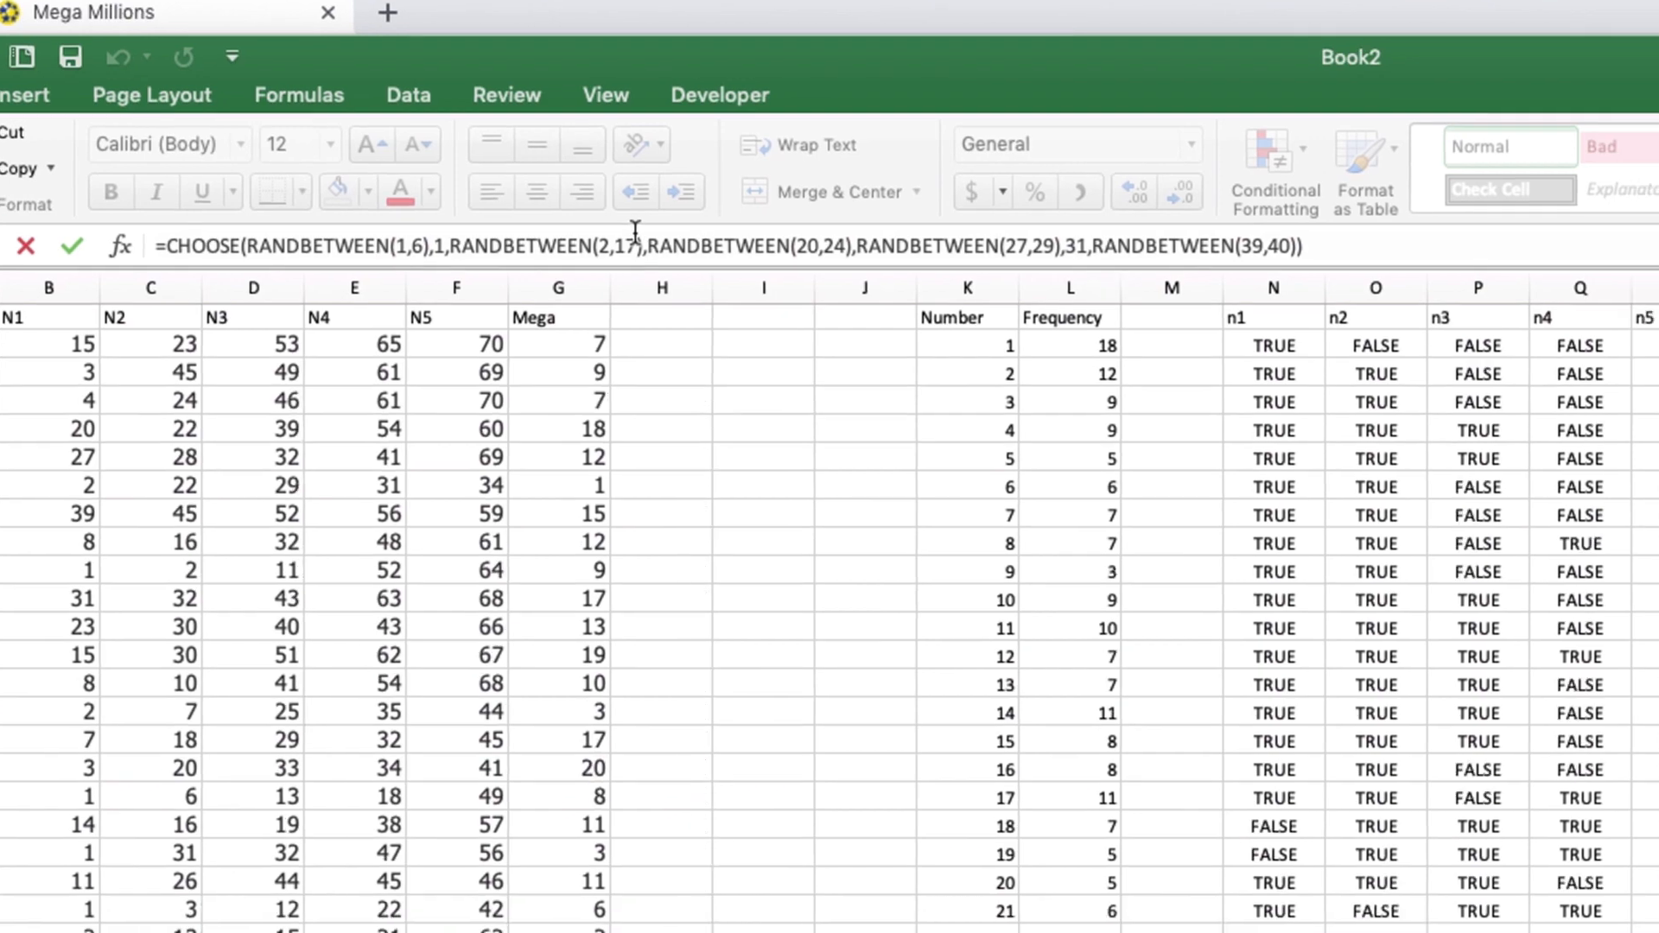
key("Return")
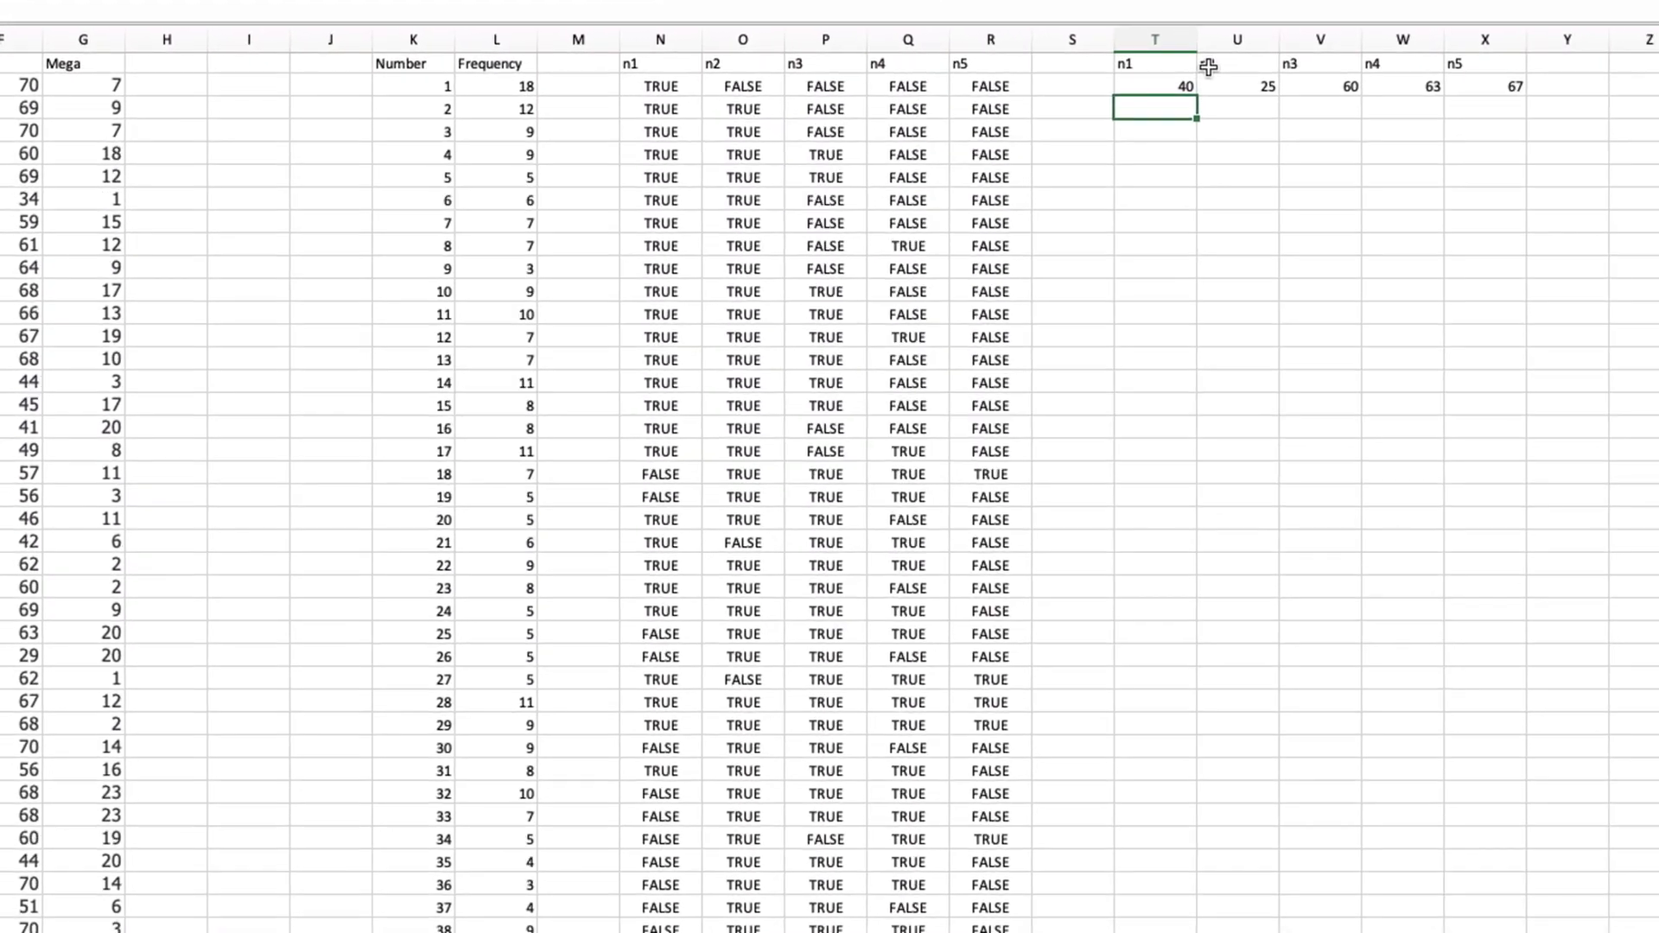
left_click(1499, 102)
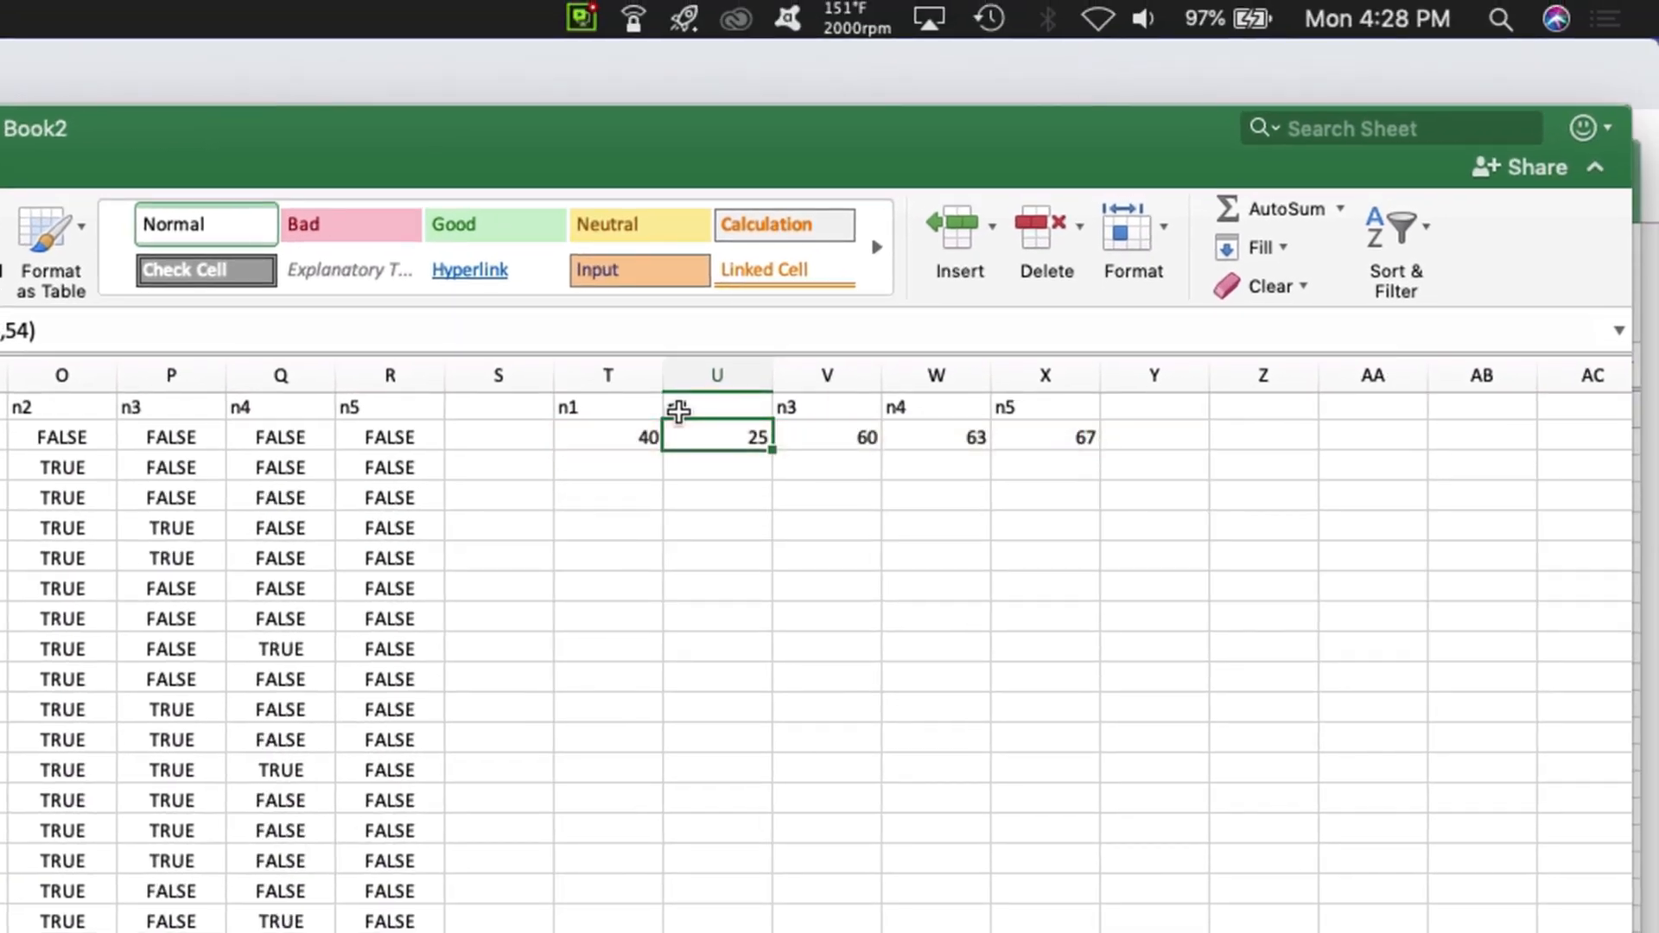
left_click_drag(575, 411, 1050, 404)
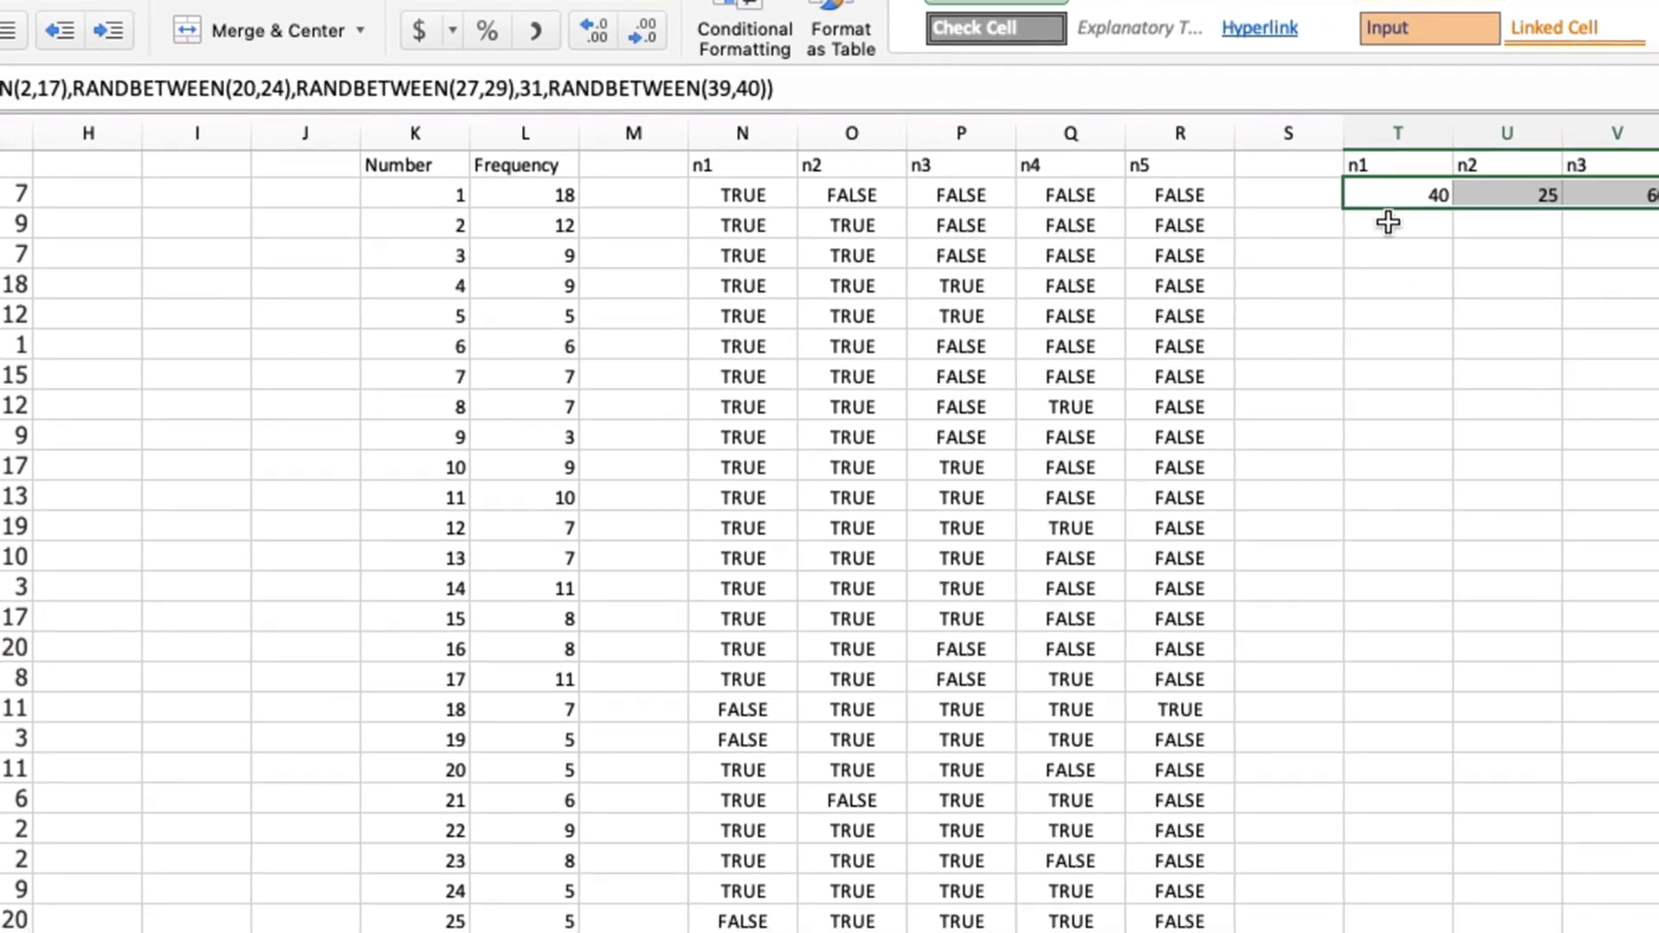
left_click(1388, 222)
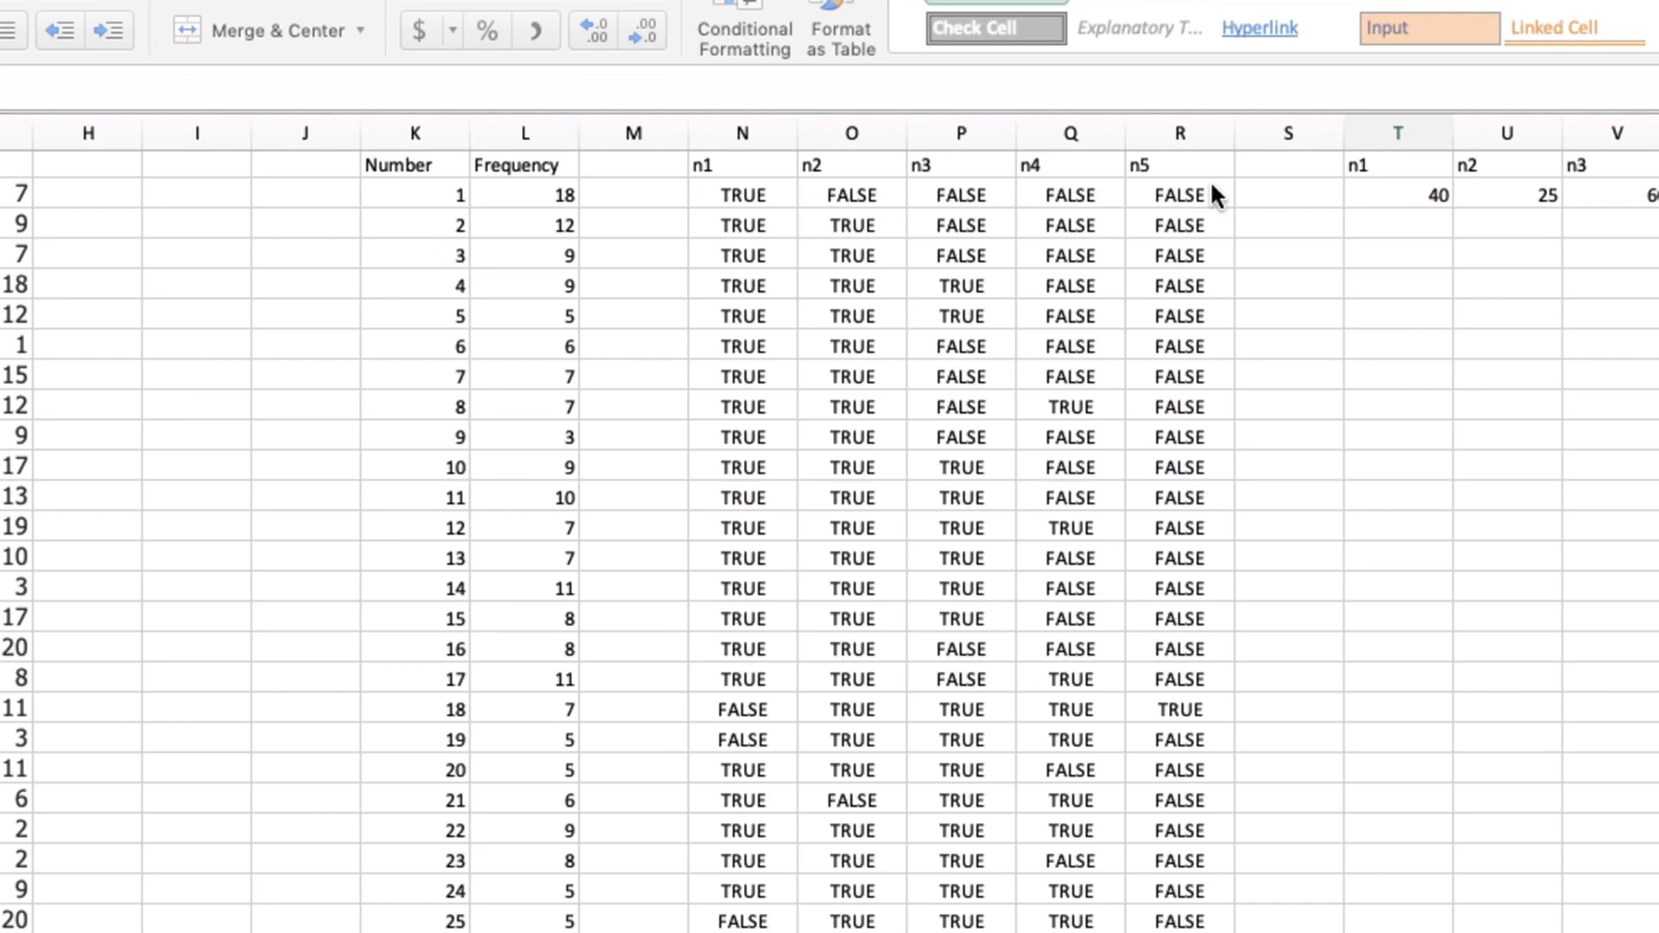
left_click(1399, 183)
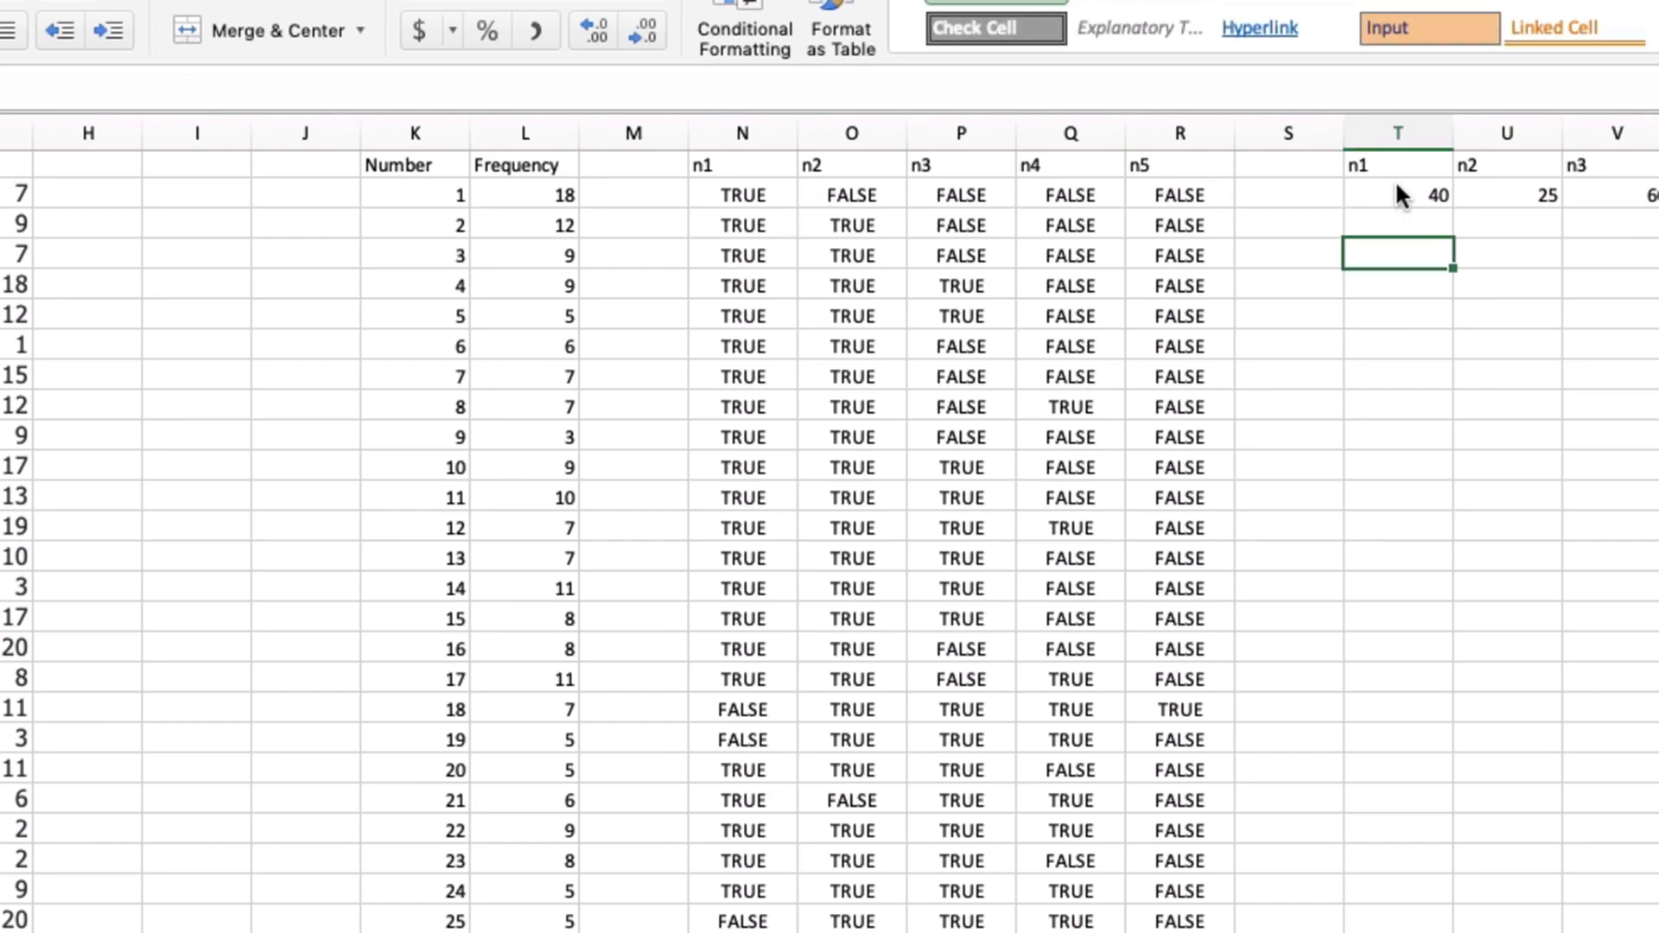
left_click(1400, 190)
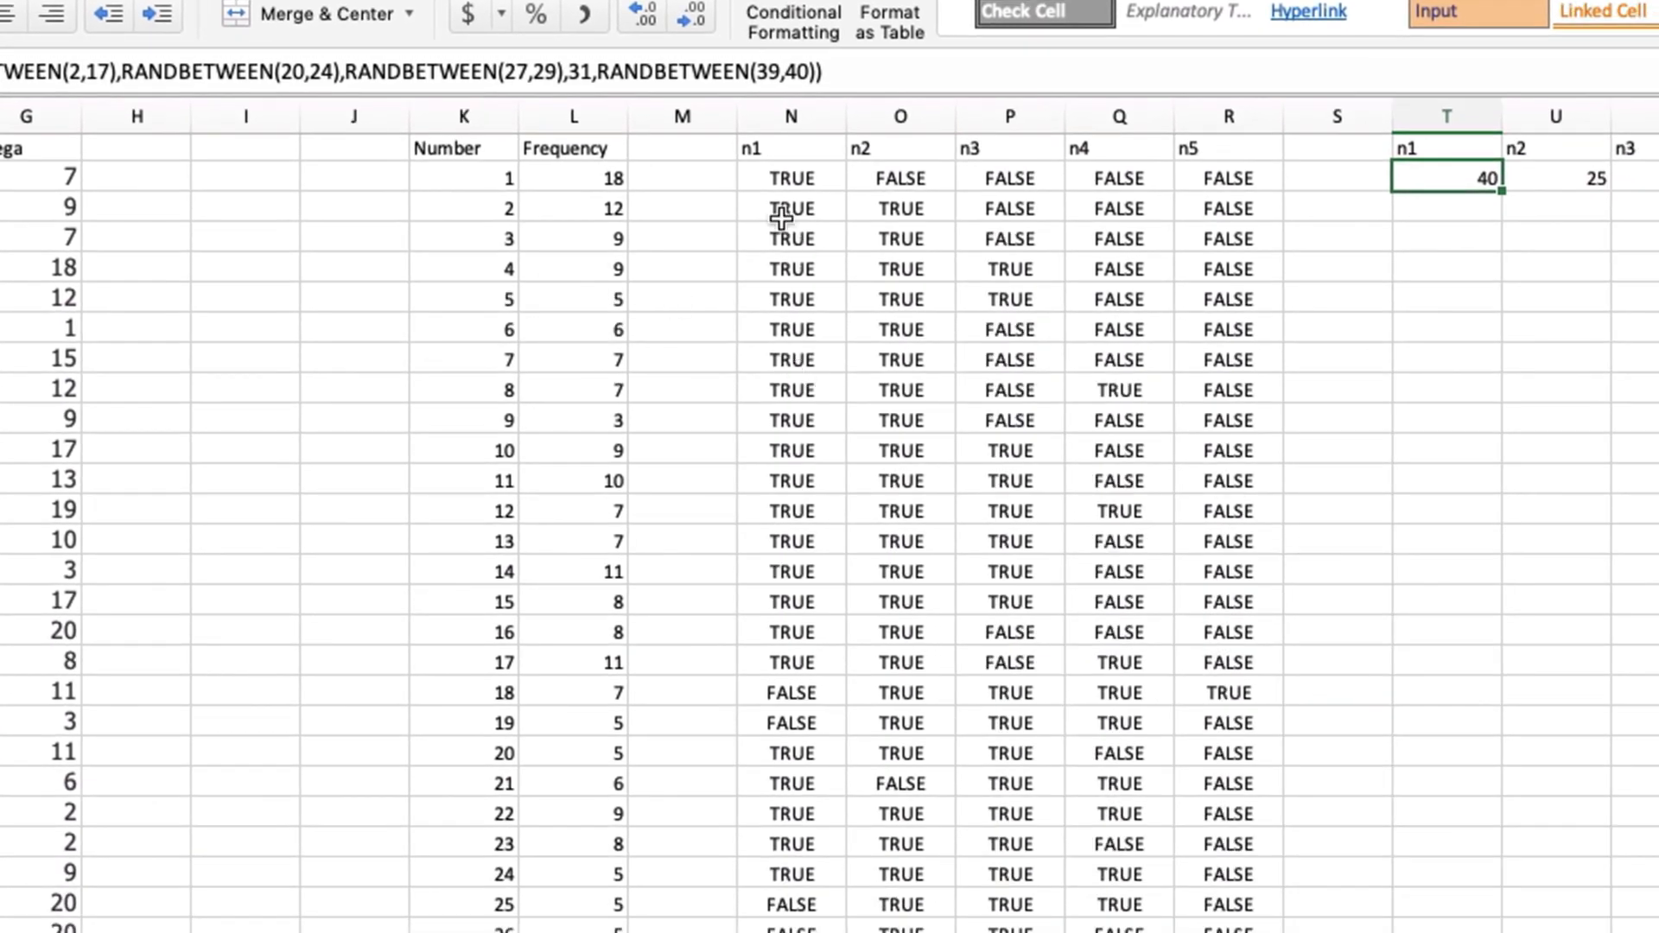
Shade the consecutive TRUE cells in the n1 column for numbers 2 to 17 (N3:N18) with a light lavender fill
left_click(772, 195)
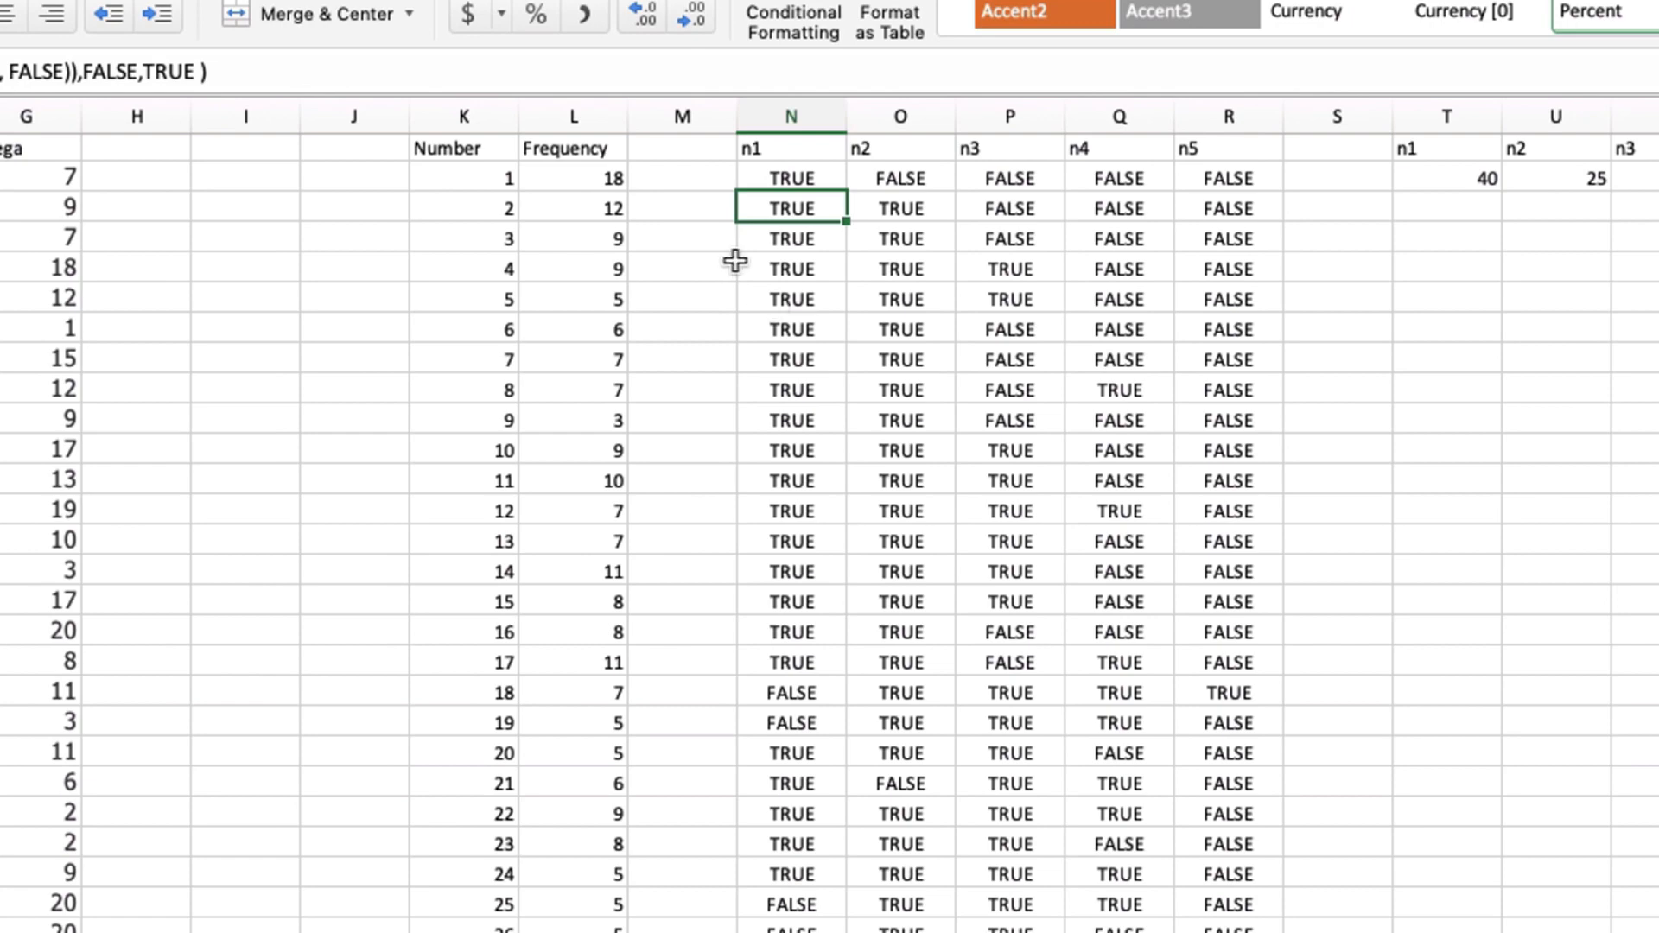
left_click(746, 635, "shift")
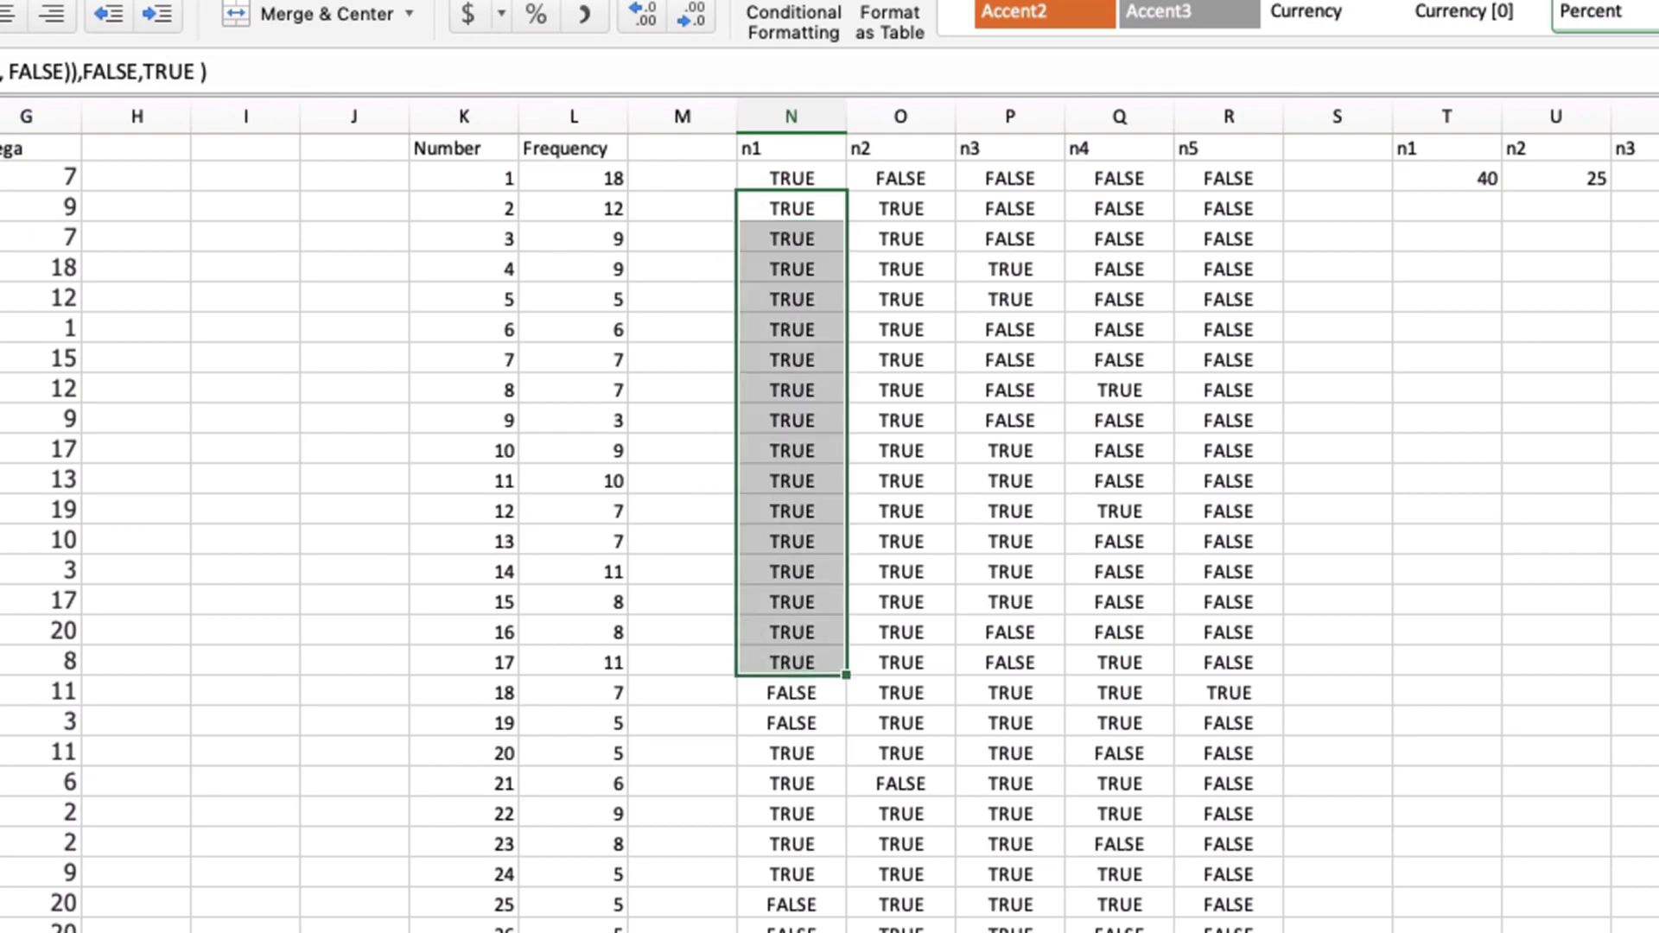
left_click(0, 15)
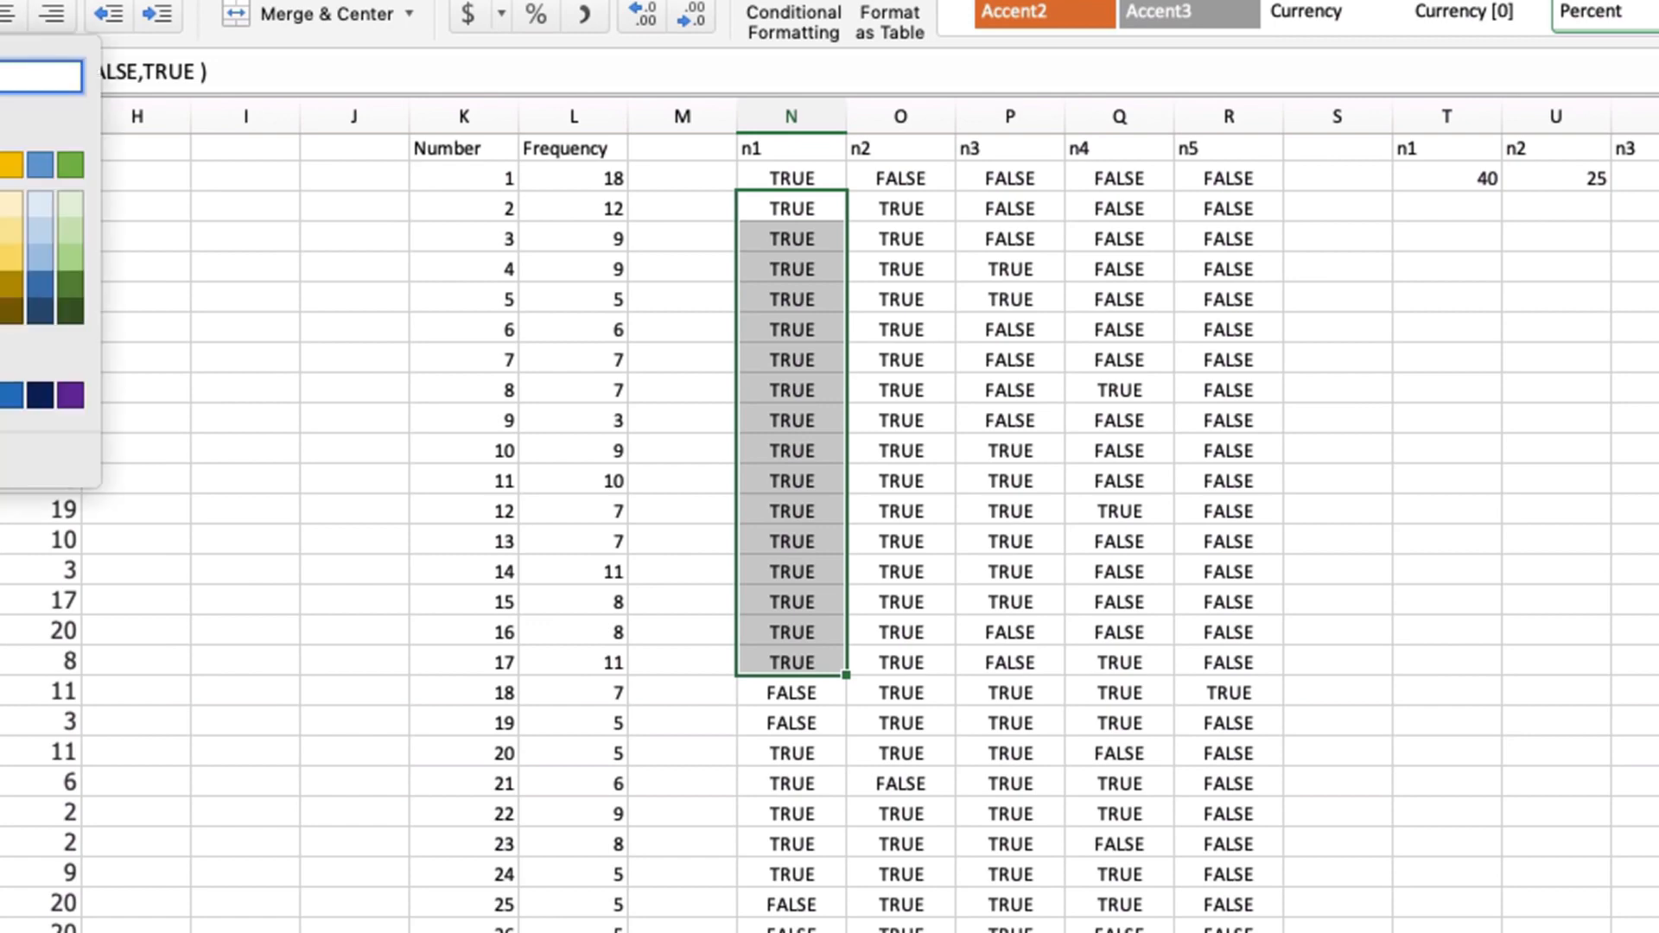
left_click(0, 204)
left_click(941, 586)
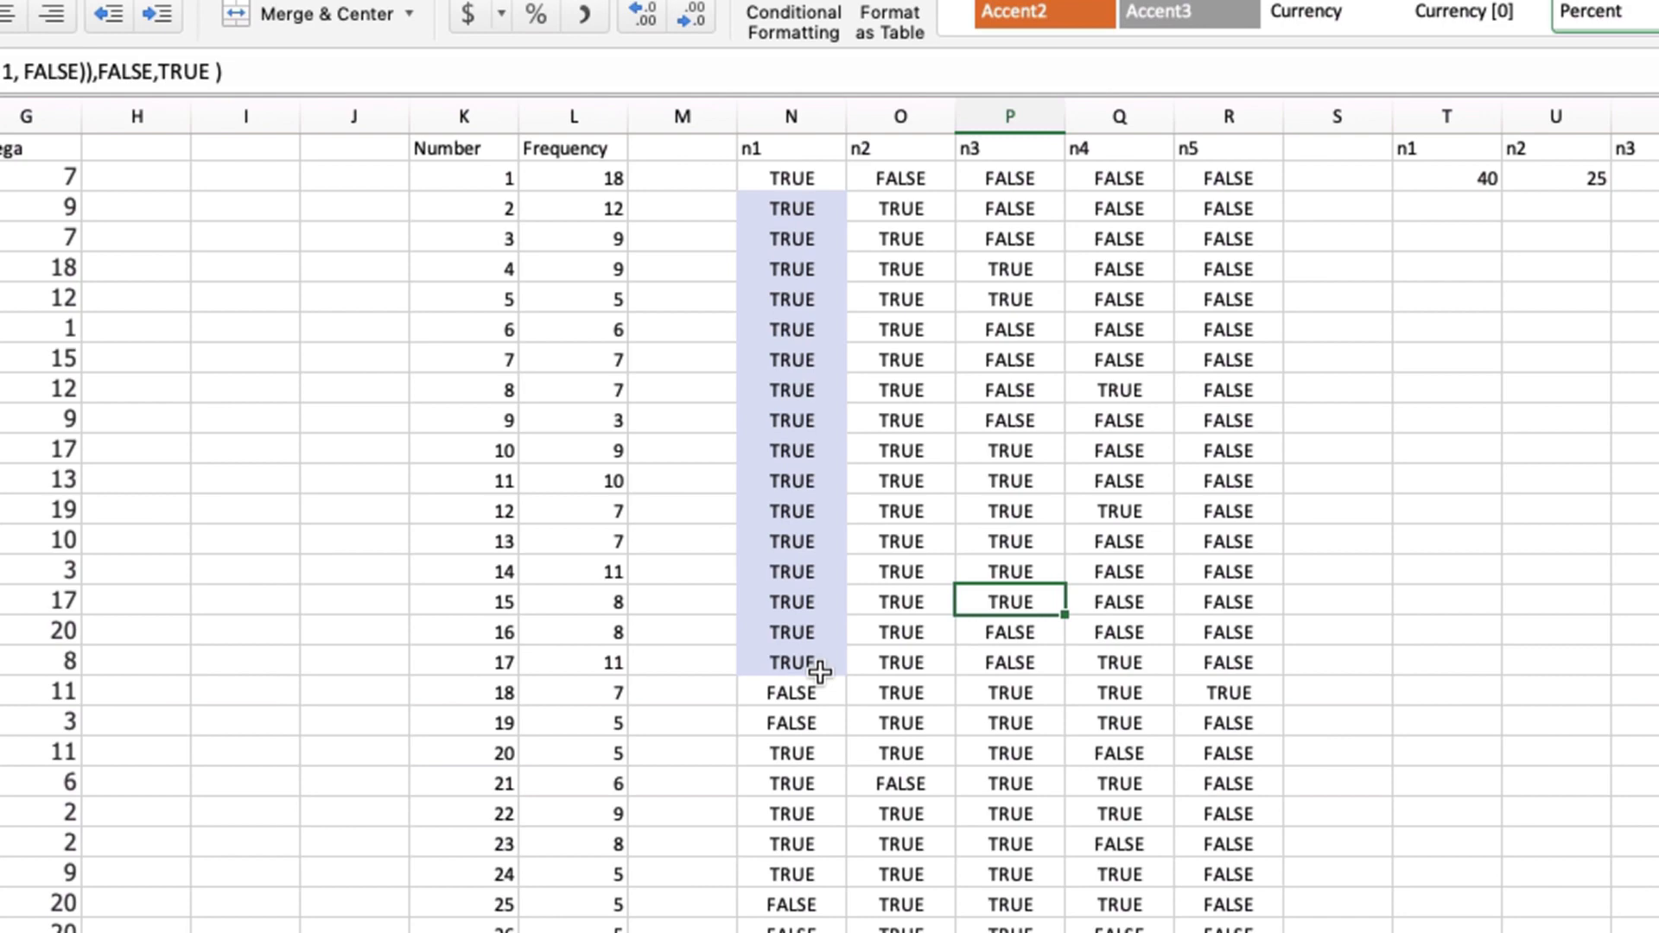
Apply the same light lavender fill to the n1 TRUE cells for numbers 20 to 24 (N21:N25)
scroll(819, 671, "down", 1)
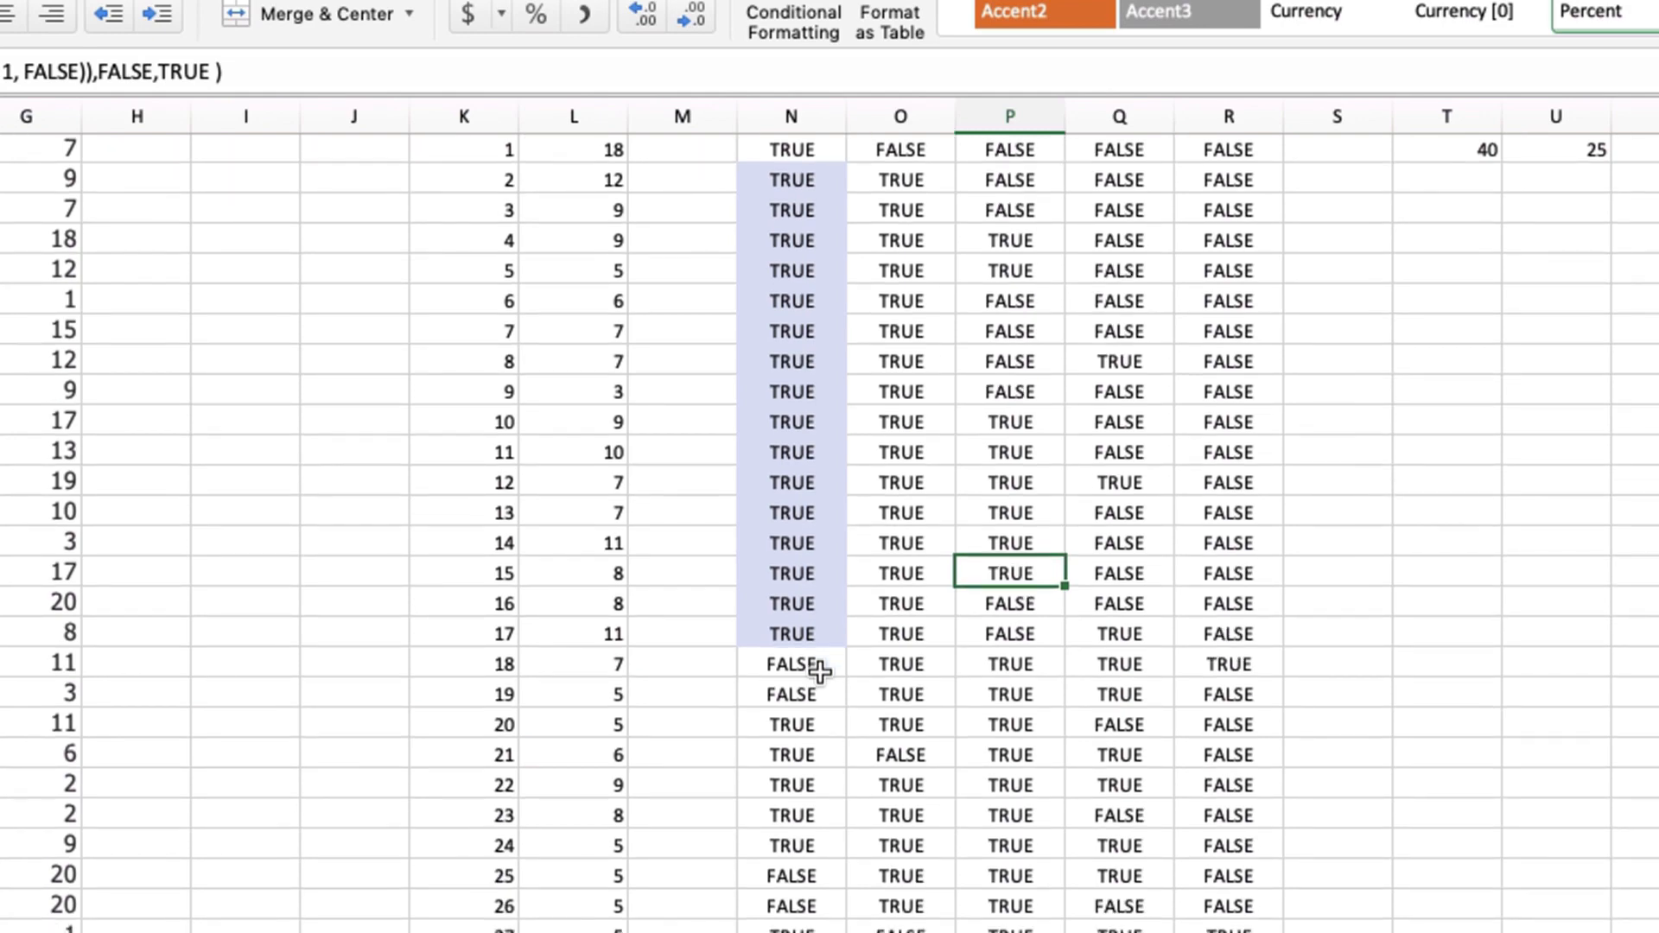
scroll(819, 671, "down", 3)
scroll(819, 671, "up", 1)
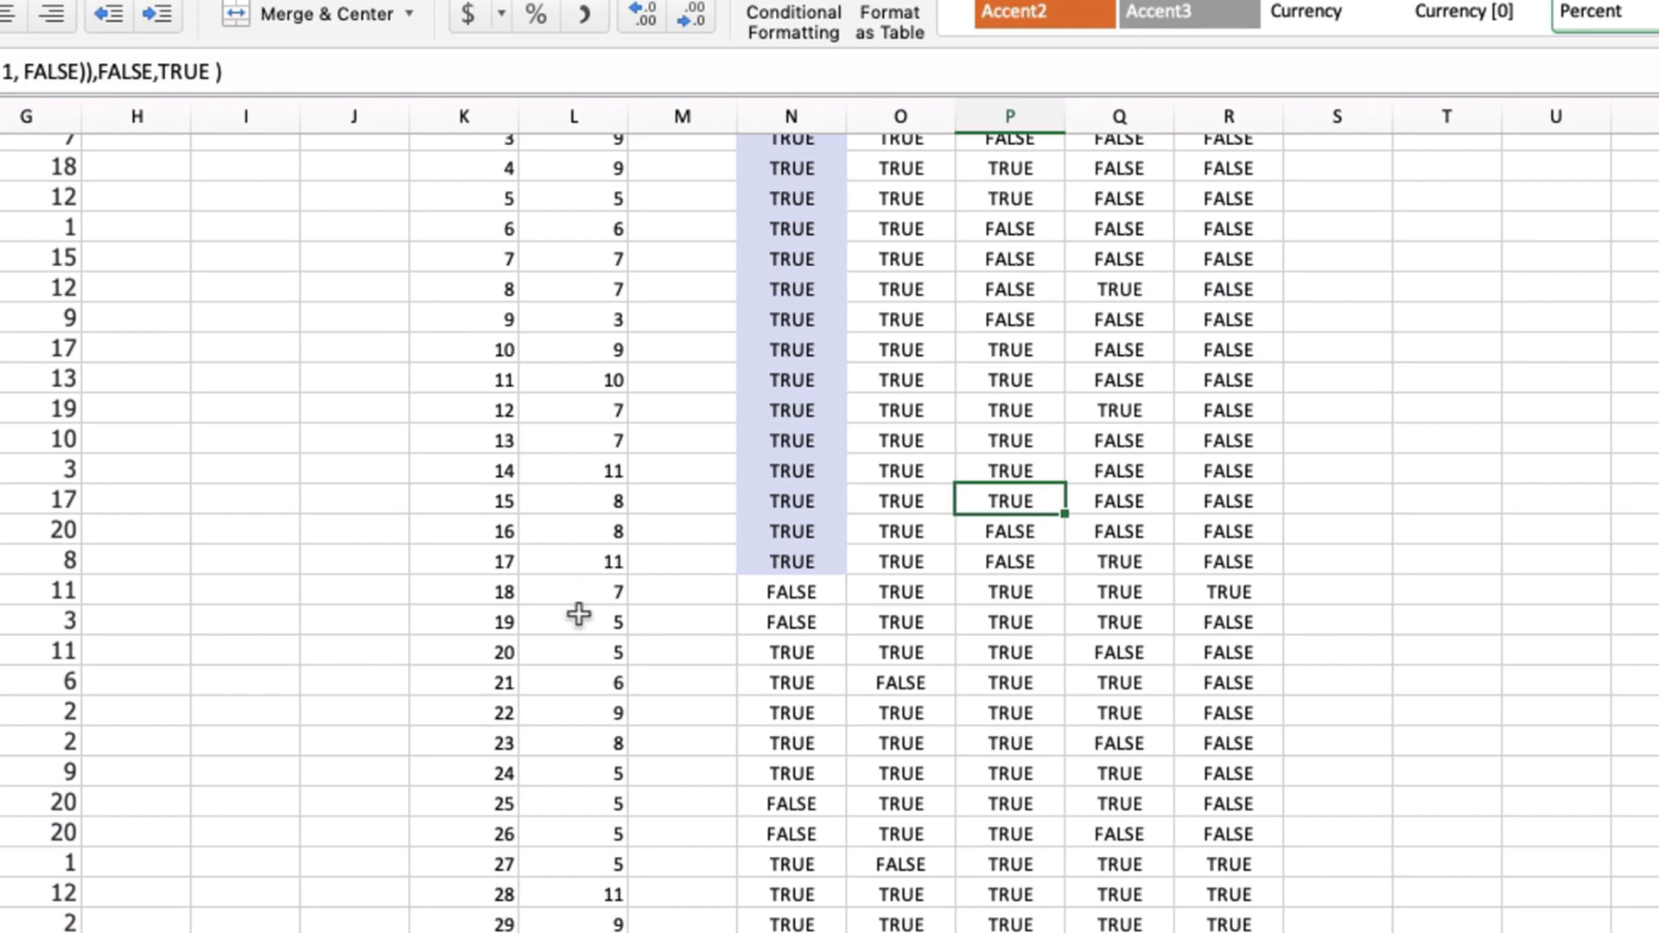
scroll(769, 563, "up", 3)
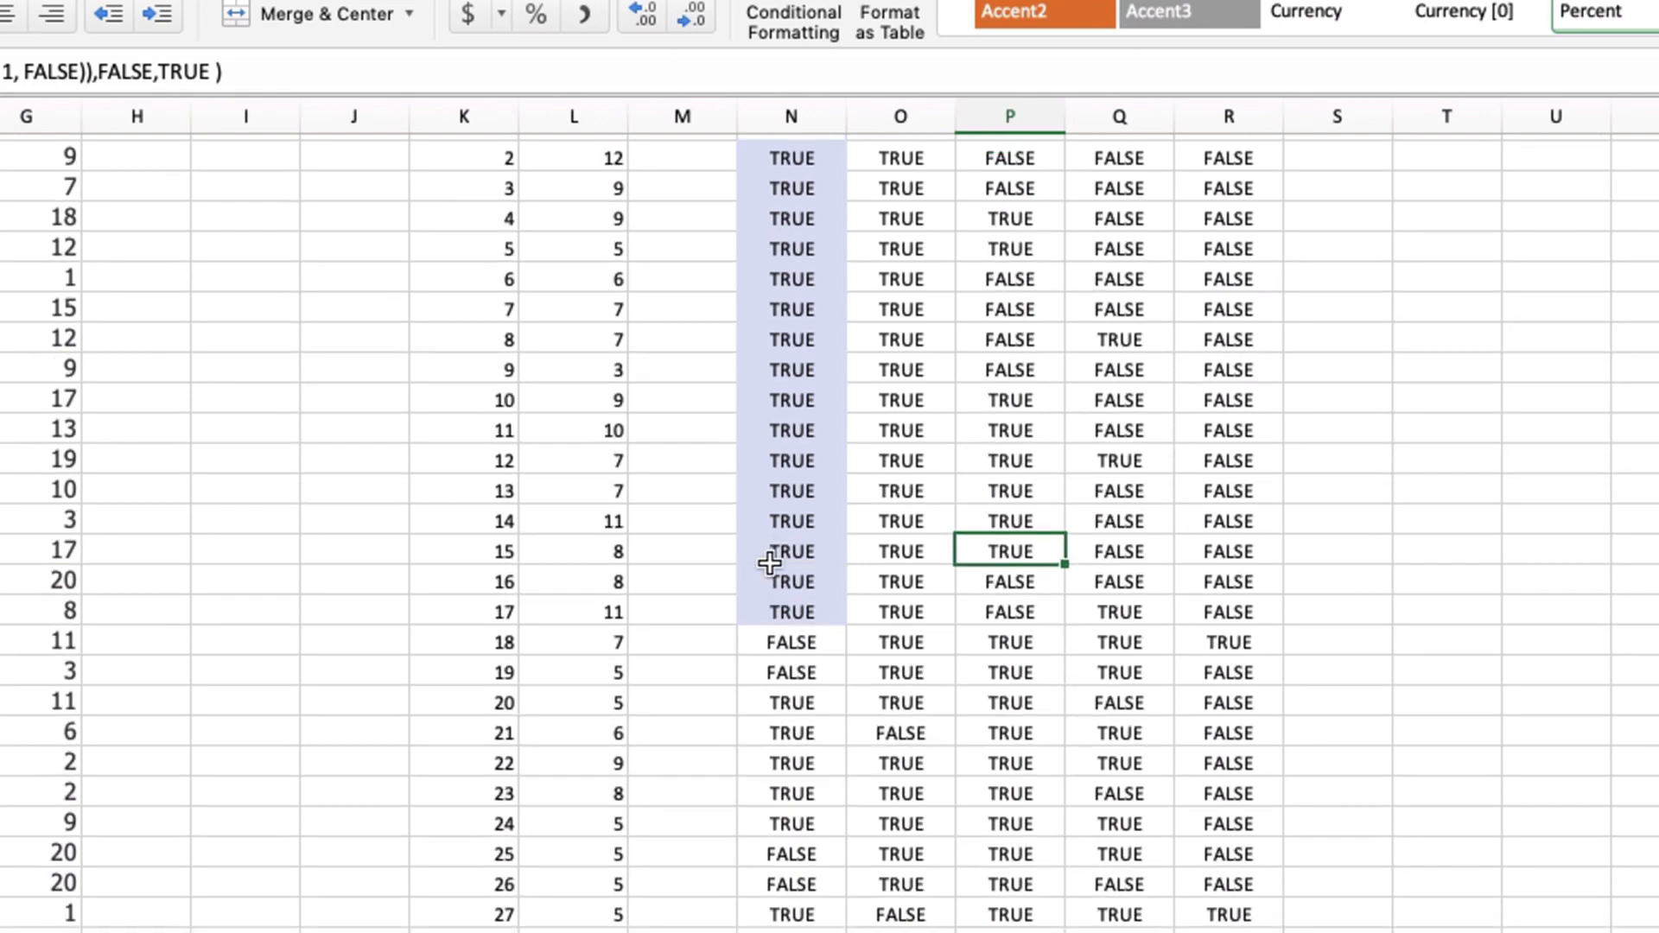
scroll(769, 563, "down", 4)
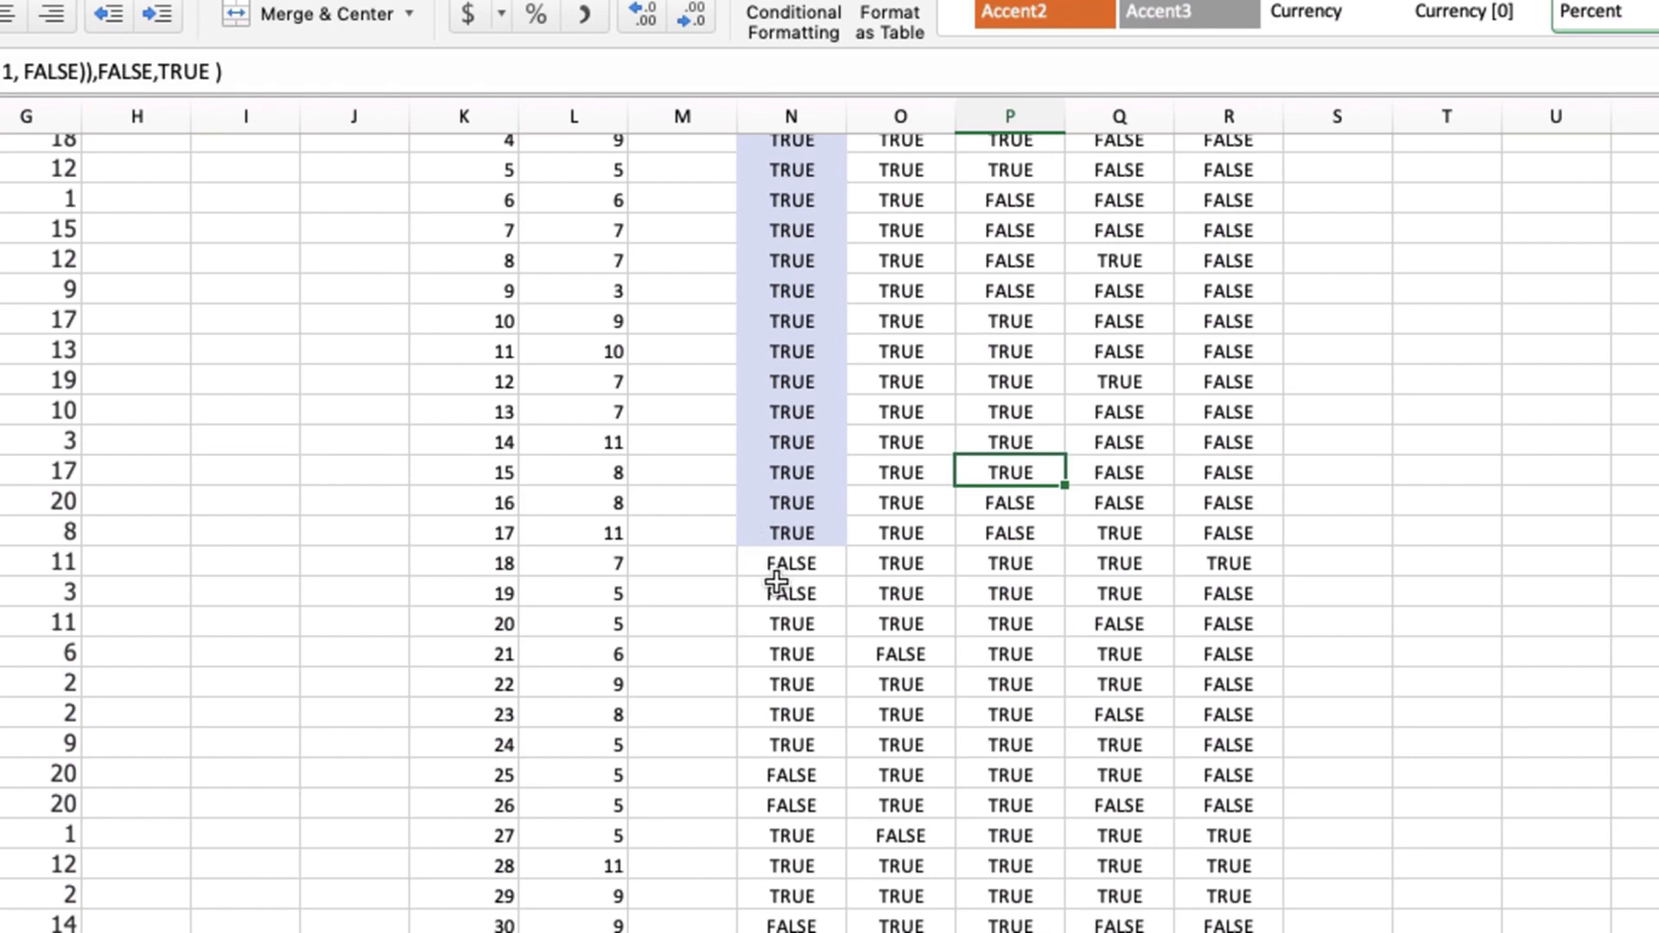
left_click_drag(769, 610, 765, 715)
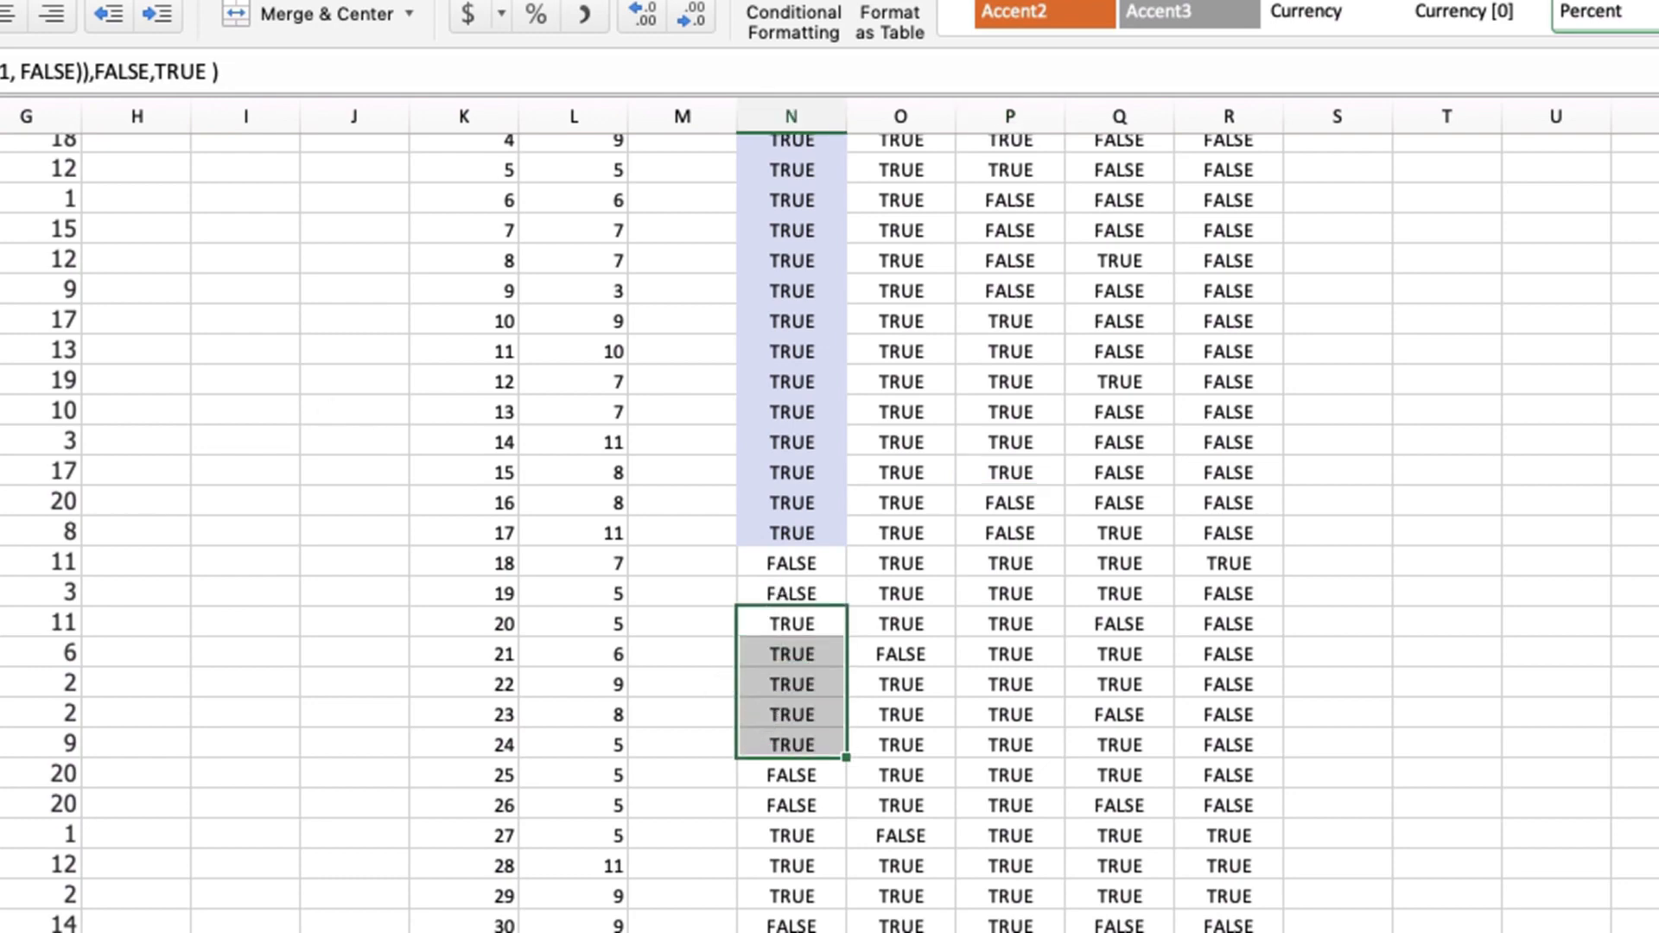
left_click(0, 14)
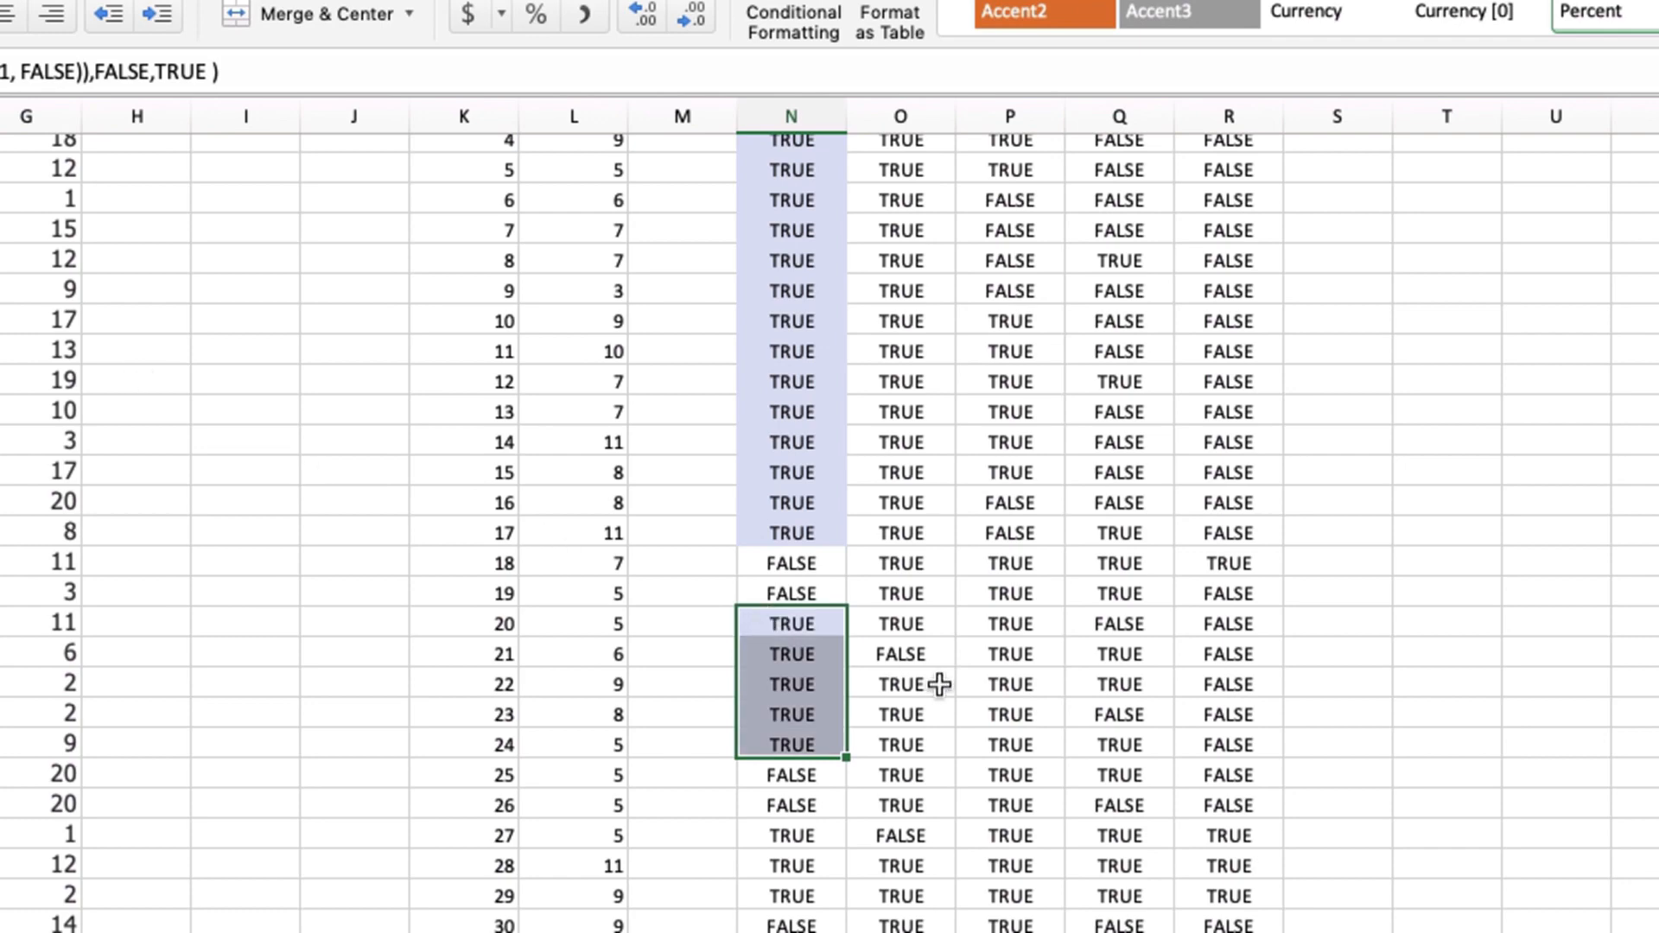
Shade the n1 TRUE cells for numbers 27 to 29 (N28:N30) and for 31 (N32) with the same lavender fill
scroll(940, 684, "down", 5)
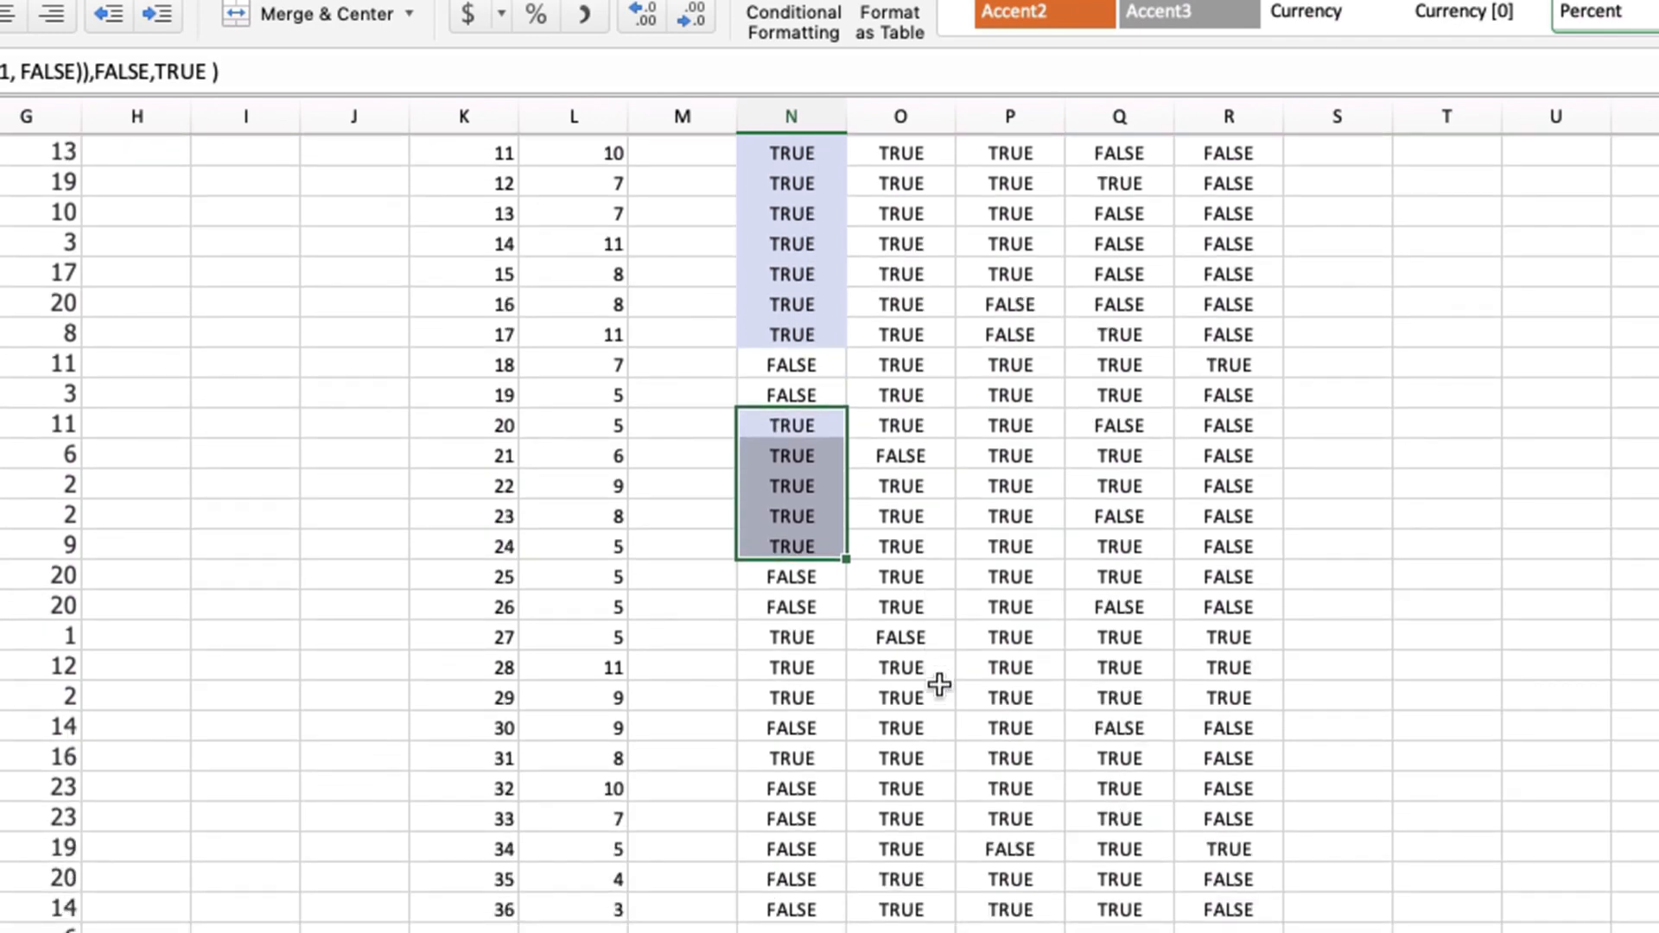
left_click_drag(758, 624, 759, 683)
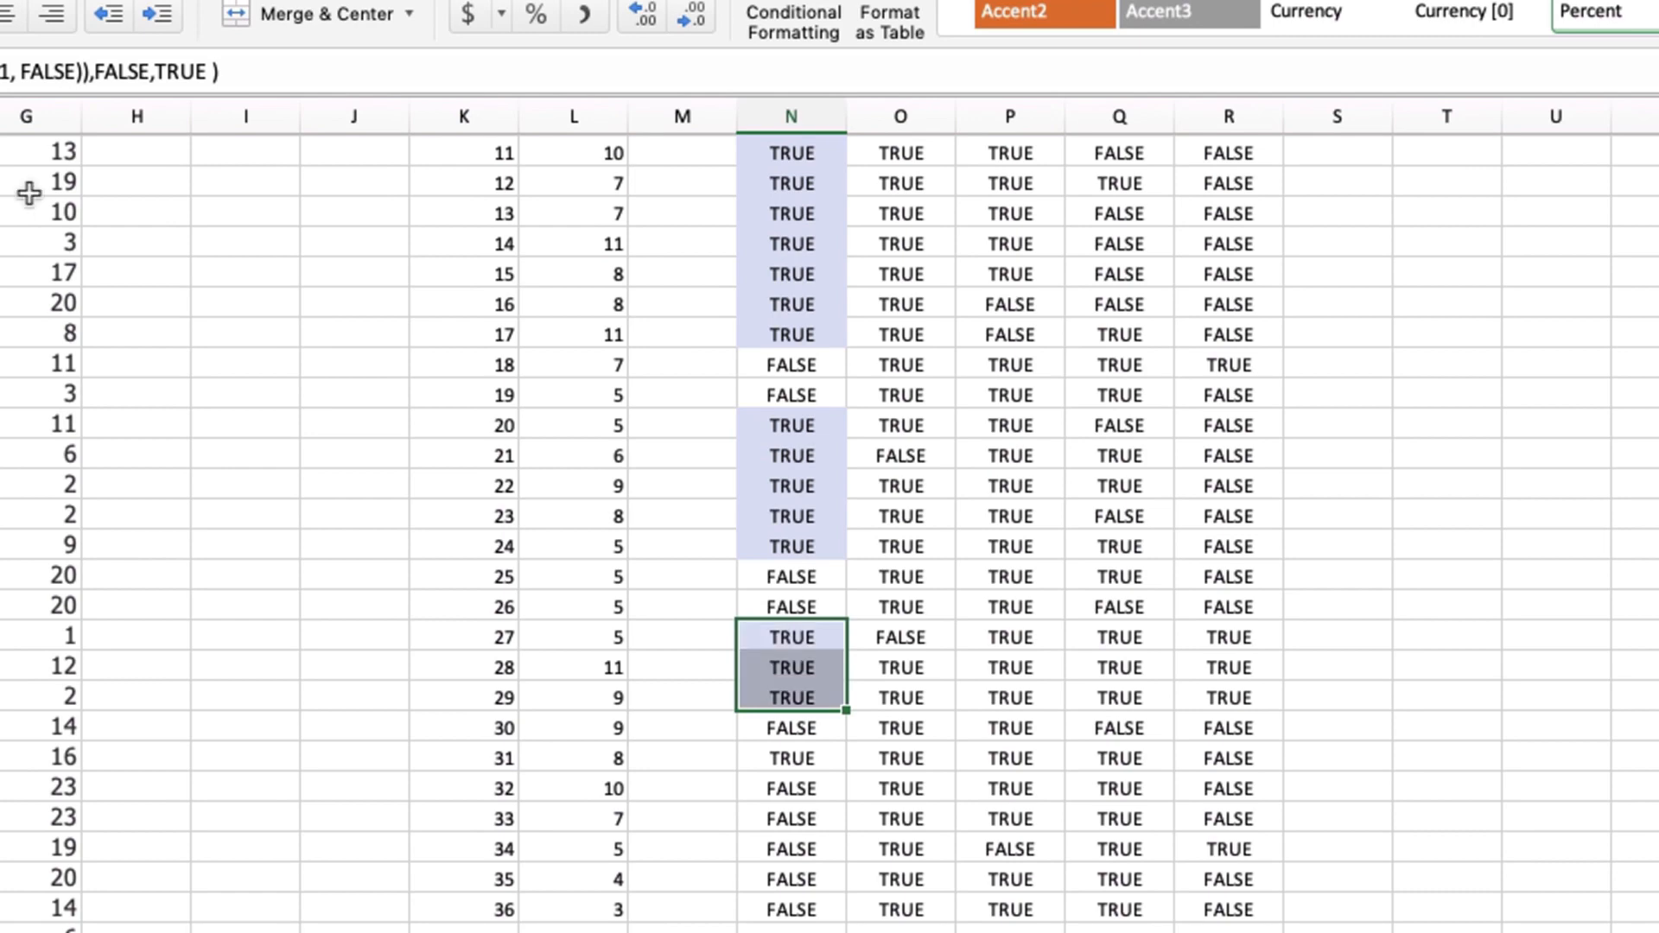
scroll(582, 514, "down", 3)
scroll(582, 514, "down", 2)
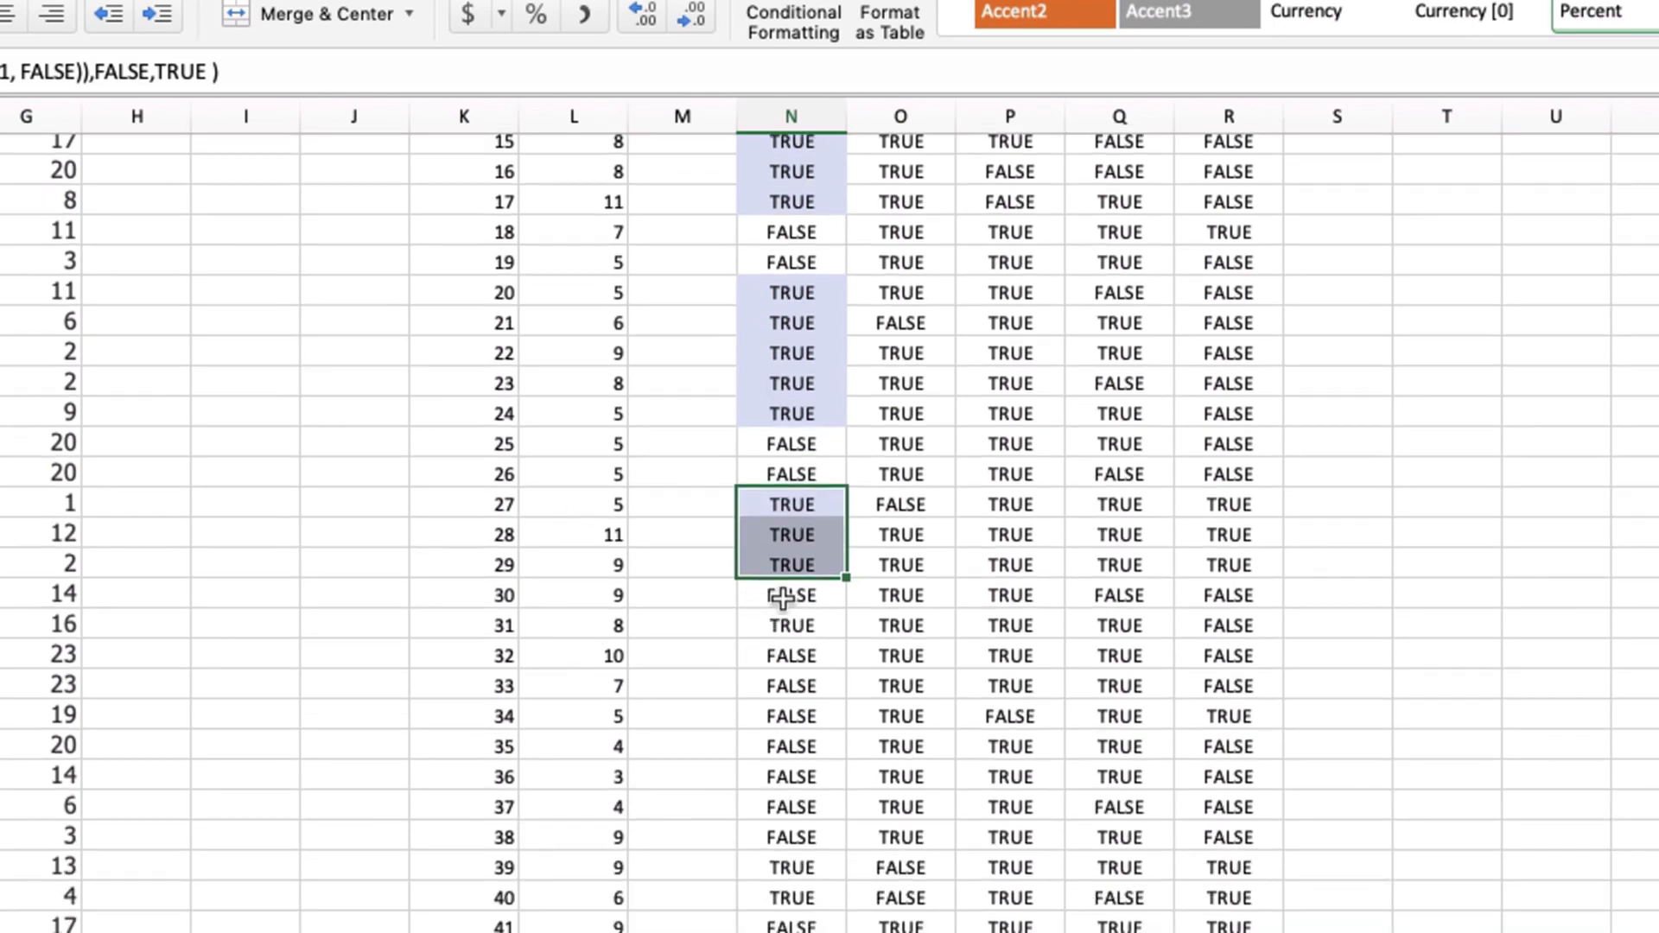
left_click(764, 615)
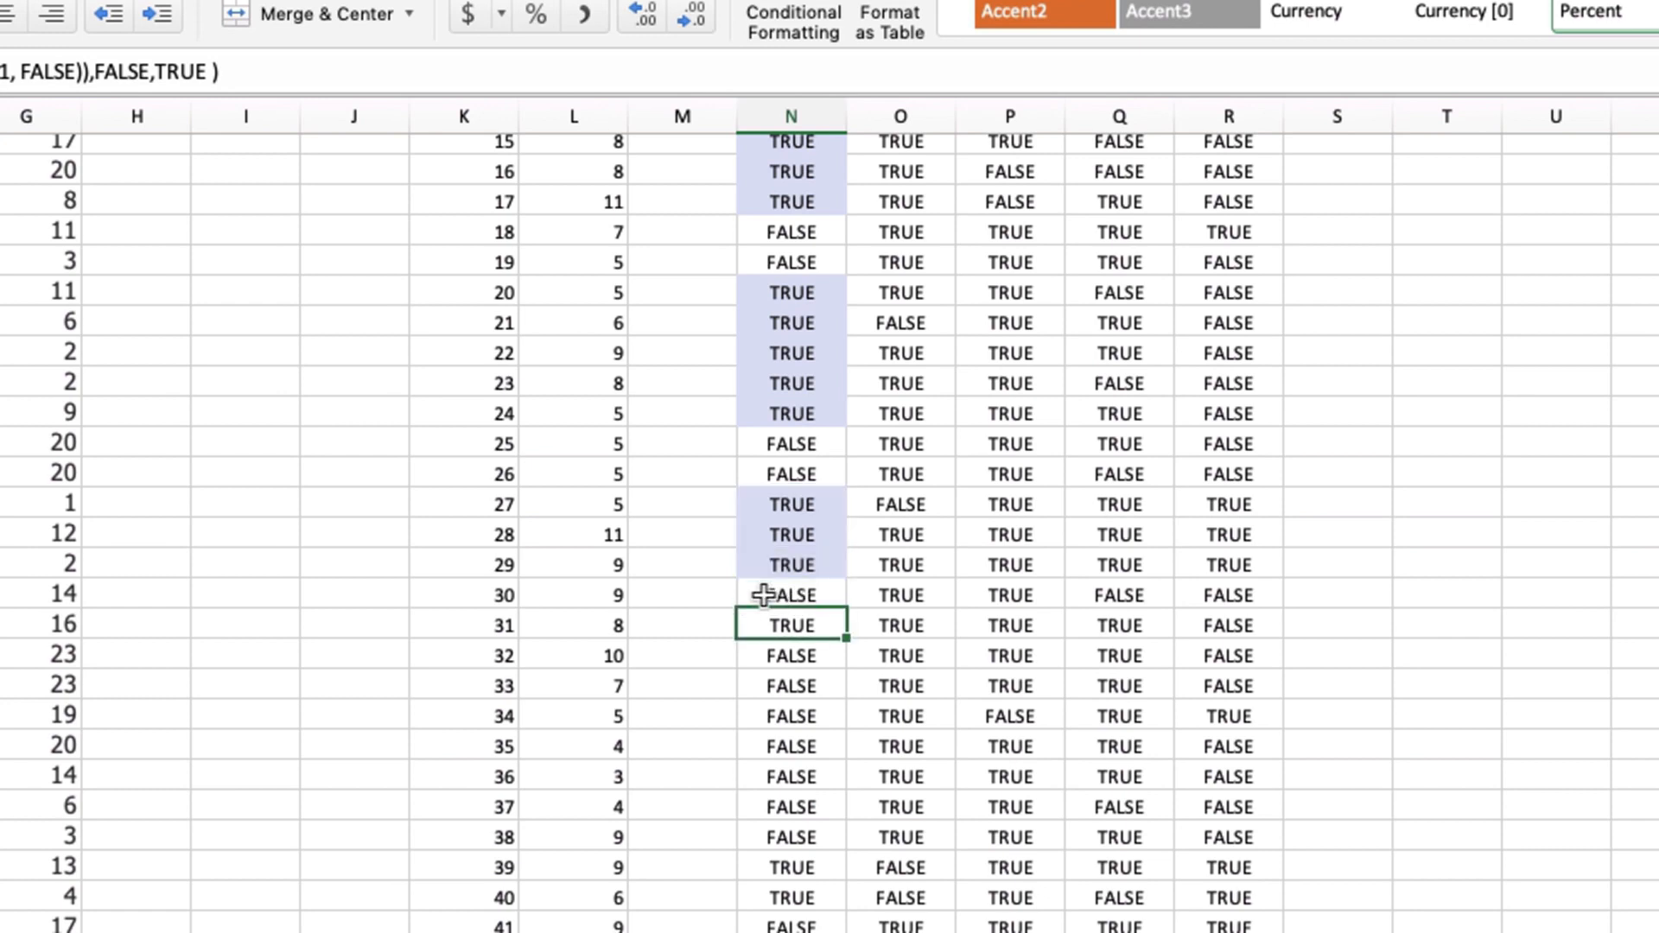
left_click(0, 14)
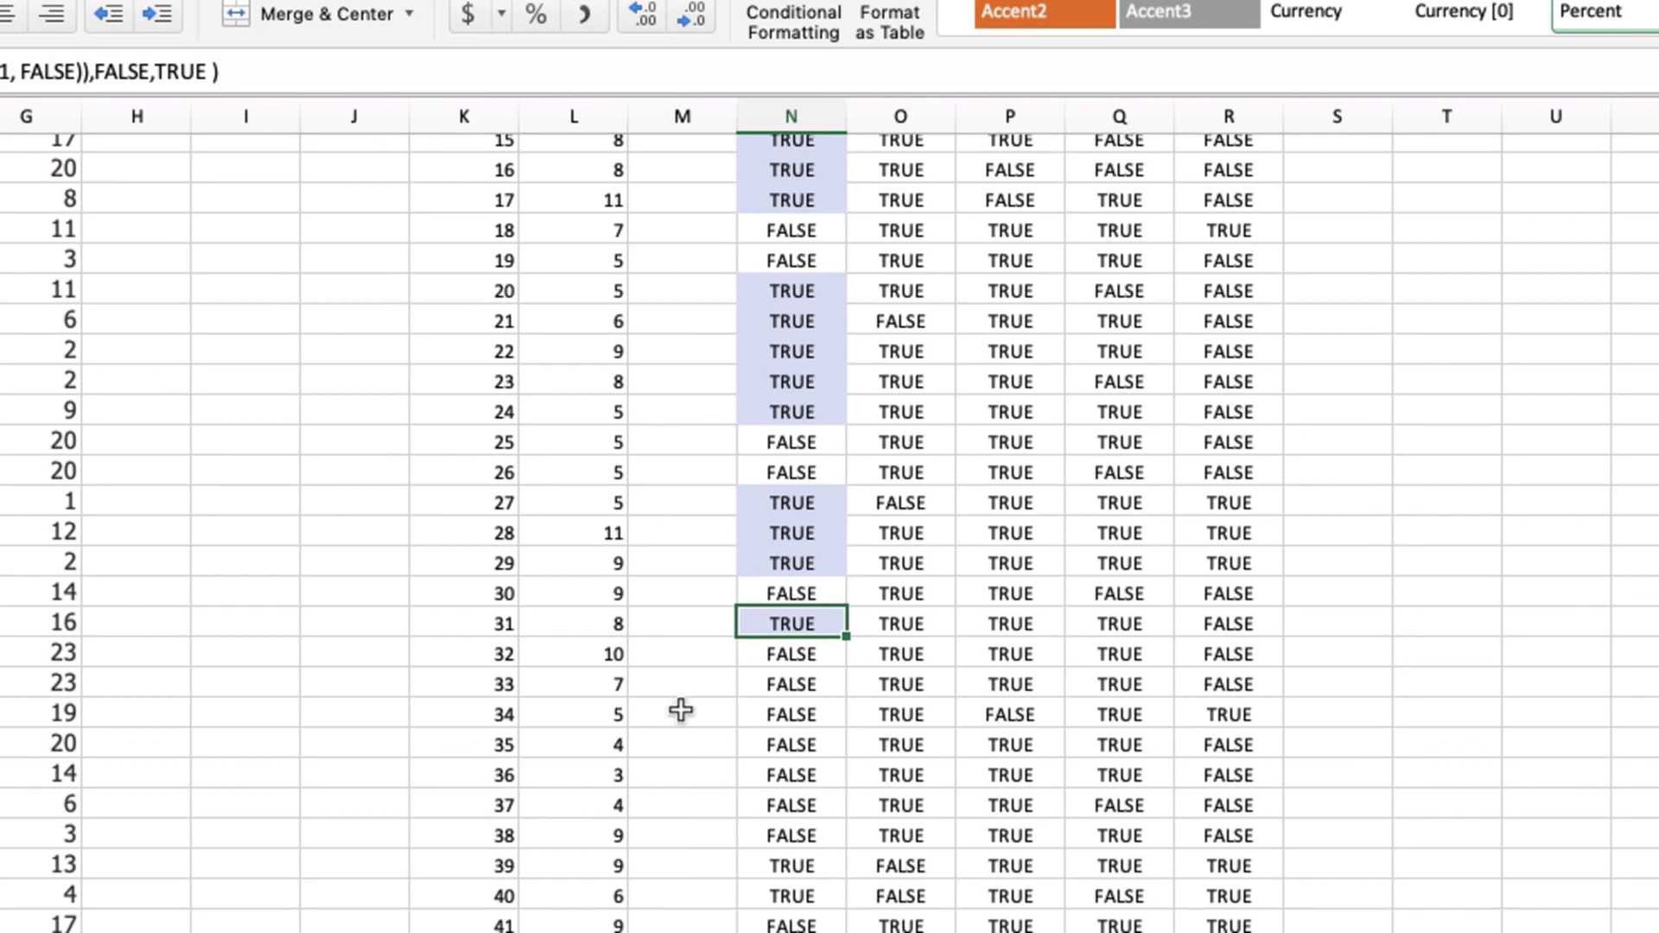
Shade the n1 TRUE cells for numbers 39 and 40 (N40:N41) with the same lavender fill
scroll(681, 710, "down", 5)
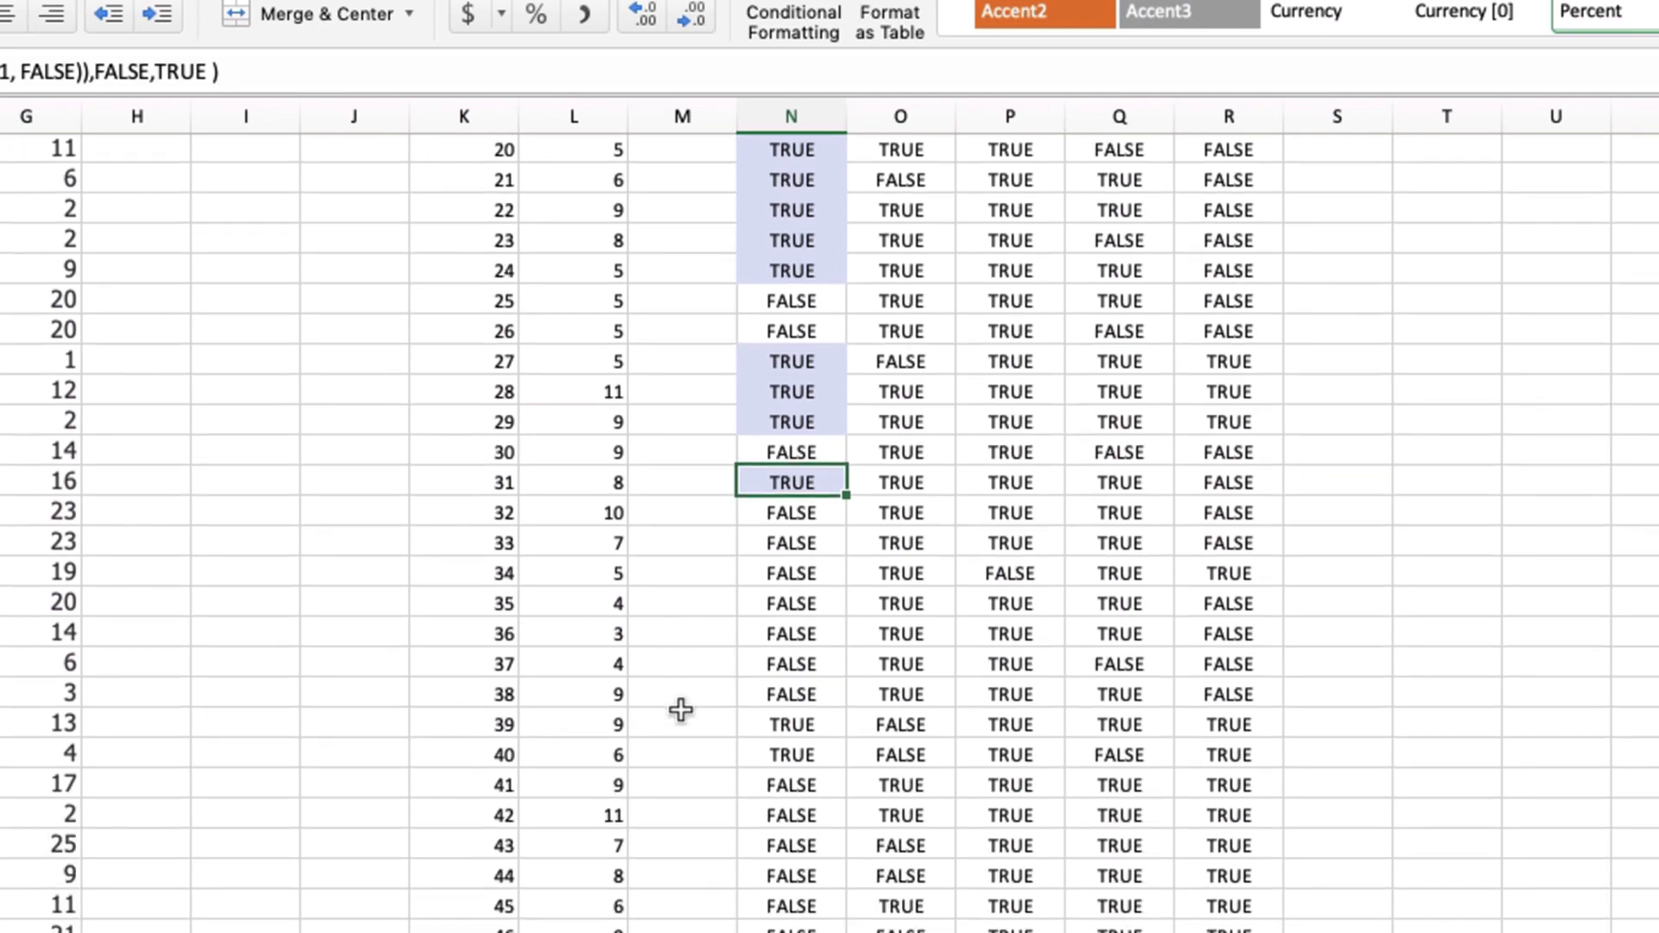
left_click_drag(768, 711, 772, 722)
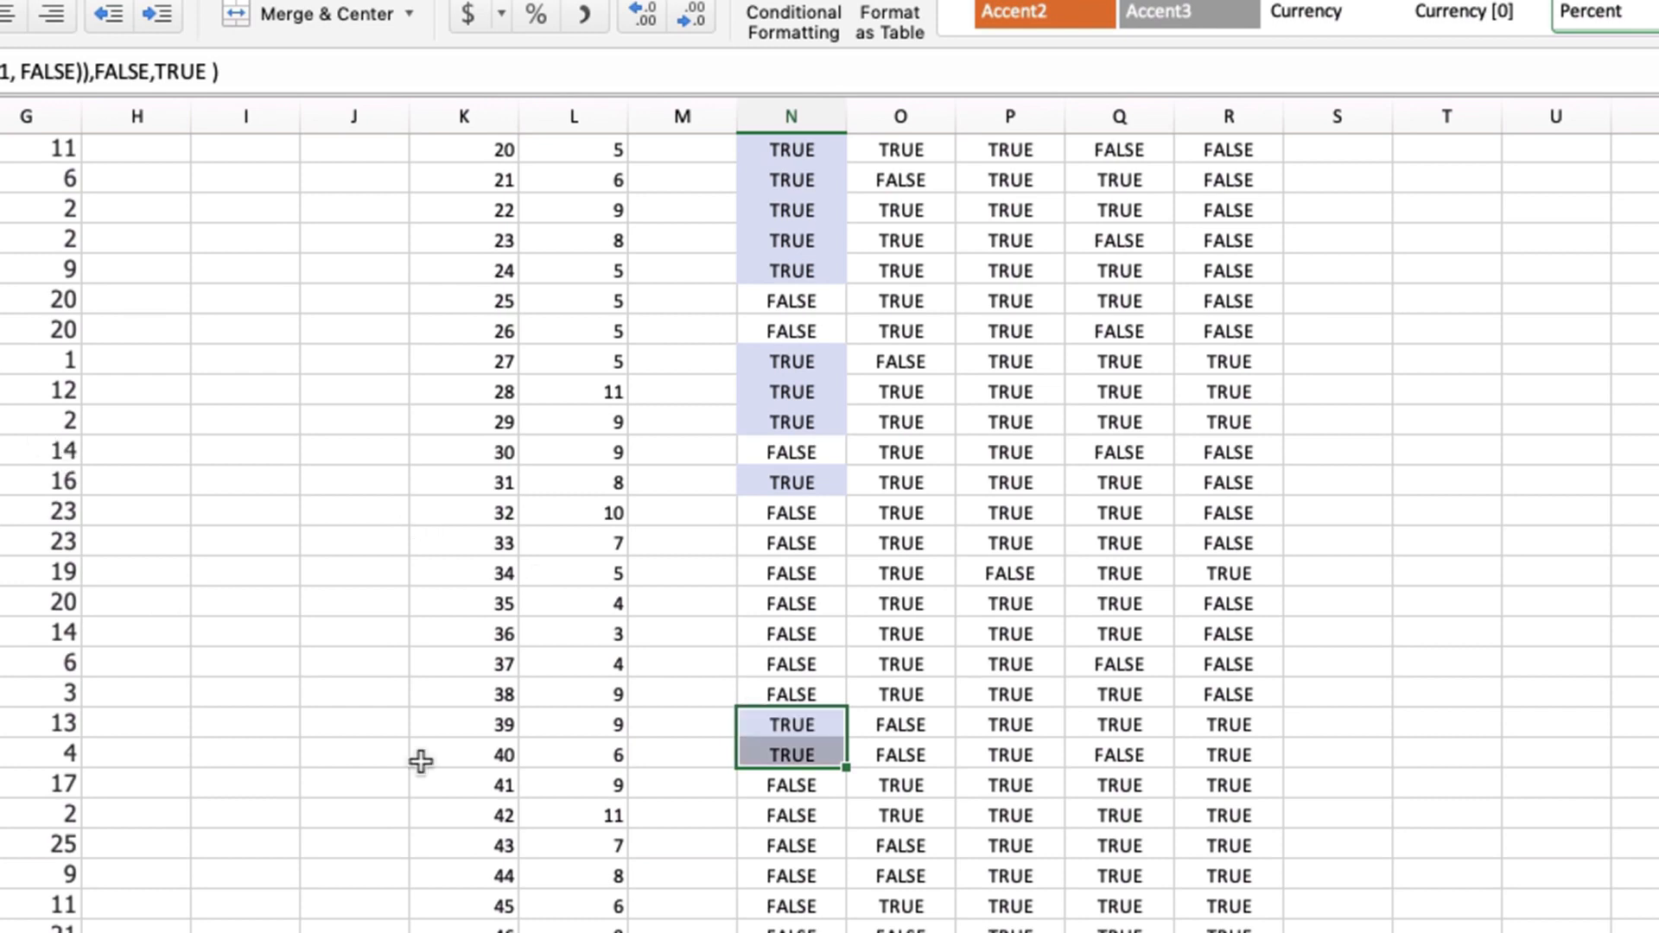
scroll(493, 783, "down", 4)
scroll(495, 793, "down", 10)
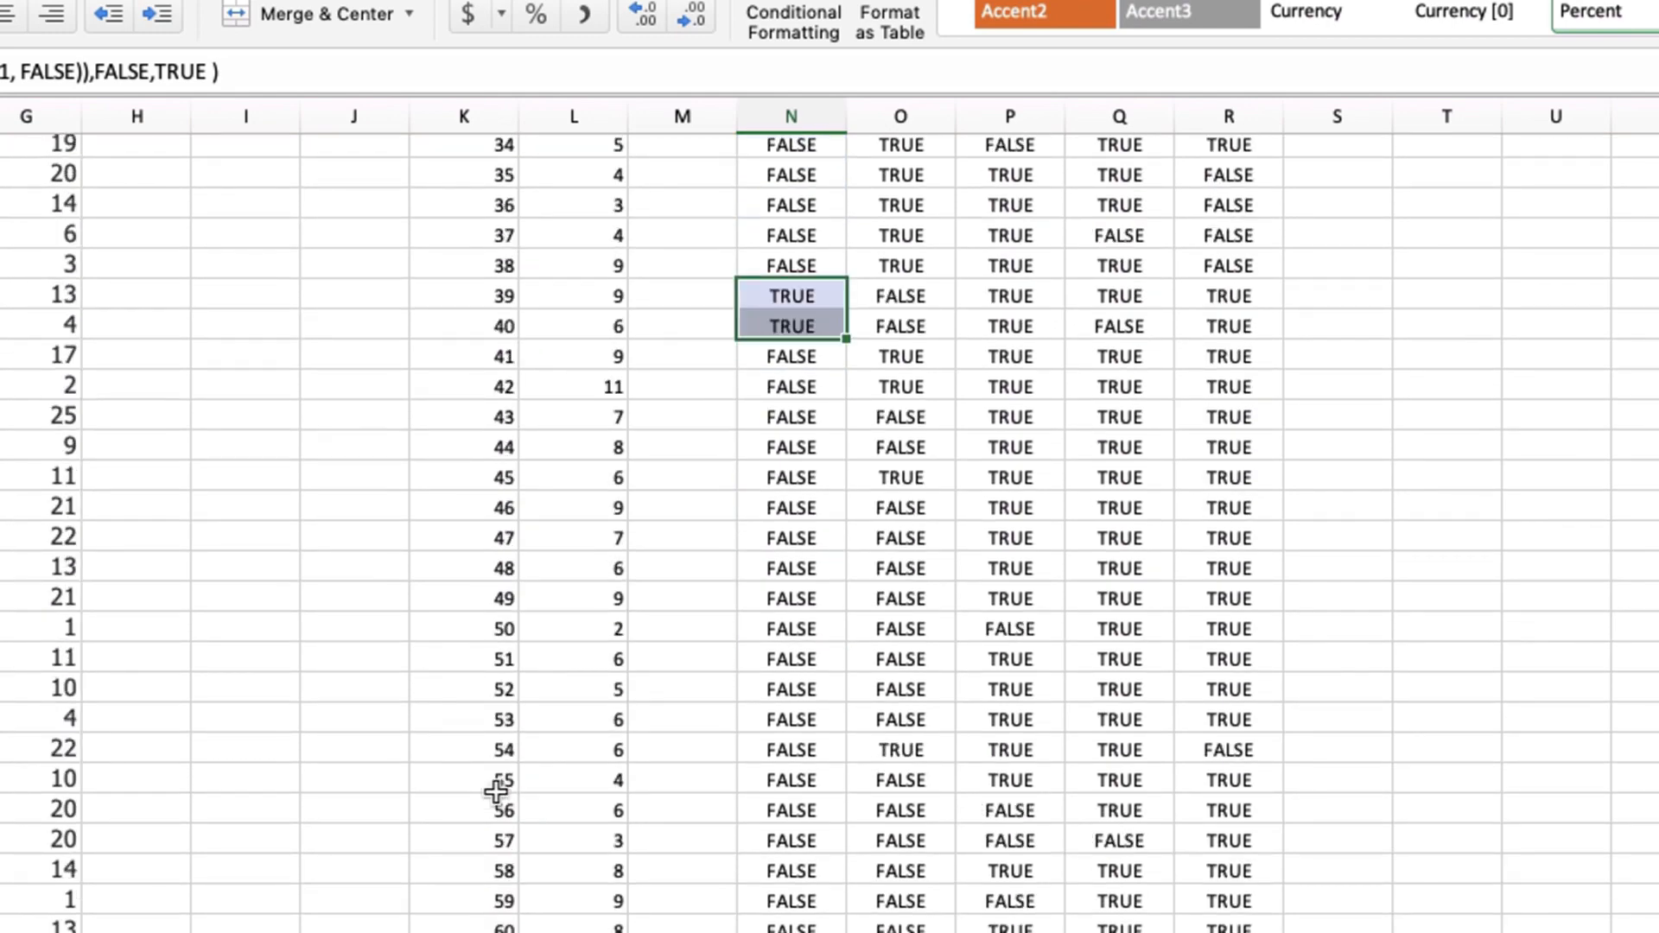
Review the n1 CHOOSE and RANDBETWEEN formula in T2 against the shaded TRUE ranges in the n1 column
scroll(496, 793, "up", 11)
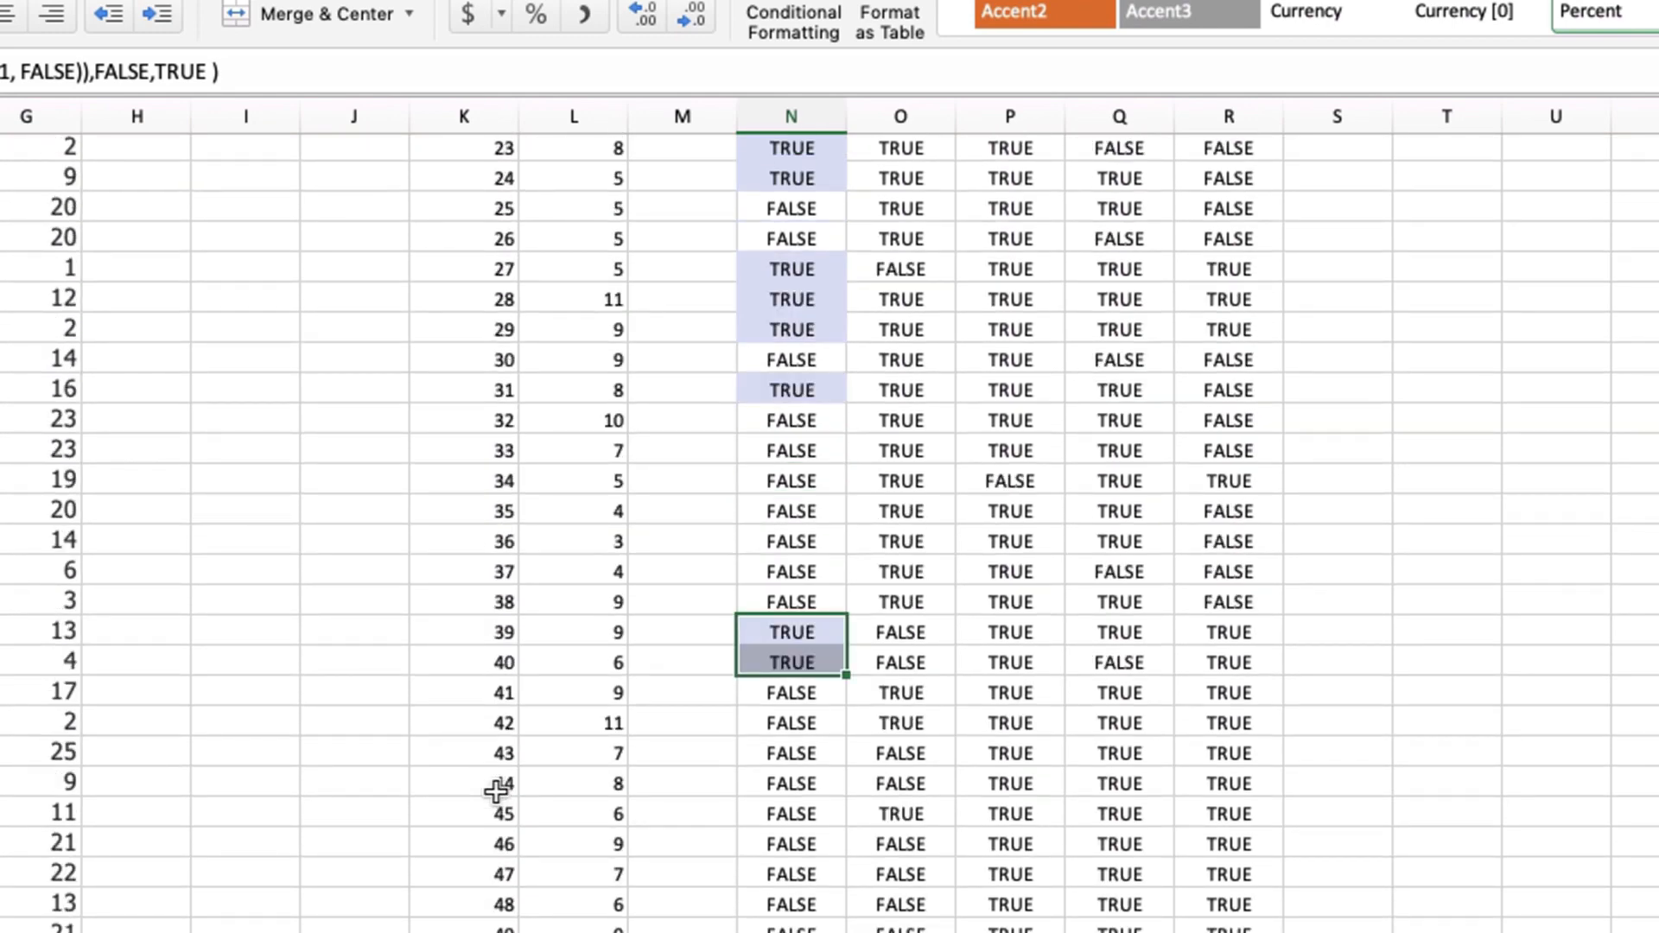
scroll(495, 792, "up", 4)
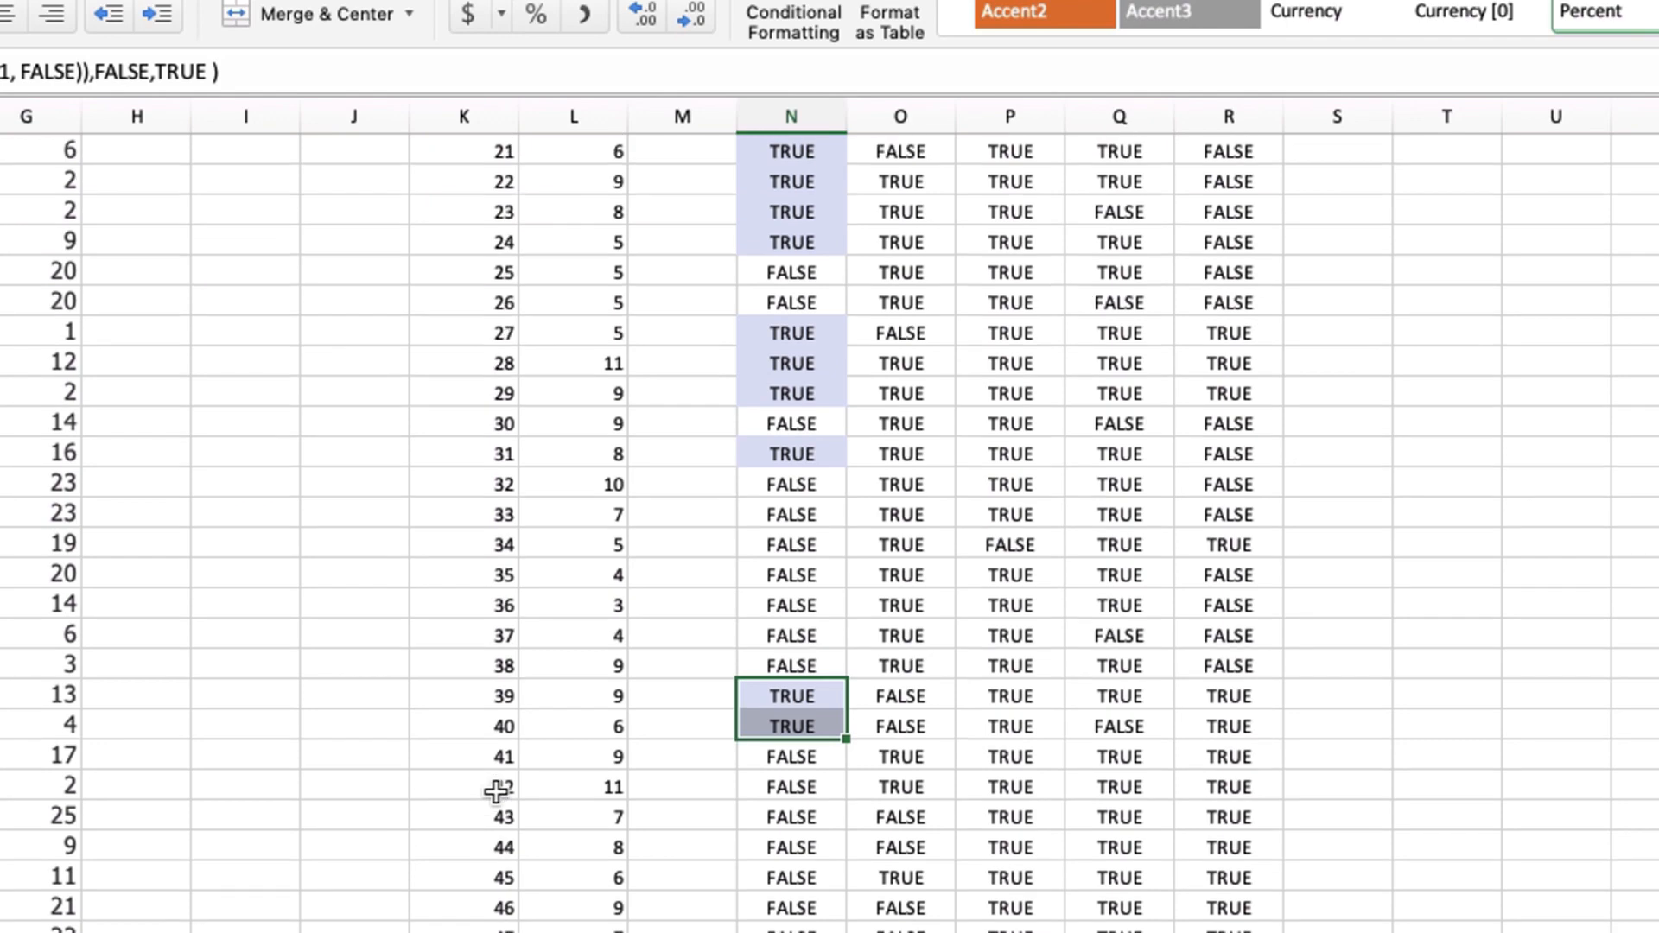
scroll(495, 792, "up", 18)
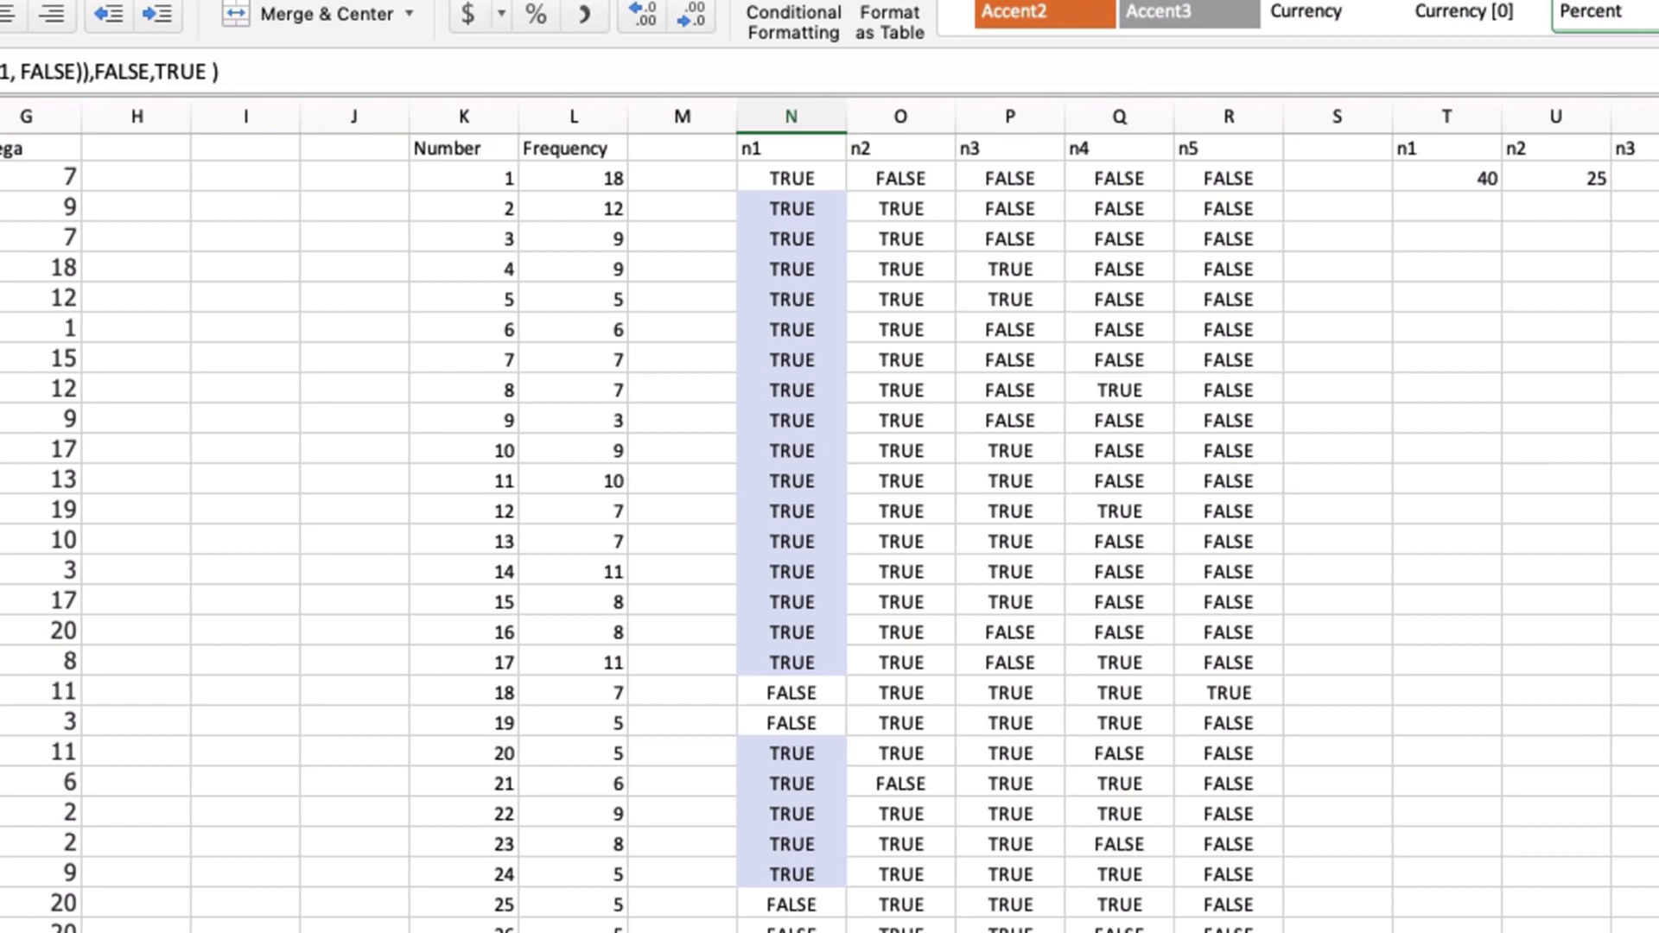
scroll(829, 532, "down", 5)
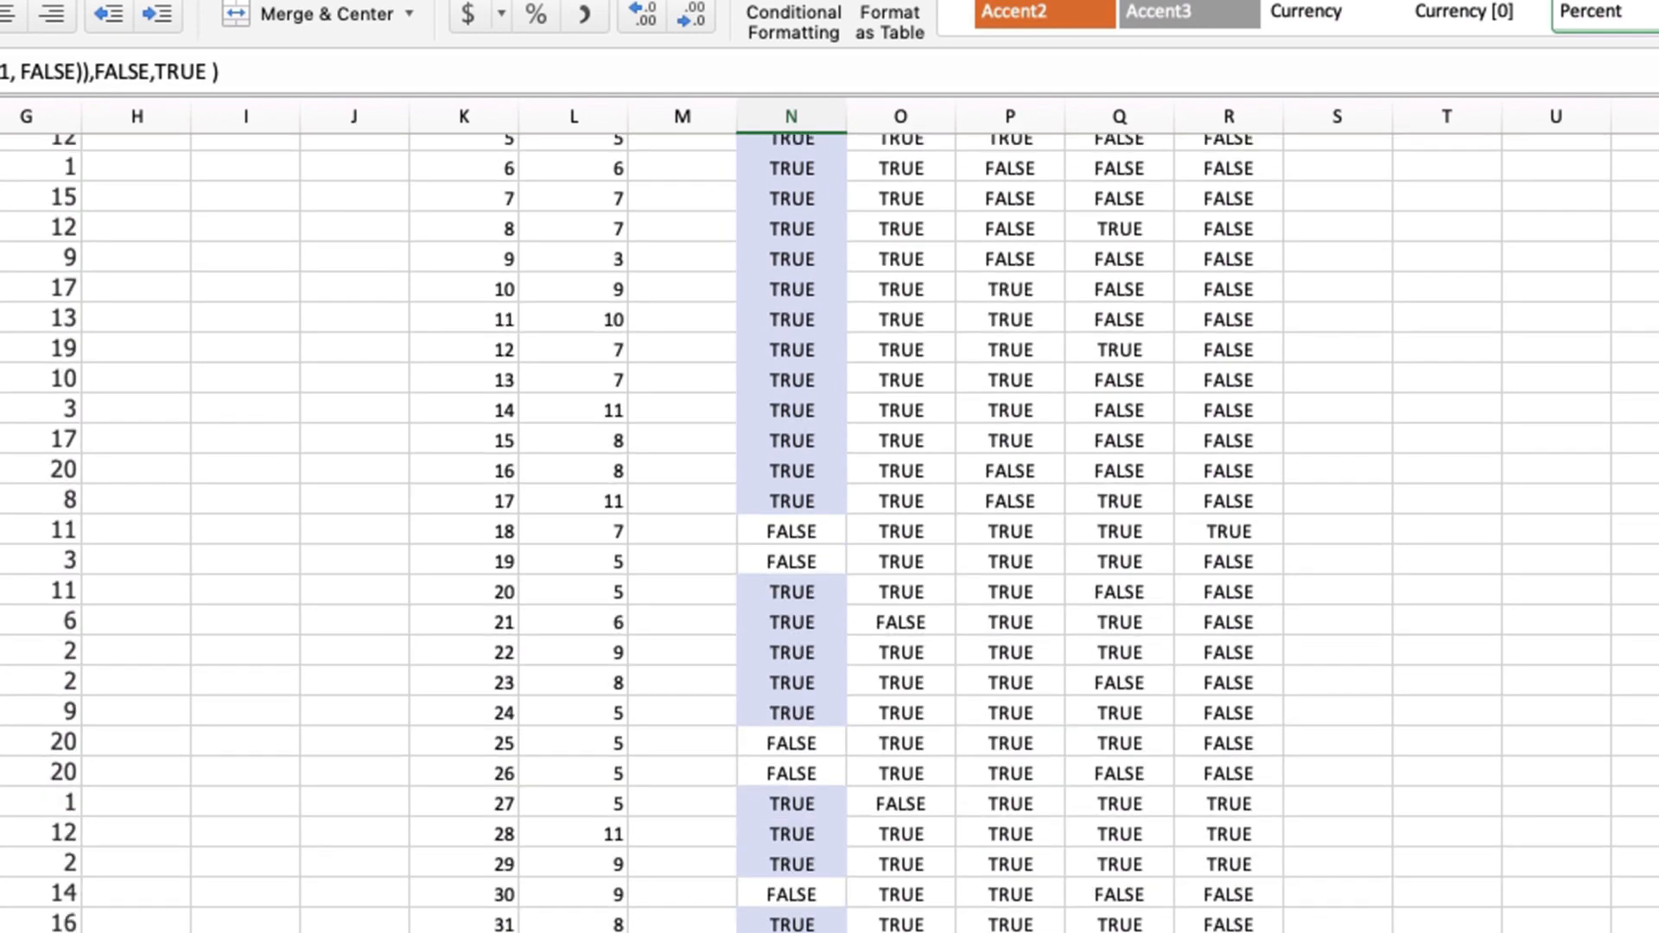
scroll(829, 532, "up", 5)
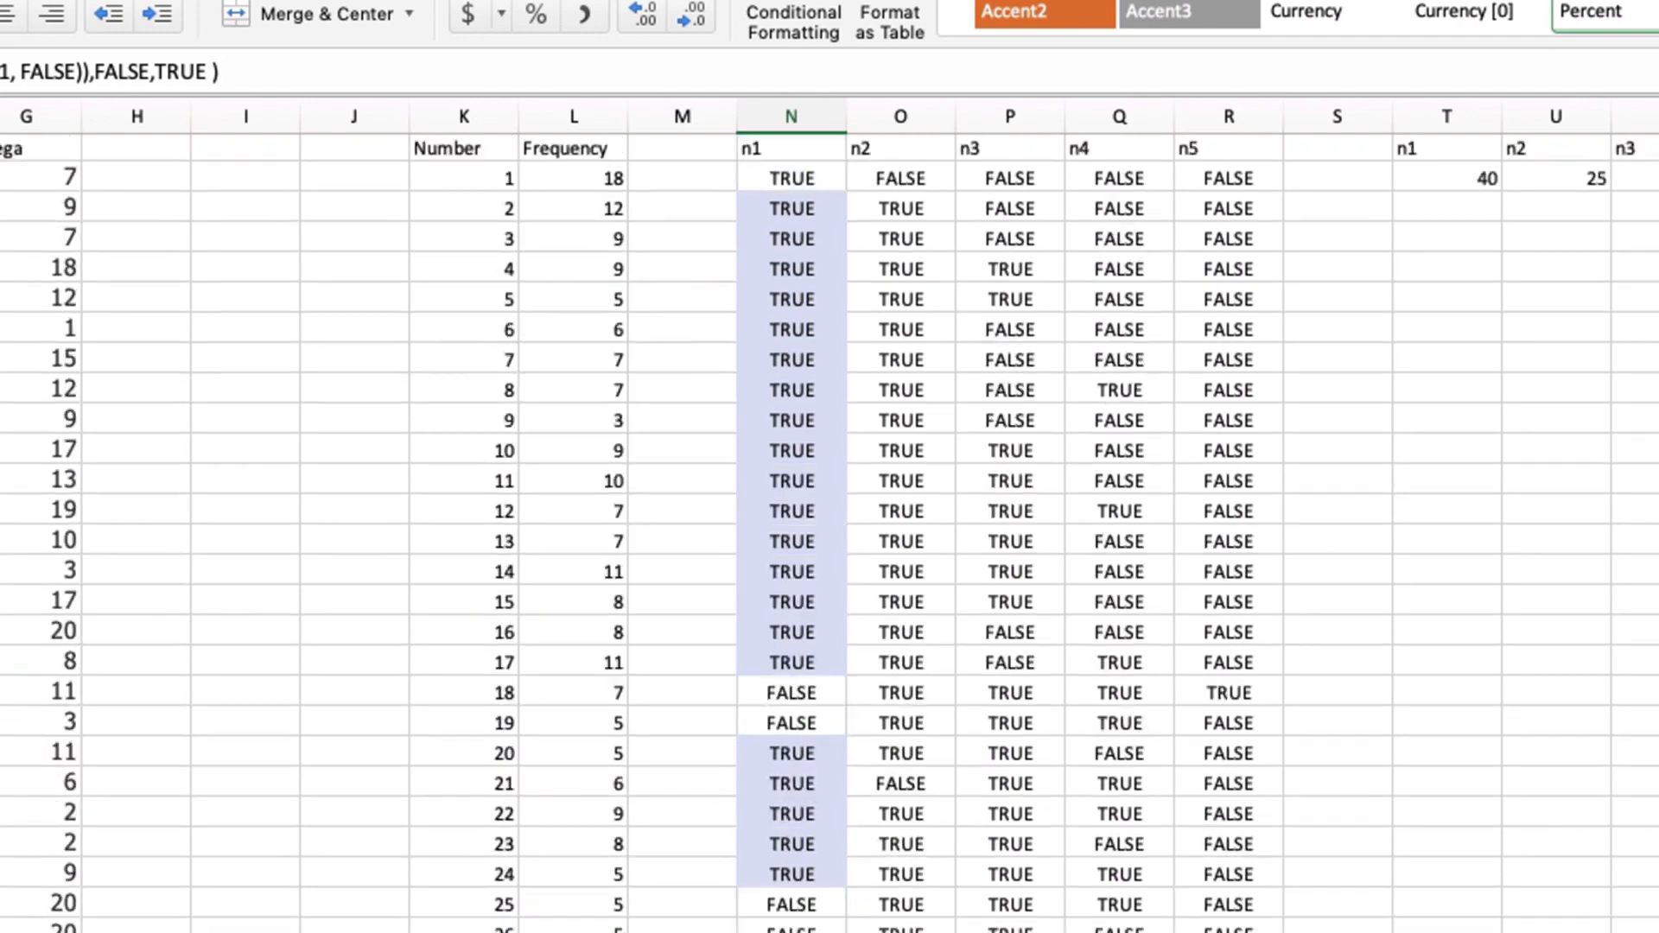
left_click(1431, 163)
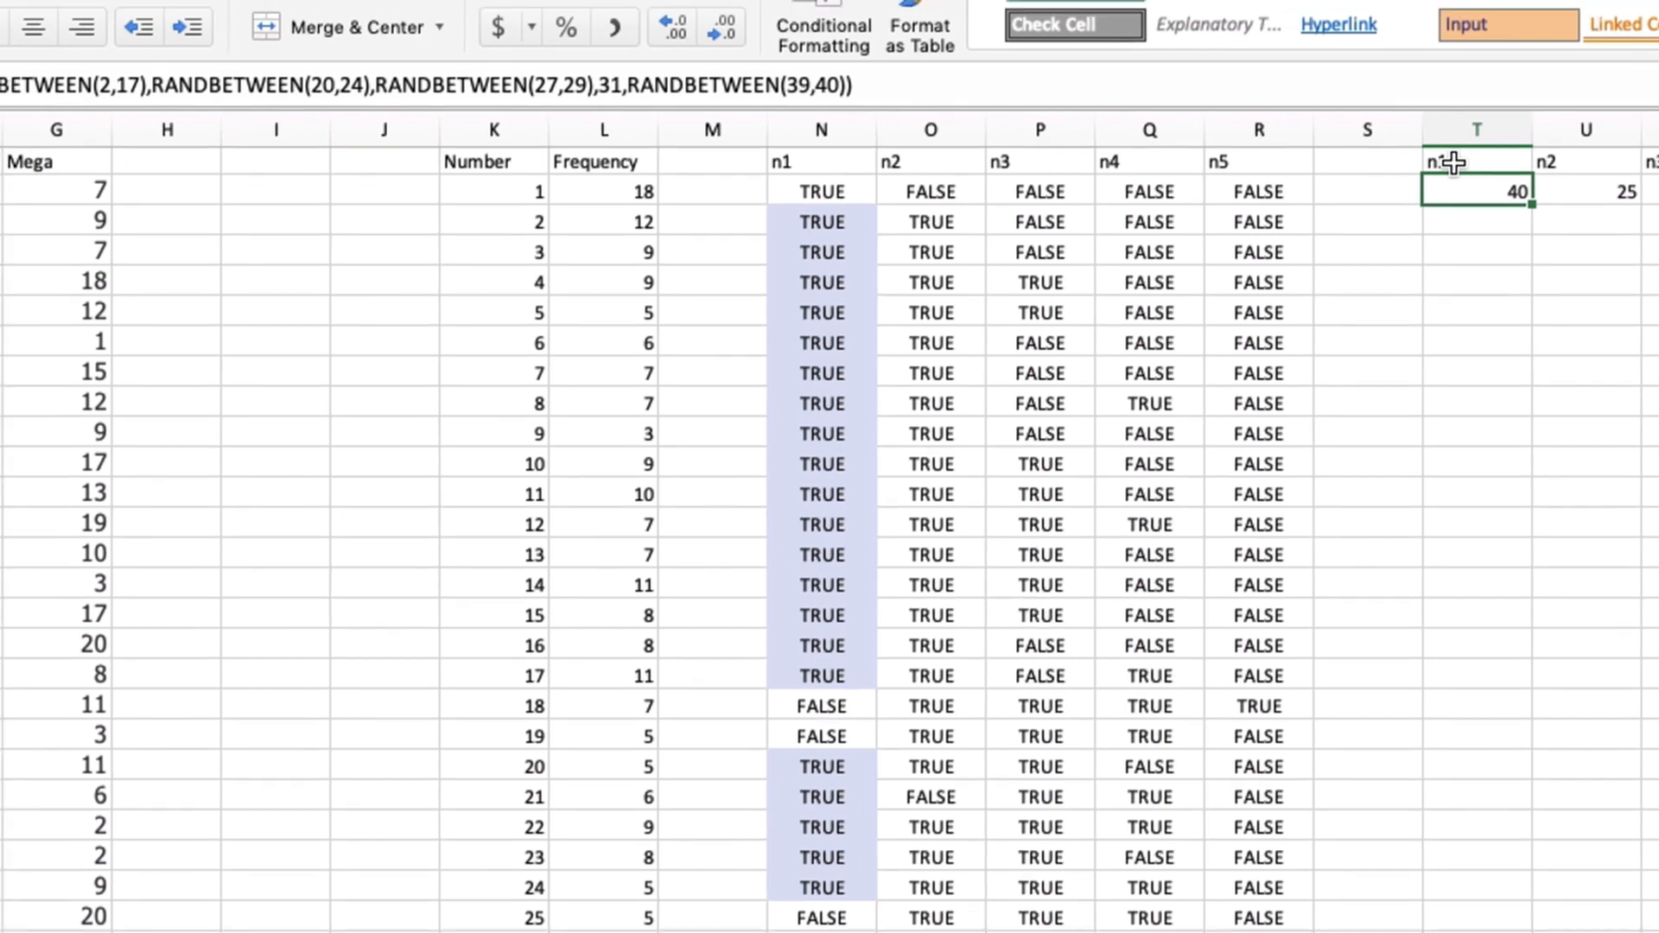
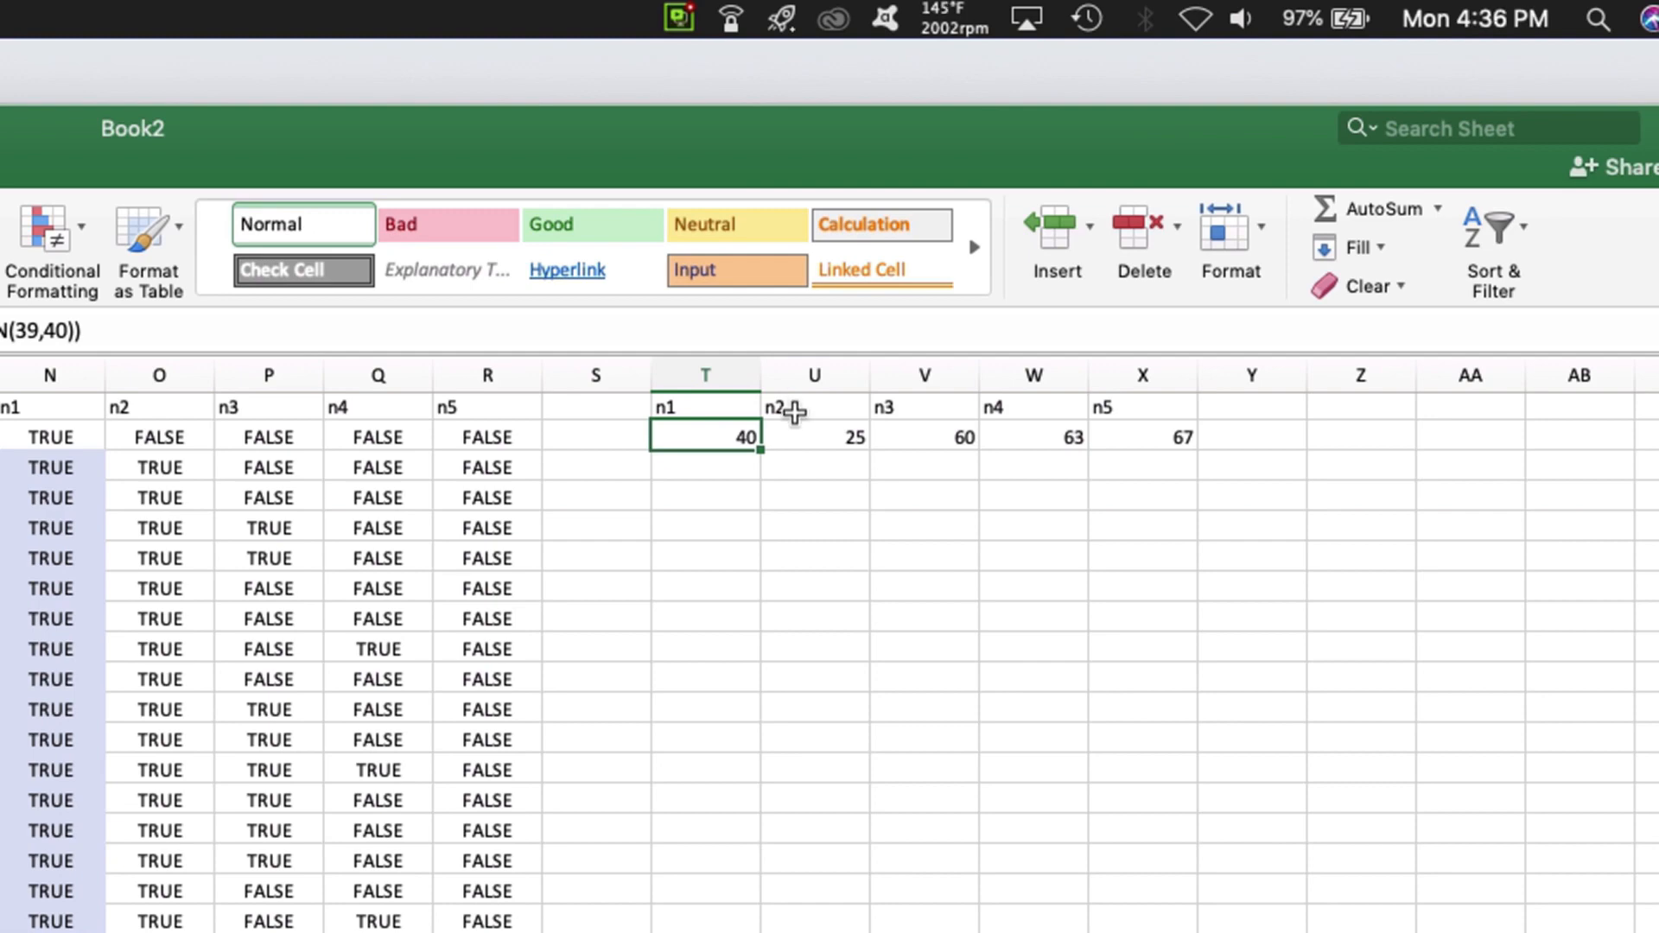
key("Right")
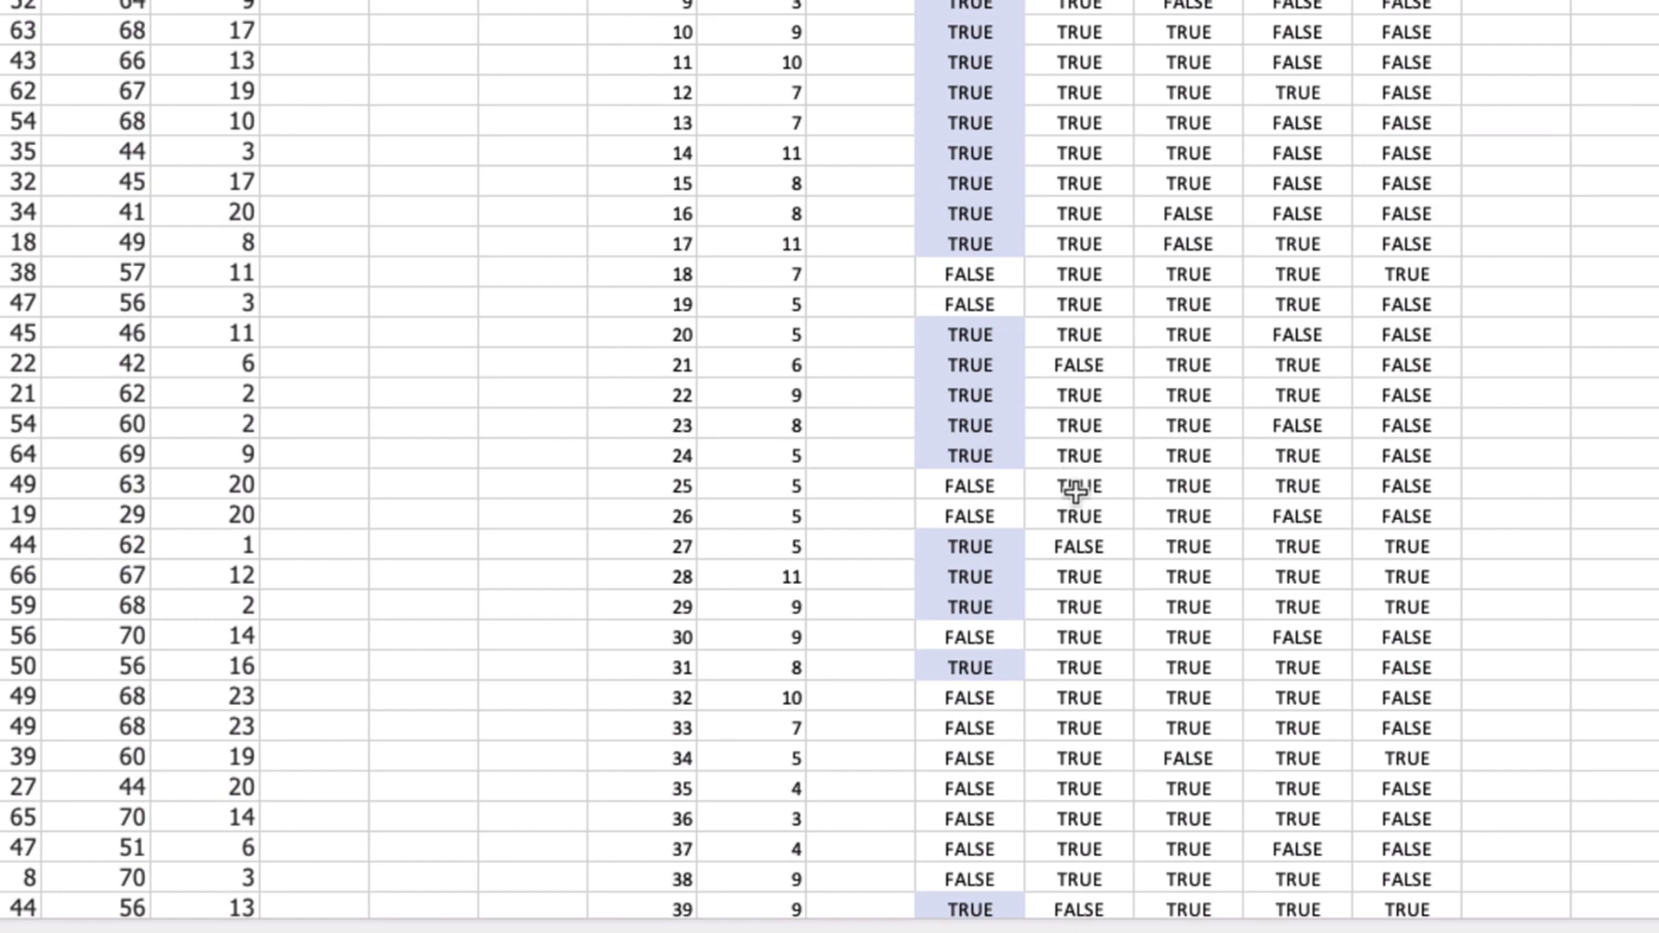
Shade the n2 TRUE cells for numbers 18 and 19 (O19:O20) with the same lavender fill
left_click(1061, 252)
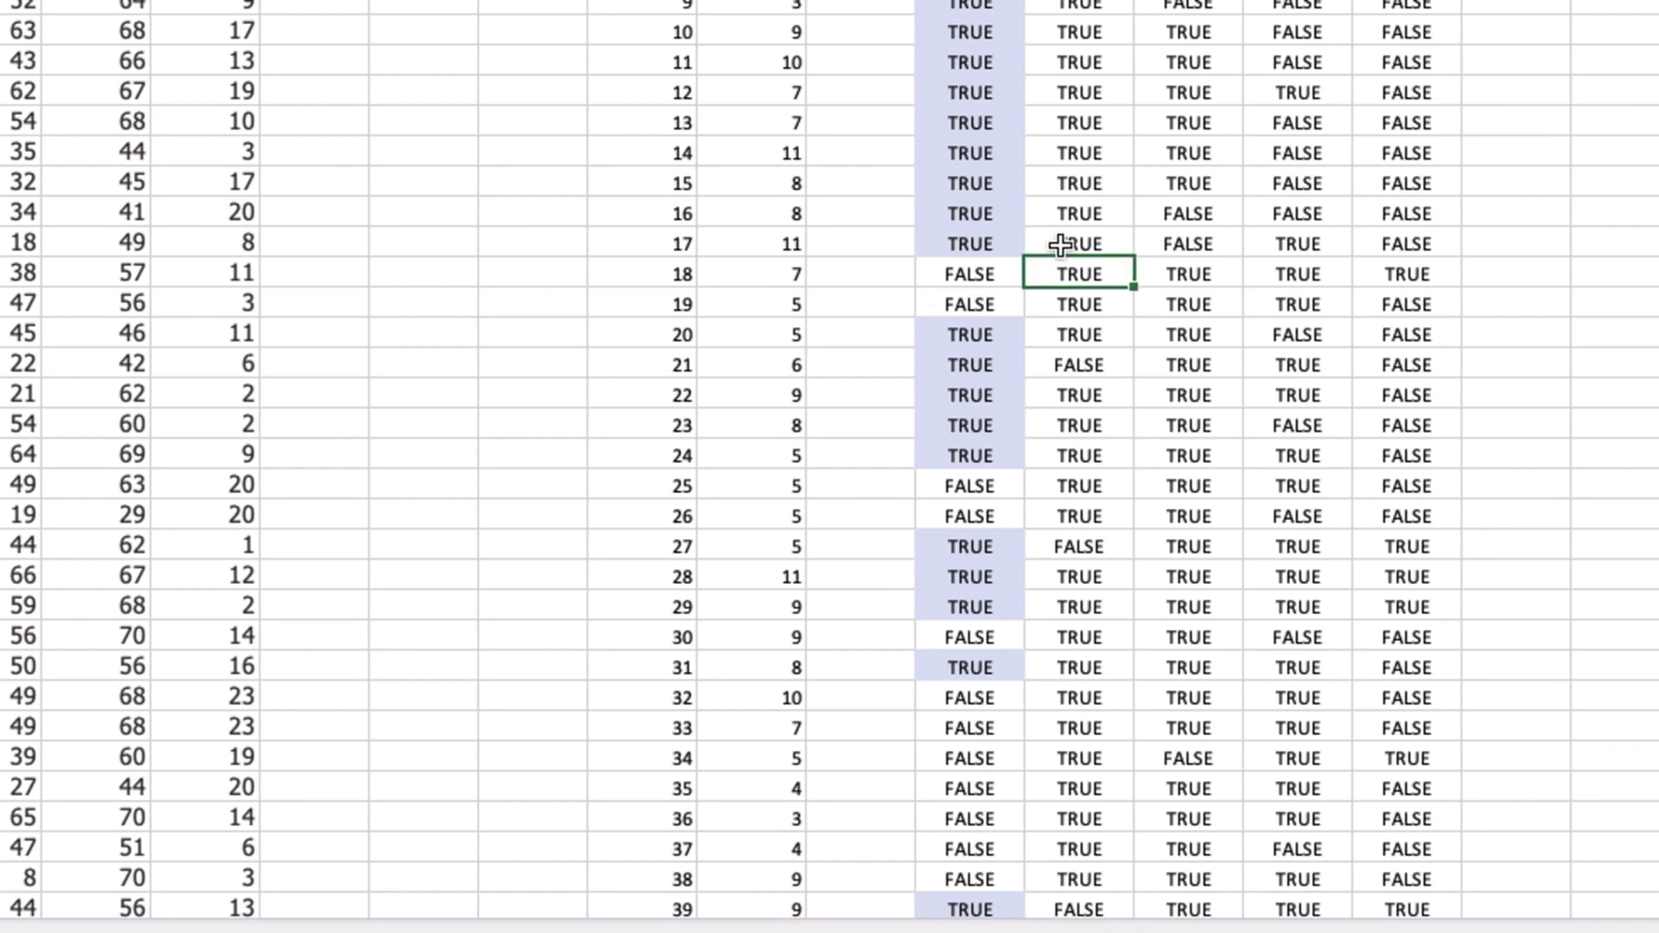
key("shift+Down")
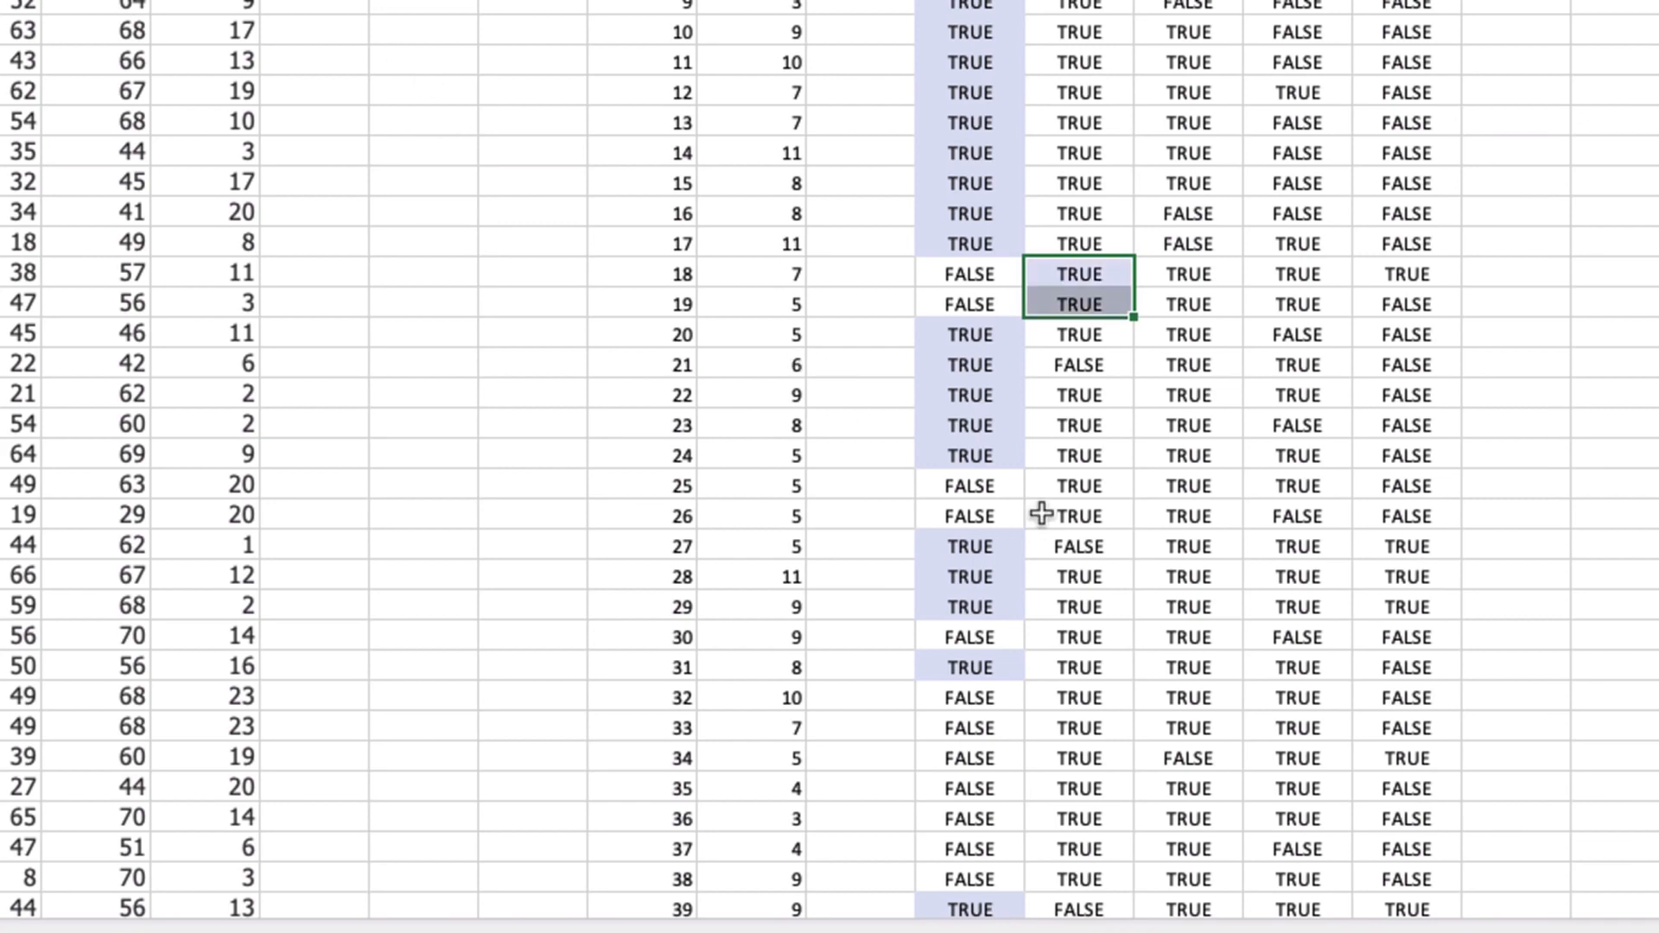
key("super+Tab")
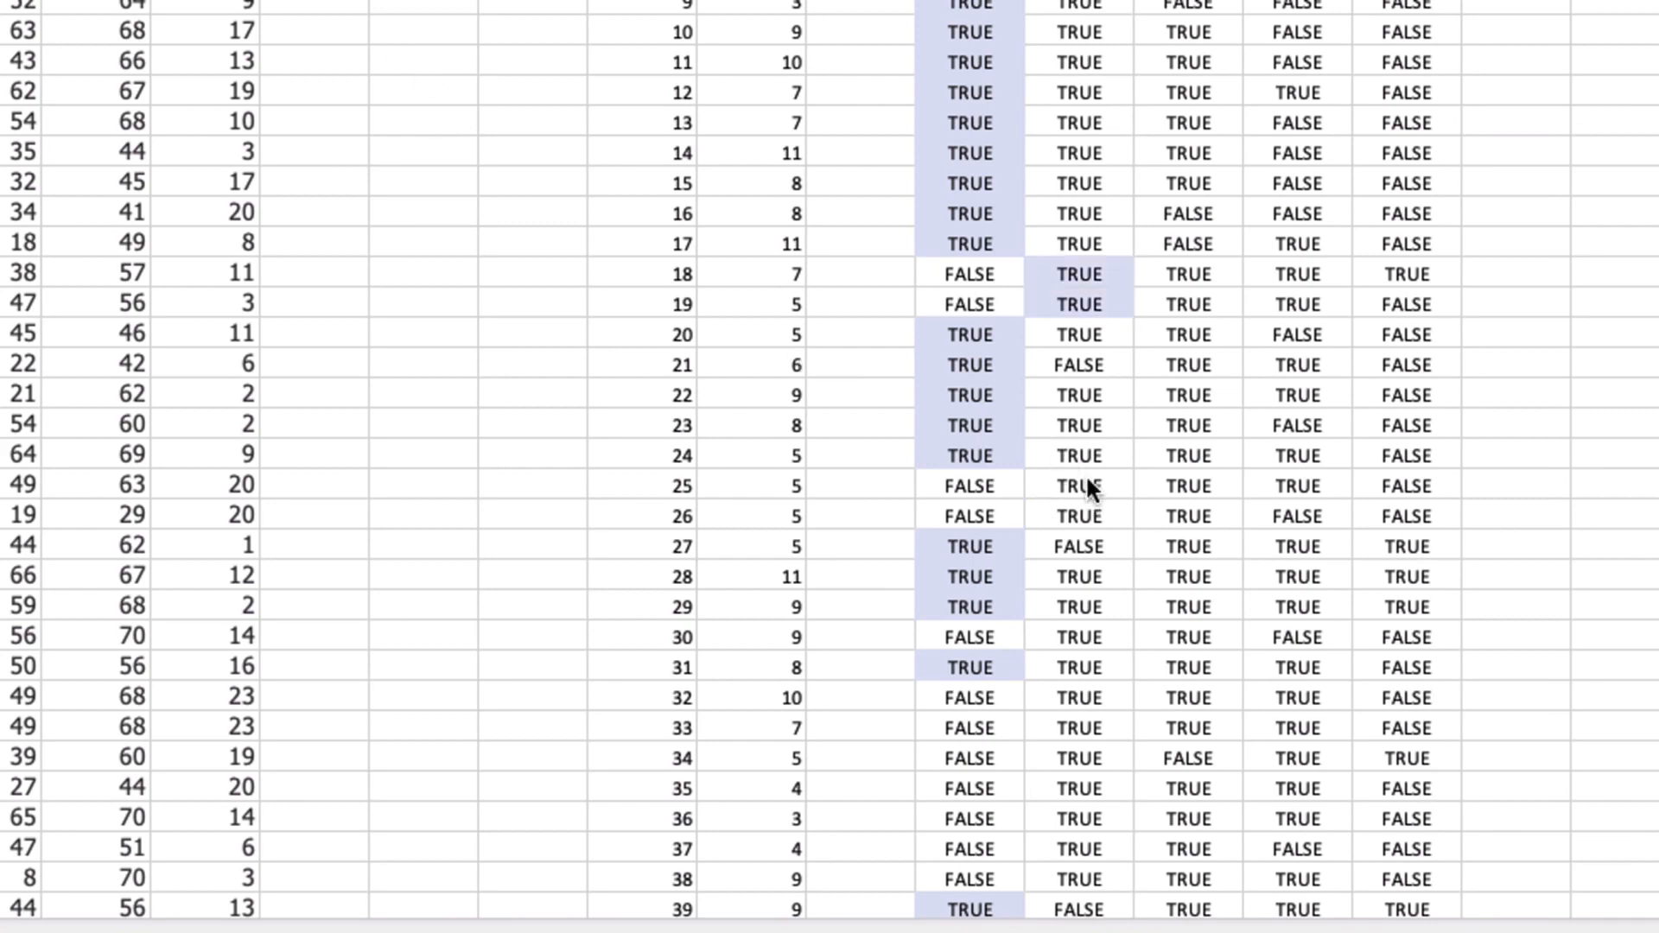
Shade the n2 TRUE cells for numbers 25 and 26 (O26:O27) with the same lavender fill
scroll(1082, 621, "down", 5)
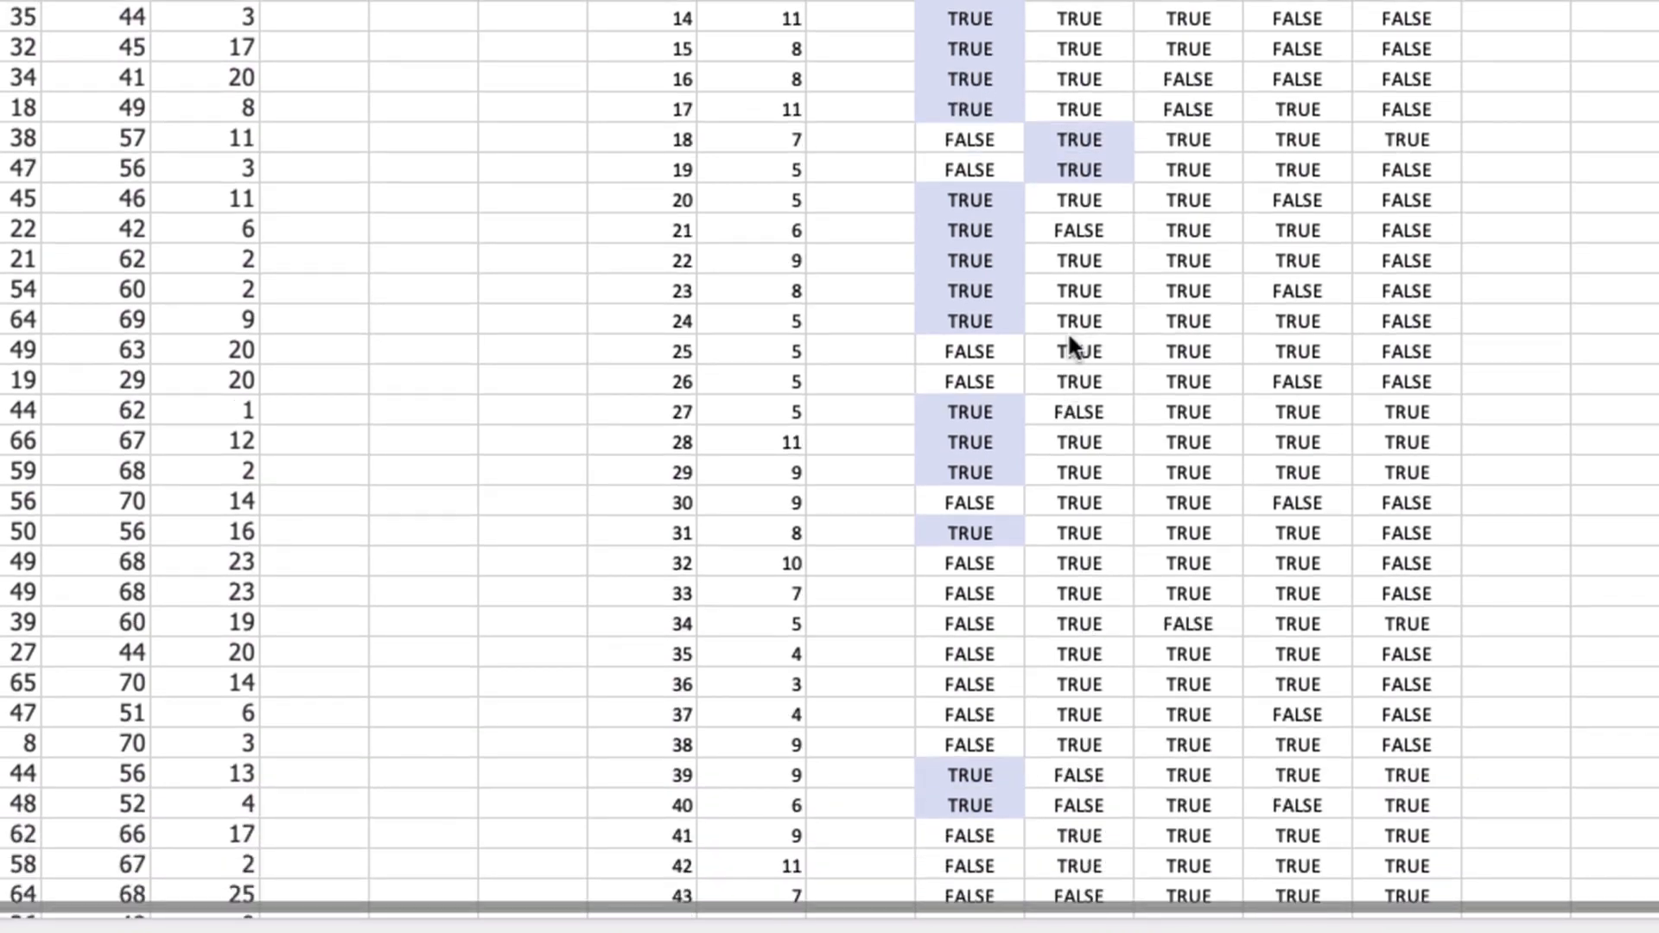
key("super+Tab")
left_click(1054, 354)
key("shift+Down")
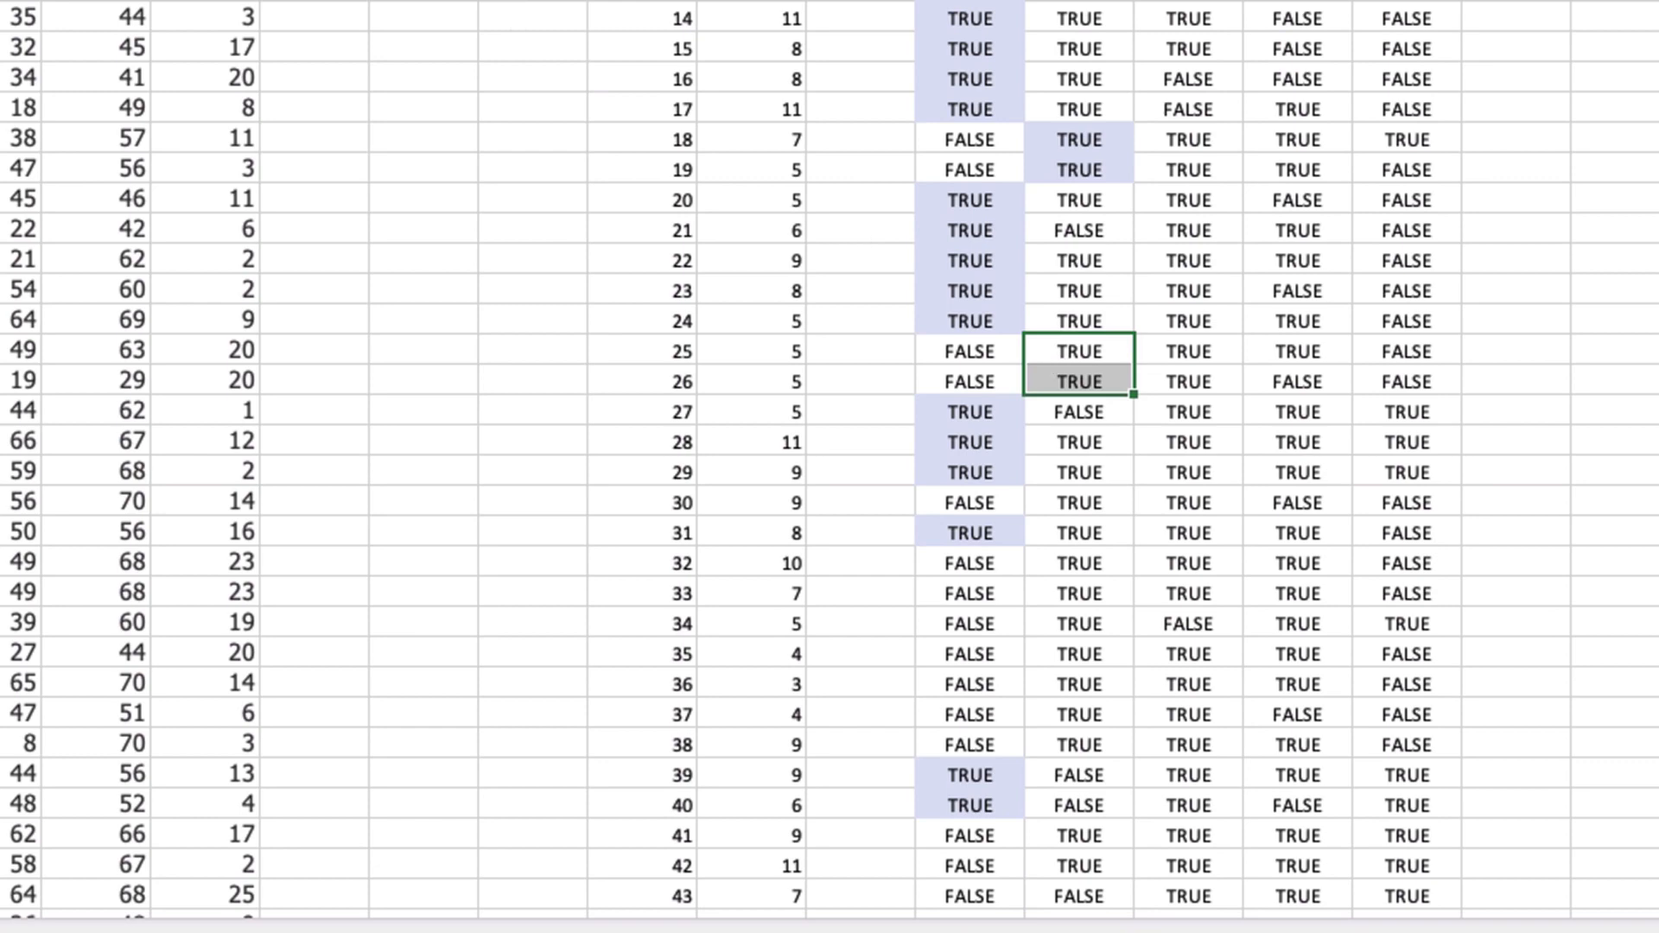
scroll(589, 77, "down", 1)
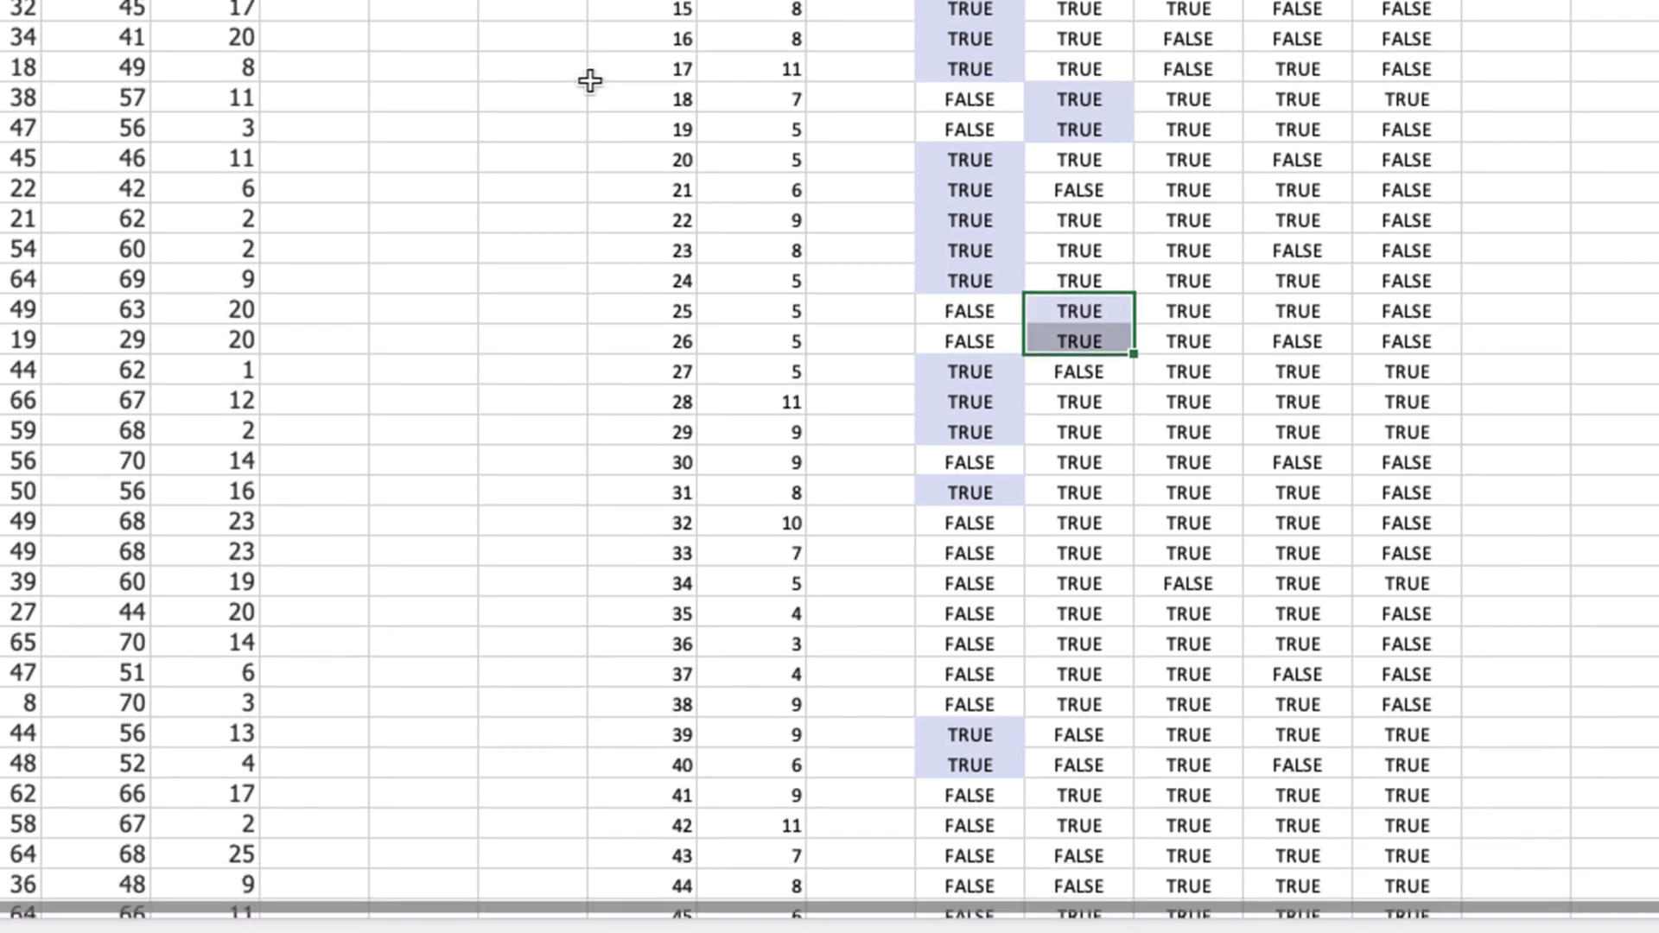
scroll(590, 80, "down", 1)
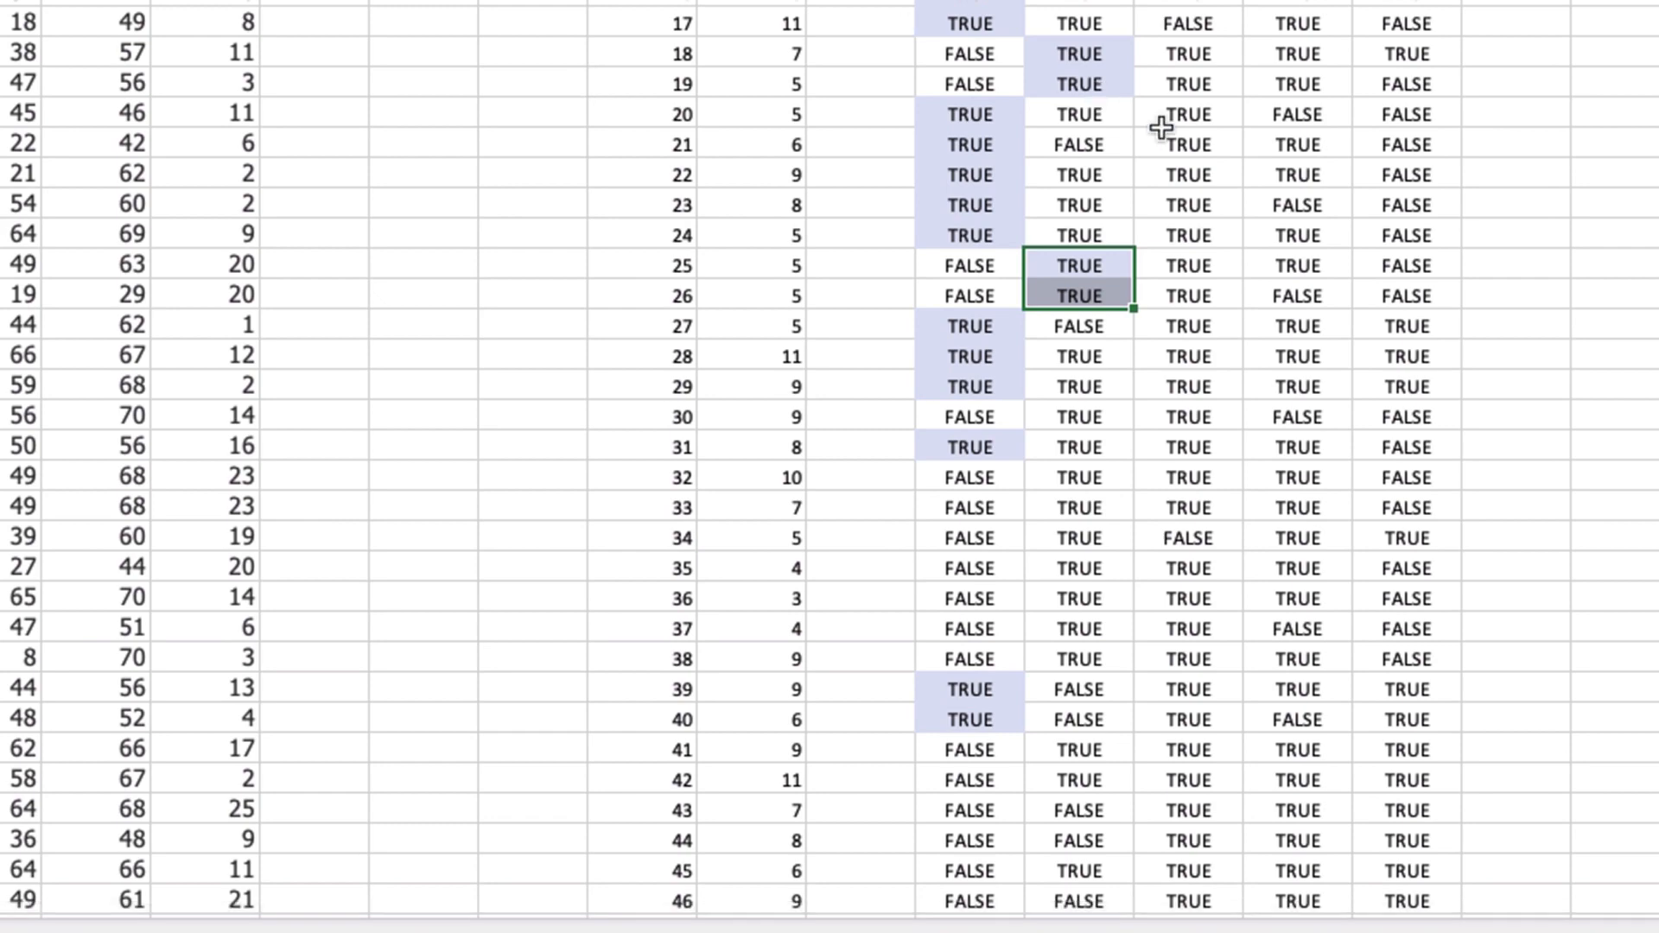
Examine the CHOOSE and RANDBETWEEN formulas for the n2, n3, n4 and n5 picks in U2:X2
scroll(1159, 122, "up", 5)
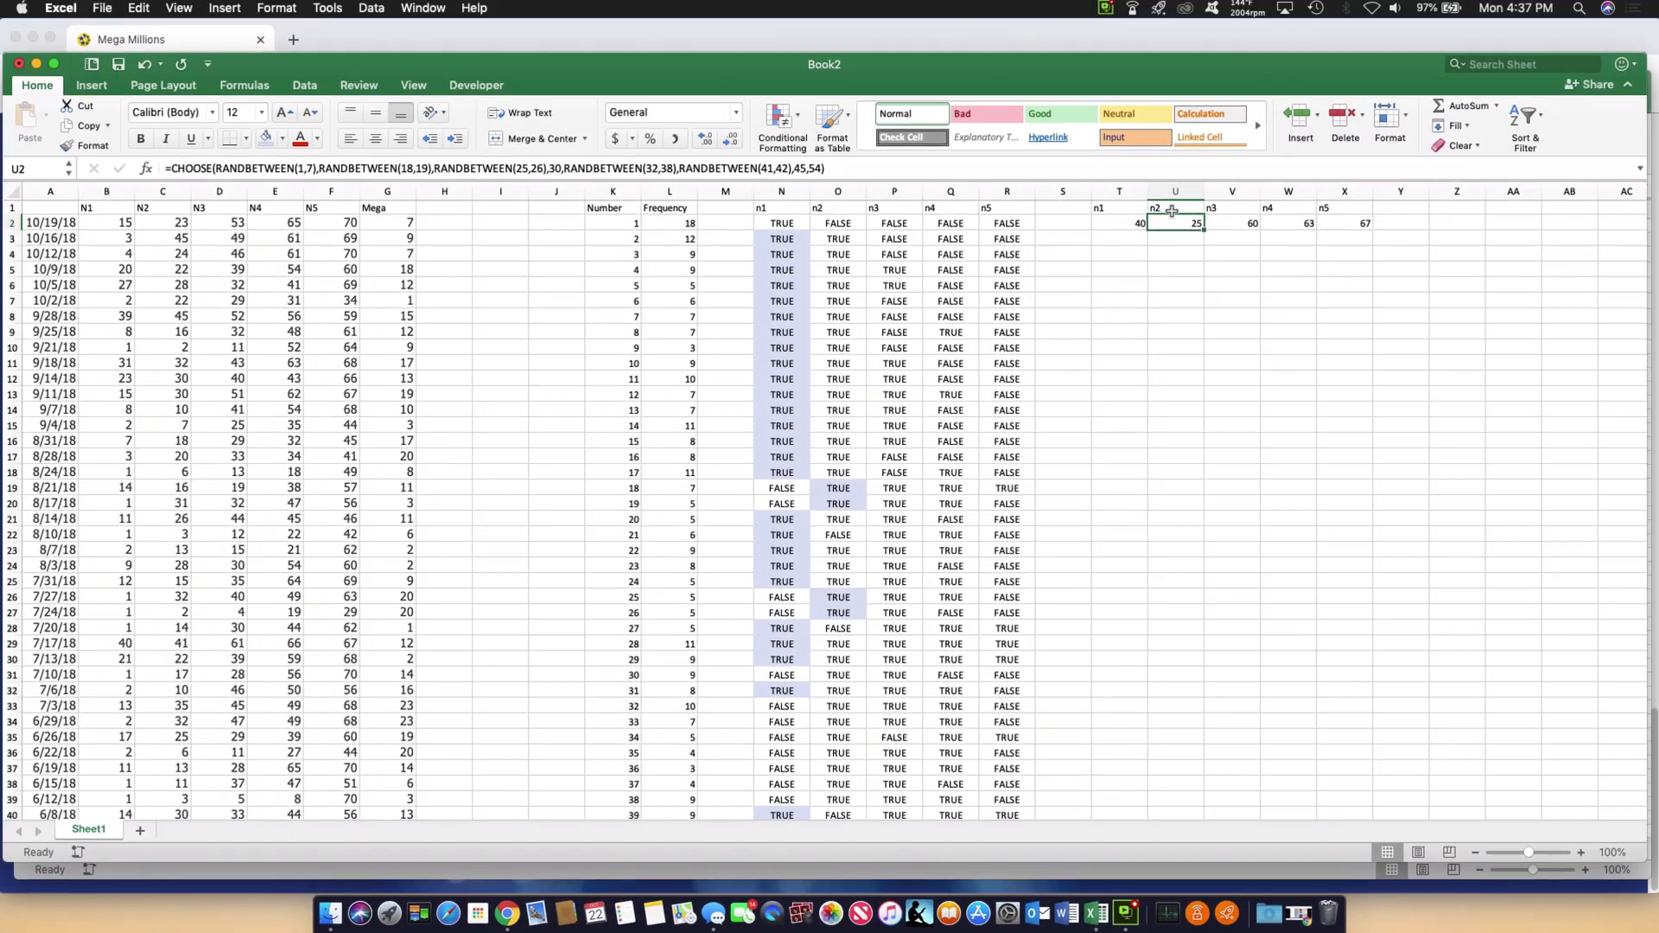
key("Right")
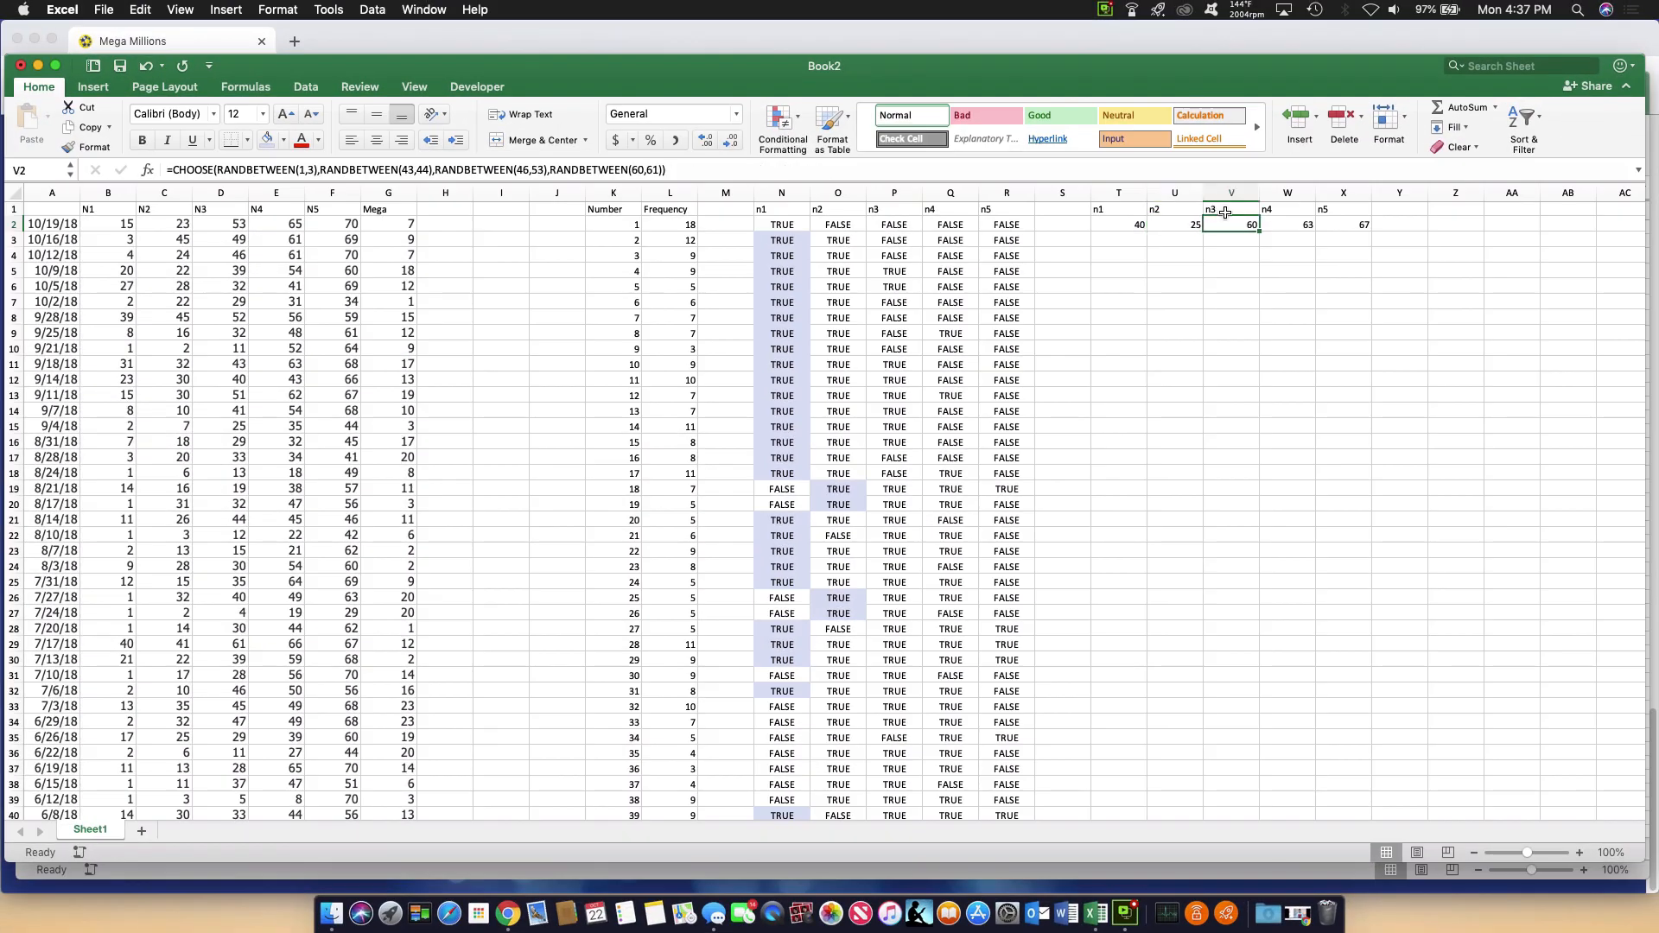
key("Left")
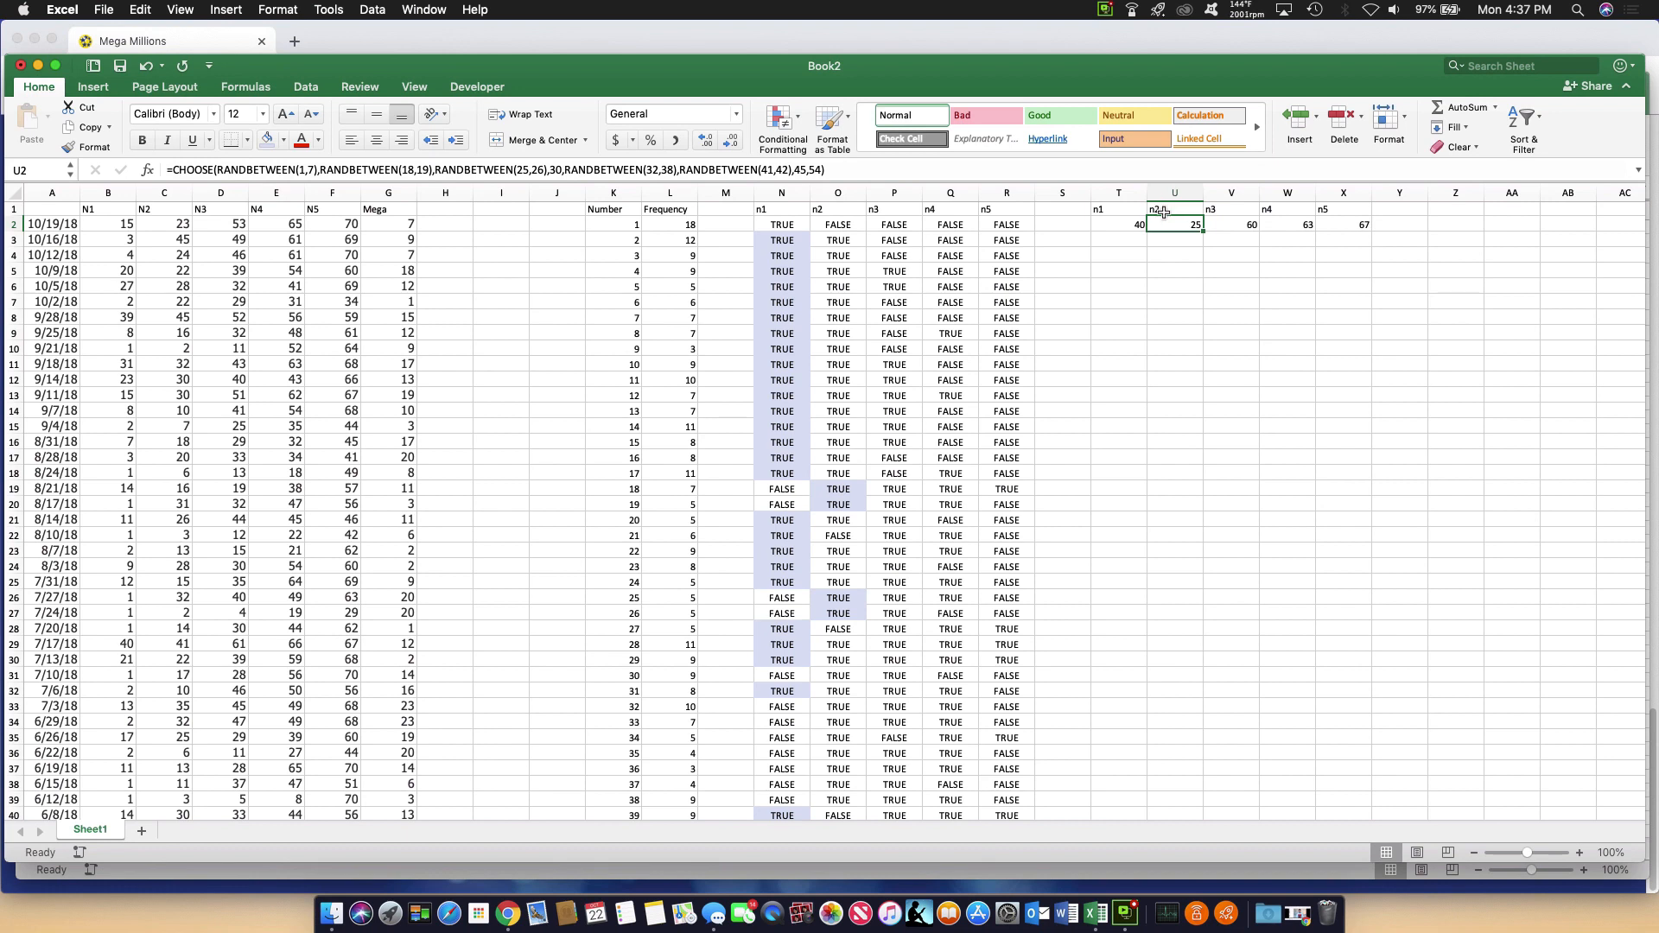
key("Right")
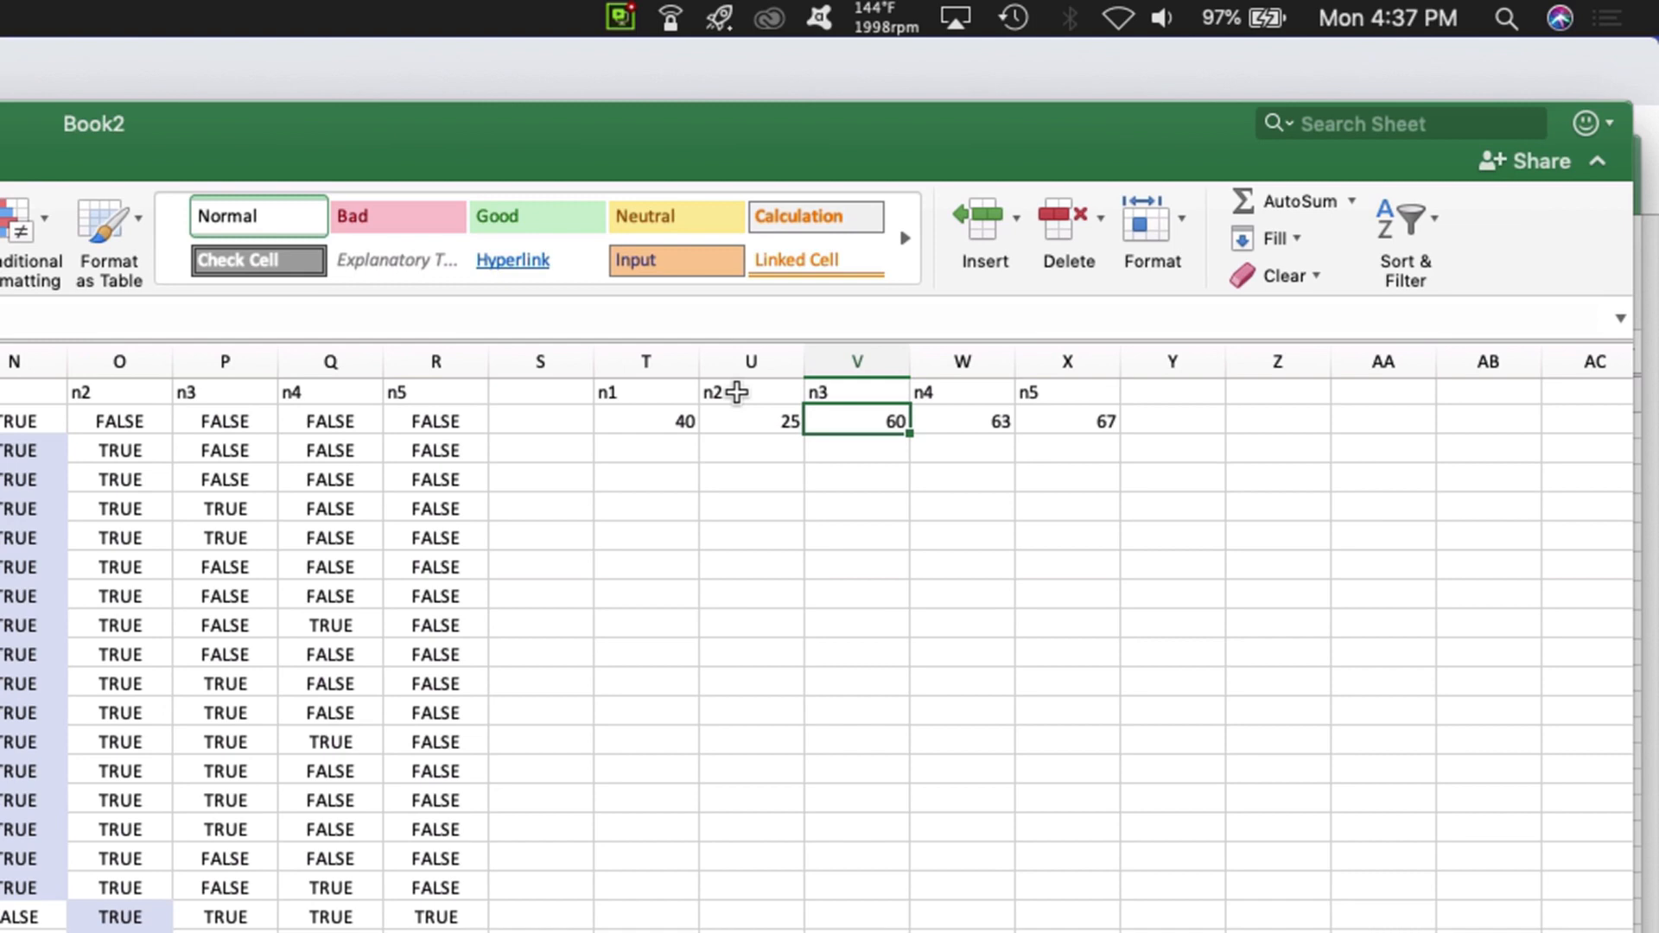
left_click(740, 389)
left_click(941, 391)
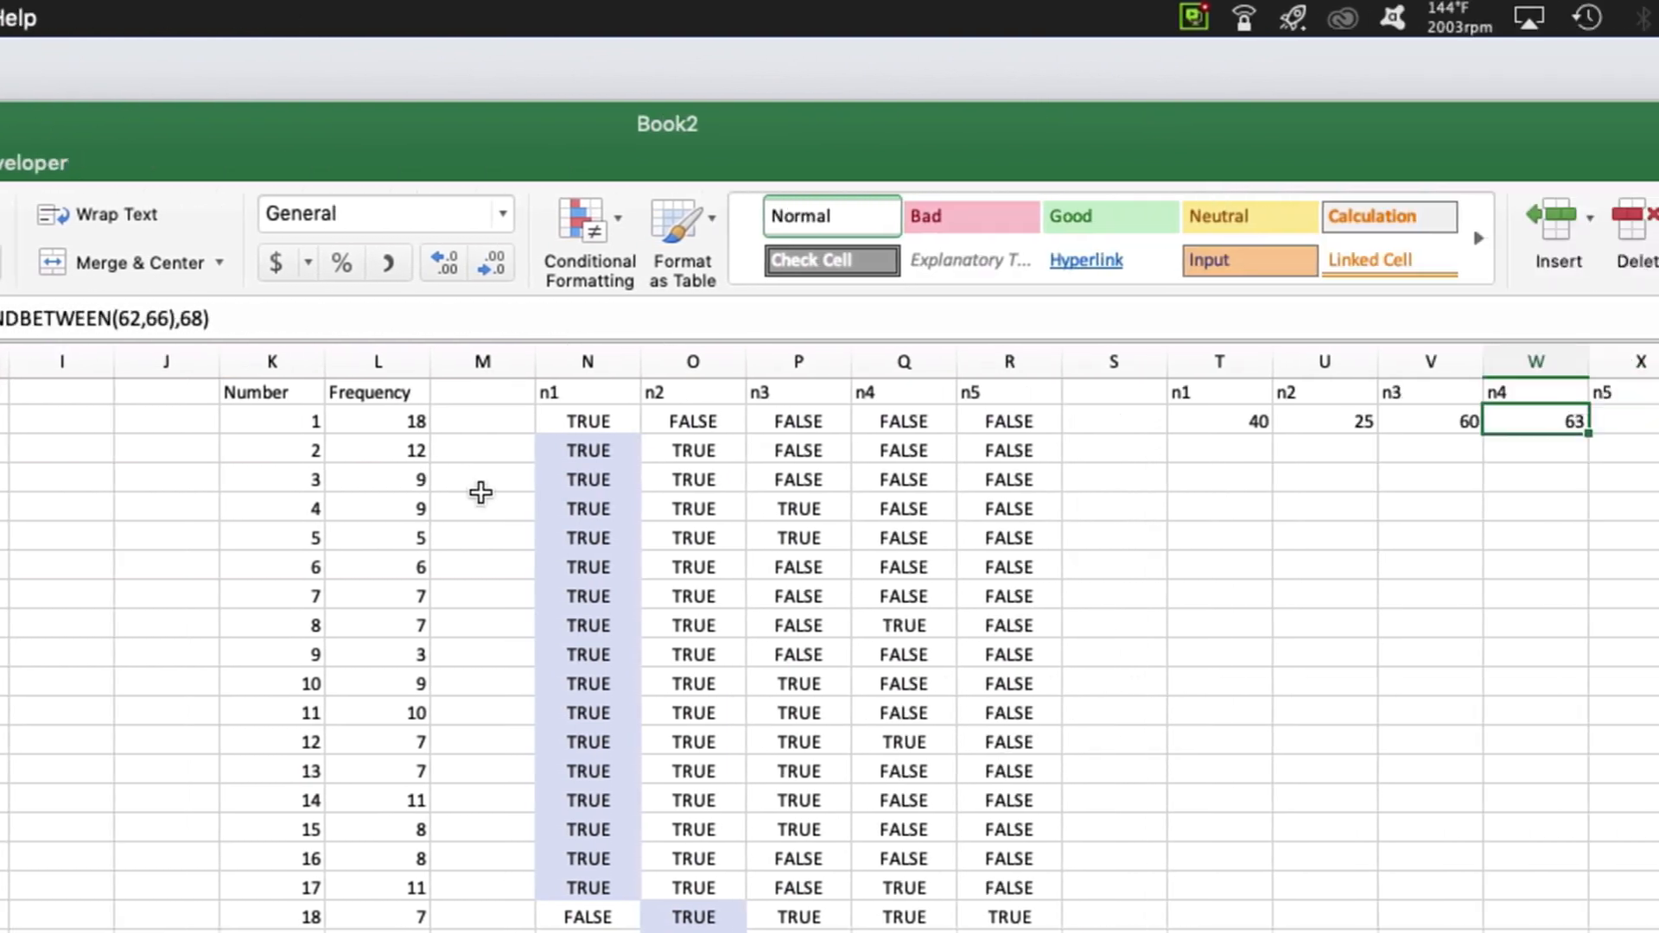
key("Right")
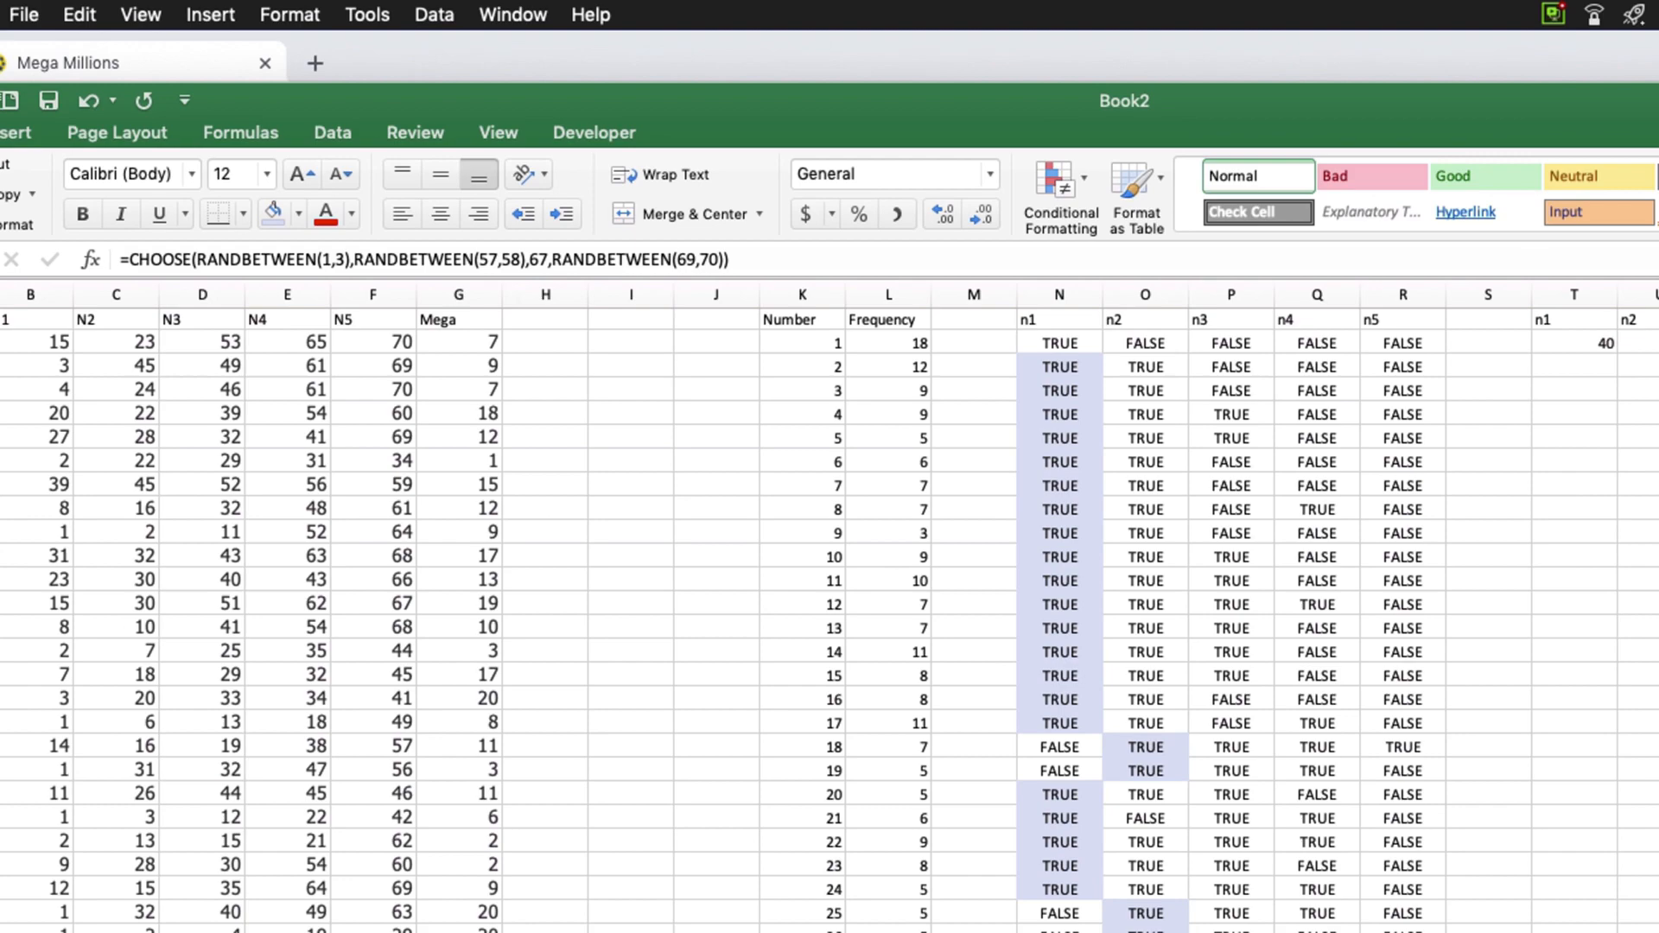
left_click(1508, 275)
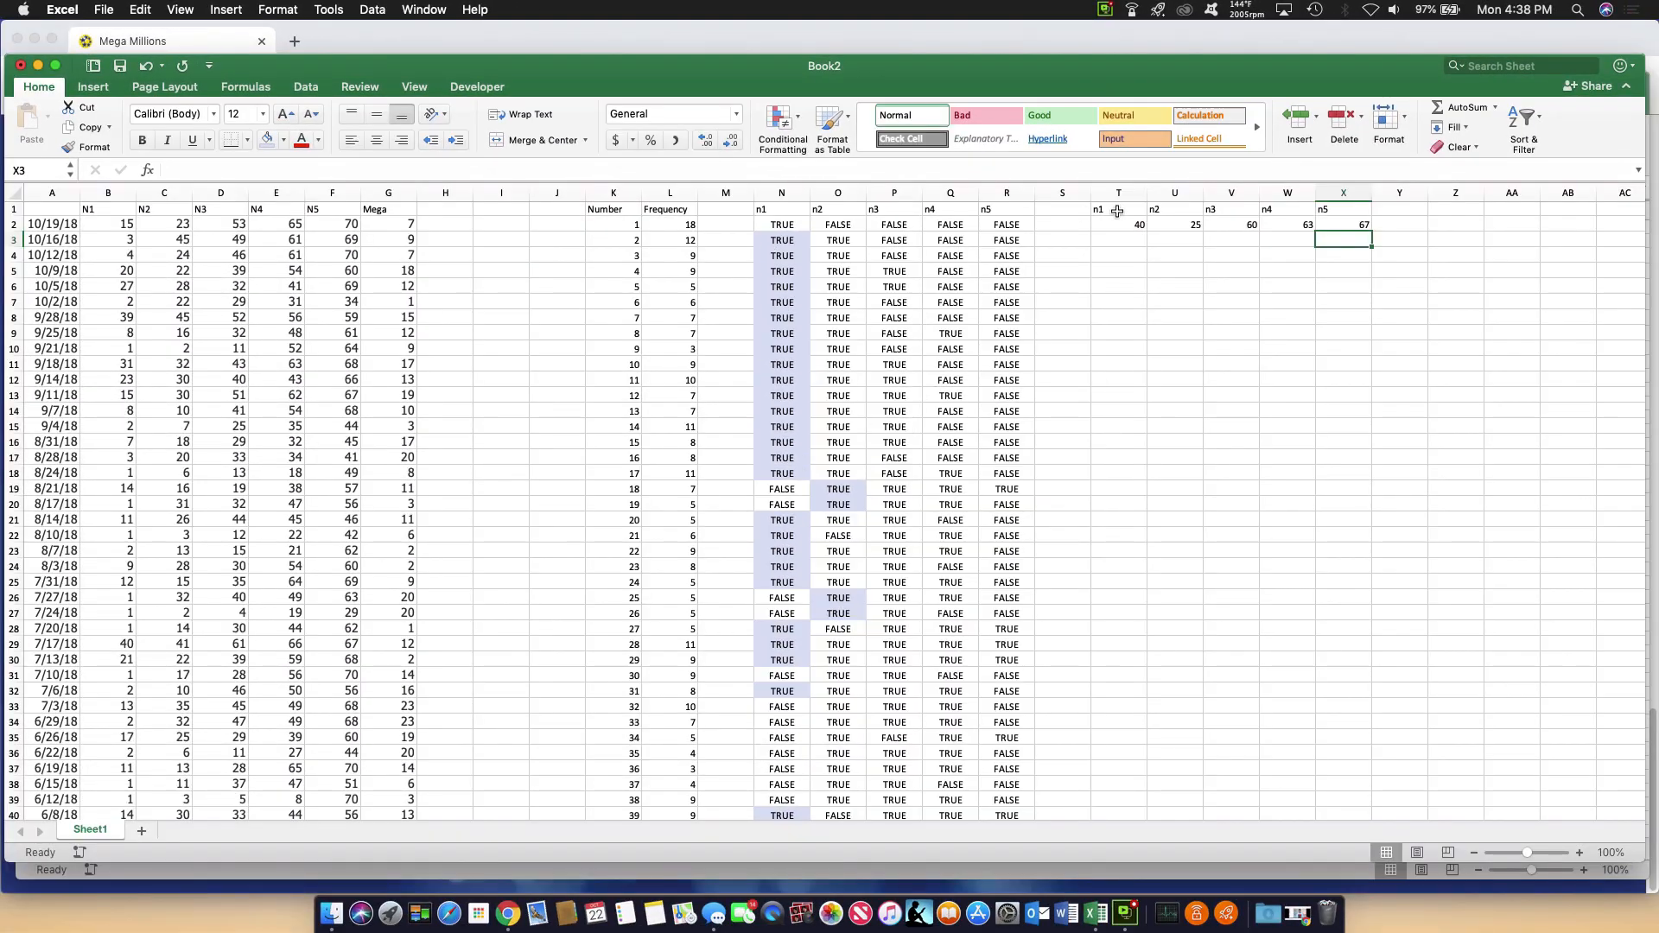
left_click_drag(1116, 218, 1311, 209)
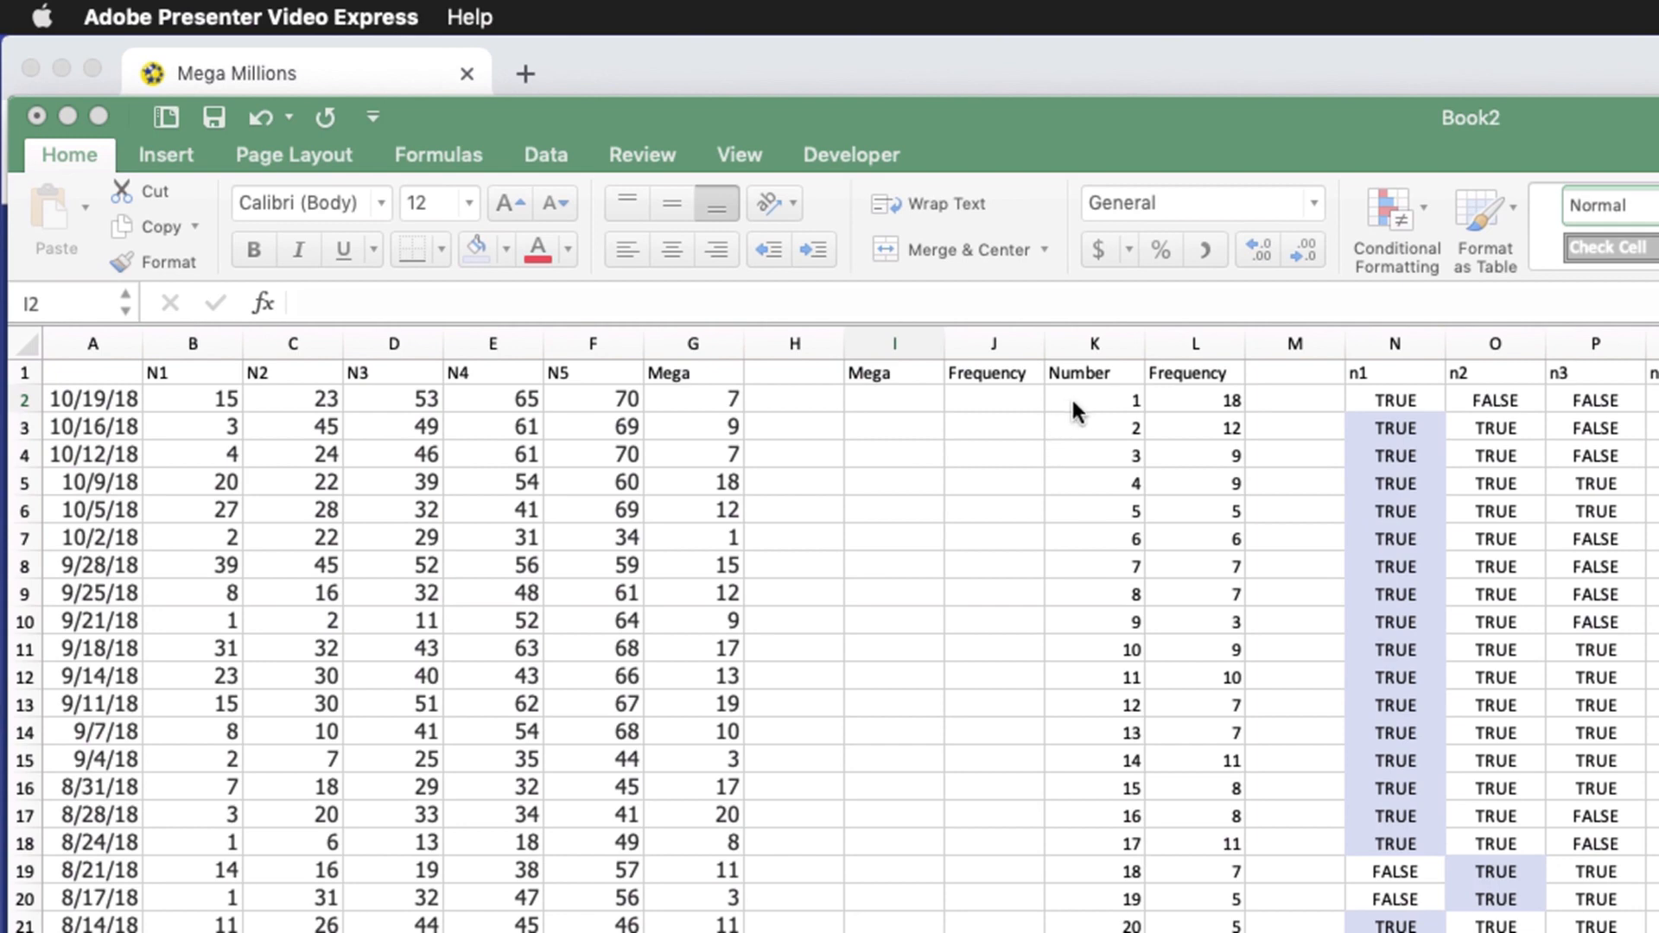
Hide the Number and Frequency columns K and L
left_click(1087, 330)
left_click_drag(1091, 343, 1156, 322)
right_click(1178, 342)
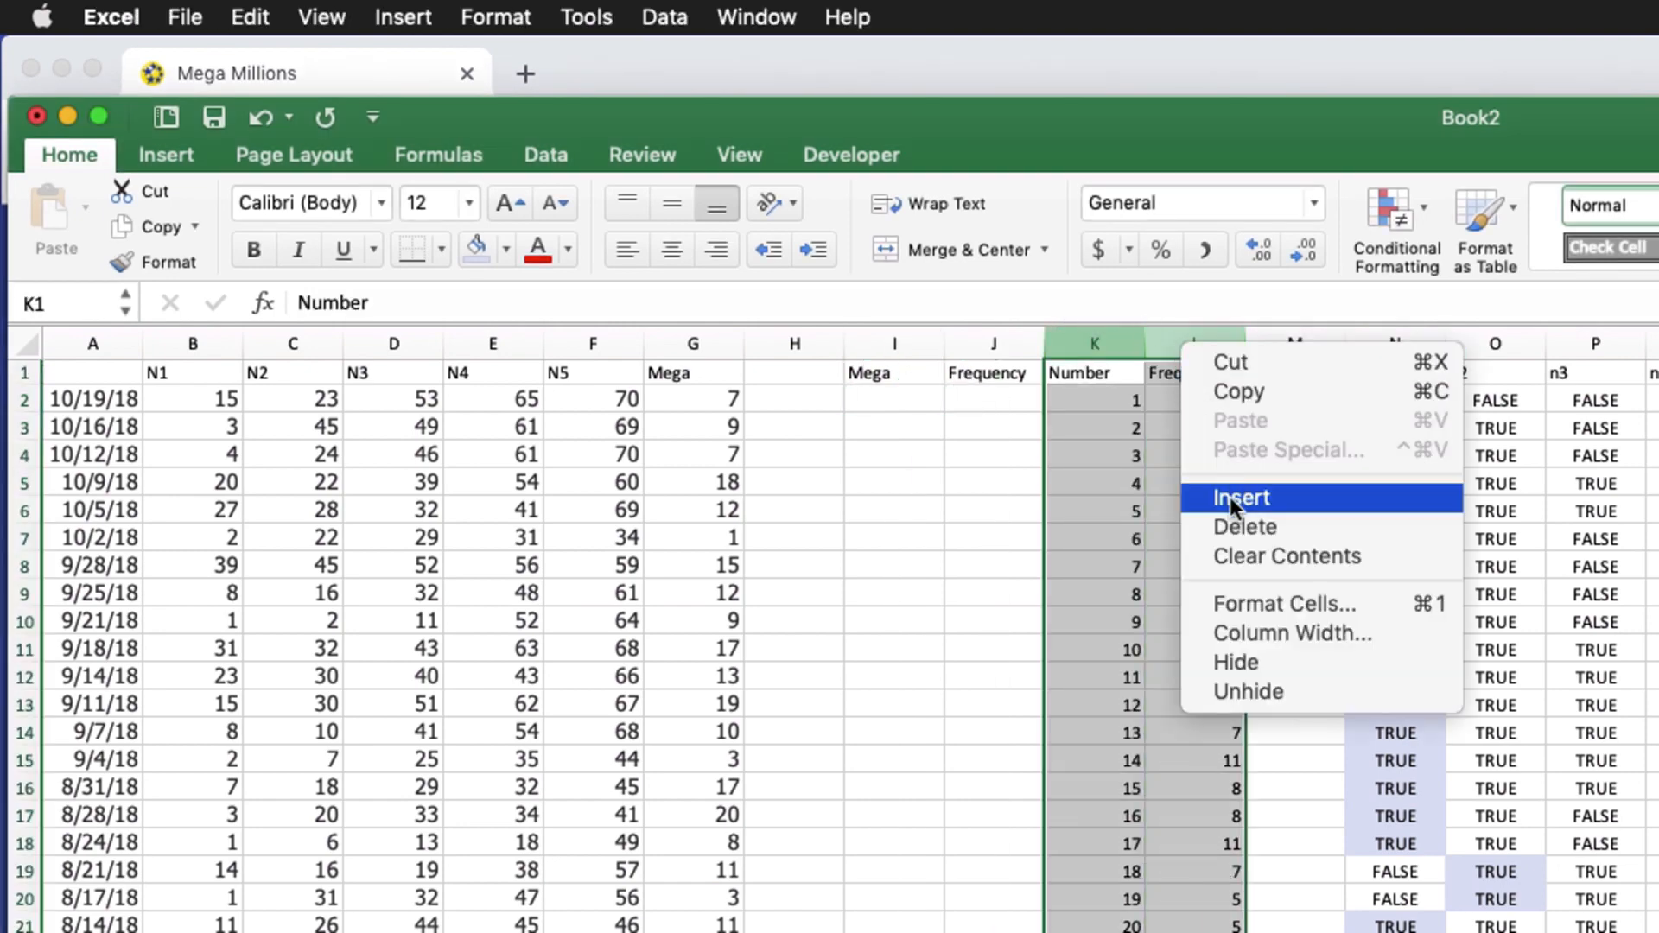
left_click(1234, 658)
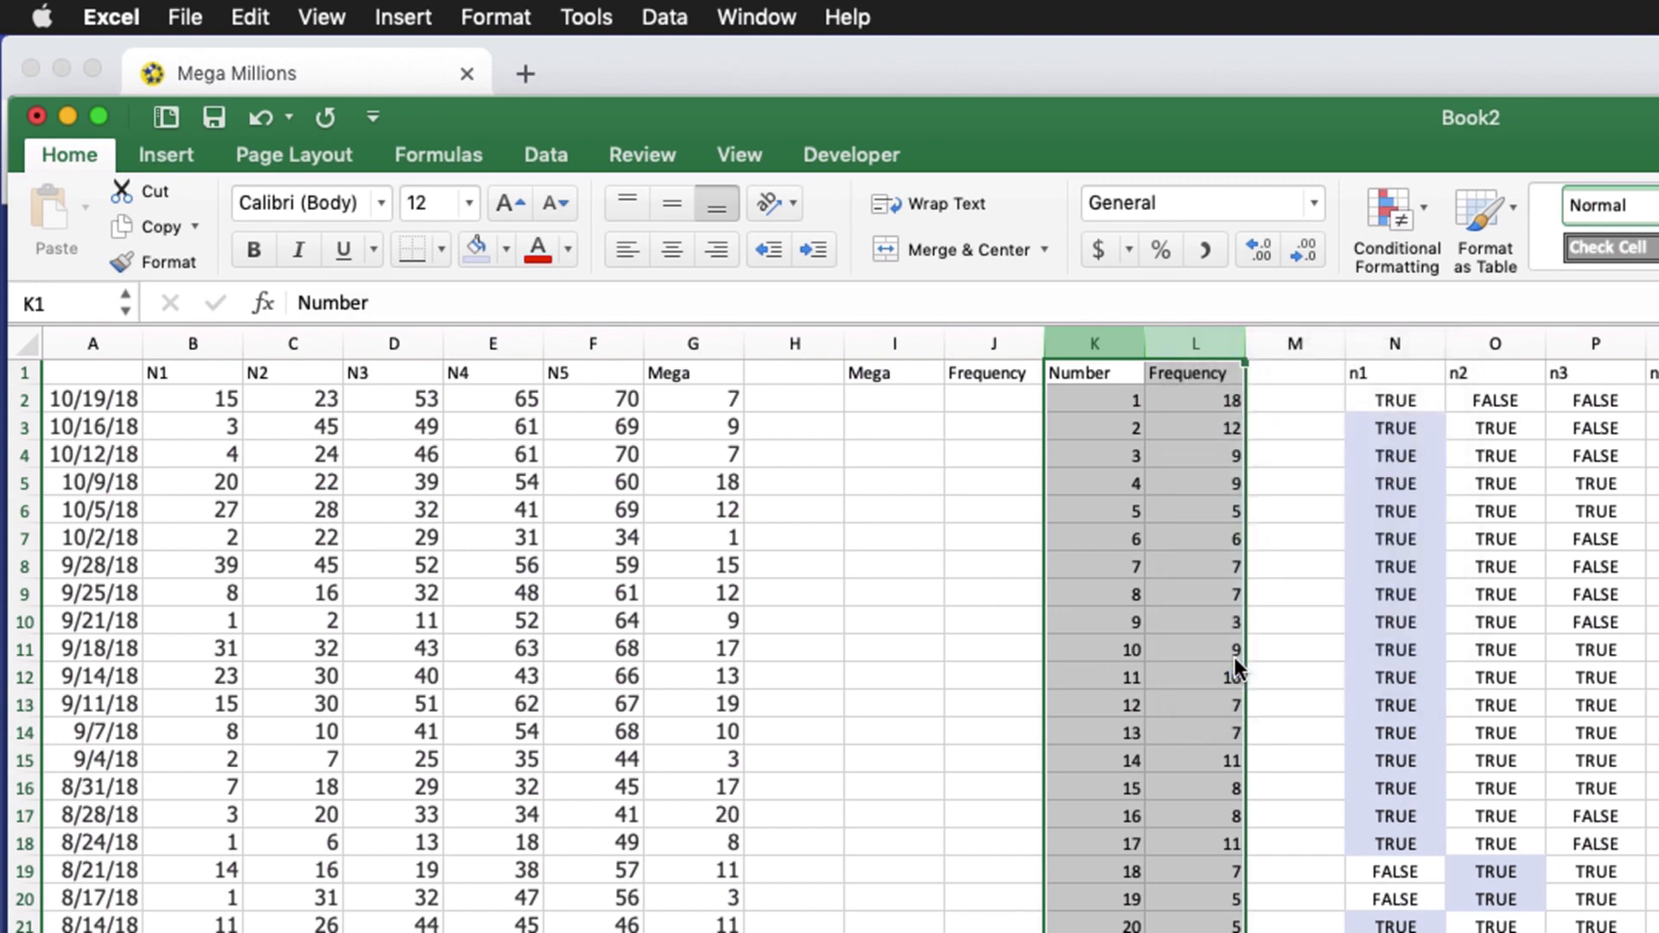
Enter 1, 2 and 3 in cells I2:I4 to start the list under the Mega heading
left_click(910, 555)
left_click(873, 388)
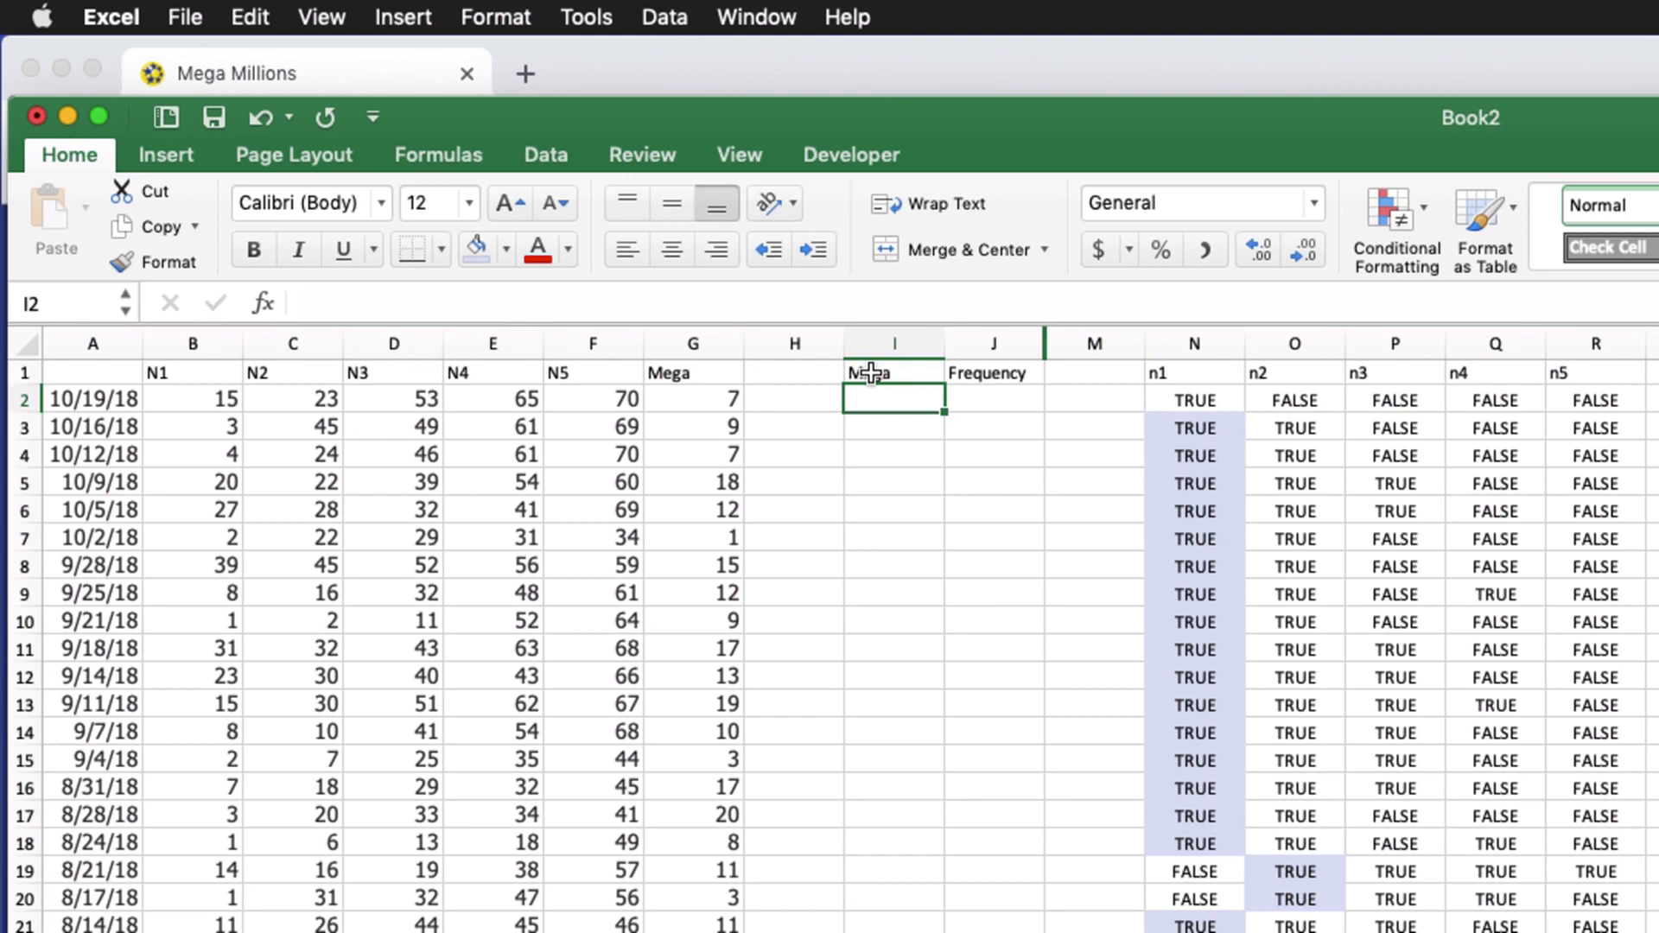
type("1")
key("Return")
type("2")
key("Return")
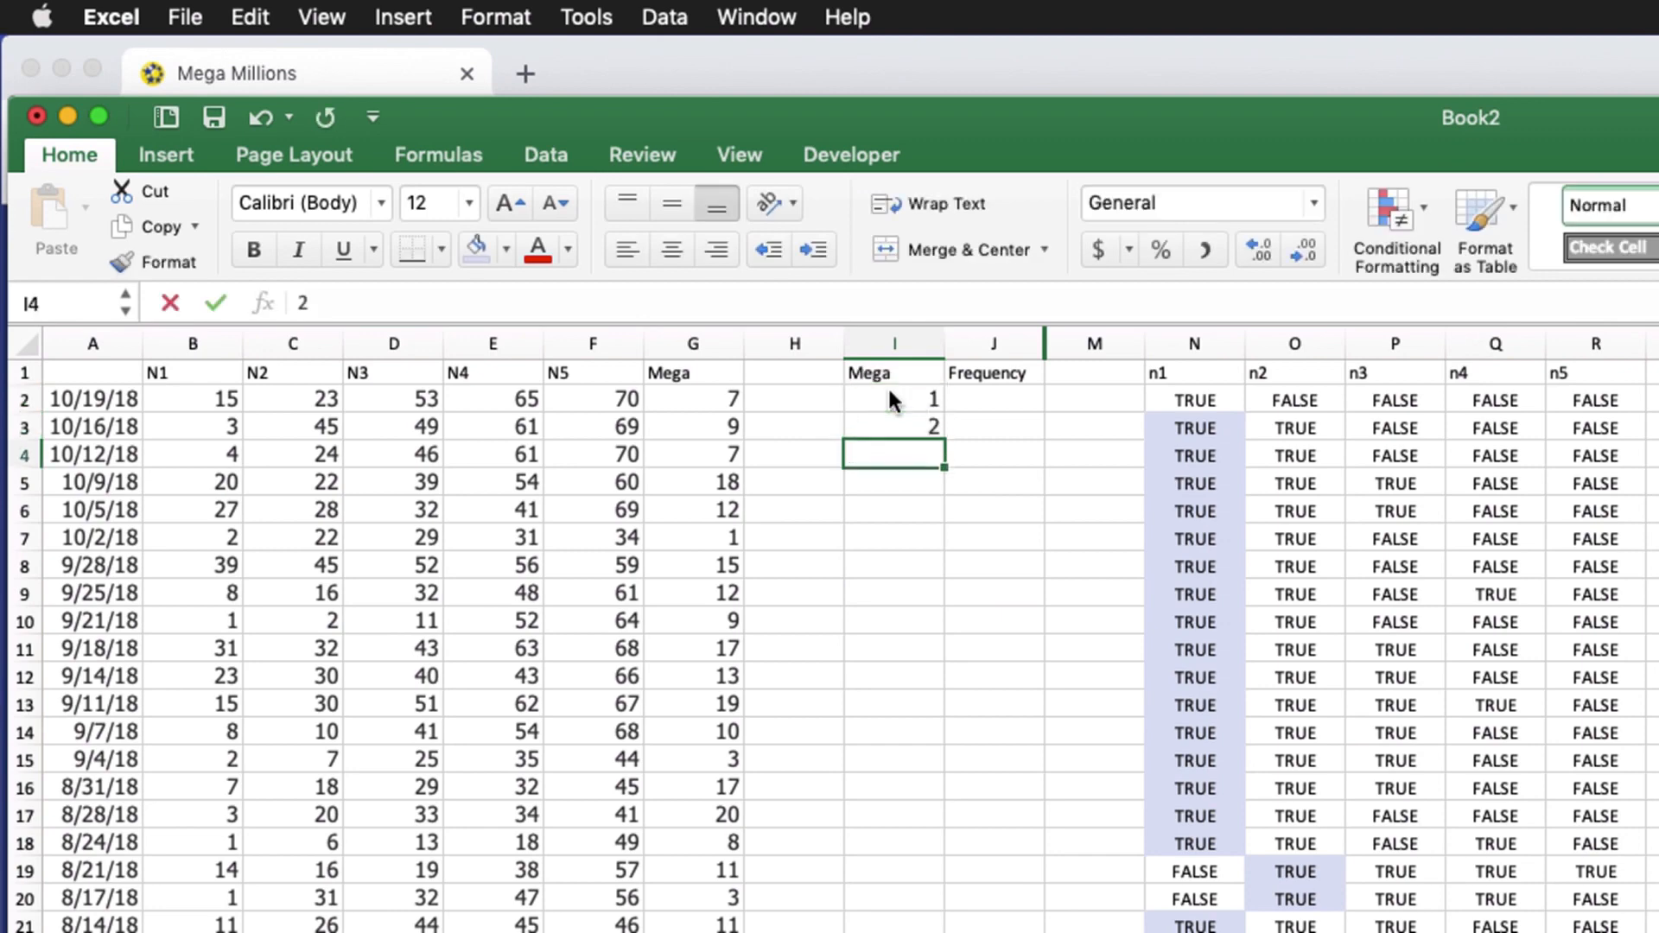
type("3")
key("Return")
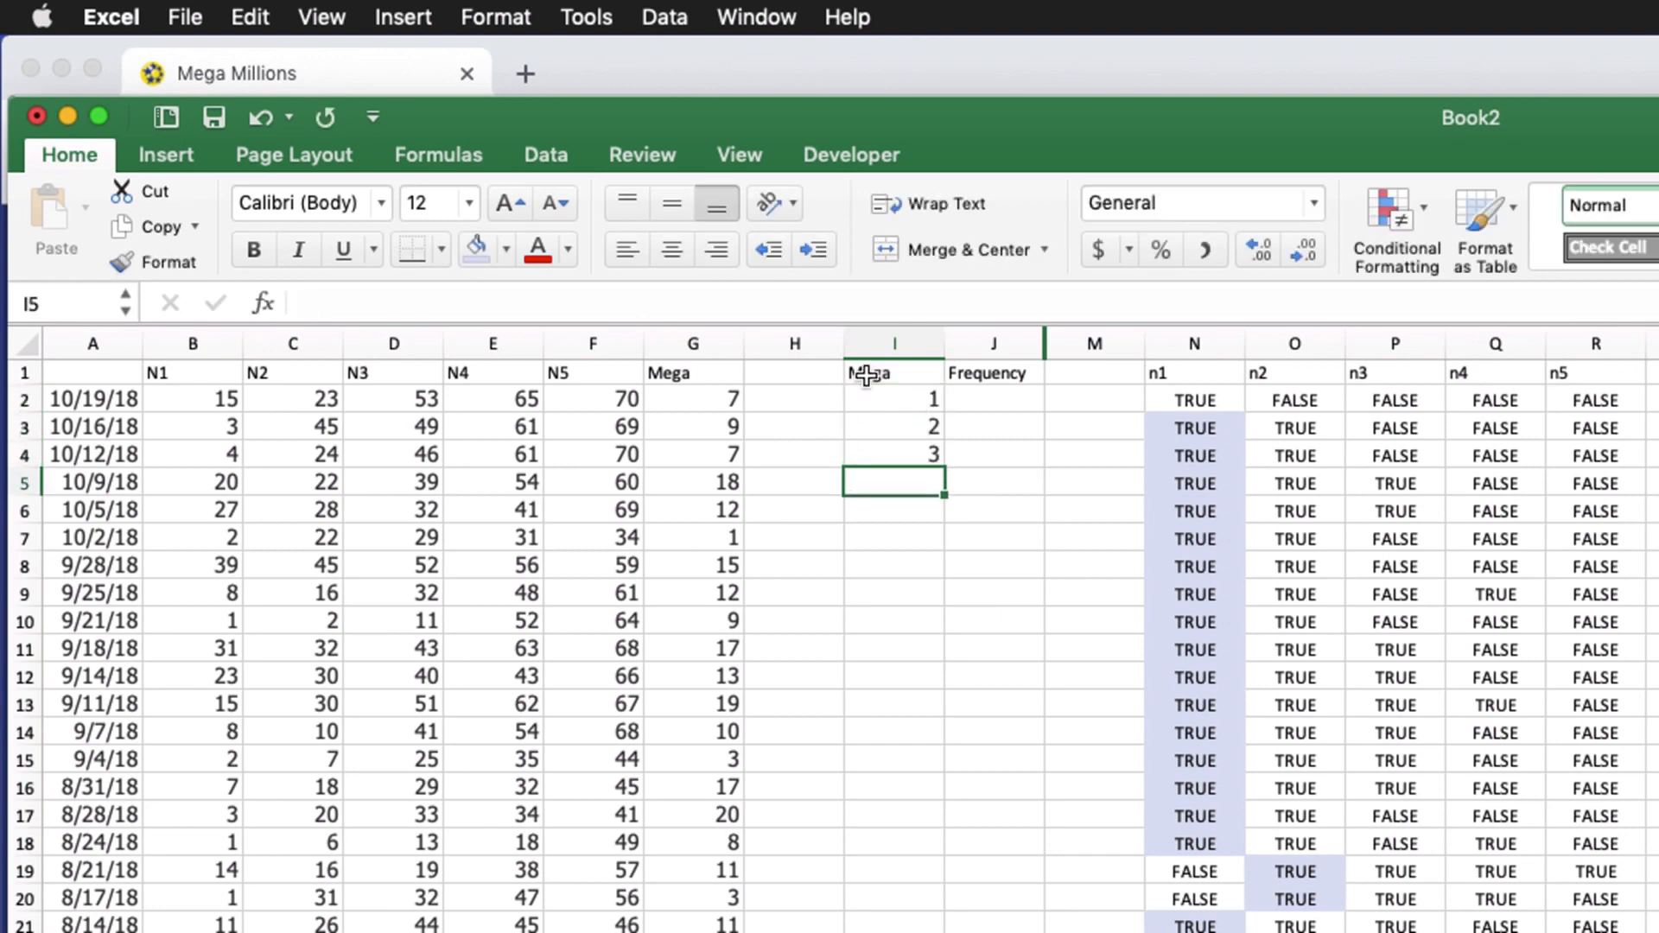
Extend the Mega number series in column I down to 25 in cell I26
left_click(869, 400)
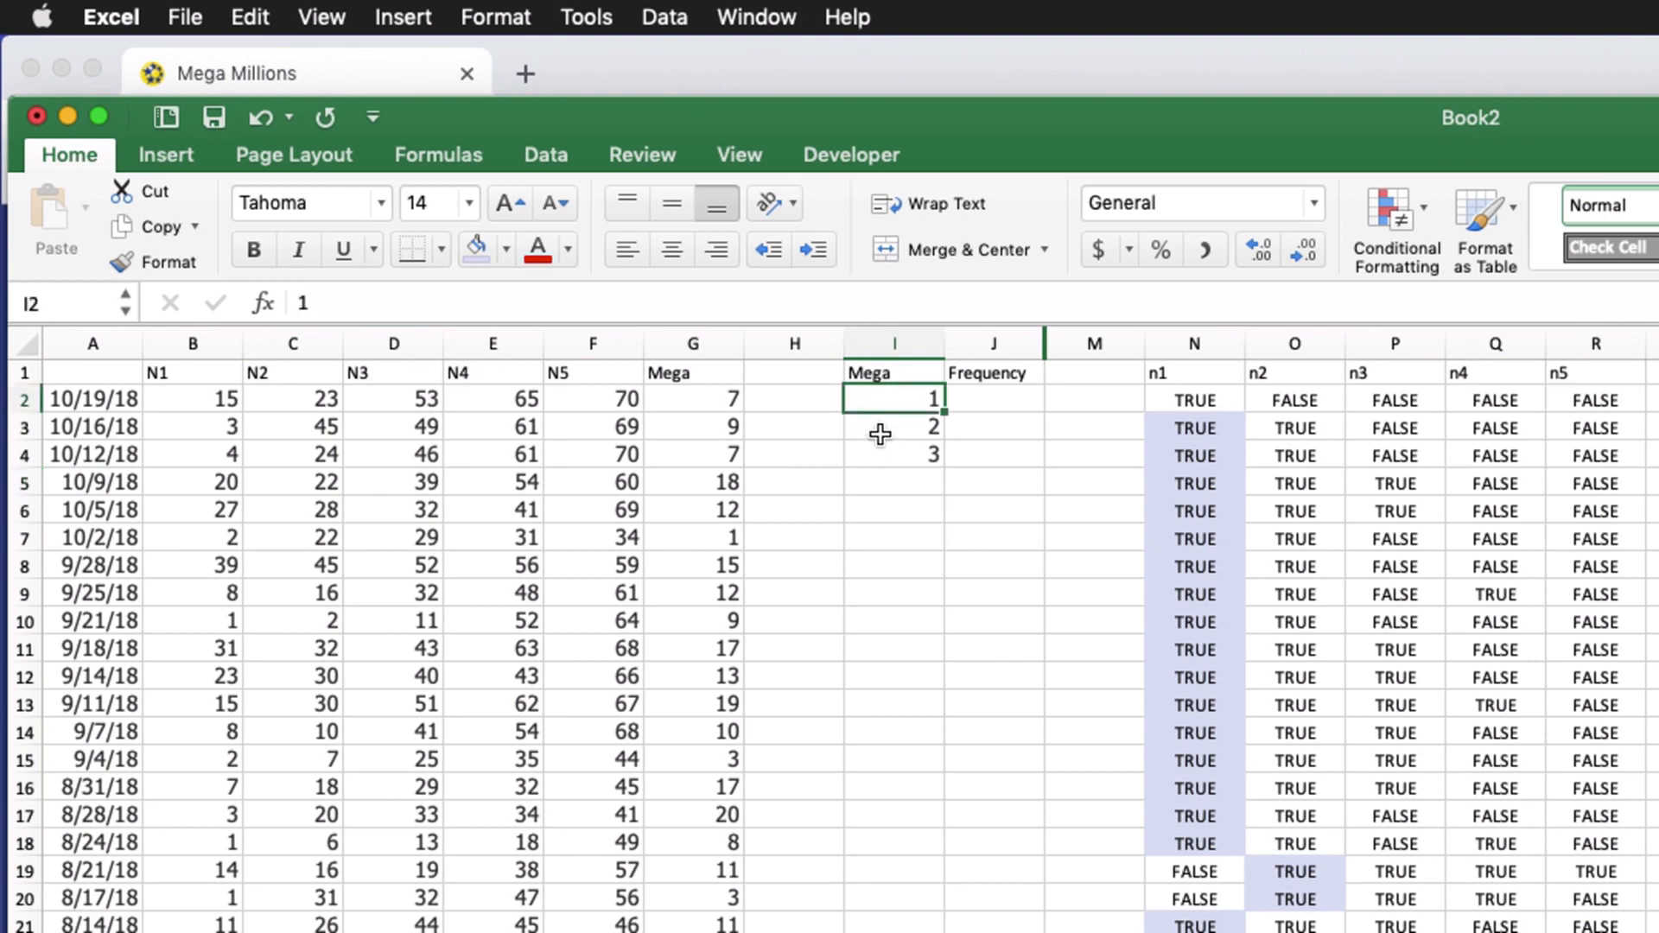
key("super+shift+Down")
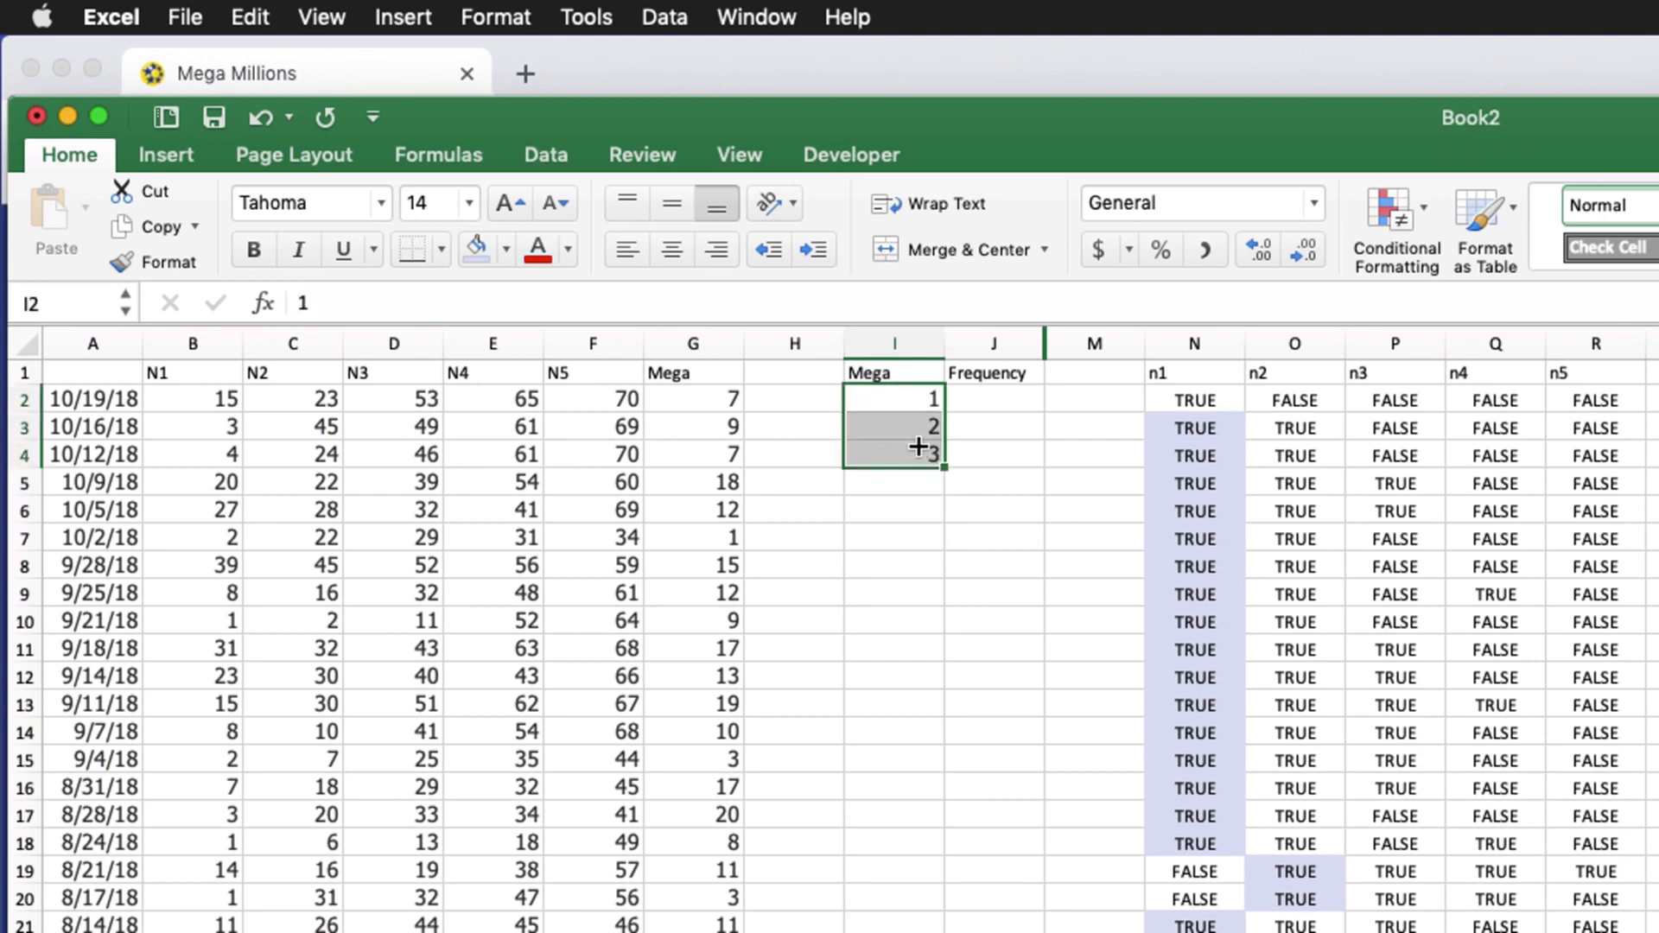
left_click_drag(916, 446, 917, 932)
left_click_drag(918, 625, 917, 700)
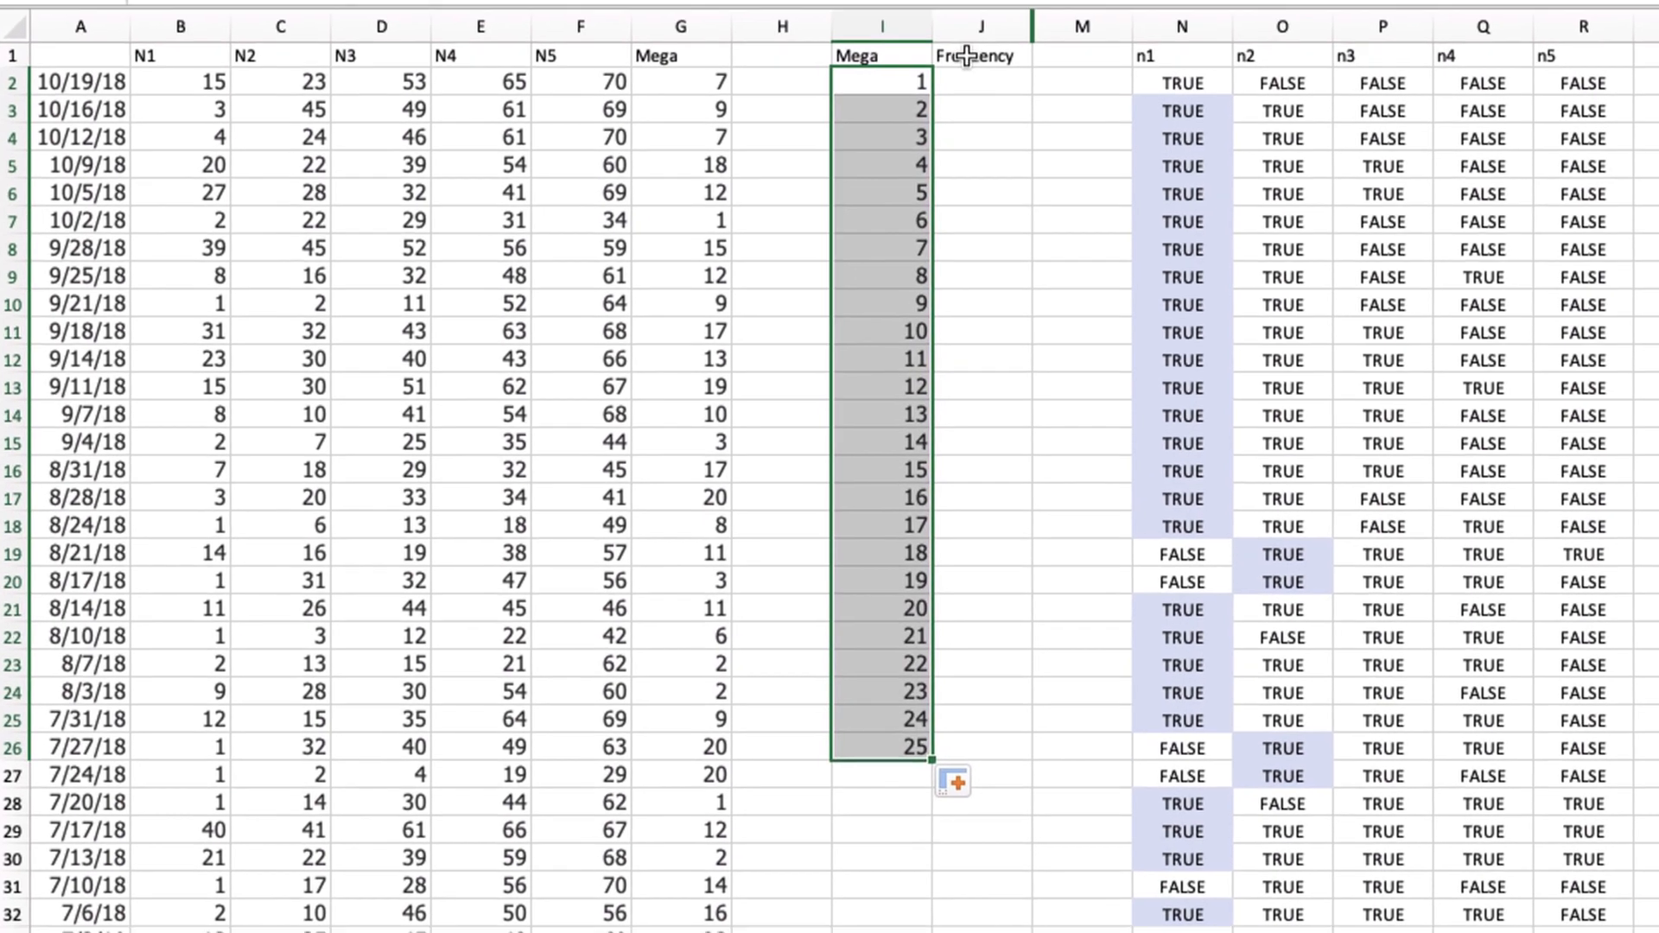
Enter =COUNTIF($G$2:$G$102,I2) in J2 to count how often the first Mega number was drawn
left_click(968, 82)
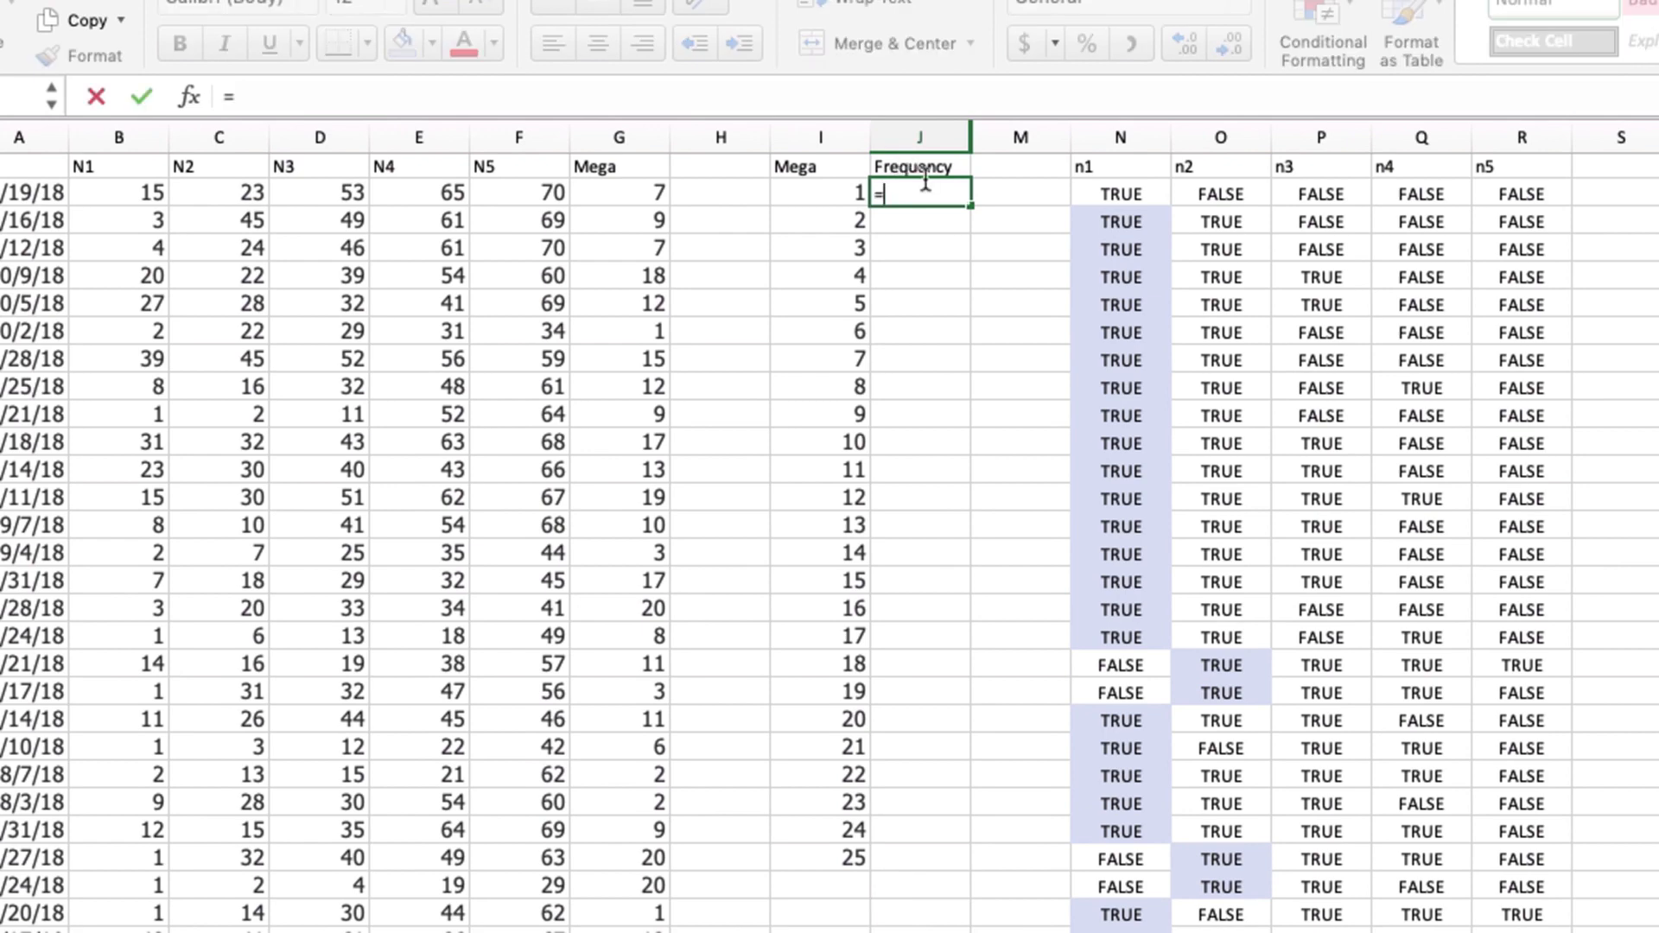
type("countif")
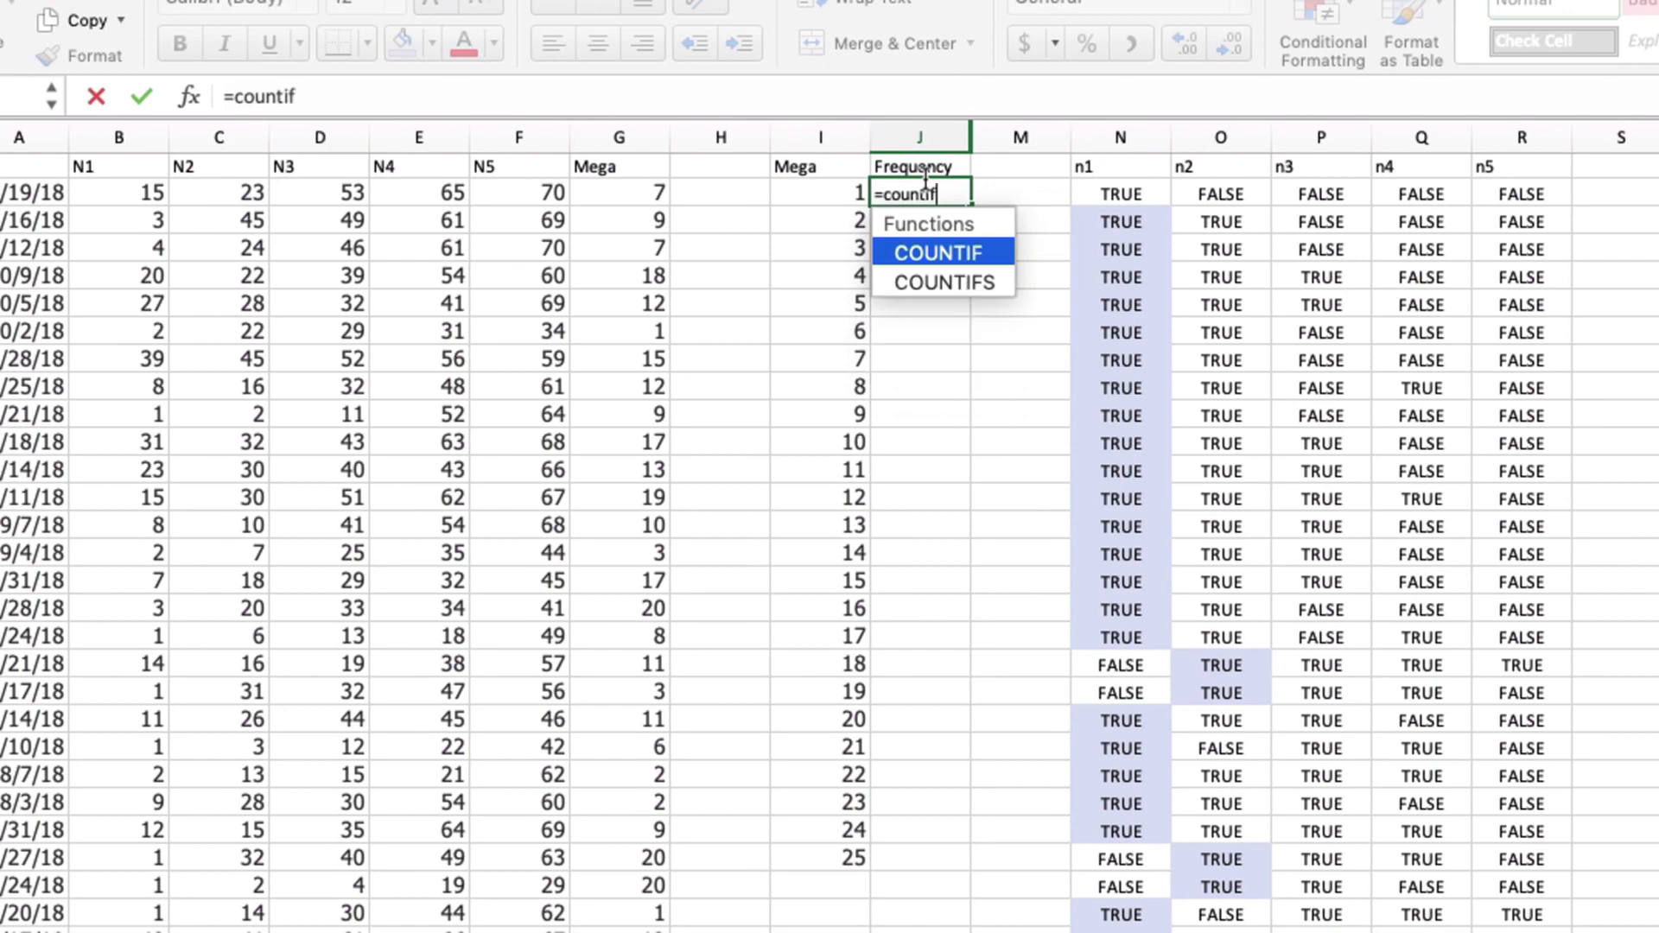
type("(")
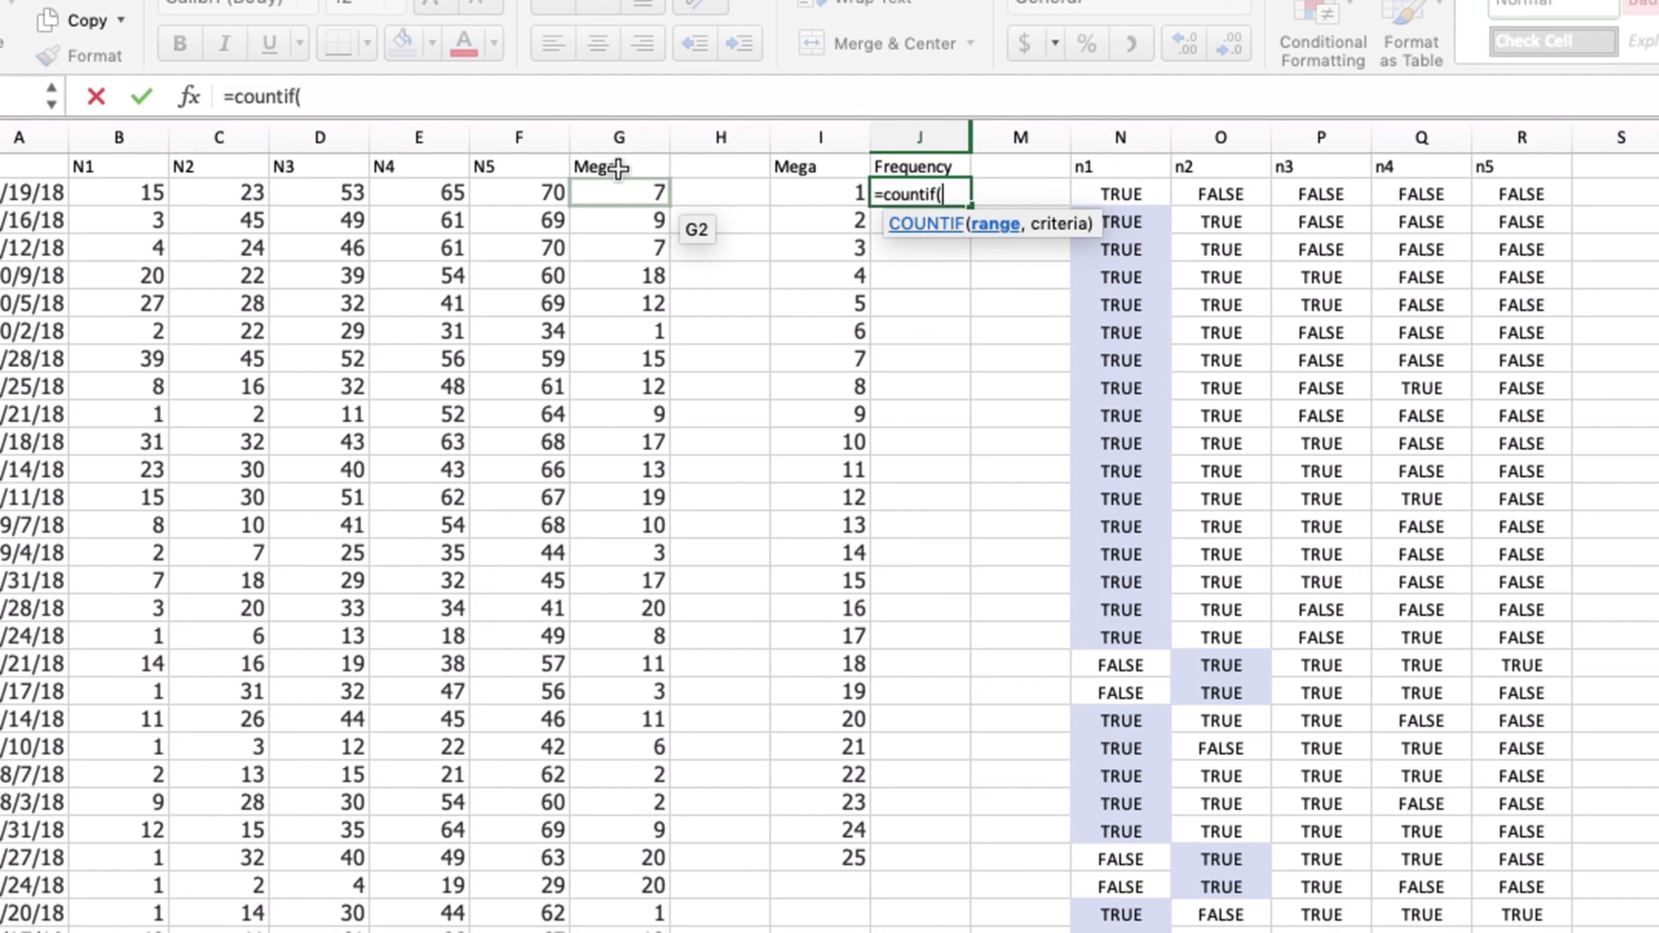
left_click_drag(619, 192, 618, 888)
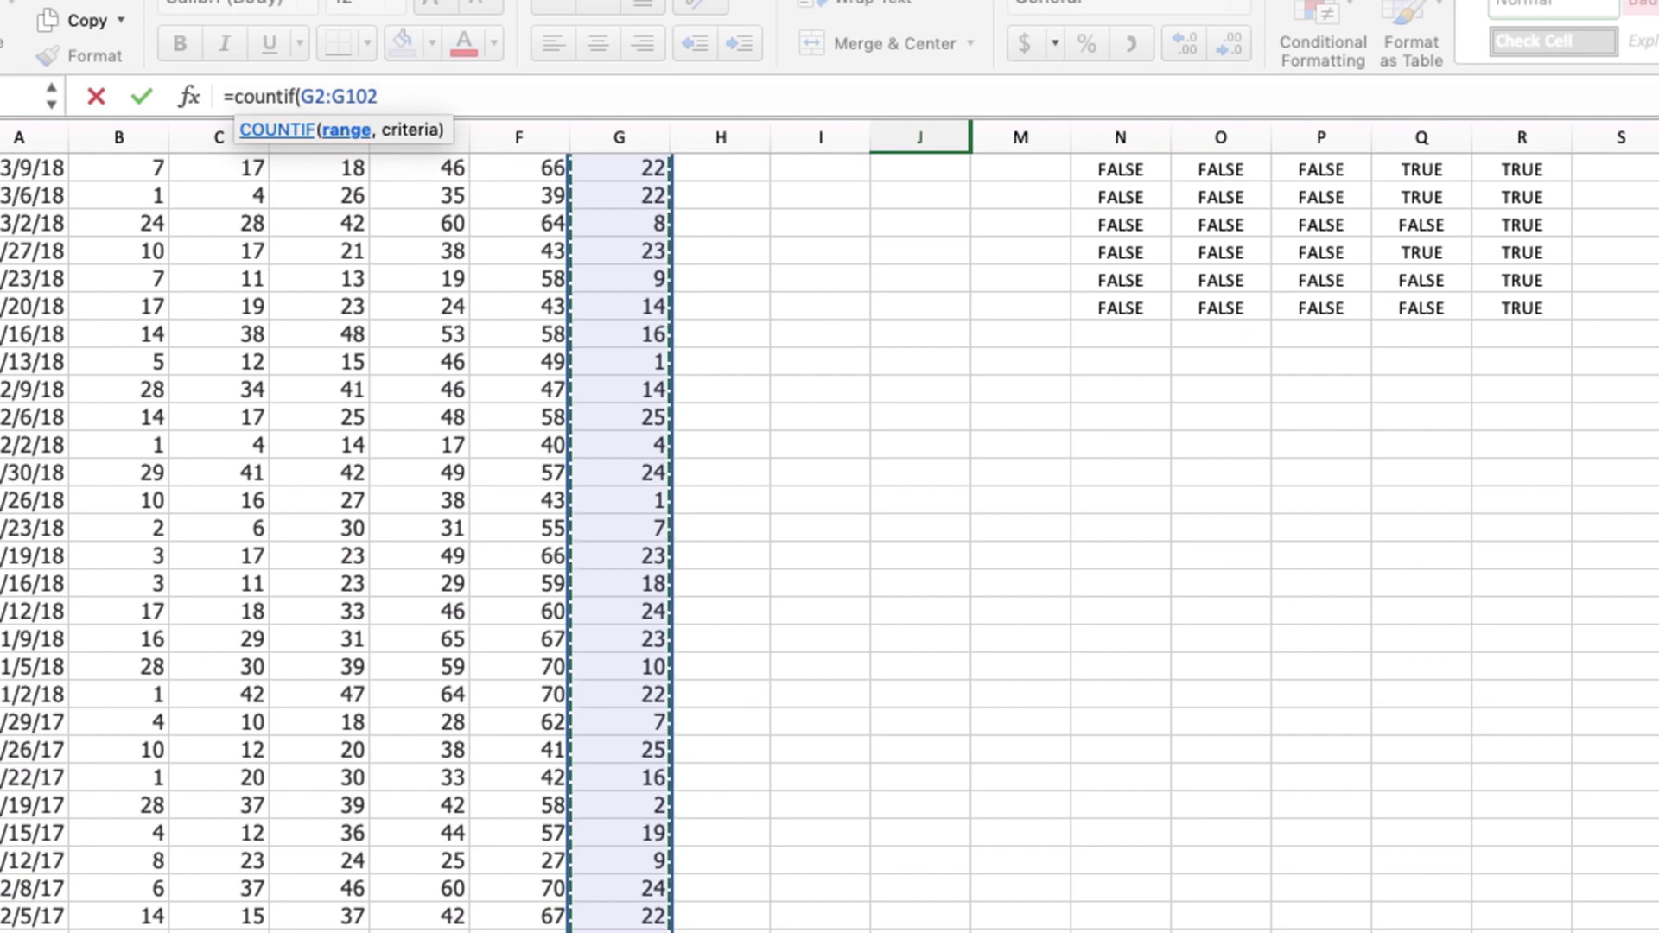
key("F4")
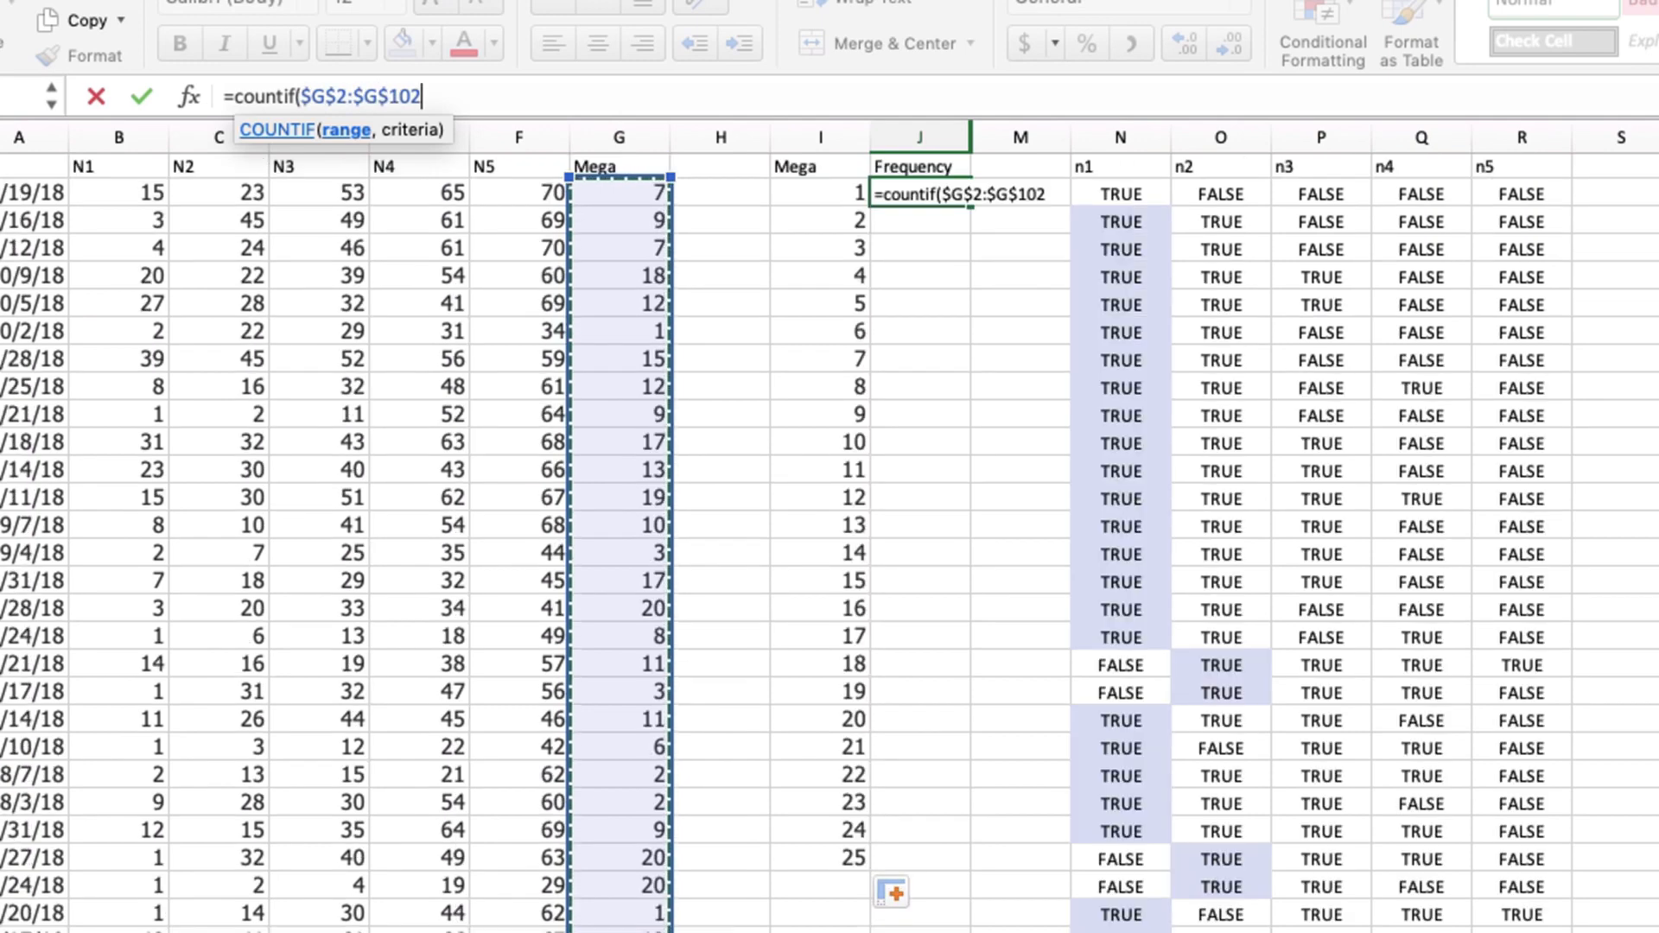
type(",")
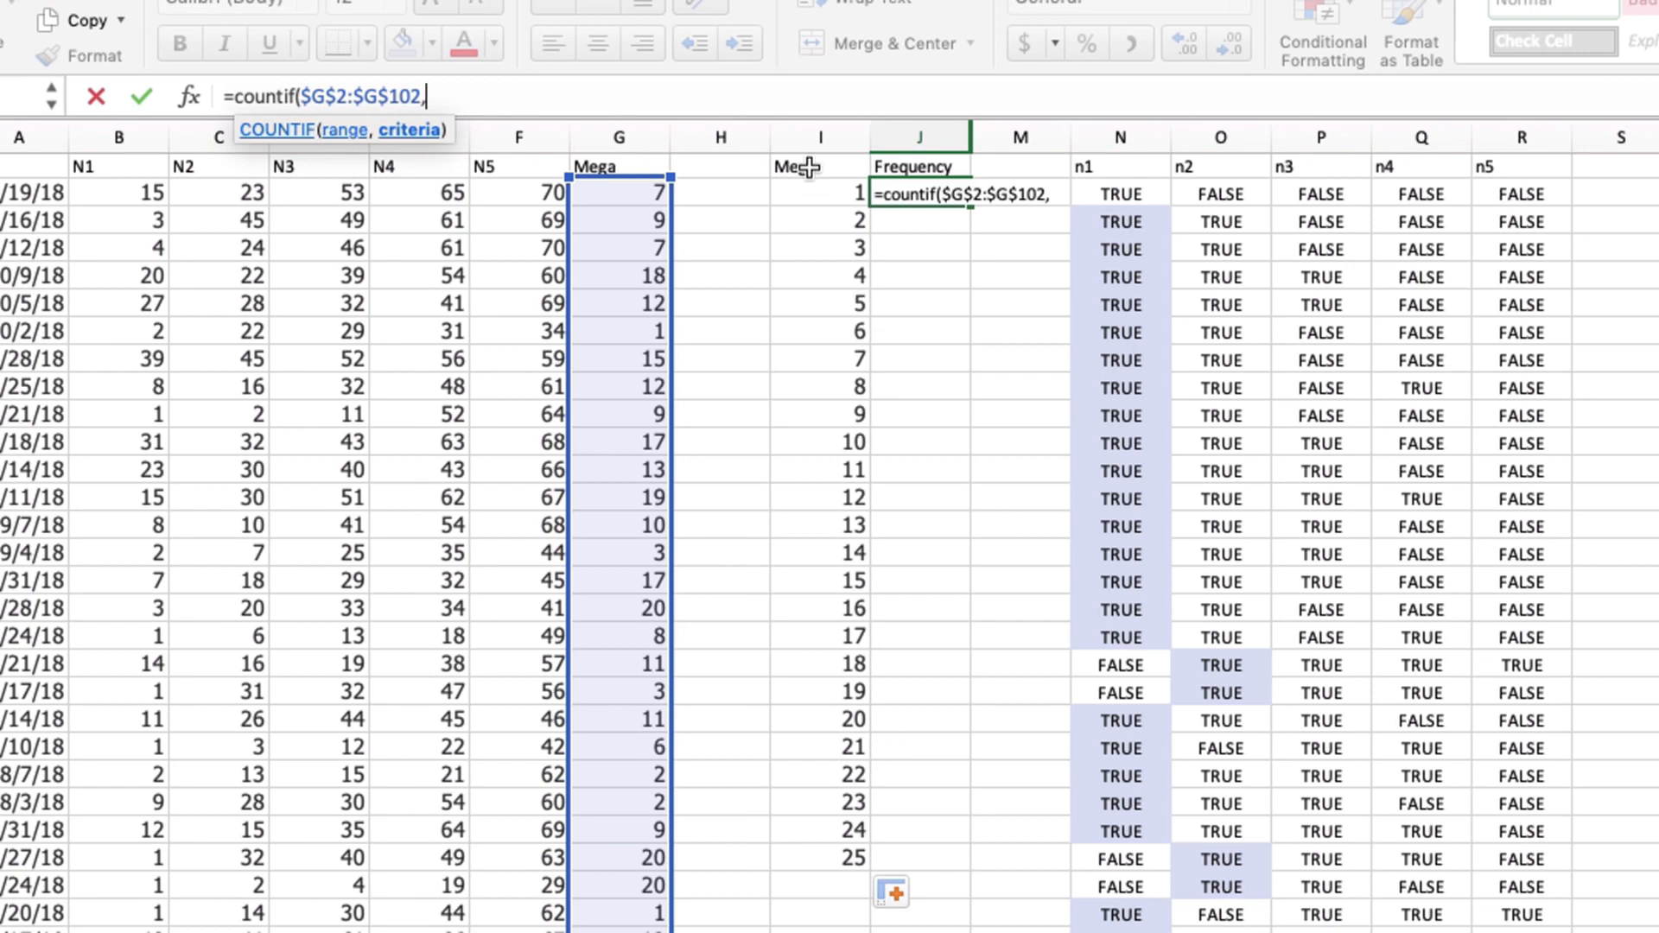
key("Left")
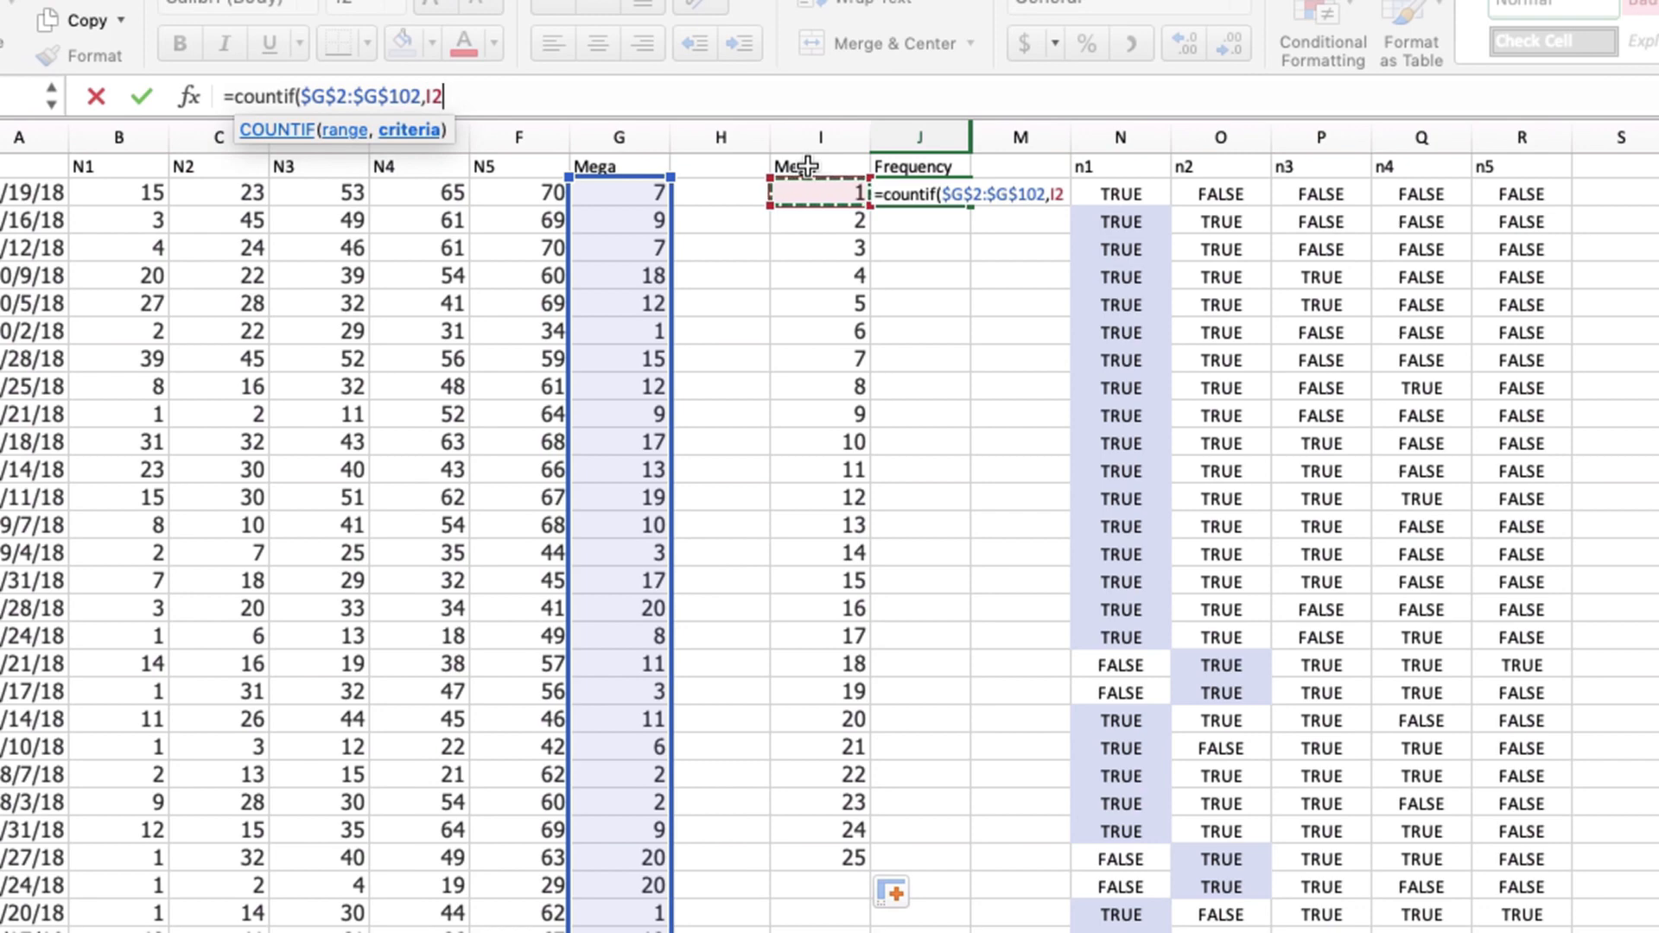
type(")")
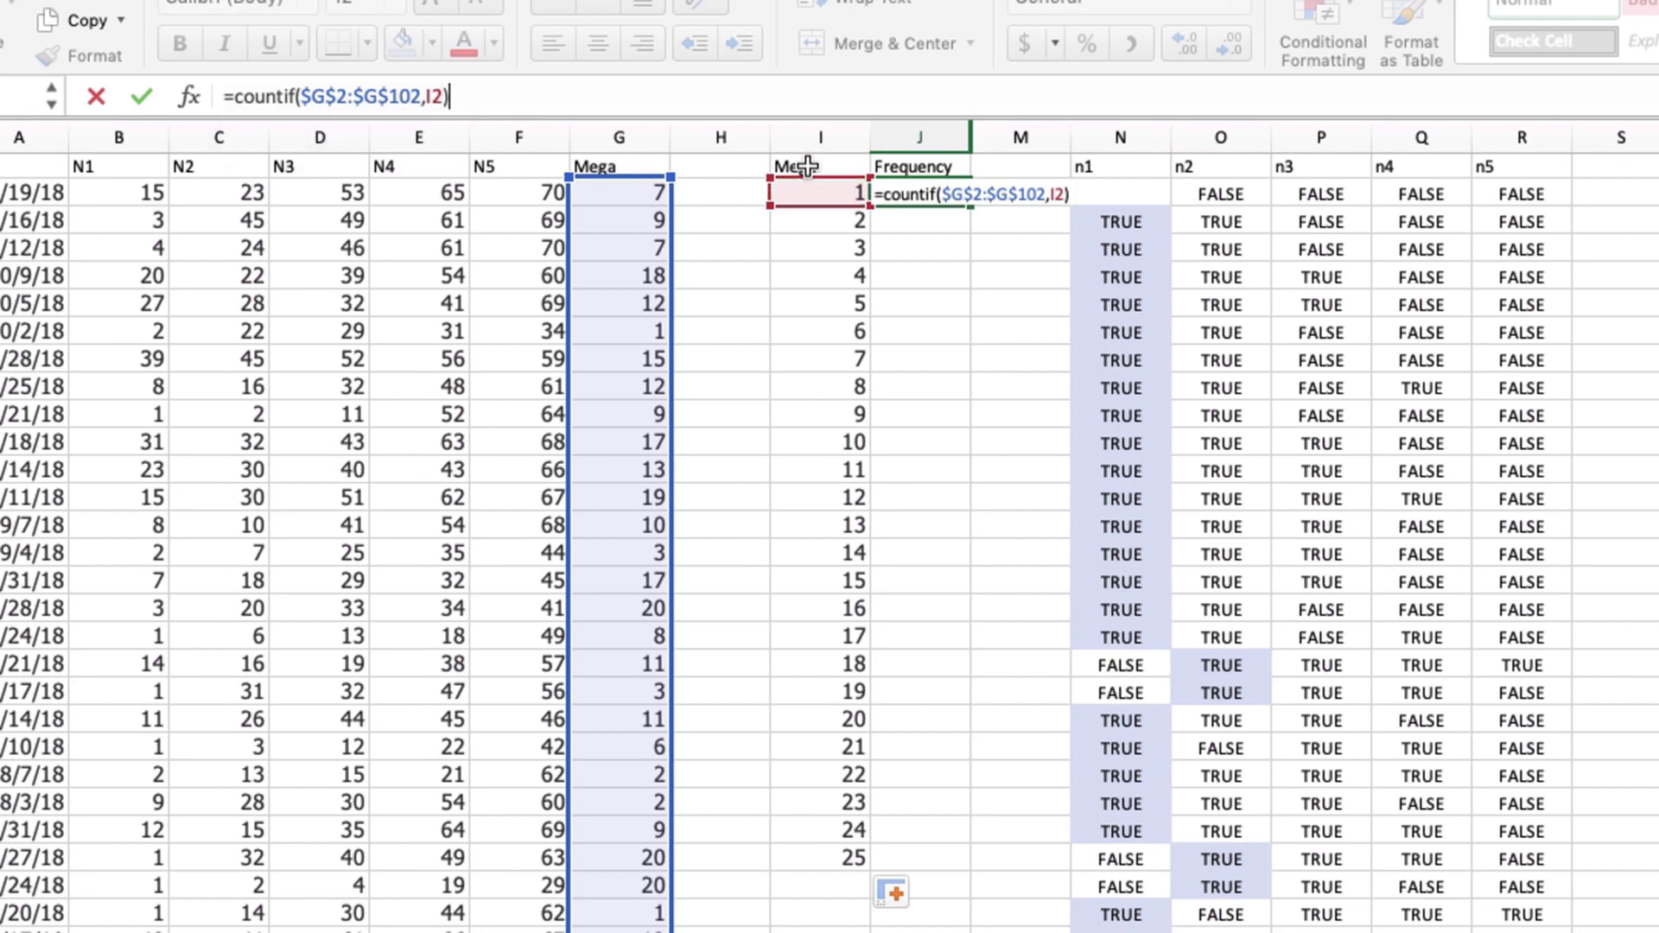
key("Return")
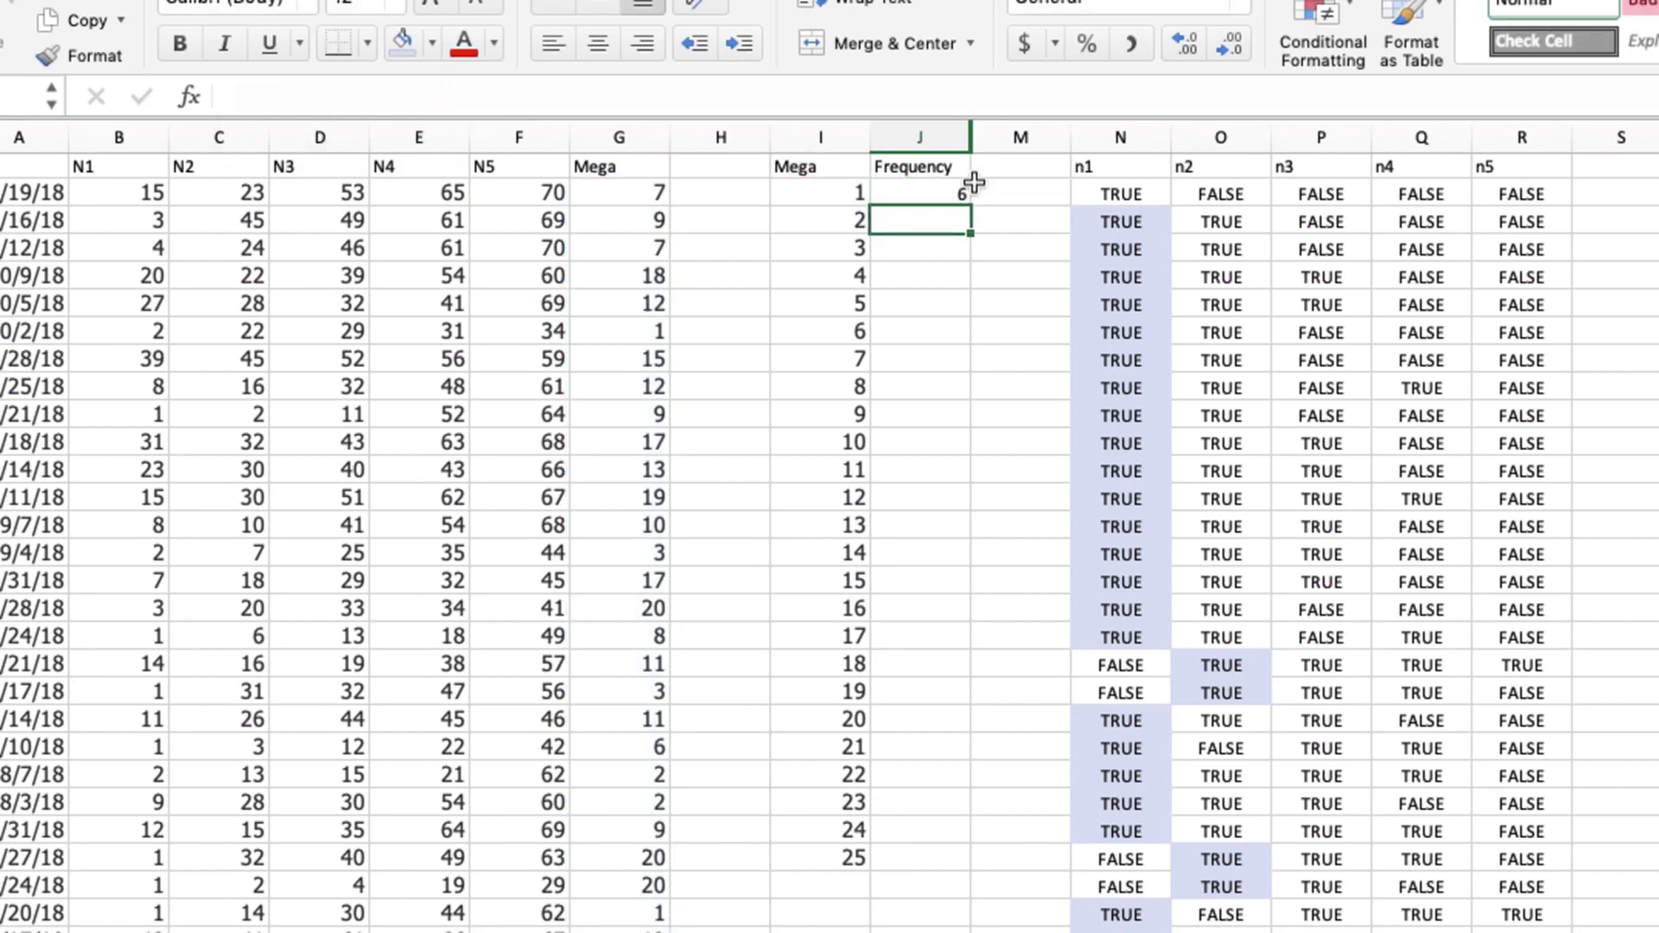
Fill the COUNTIF formula from J2 down the Frequency column to J26
key("Up")
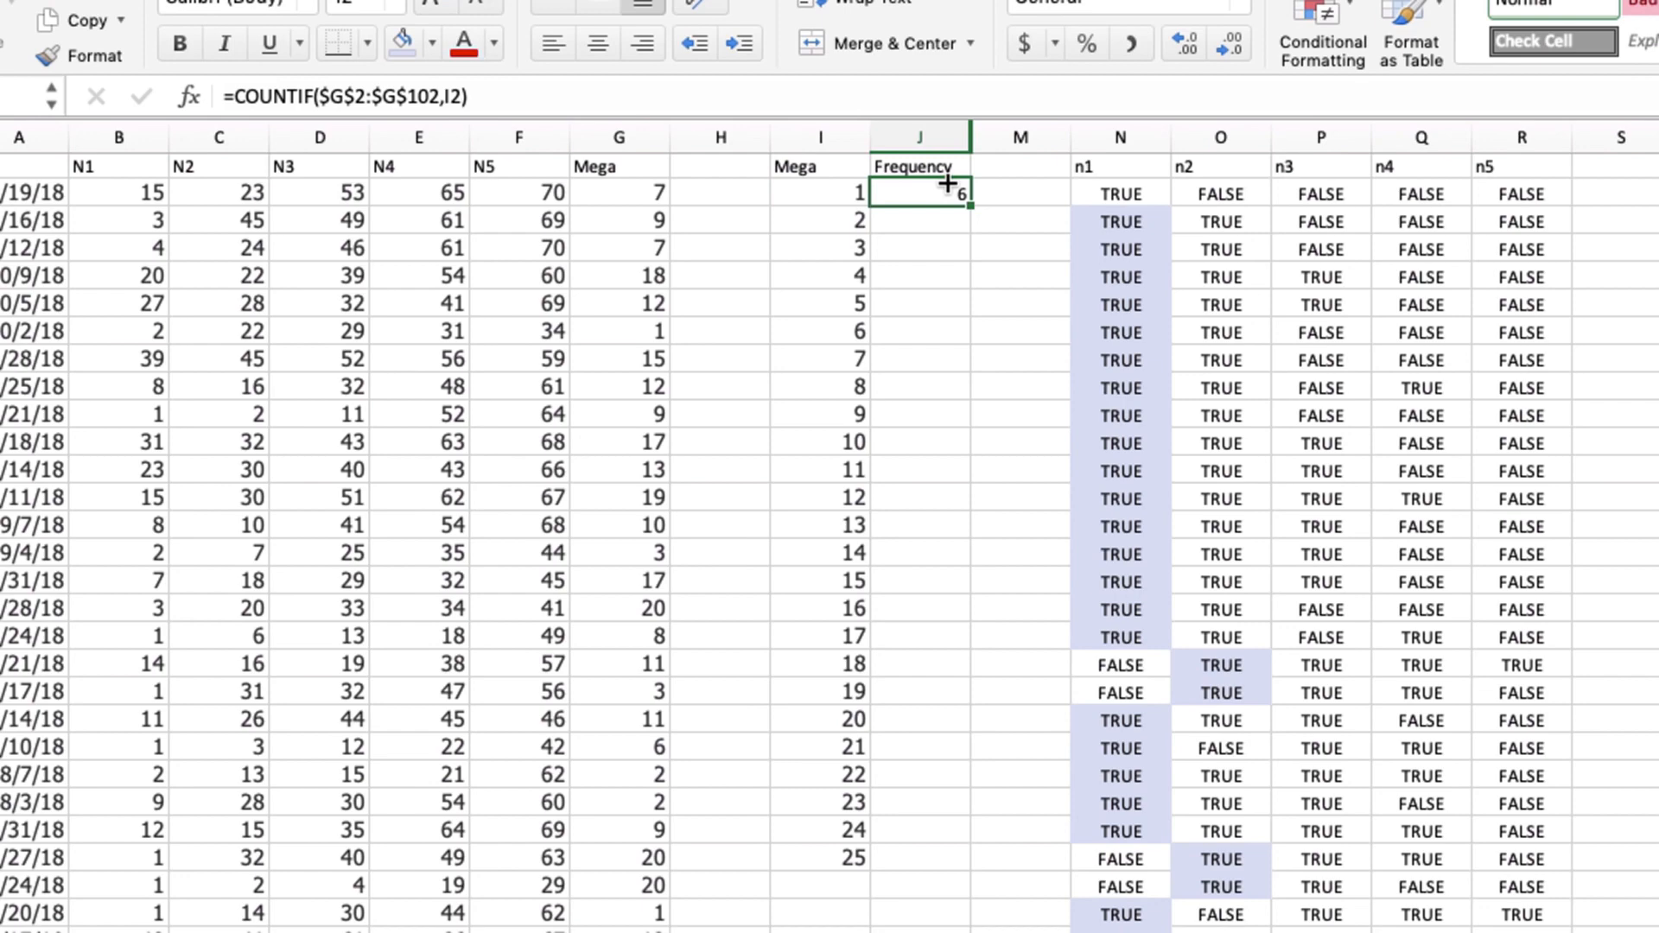
left_click_drag(969, 206, 936, 841)
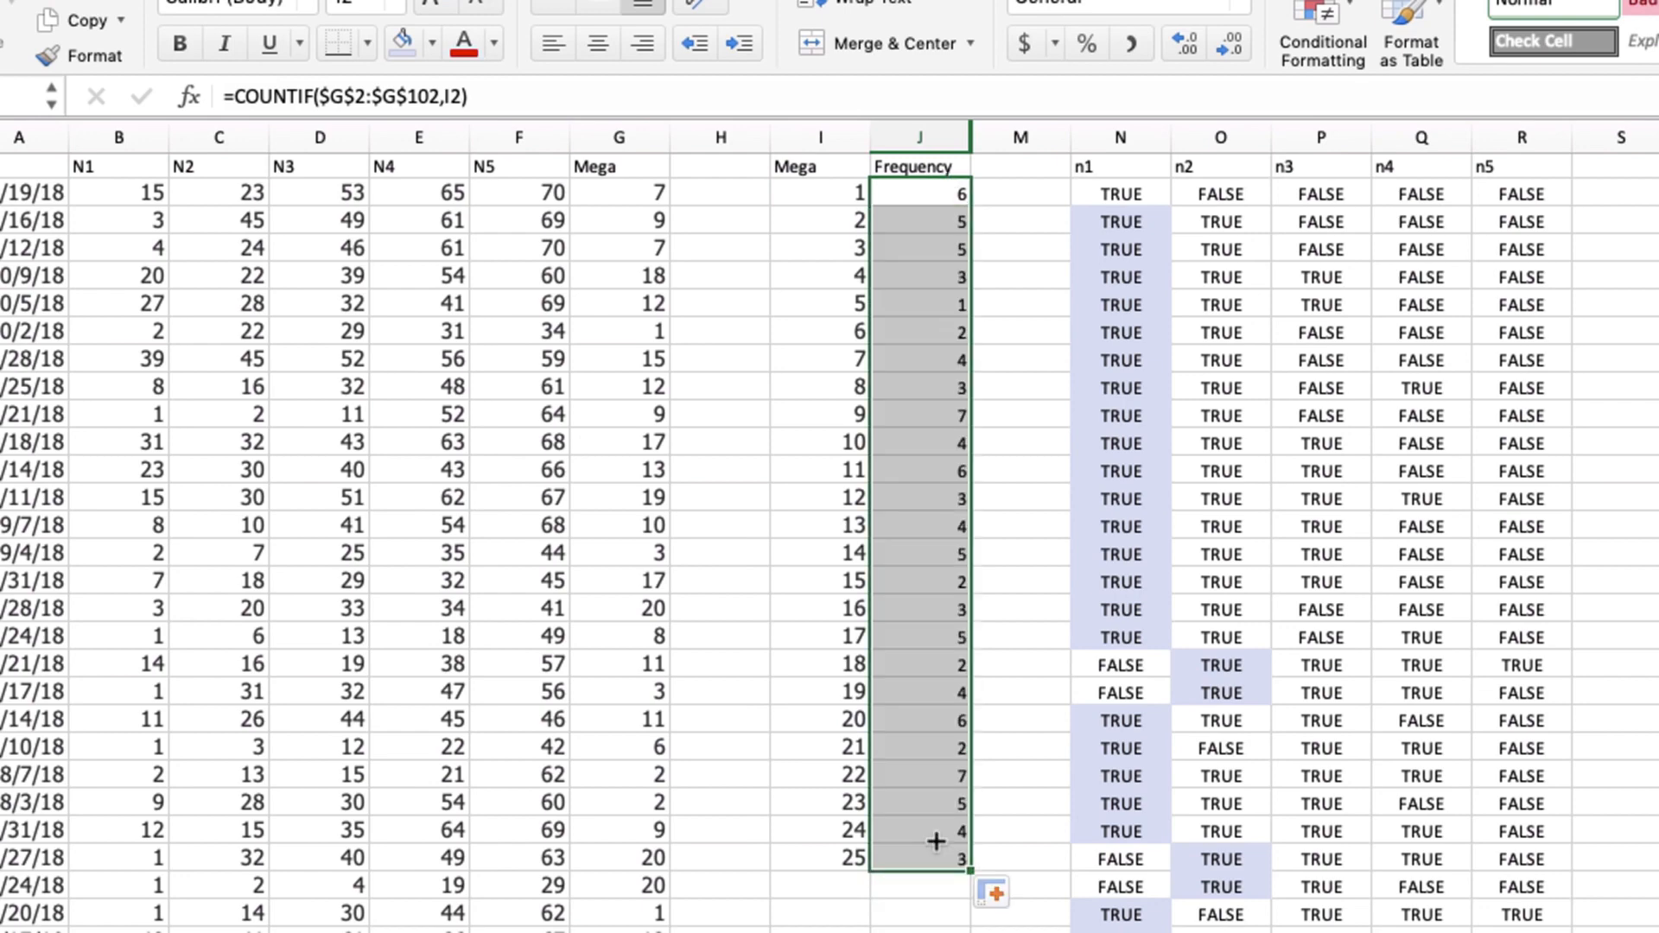
left_click(890, 927)
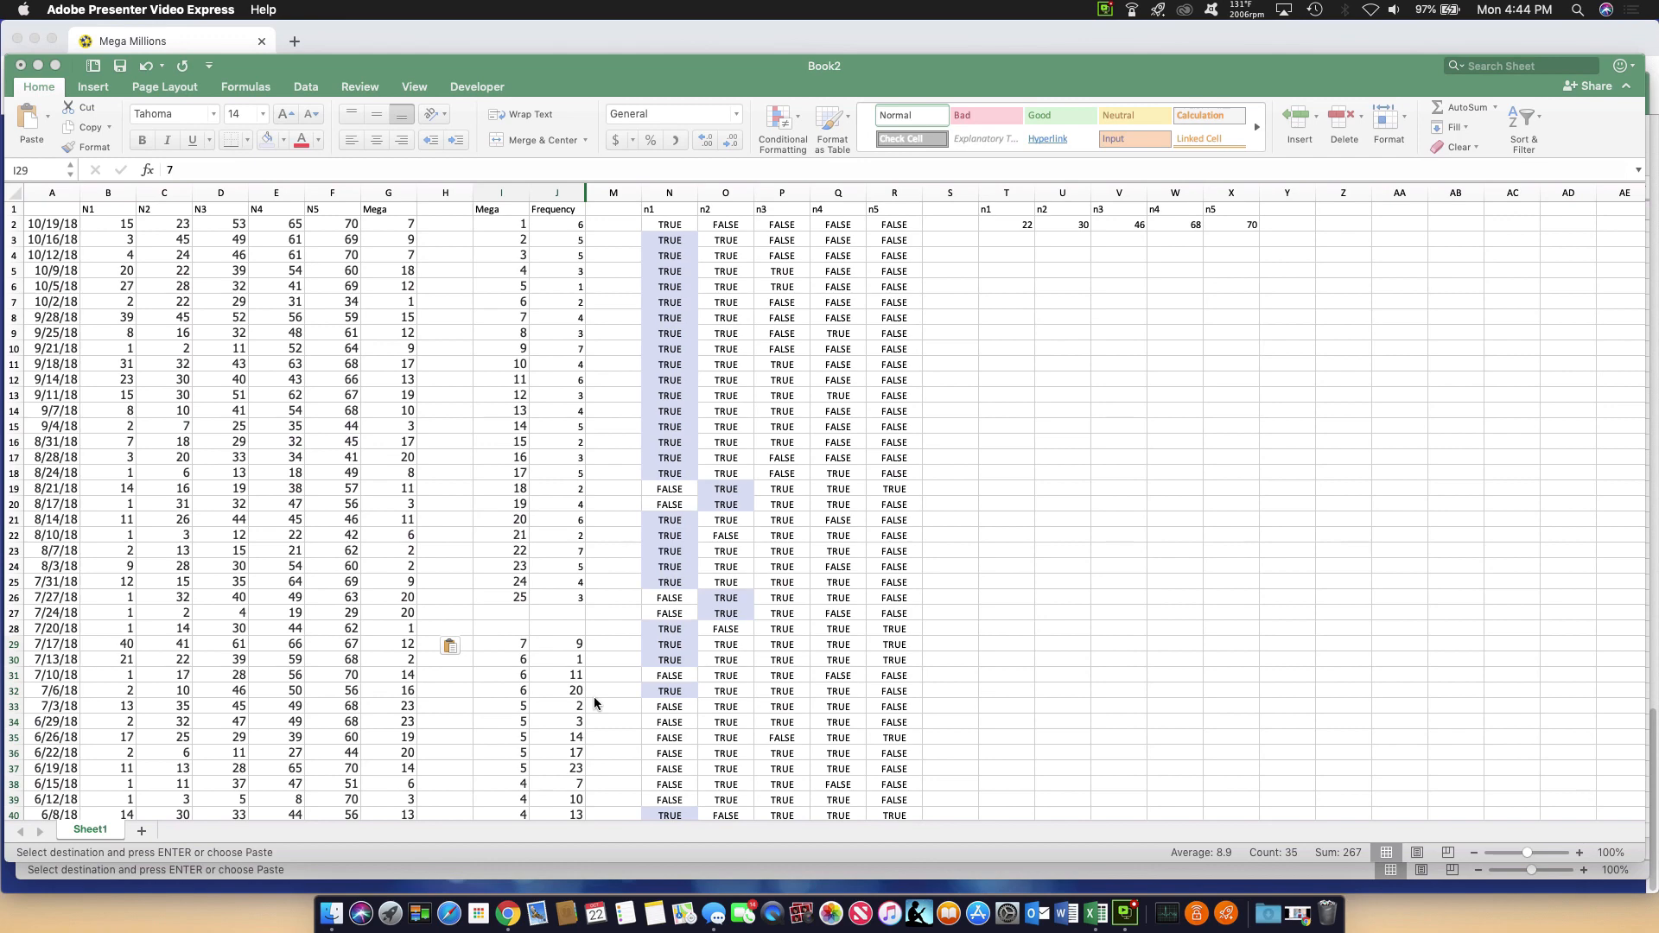
Examine the frequency-sorted Mega list in I29:J42 and compare it with the full Mega and Frequency table in I2:J26
scroll(593, 697, "down", 5)
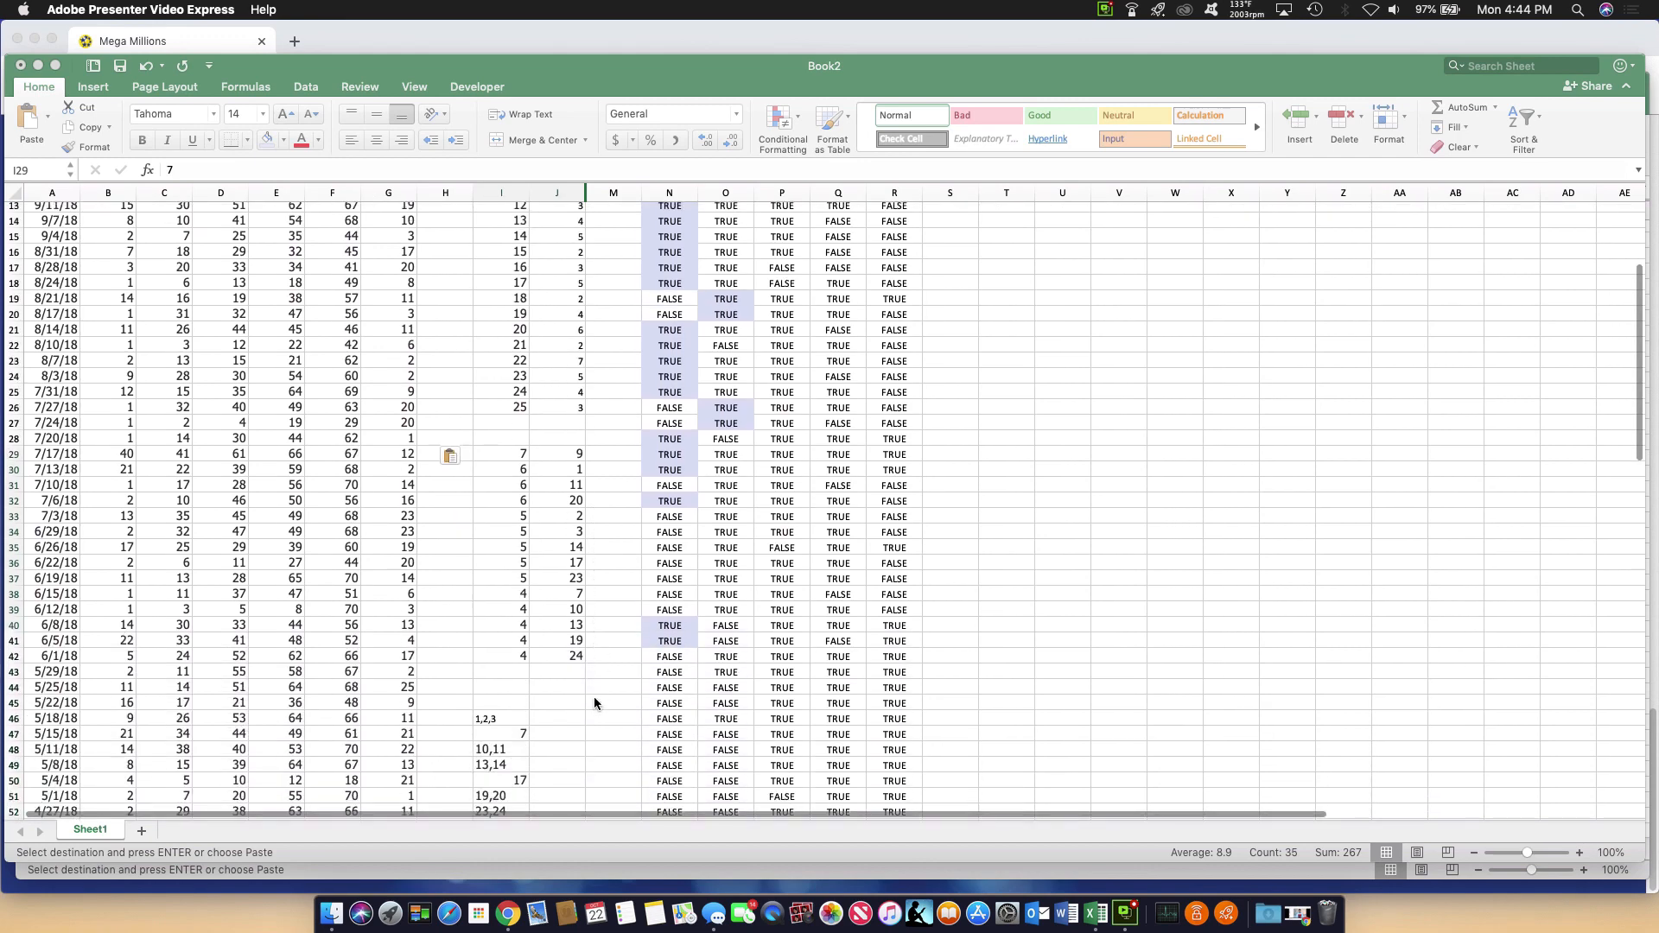
scroll(594, 696, "down", 1)
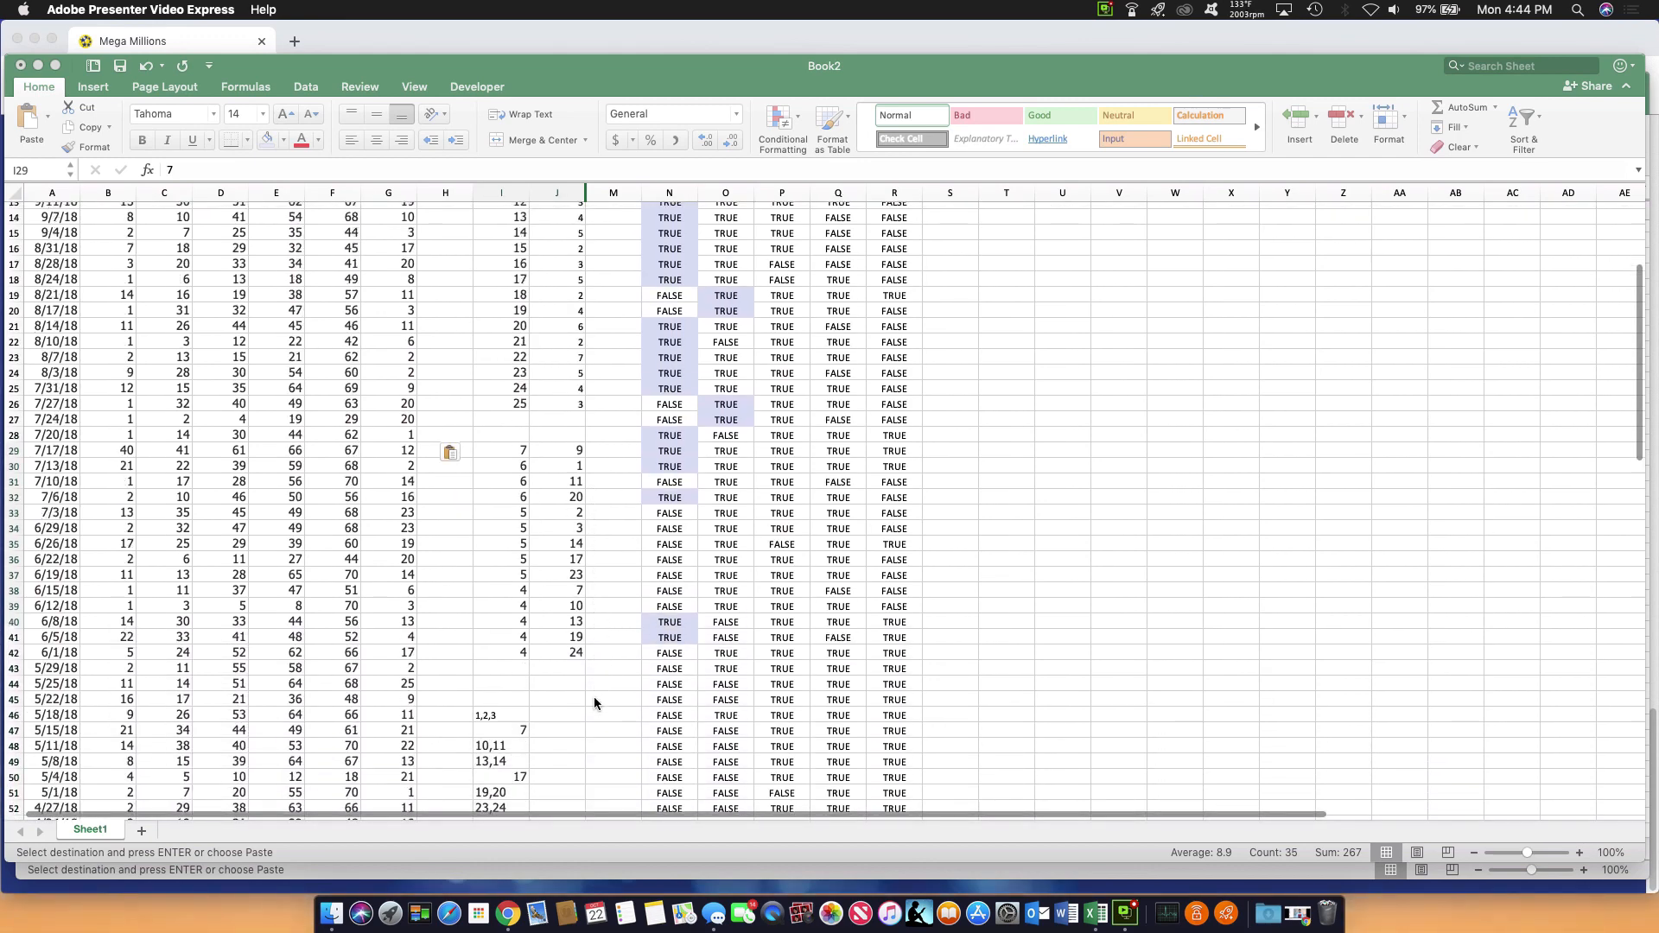
scroll(594, 696, "up", 2)
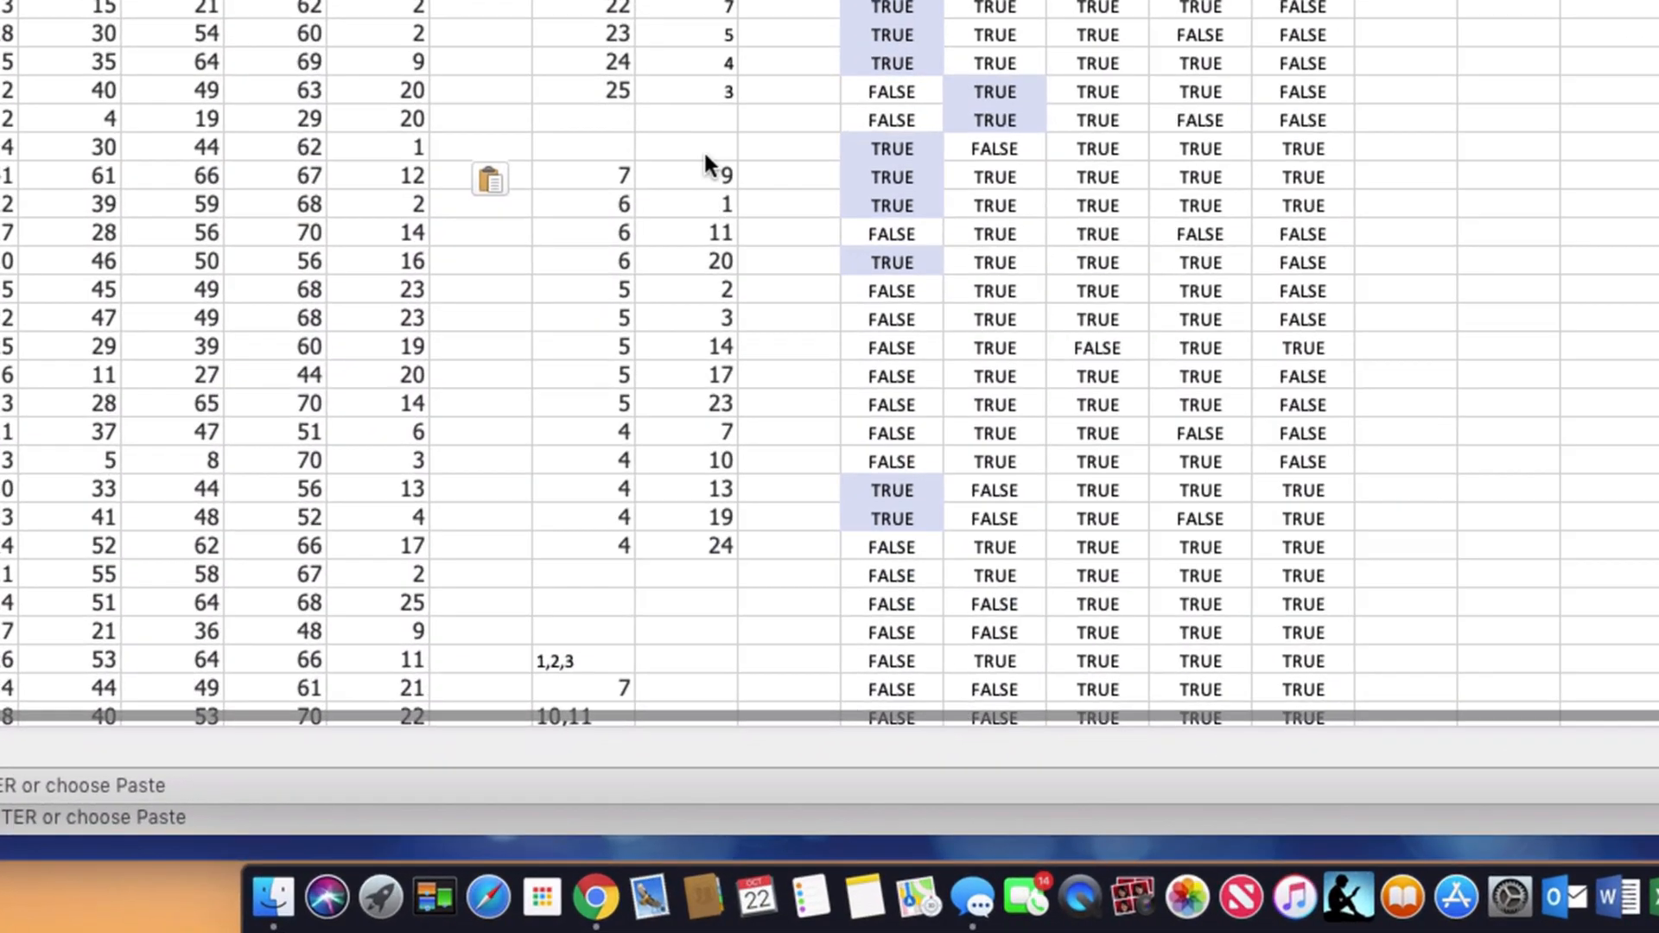
left_click(660, 261)
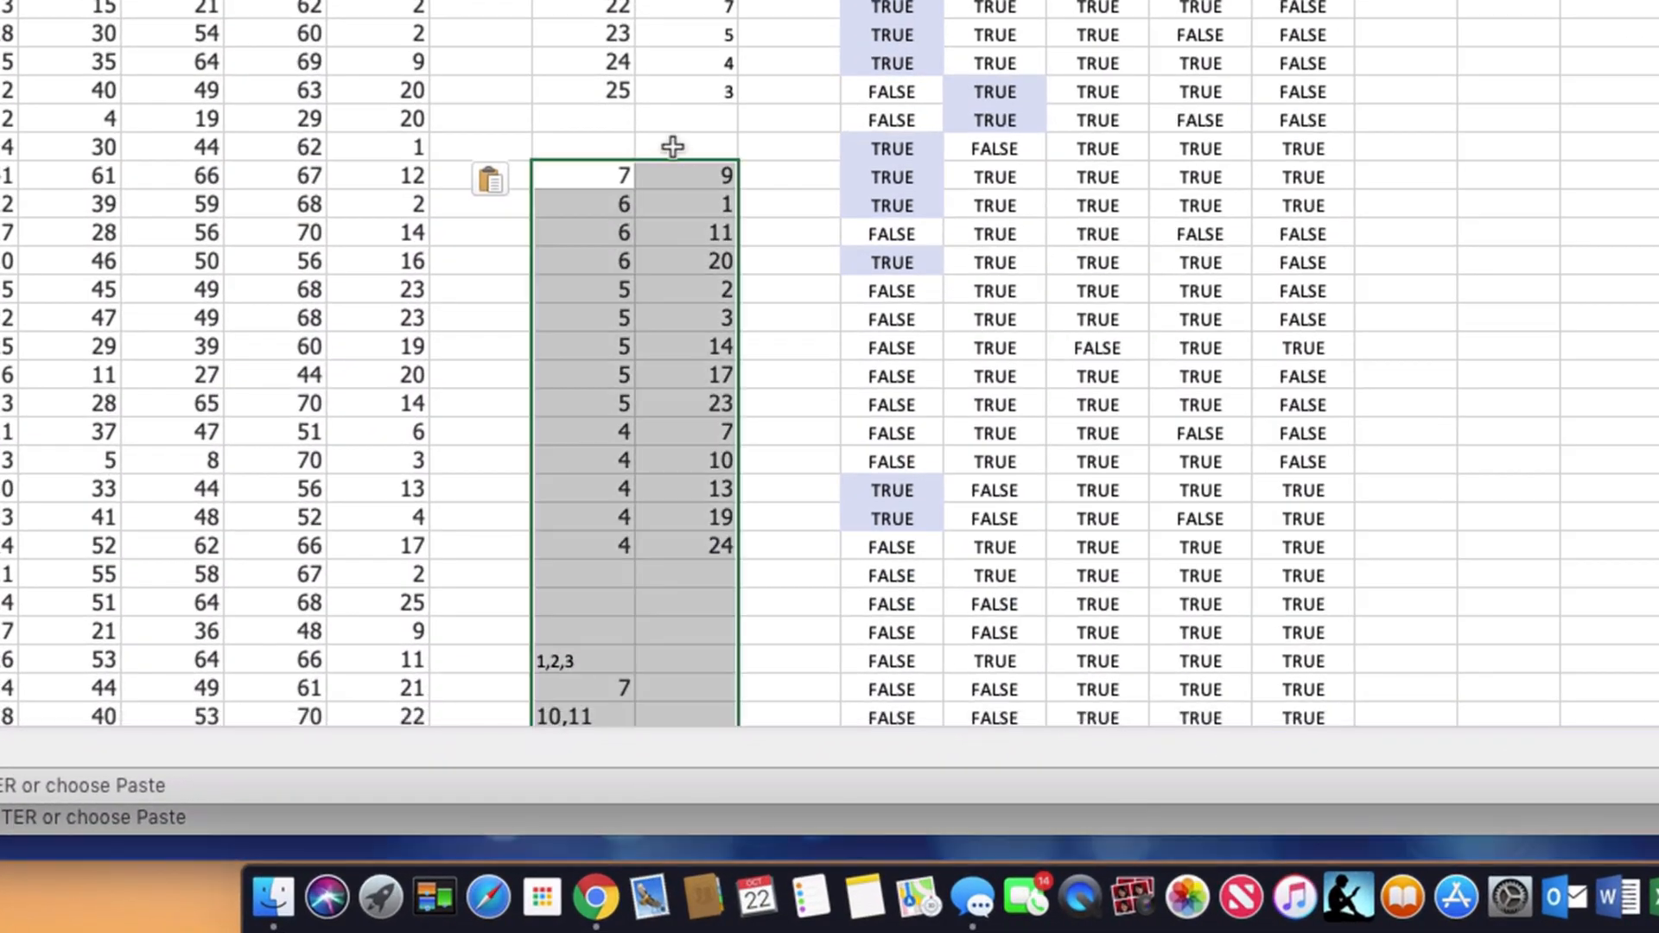
left_click(680, 170)
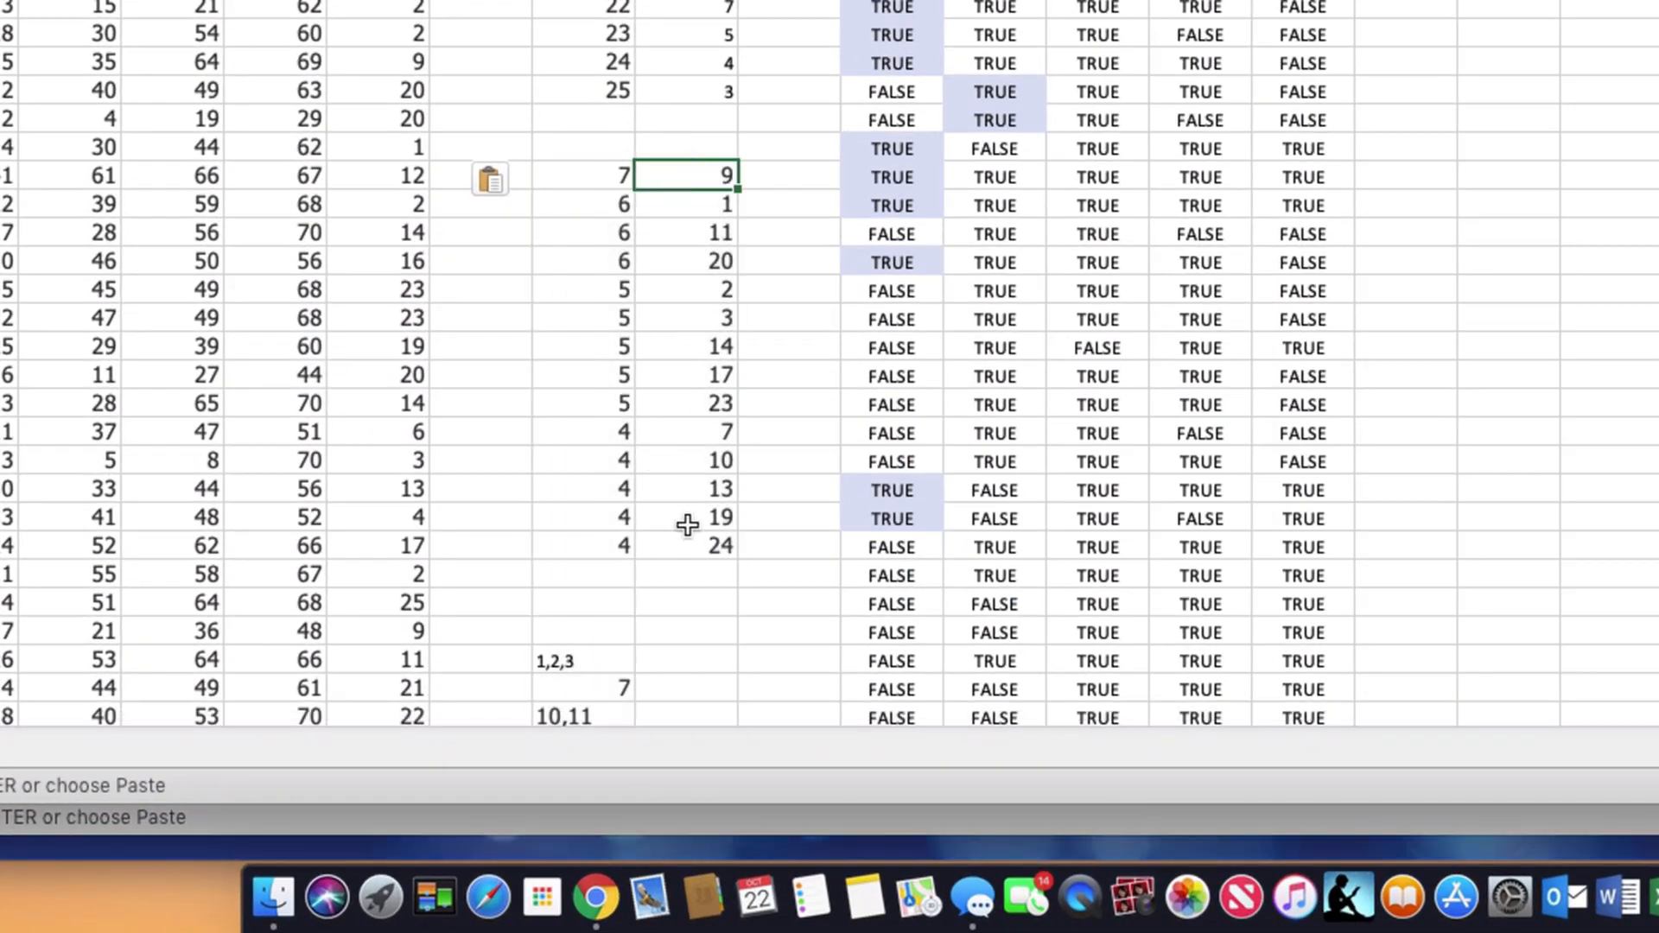
key("shift+super+Down")
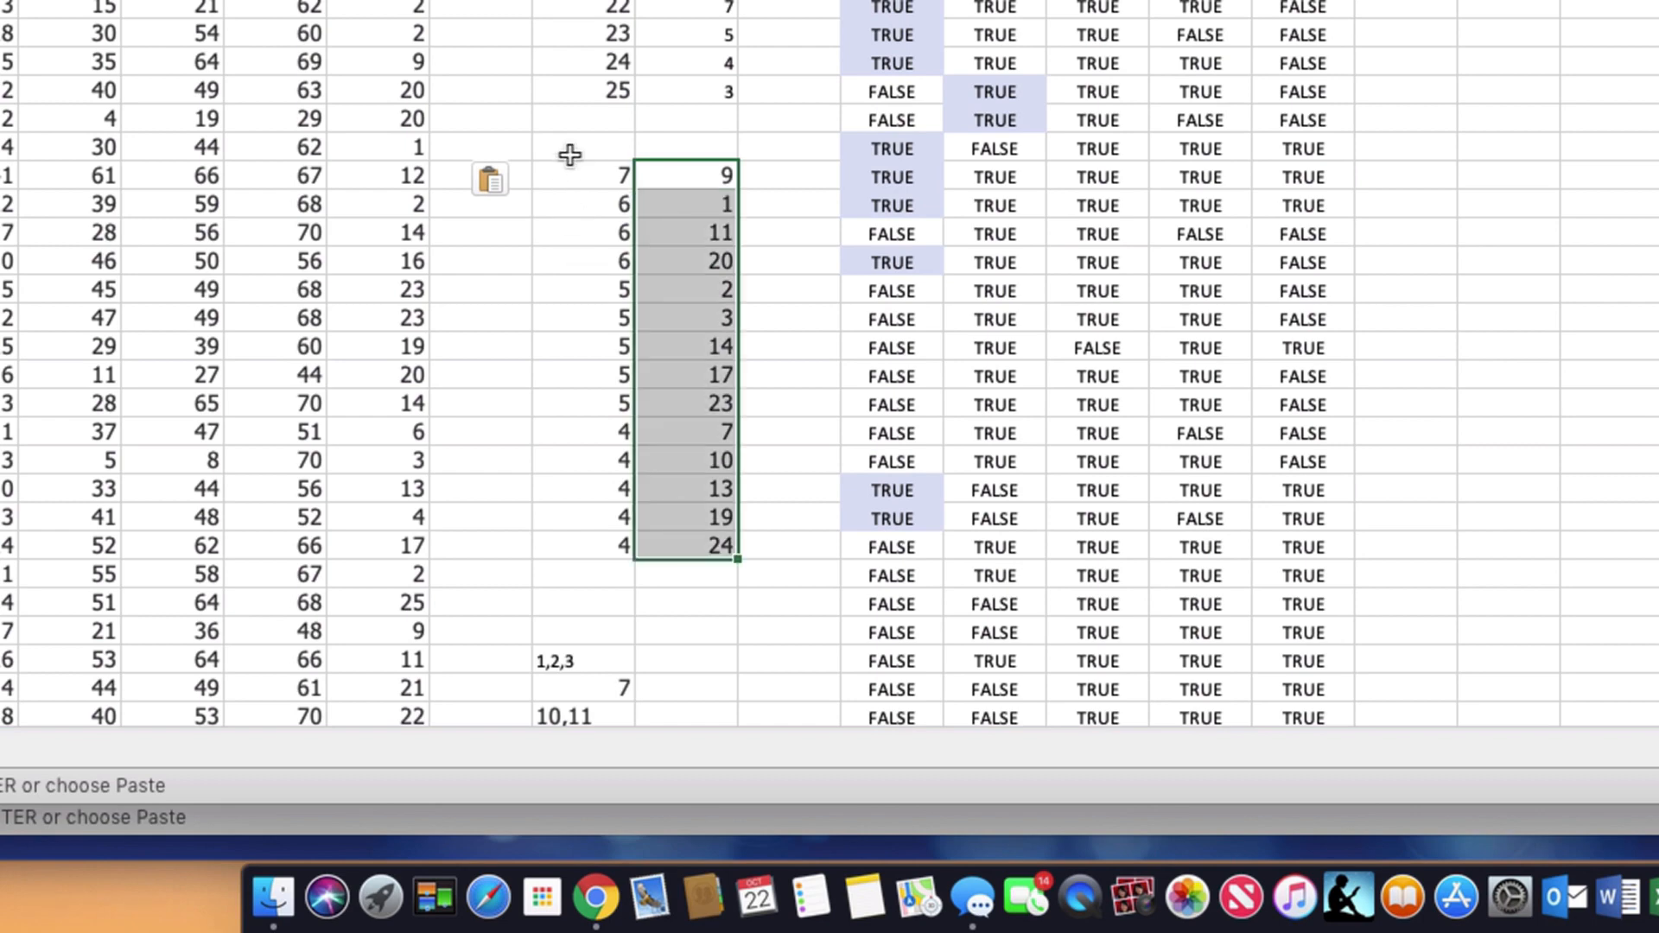
left_click_drag(566, 176, 566, 525)
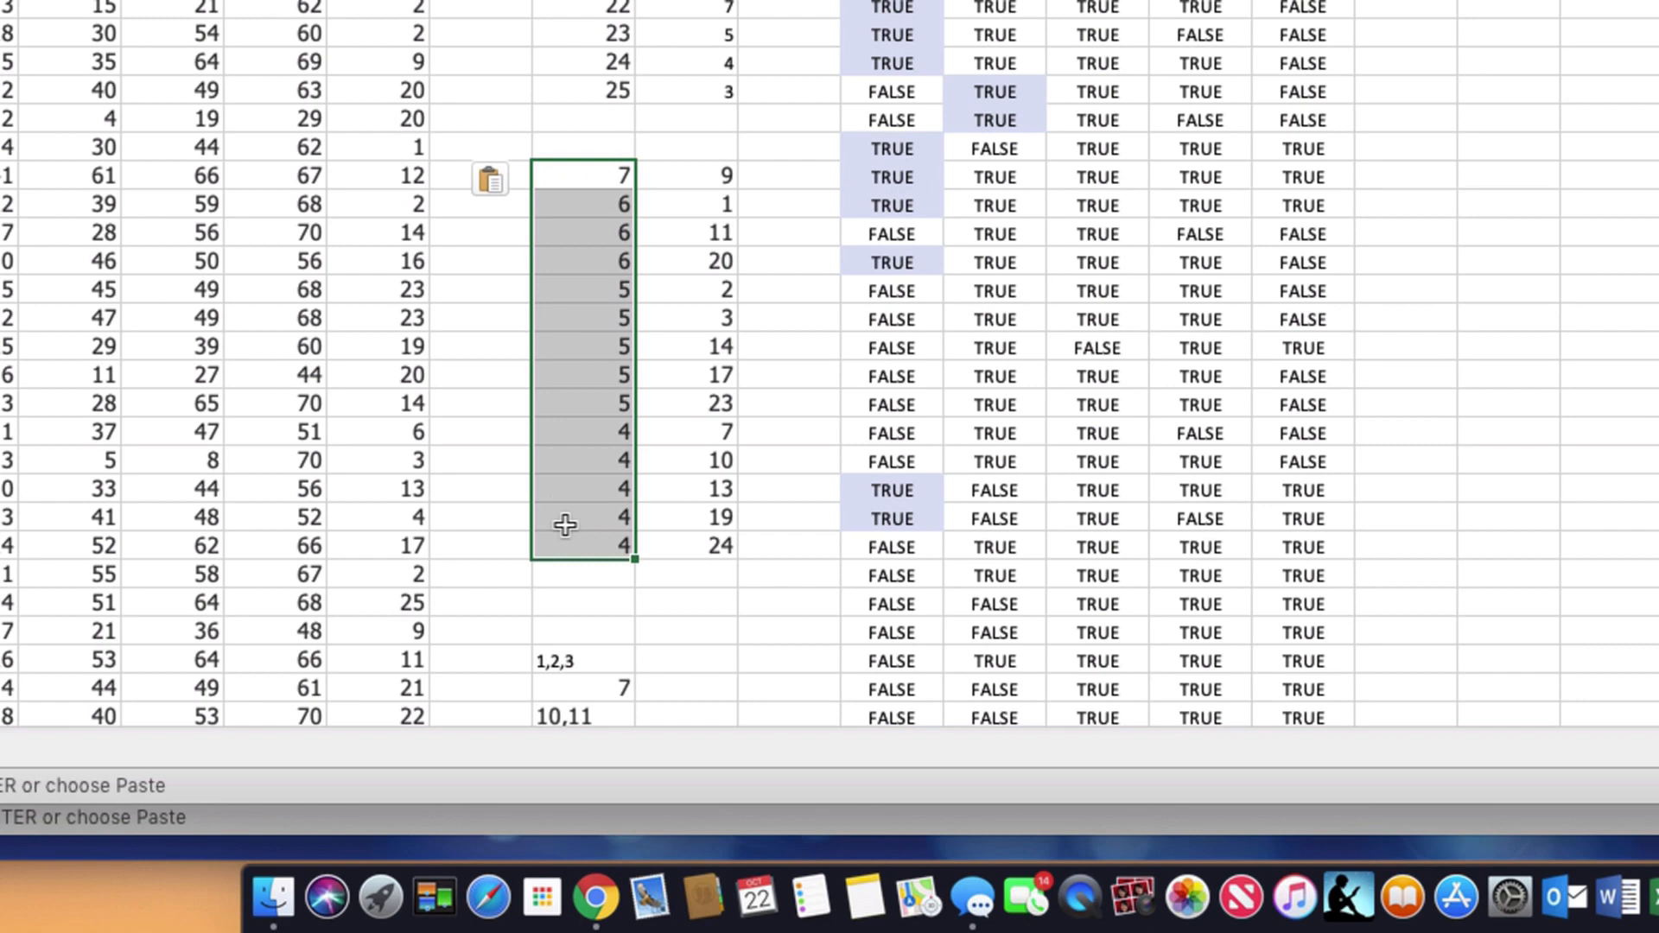
scroll(659, 222, "up", 5)
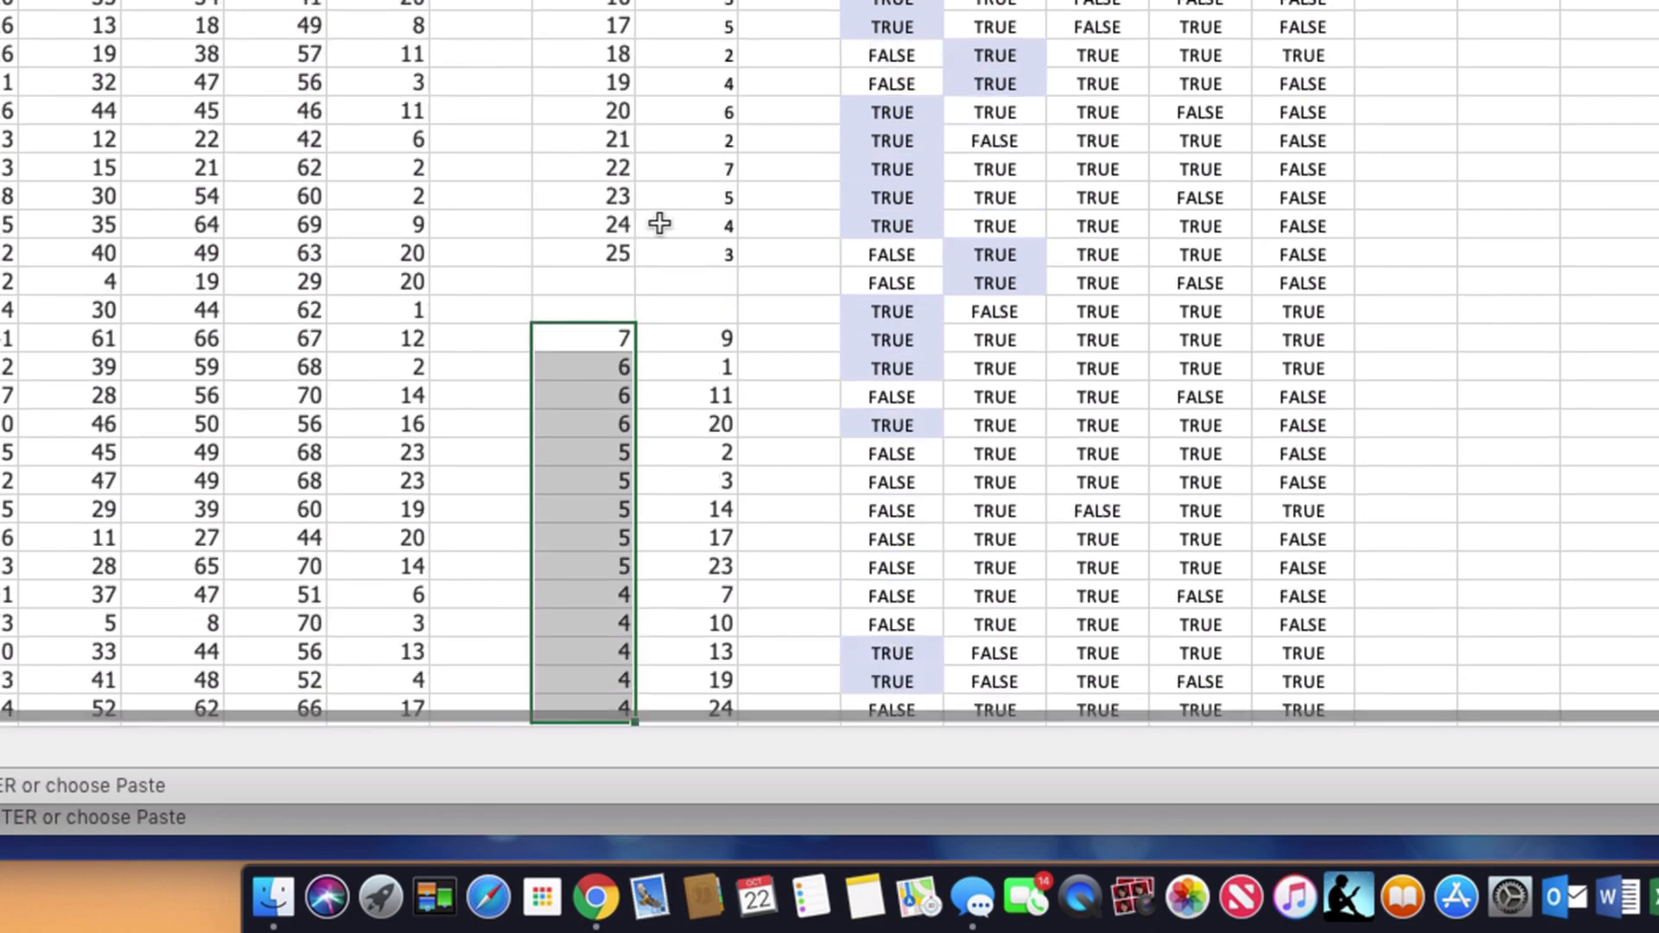
scroll(829, 363, "up", 2)
scroll(829, 363, "up", 1)
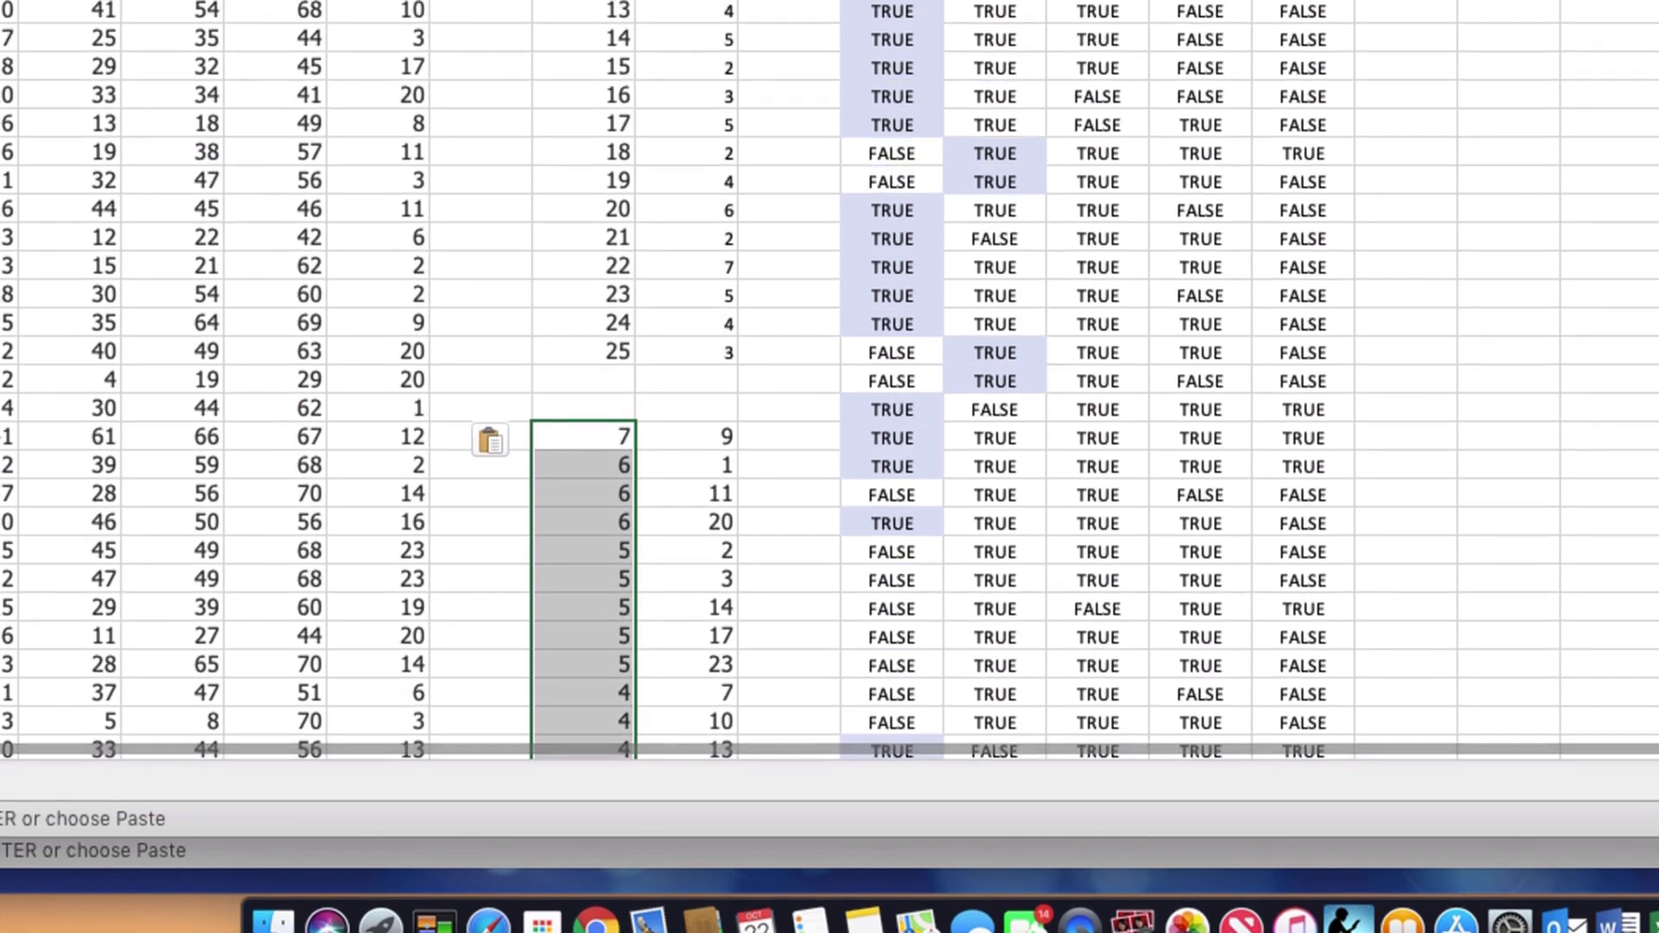
left_click_drag(596, 91, 689, 770)
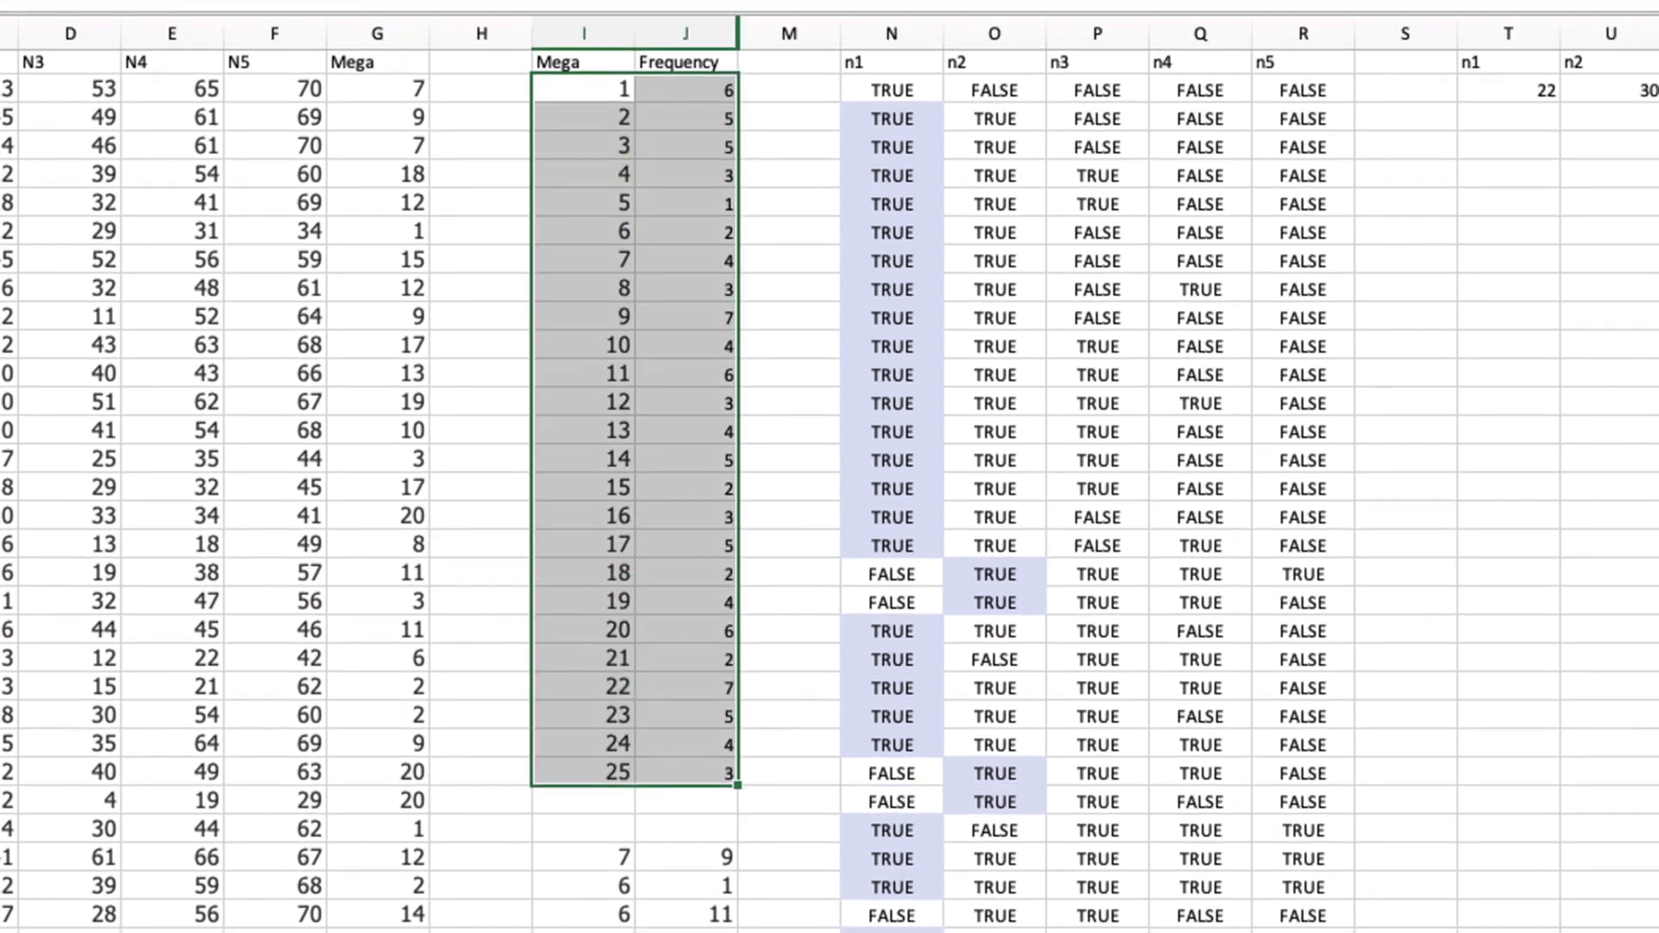
scroll(694, 749, "down", 5)
left_click(689, 917)
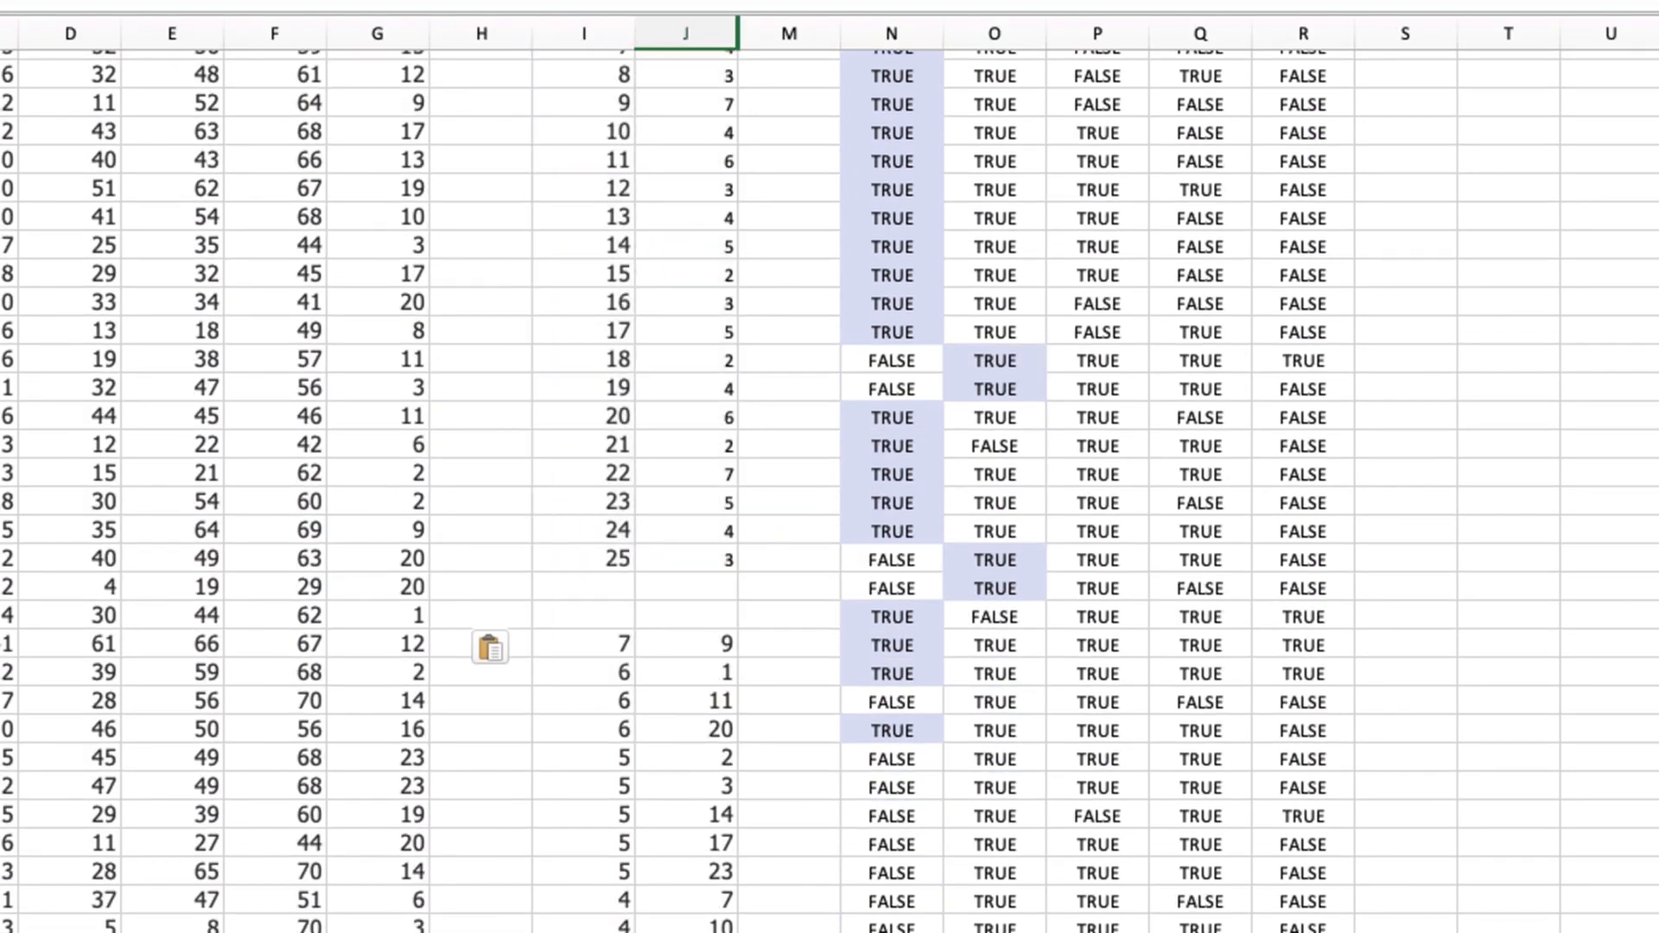
Examine the groups of neighbouring Mega numbers listed in I46:I52 below the sorted frequency list
scroll(689, 918, "down", 3)
scroll(640, 822, "down", 6)
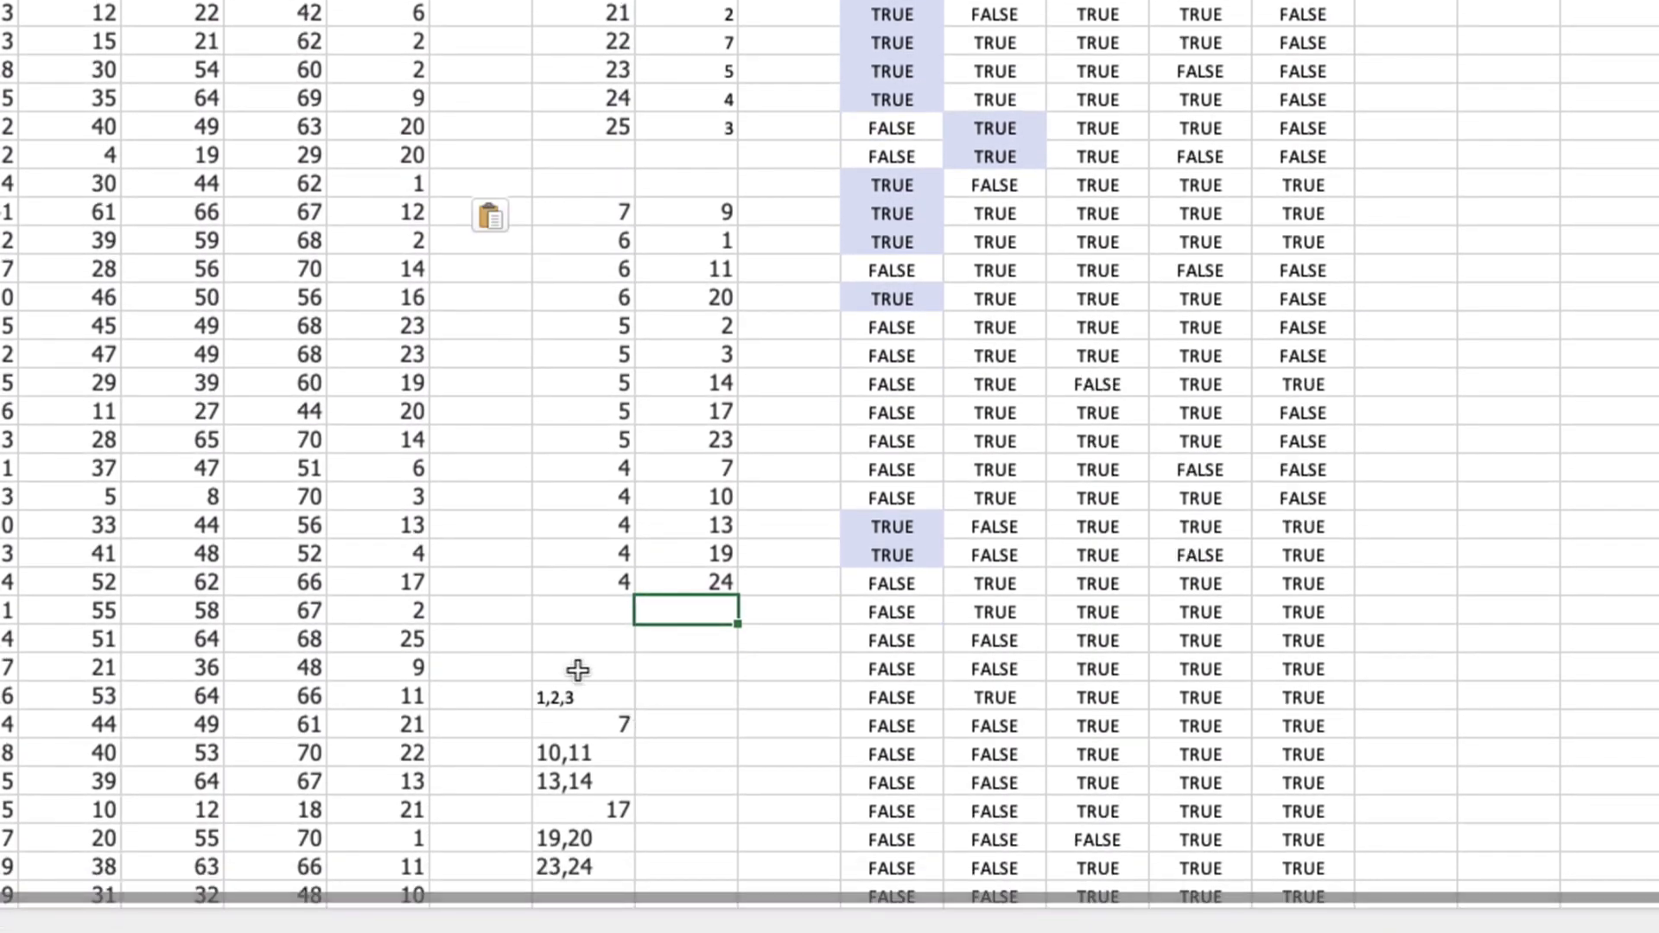
scroll(653, 716, "down", 1)
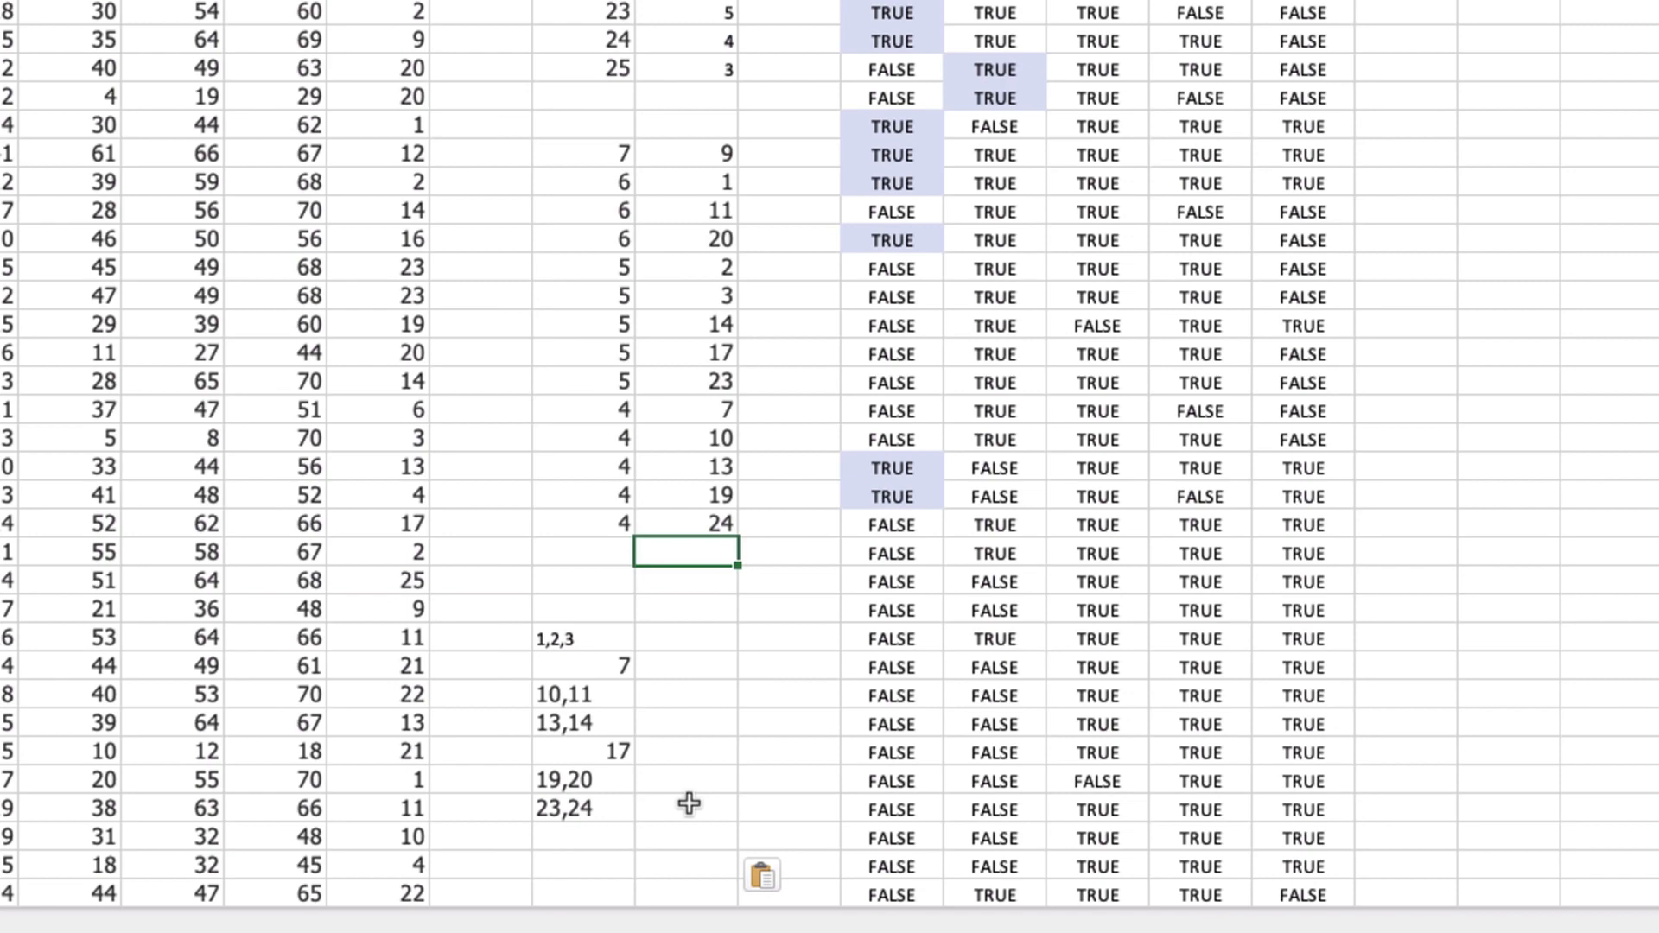
scroll(689, 804, "up", 1)
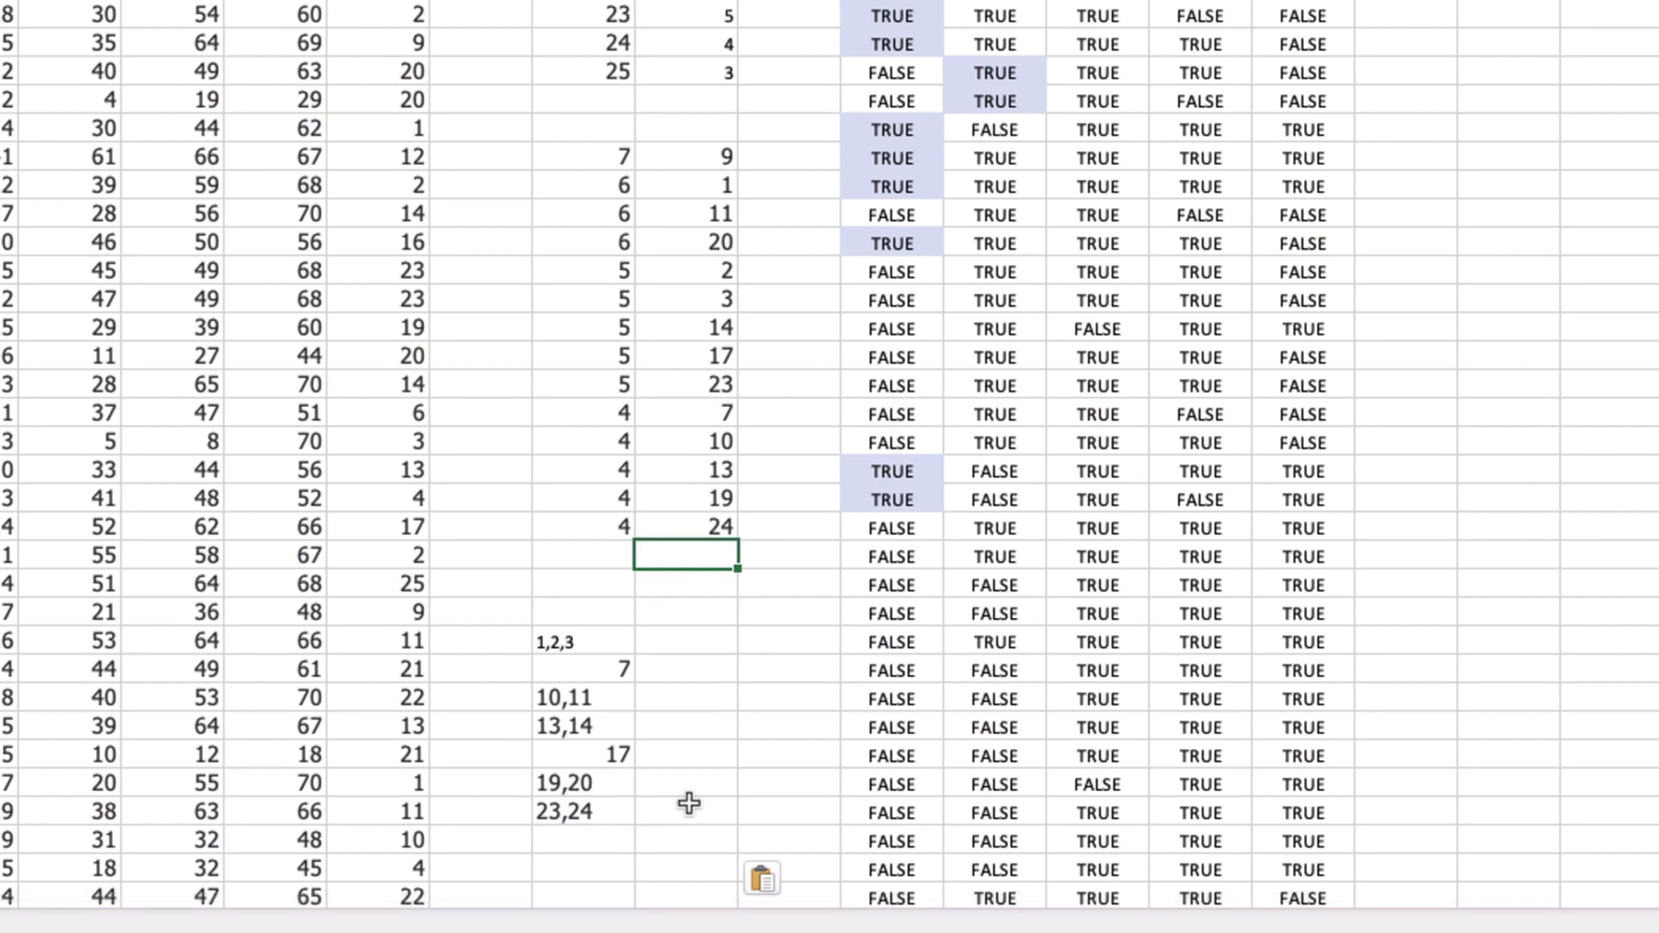
scroll(689, 803, "up", 5)
scroll(689, 804, "down", 5)
scroll(574, 611, "down", 1)
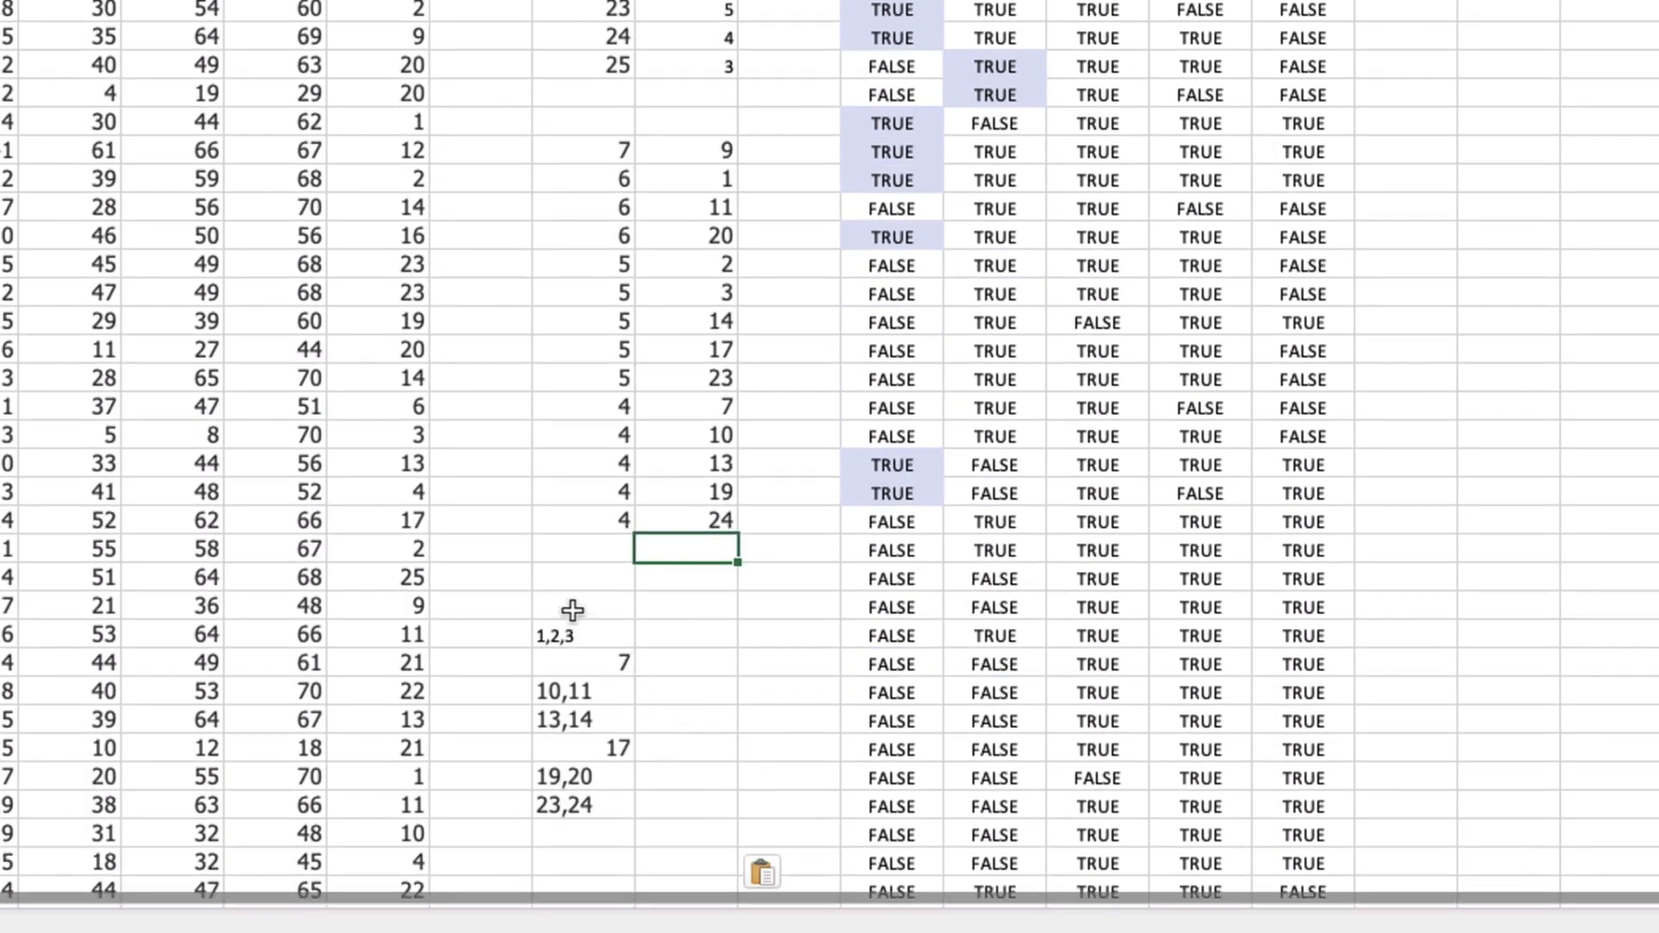
left_click_drag(573, 635, 569, 789)
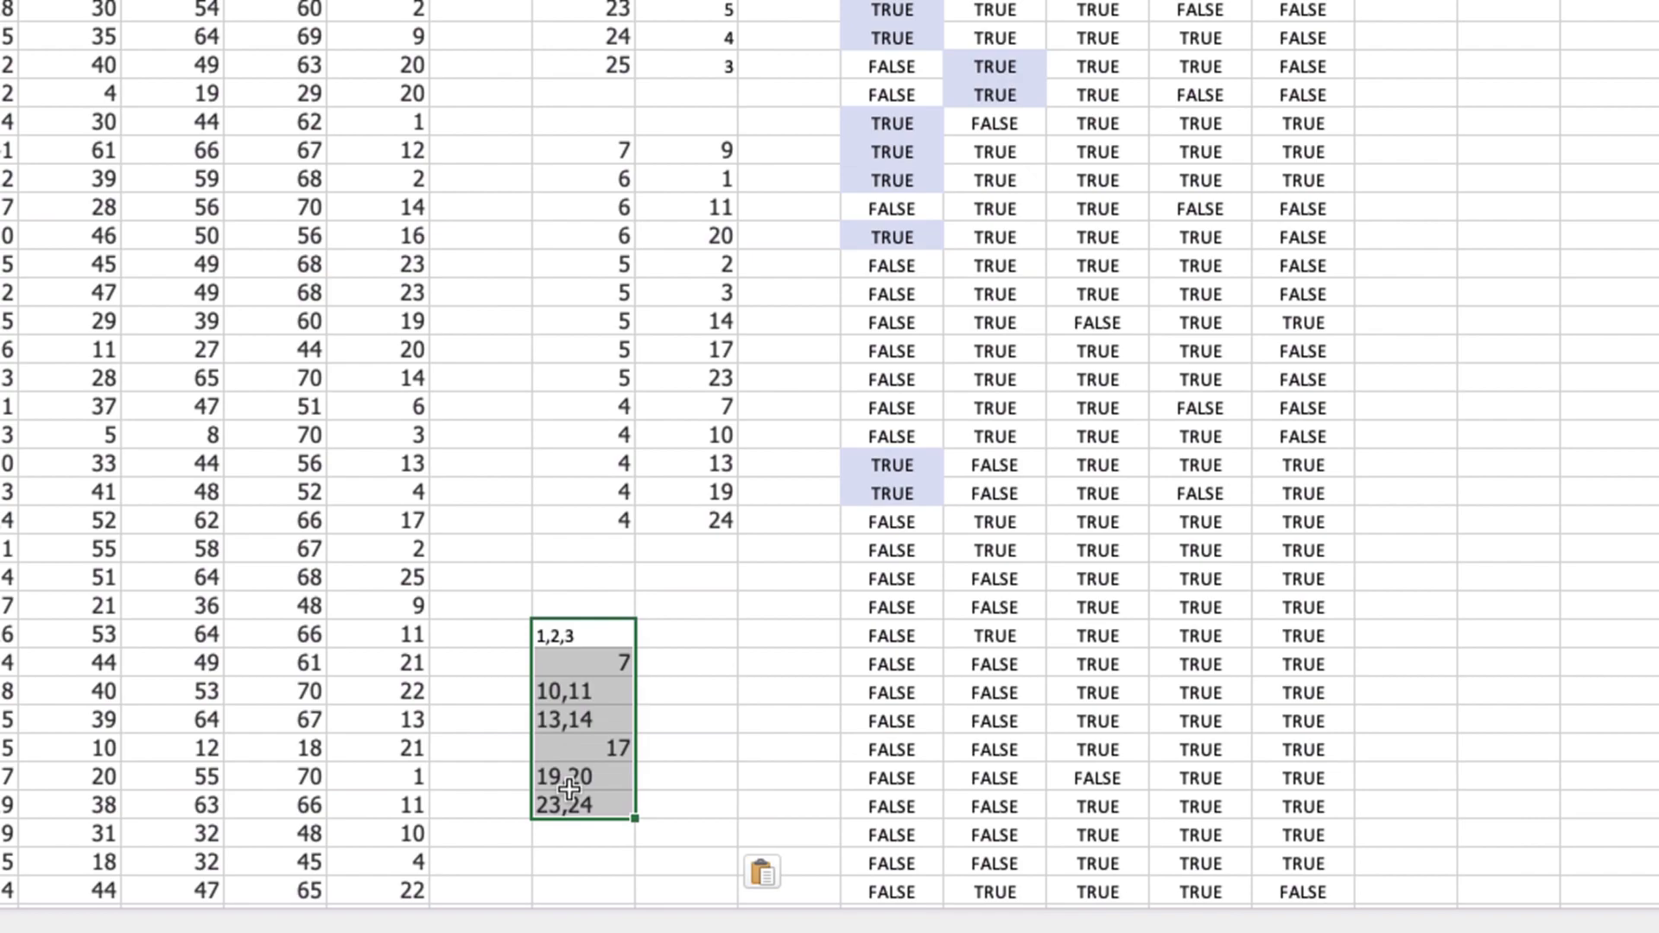
left_click(558, 605)
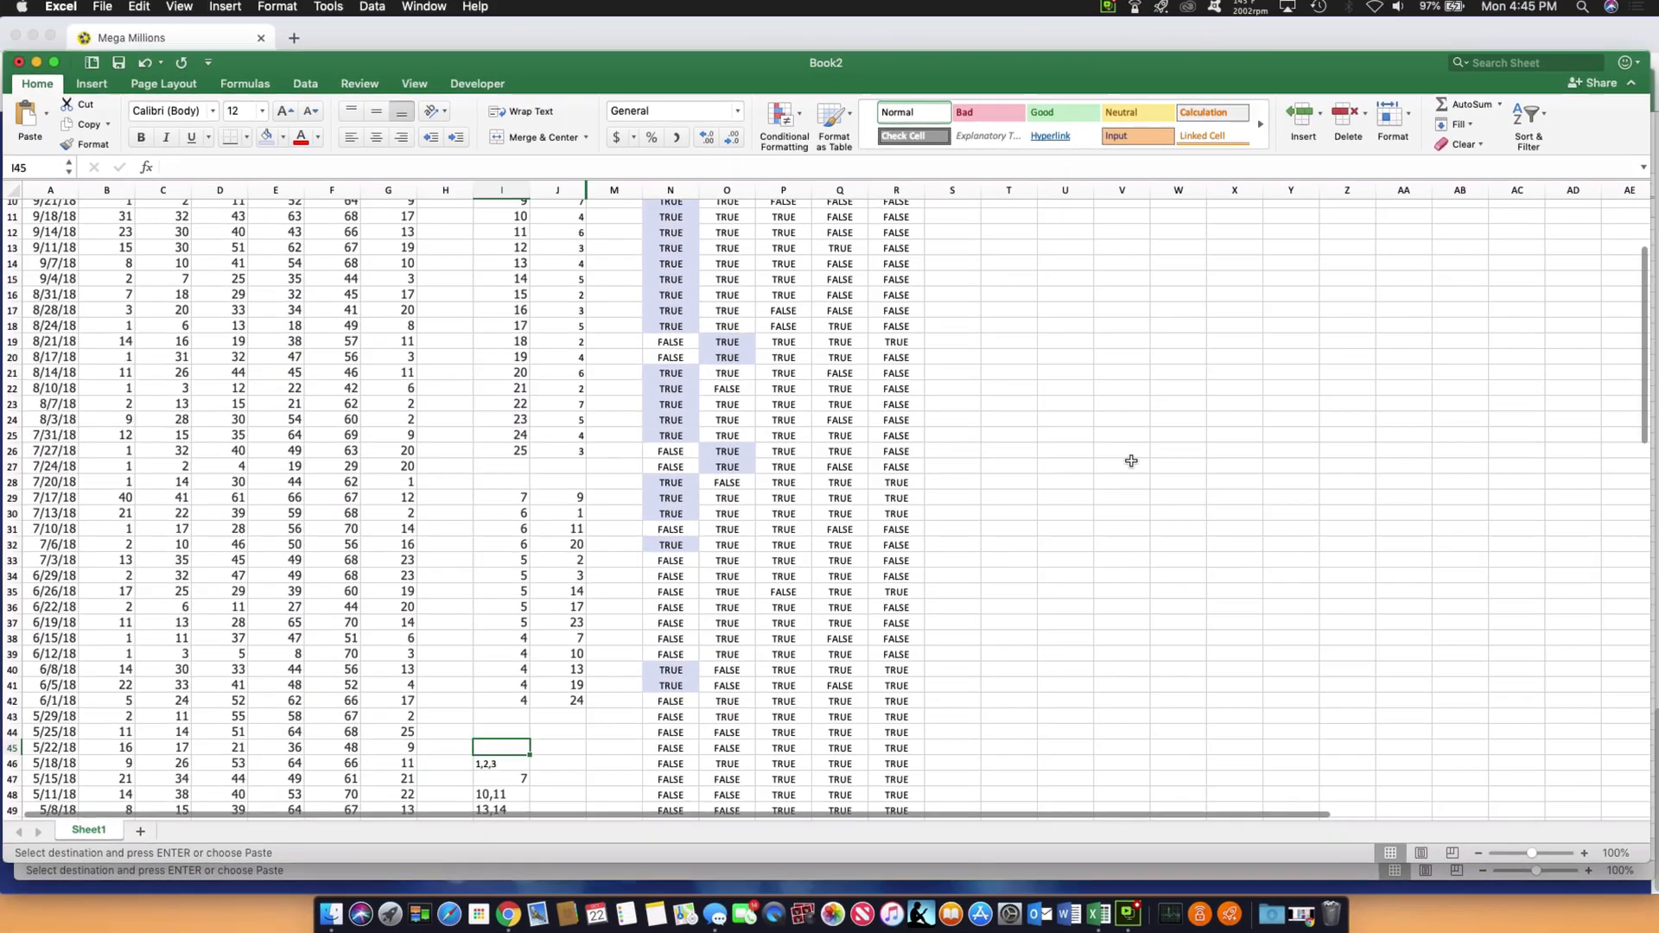
Add the heading Mega in cell Y1, beside the n5 pick column
scroll(1131, 461, "up", 5)
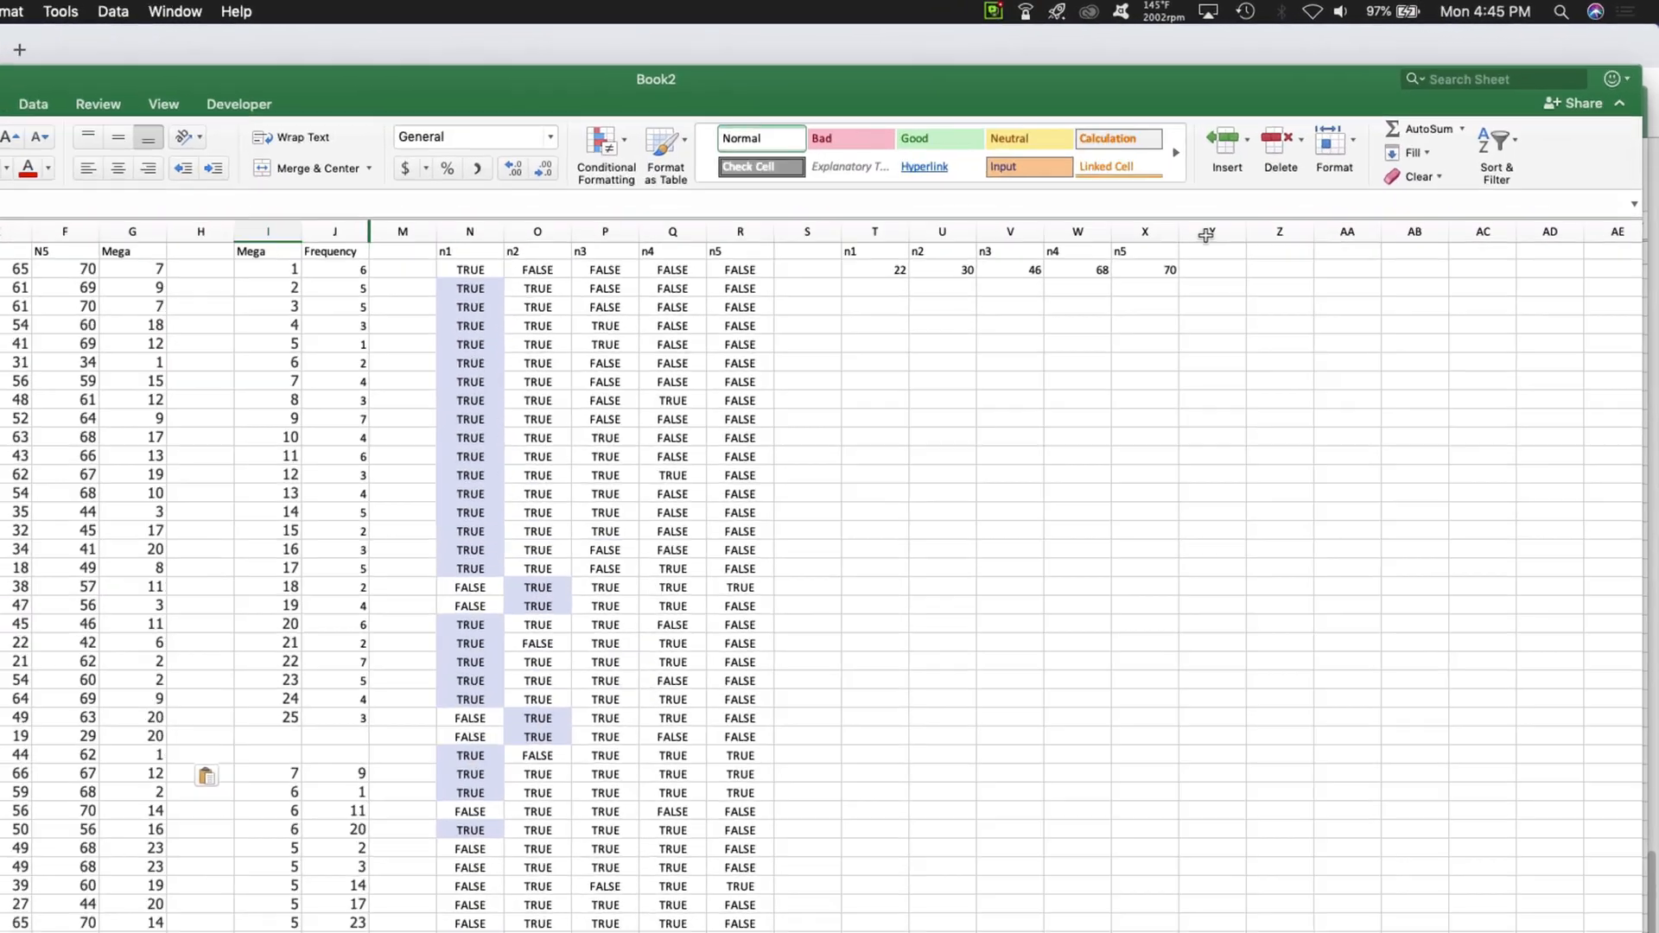
left_click(1211, 249)
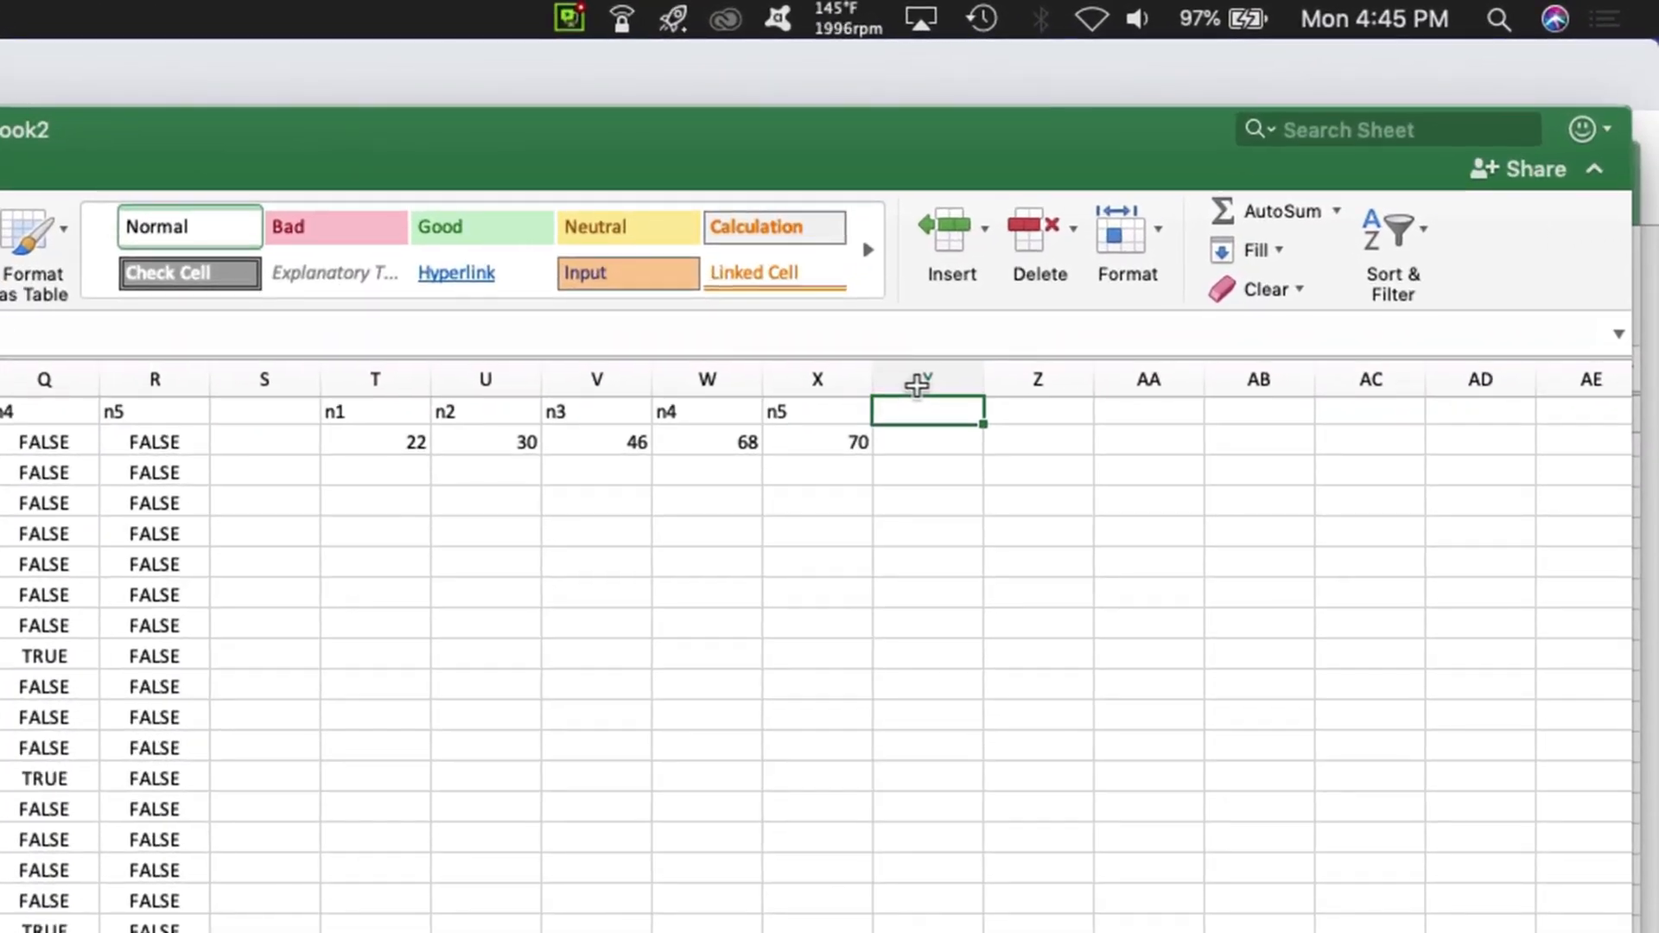
type("Mega")
key("Return")
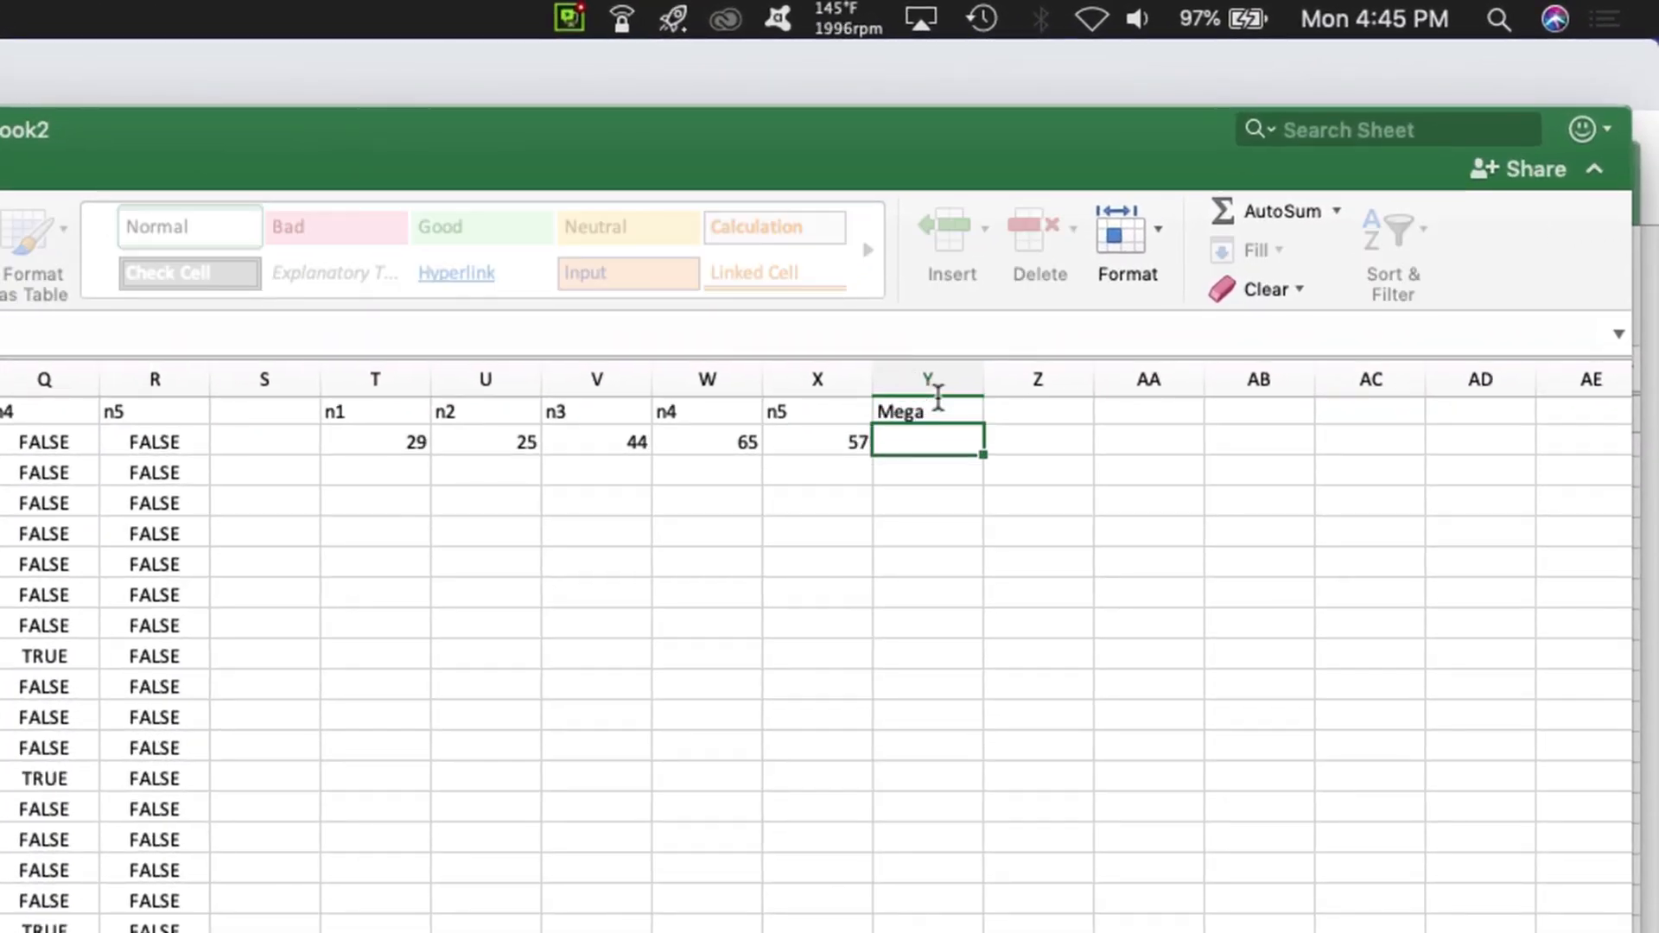
Start a CHOOSE formula in Y2 with RANDBETWEEN(1,7) as its index number
type("=")
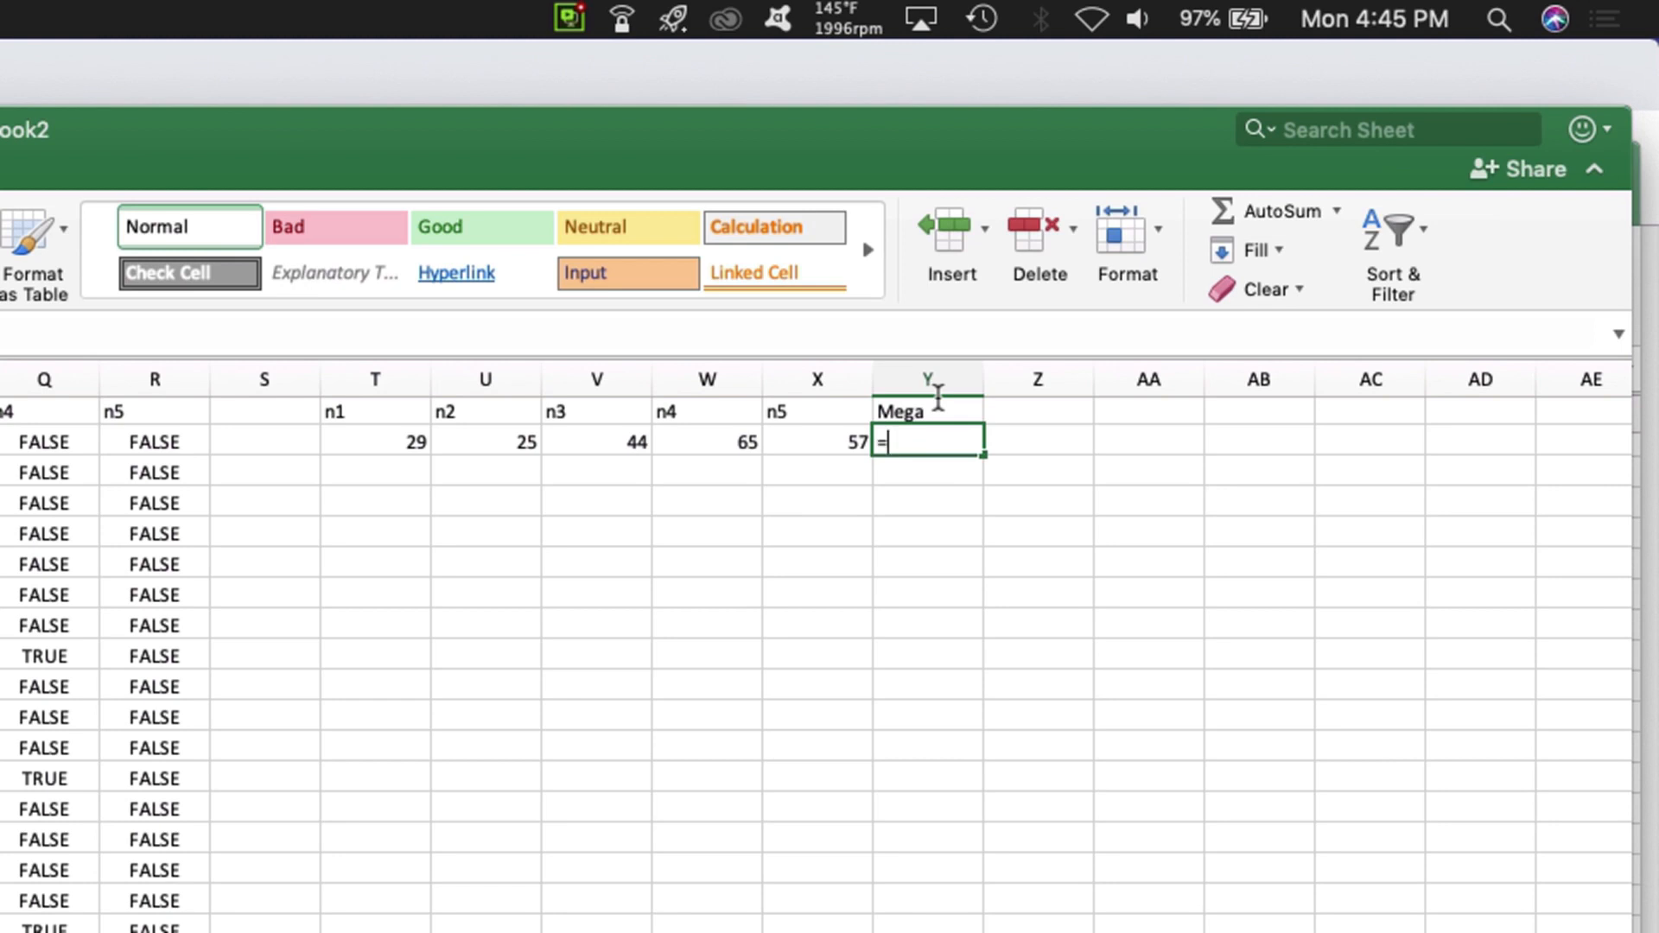
type("cho")
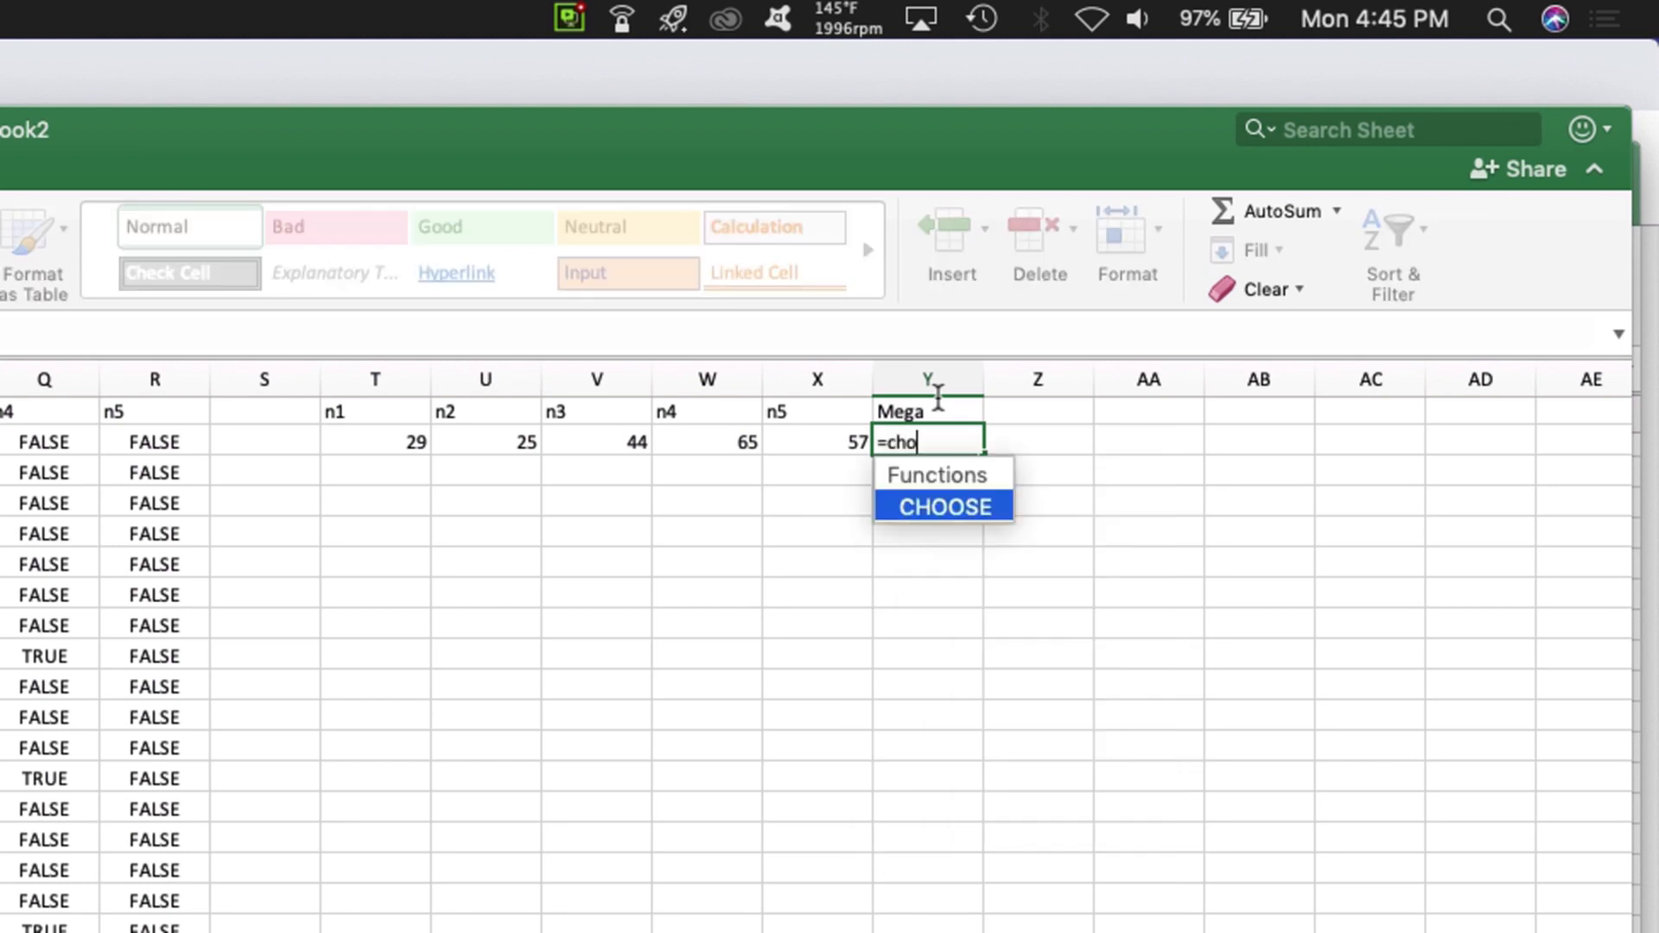
type("ose(")
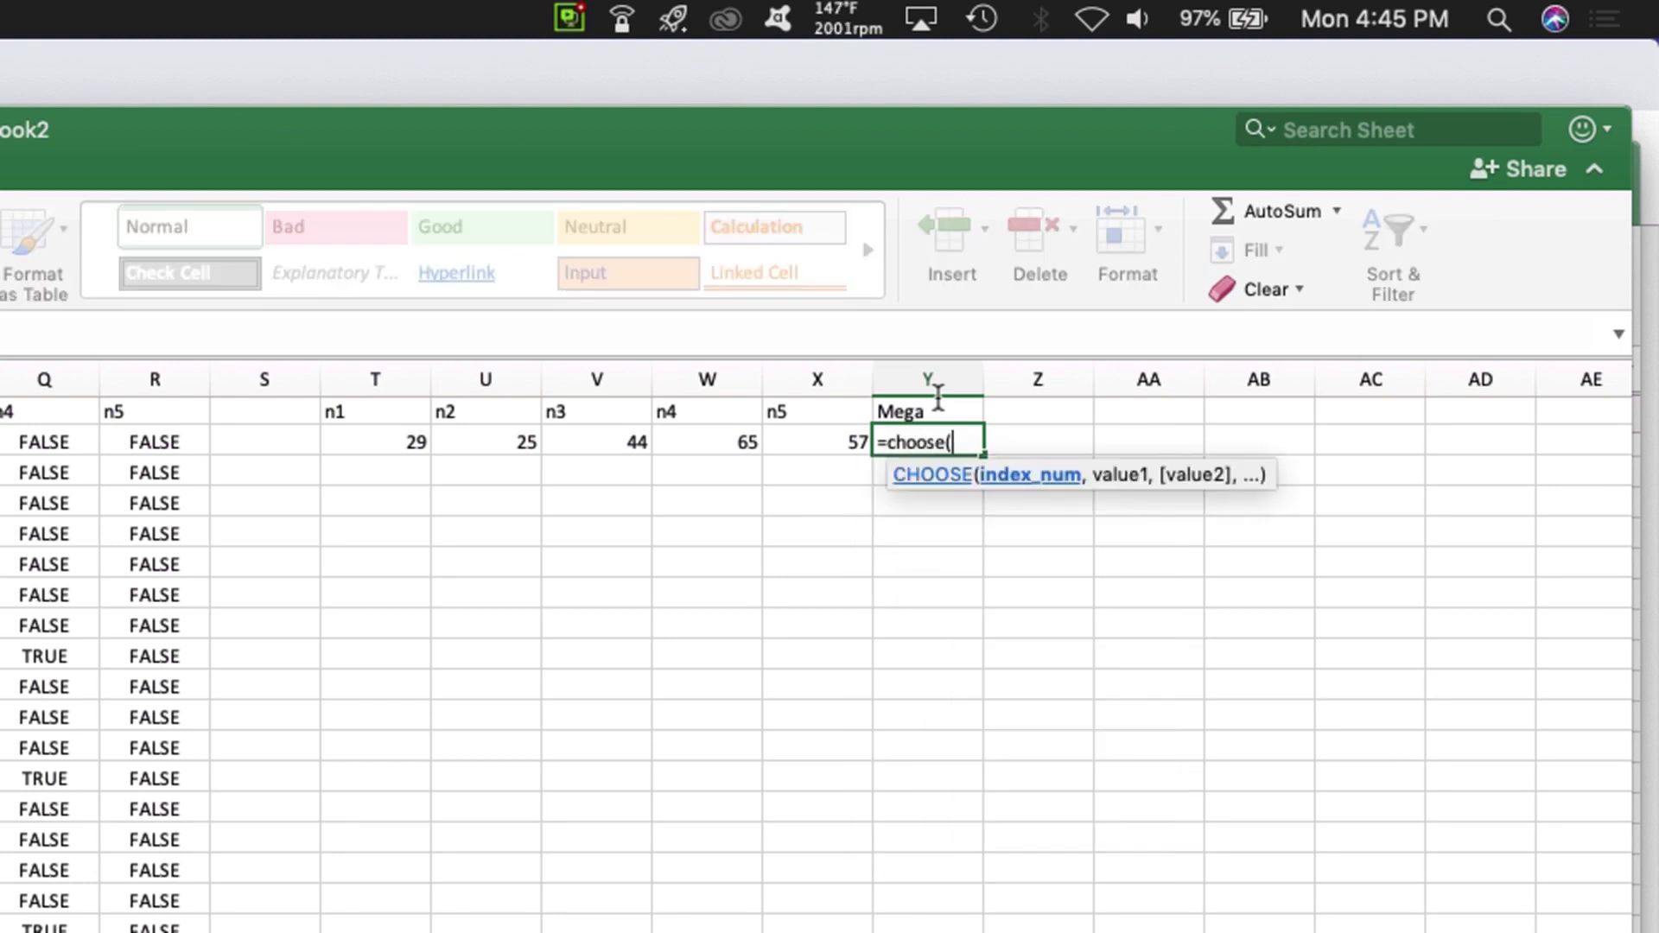
type("randbe")
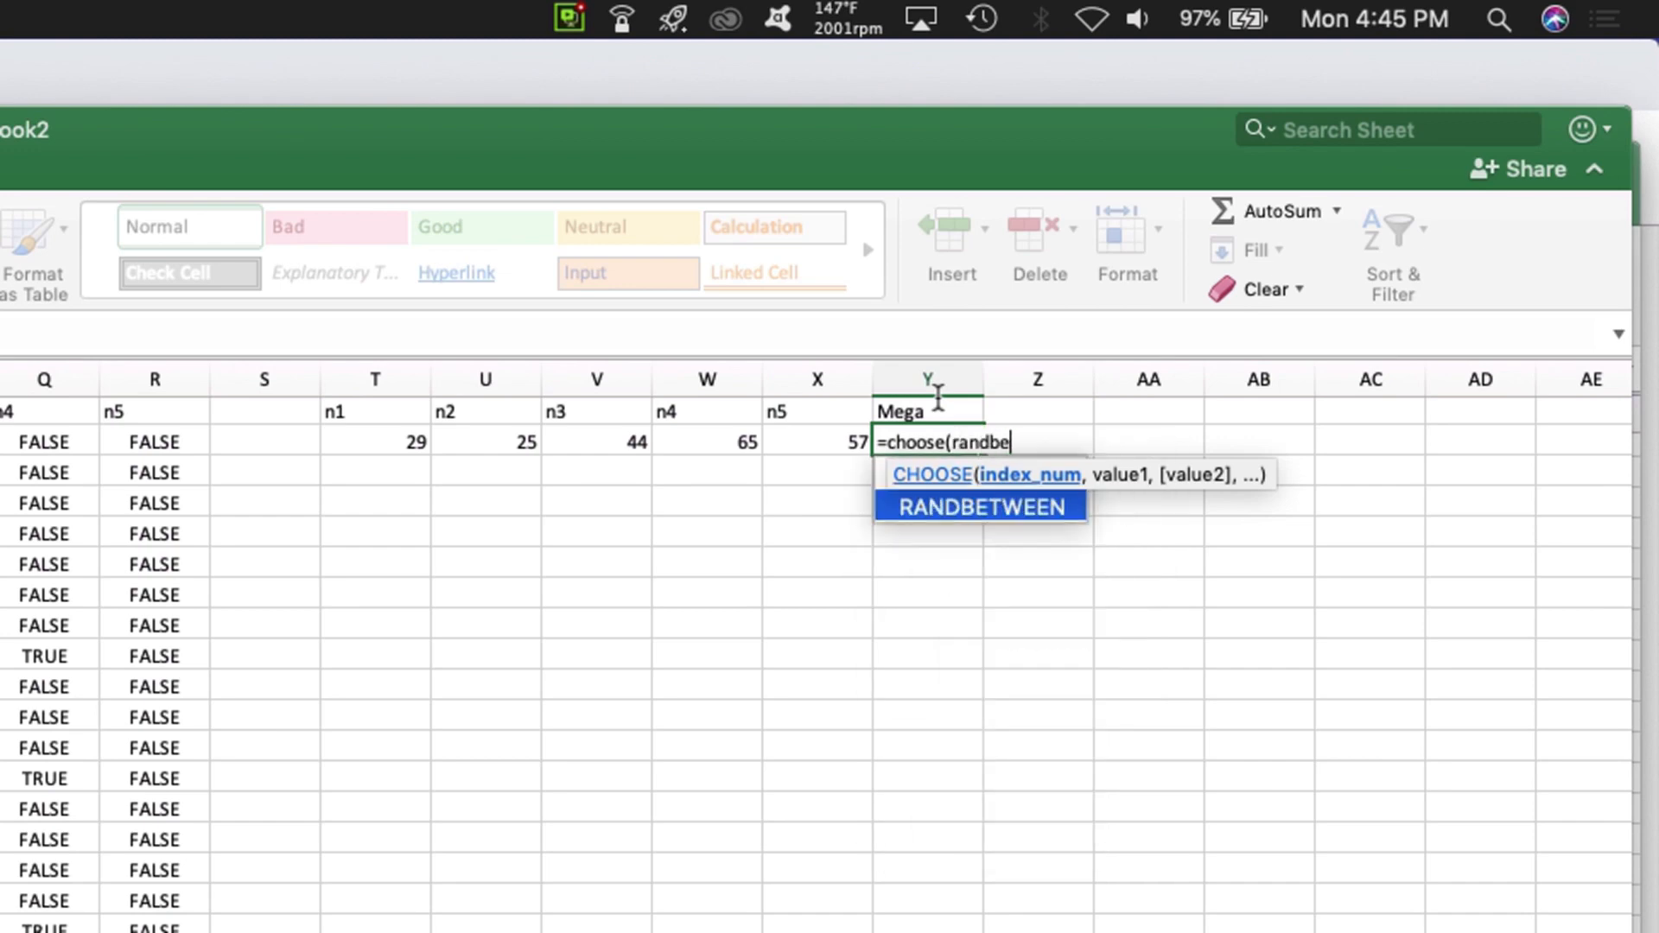
type("tween(")
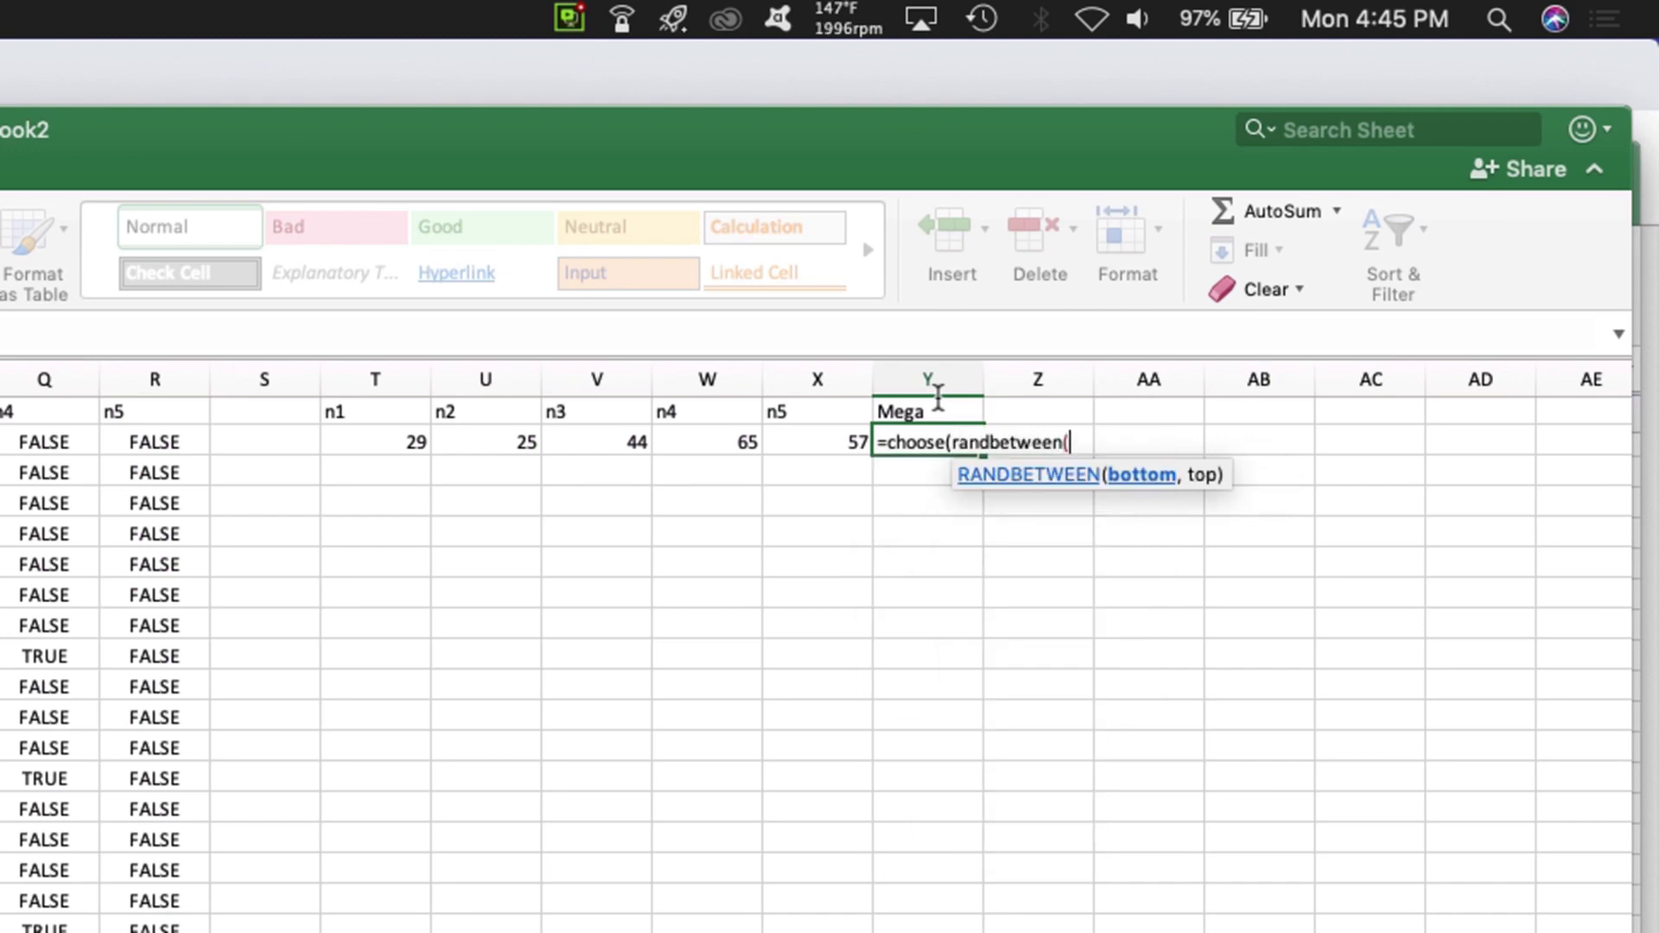
type("1,")
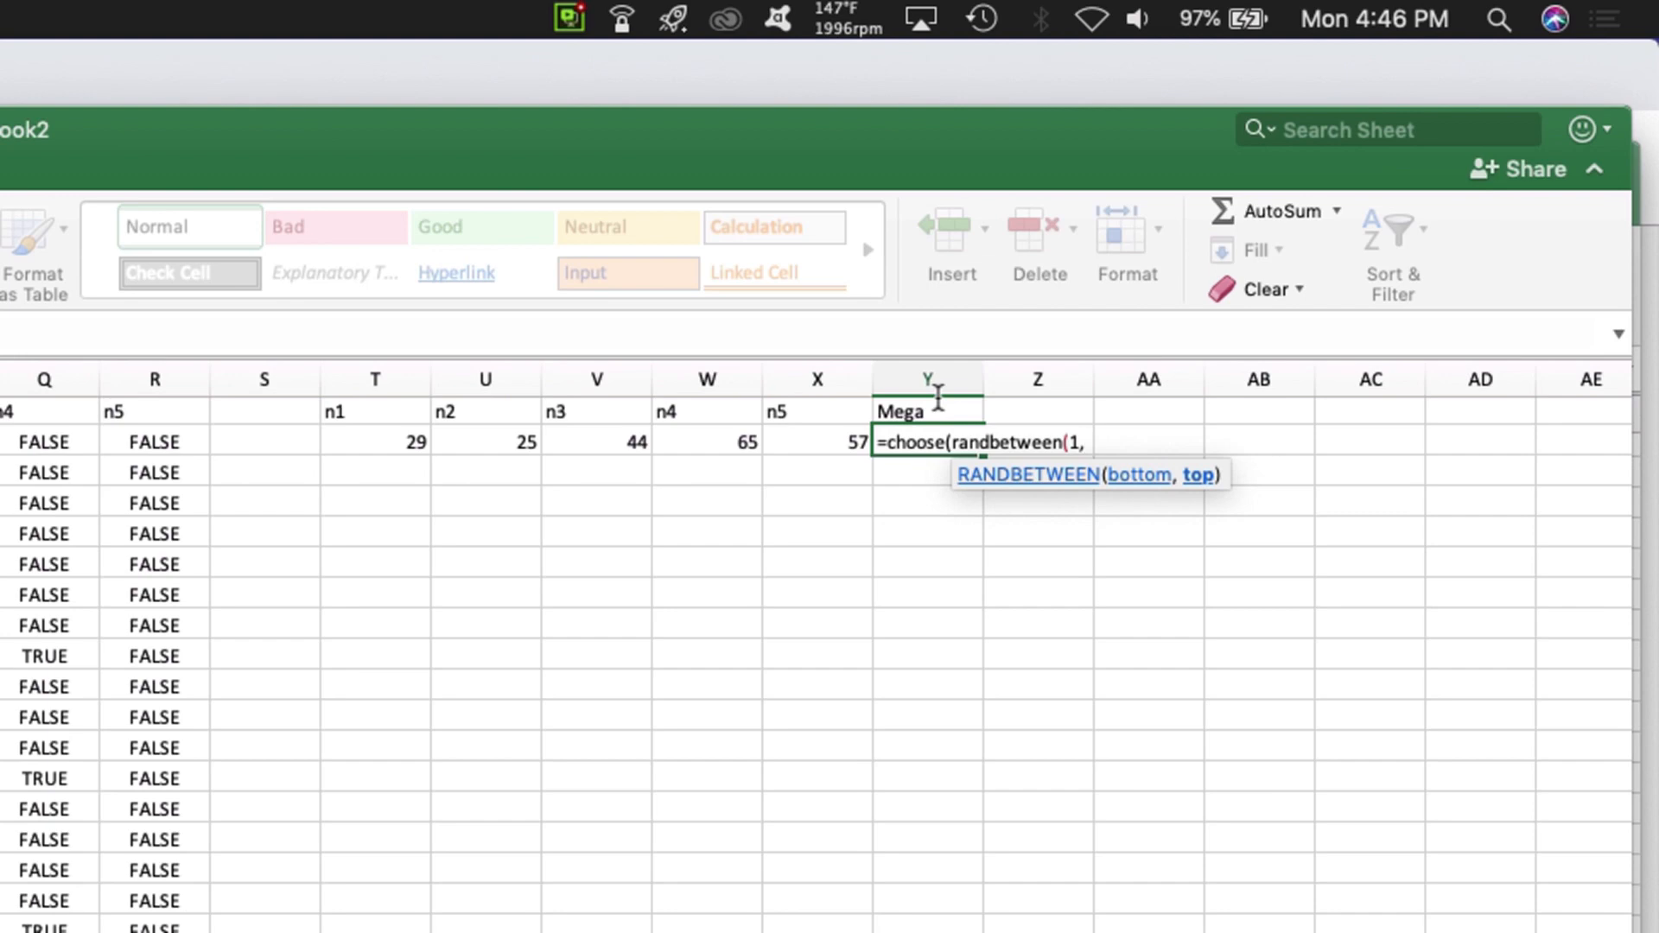
type("7")
type(")")
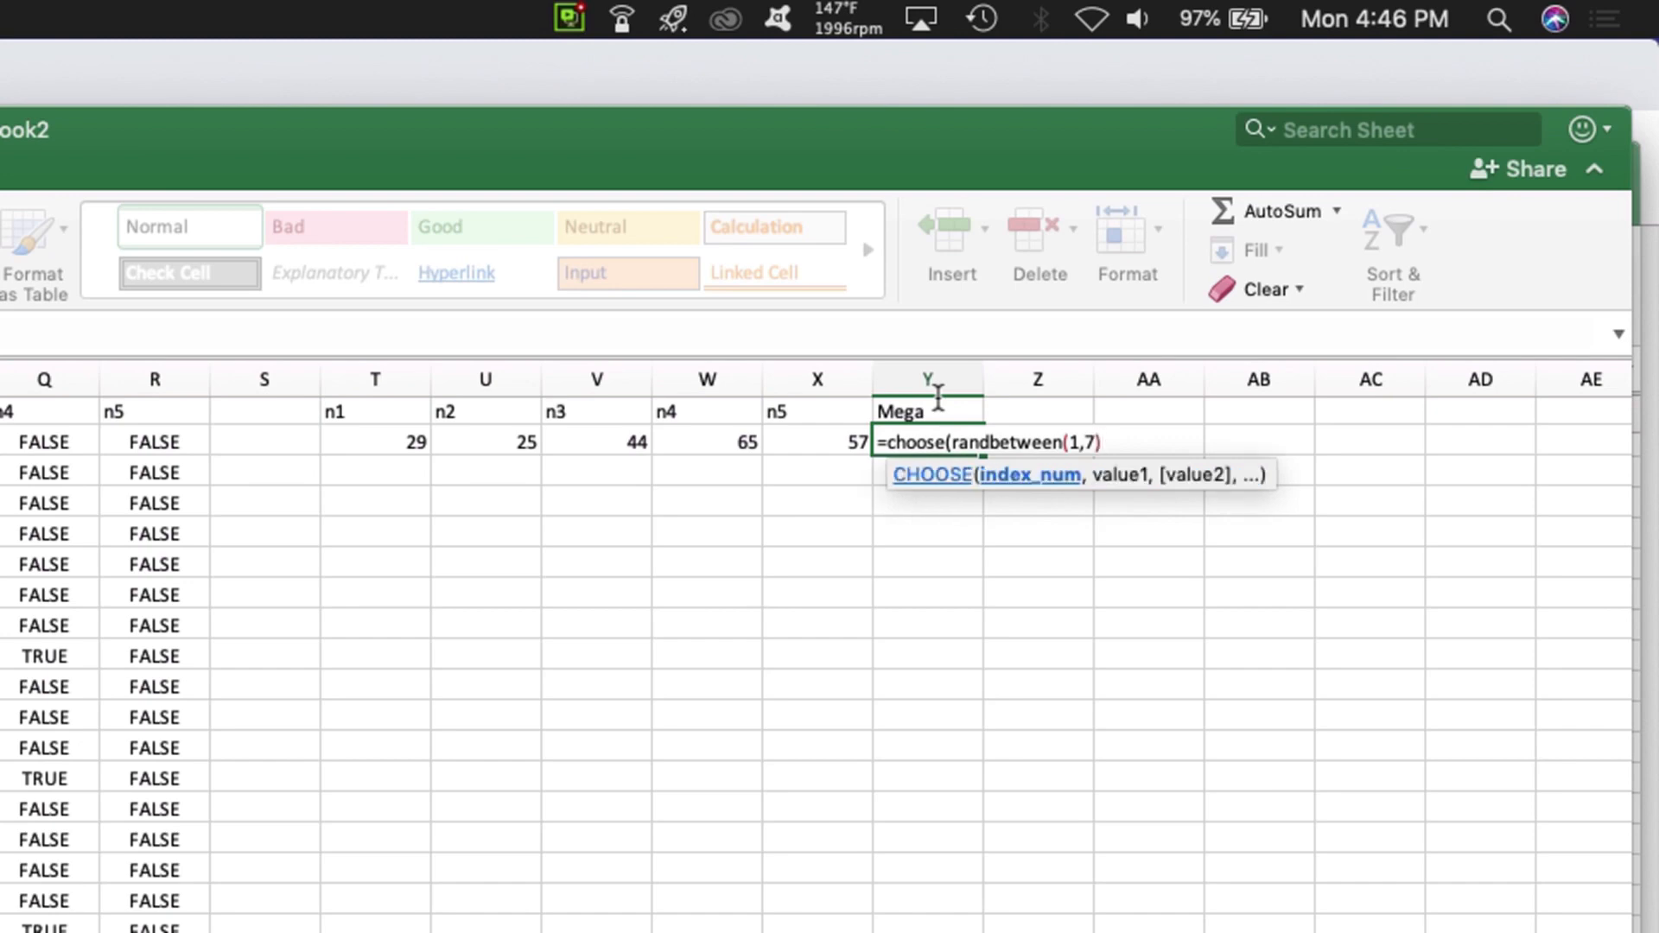
type(",")
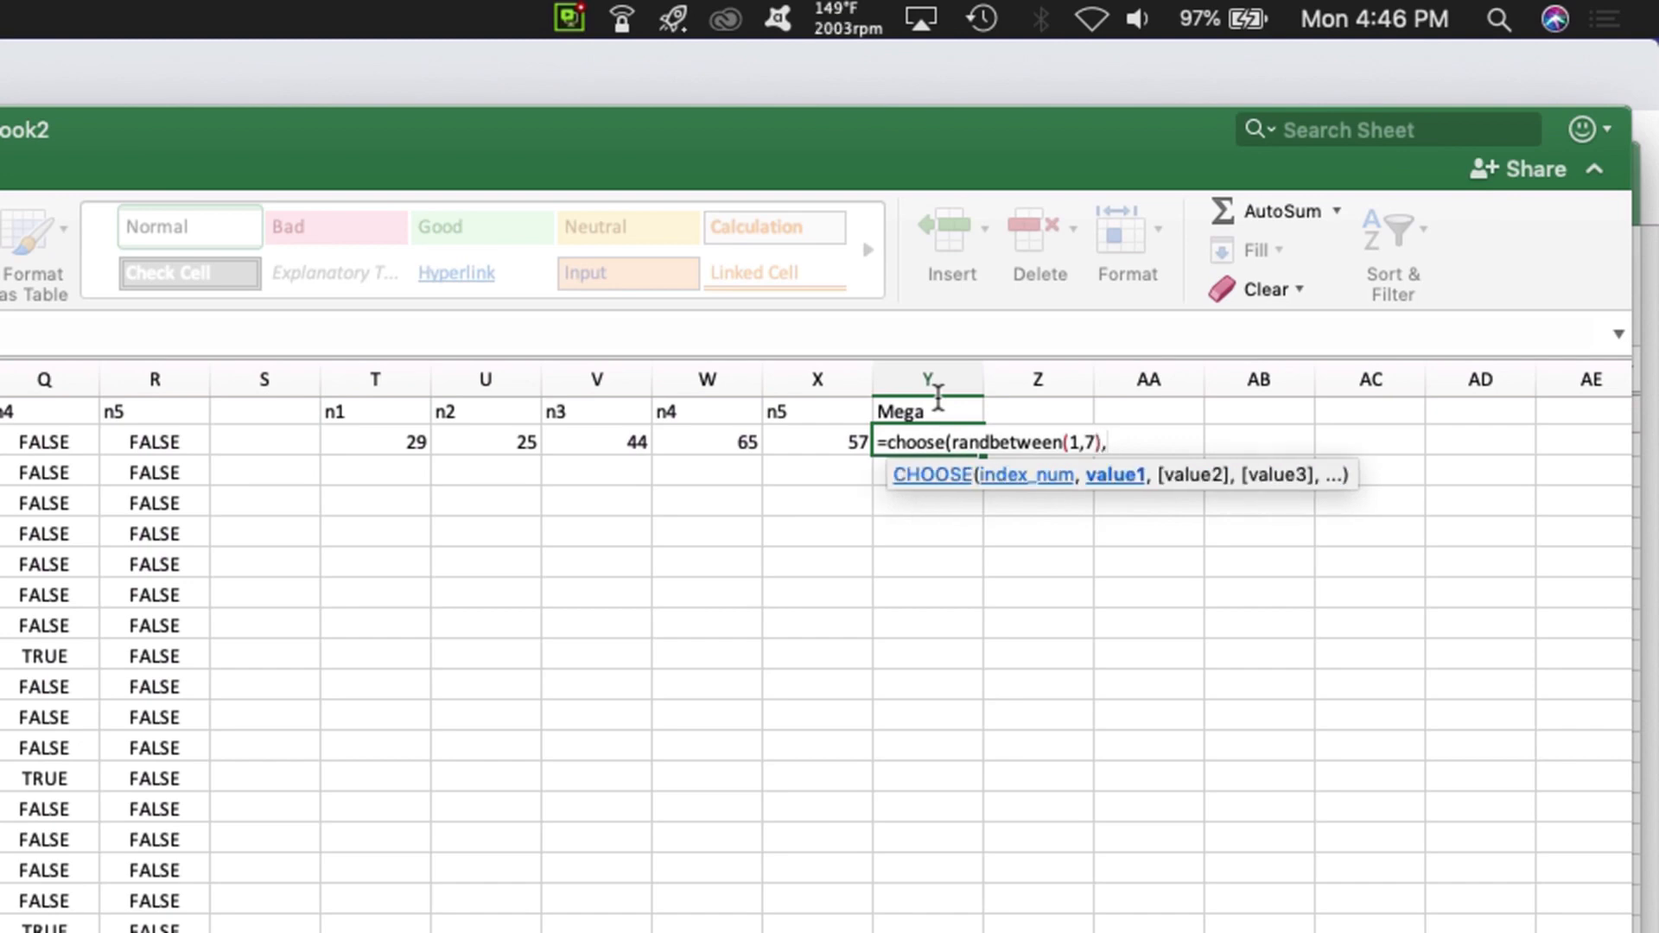
Add RANDBETWEEN(1,3) and 7 as the first and second values of the CHOOSE formula in Y2
scroll(826, 861, "down", 1)
scroll(826, 861, "down", 10)
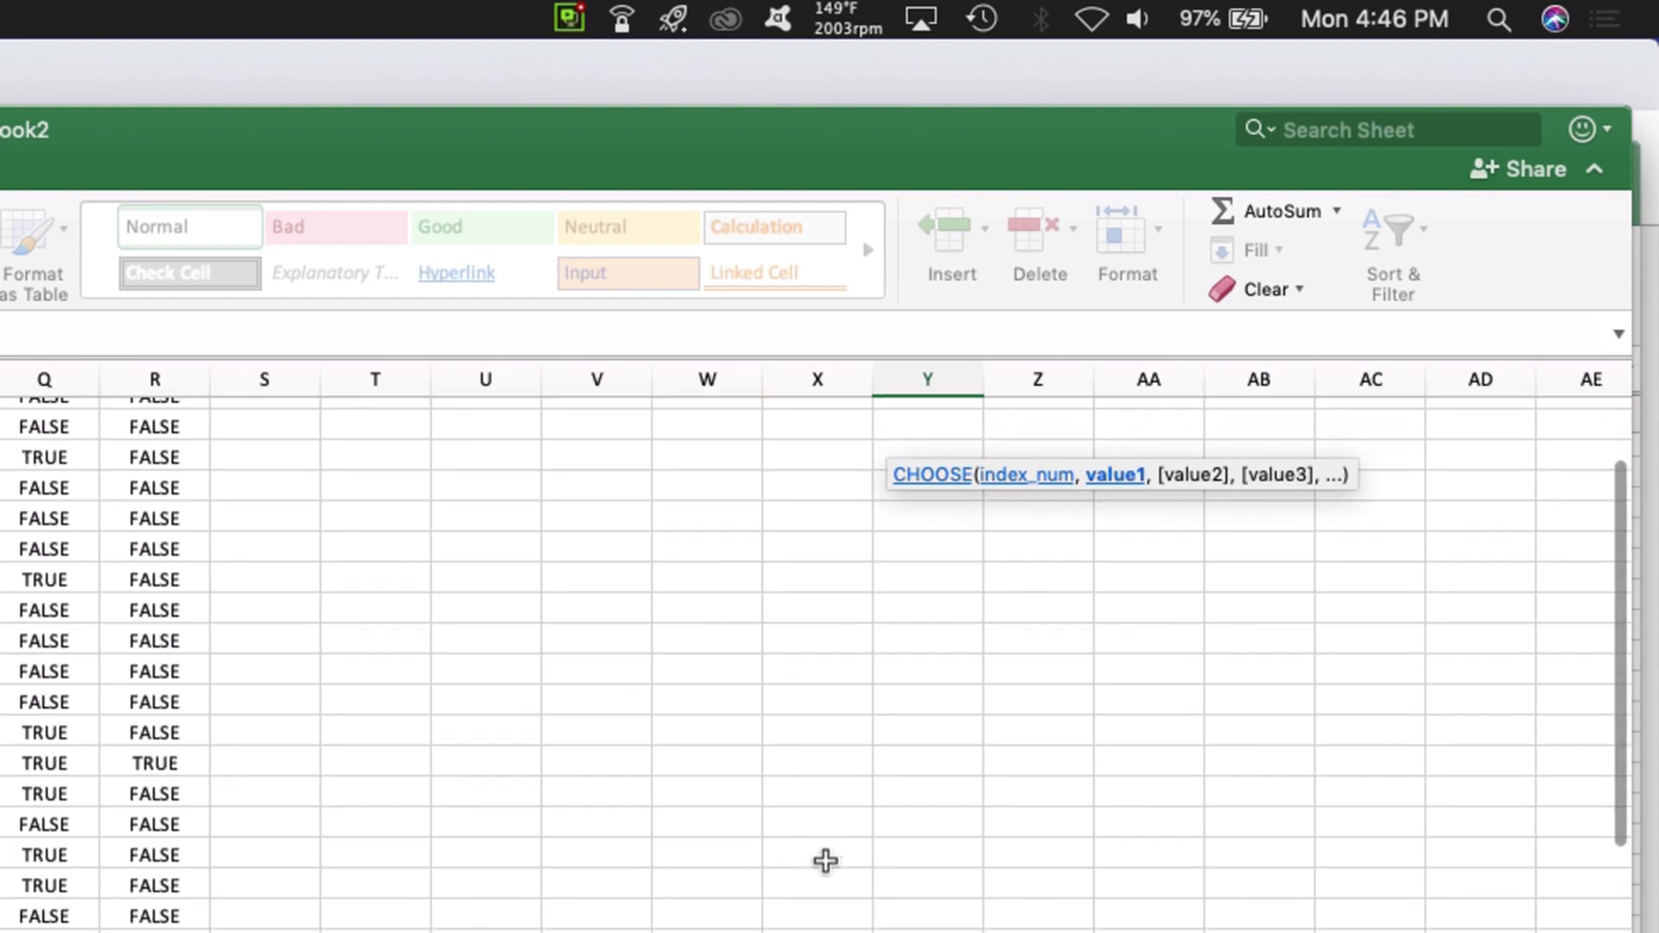
scroll(825, 861, "down", 5)
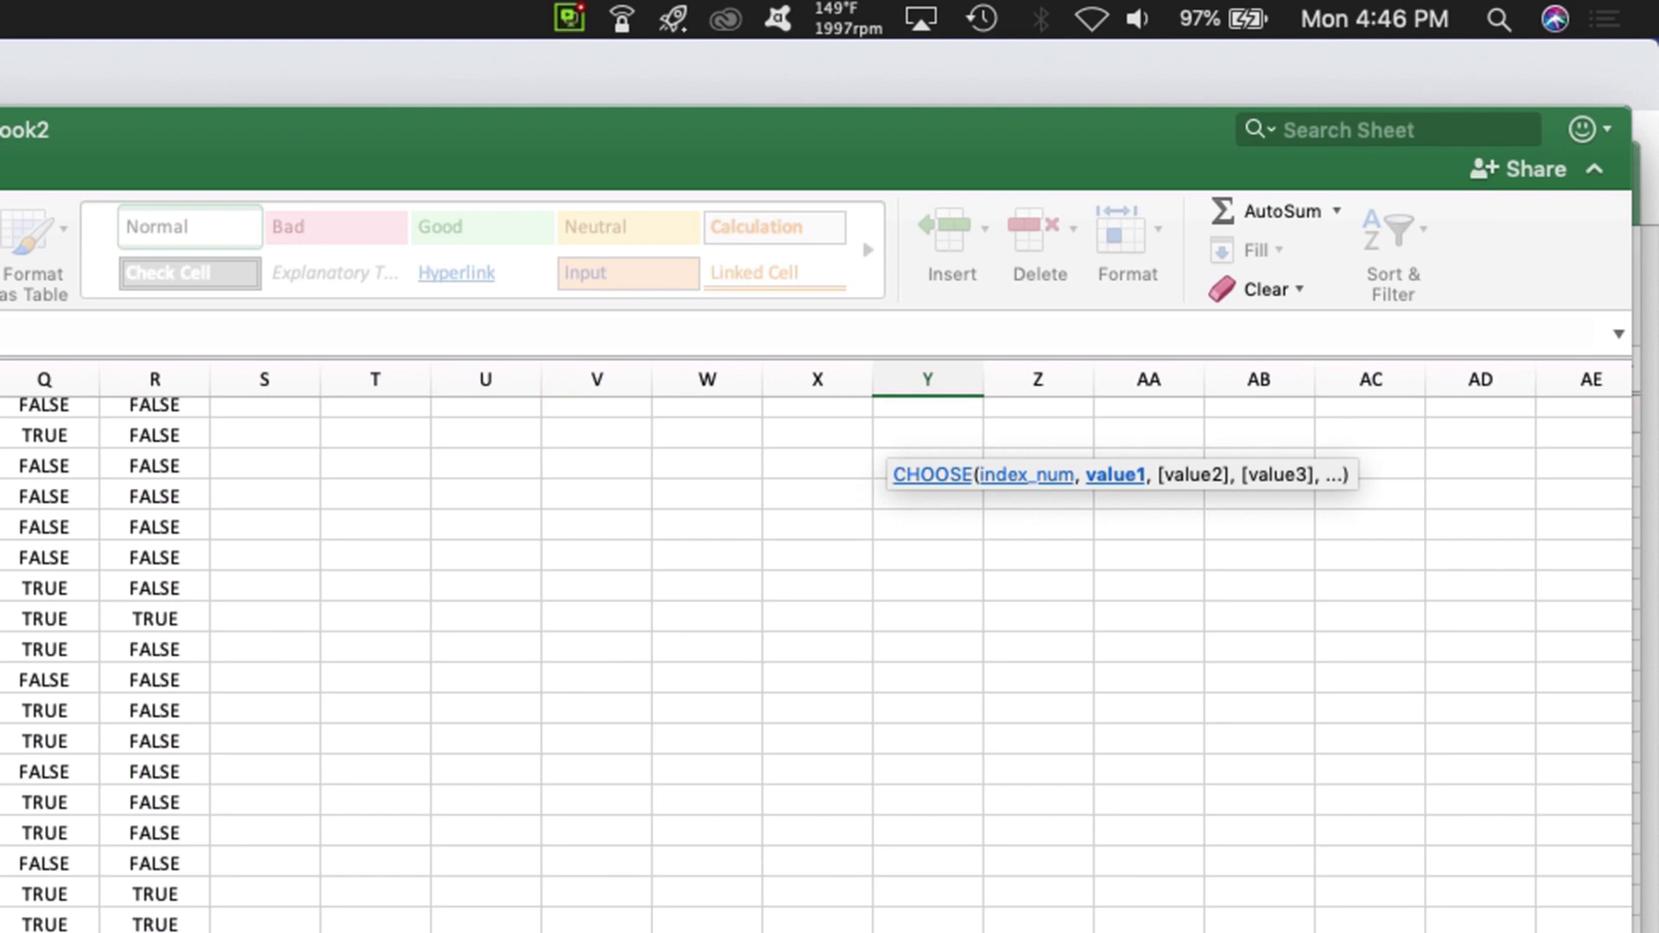
scroll(864, 916, "up", 20)
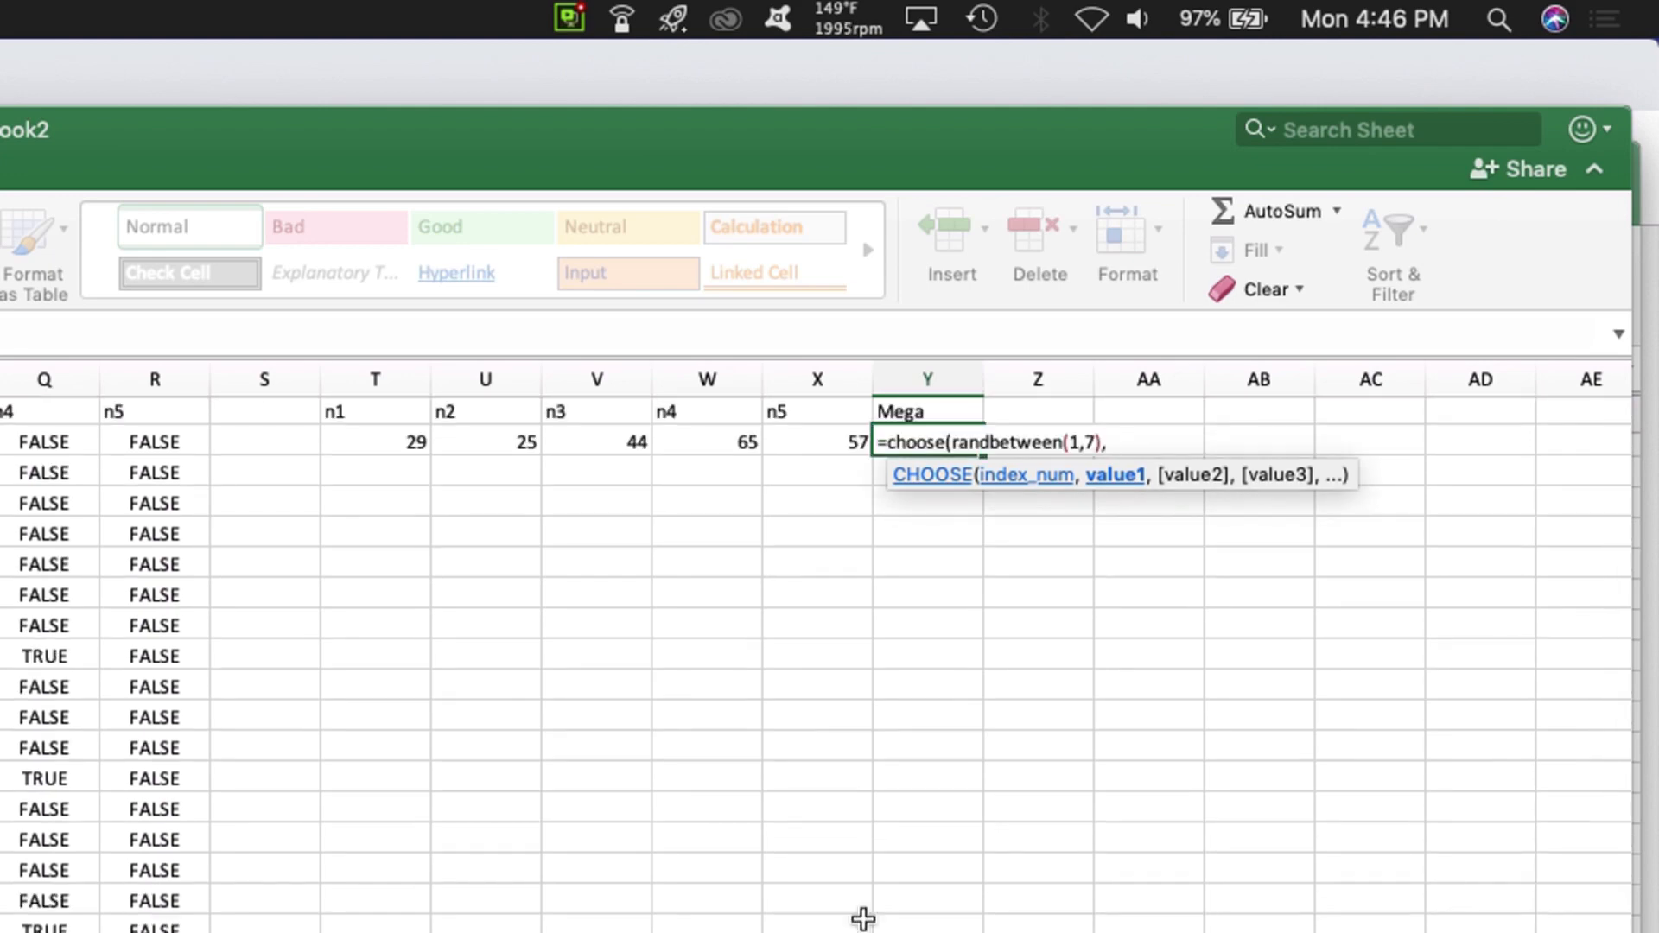
type("randbetw")
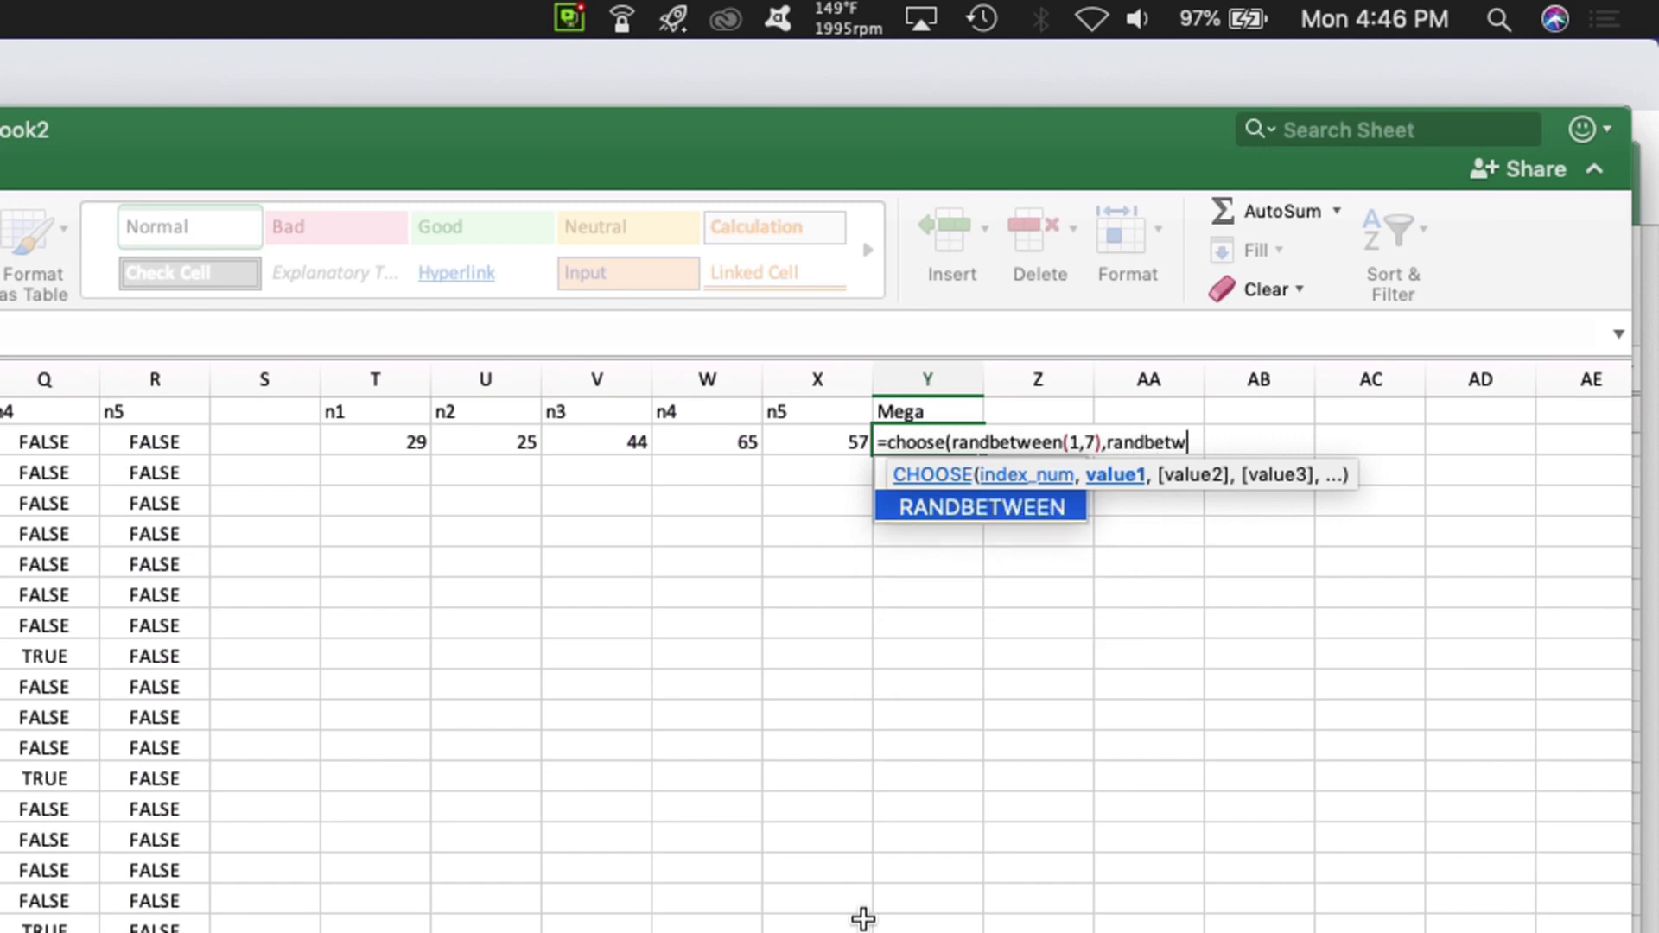
type("een(")
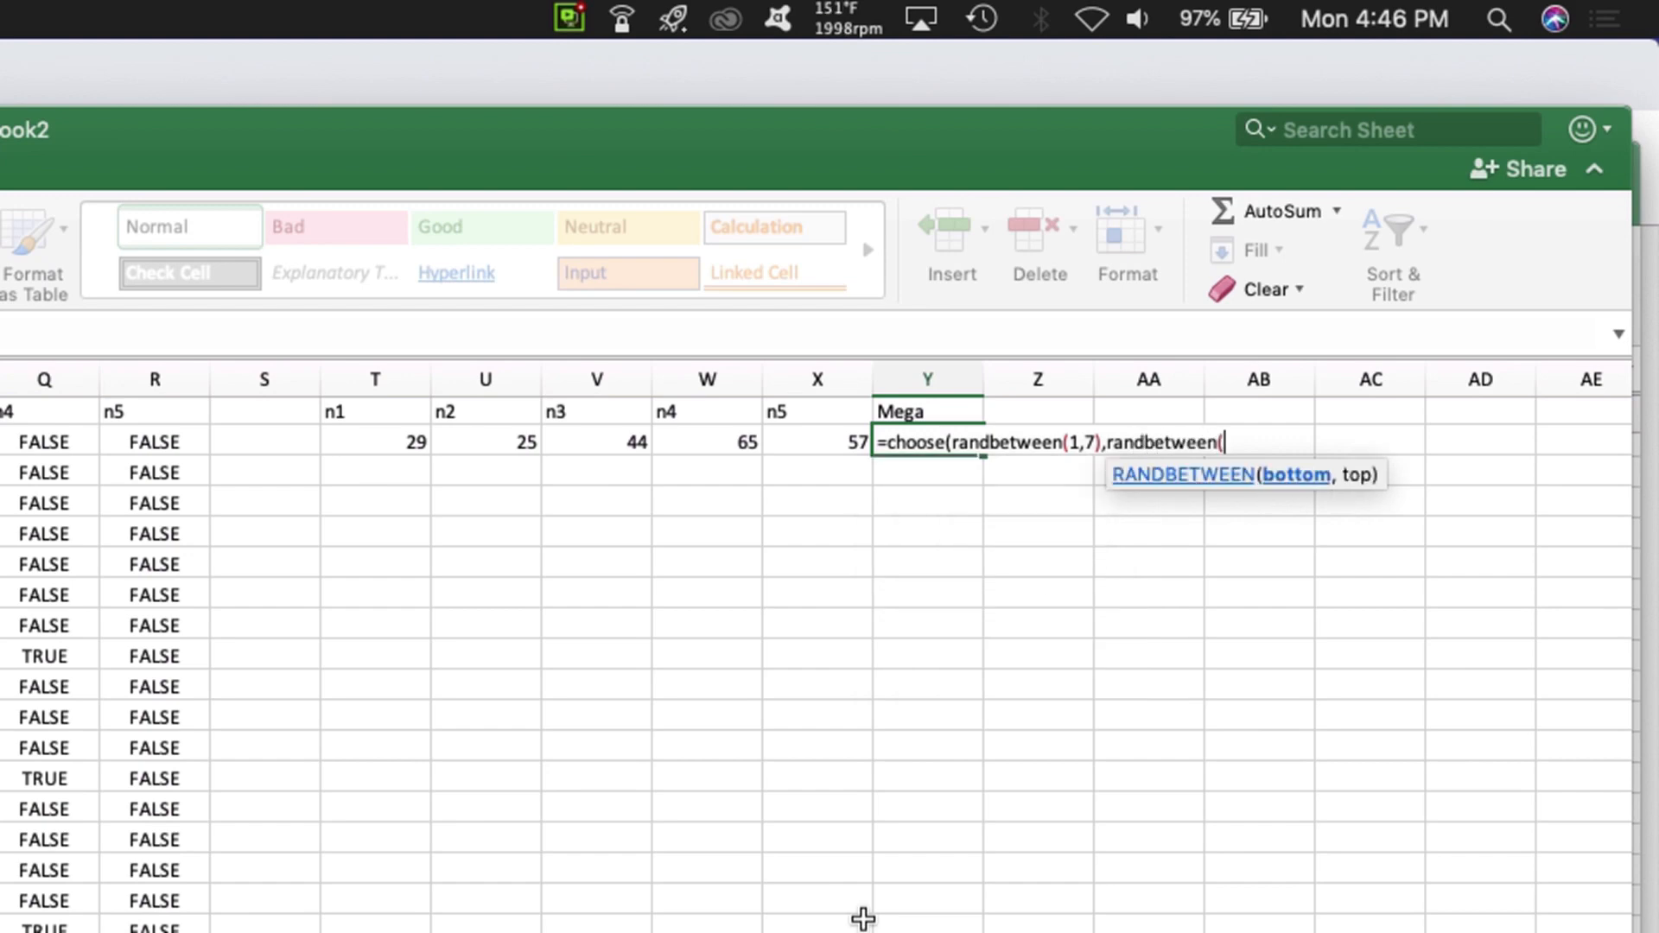
type("1,3")
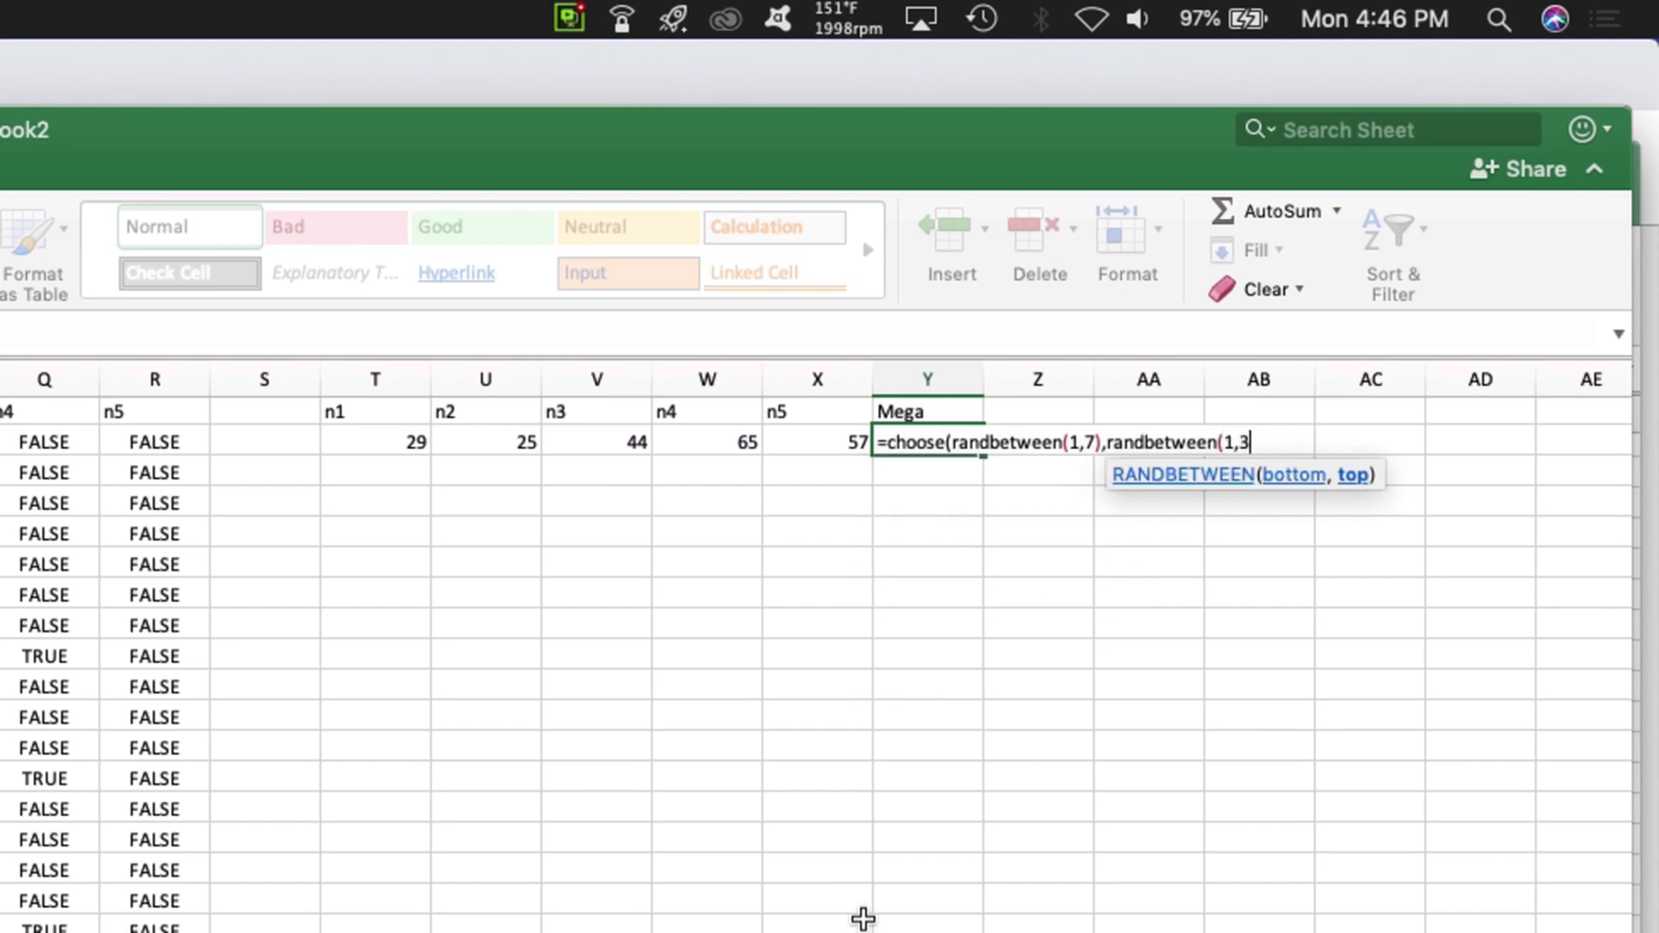
type(")")
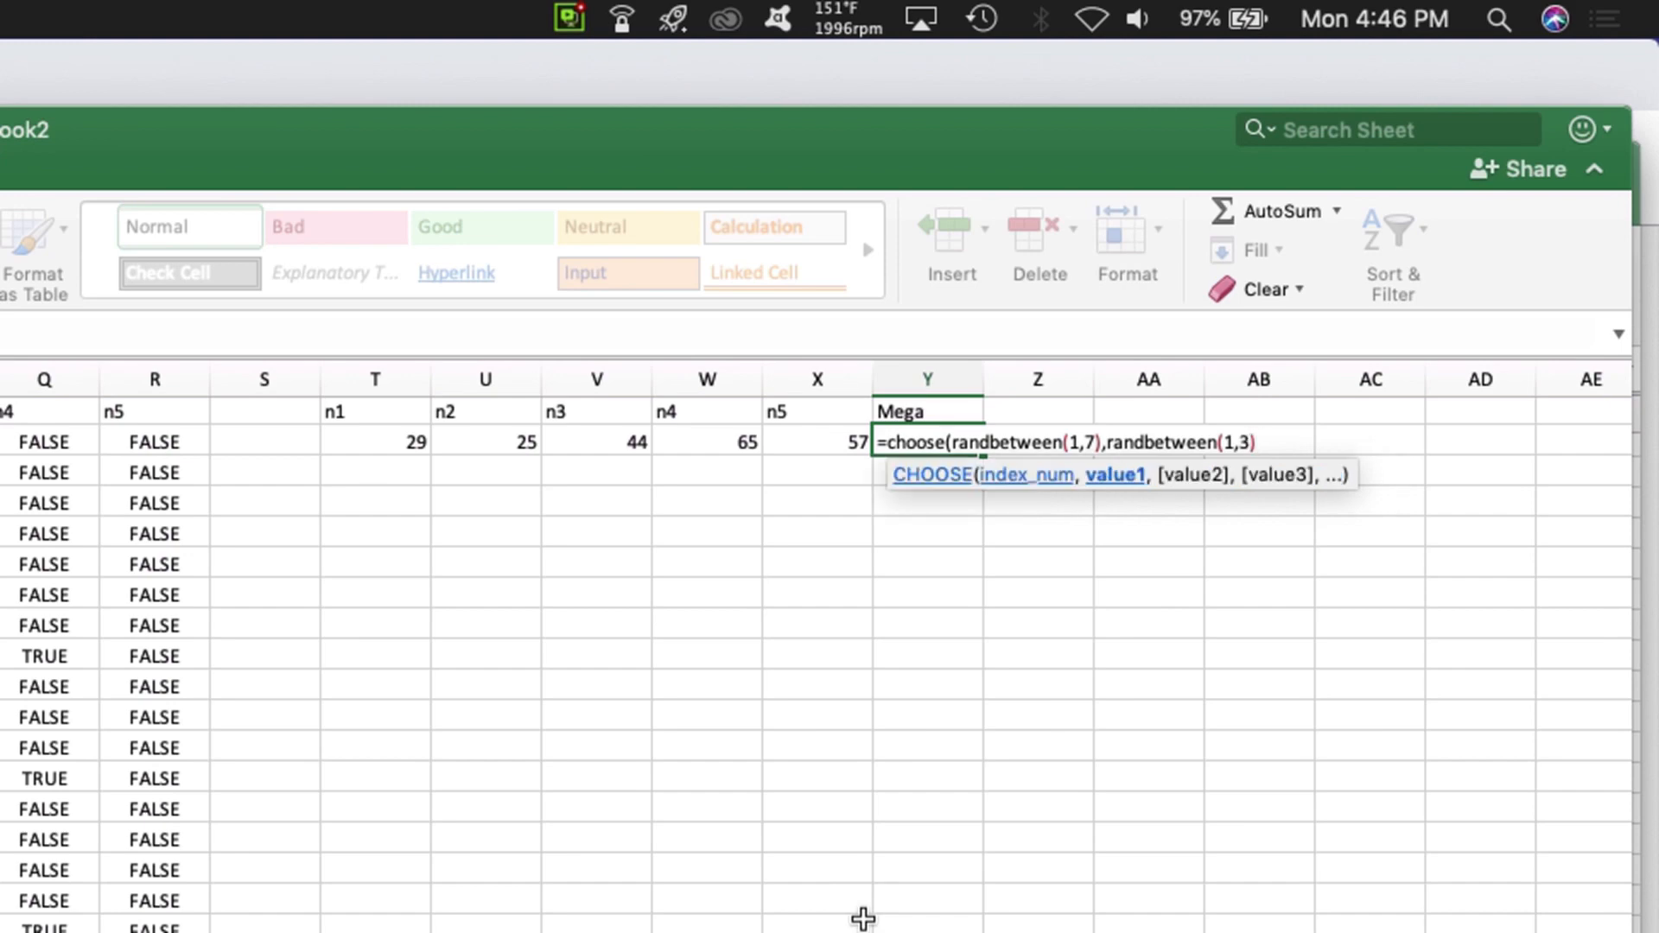
type(",")
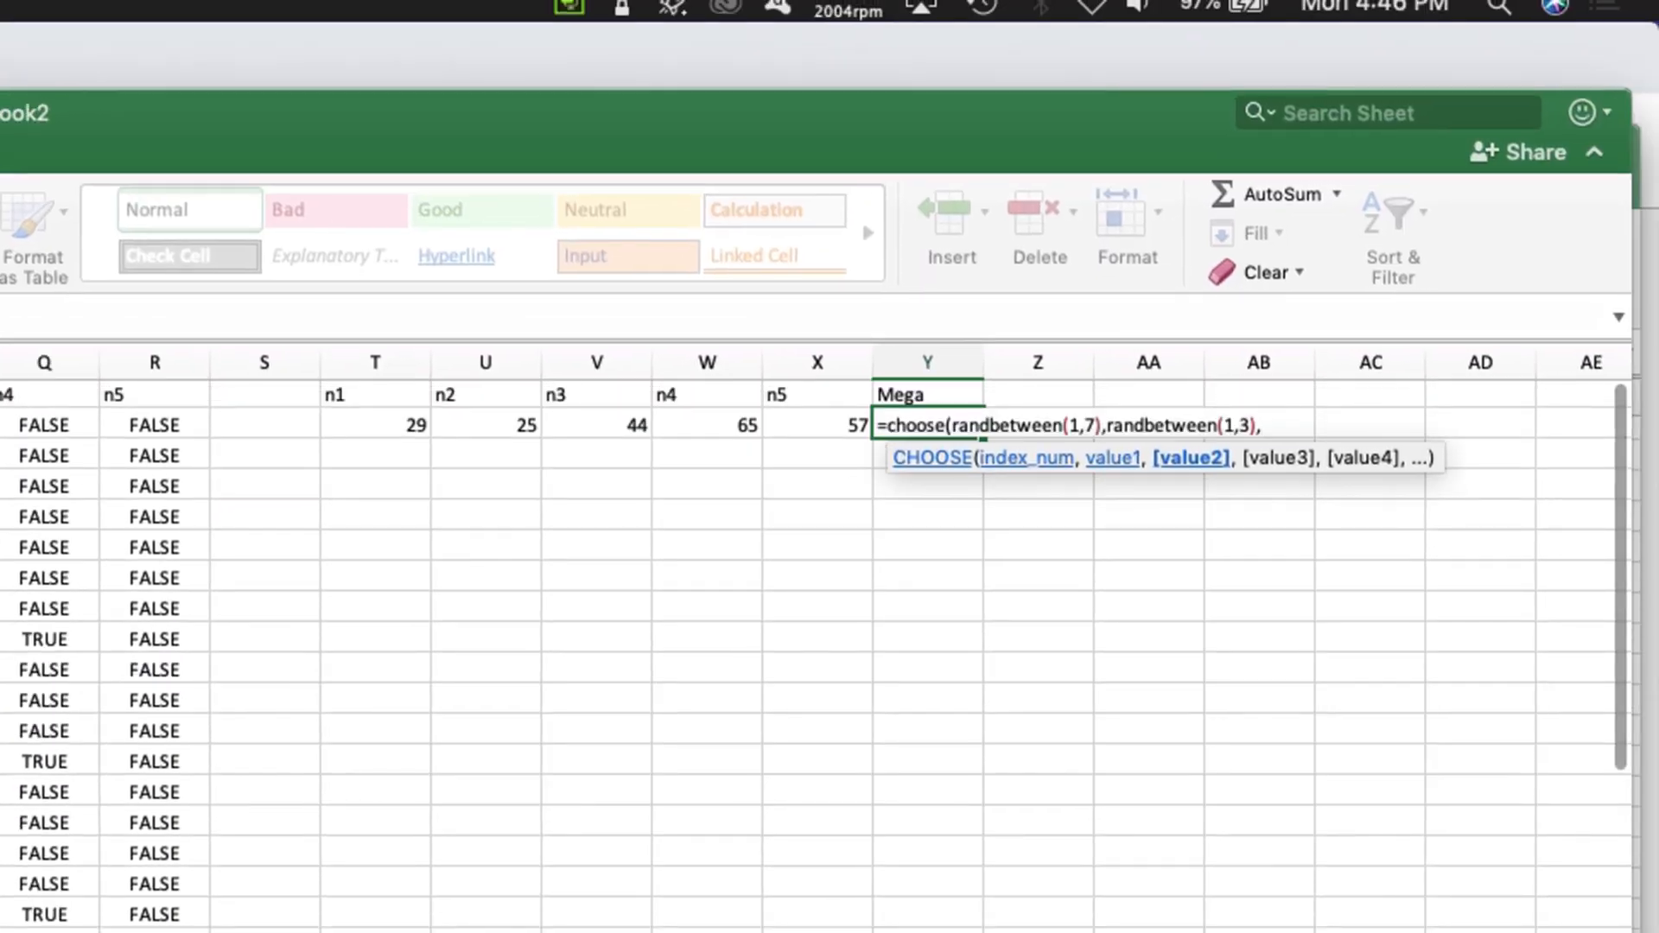
type("7")
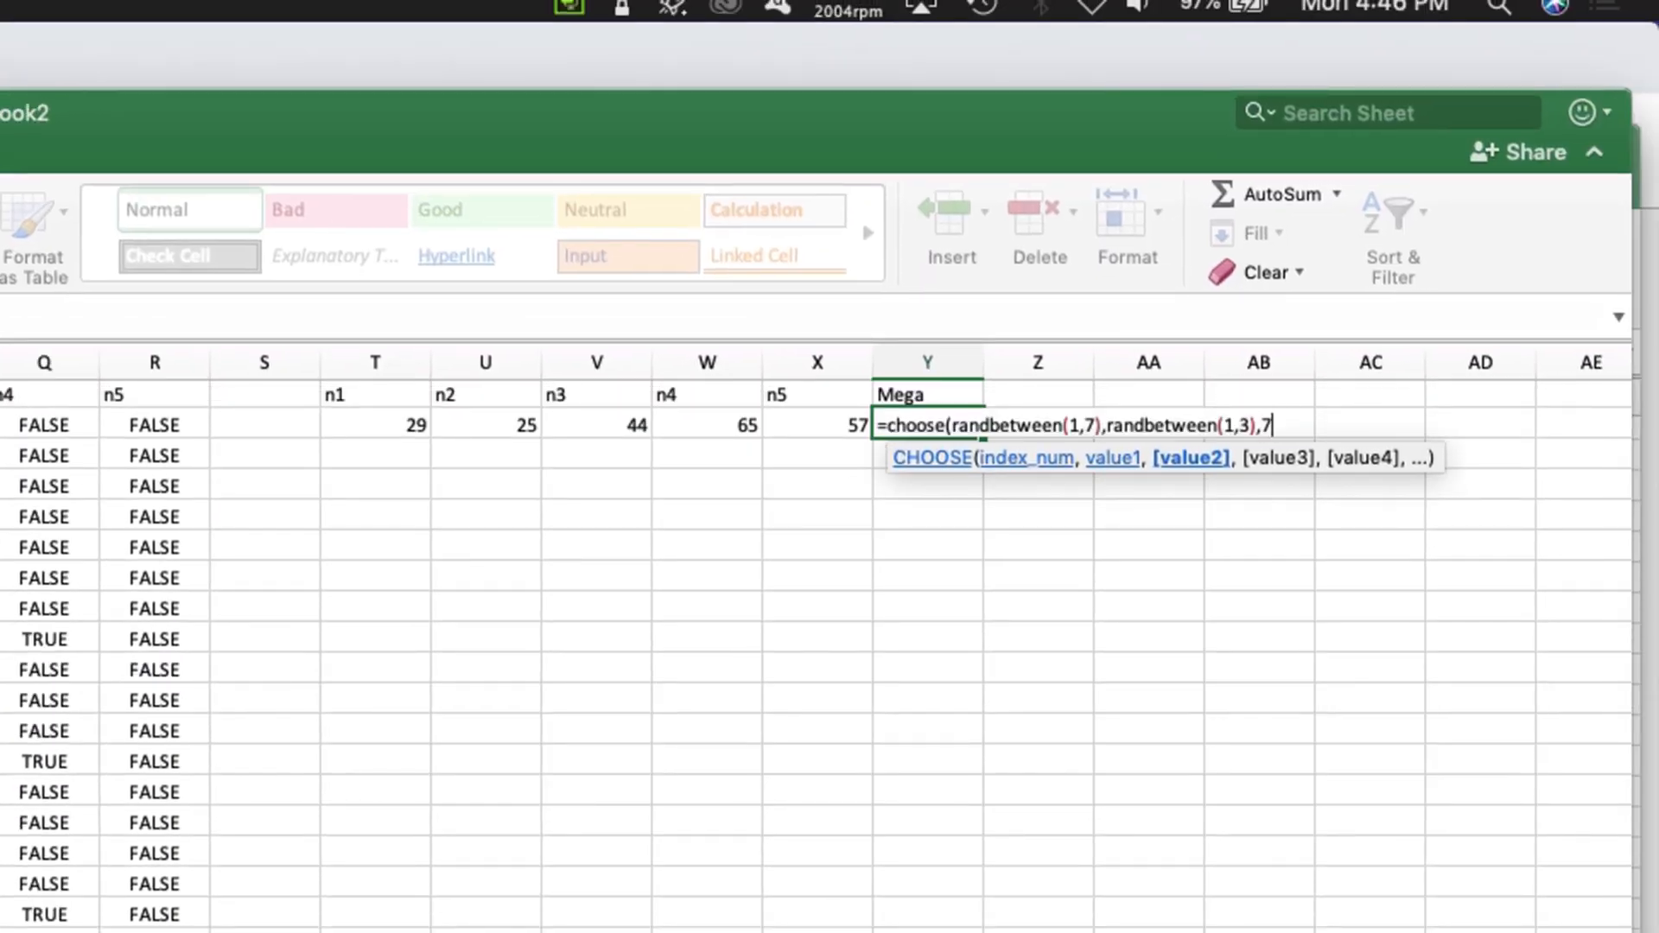
type(",")
Add RANDBETWEEN(10,11) as the third value of the CHOOSE formula in Y2
scroll(817, 656, "down", 5)
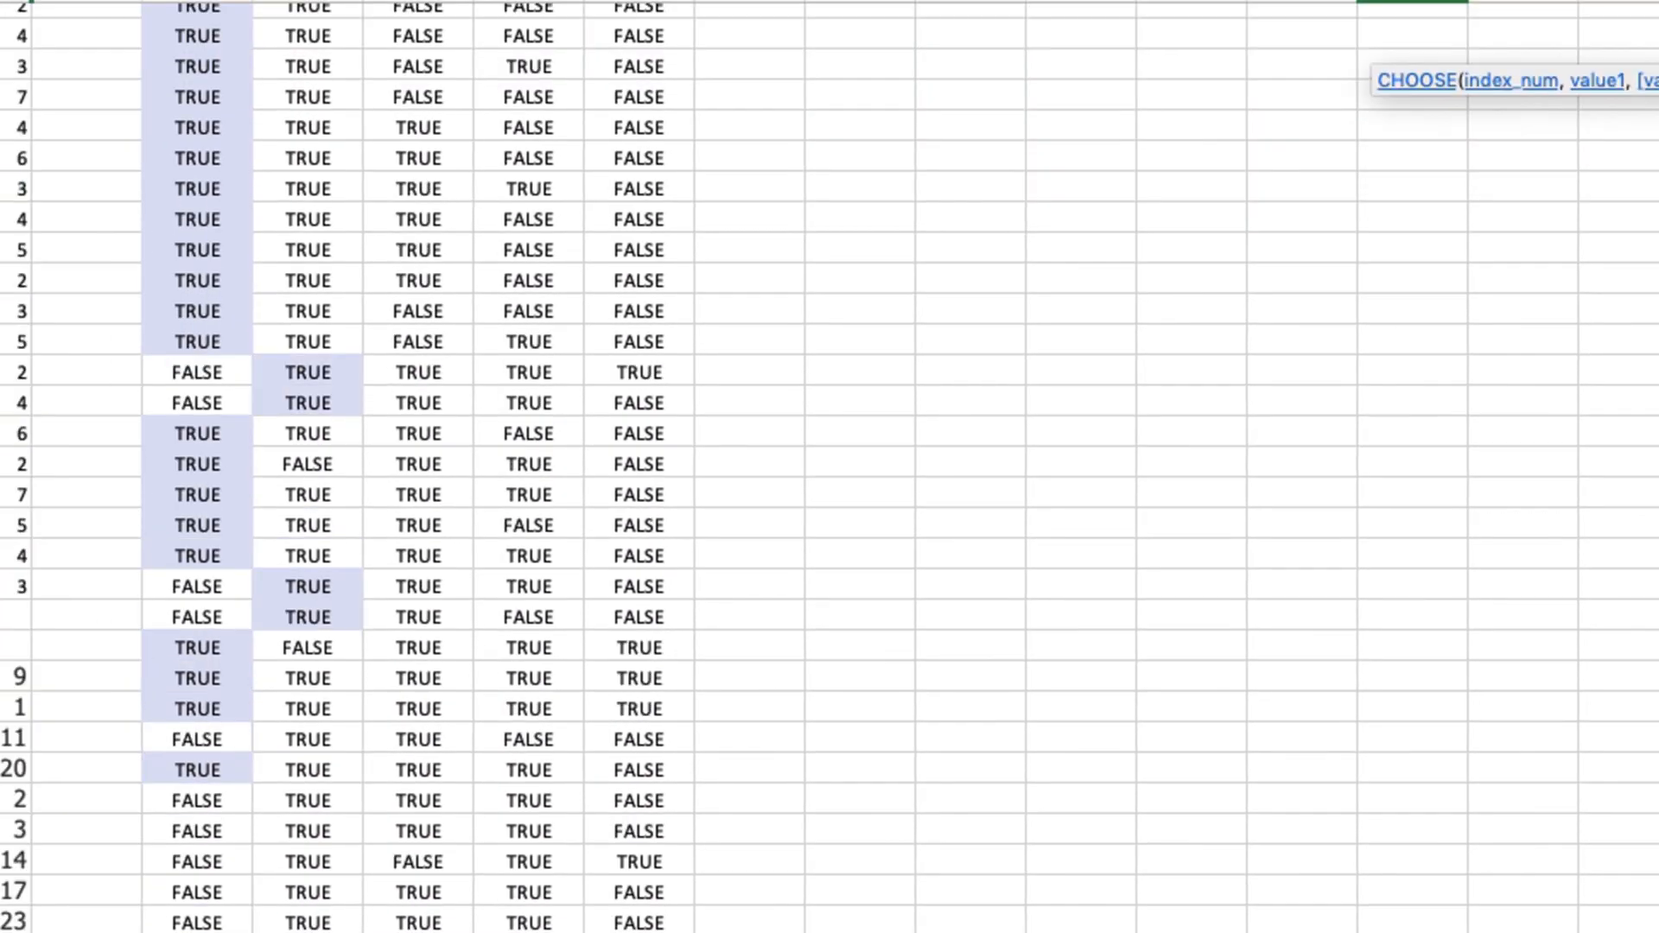
scroll(1361, 494, "down", 4)
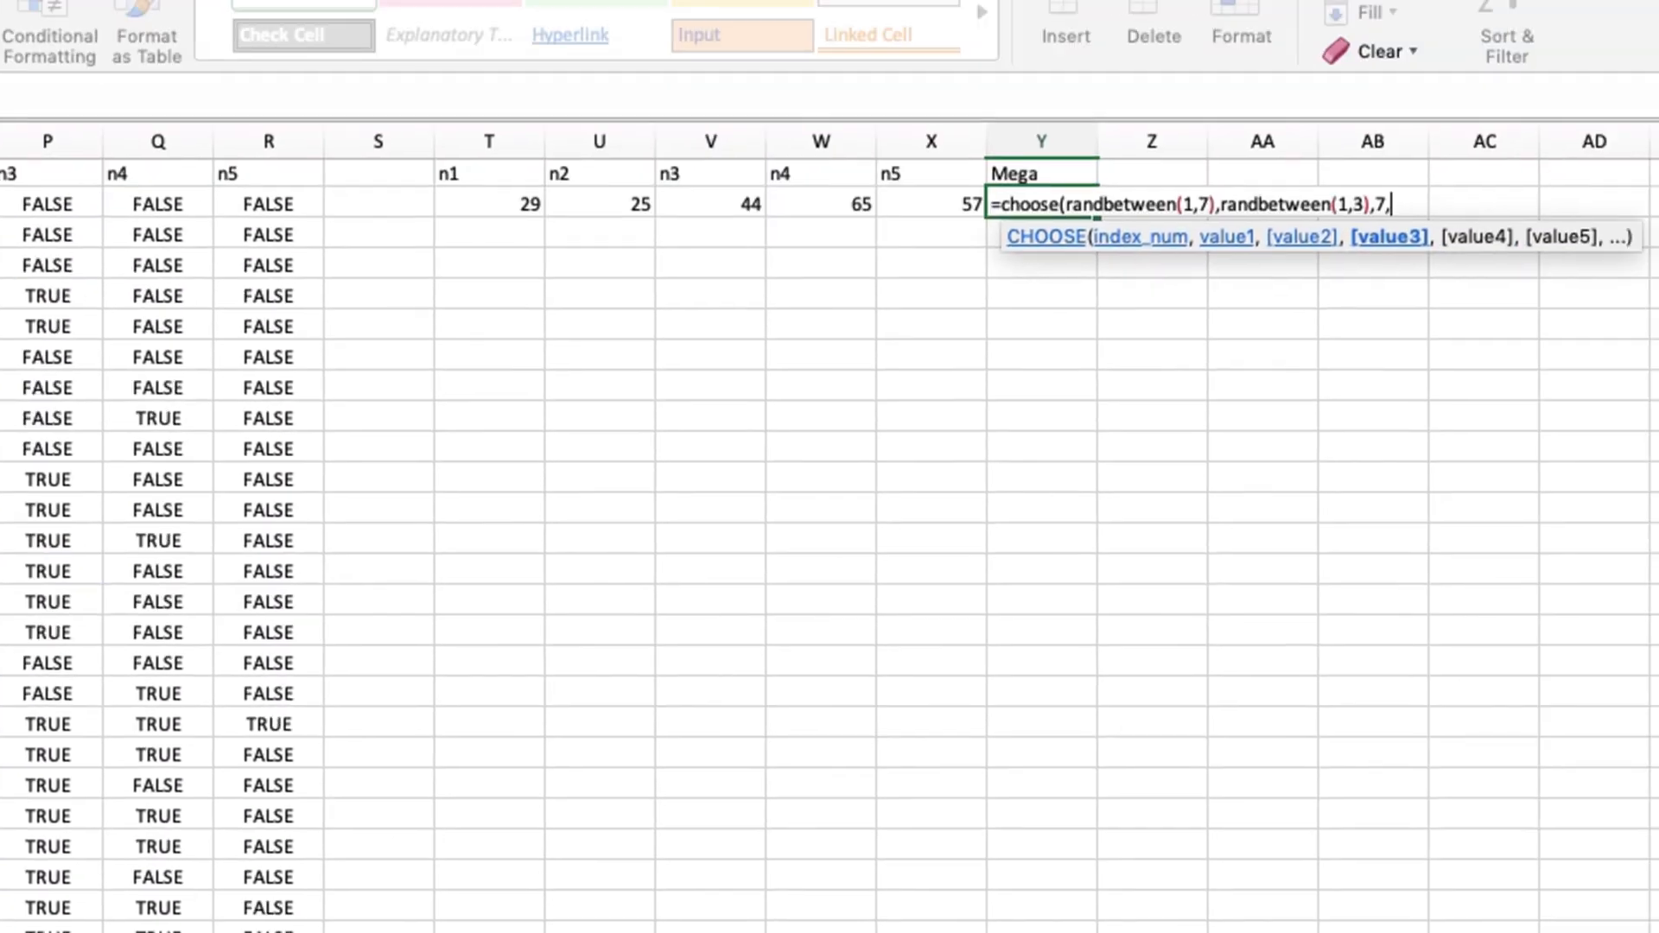
type("radb")
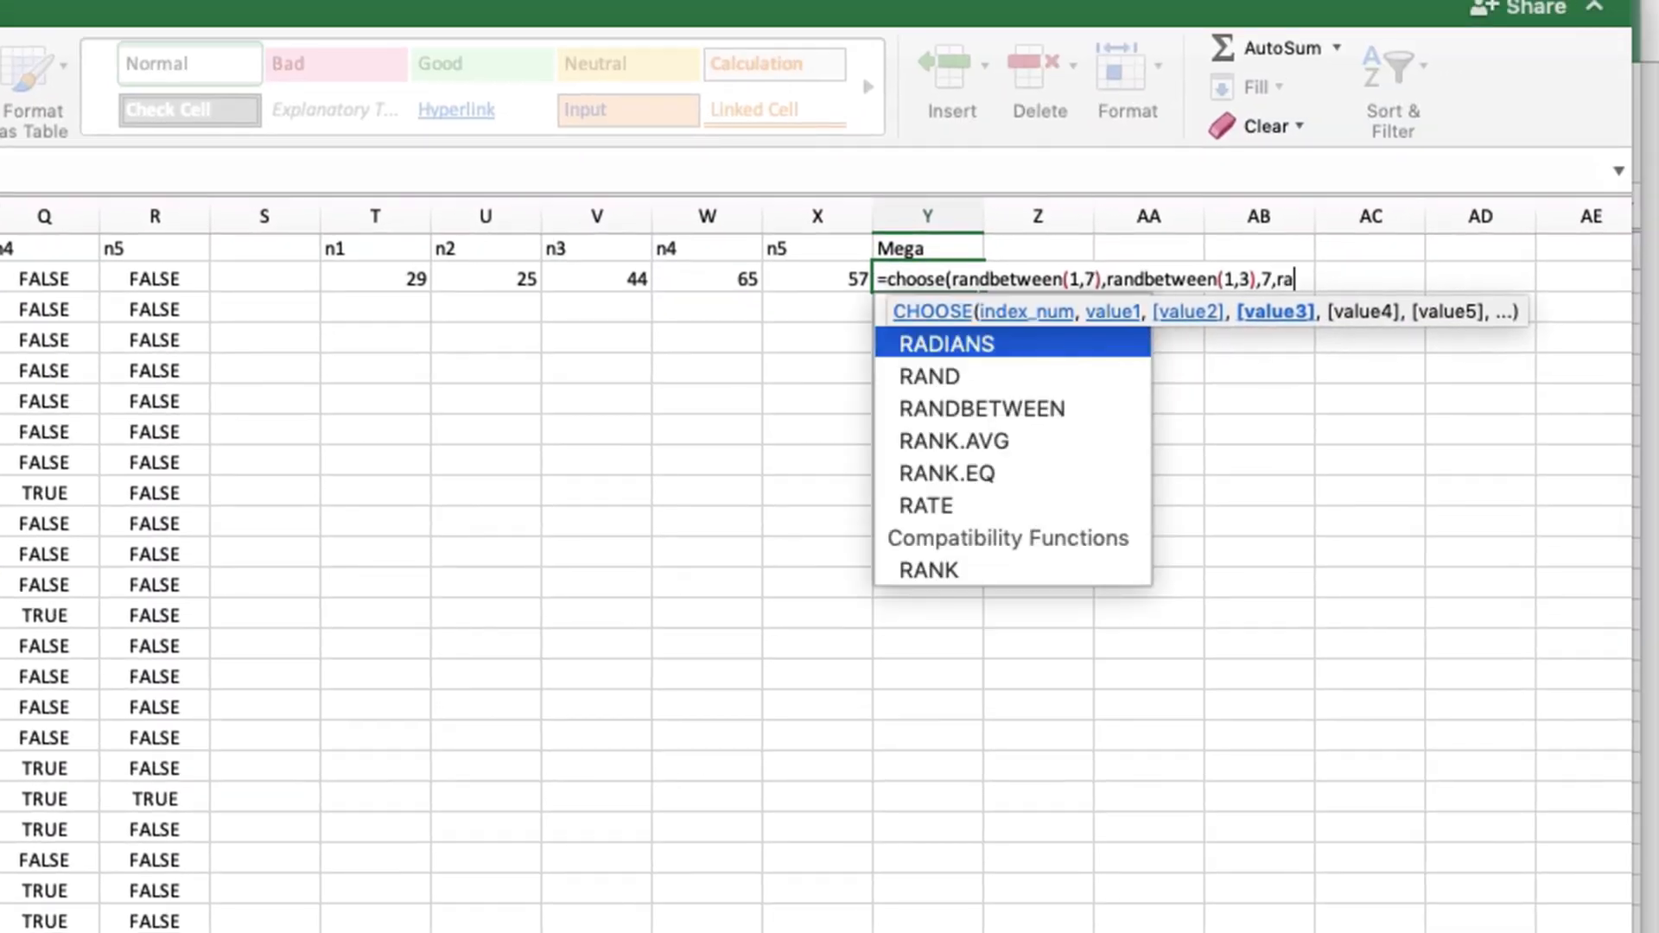
key("BackSpace")
key("BackSpace")
type("ndbetween")
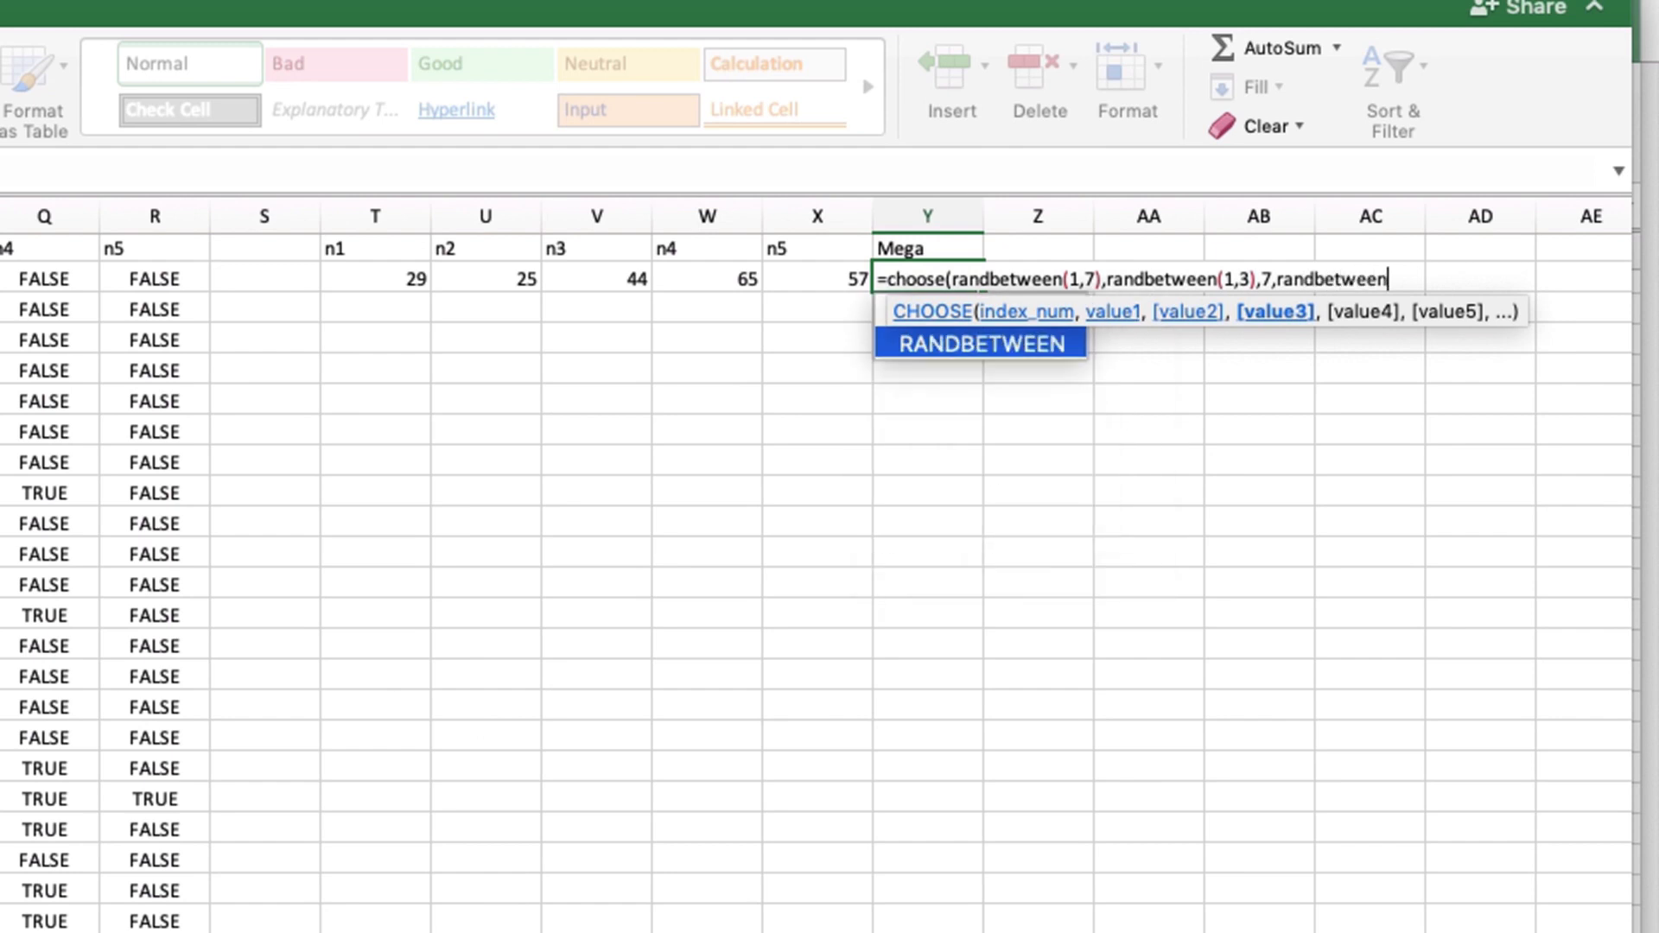
type("(1")
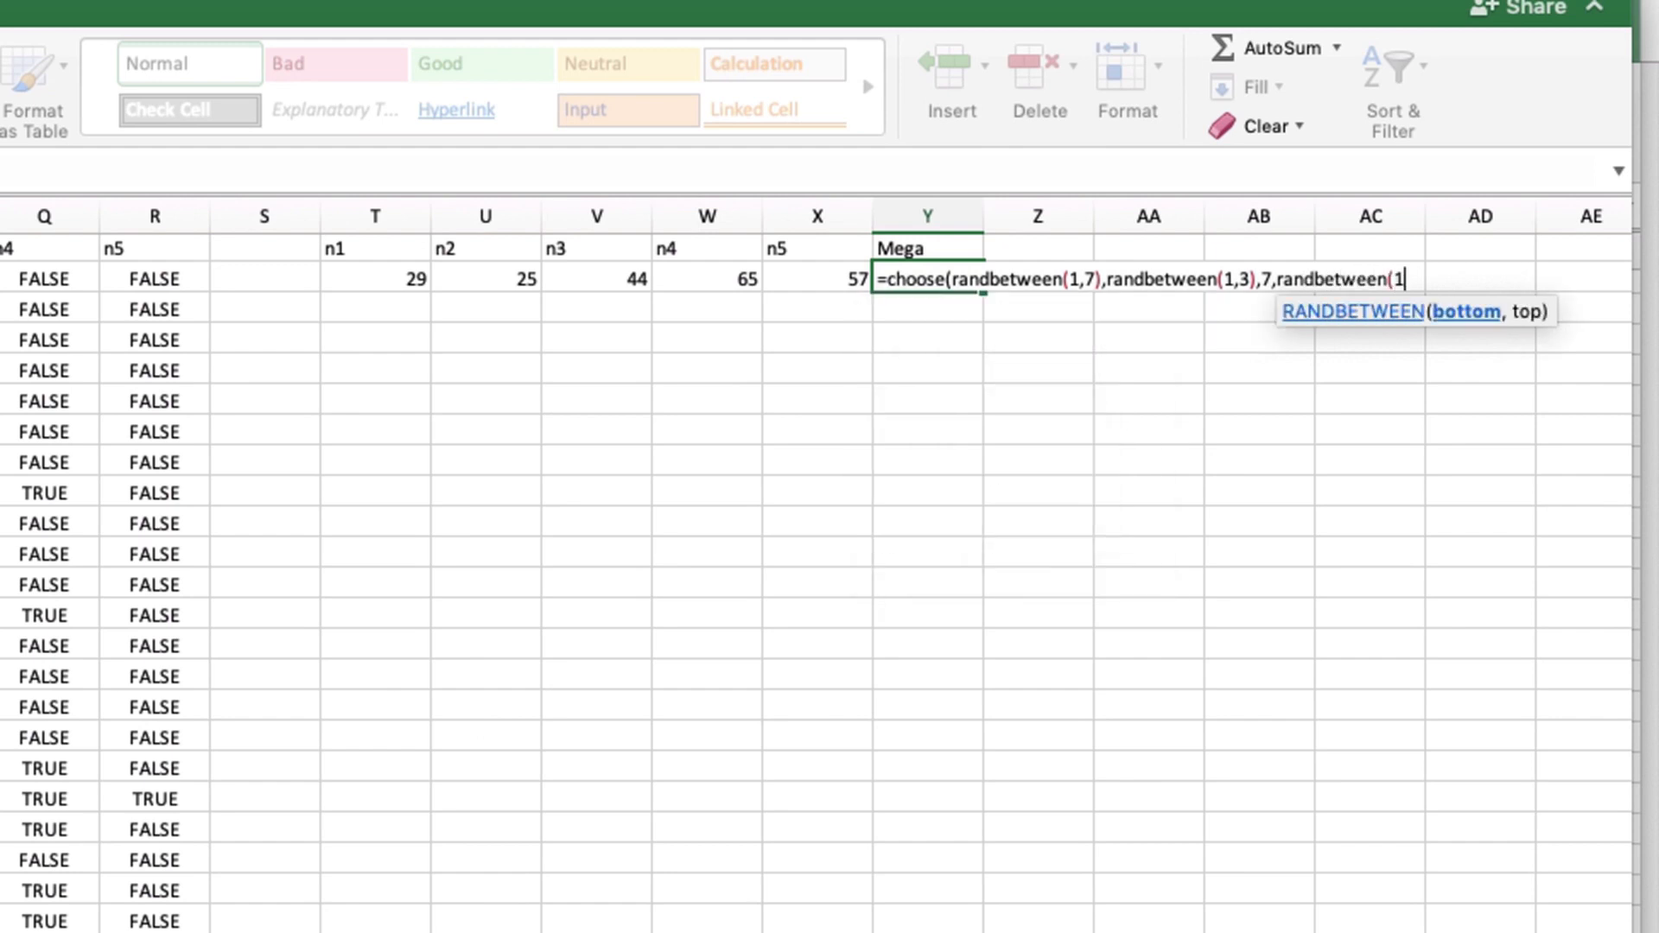
type("0,11)")
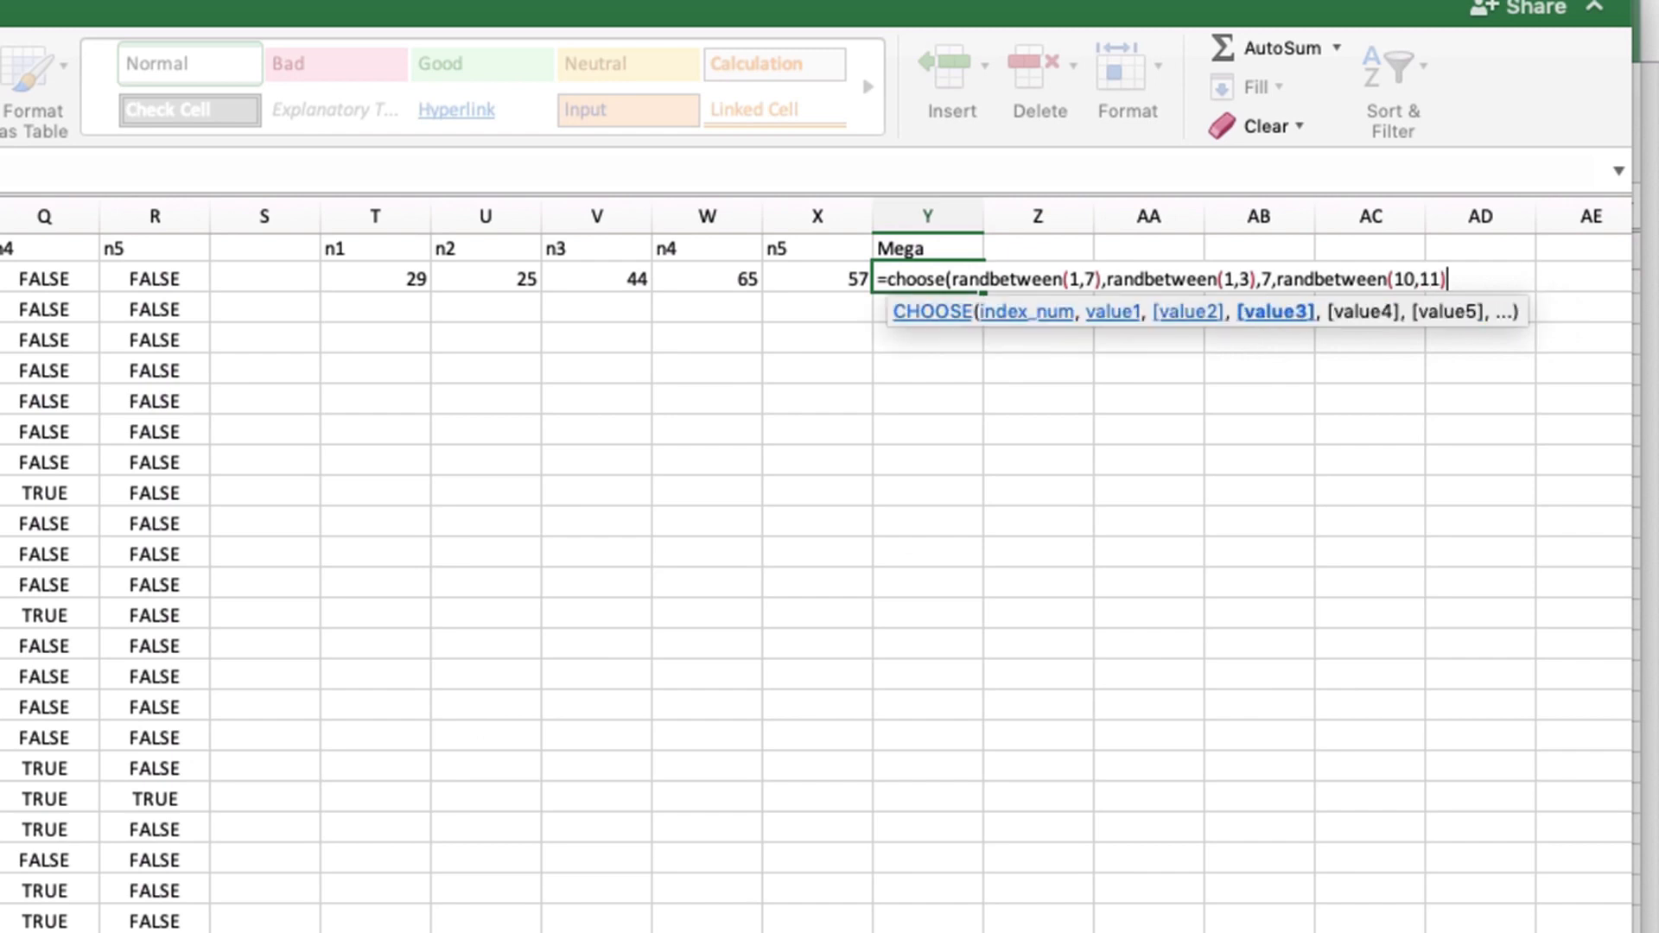
type(",")
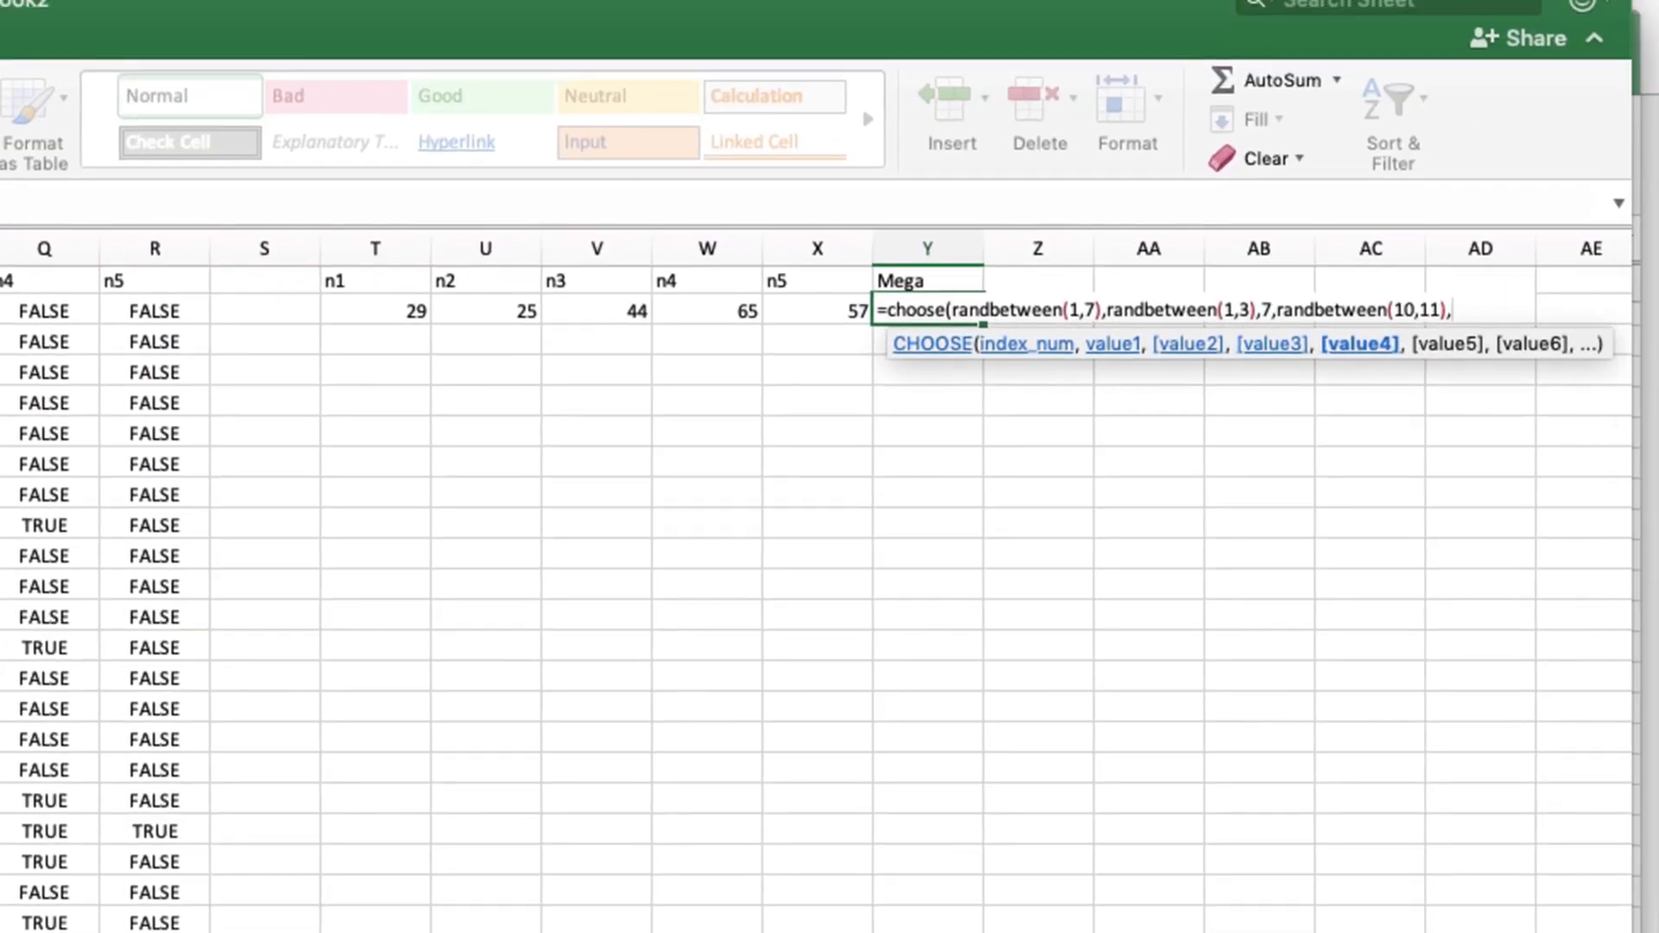
Add RANDBETWEEN(13,14) and 17 as the fourth and fifth values of the CHOOSE formula in Y2
type("ra")
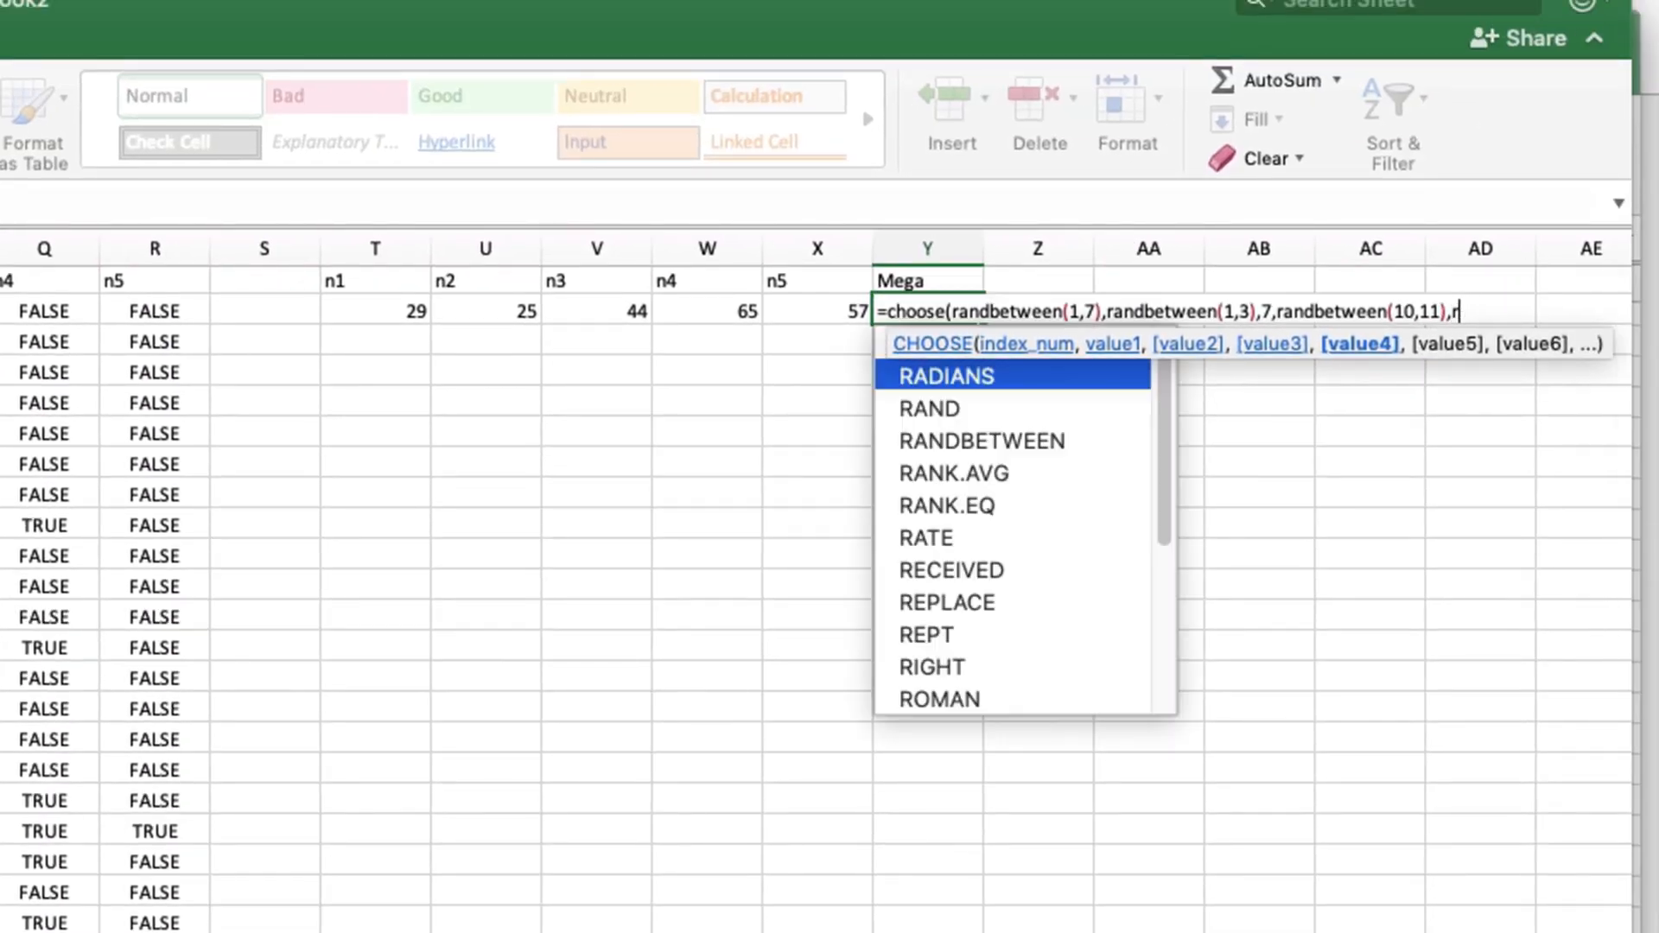
type("ndbetween")
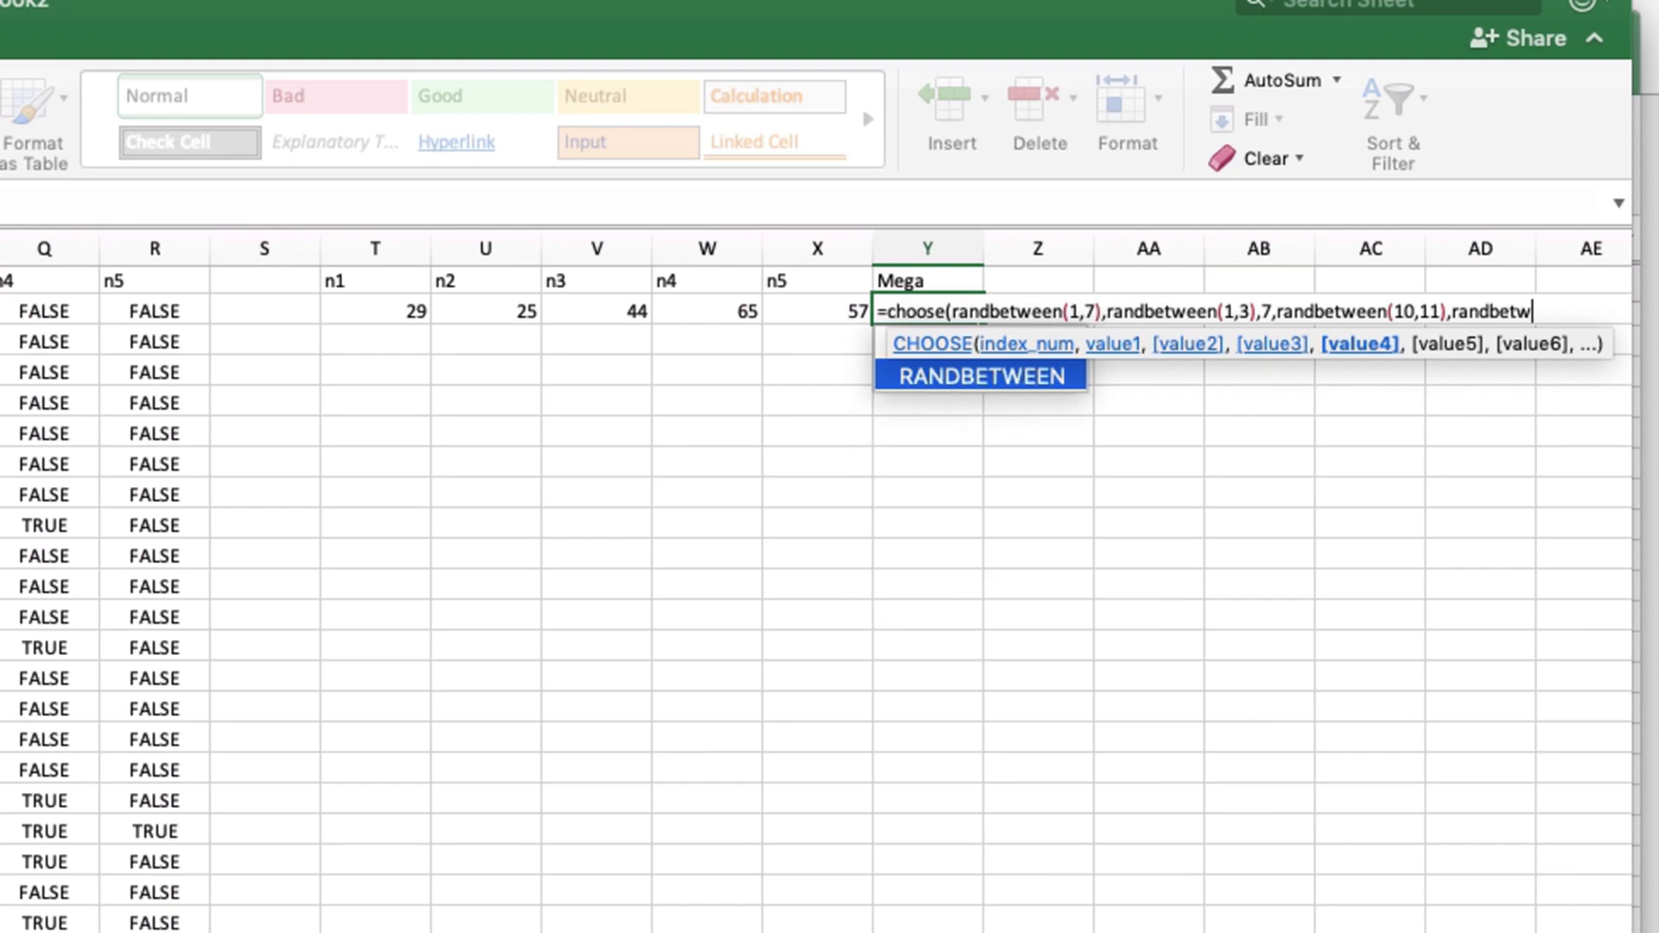
type("(13")
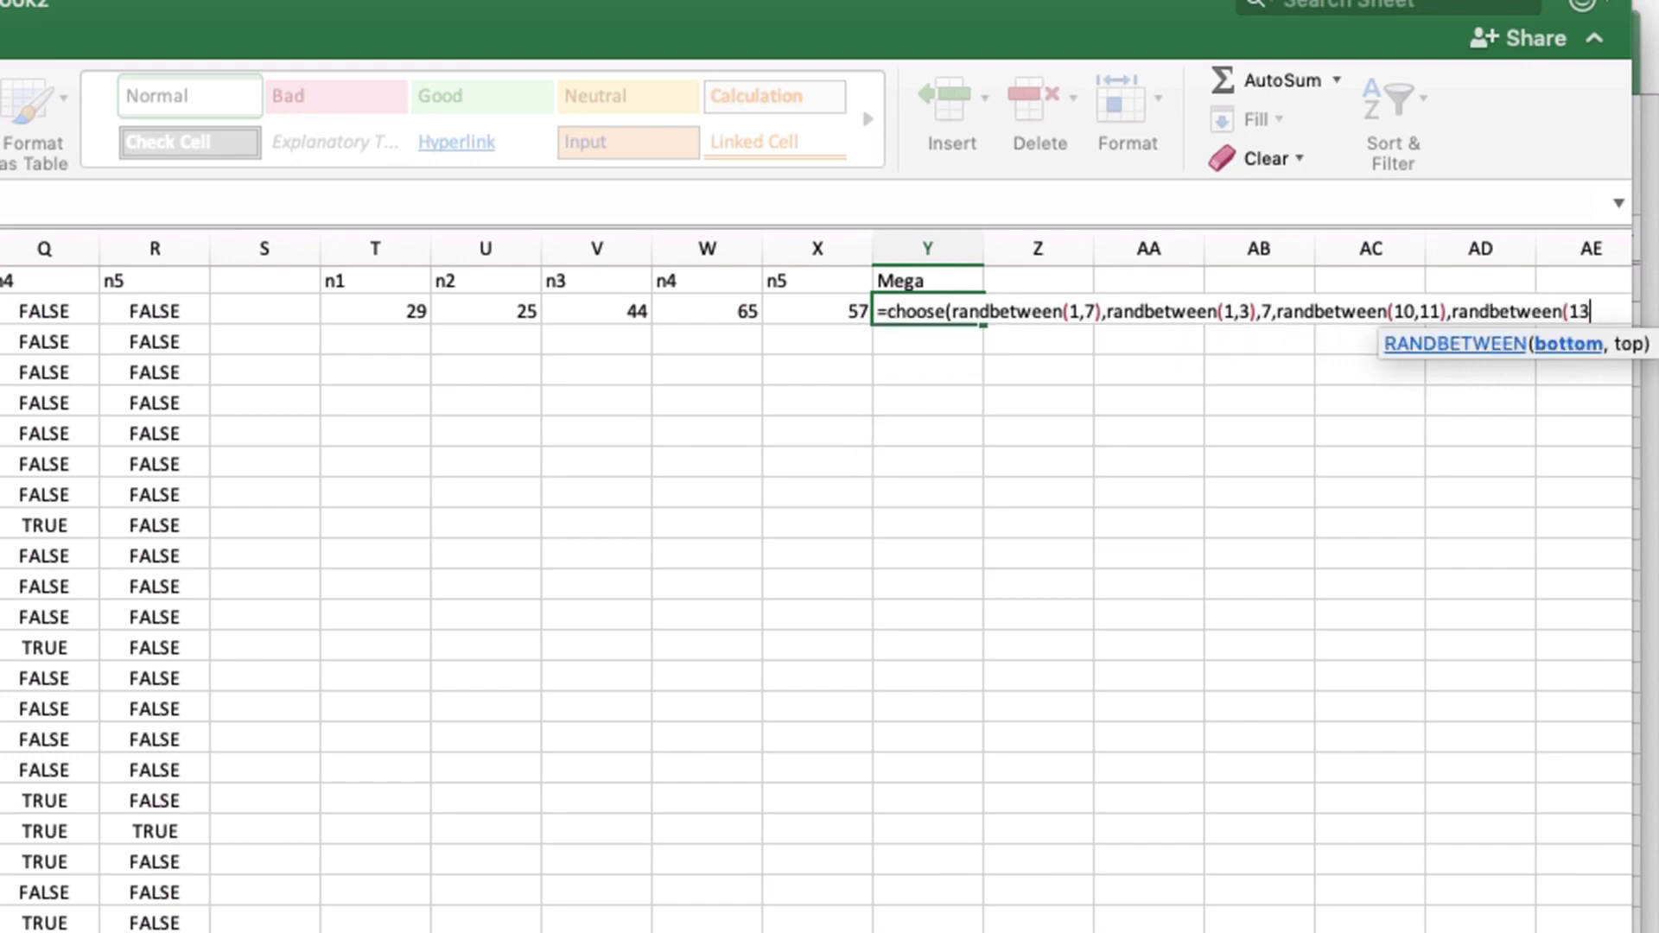
type(",14")
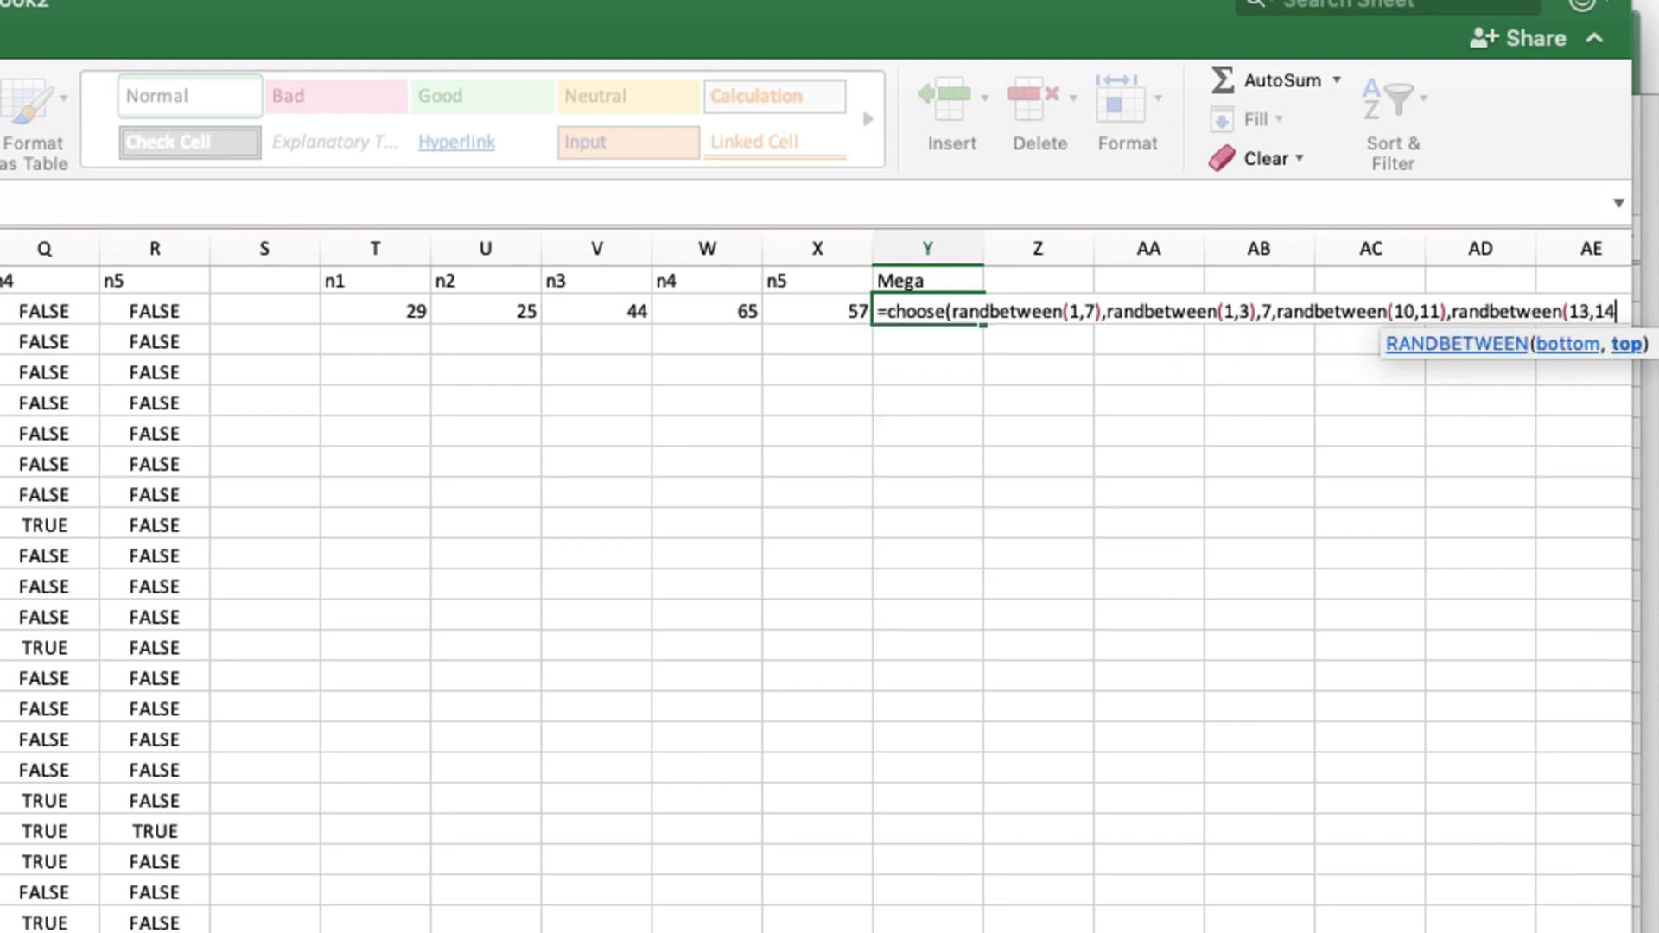
type(")")
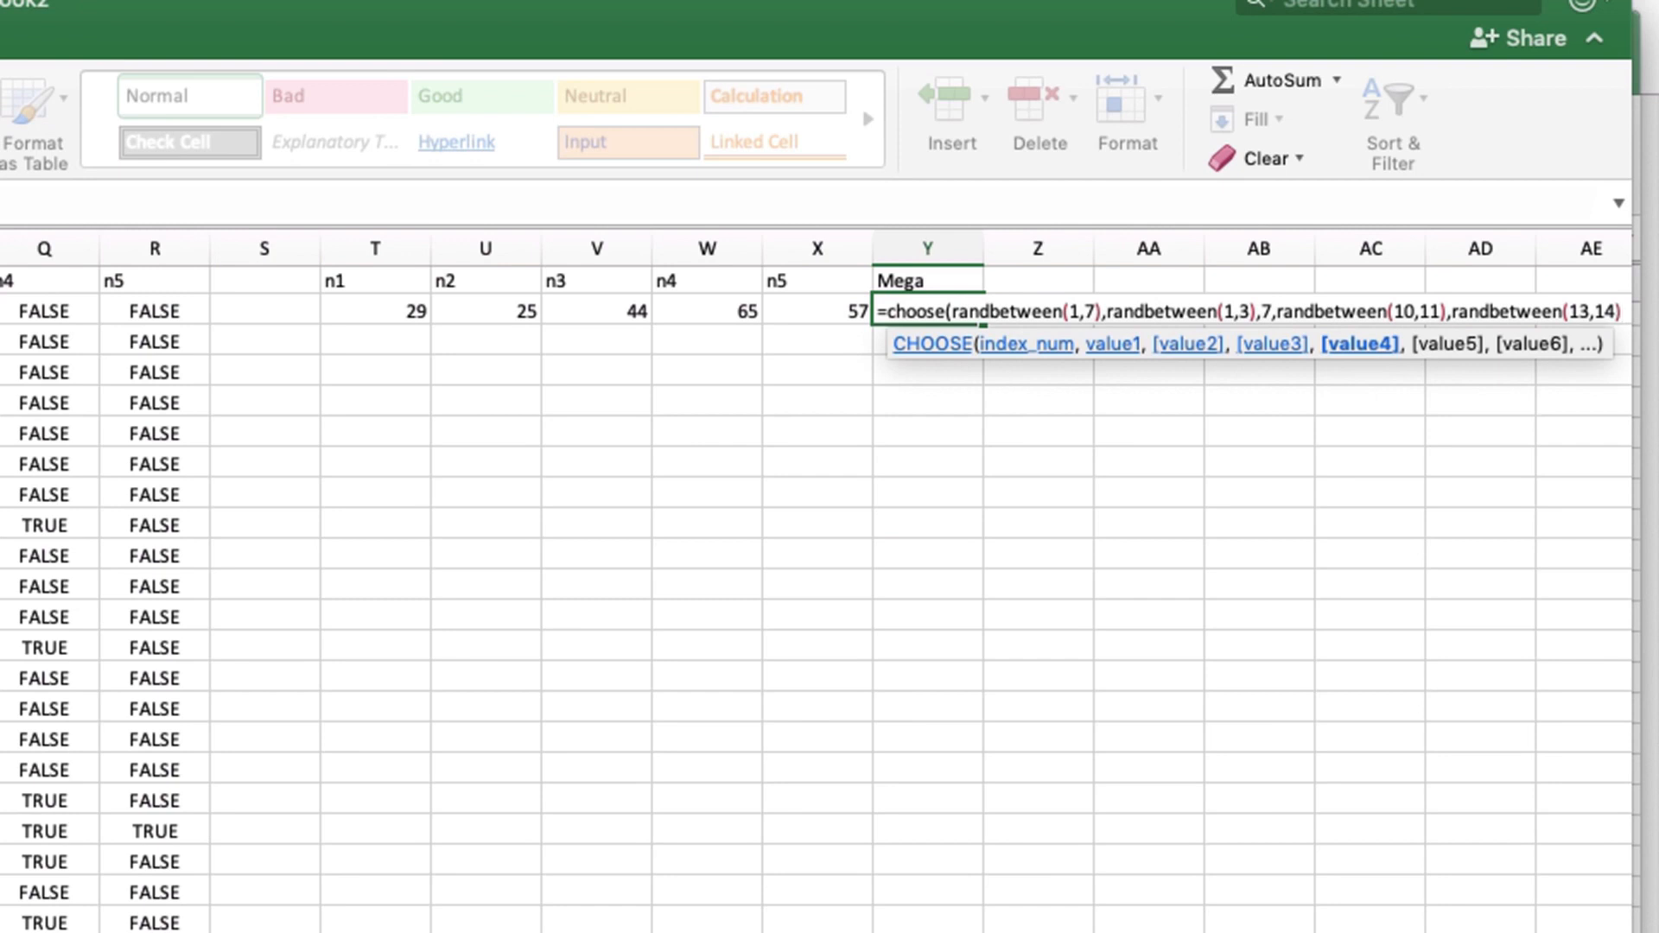
type(",")
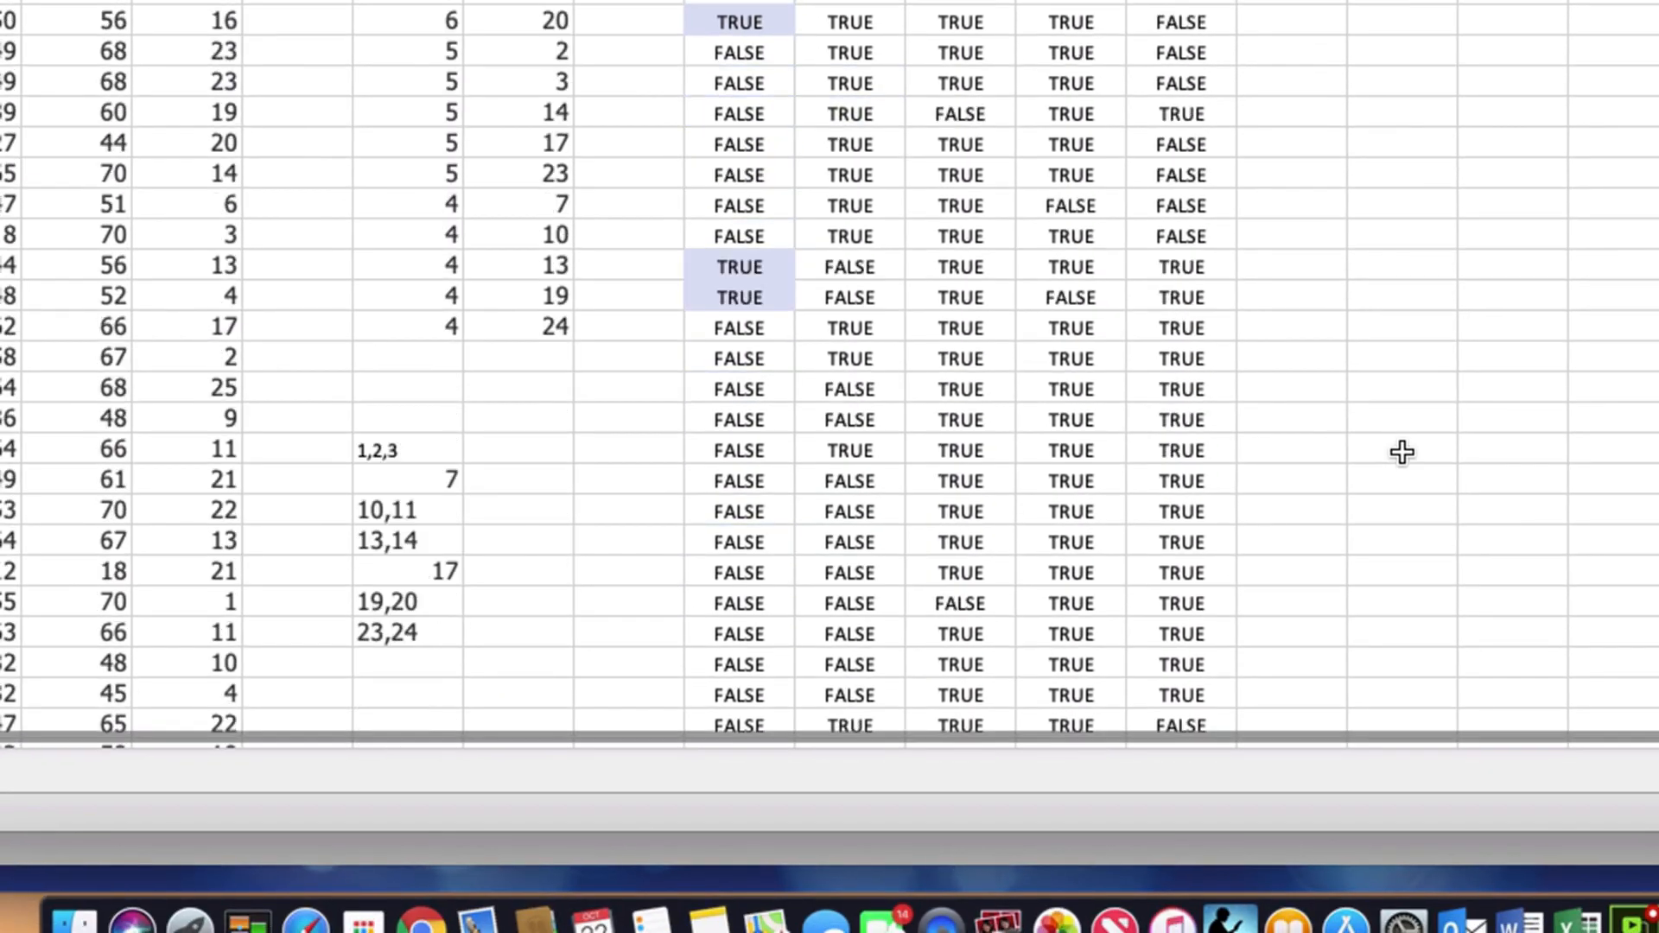
scroll(1402, 452, "up", 1)
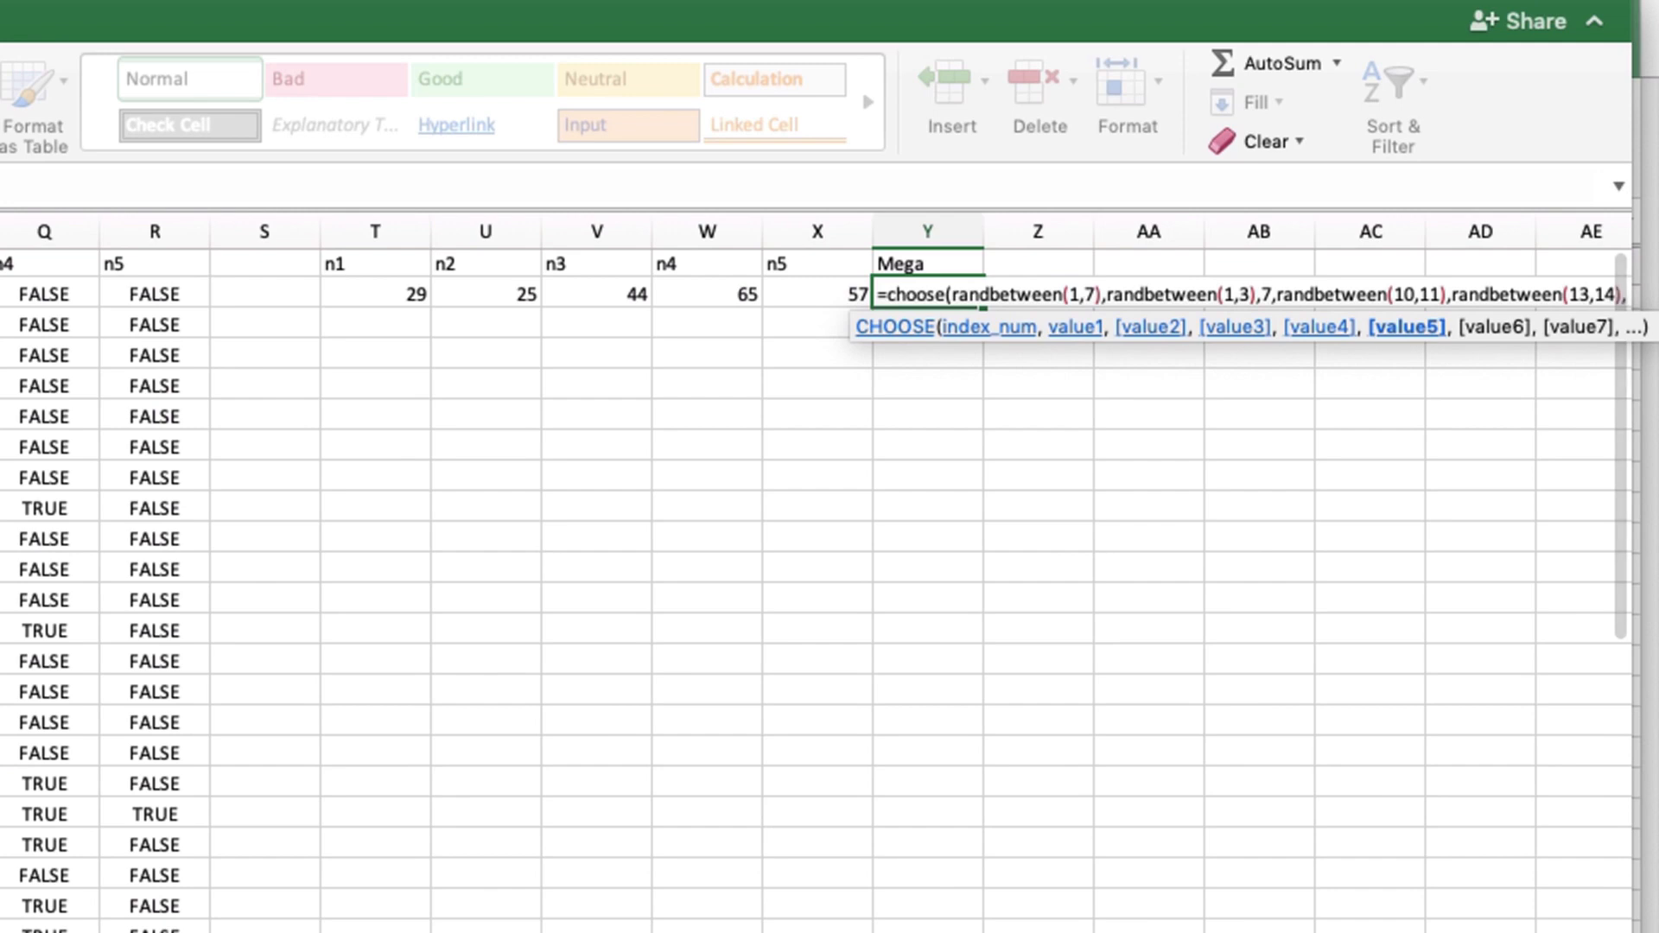
type("17")
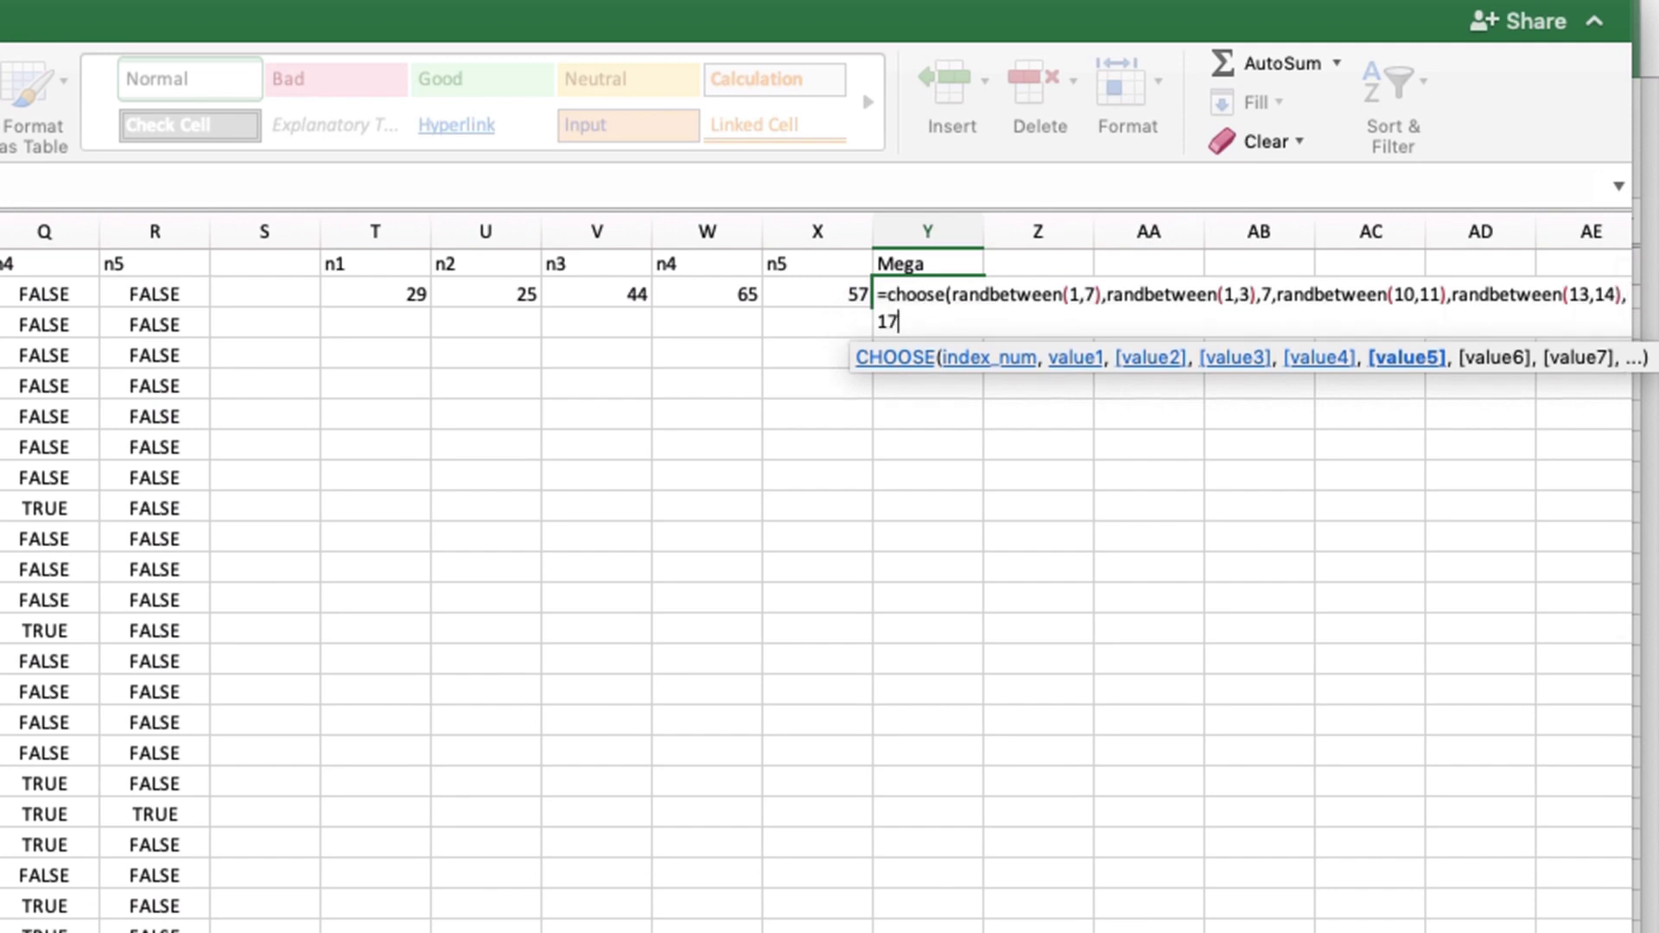
type(",")
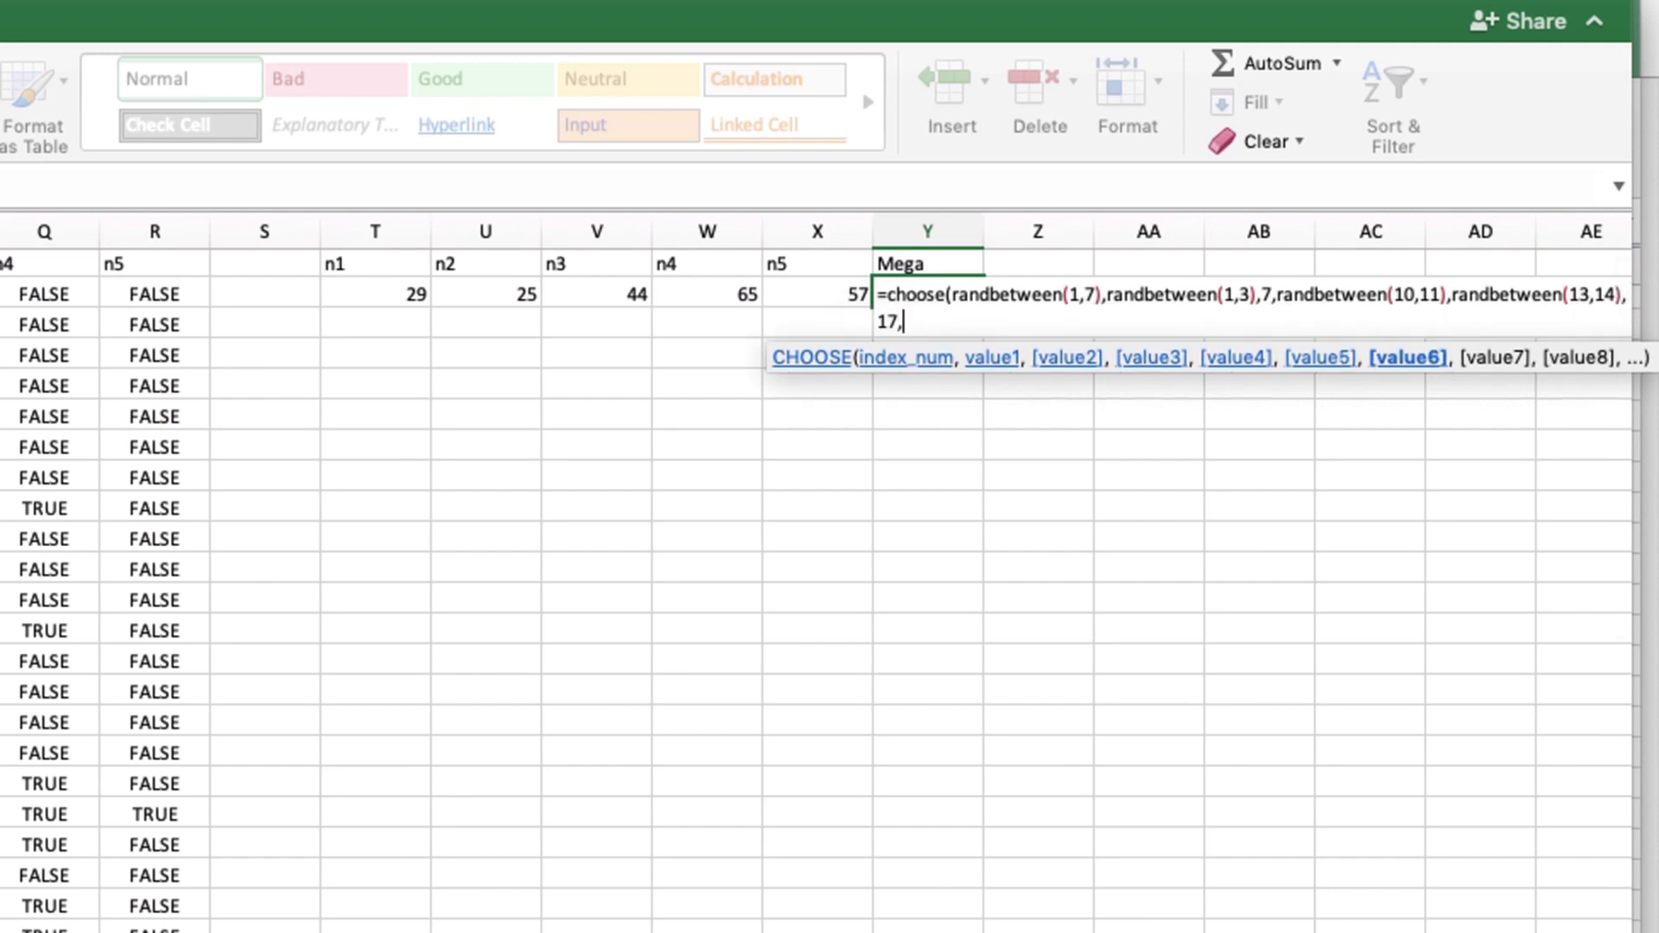
Add RANDBETWEEN(19,20) as the sixth value of the CHOOSE formula in Y2
scroll(1283, 531, "down", 3)
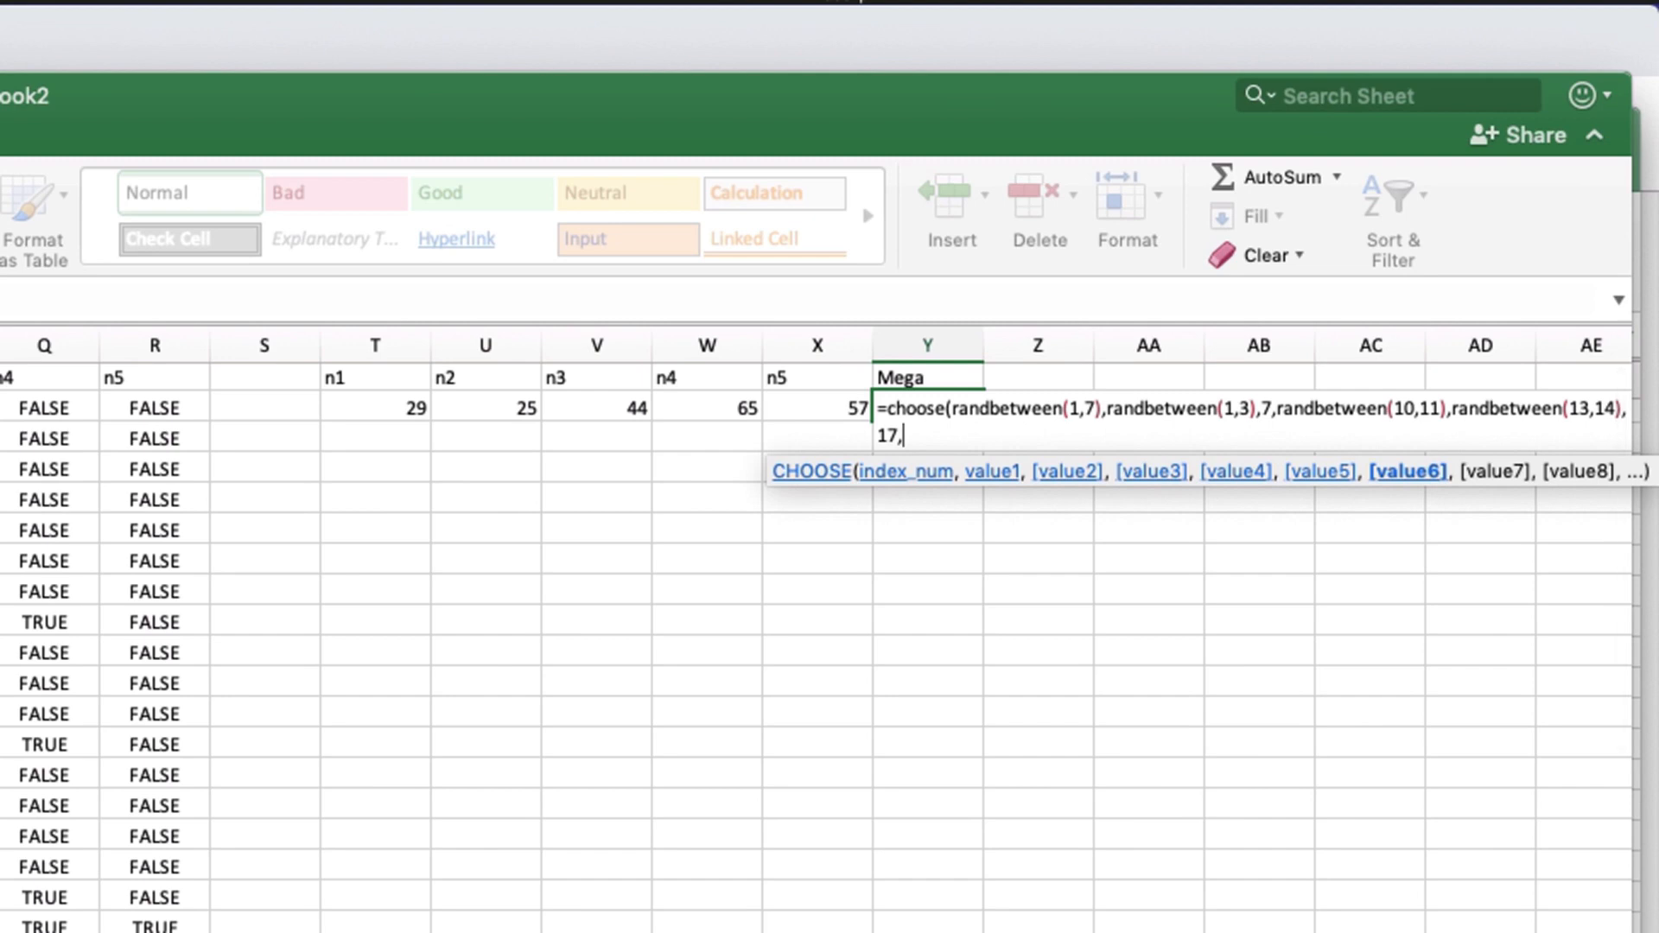
type("randb")
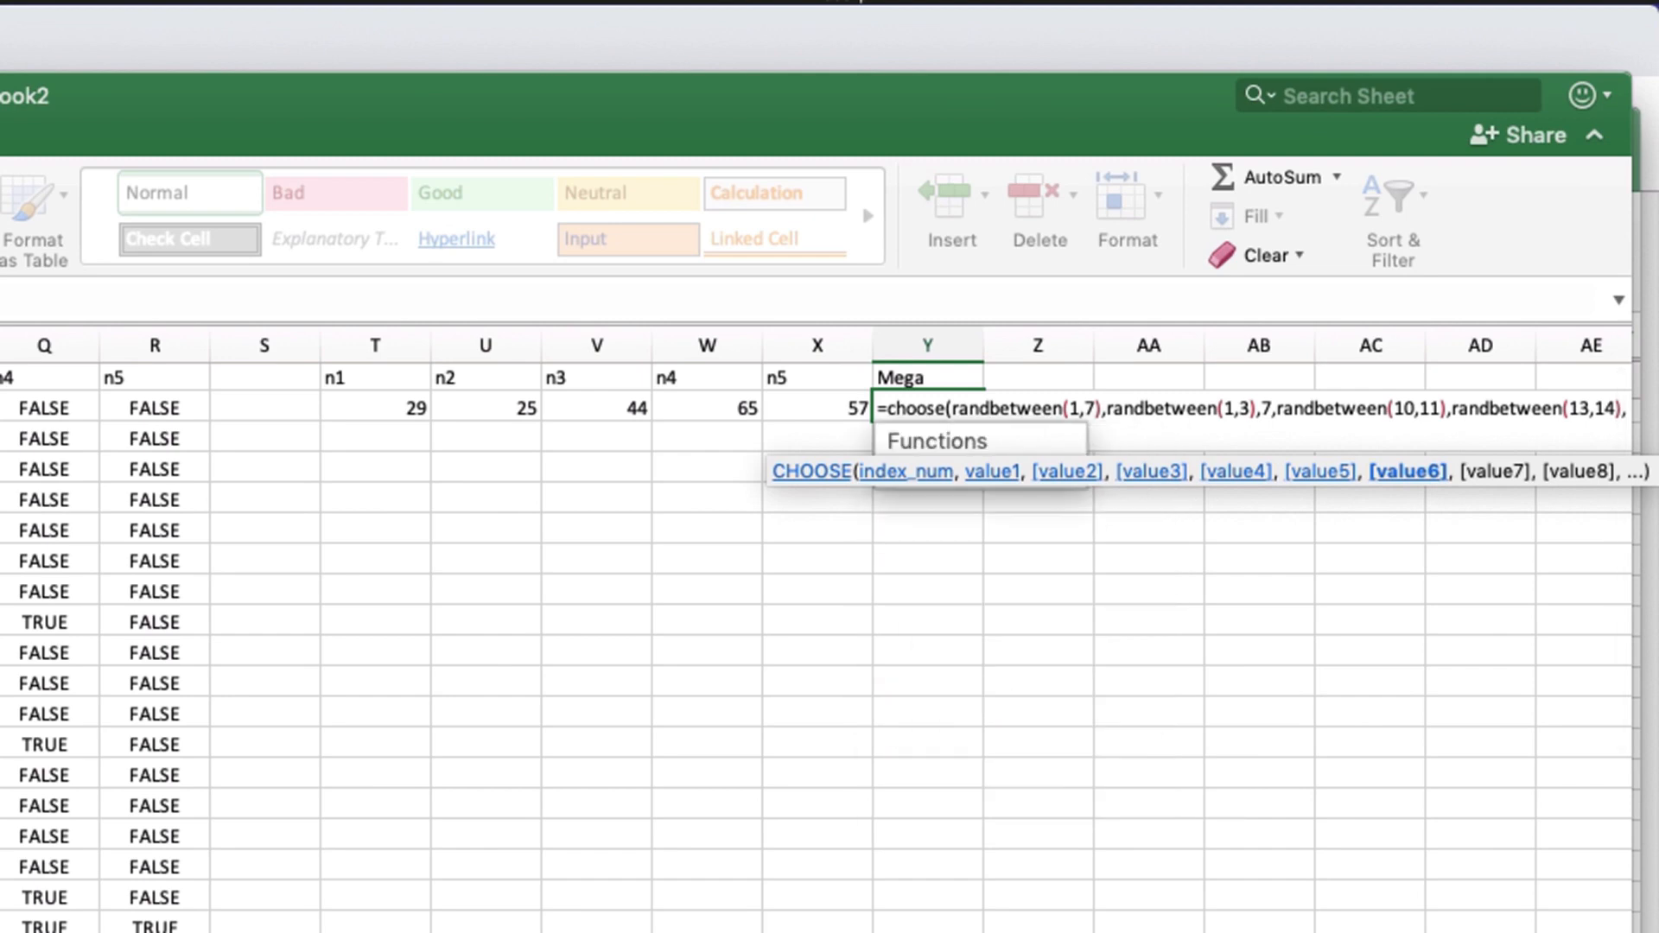
key("Tab")
type("1")
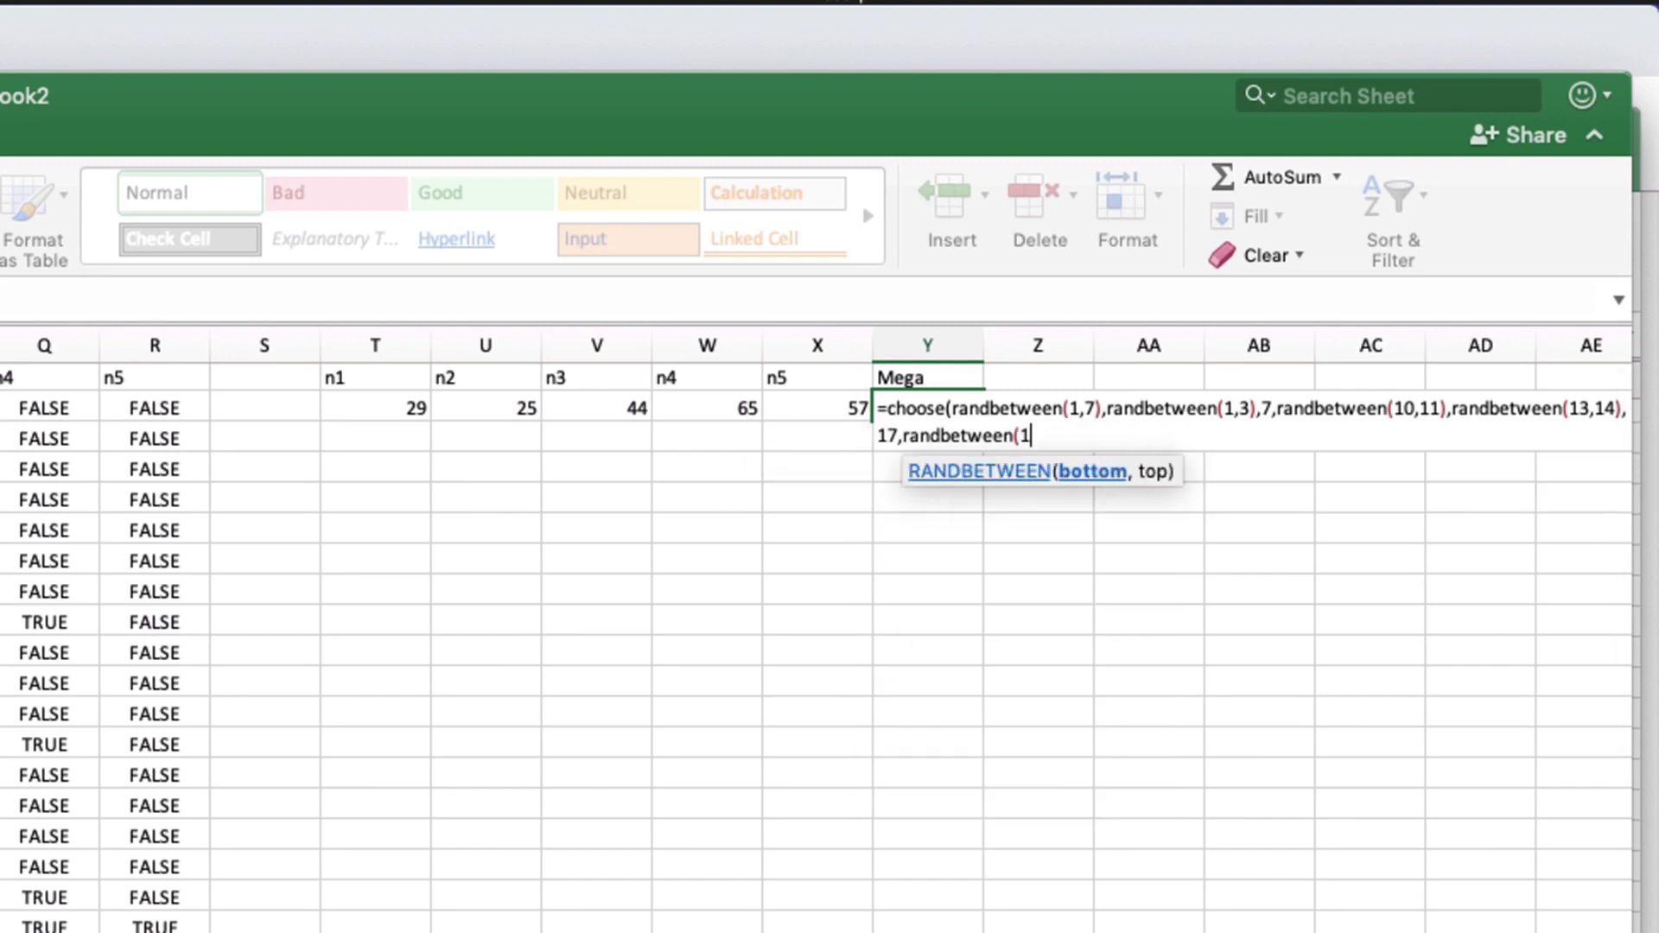
type("9,20)")
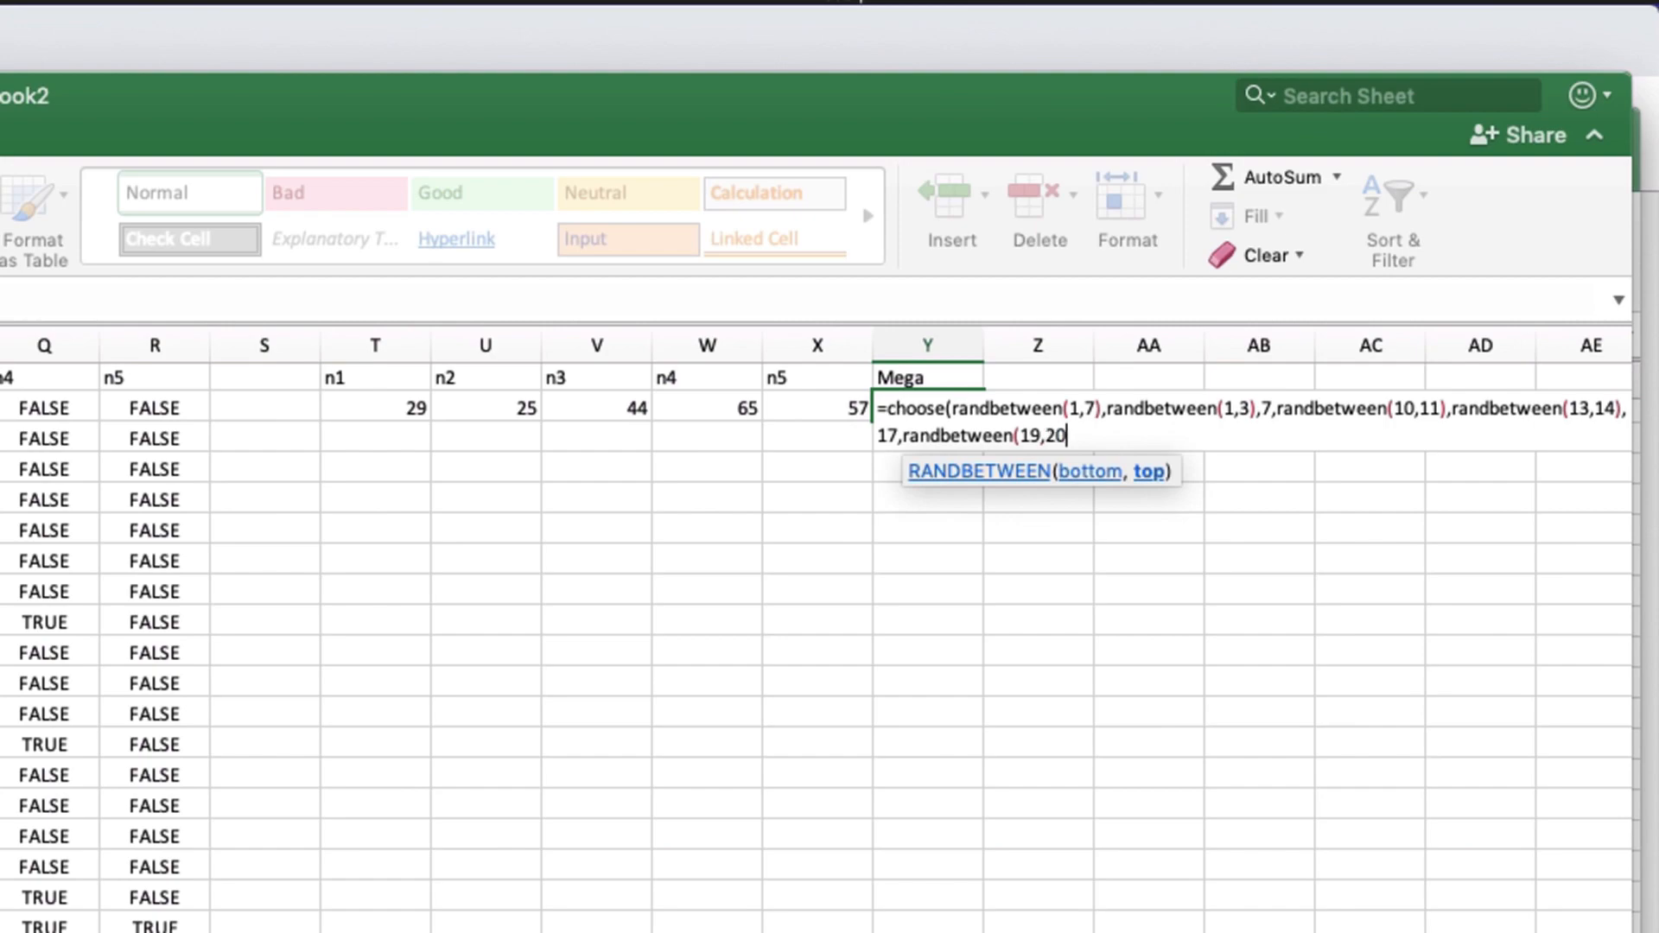
type(",")
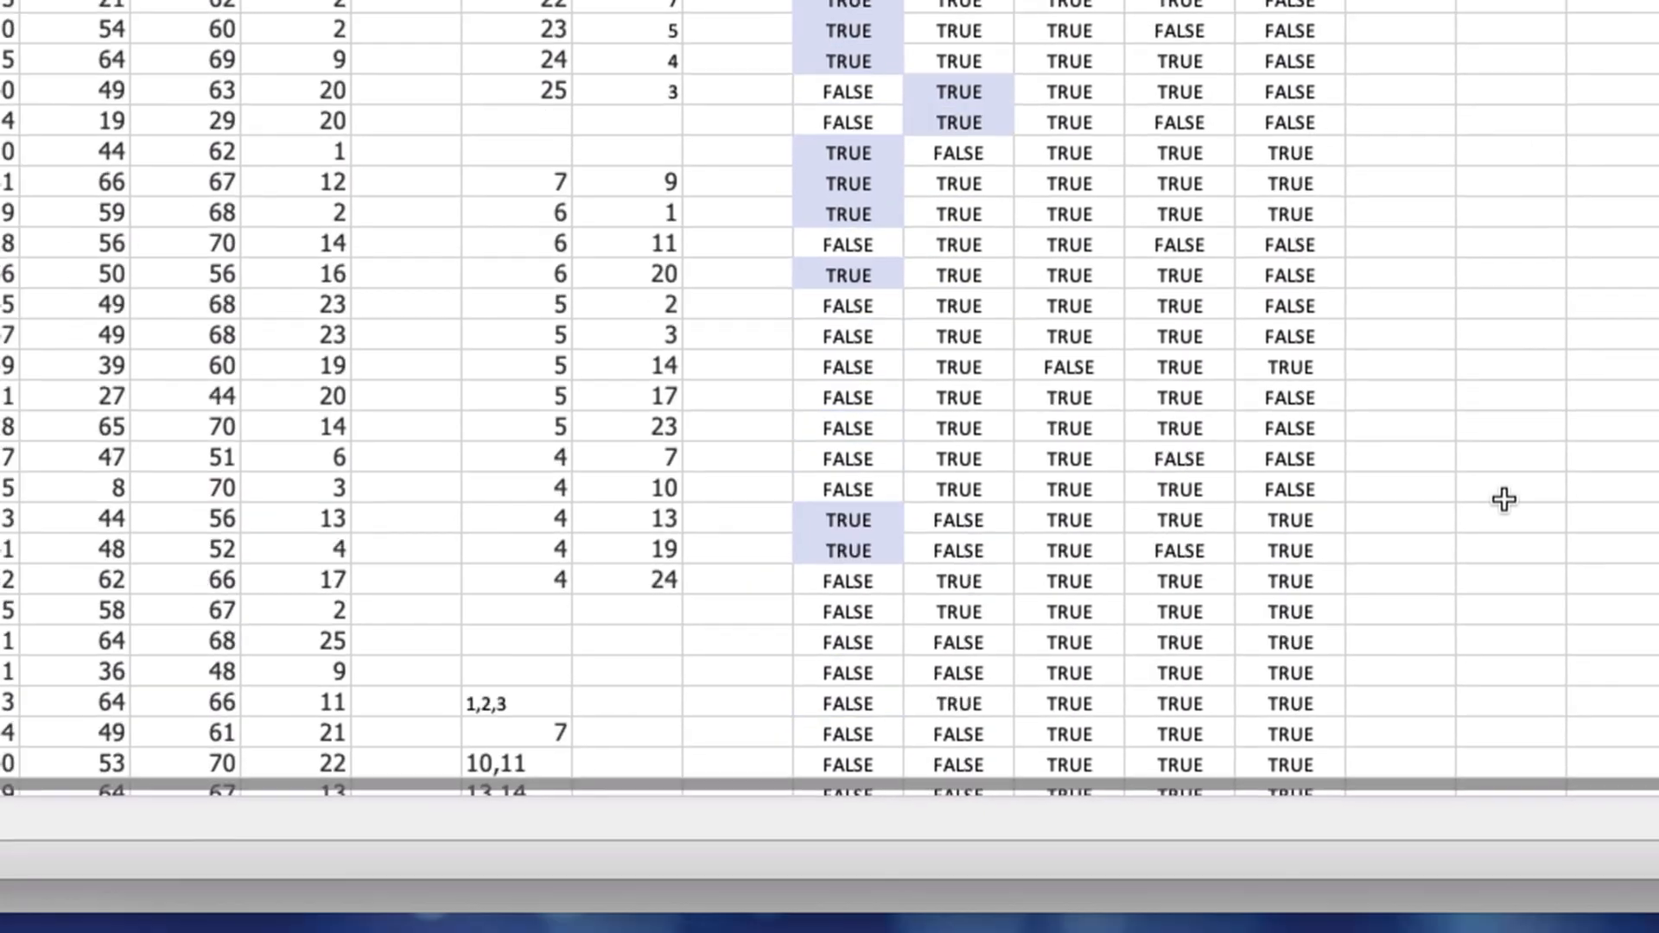
Add RANDBETWEEN(23,24) as the seventh value of the CHOOSE formula in Y2 and complete the formula
scroll(1505, 499, "down", 5)
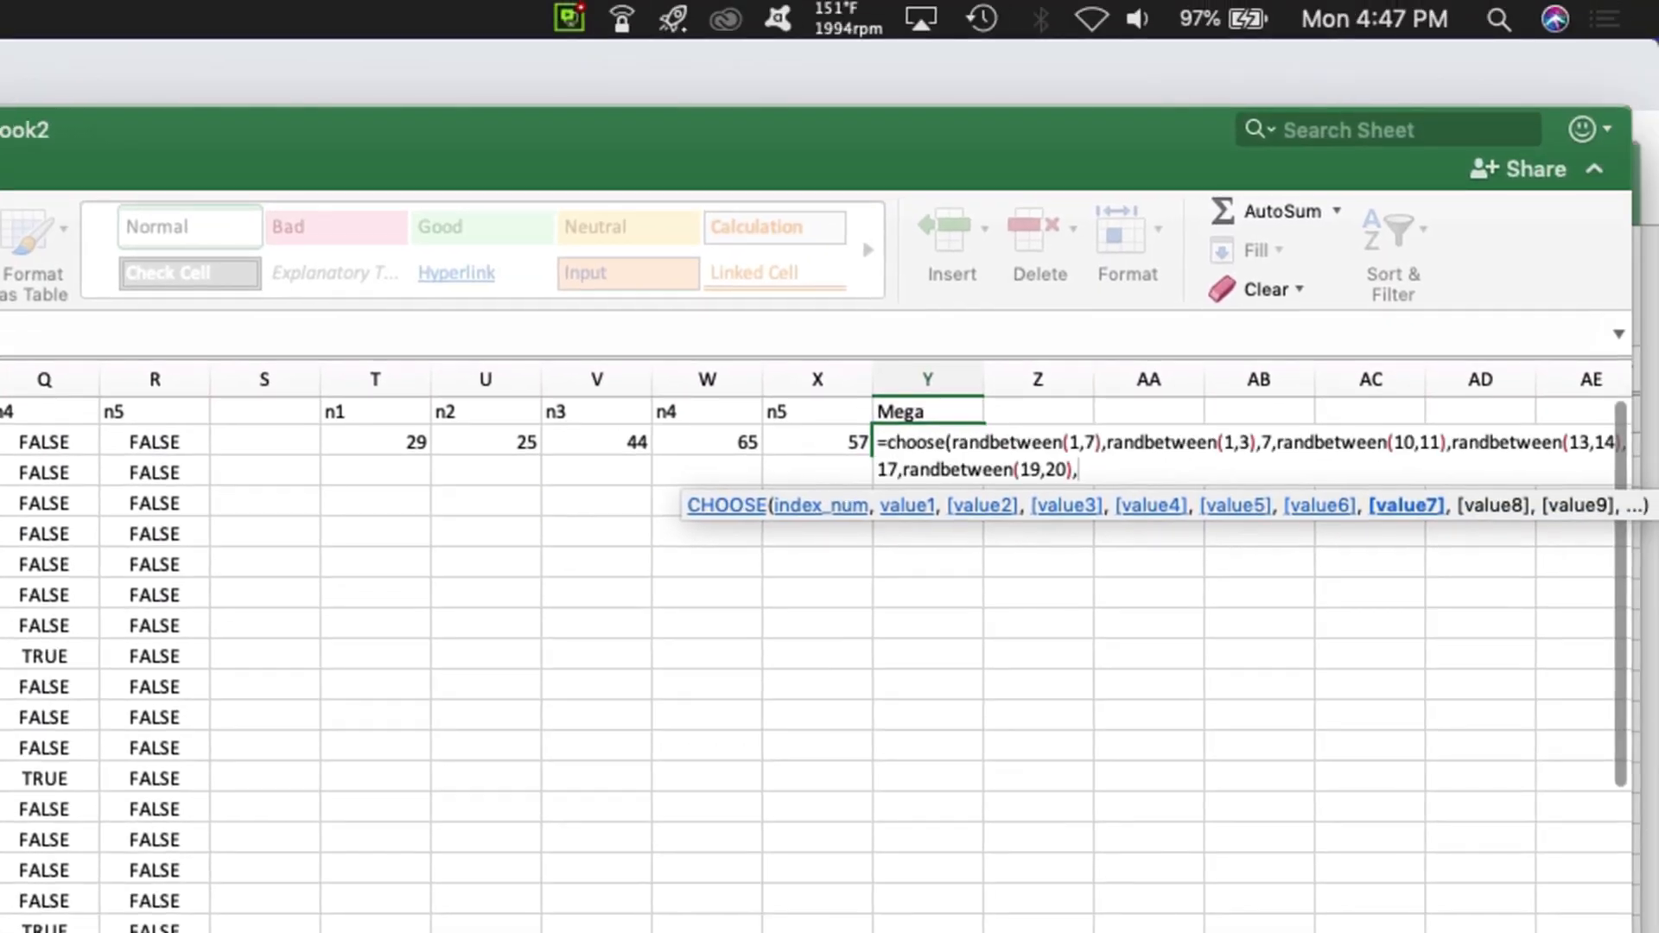
type("randbe")
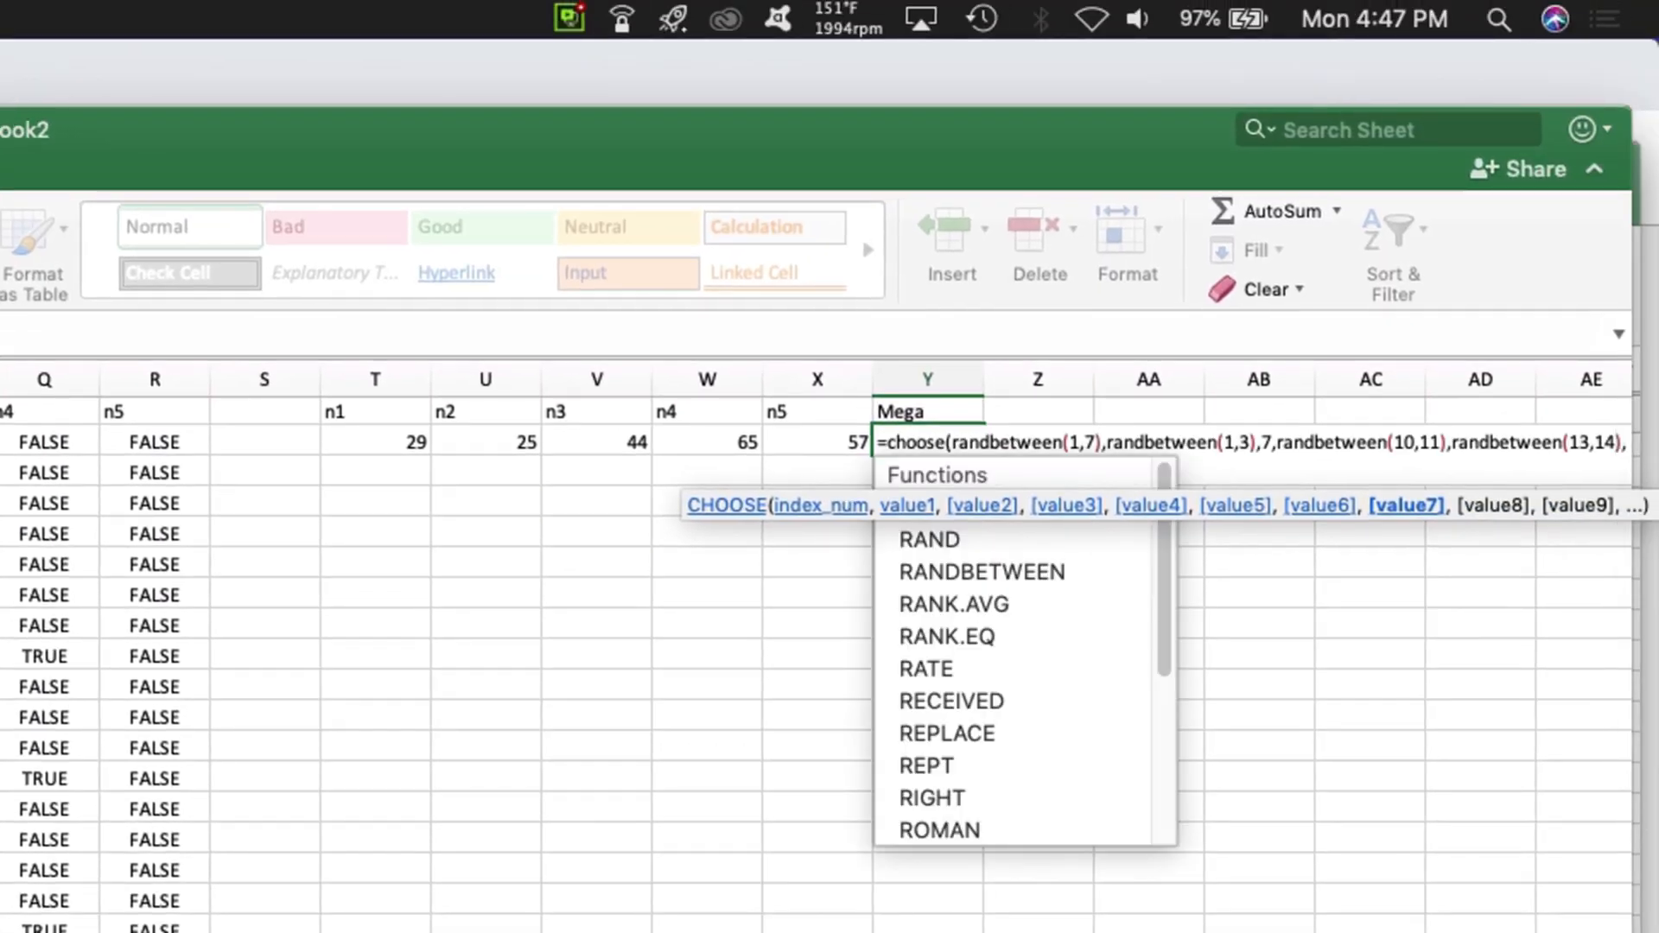
type("tween")
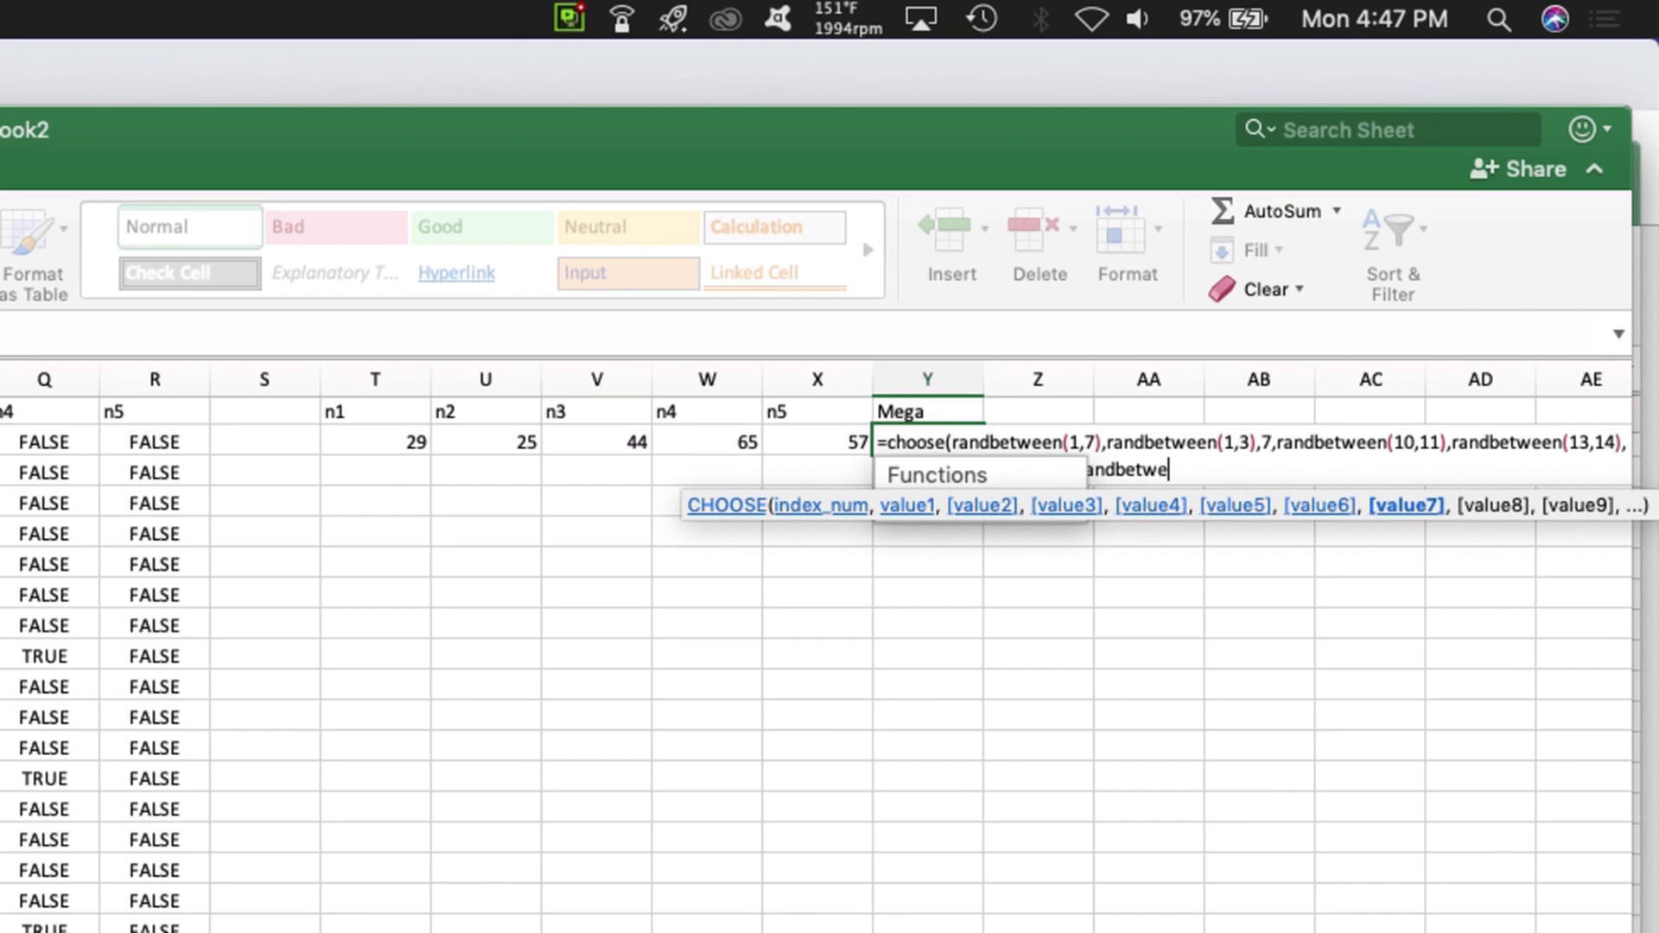
type("(")
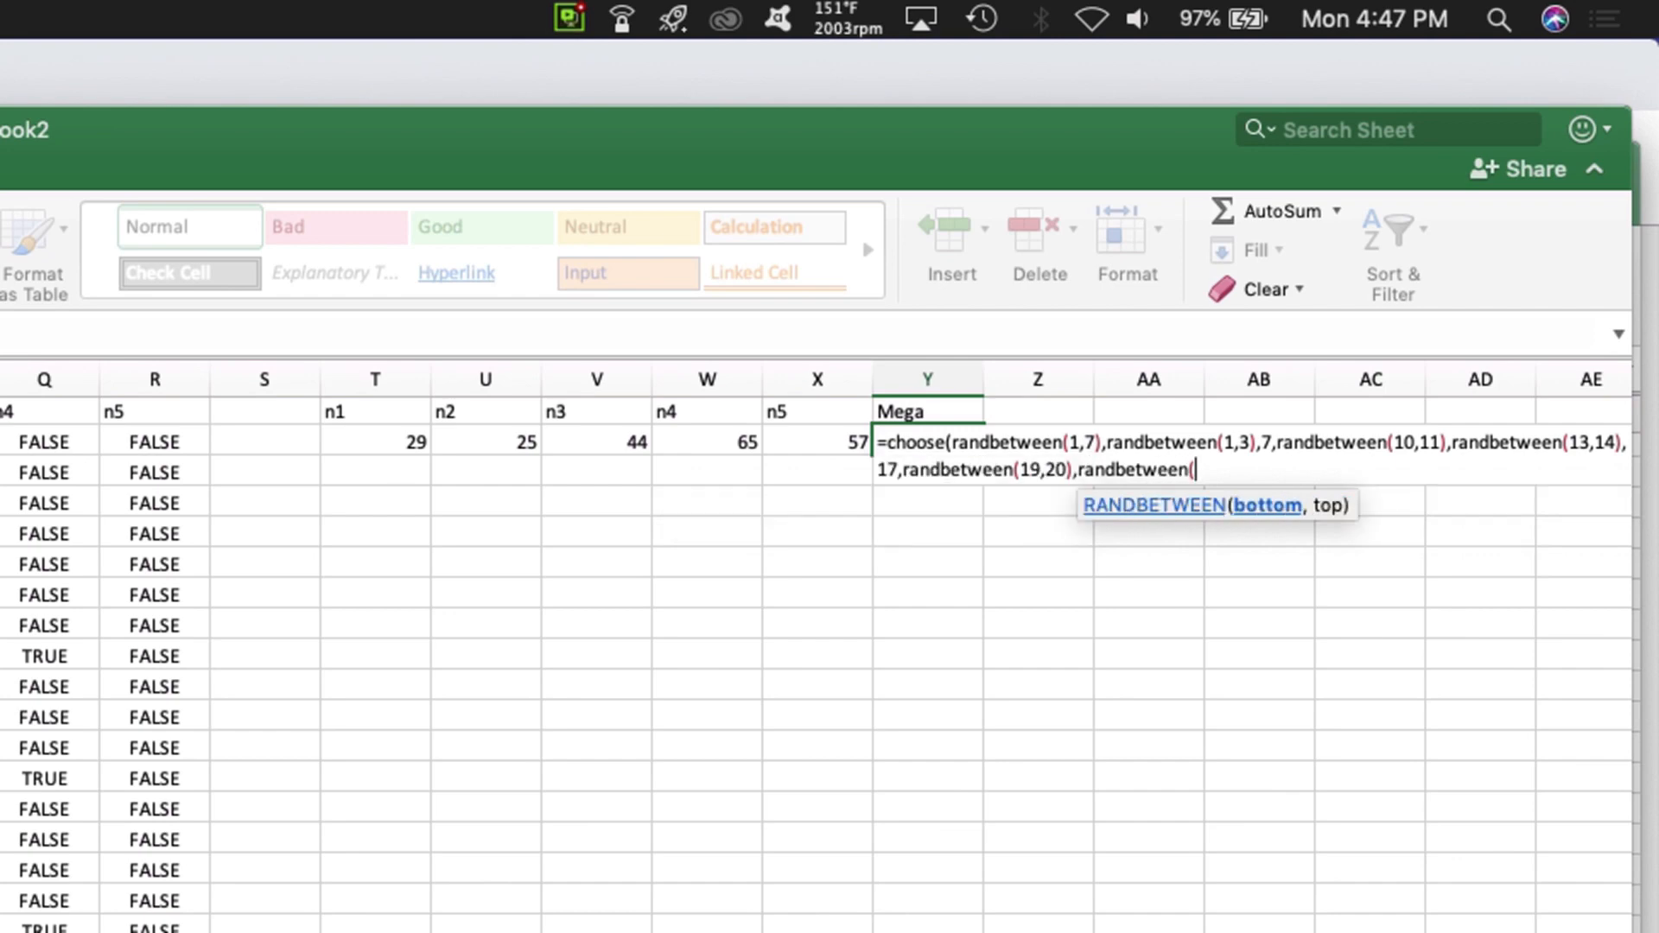
type("23,24)")
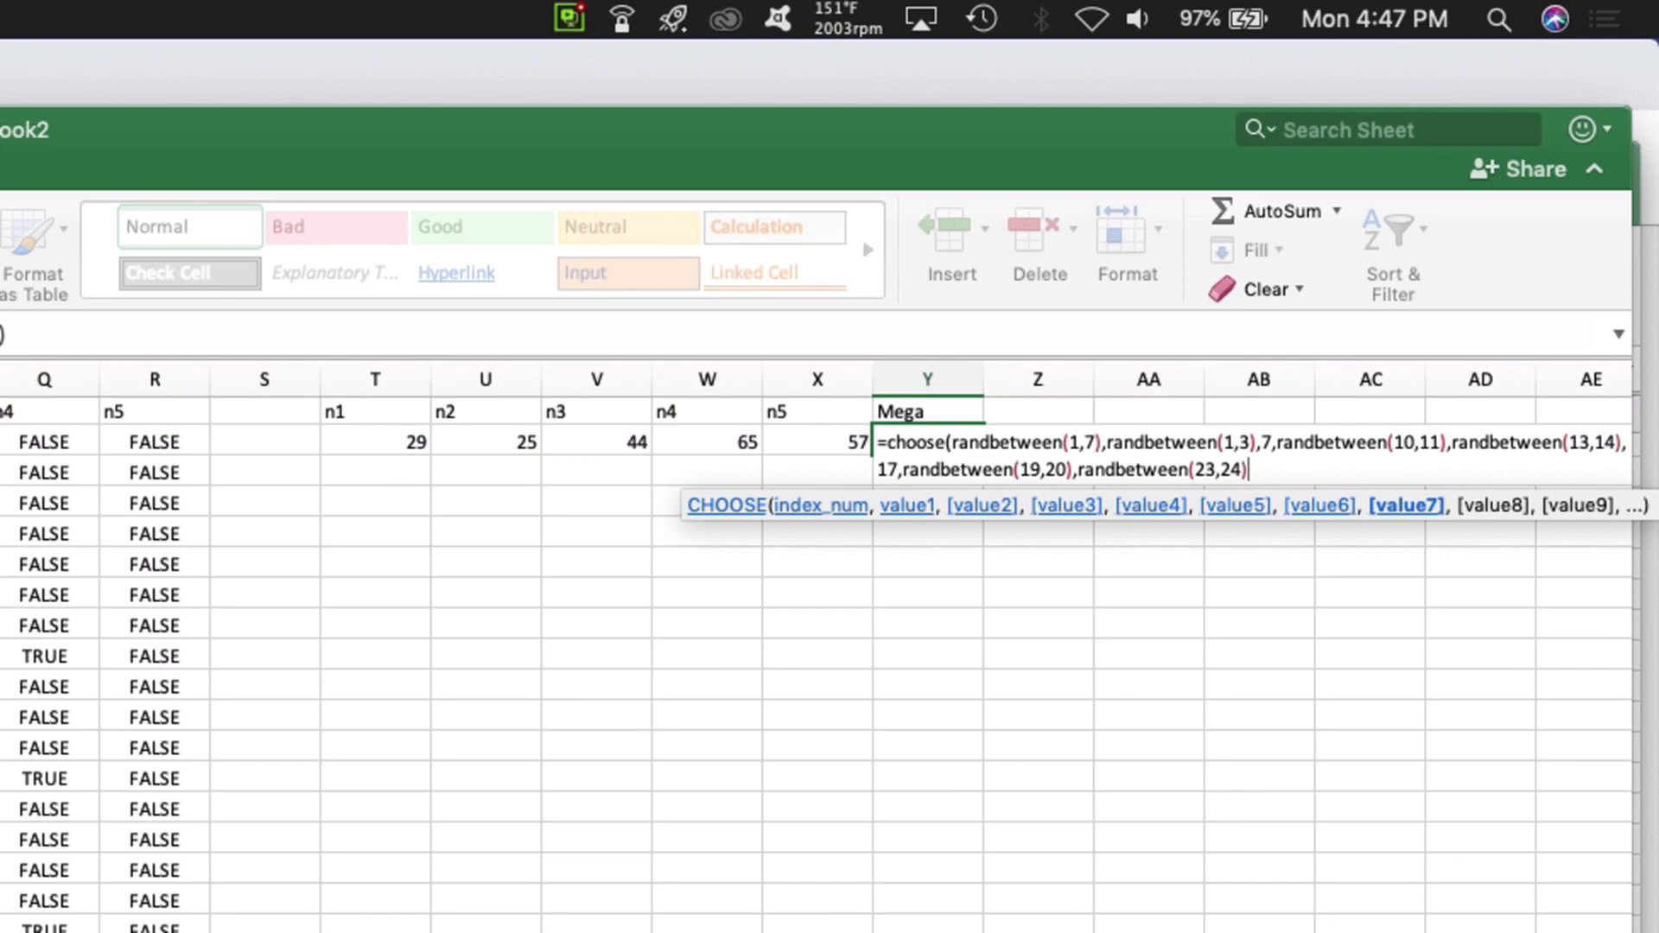
type(")")
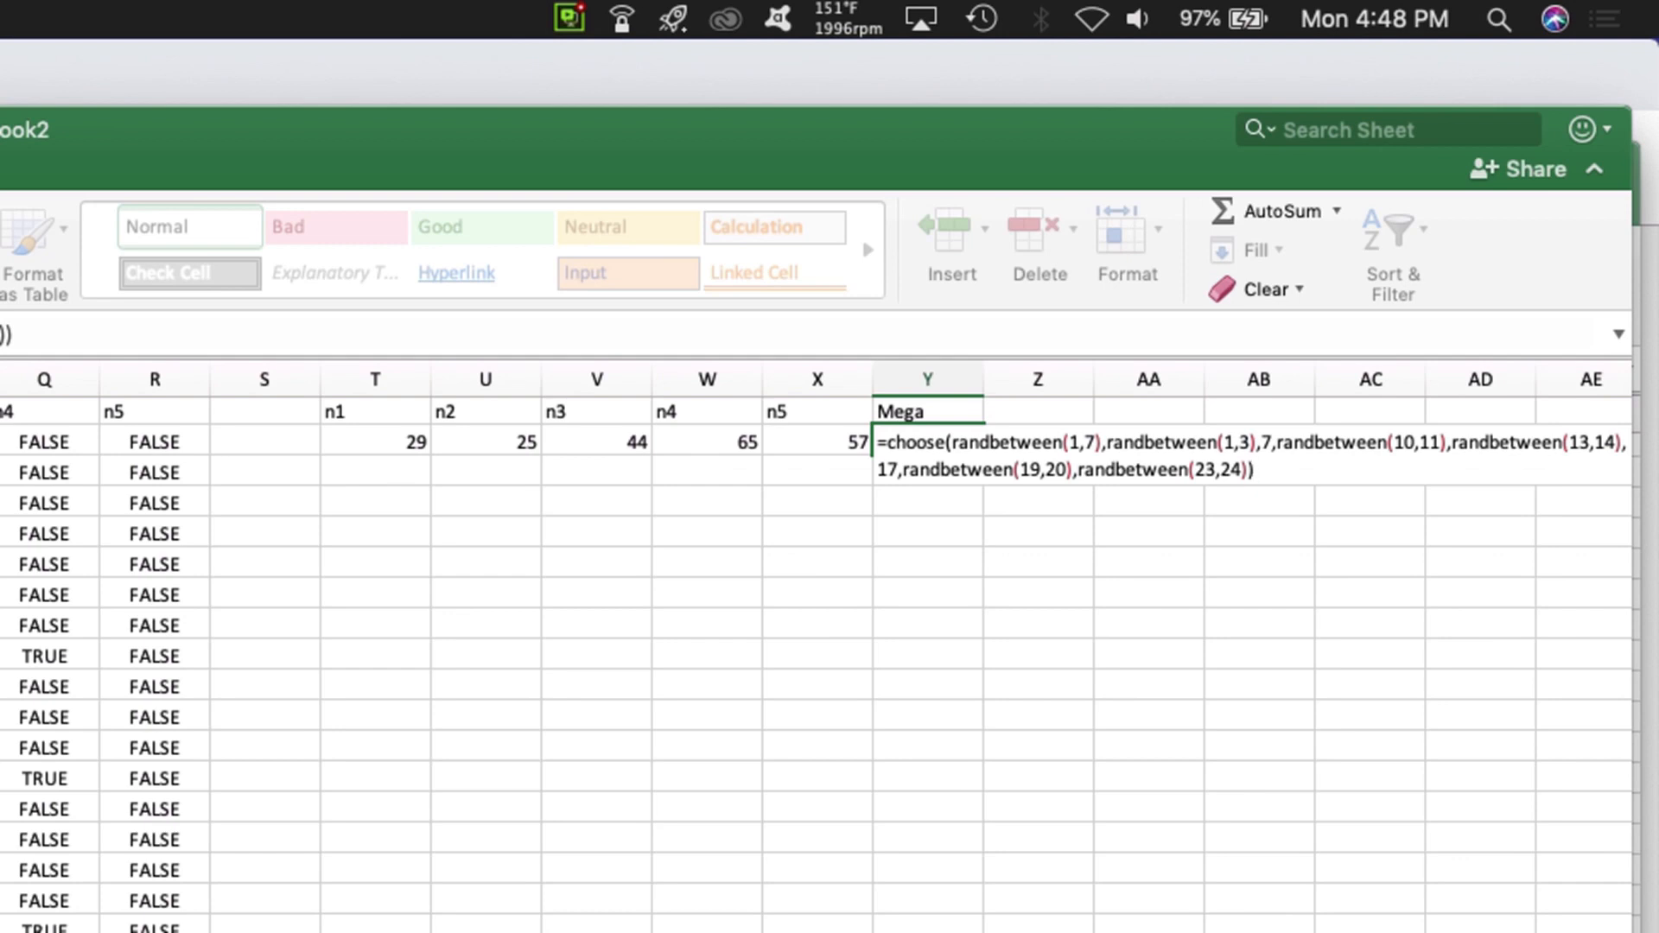
key("Return")
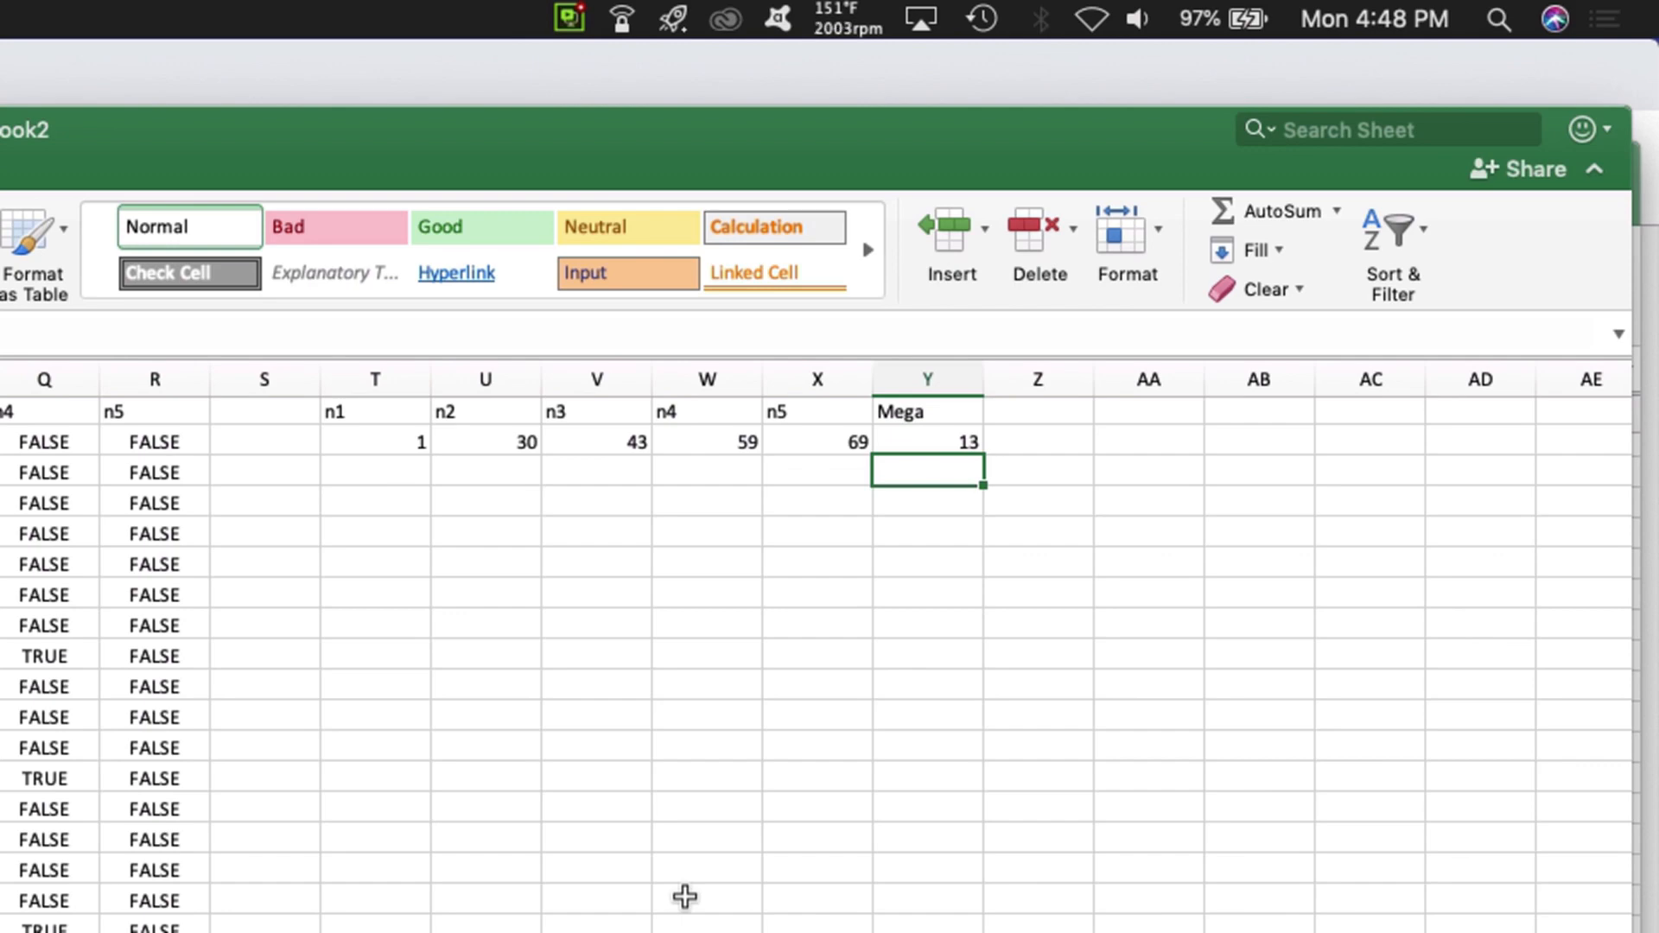
Fill the pick formulas in T2:Y2 down to row 24
left_click(389, 441)
left_click_drag(392, 417, 903, 414)
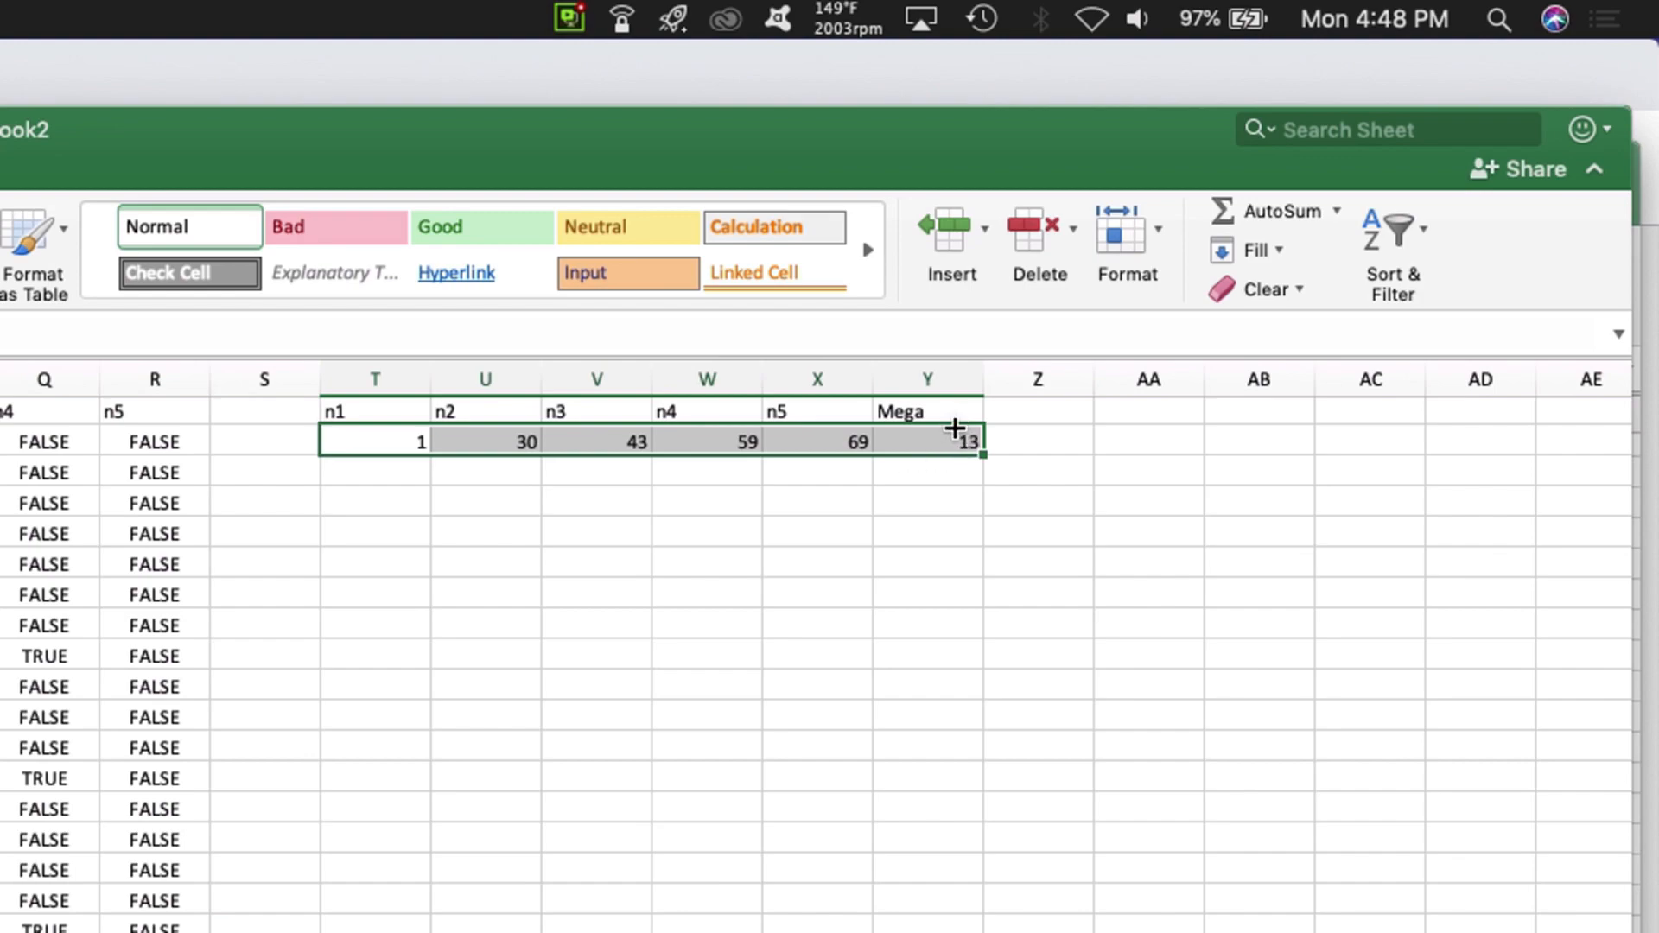
left_click_drag(983, 455, 981, 932)
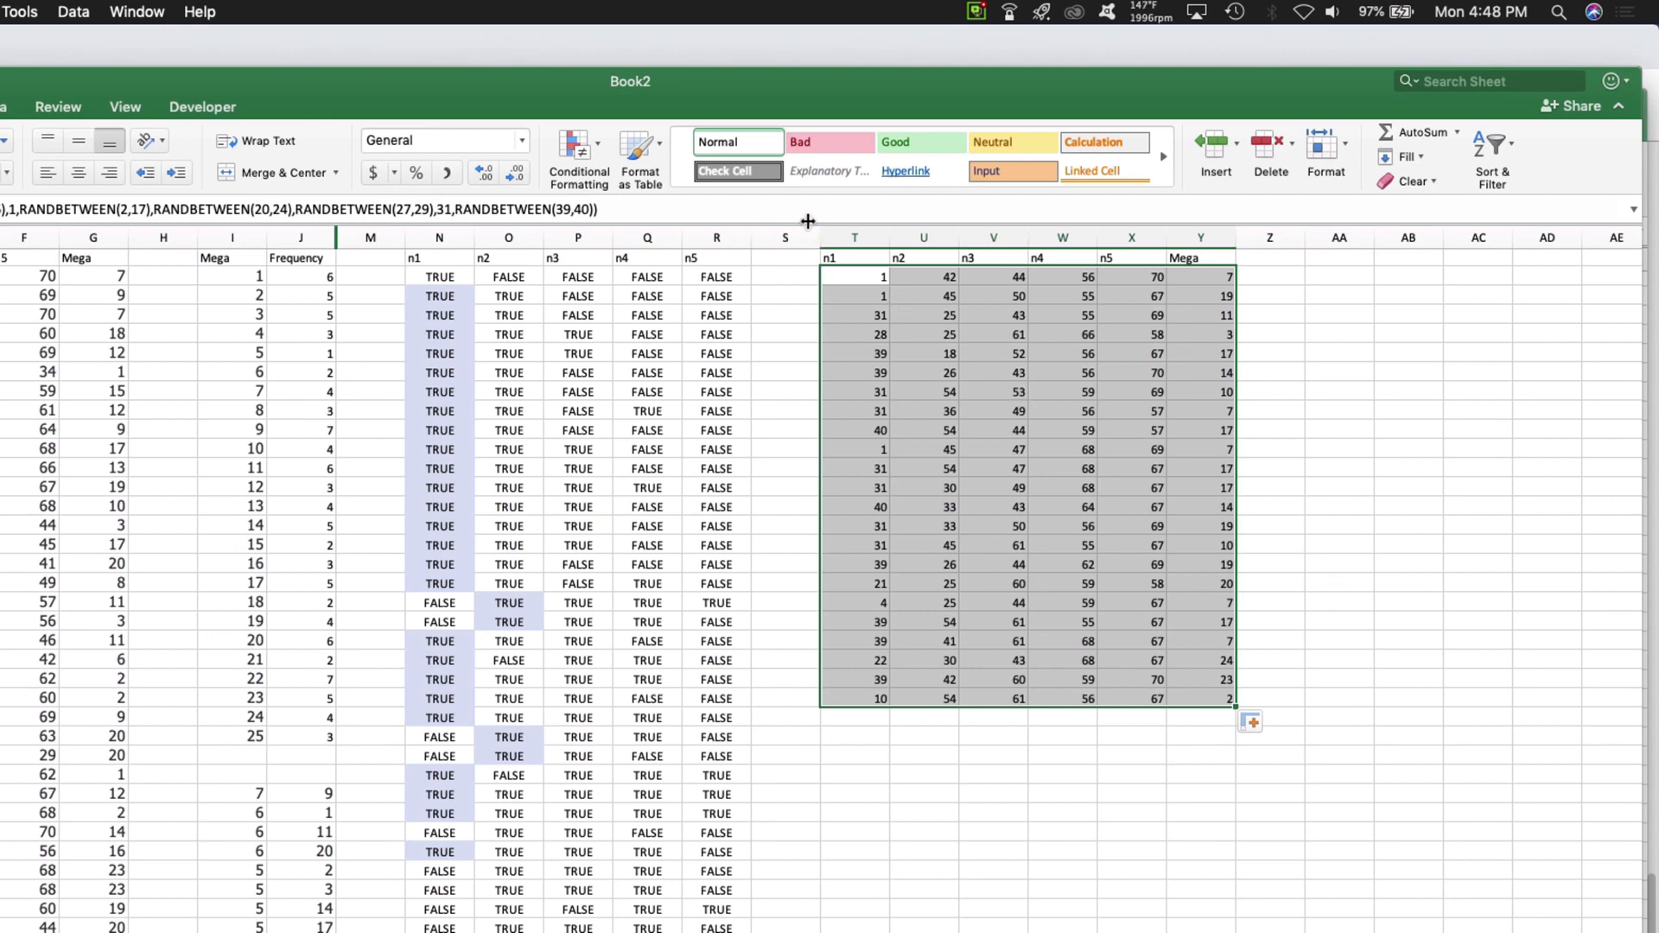
Narrow the empty spacer columns S, M and H so the data blocks sit closer together
left_click_drag(808, 223, 754, 222)
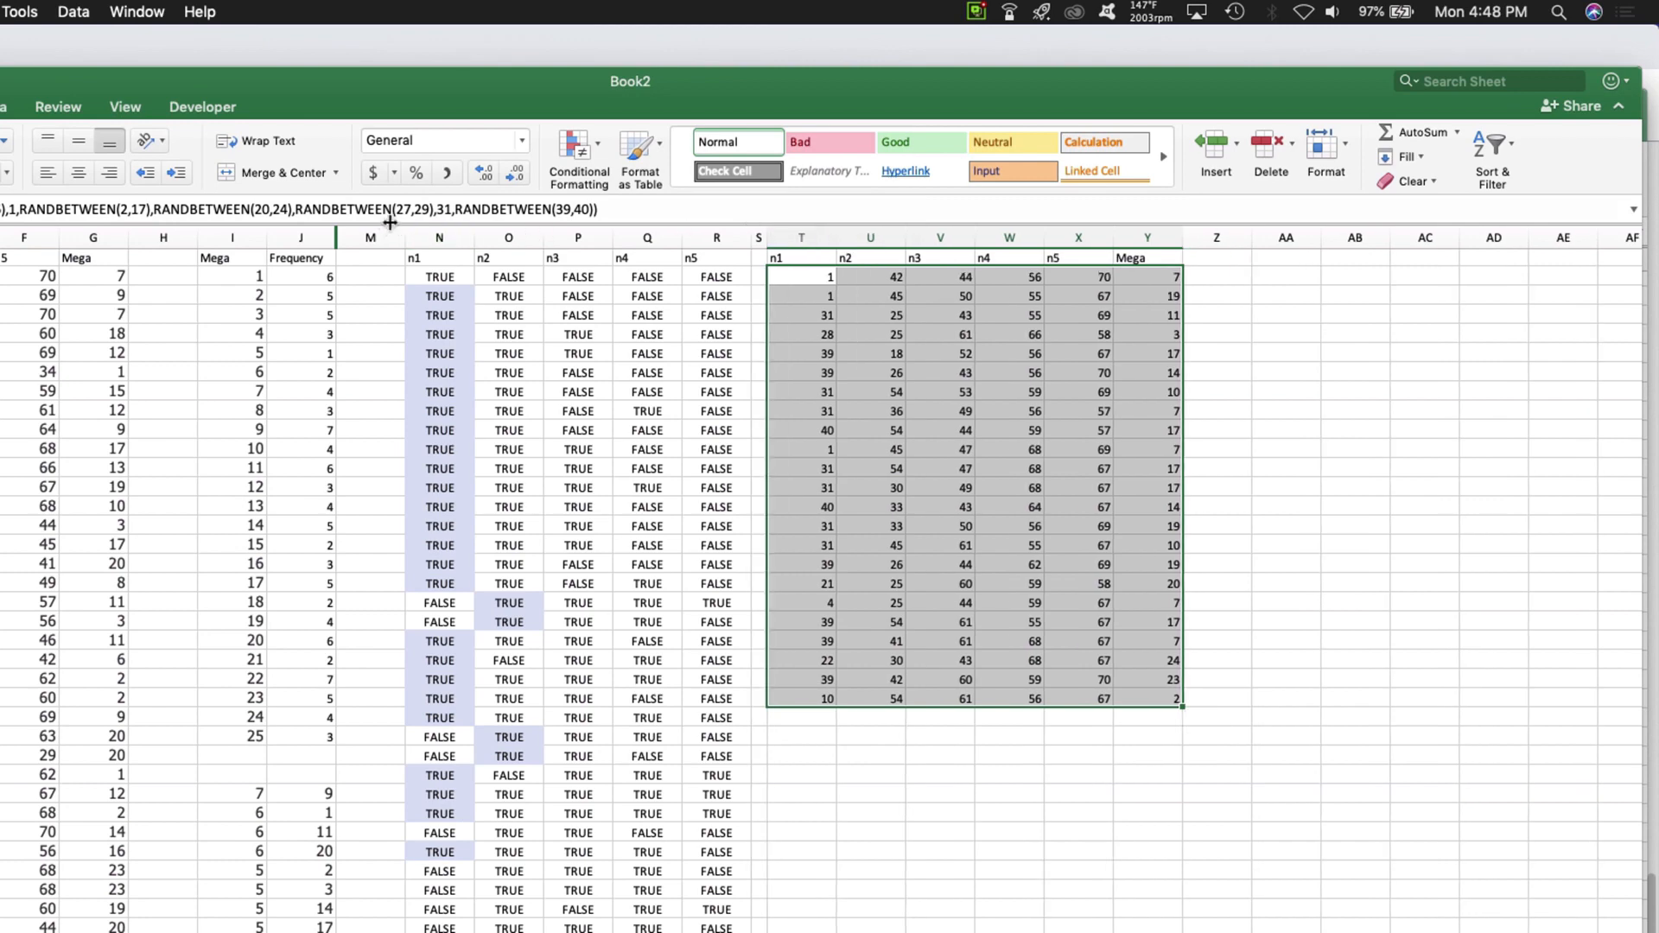
left_click_drag(405, 222, 350, 222)
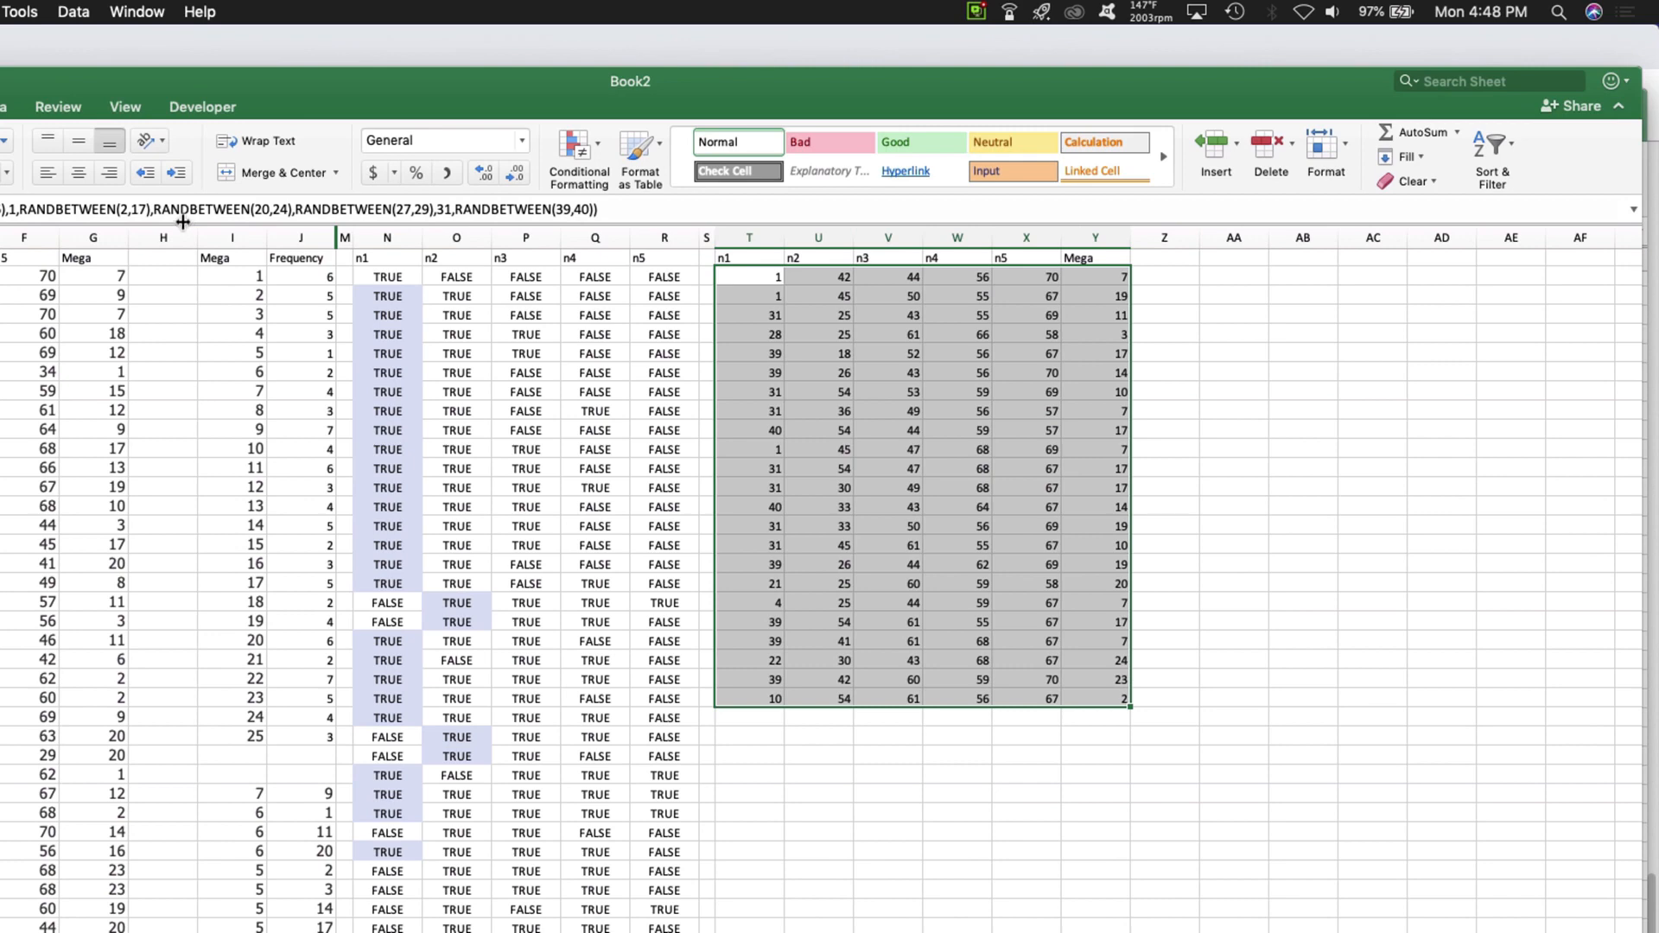
left_click_drag(182, 223, 129, 221)
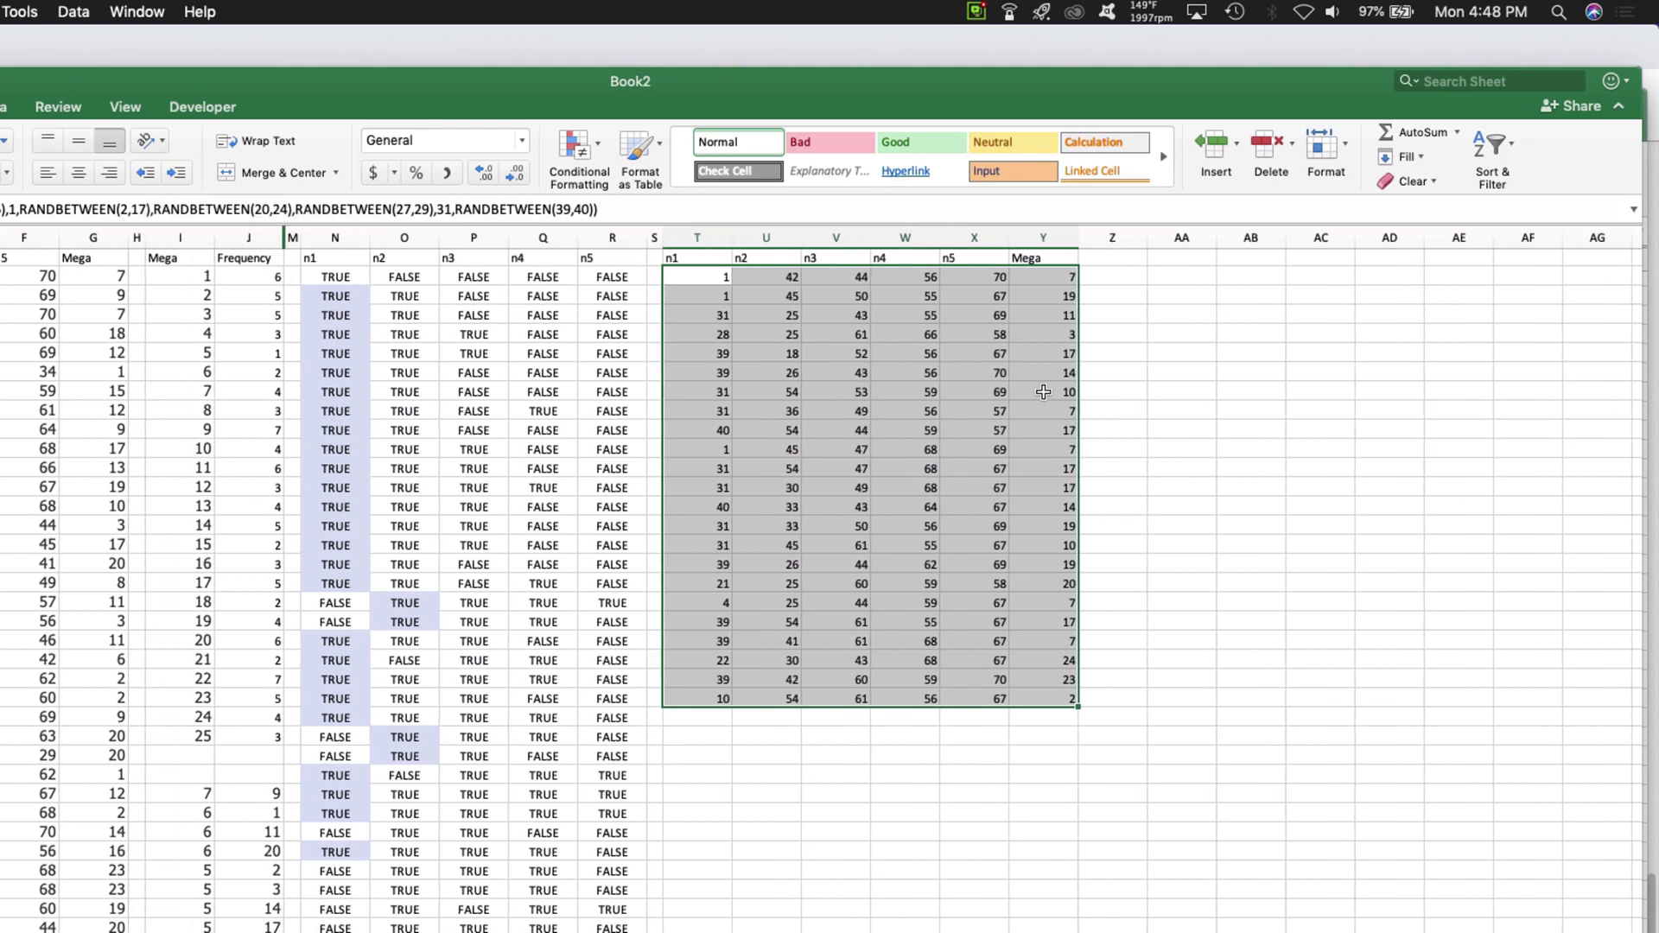
left_click(1154, 444)
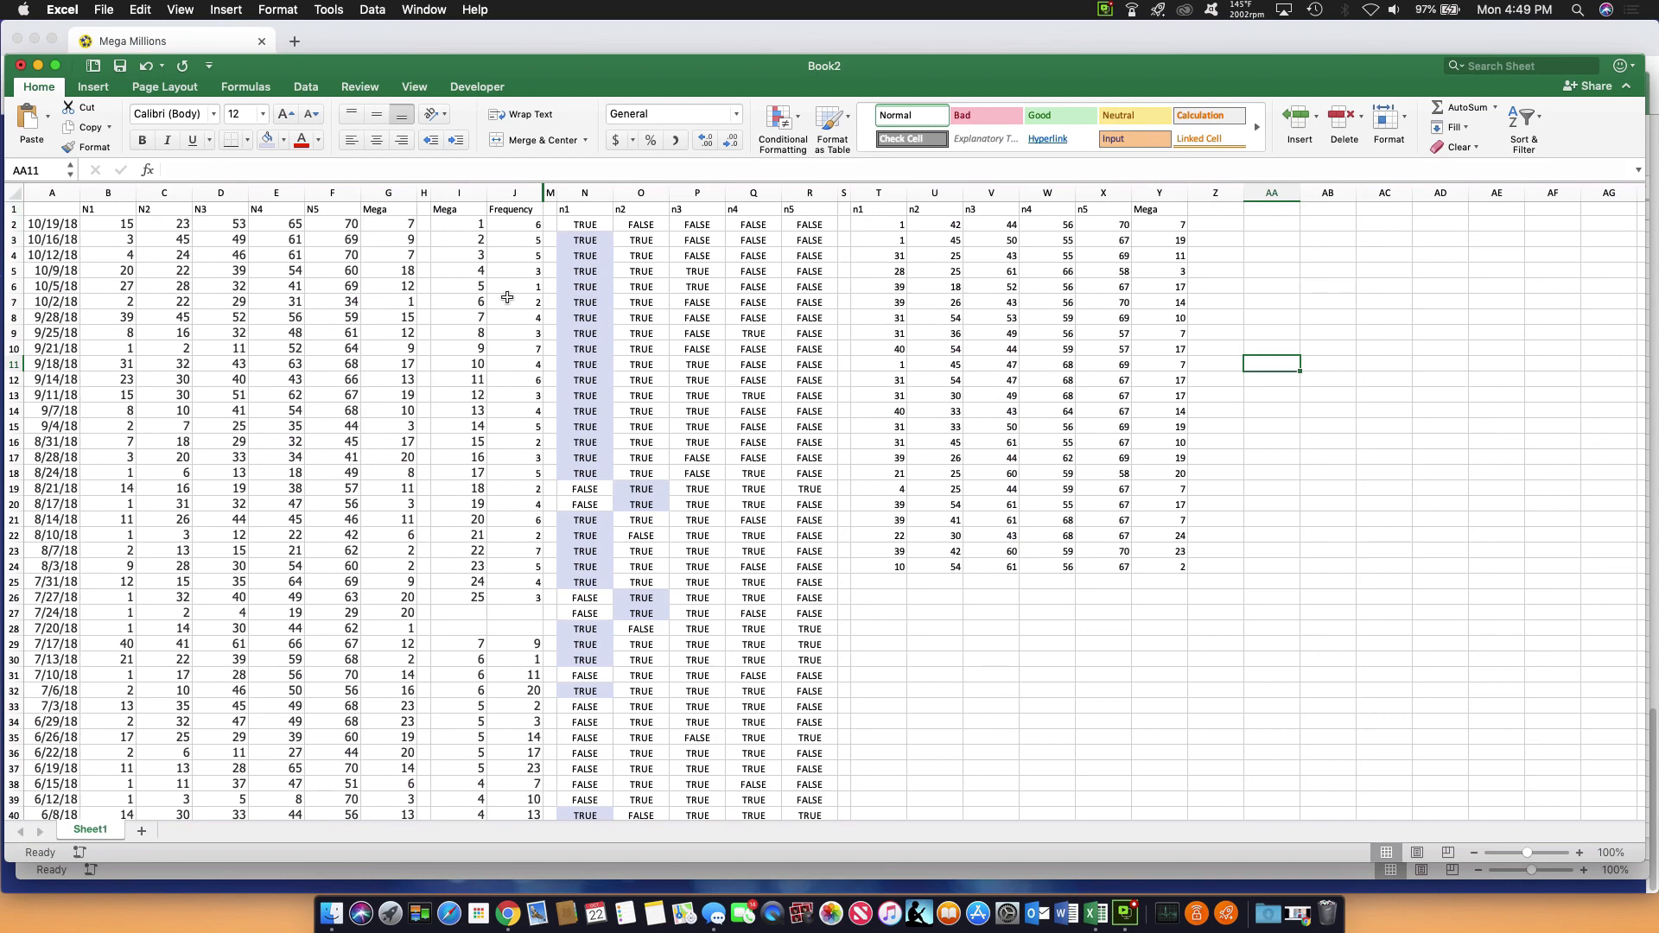
left_click_drag(866, 225, 1169, 564)
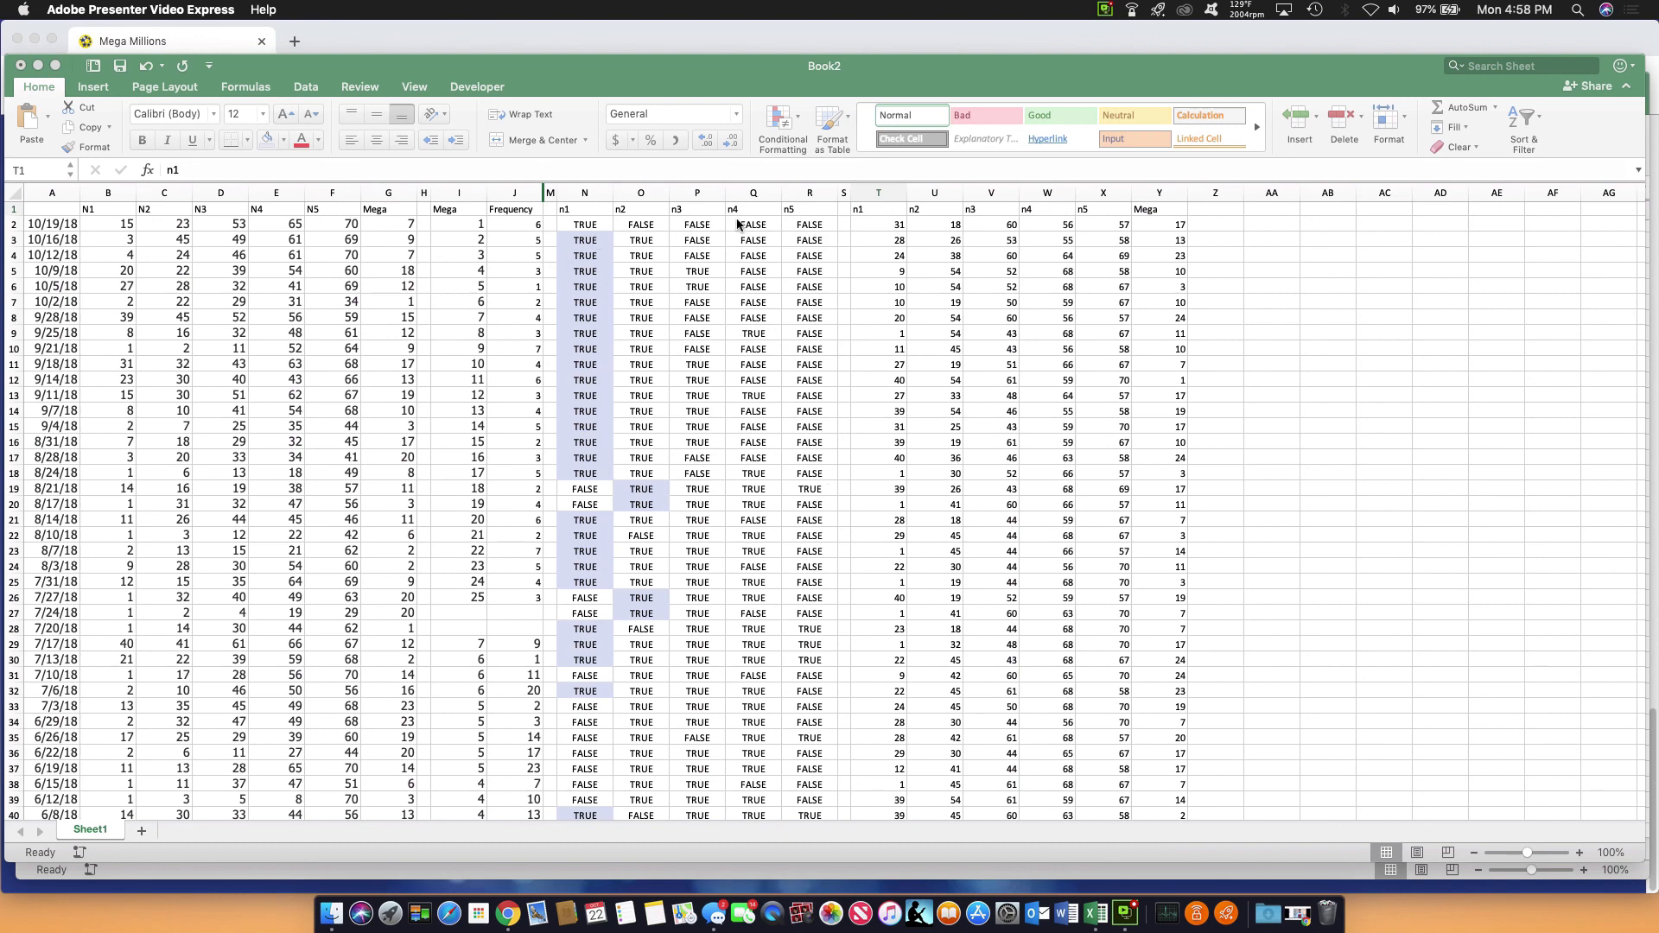
Hide the TRUE/FALSE columns N to R and widen the spacer column S before the generated picks
left_click(806, 193)
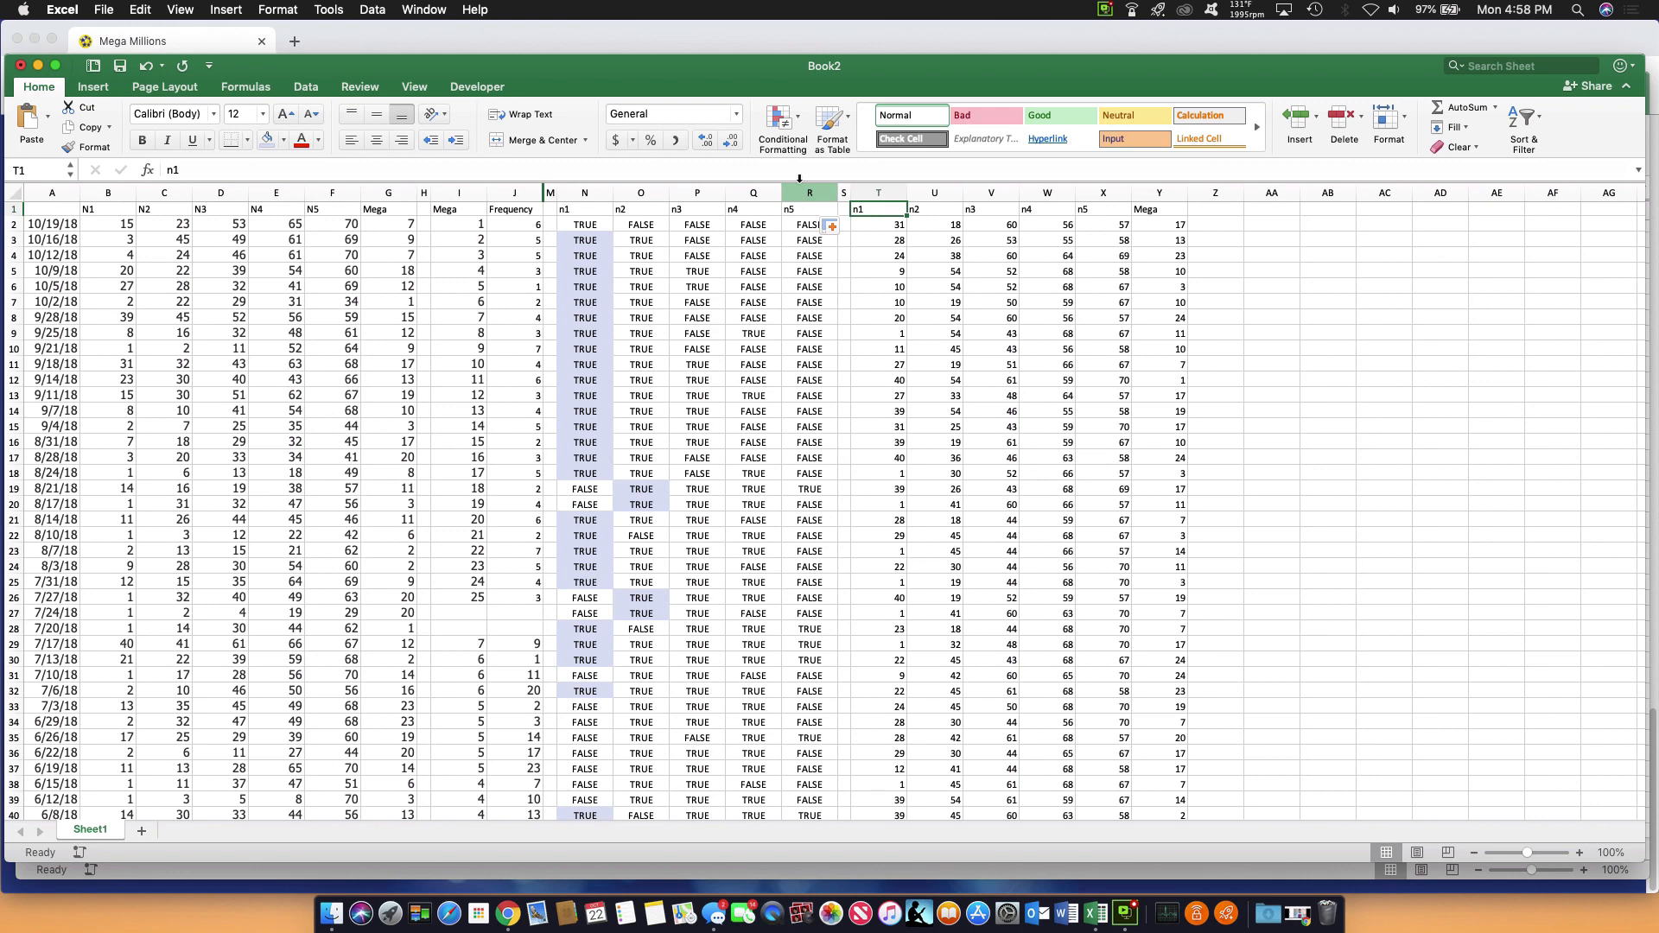
left_click_drag(799, 180, 572, 177)
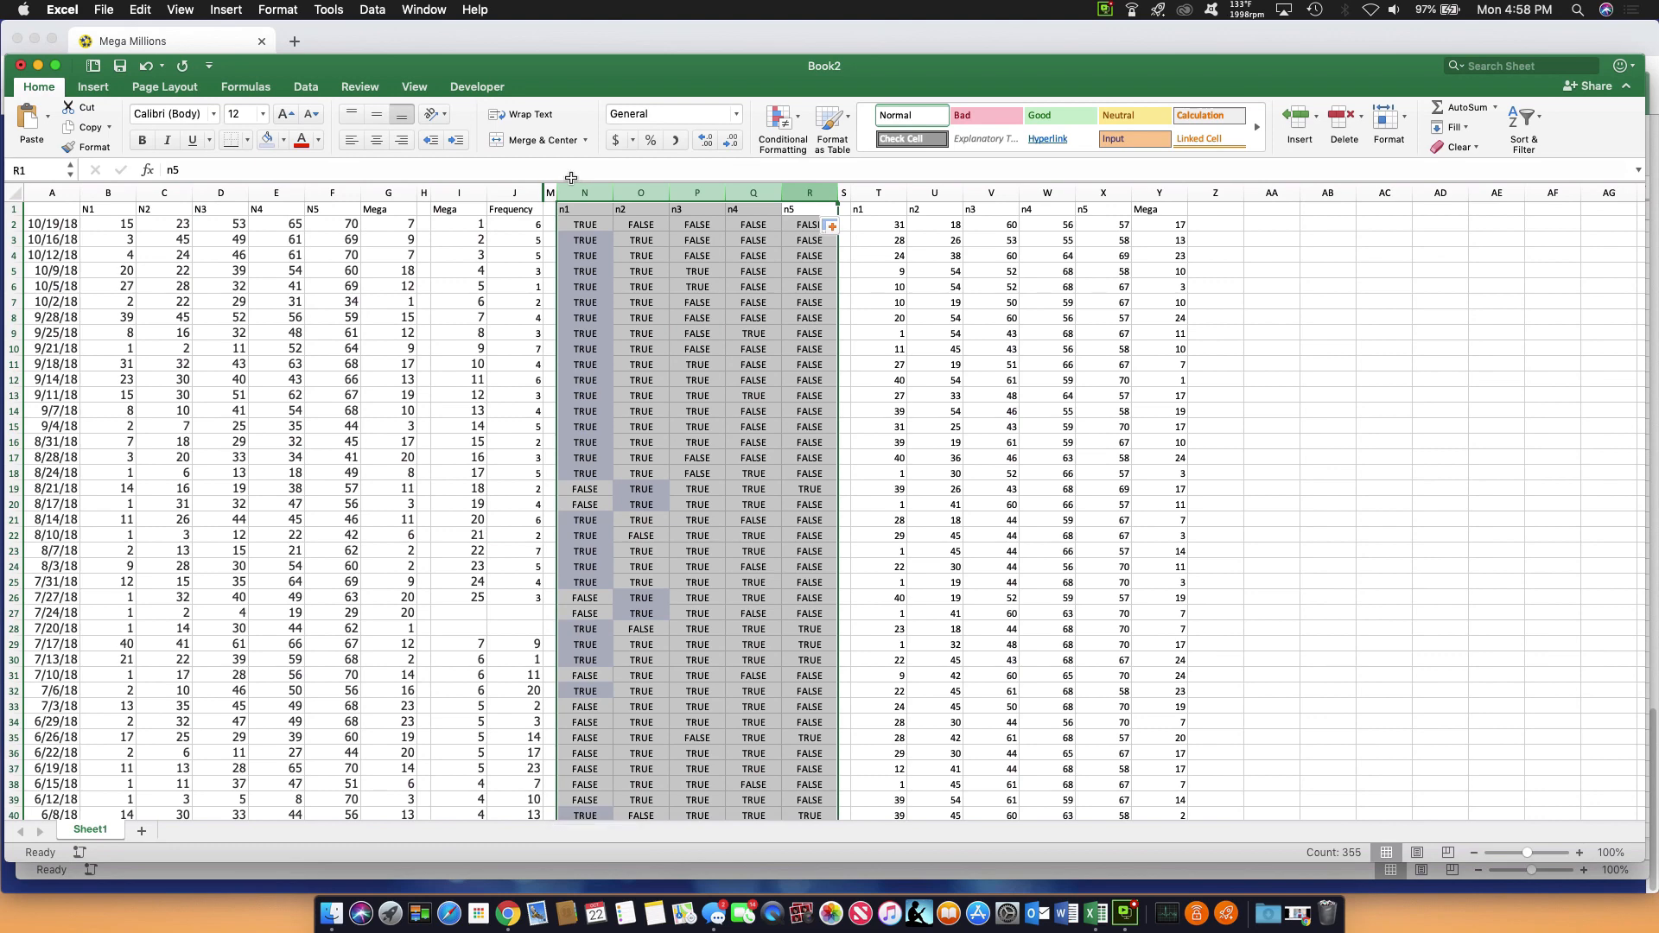
right_click(581, 188)
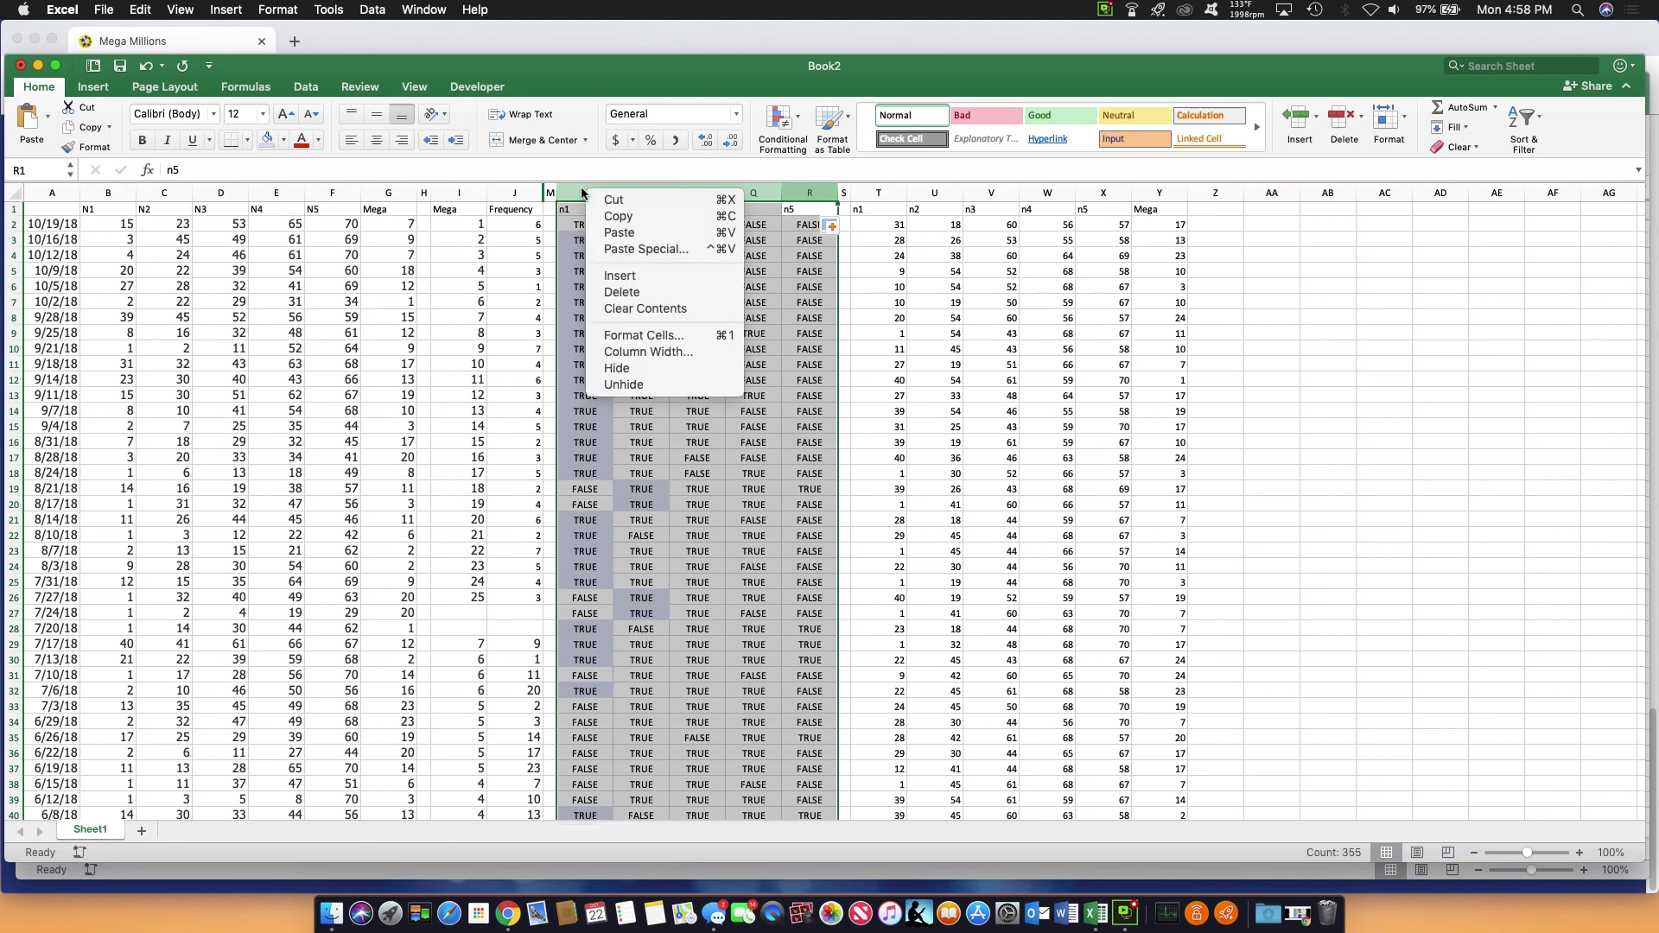
left_click(626, 367)
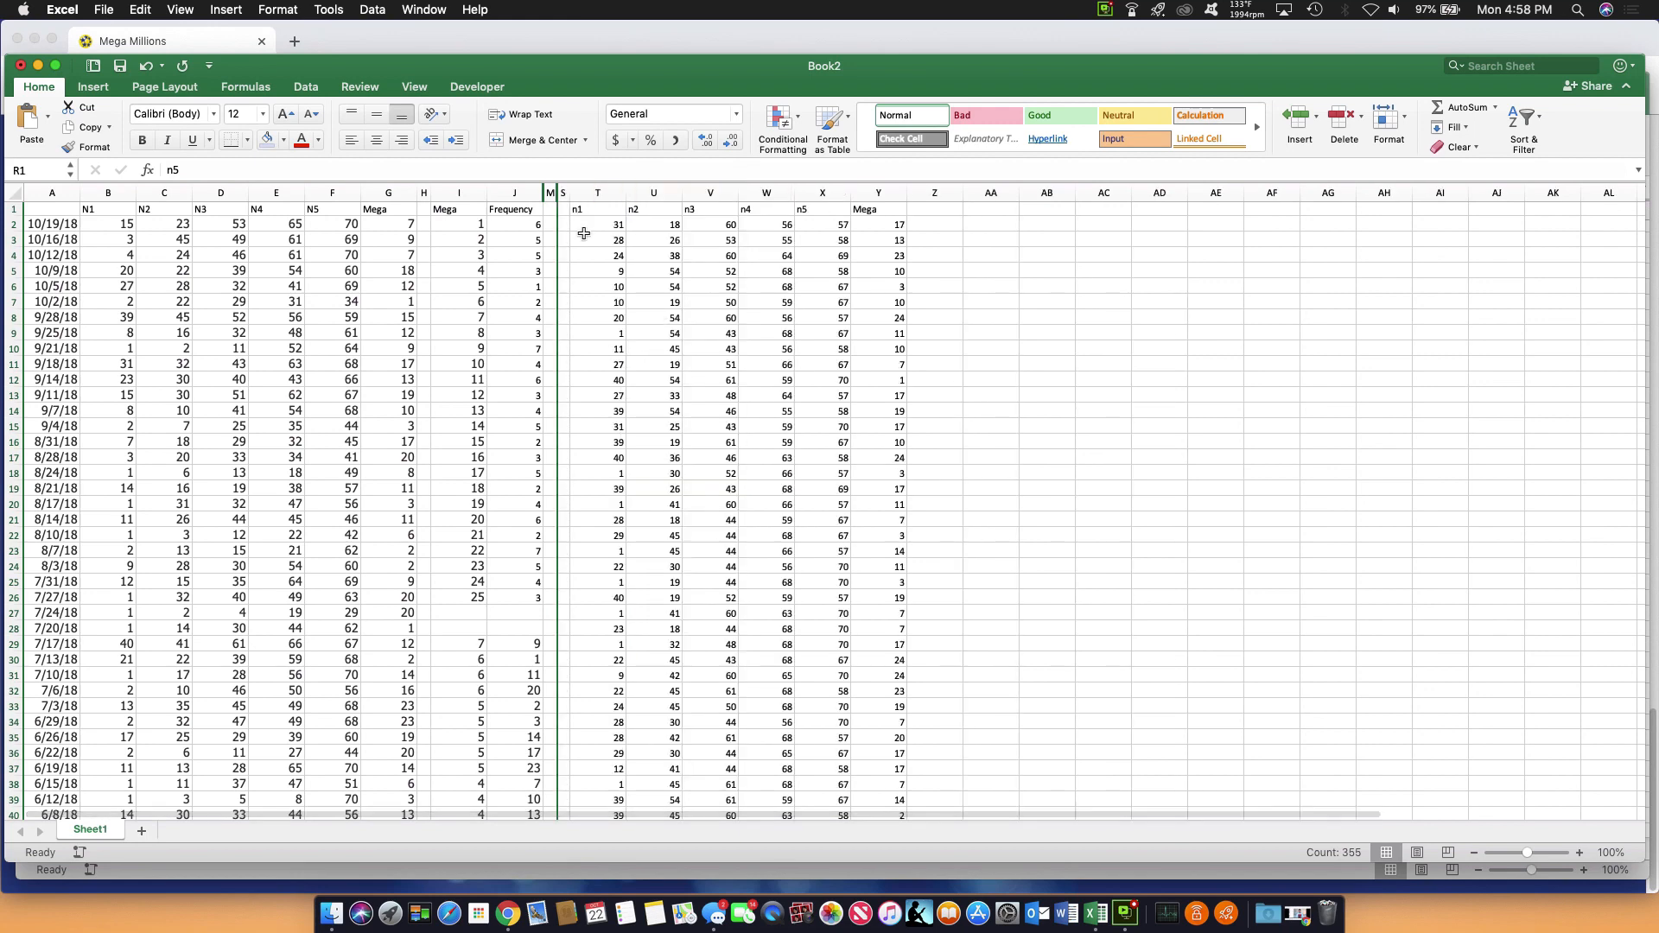
left_click_drag(558, 191, 585, 179)
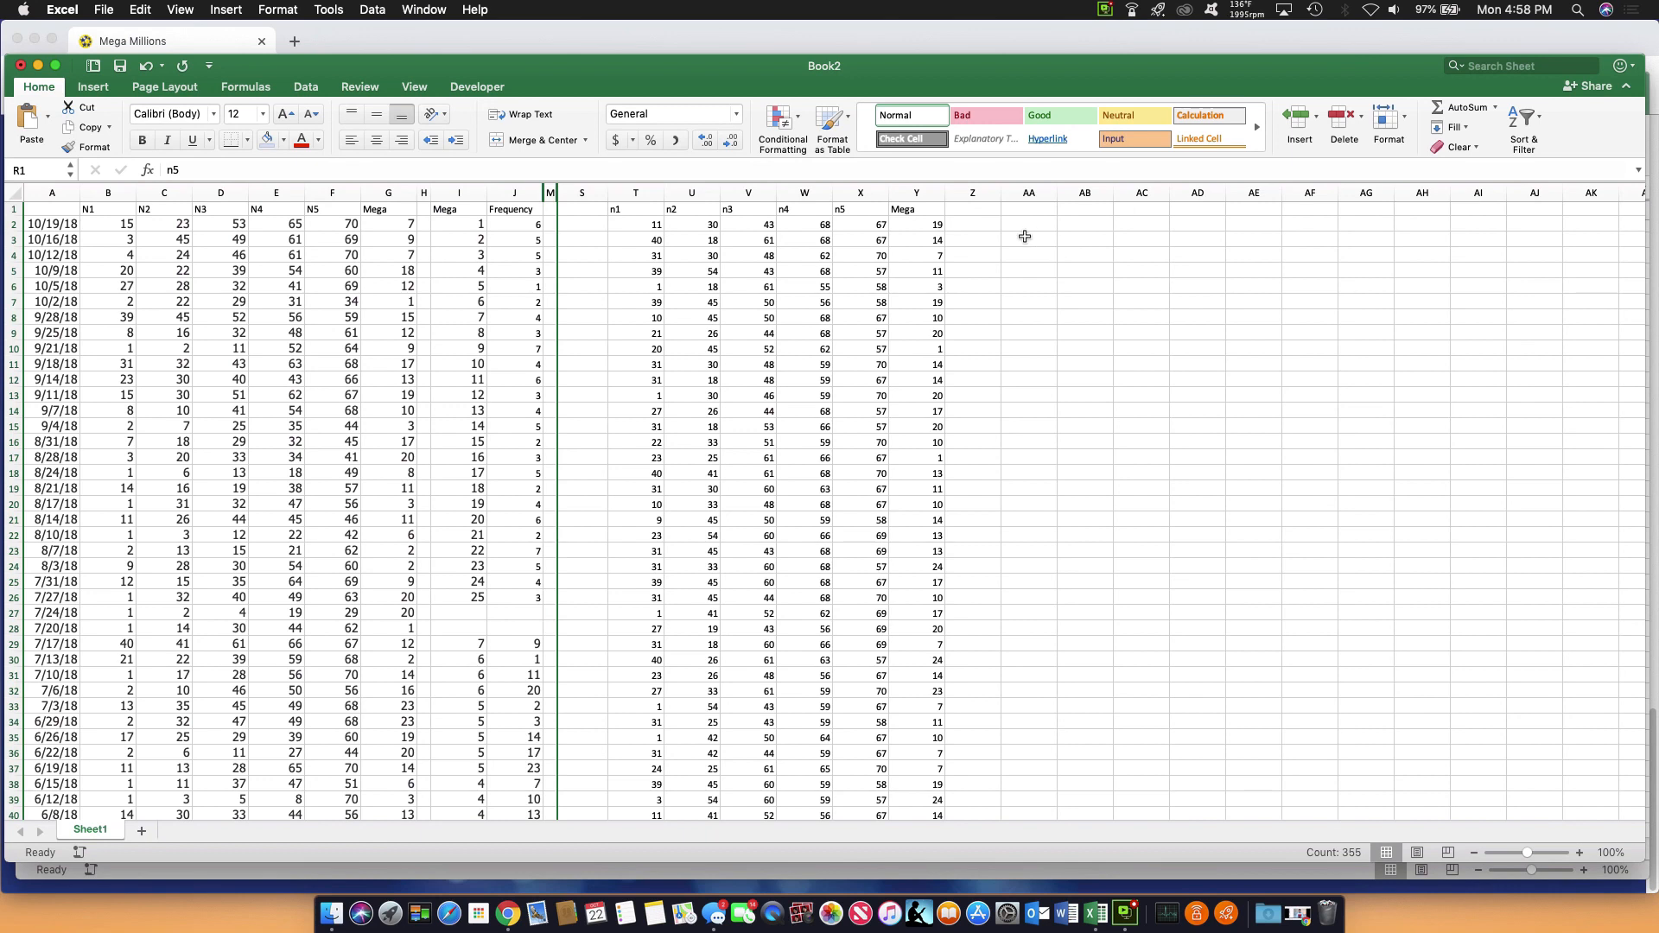
Jump from the n1 heading in T1 to cell T10000 near the end of the generated picks
left_click(635, 208)
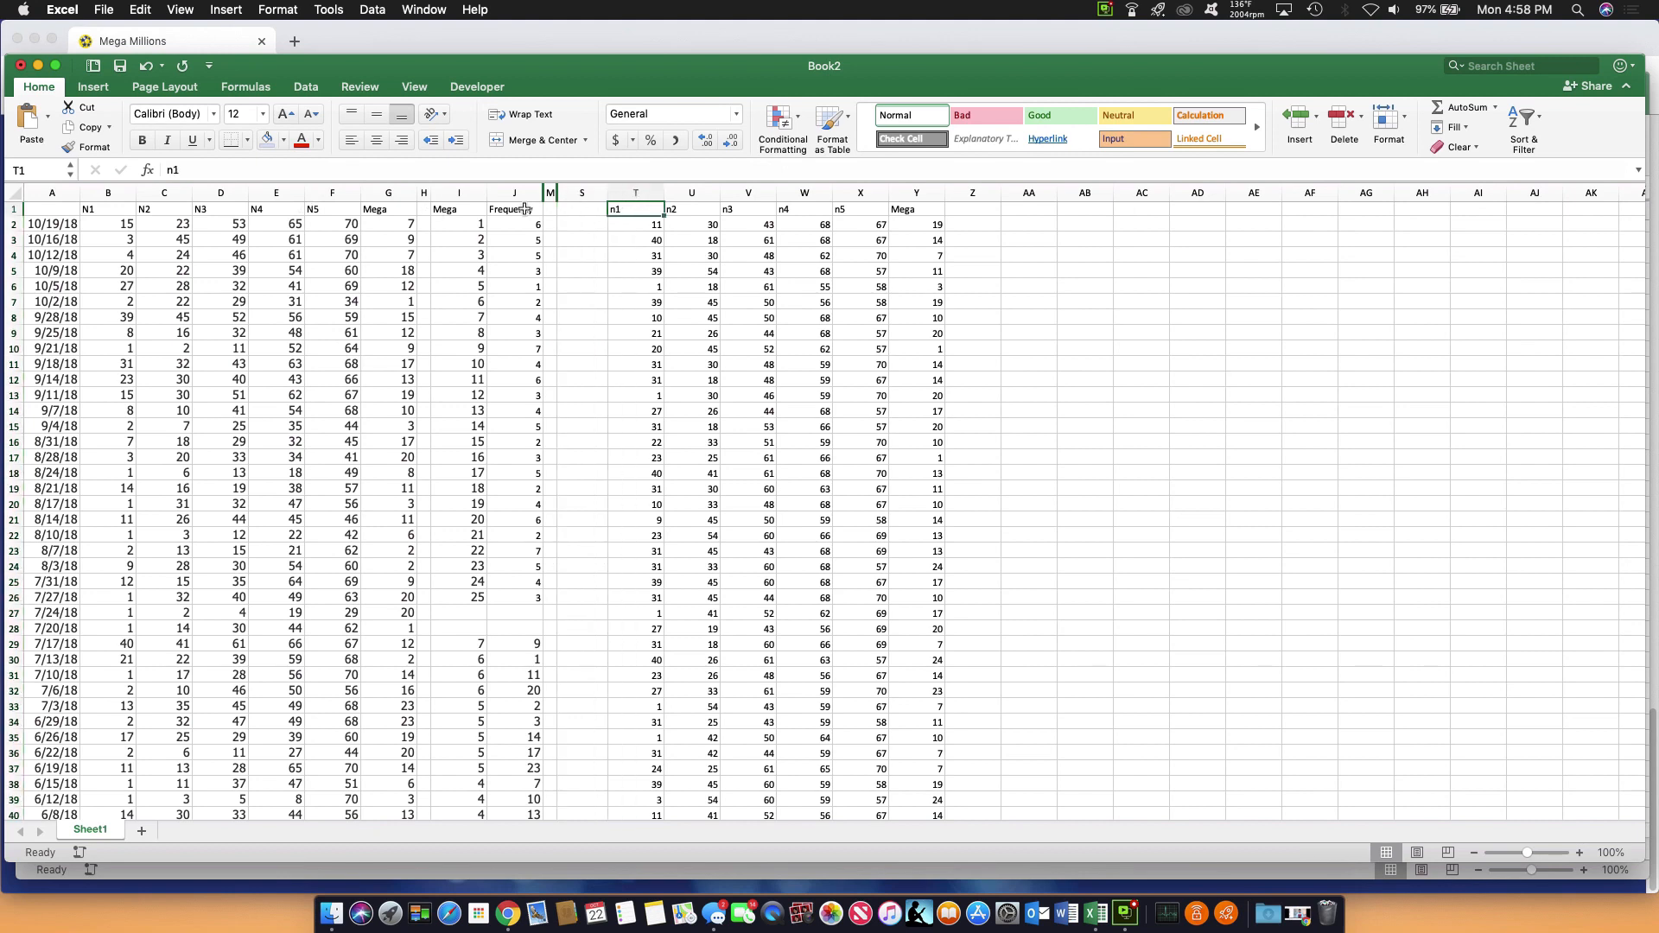
left_click(33, 165)
left_click(32, 164)
type("0000")
key("Return")
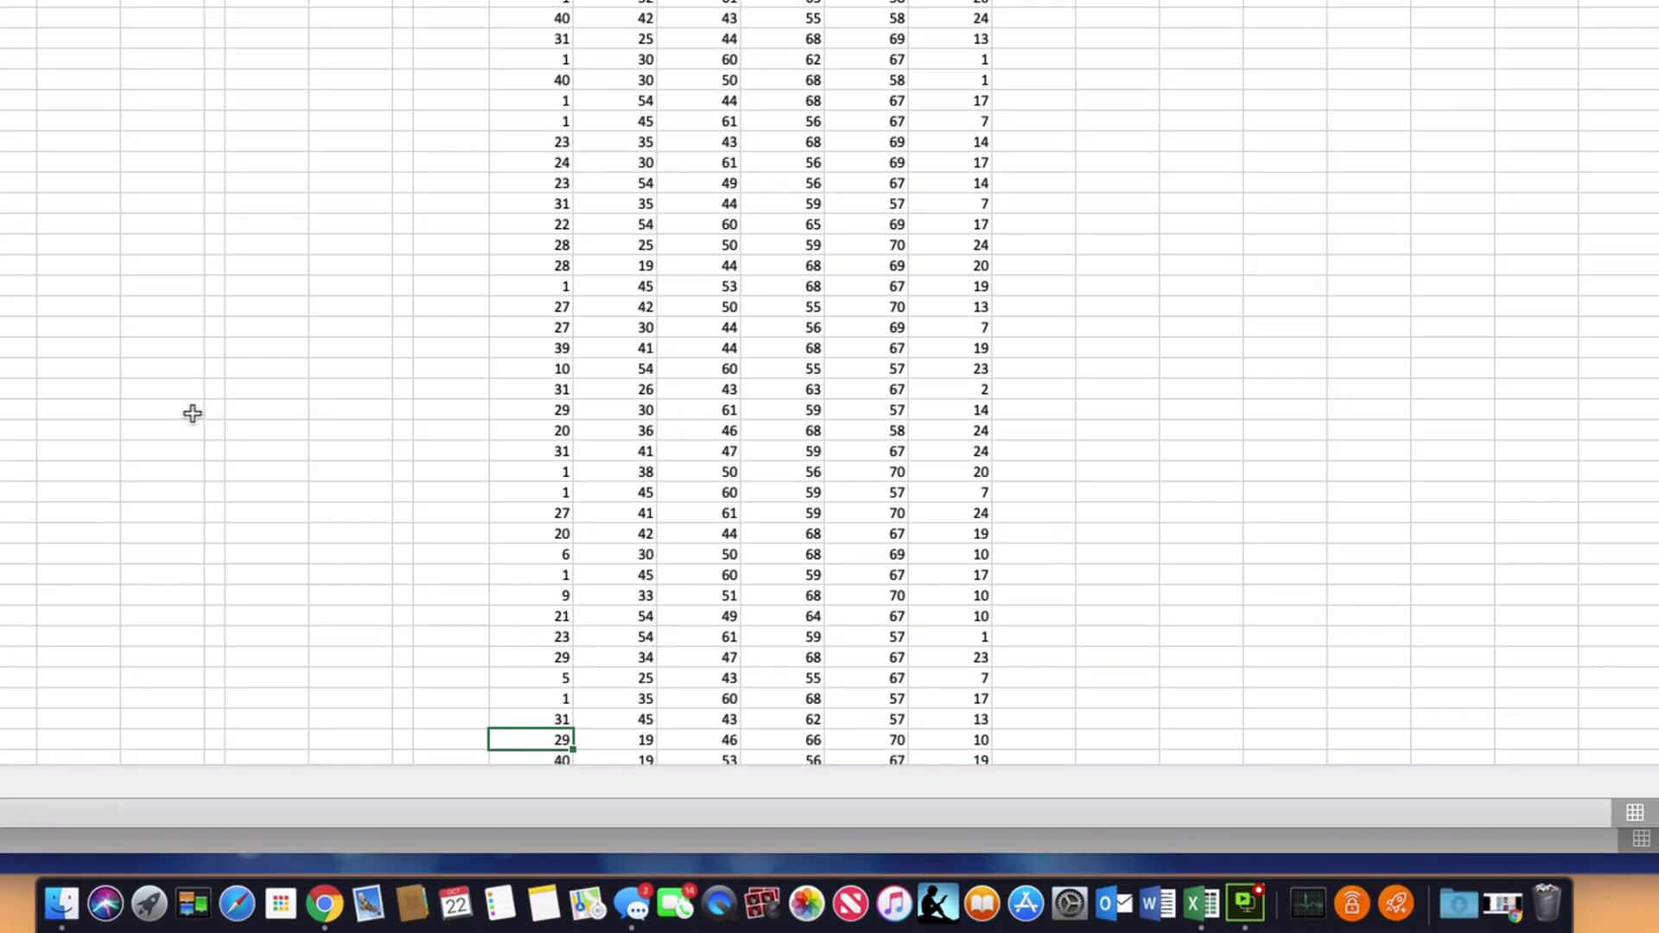
Examine the last rows of generated picks to find the row where the filled formulas end
scroll(222, 437, "down", 3)
scroll(199, 414, "down", 4)
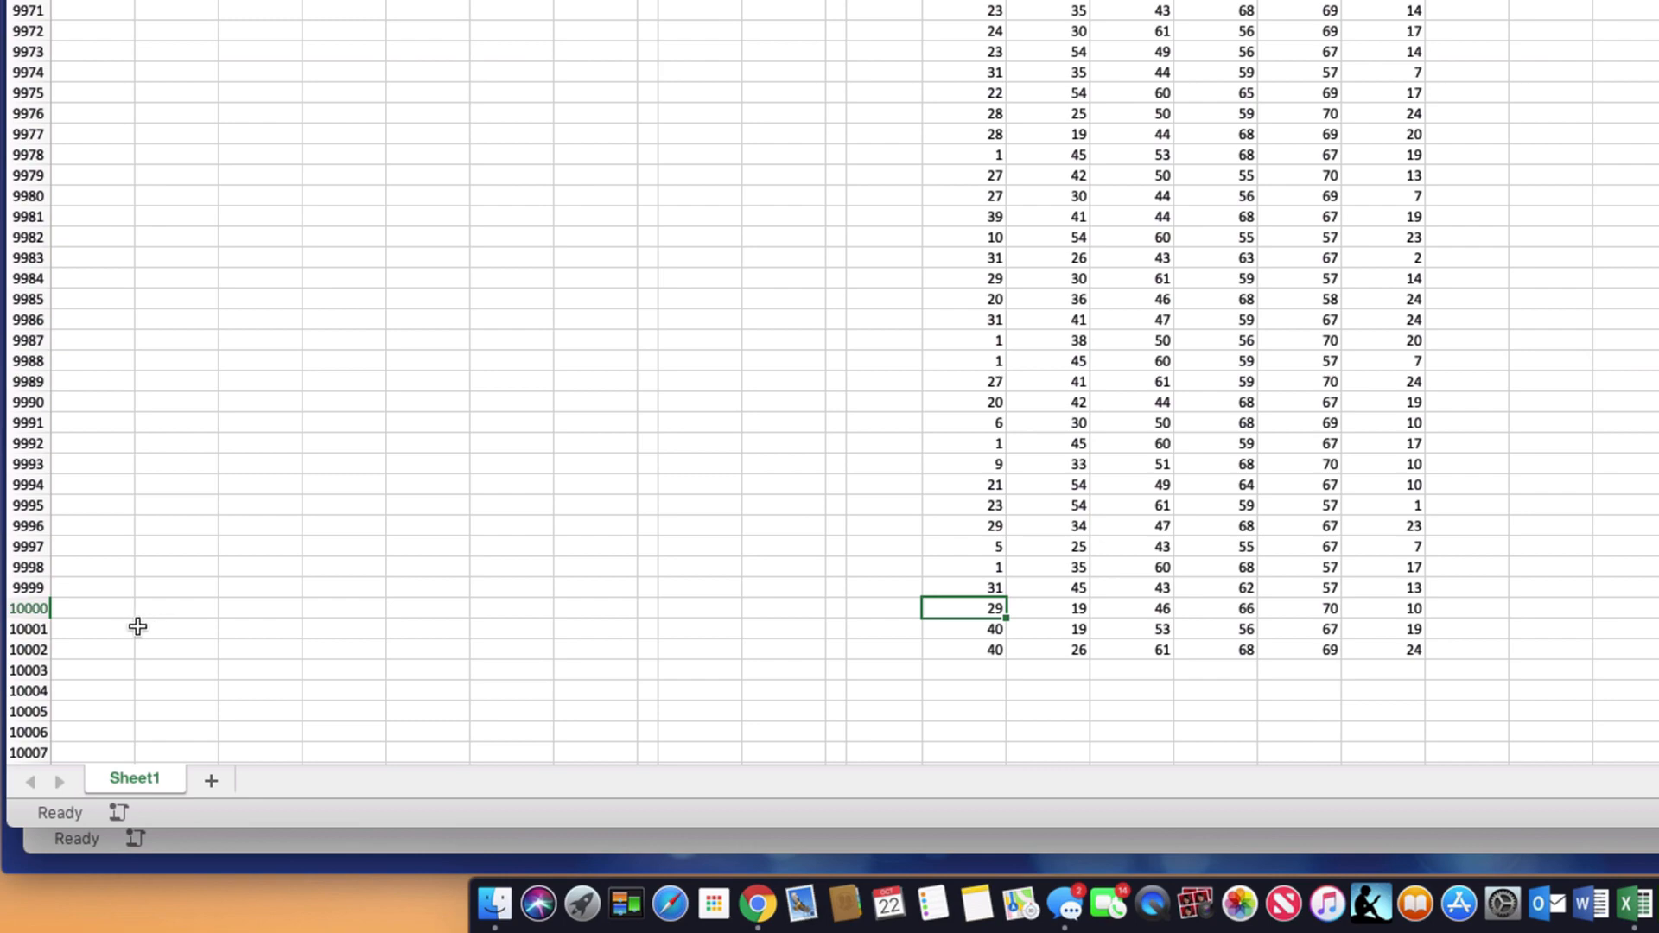
left_click(19, 626)
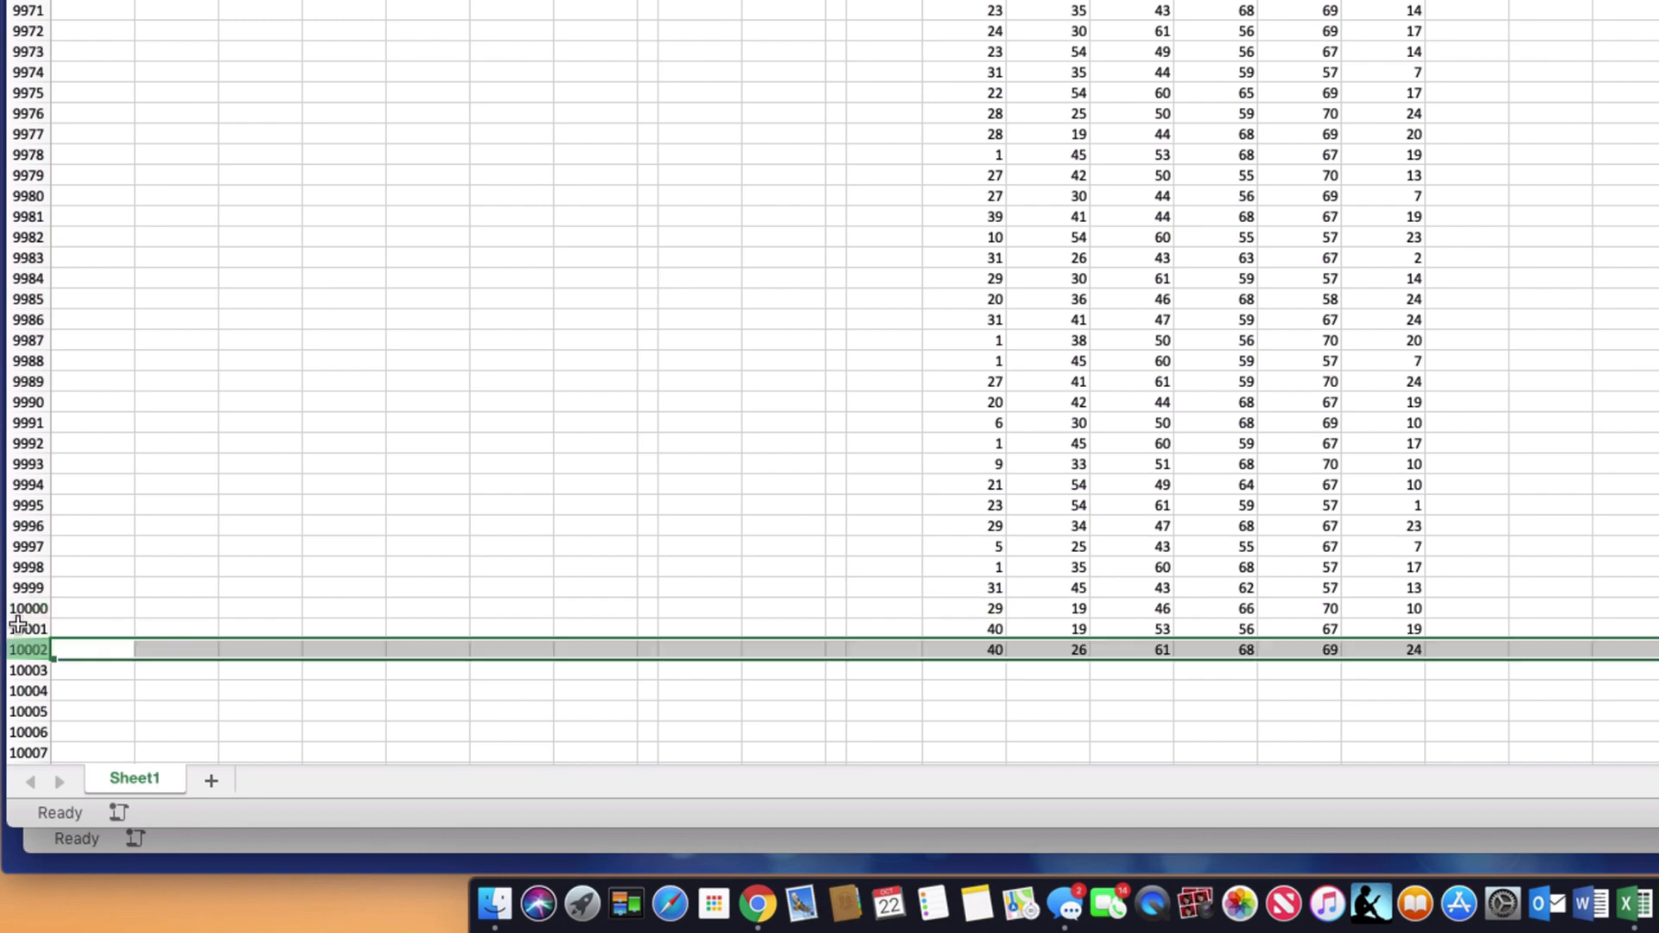
left_click(953, 605)
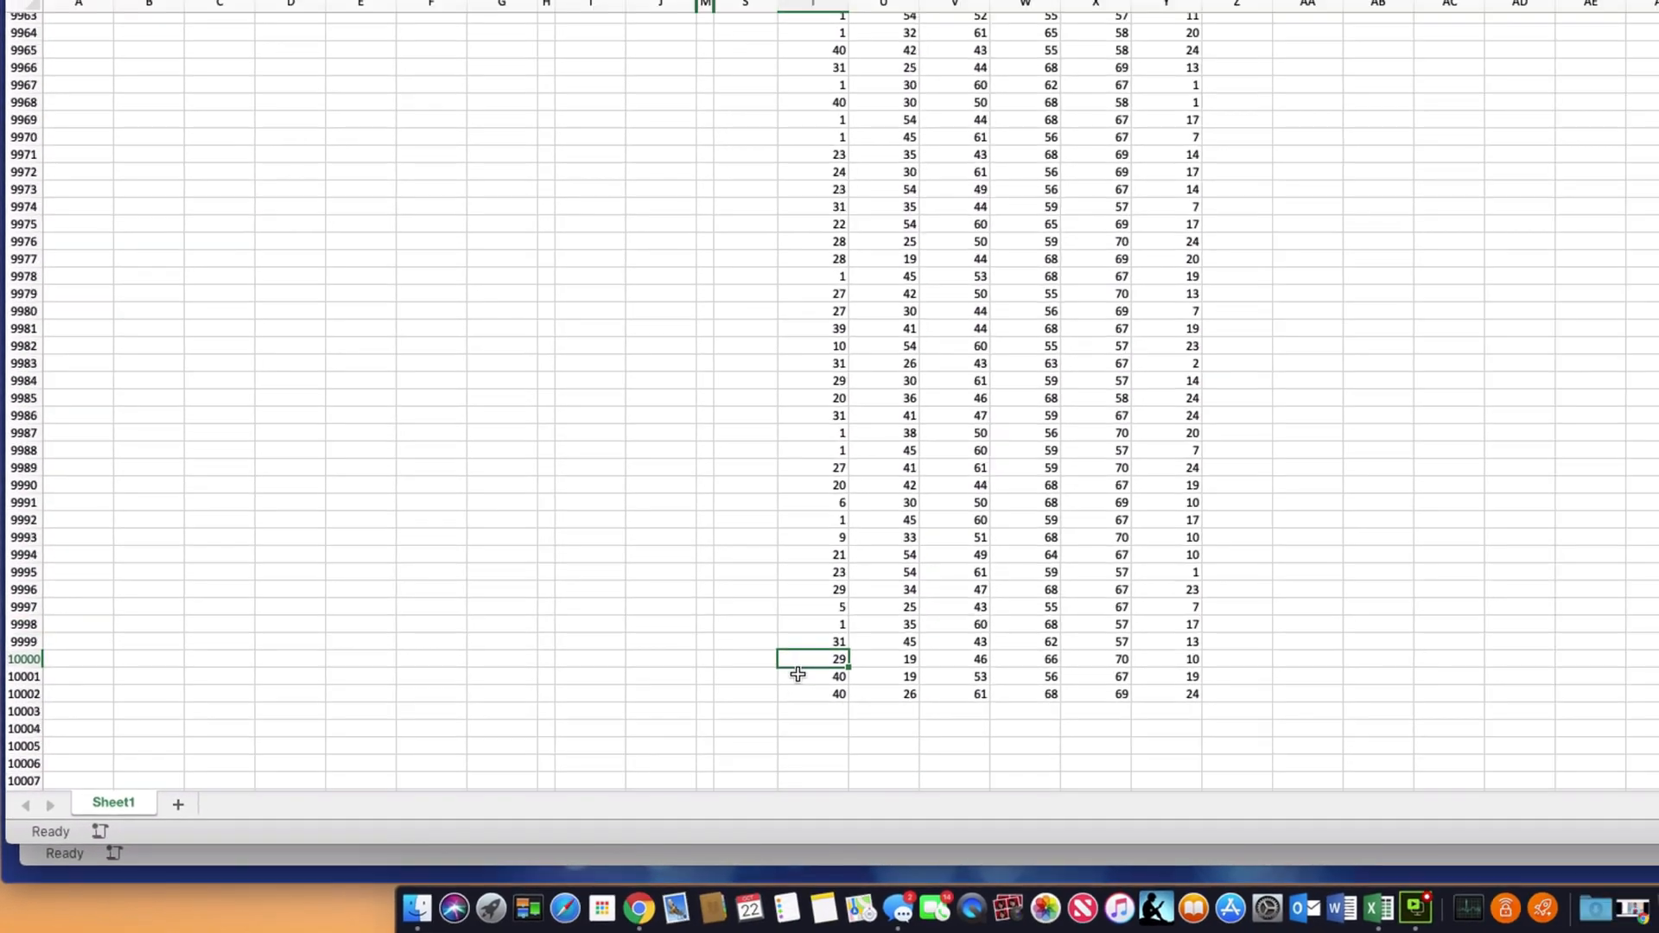
left_click(798, 693)
scroll(802, 632, "up", 5)
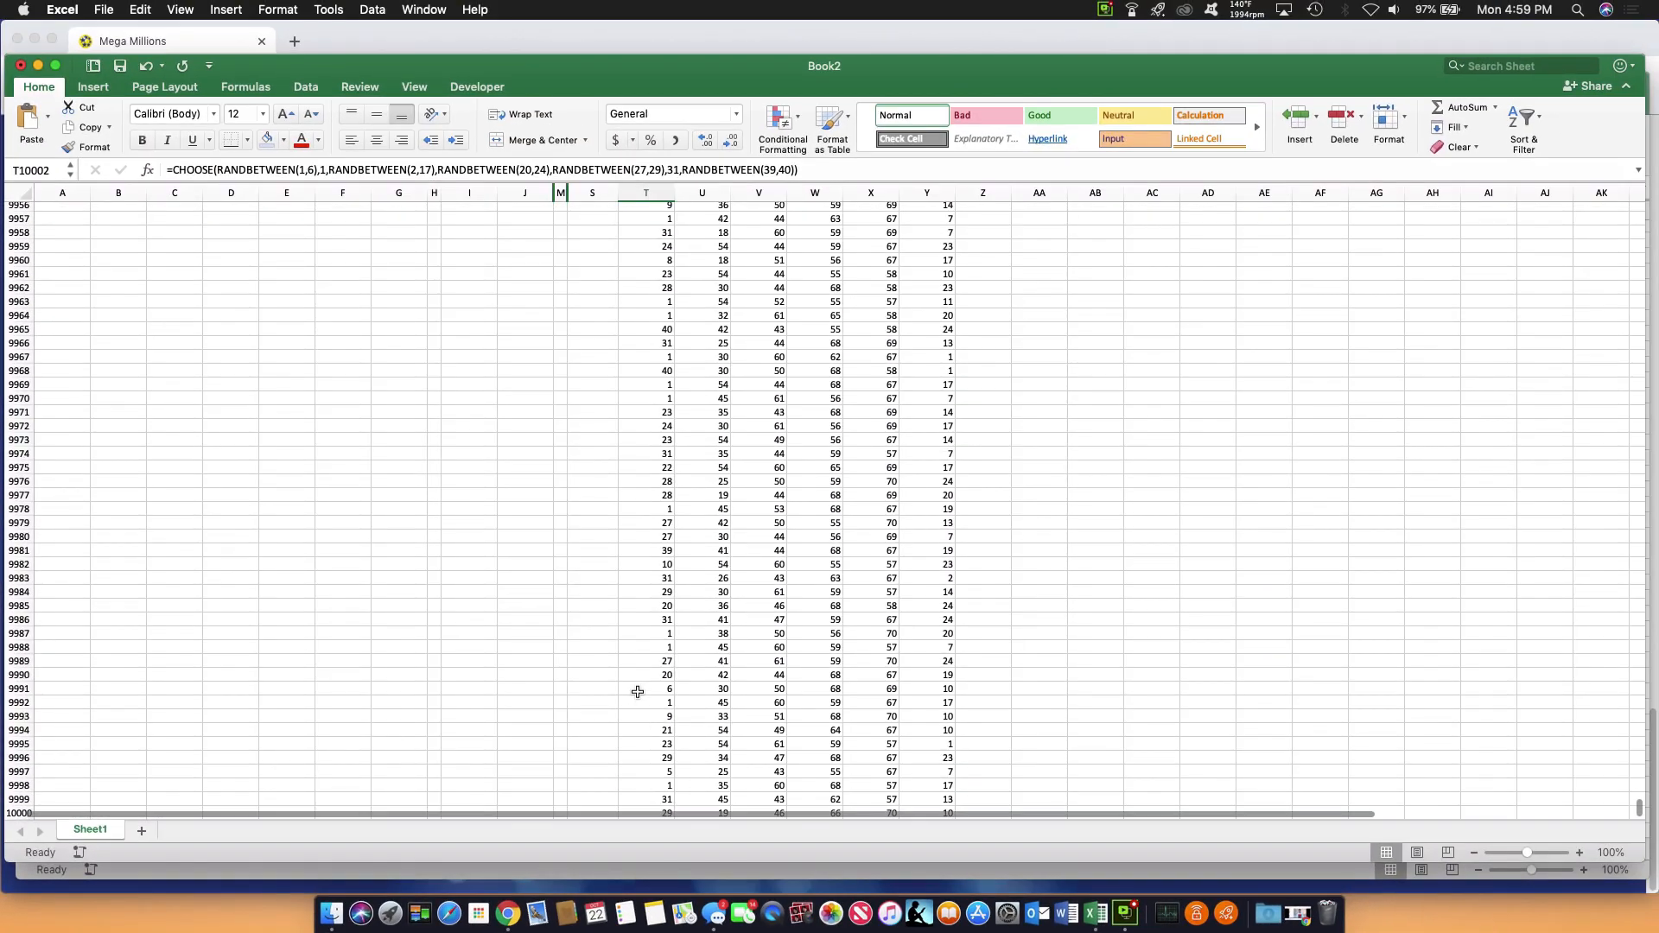
scroll(637, 692, "up", 5)
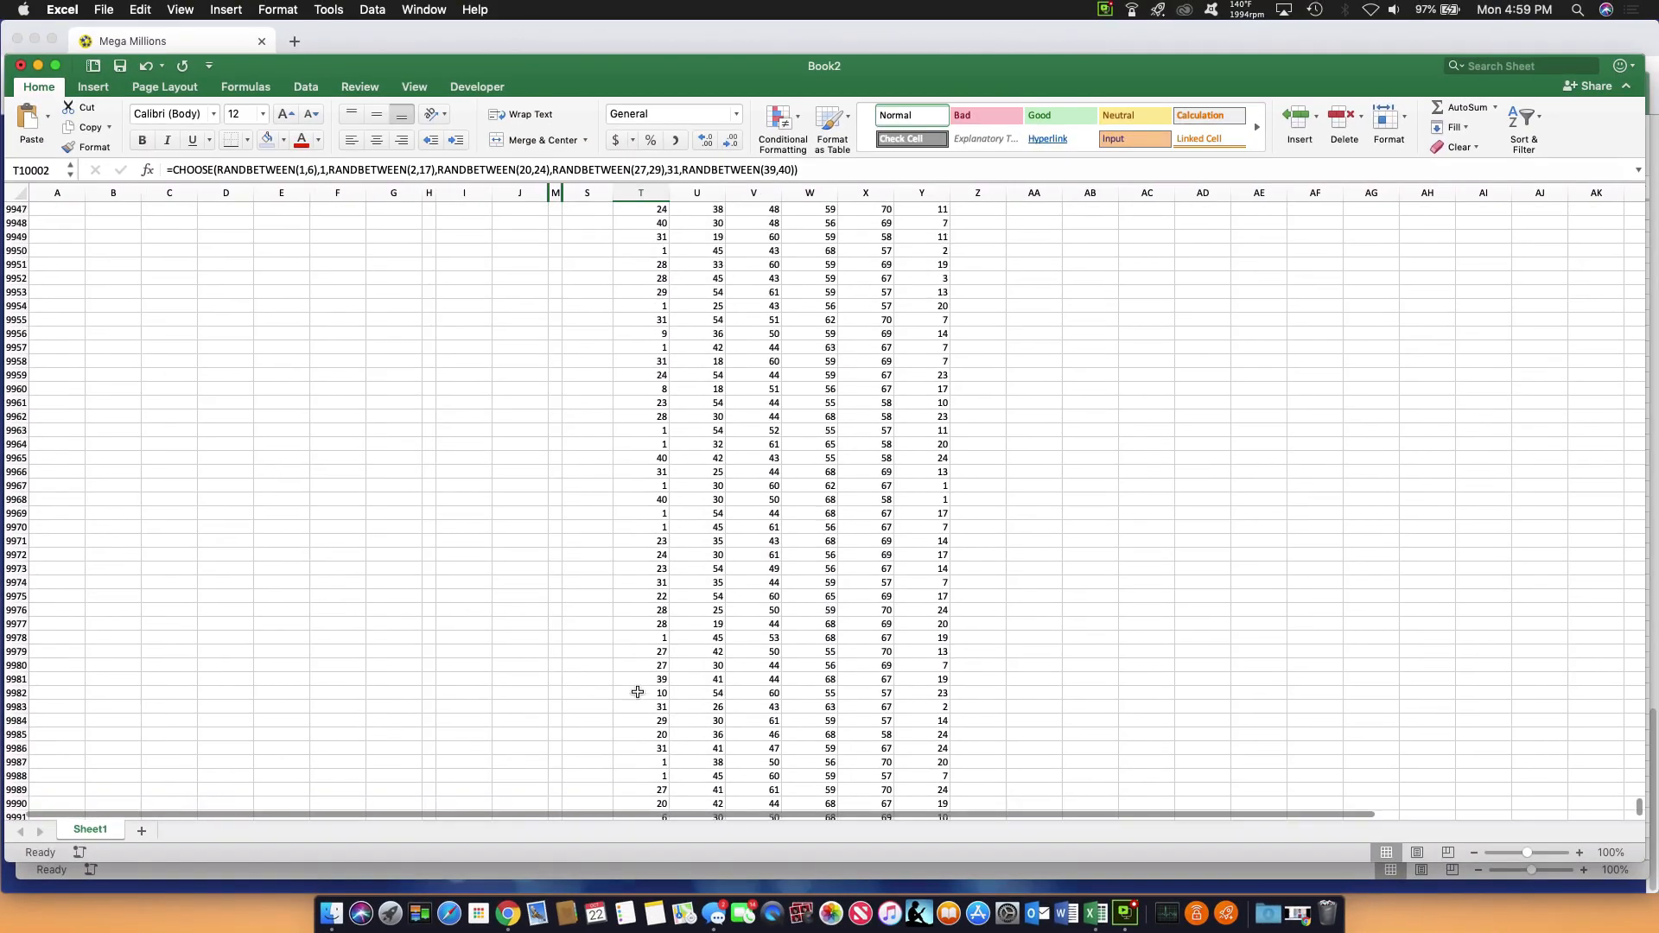
scroll(637, 693, "up", 5)
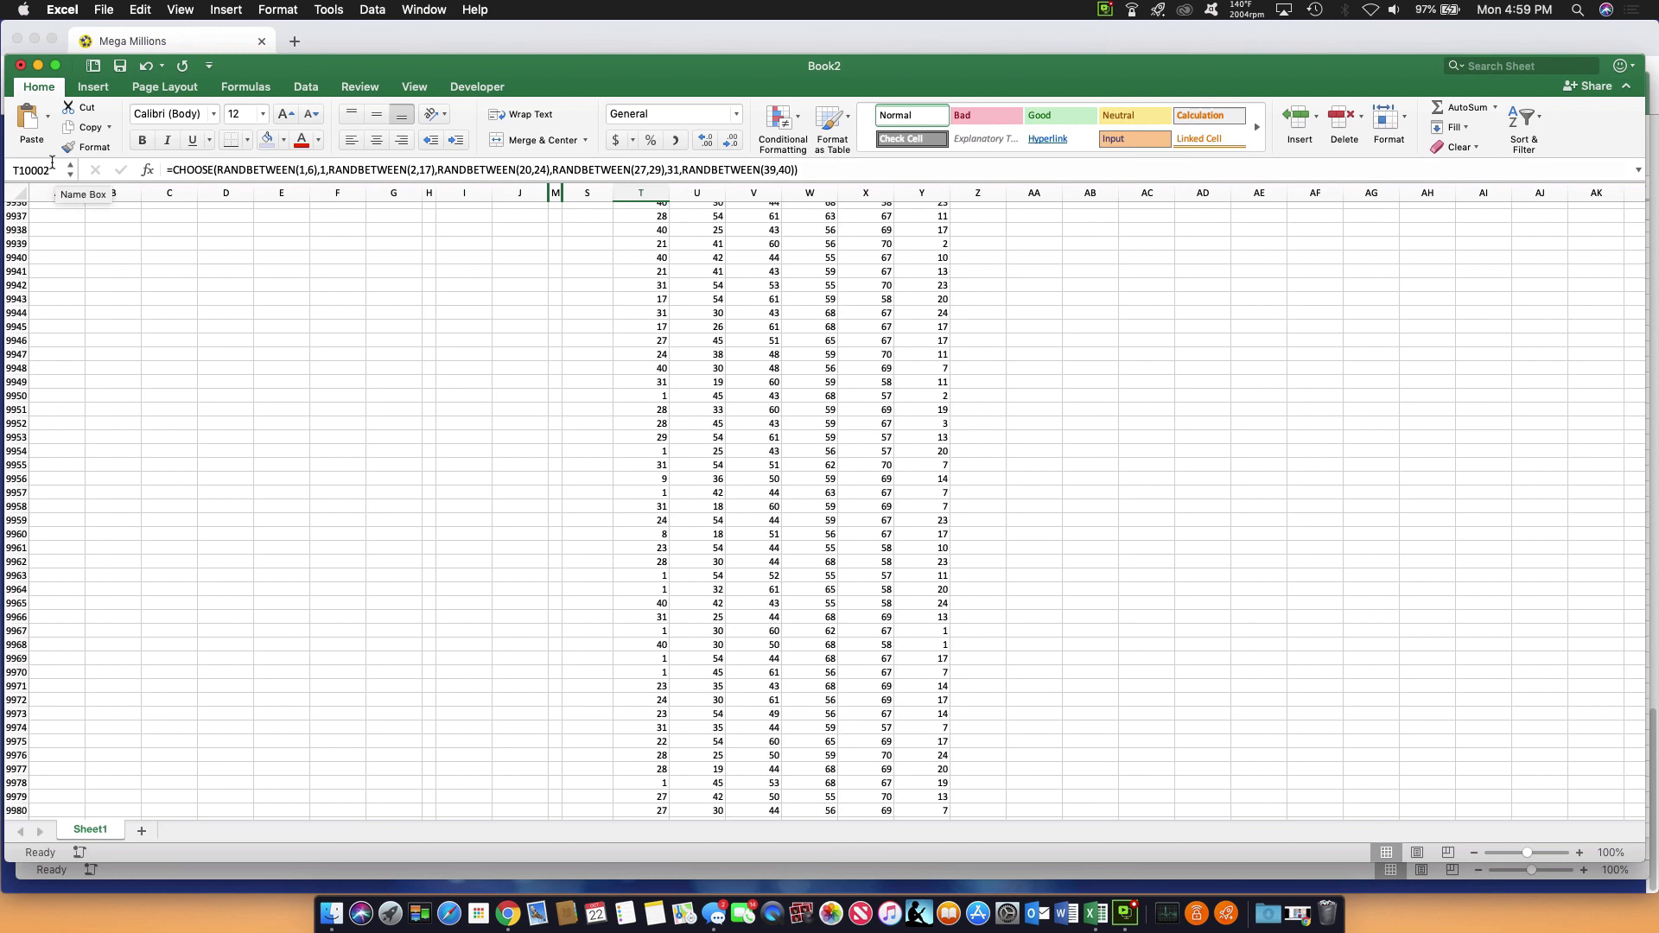
Jump back to cell T1 and select the empty cell AB2 beside the generated picks
left_click(45, 166)
double_click(46, 165)
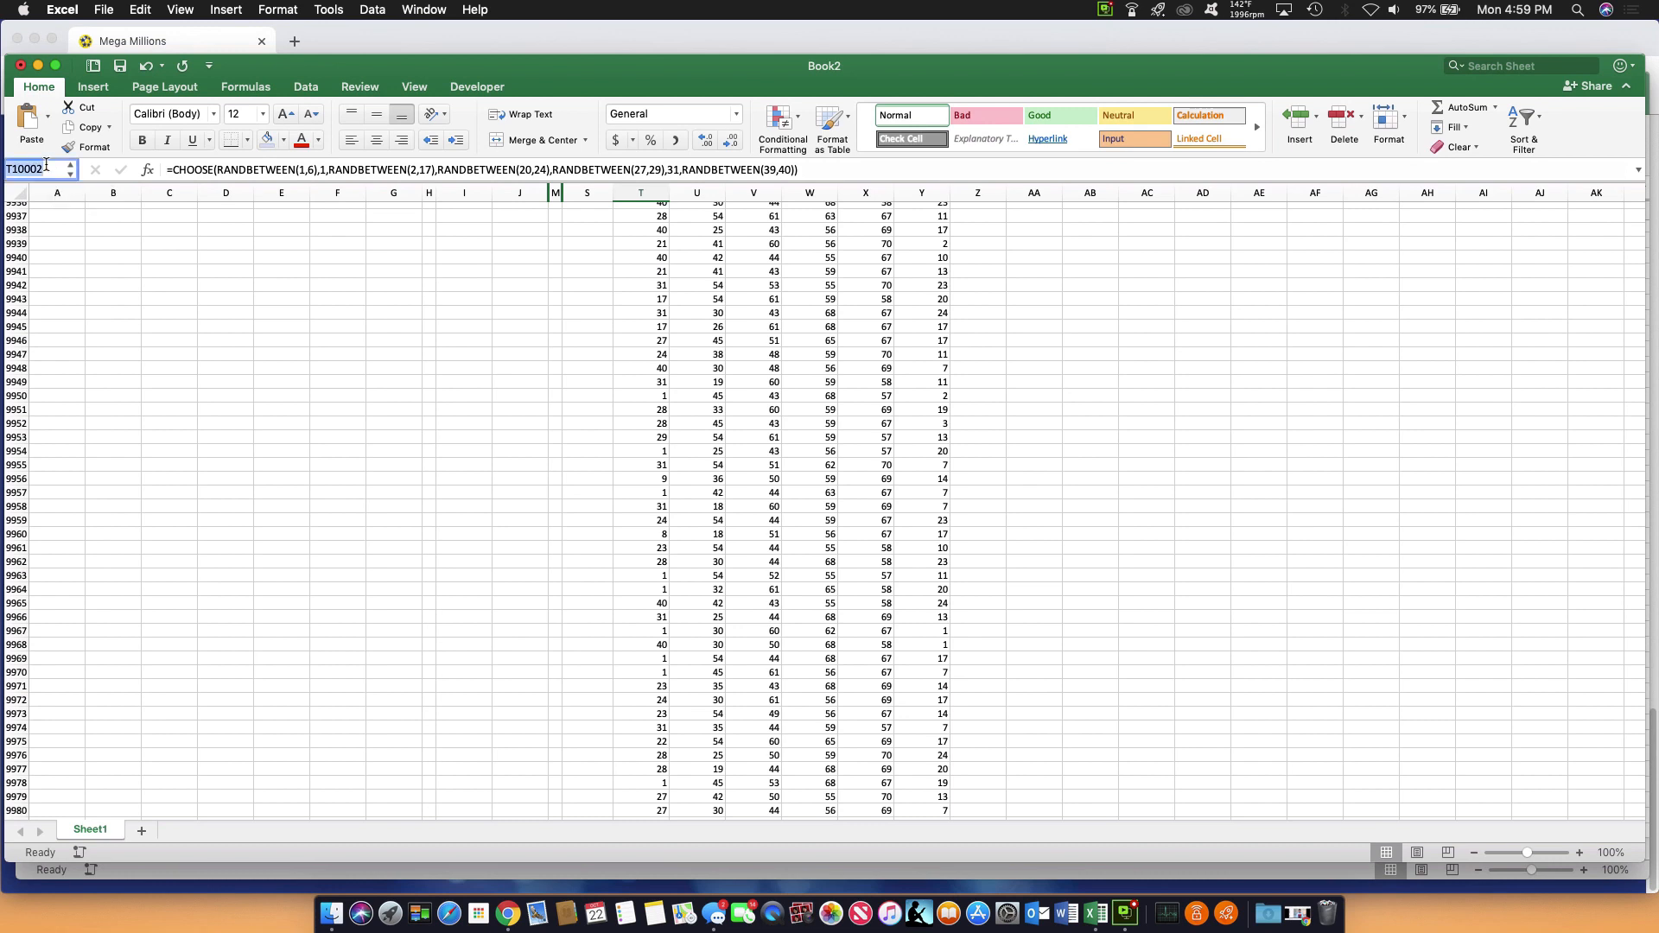
key("Right")
key("BackSpace")
key("BackSpace")
key("BackSpace")
key("BackSpace")
key("Return")
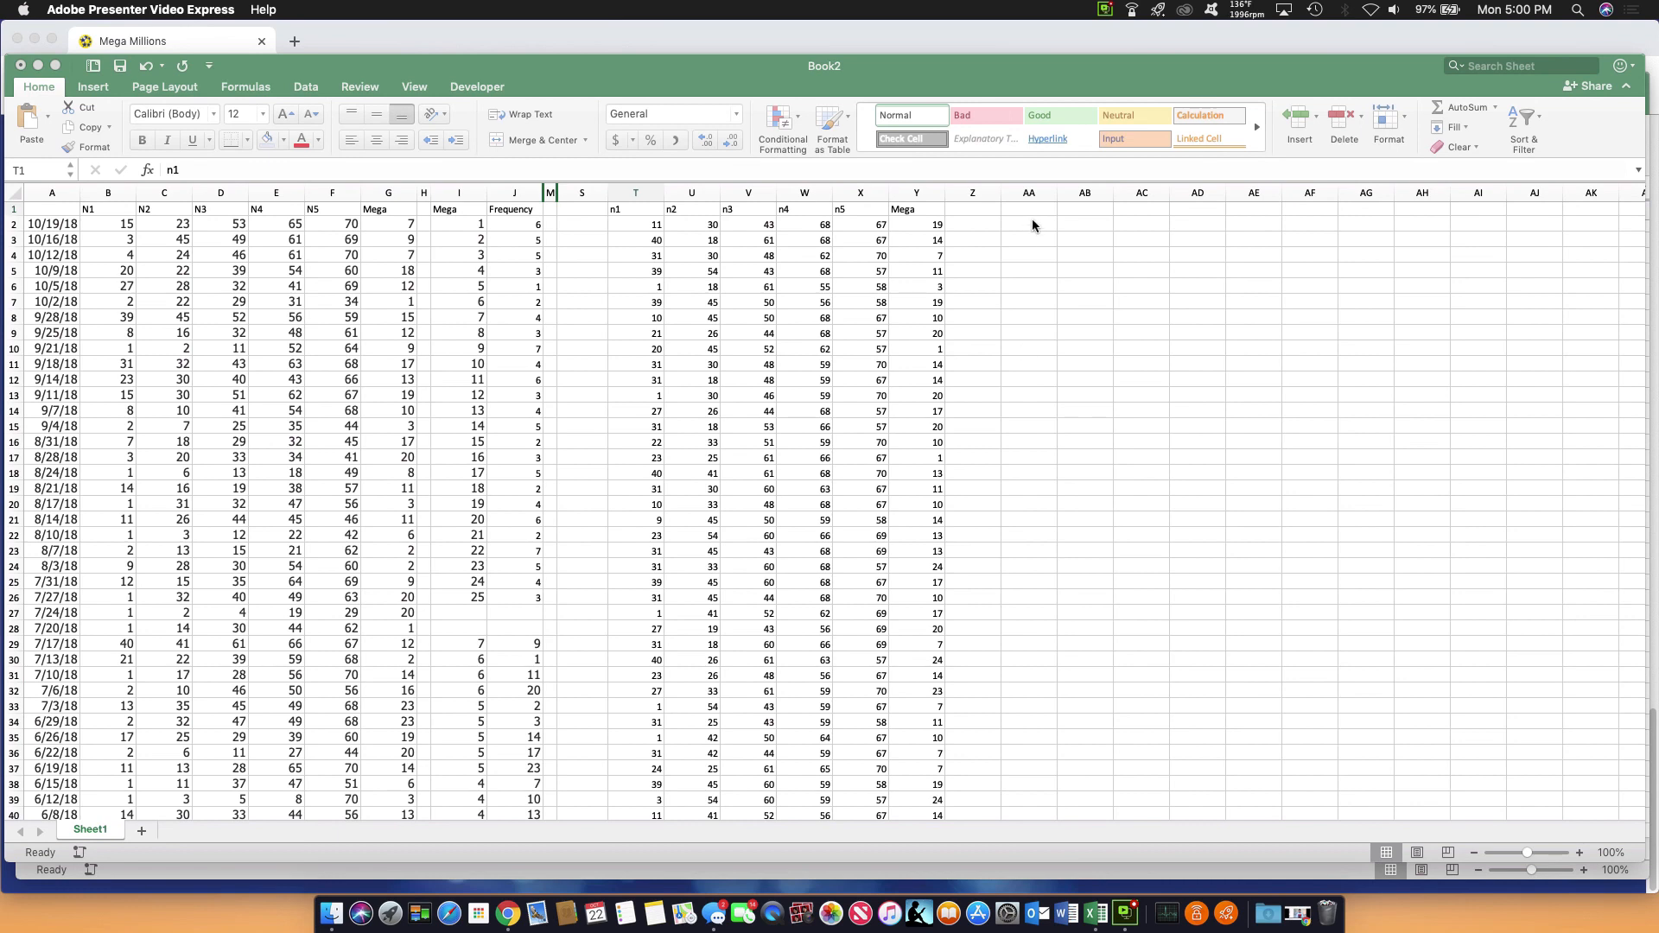
left_click(1080, 227)
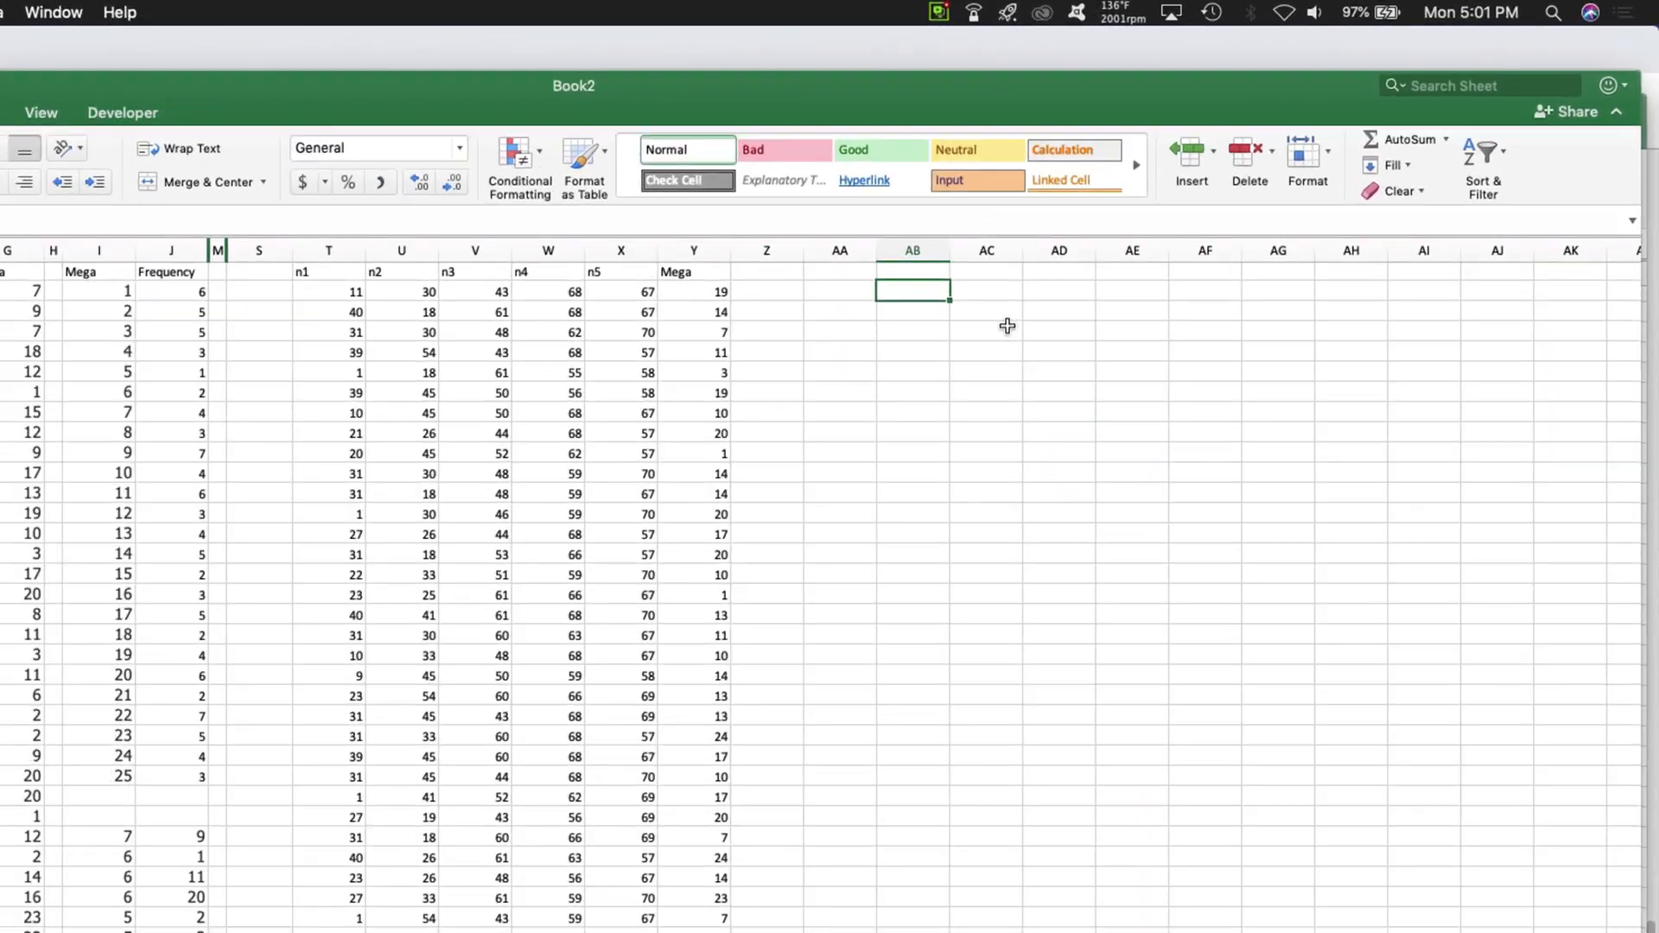
Enter the formula =RANDBETWEEN(2,10002) in cell AB2 to generate a random row number
type("=")
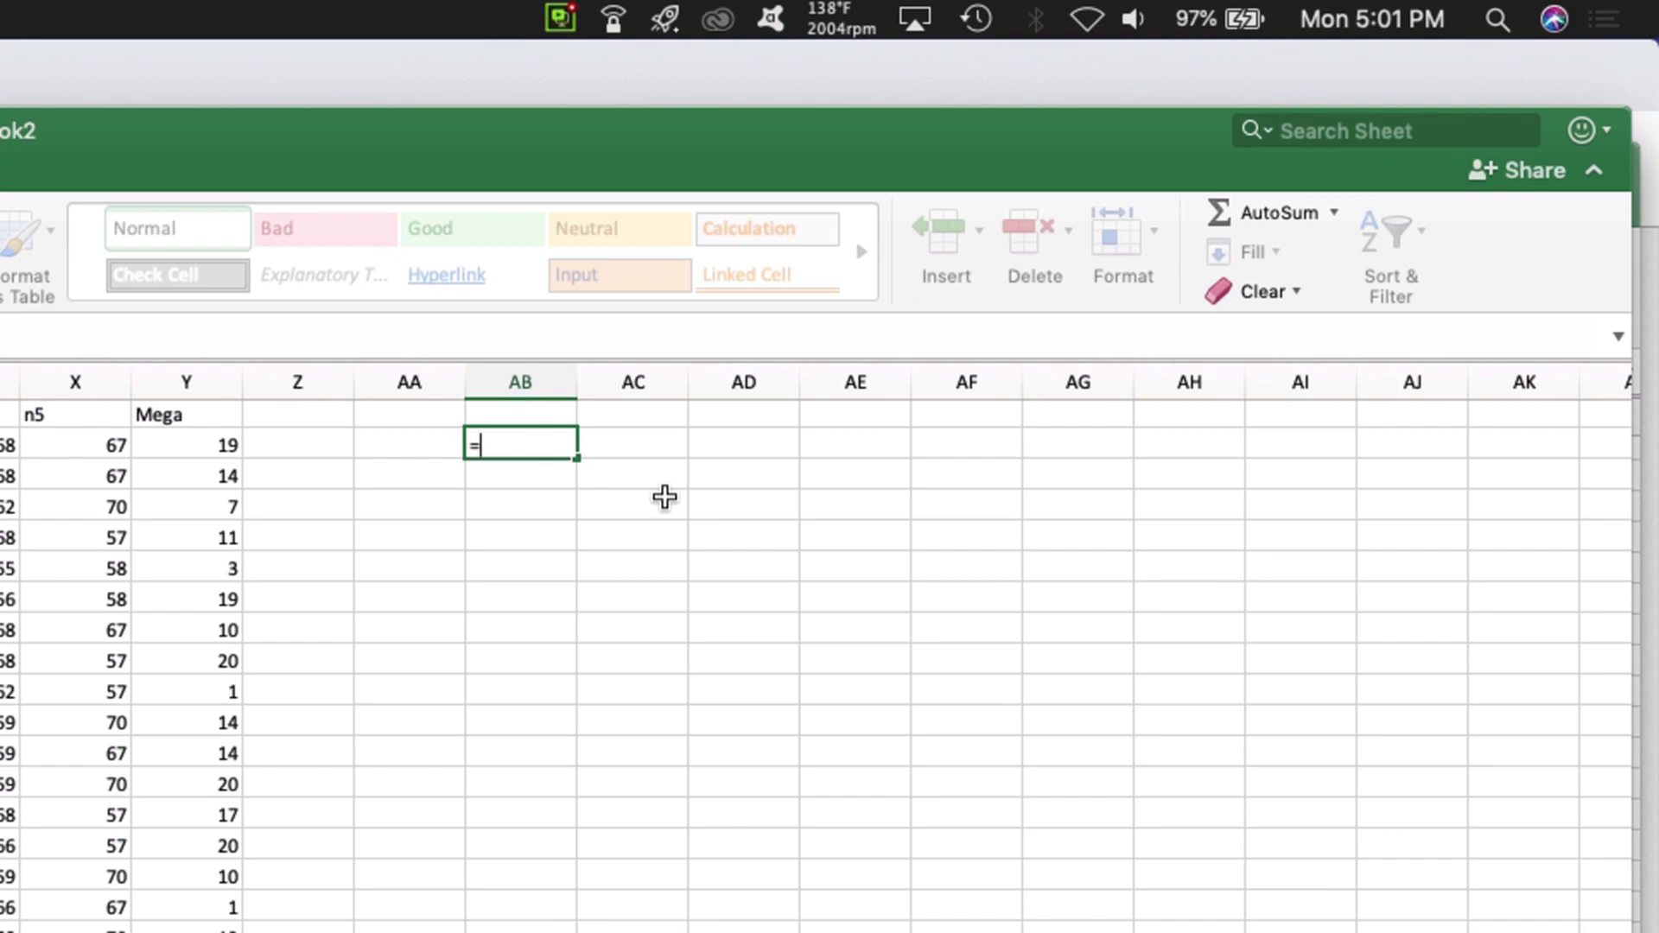
type("randb")
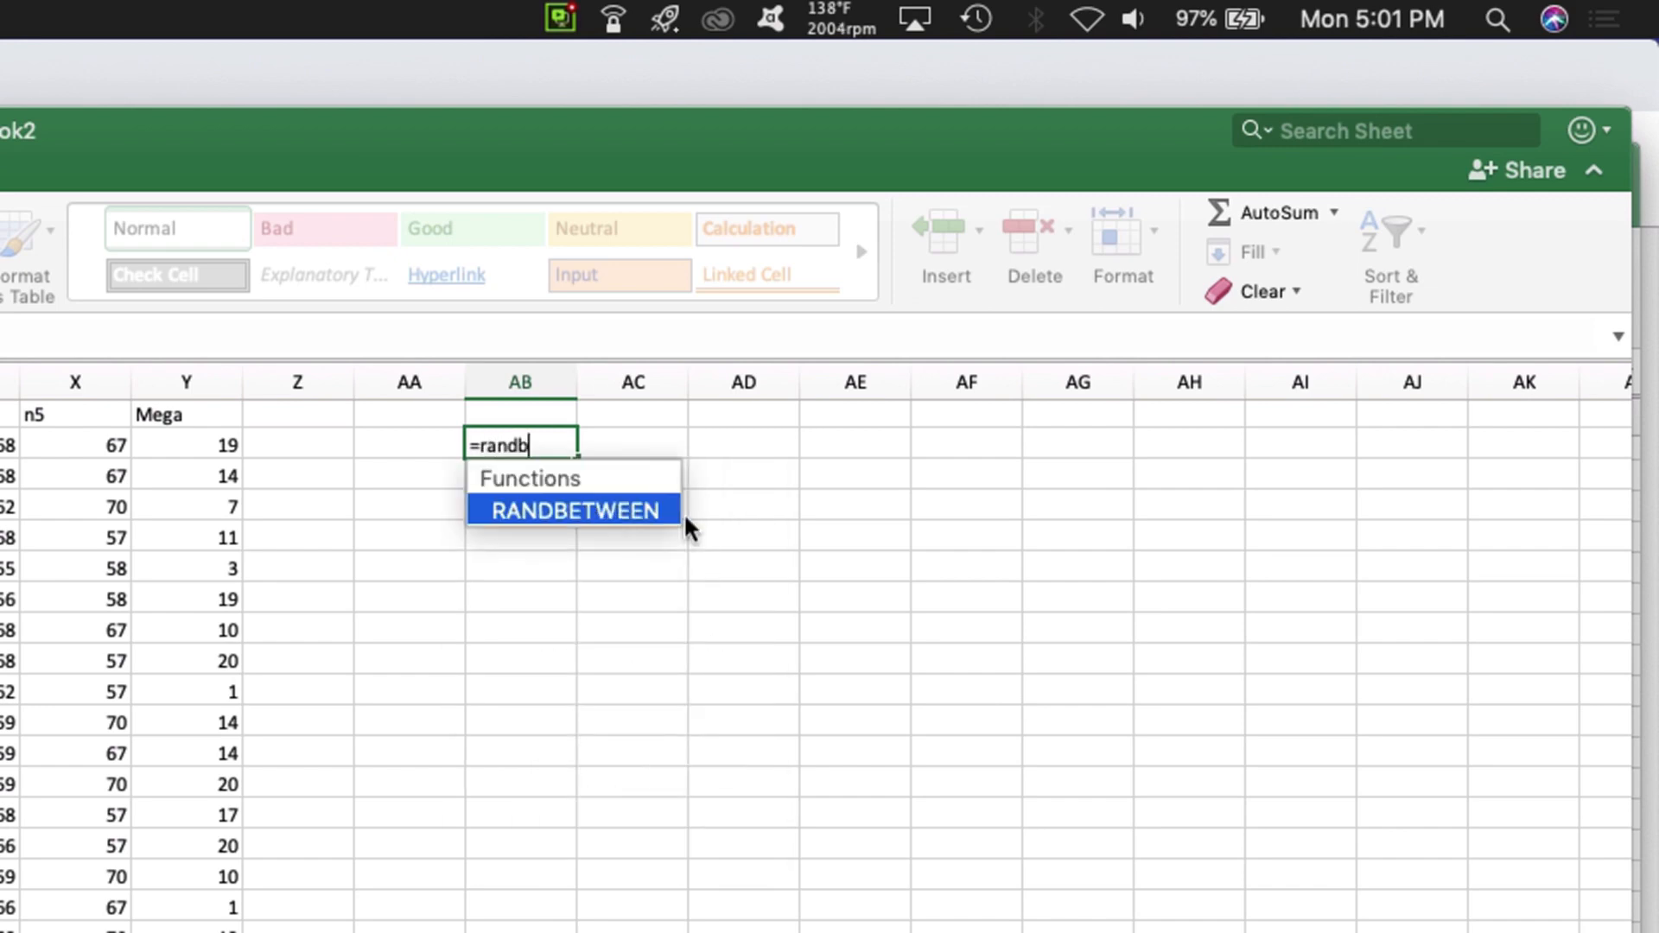
type("etween(2,")
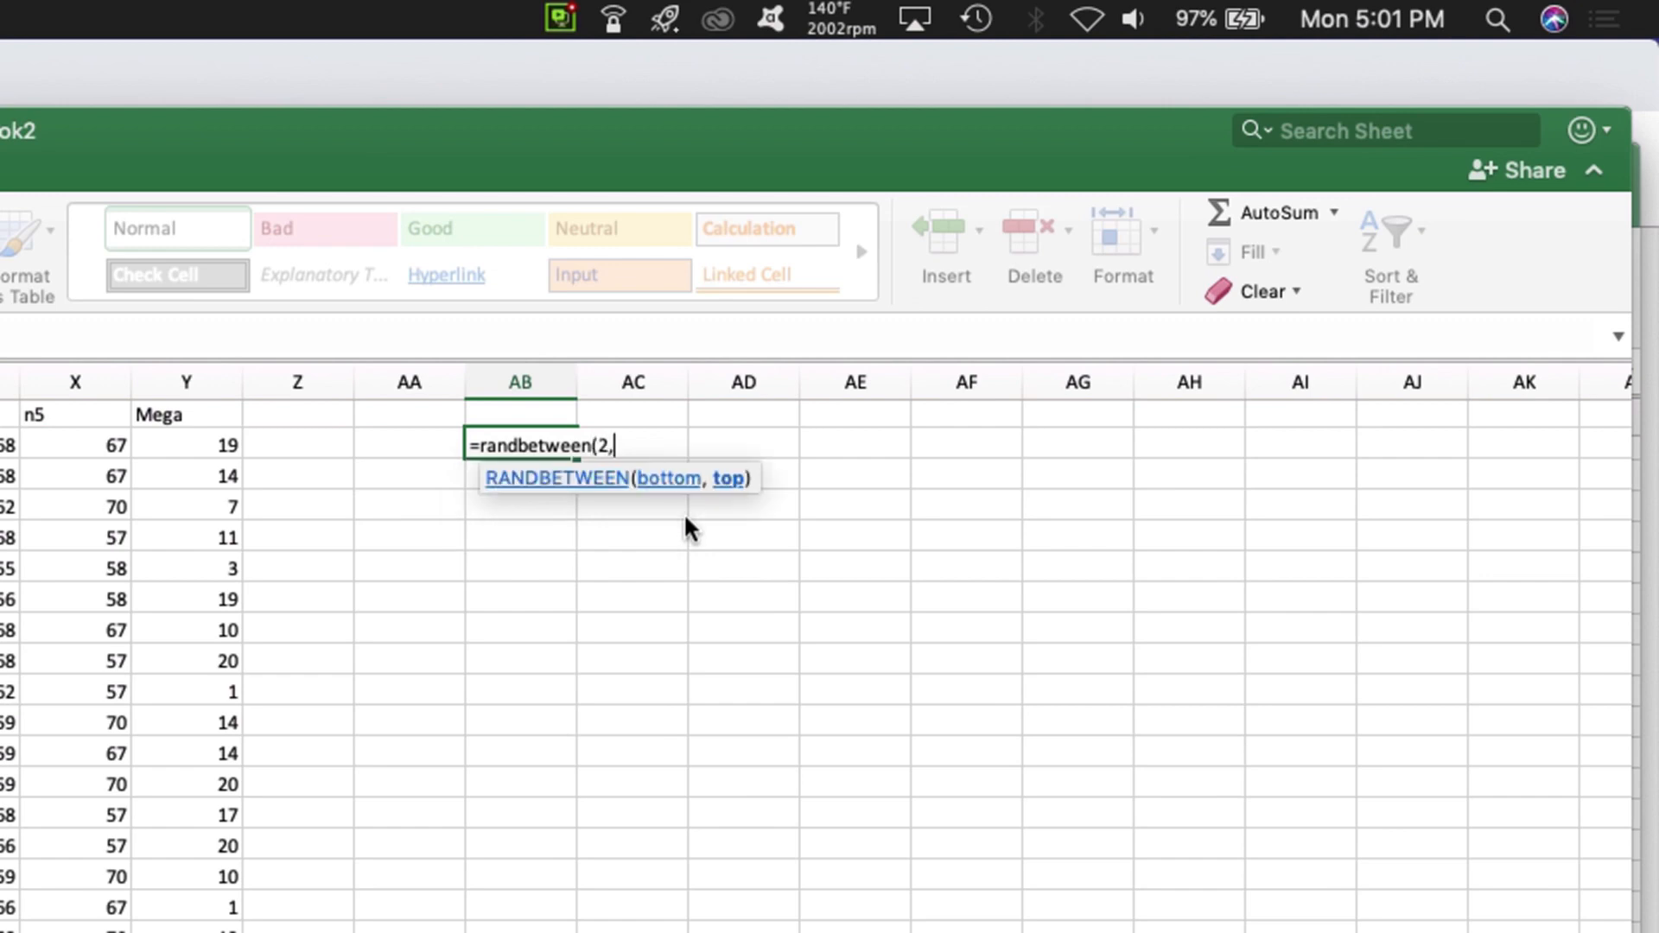
type("10002)")
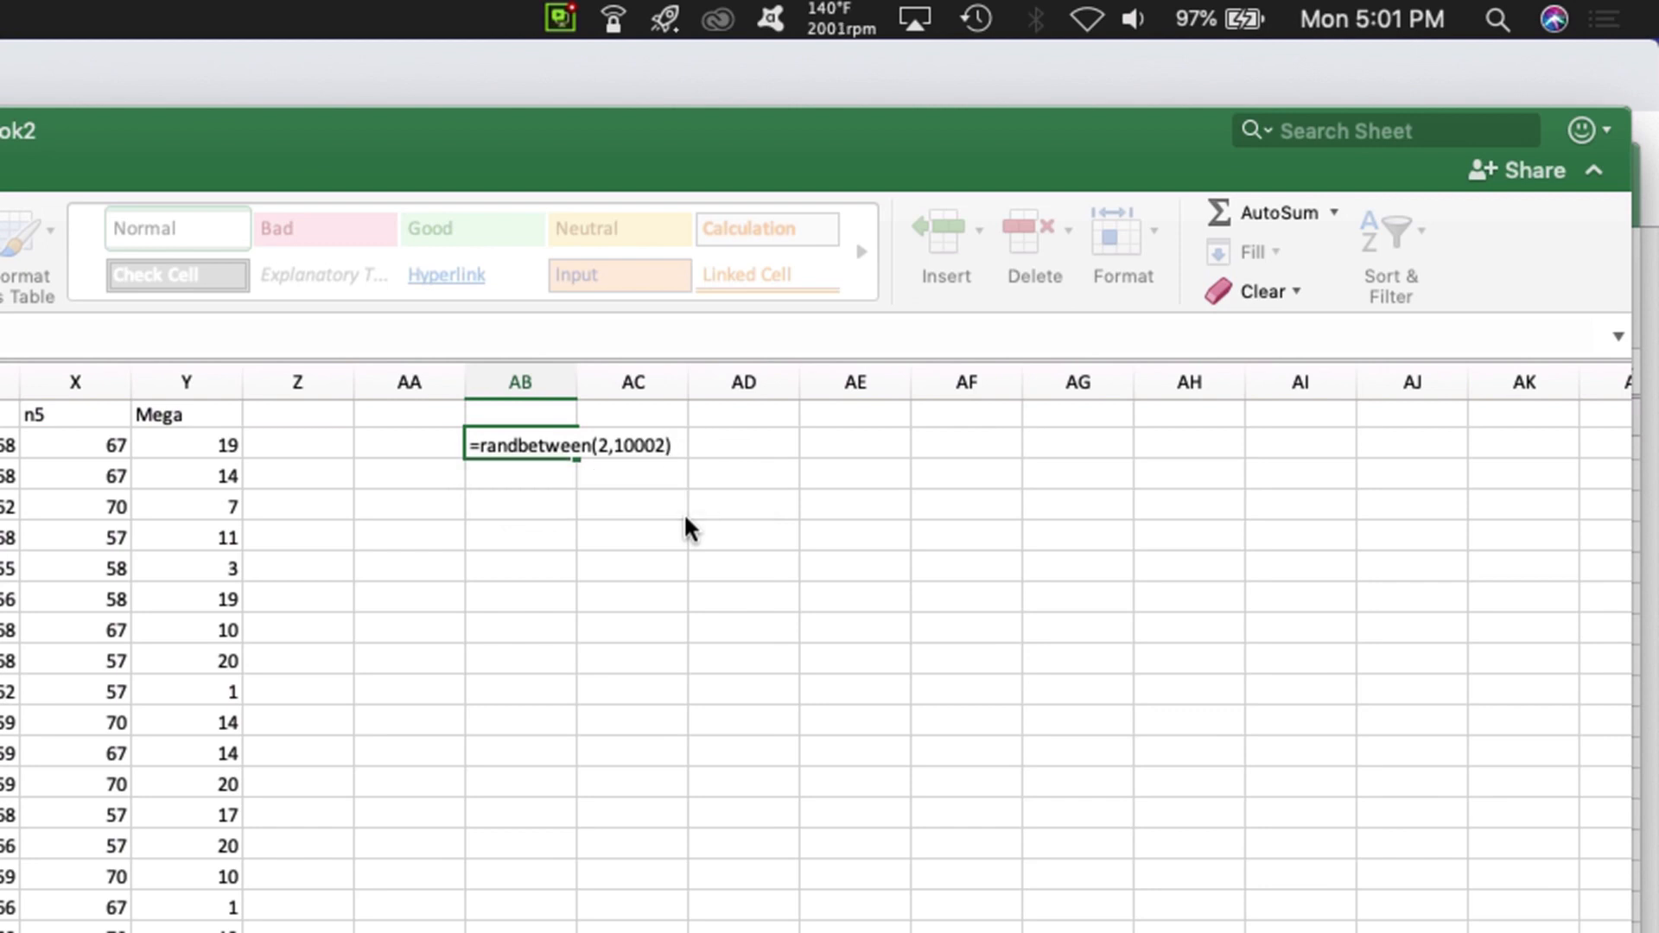
key("Return")
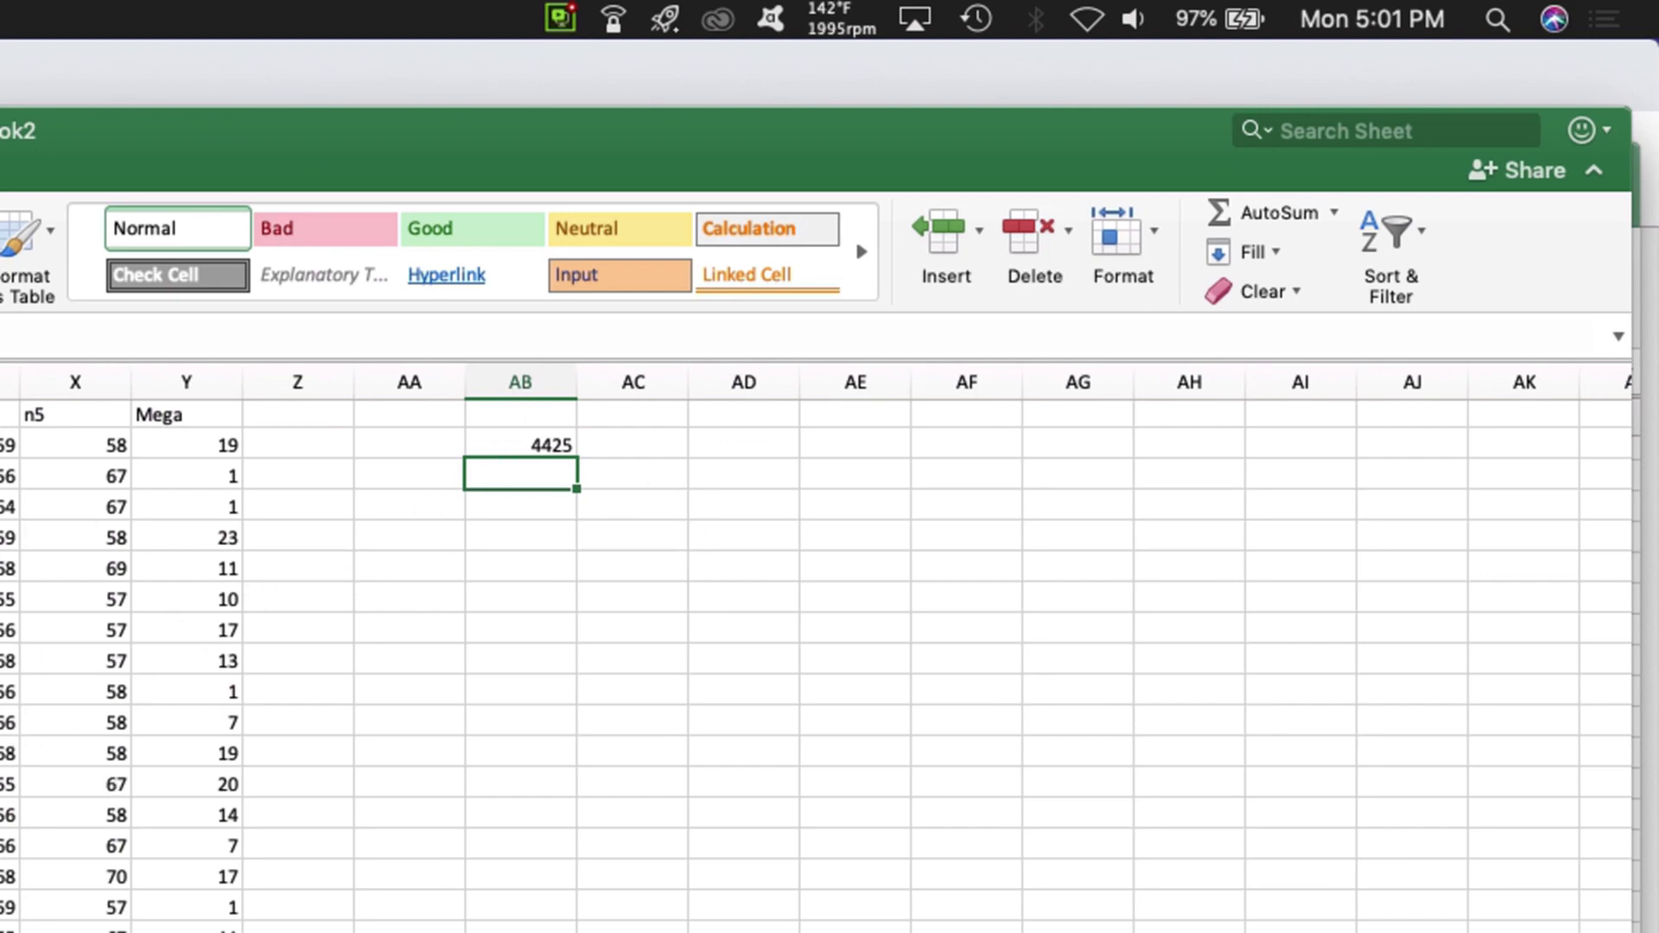
Fill the RANDBETWEEN formula from AB2 down to AB41 to make 40 random row numbers
key("Up")
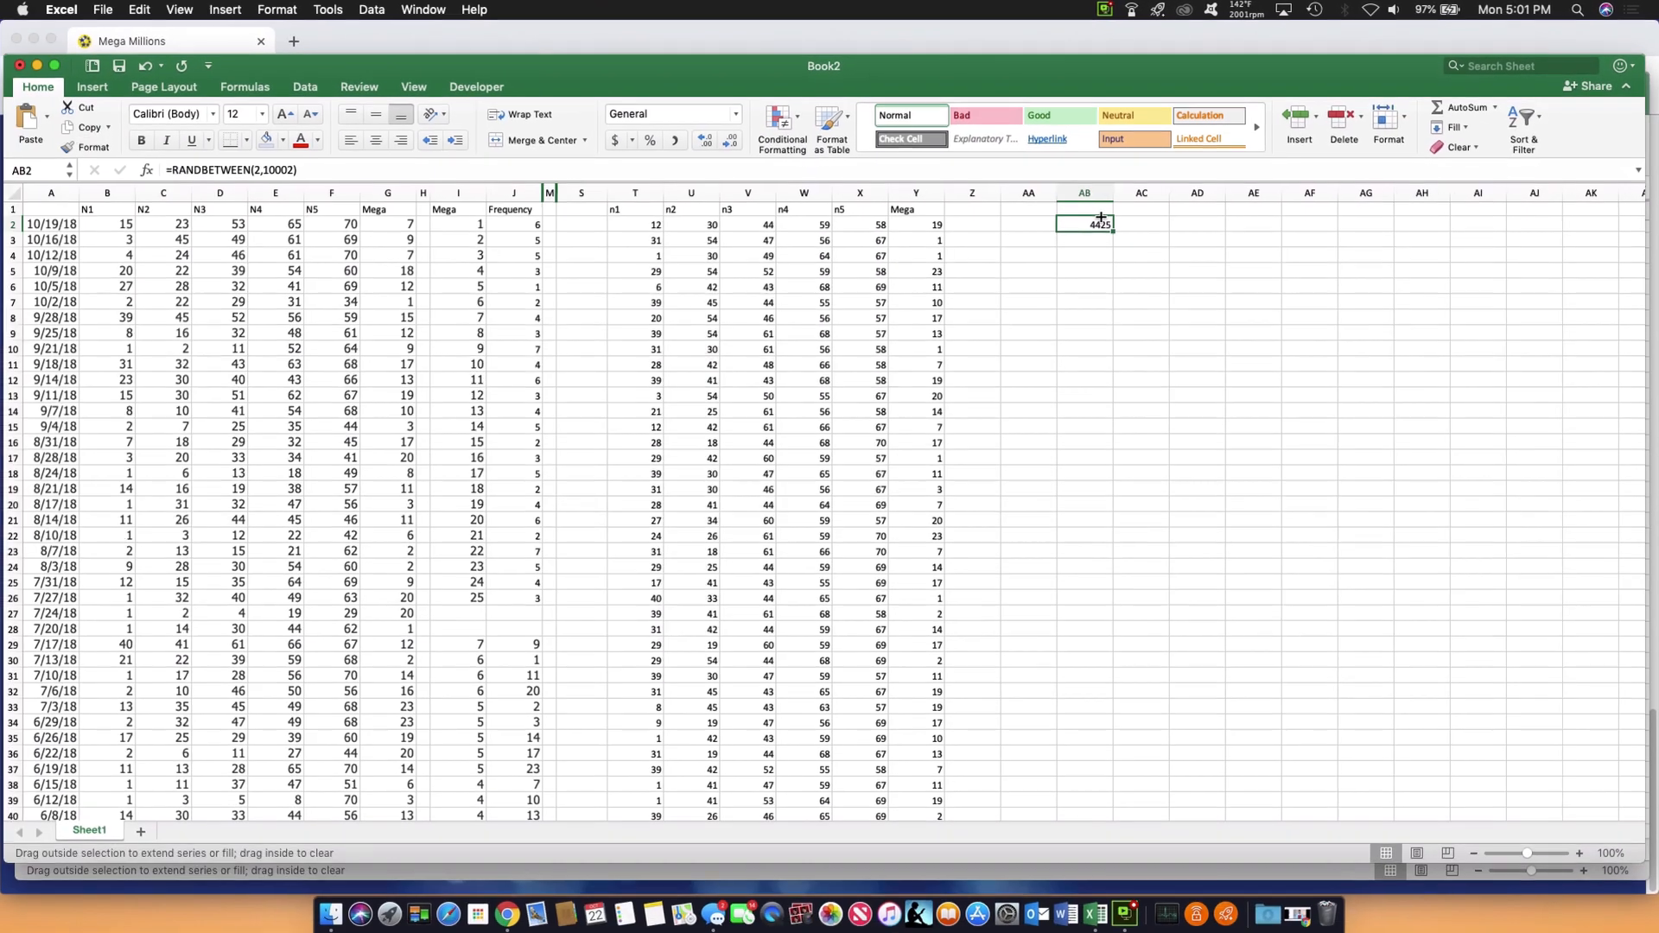
left_click_drag(1102, 218, 1097, 755)
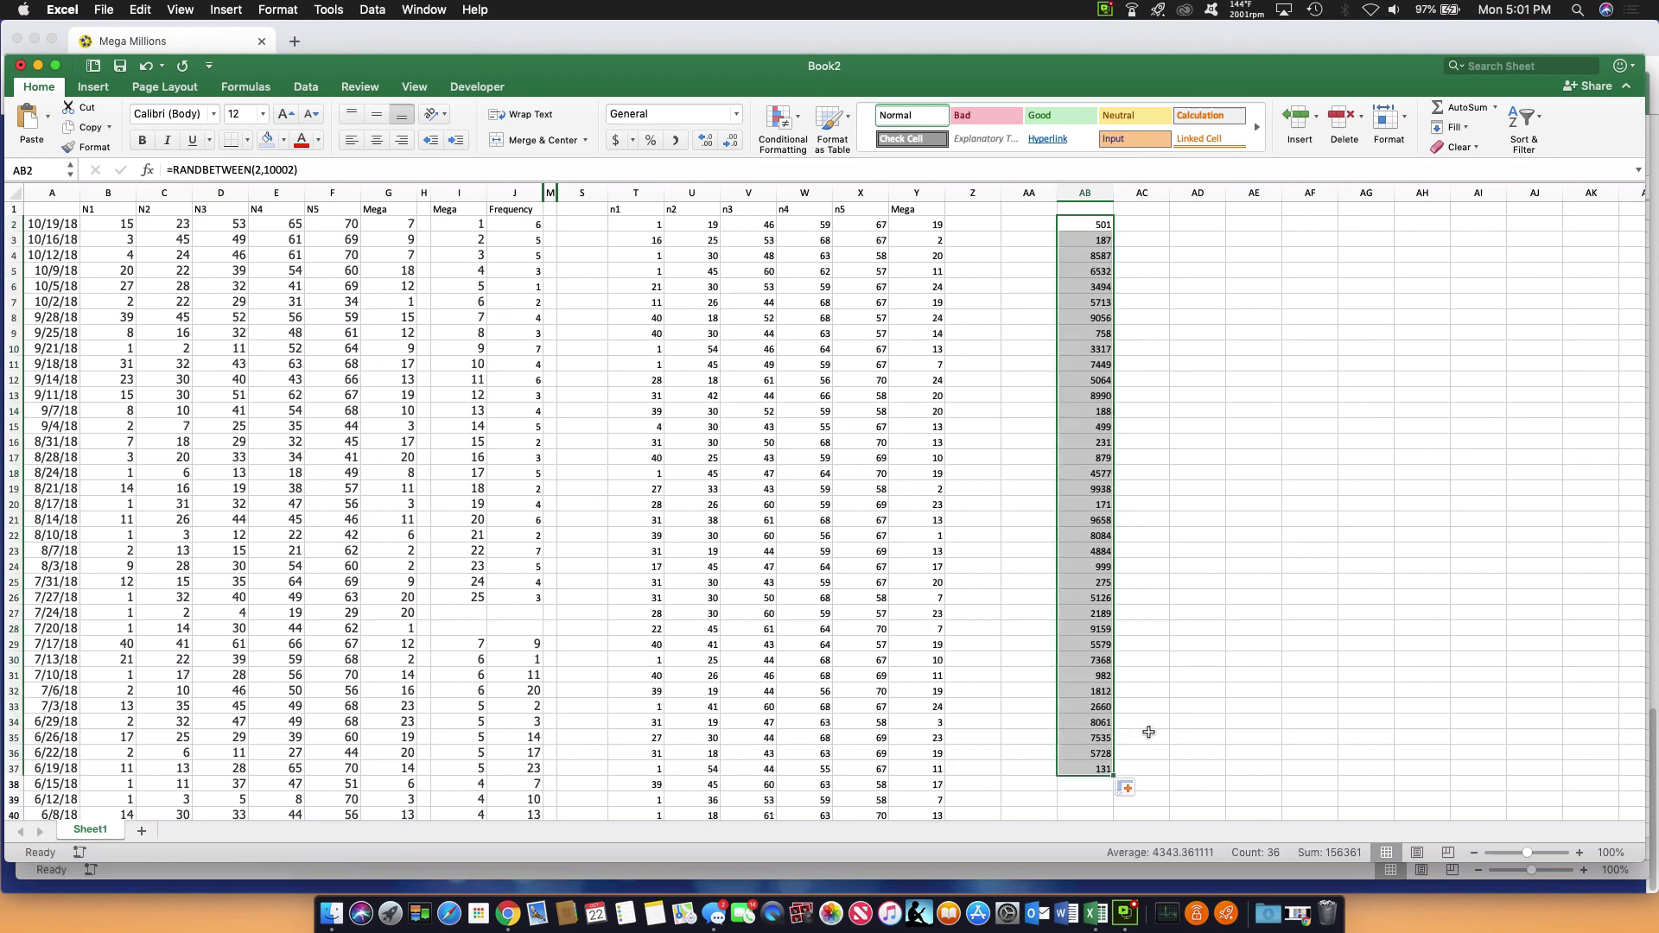
scroll(1148, 731, "down", 4)
scroll(1149, 731, "down", 2)
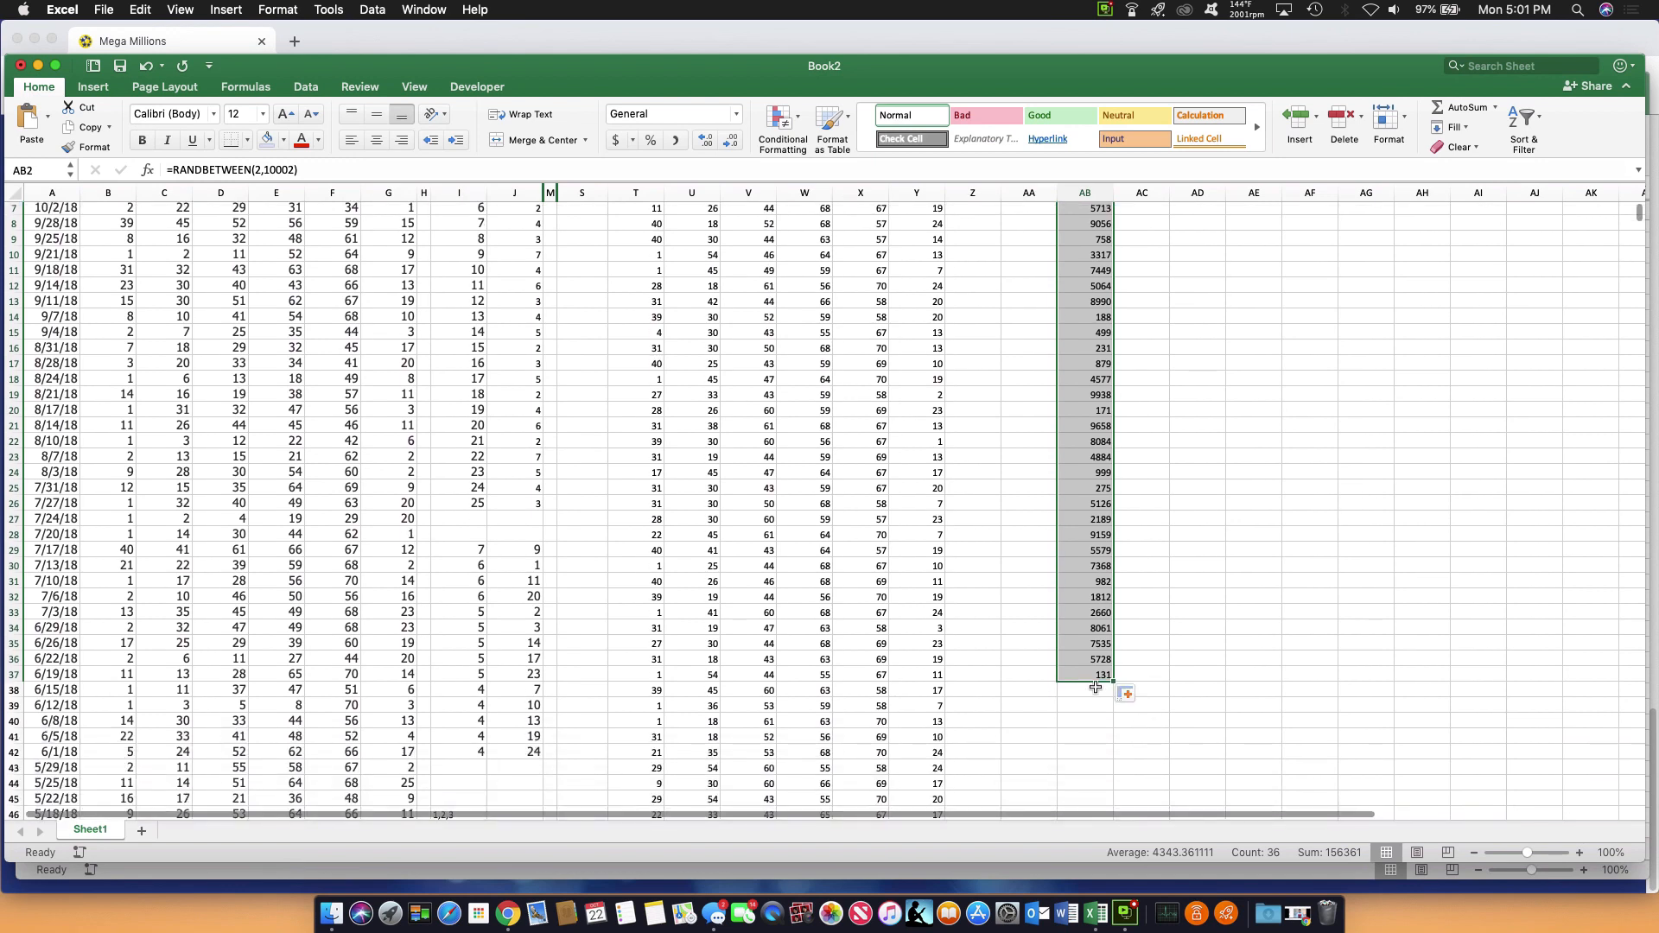
left_click_drag(1099, 677, 1098, 731)
scroll(1314, 659, "up", 3)
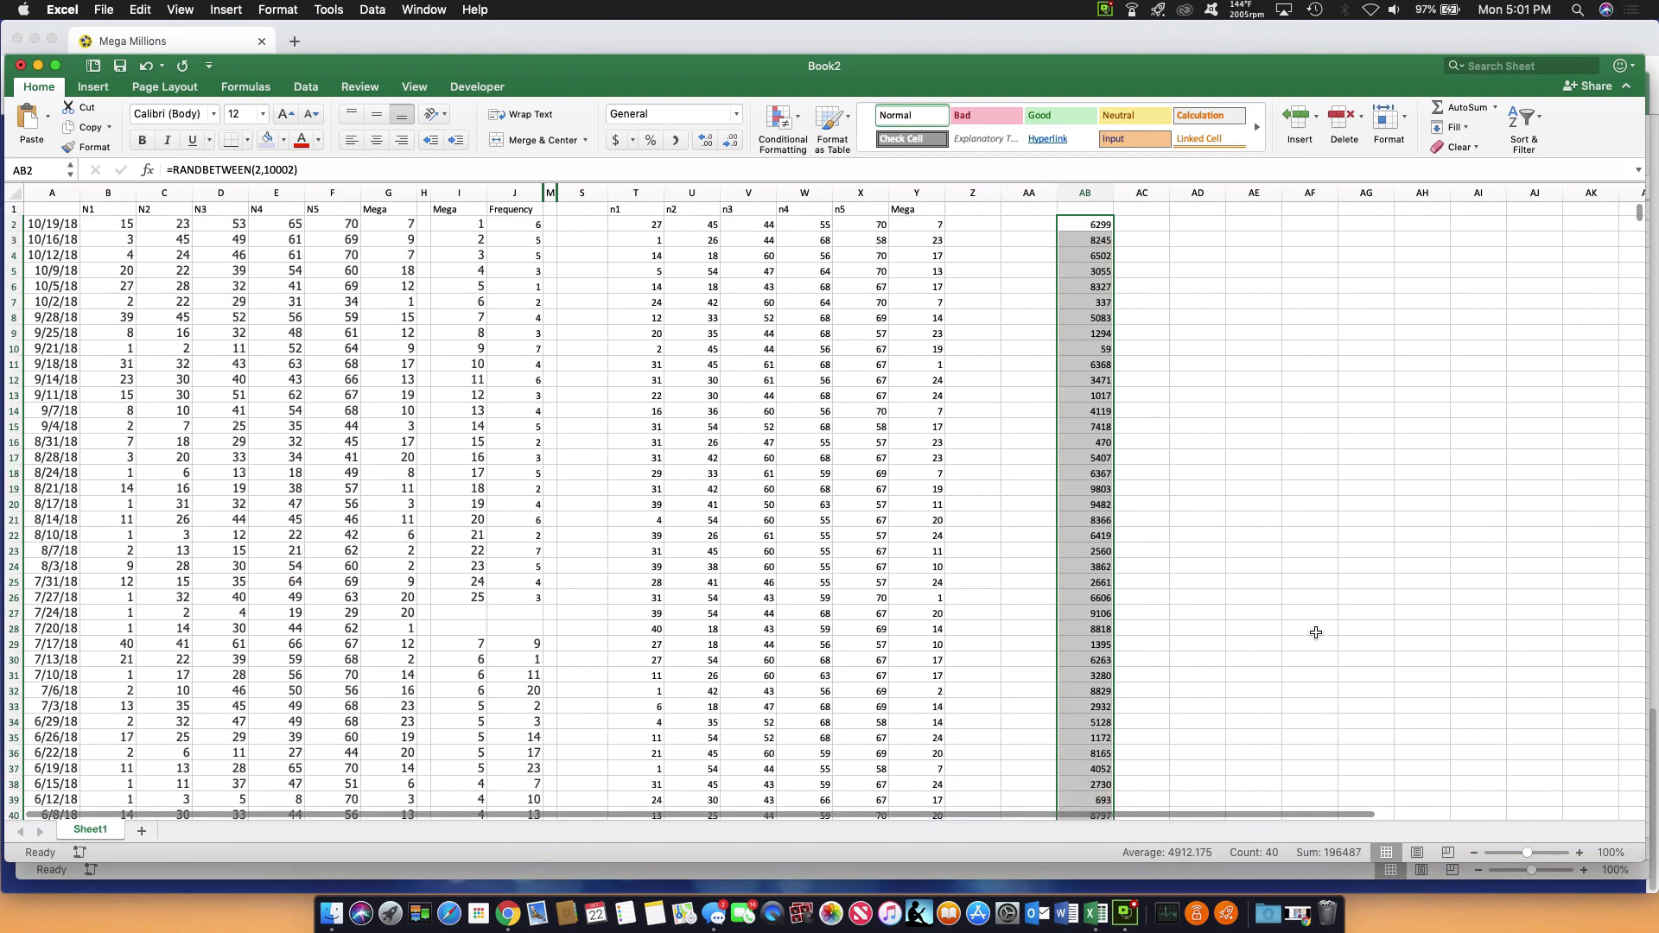
Copy the headings n1 to Mega from T1:Y1 into the cells starting at AC1
left_click(639, 207)
left_click_drag(640, 197, 886, 193)
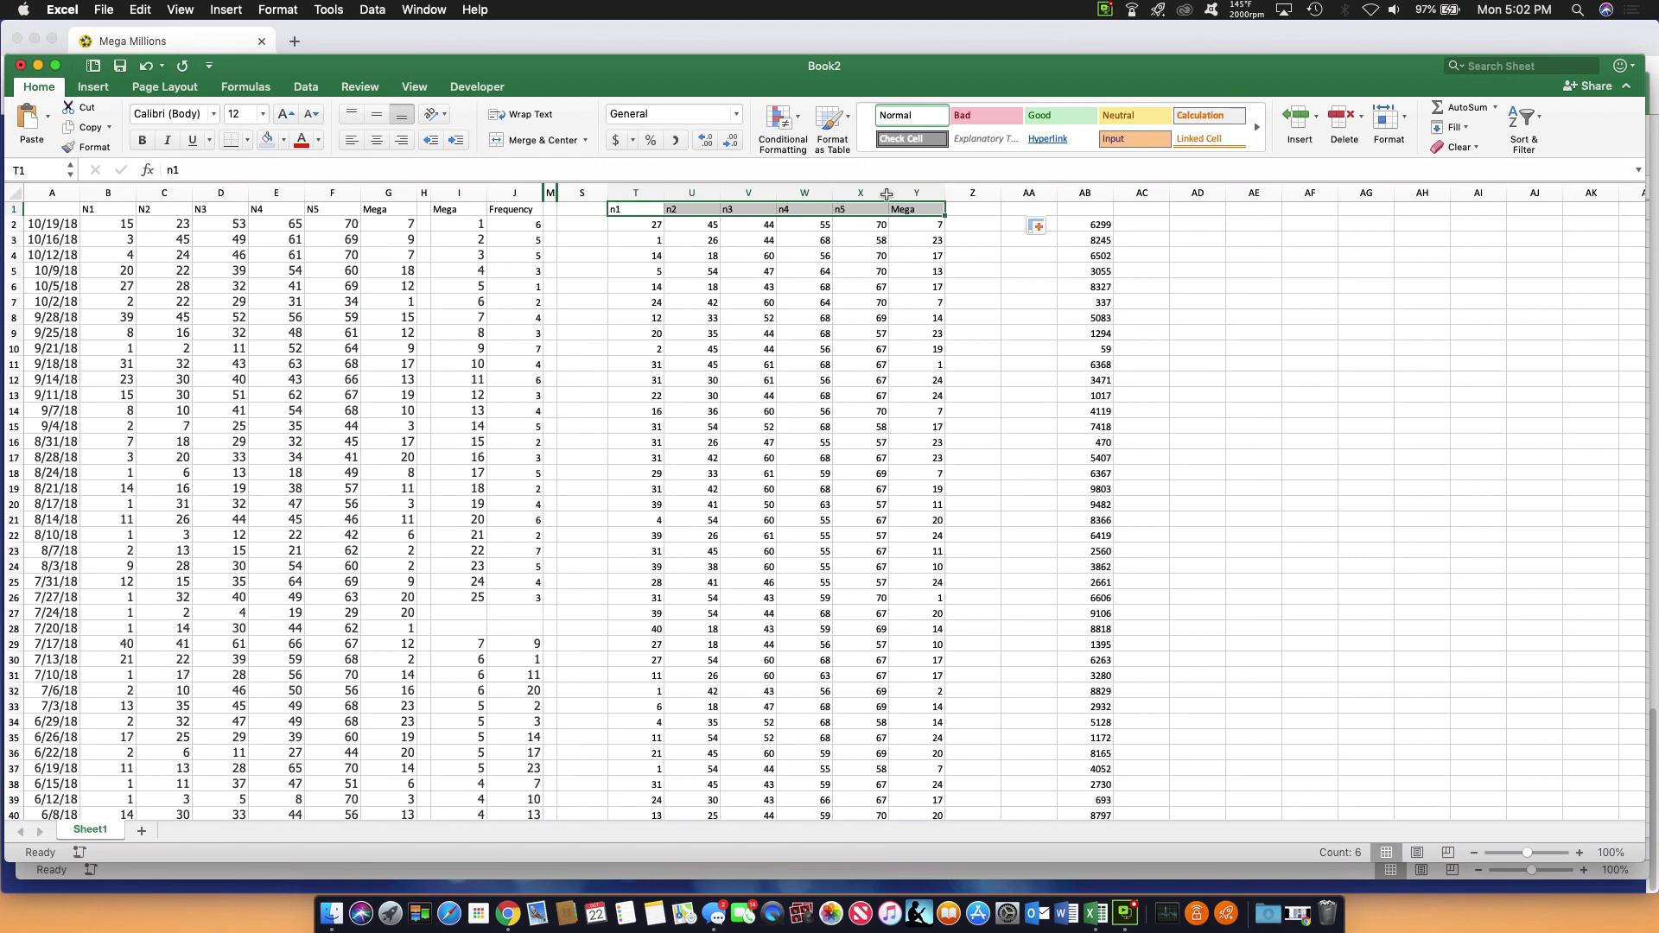
key("super+c")
left_click(1128, 201)
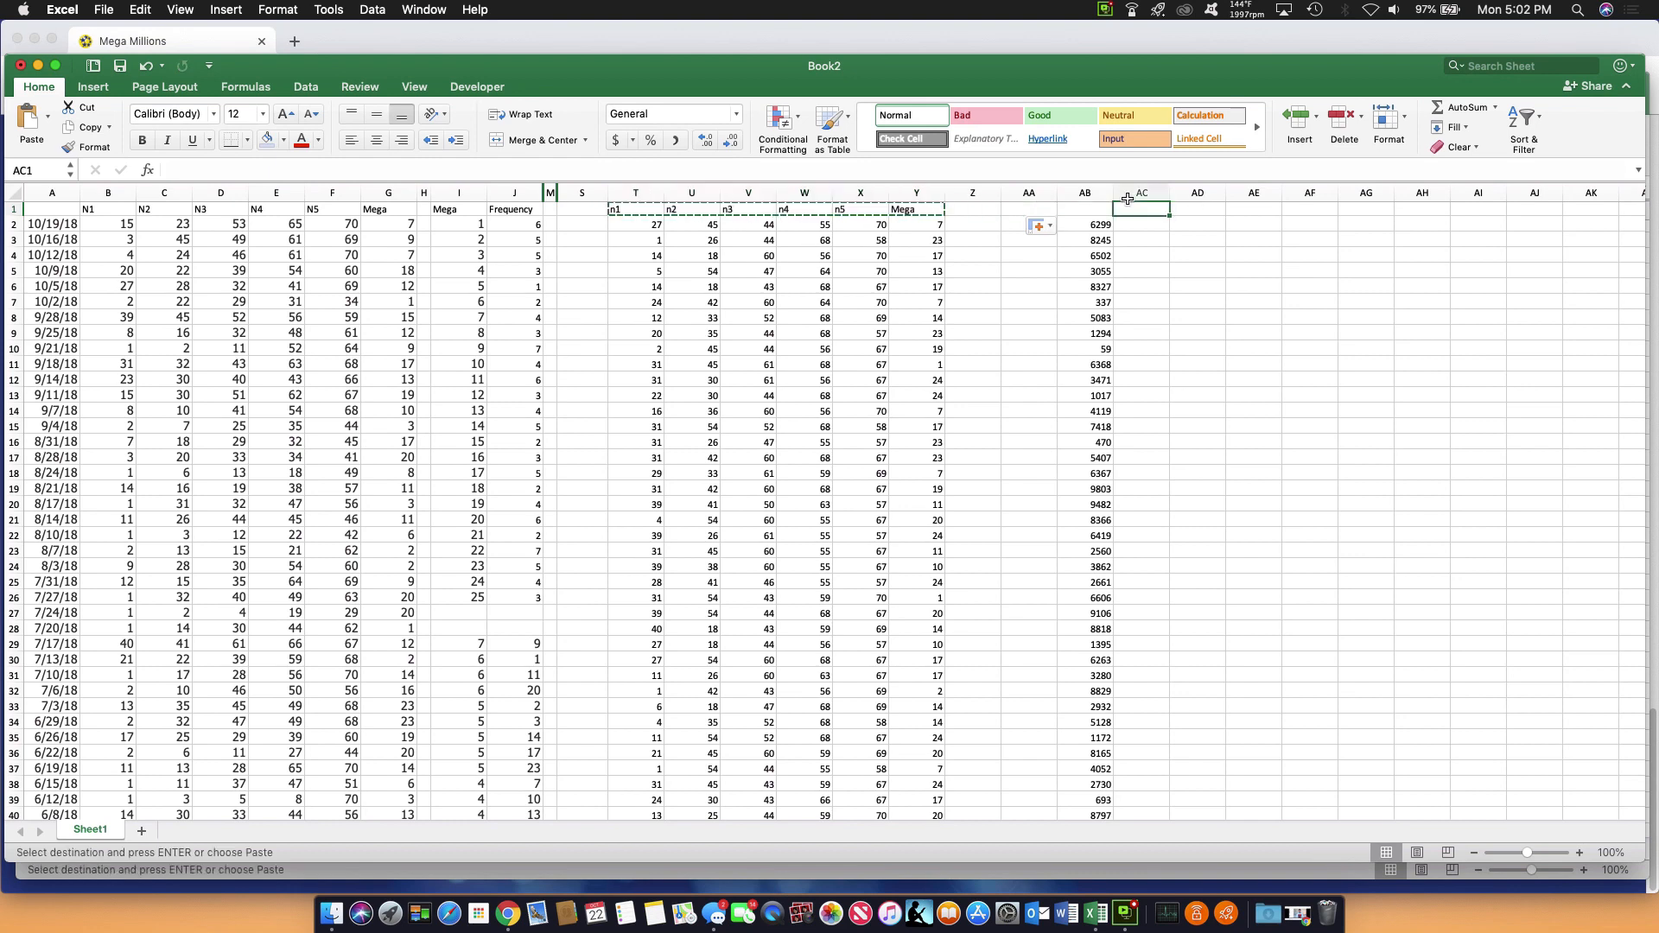
key("super+v")
key("Escape")
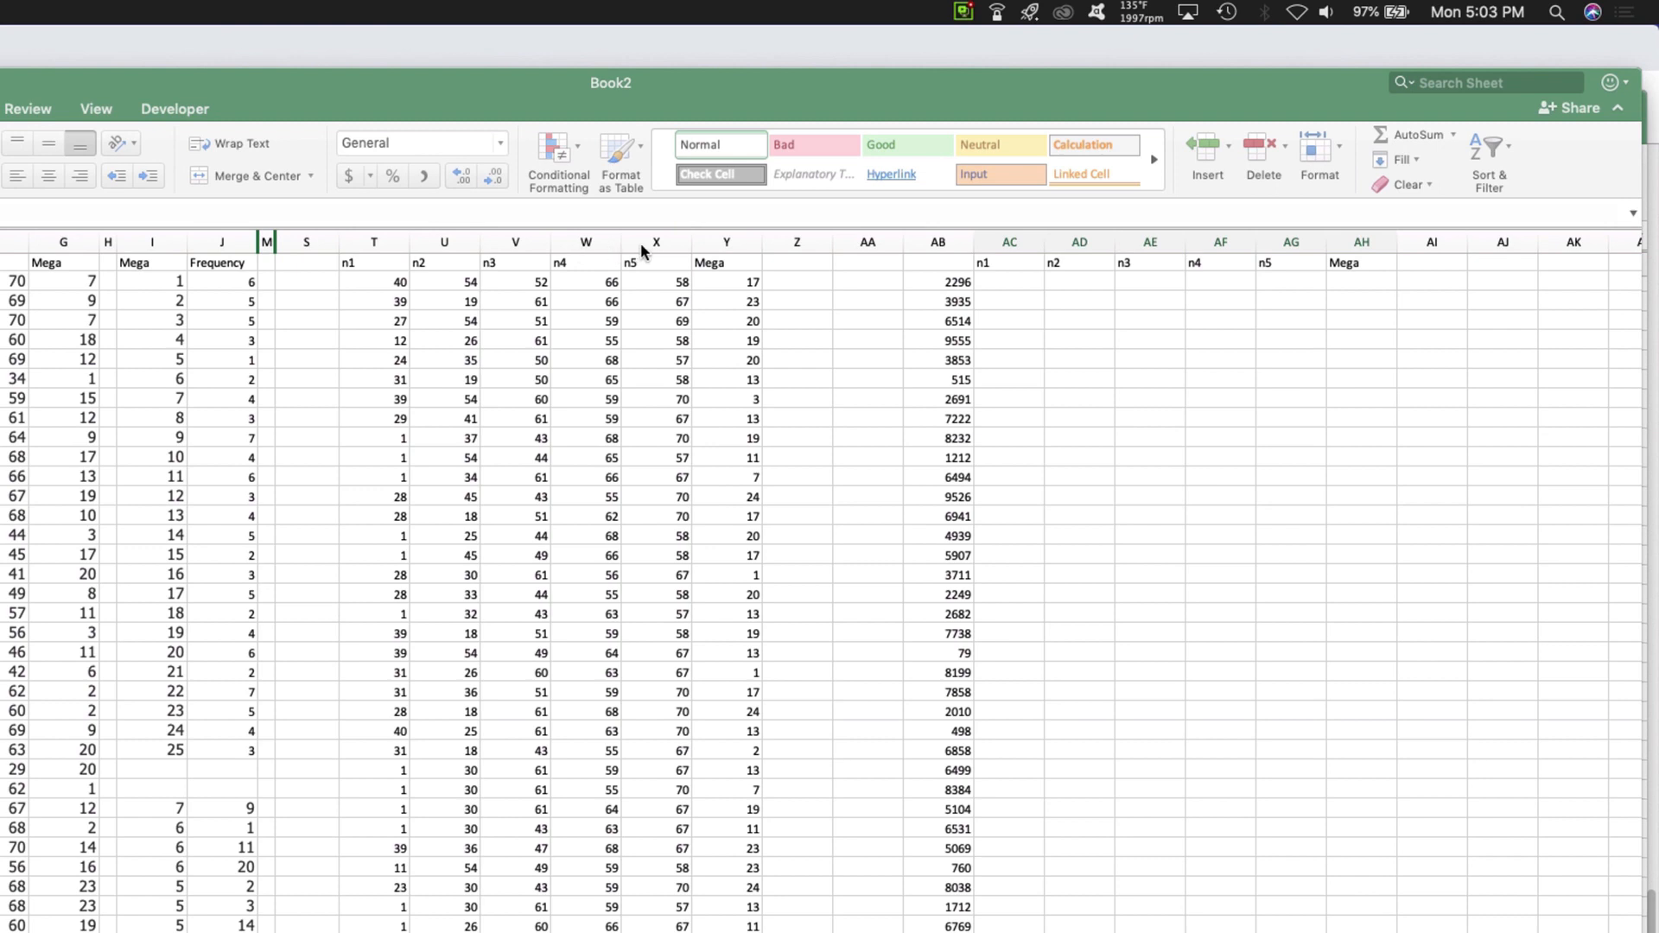
Select the copied headings AC1:AH1 and go through the empty cells beneath them from AC2 to AH2
left_click(994, 268)
key("super+shift+Right")
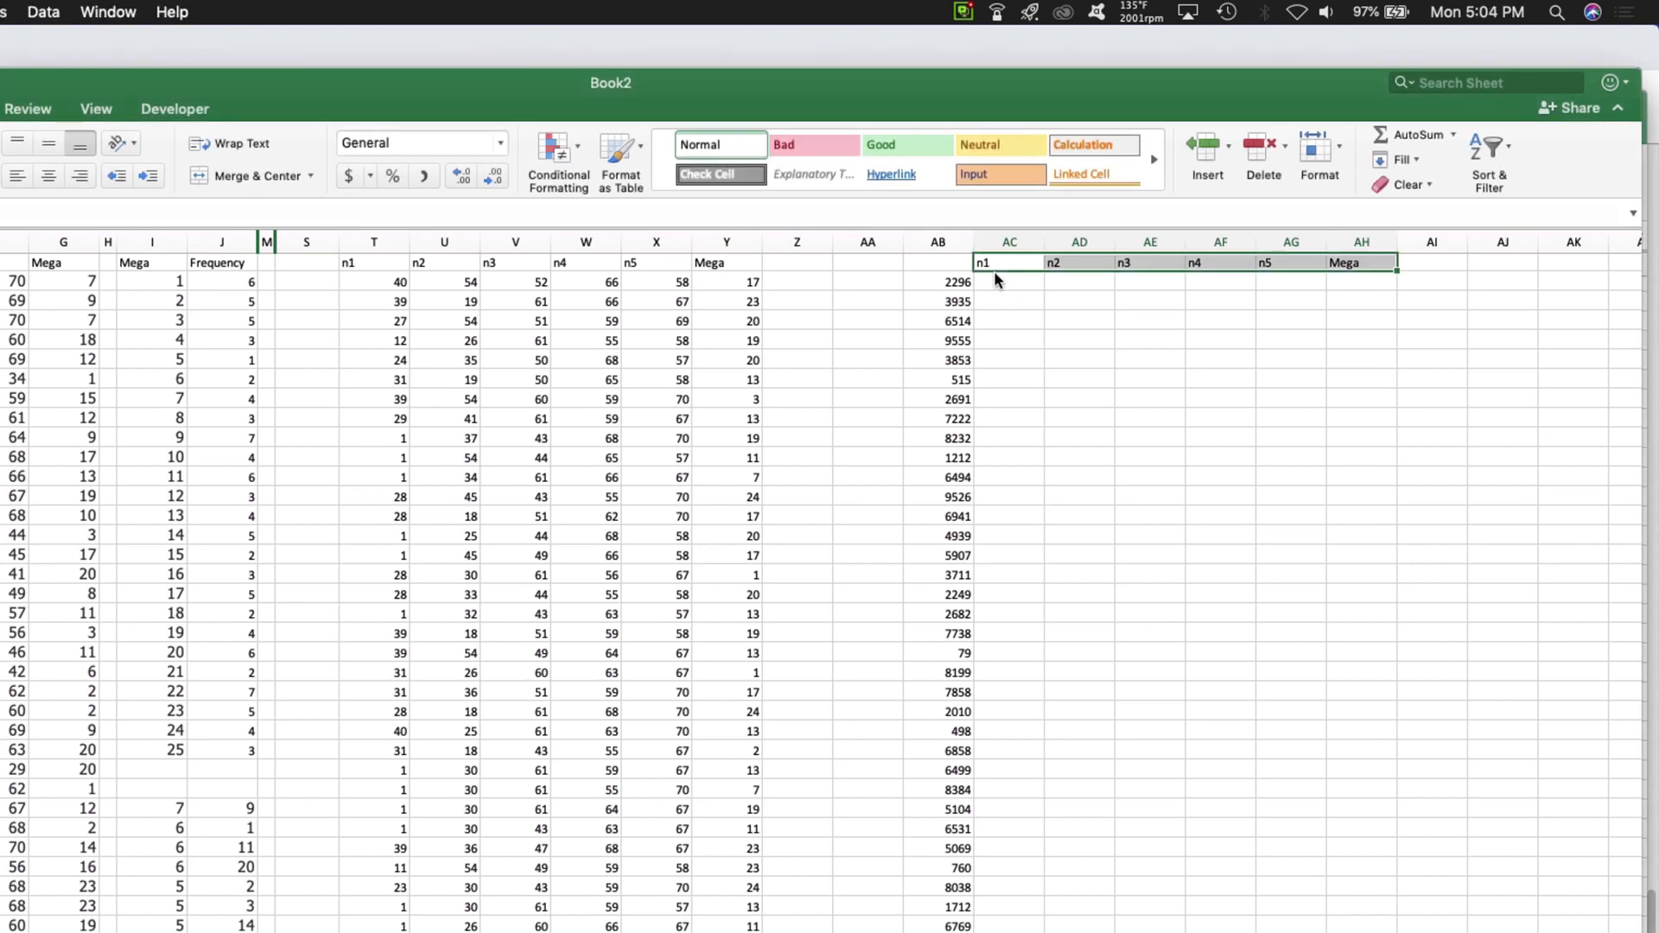
key("Down")
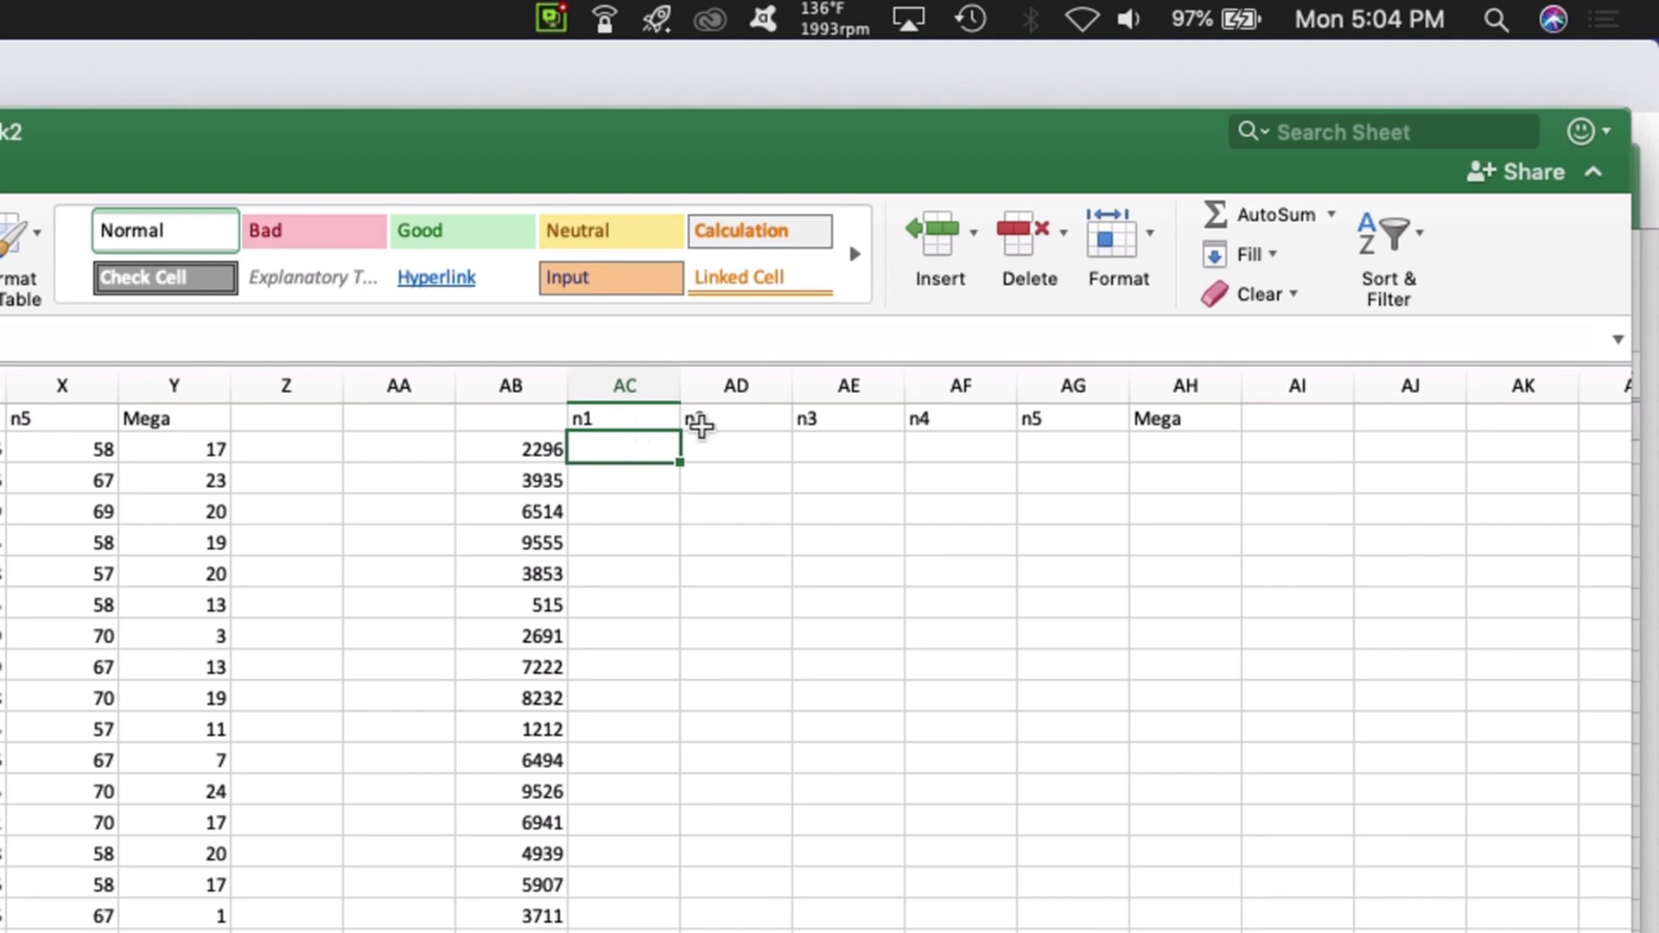
key("Right")
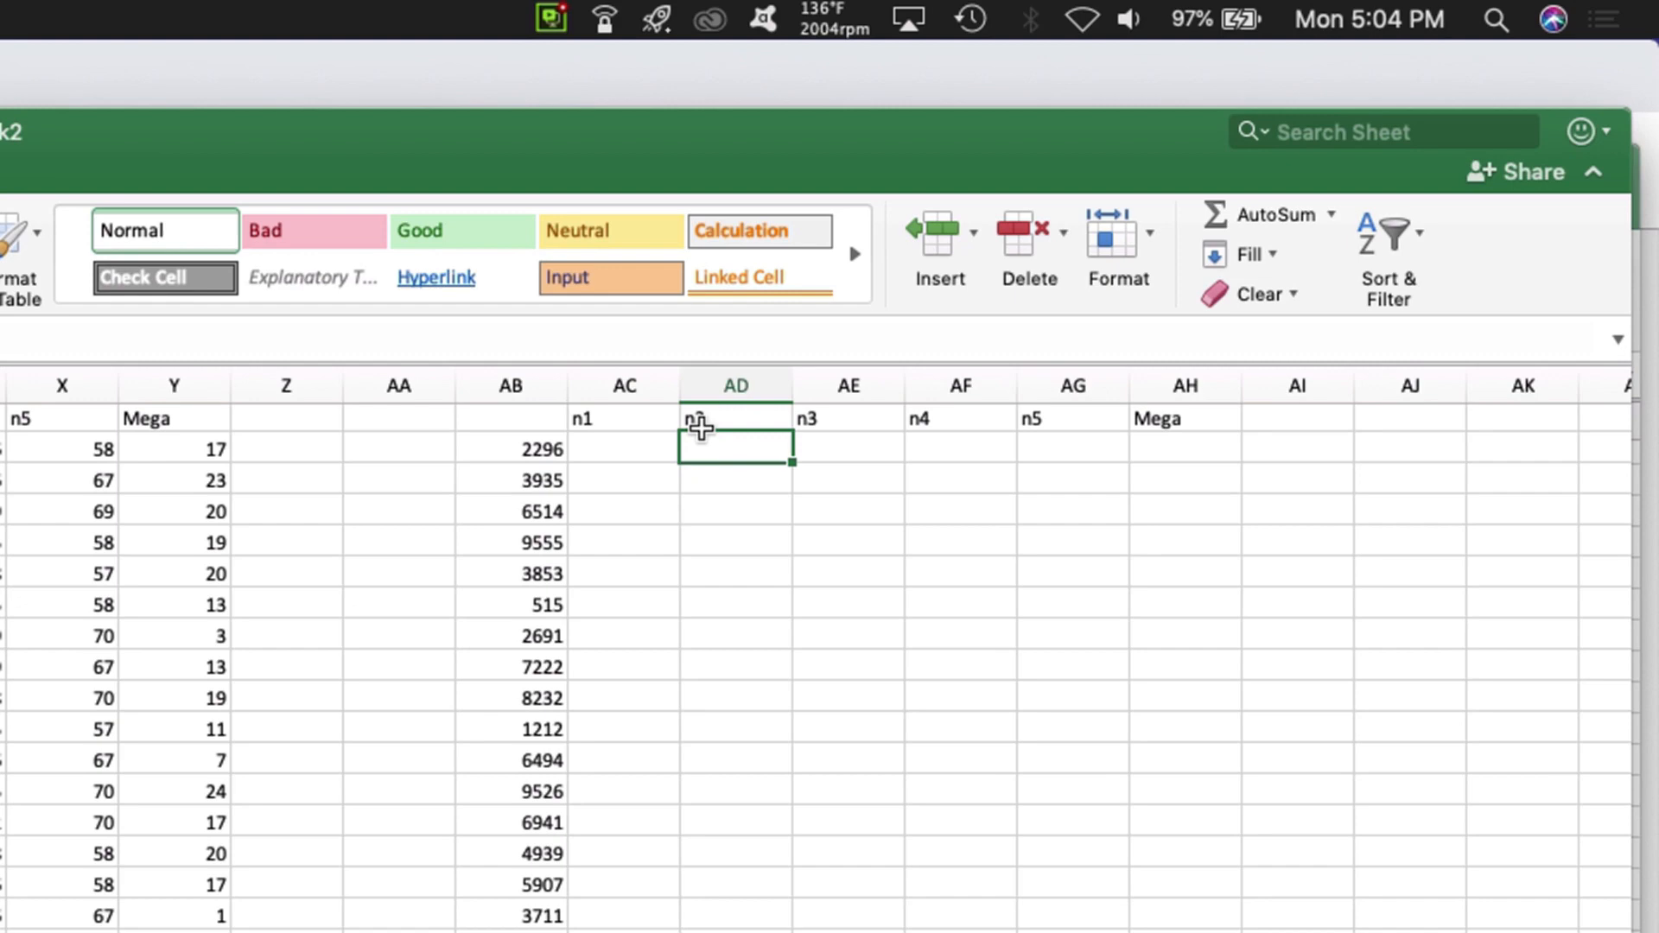
key("Right")
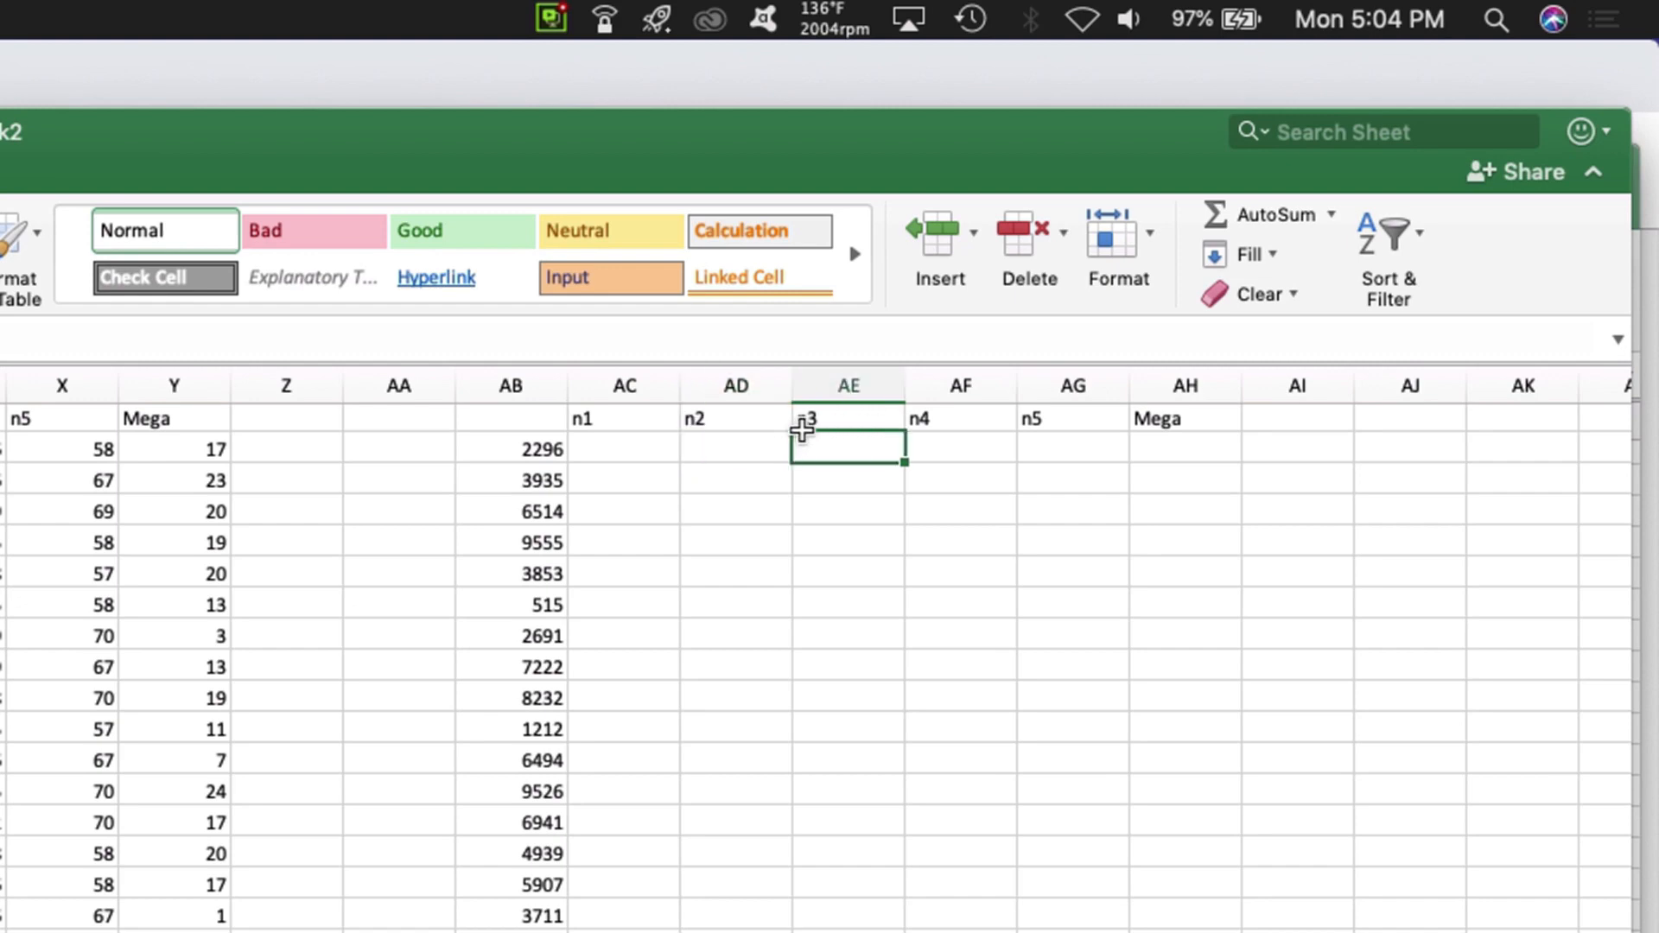
key("Right")
key("Right")
key("Right")
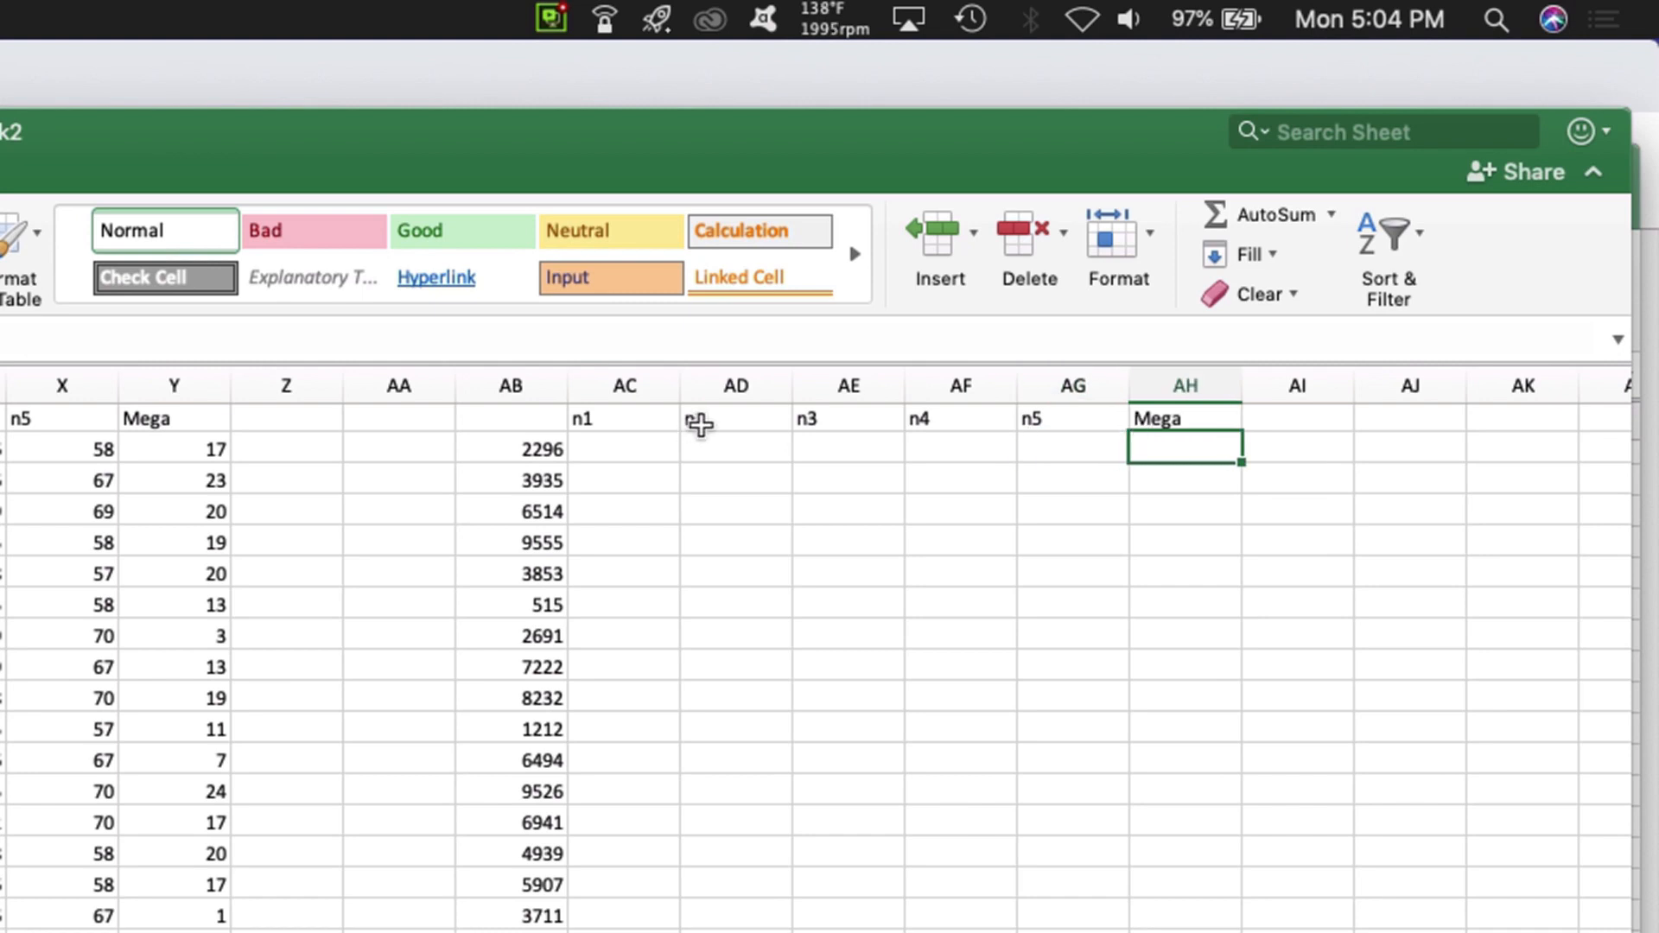
Select the empty block AC2:AH41 beside the random row numbers to review the area the picks should fill
left_click(607, 442)
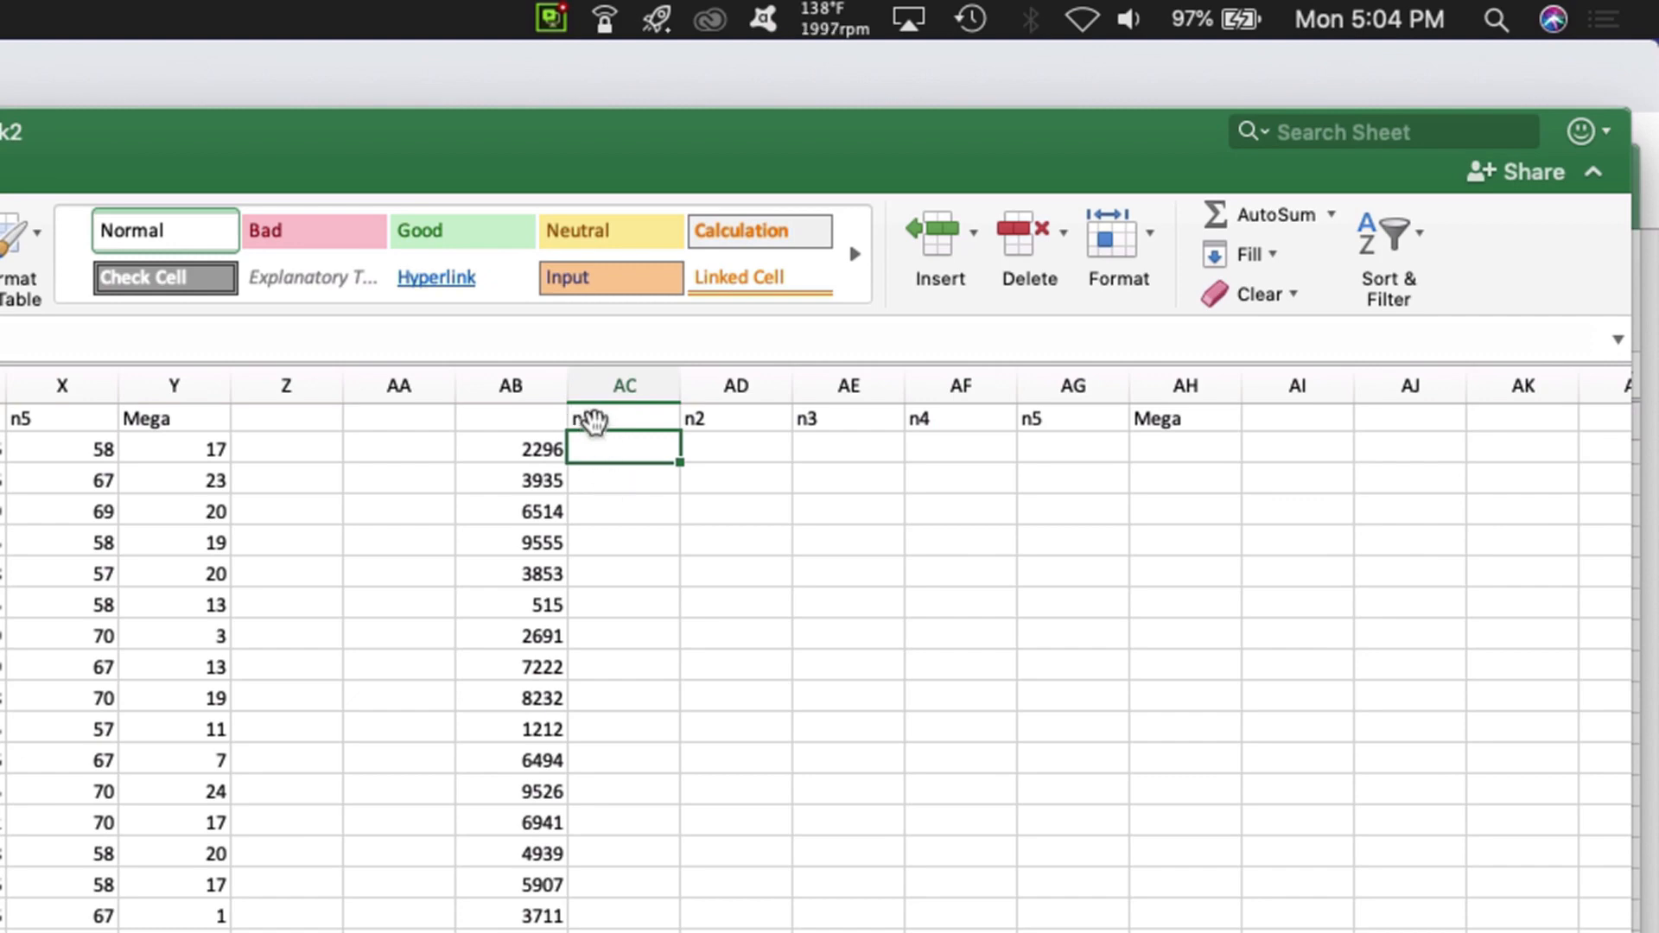
scroll(1087, 812, "down", 5)
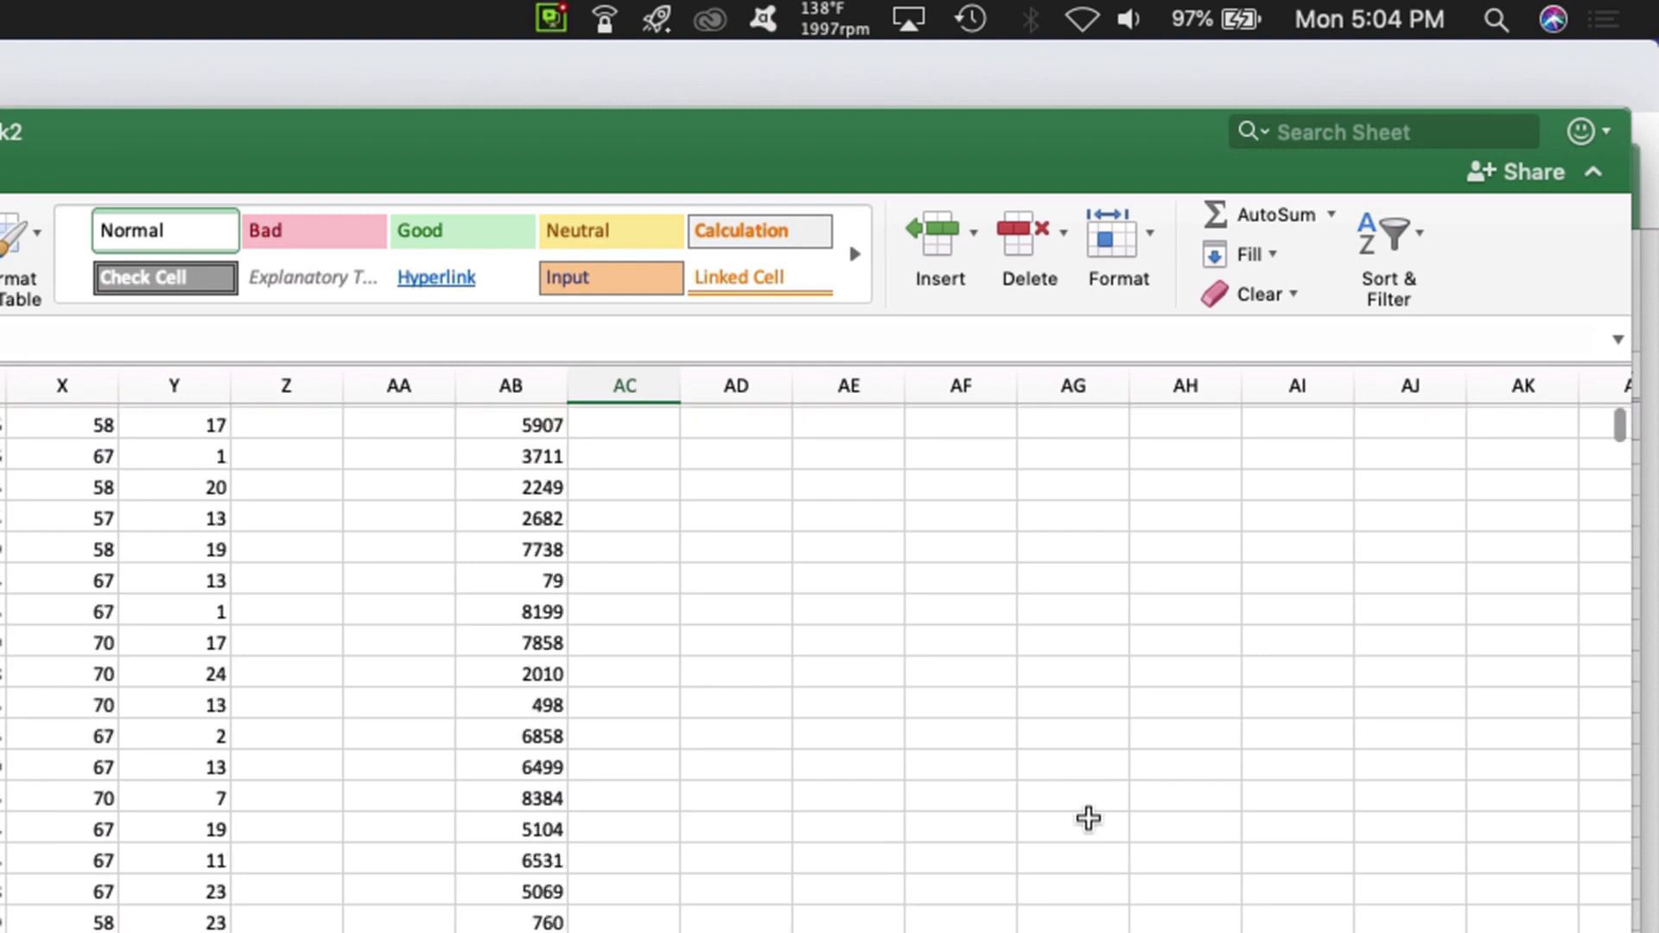
scroll(1171, 631, "up", 5)
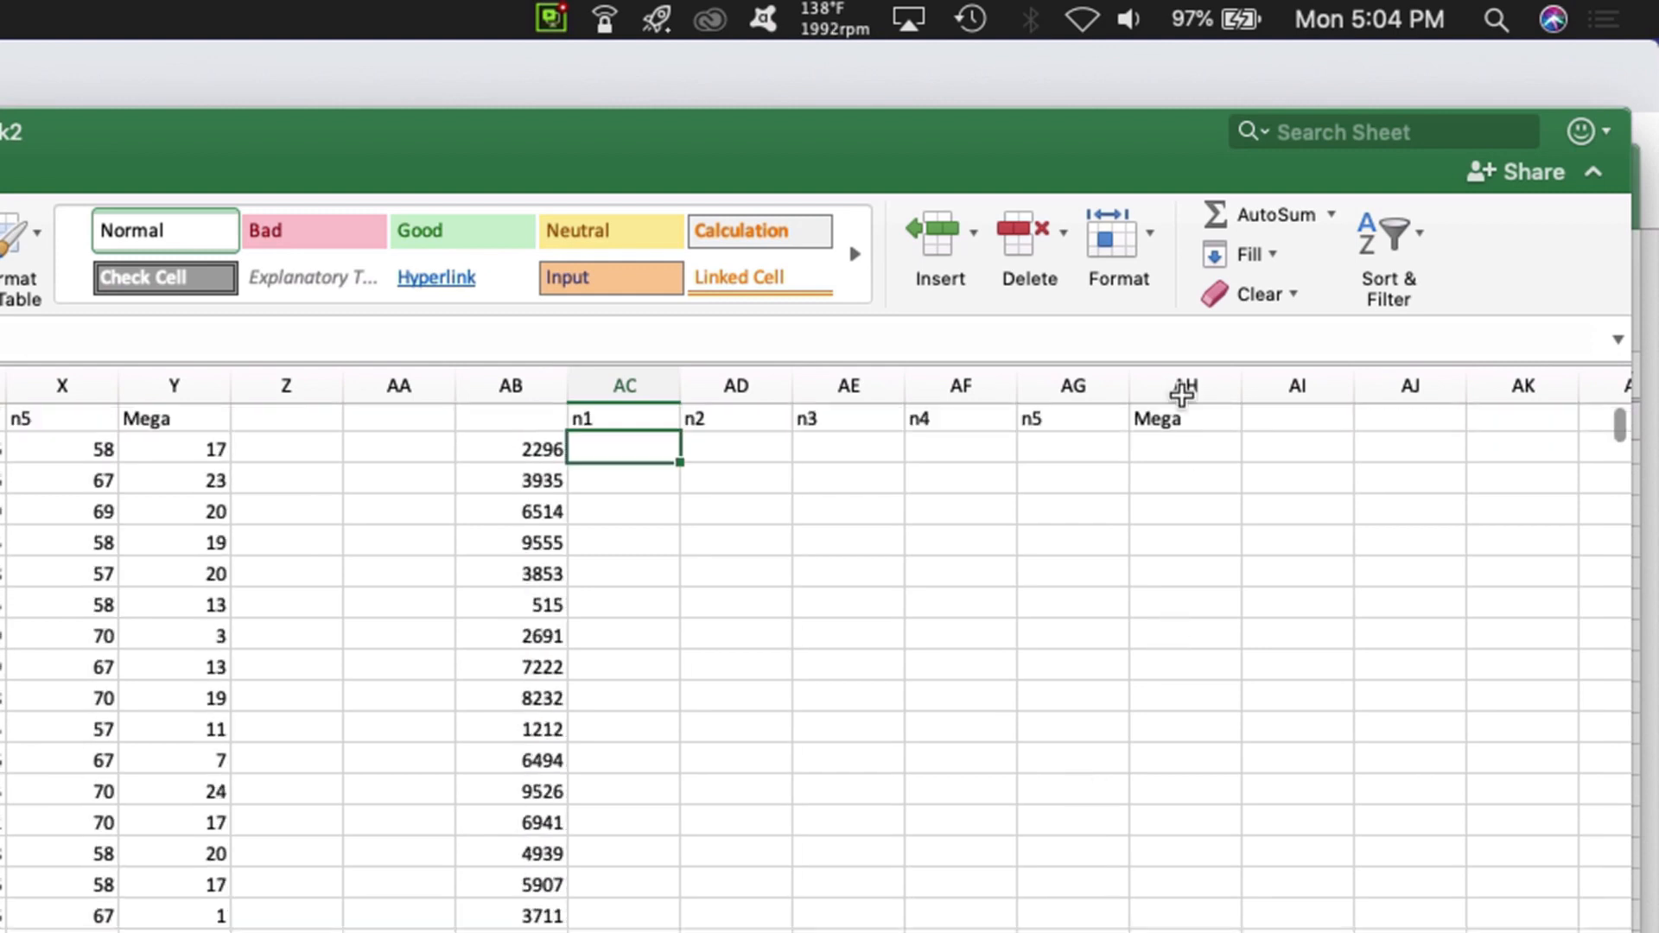
scroll(816, 665, "down", 3)
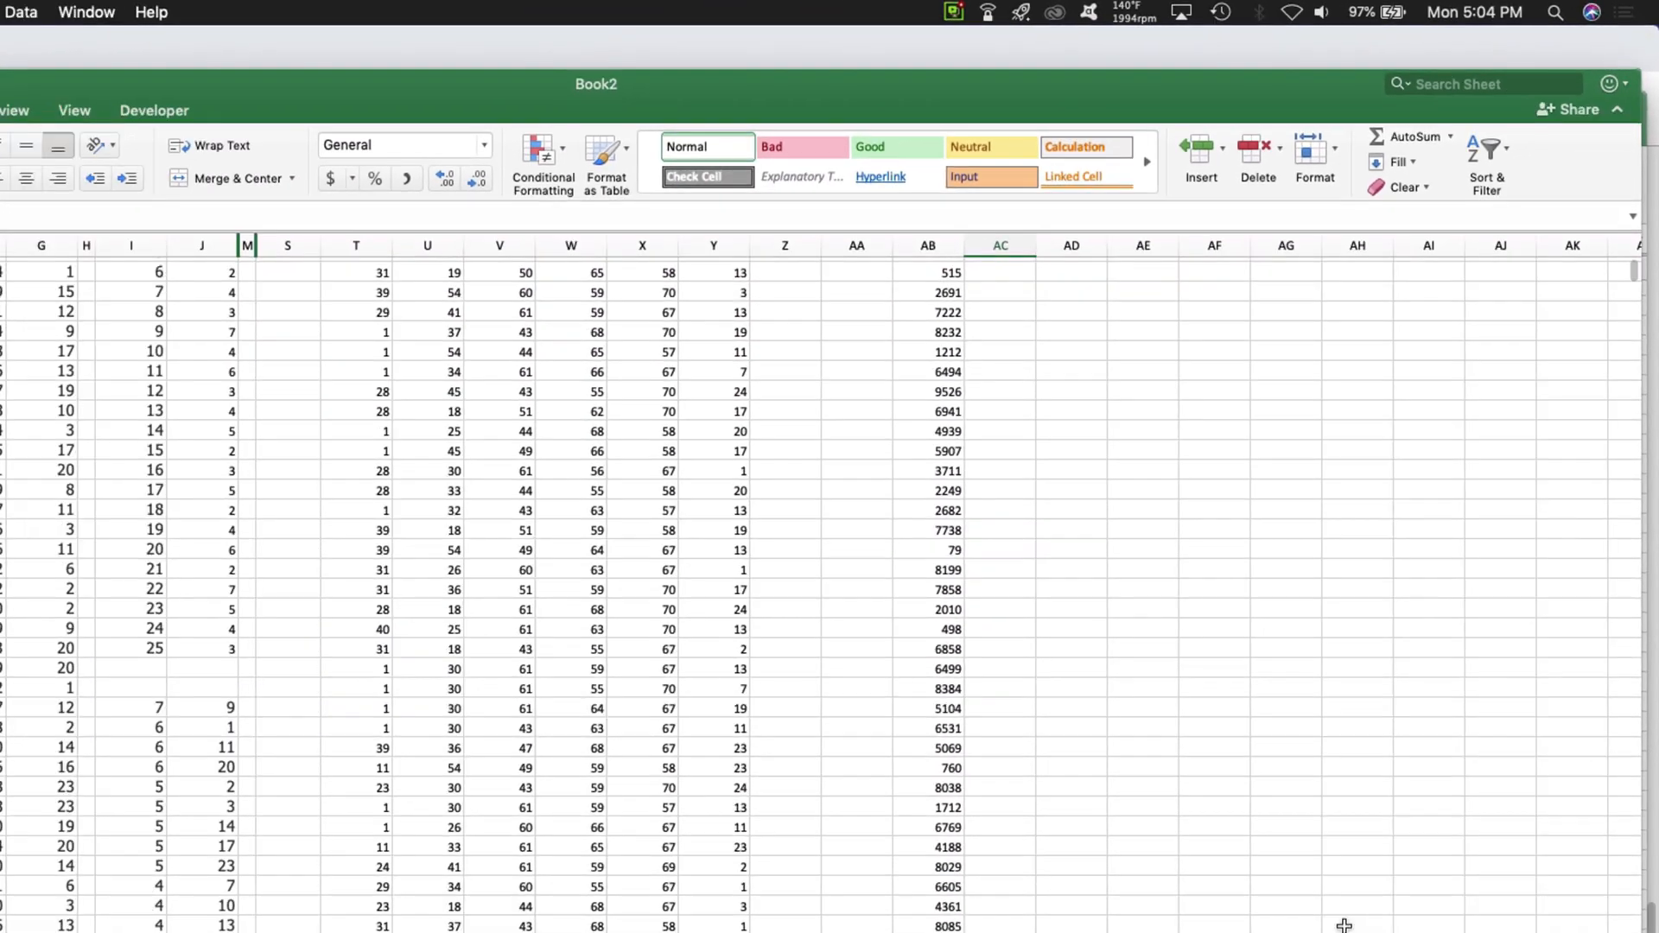
left_click(1409, 742, "shift")
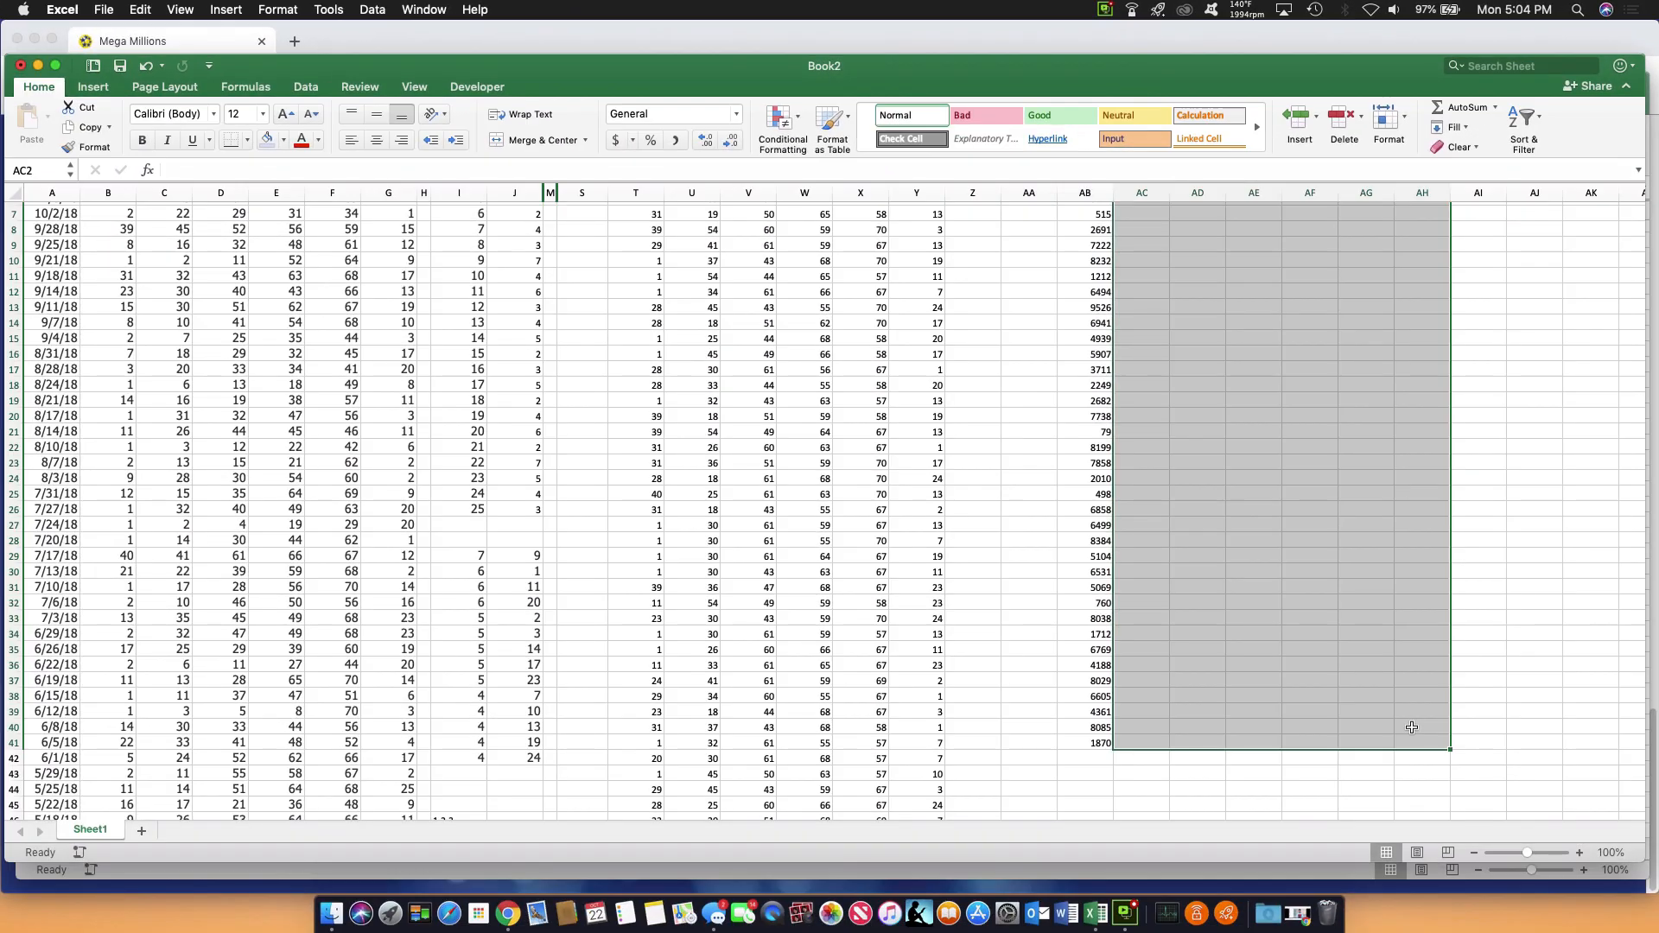
scroll(1411, 728, "up", 3)
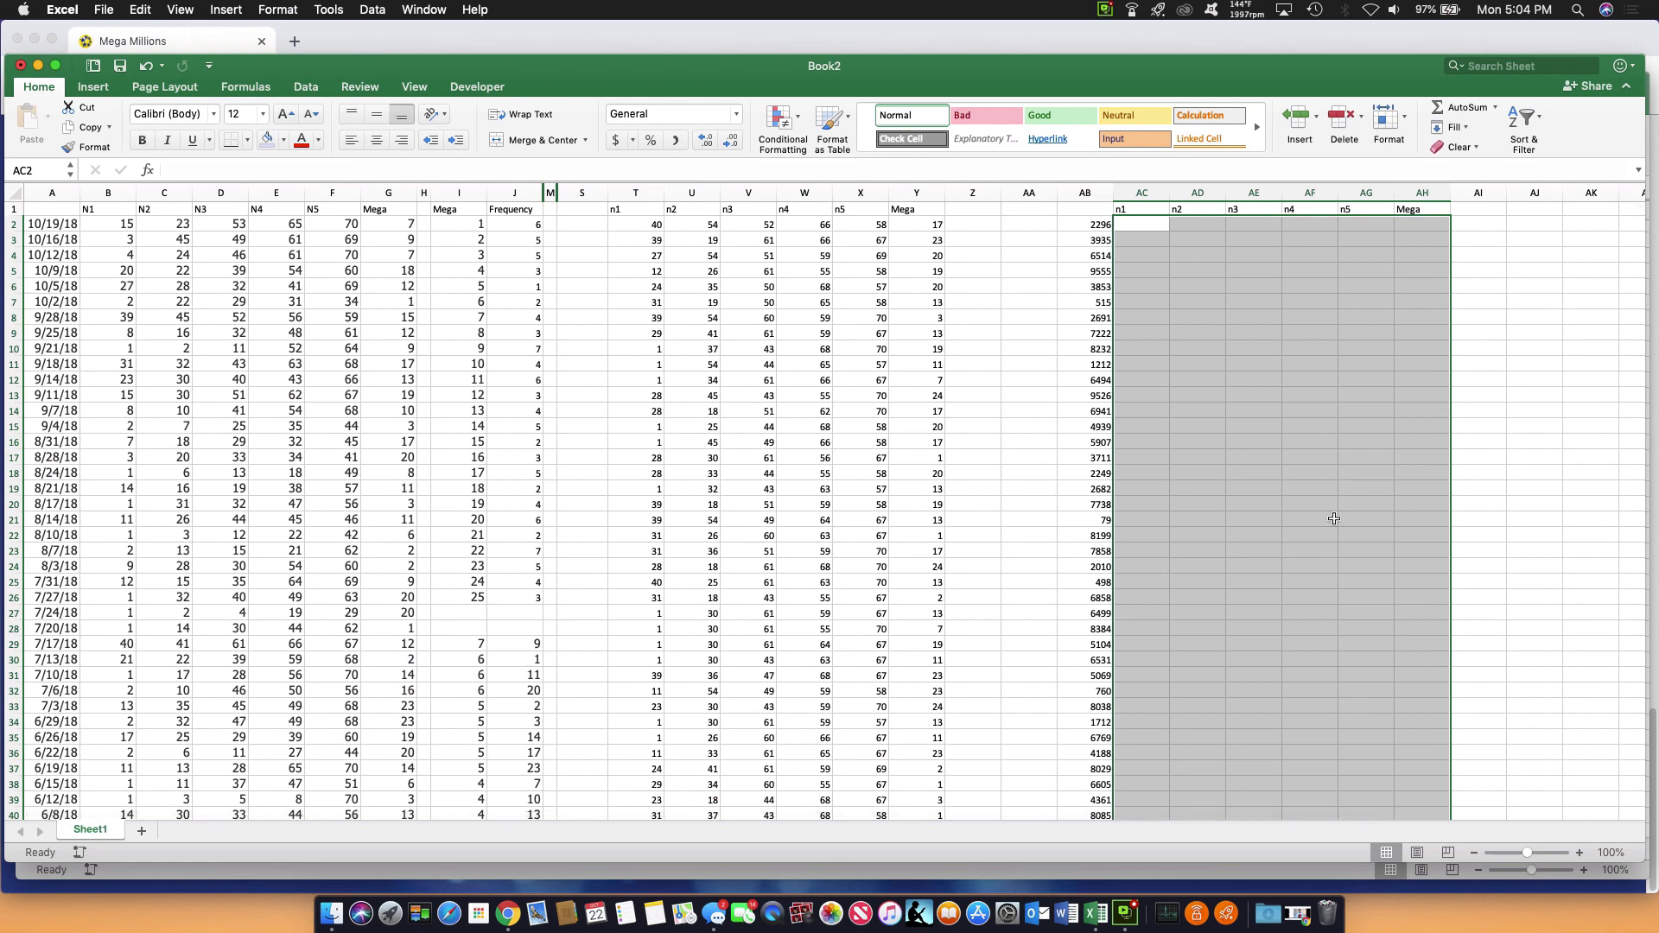
scroll(1313, 470, "down", 2)
scroll(1313, 470, "up", 2)
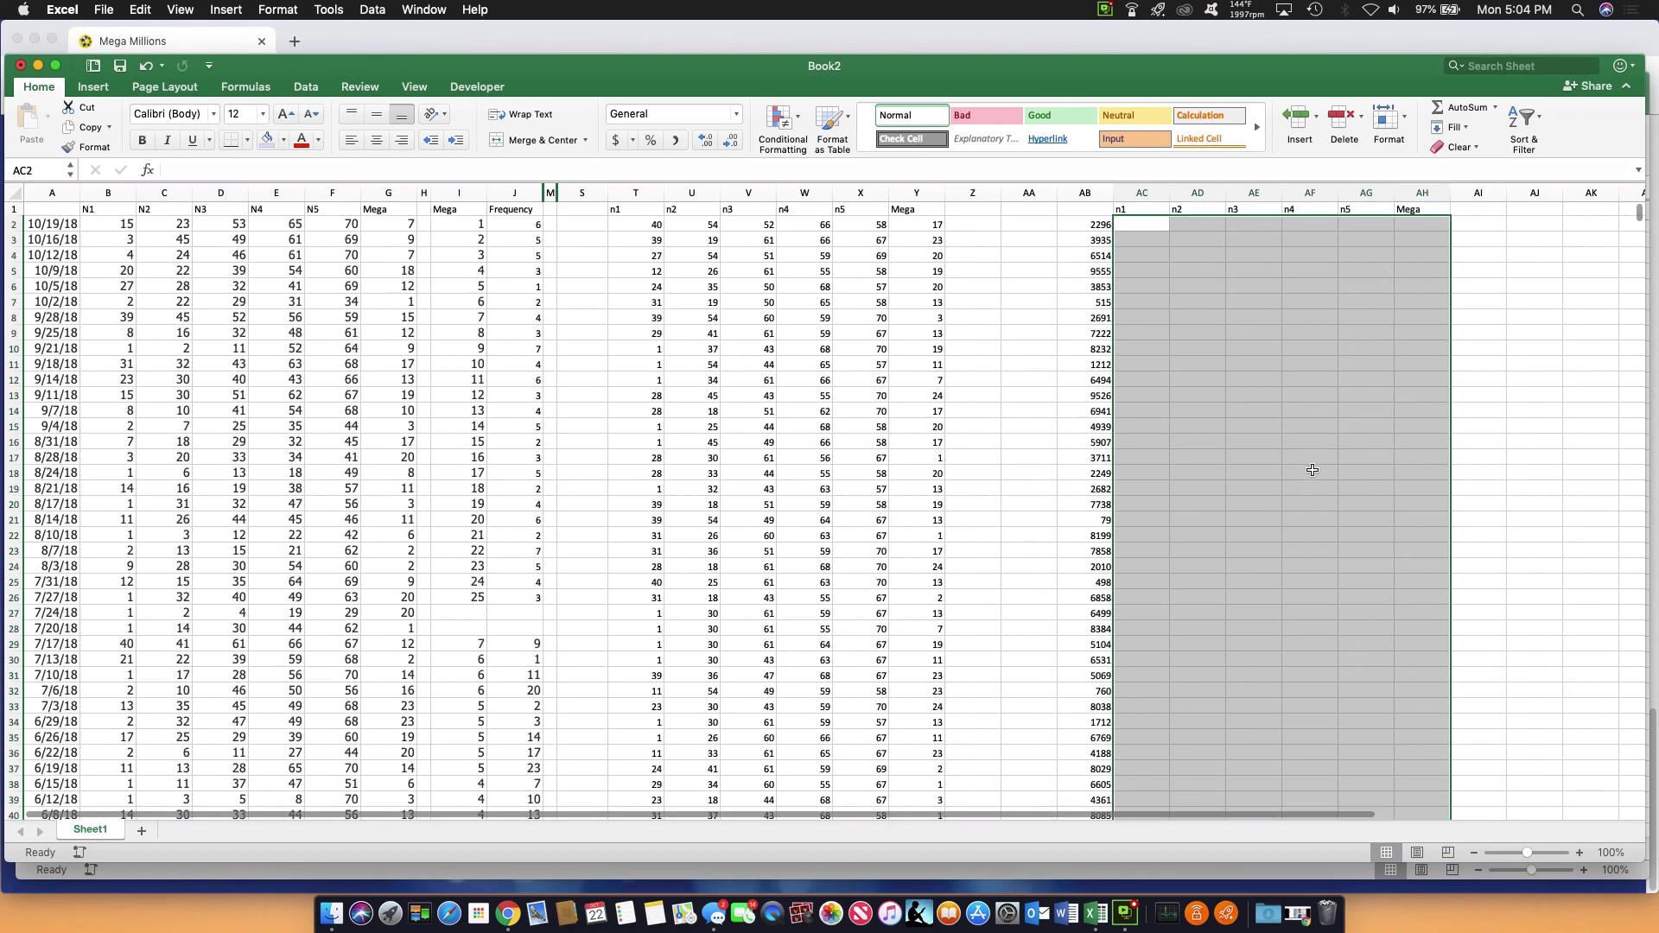
Enter ="T"&$AB$2 in AC2 to build a cell reference, and fill it across row 2 to AH2
left_click(1129, 219)
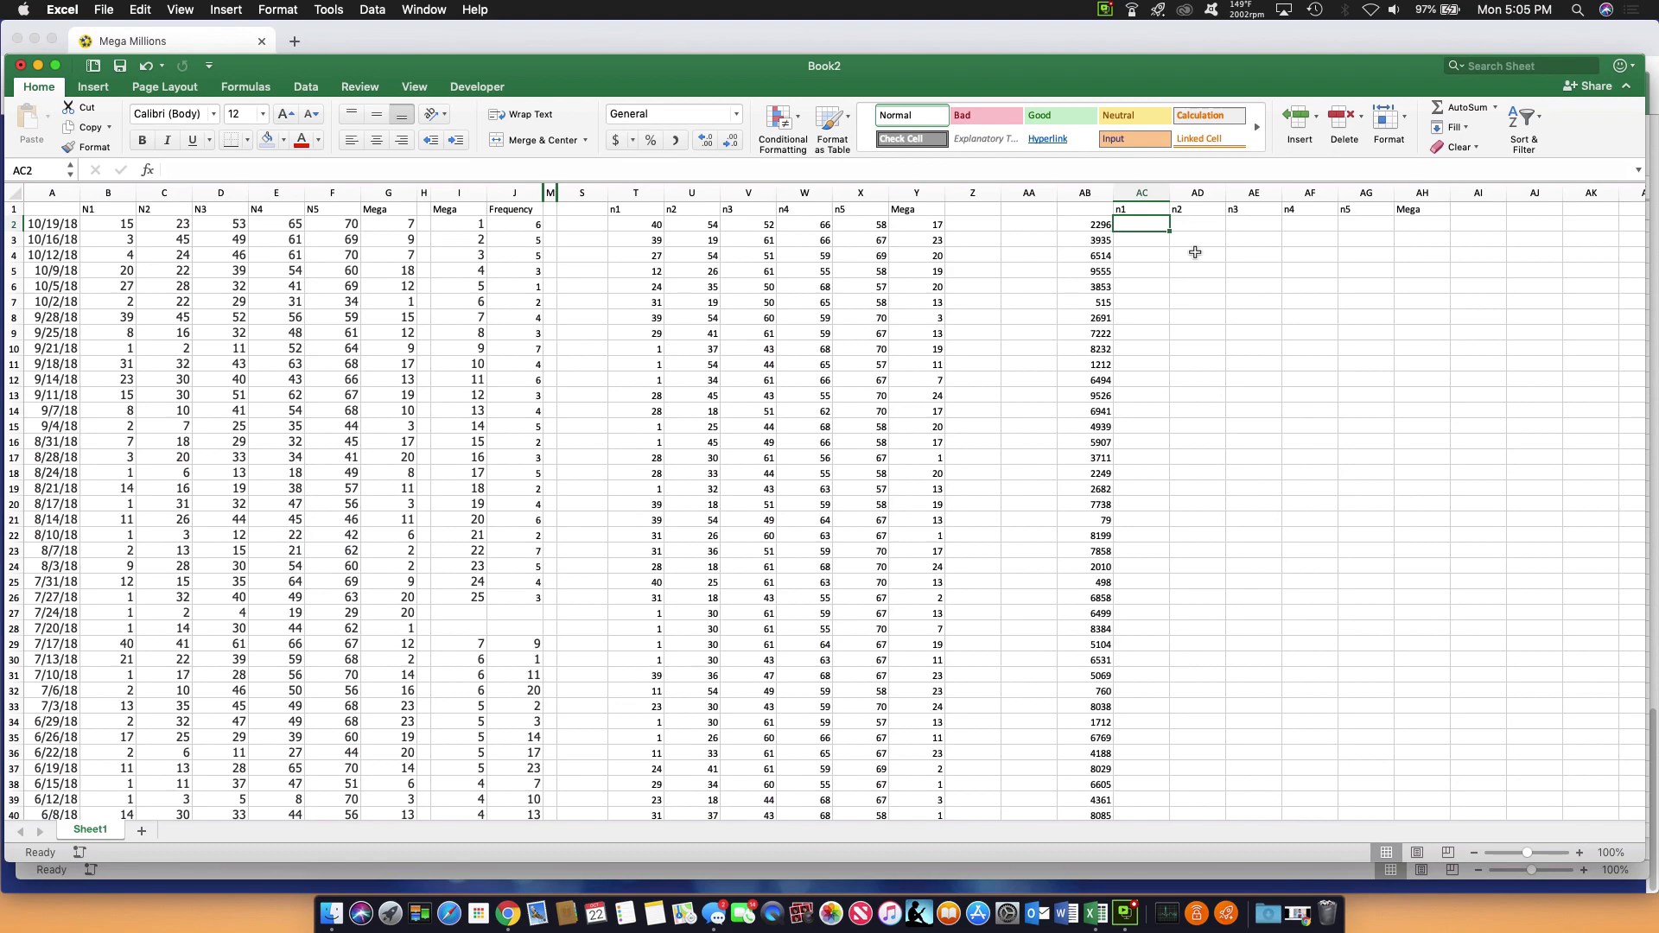
type("=\"T")
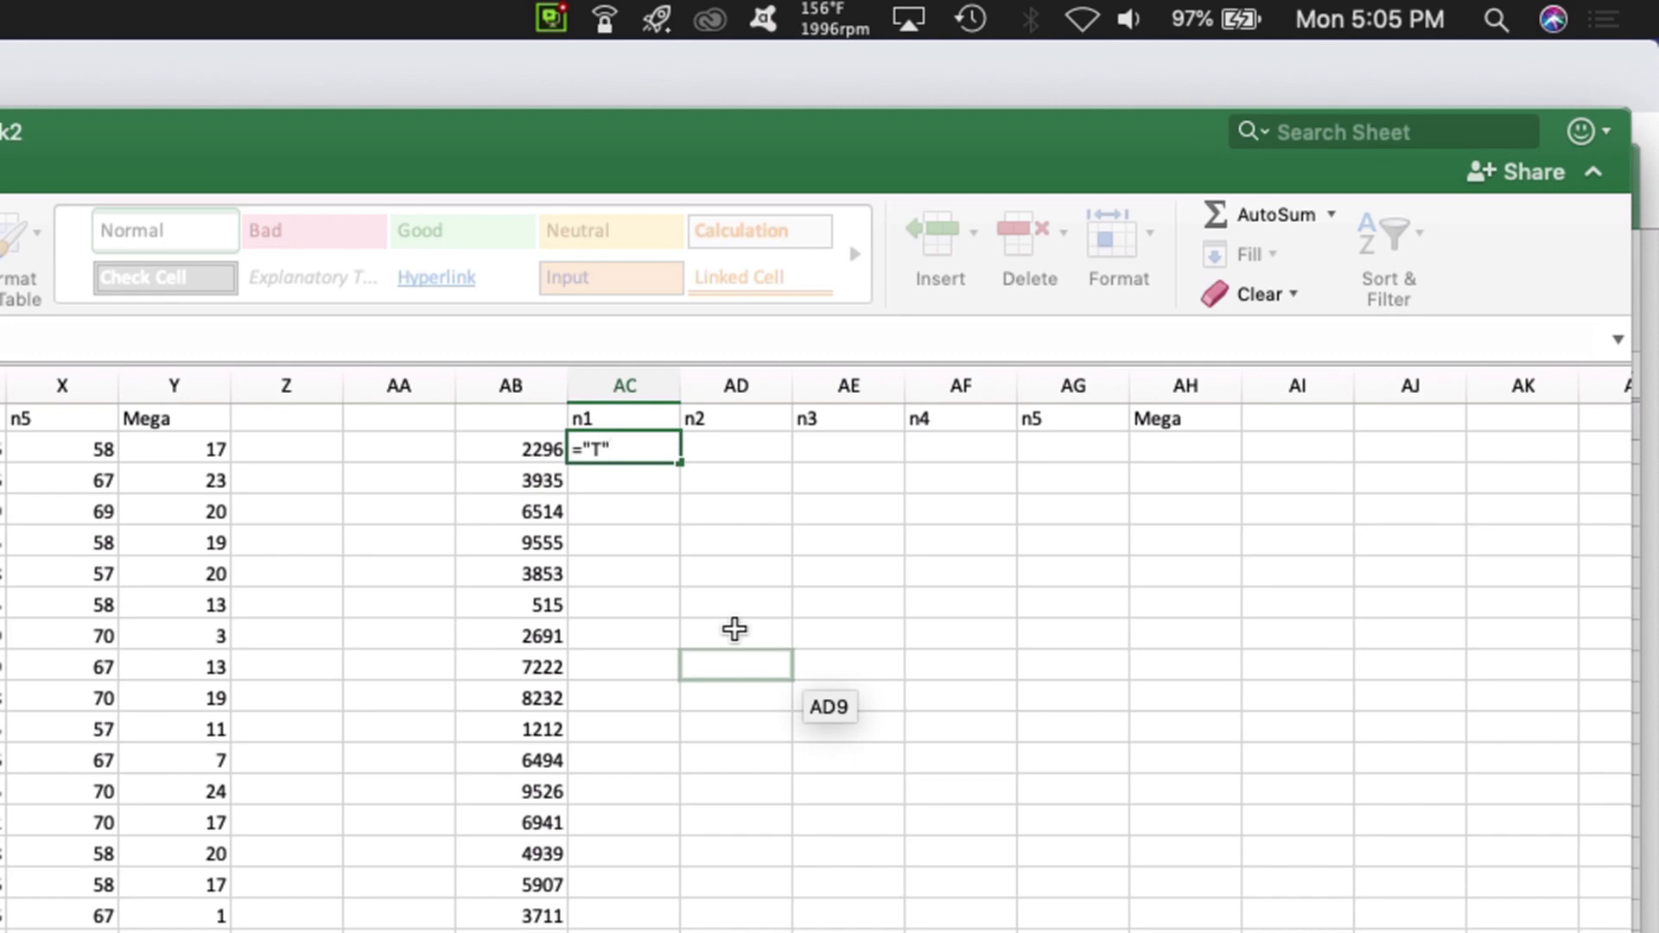
type("&")
left_click(503, 427)
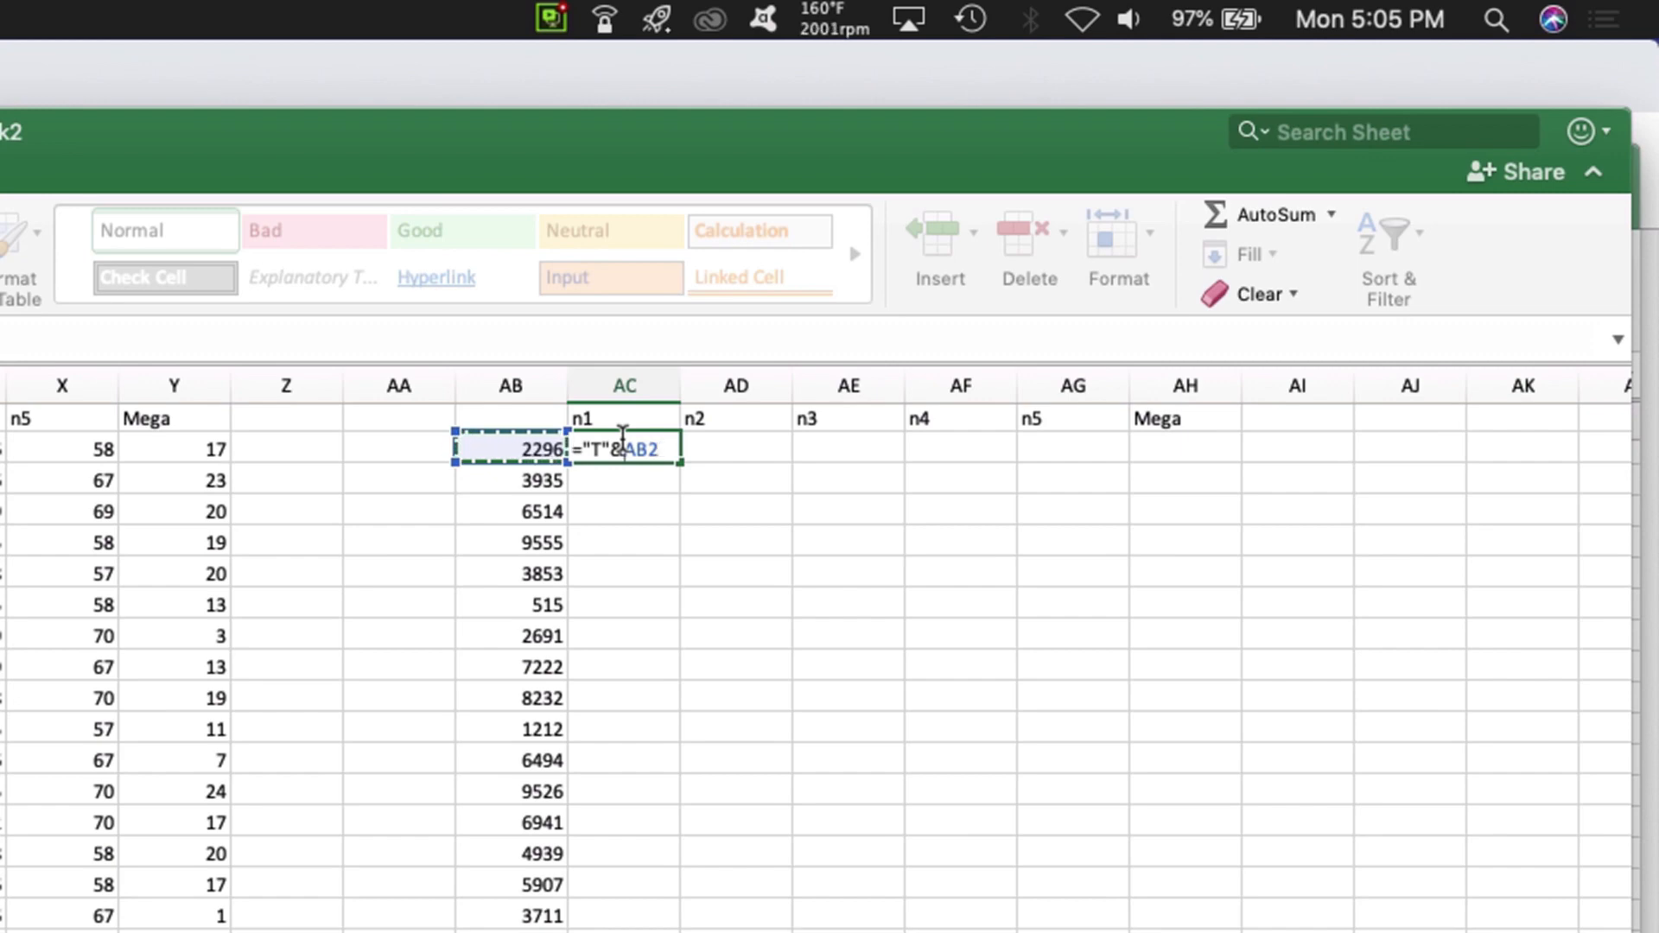
left_click_drag(622, 439, 654, 437)
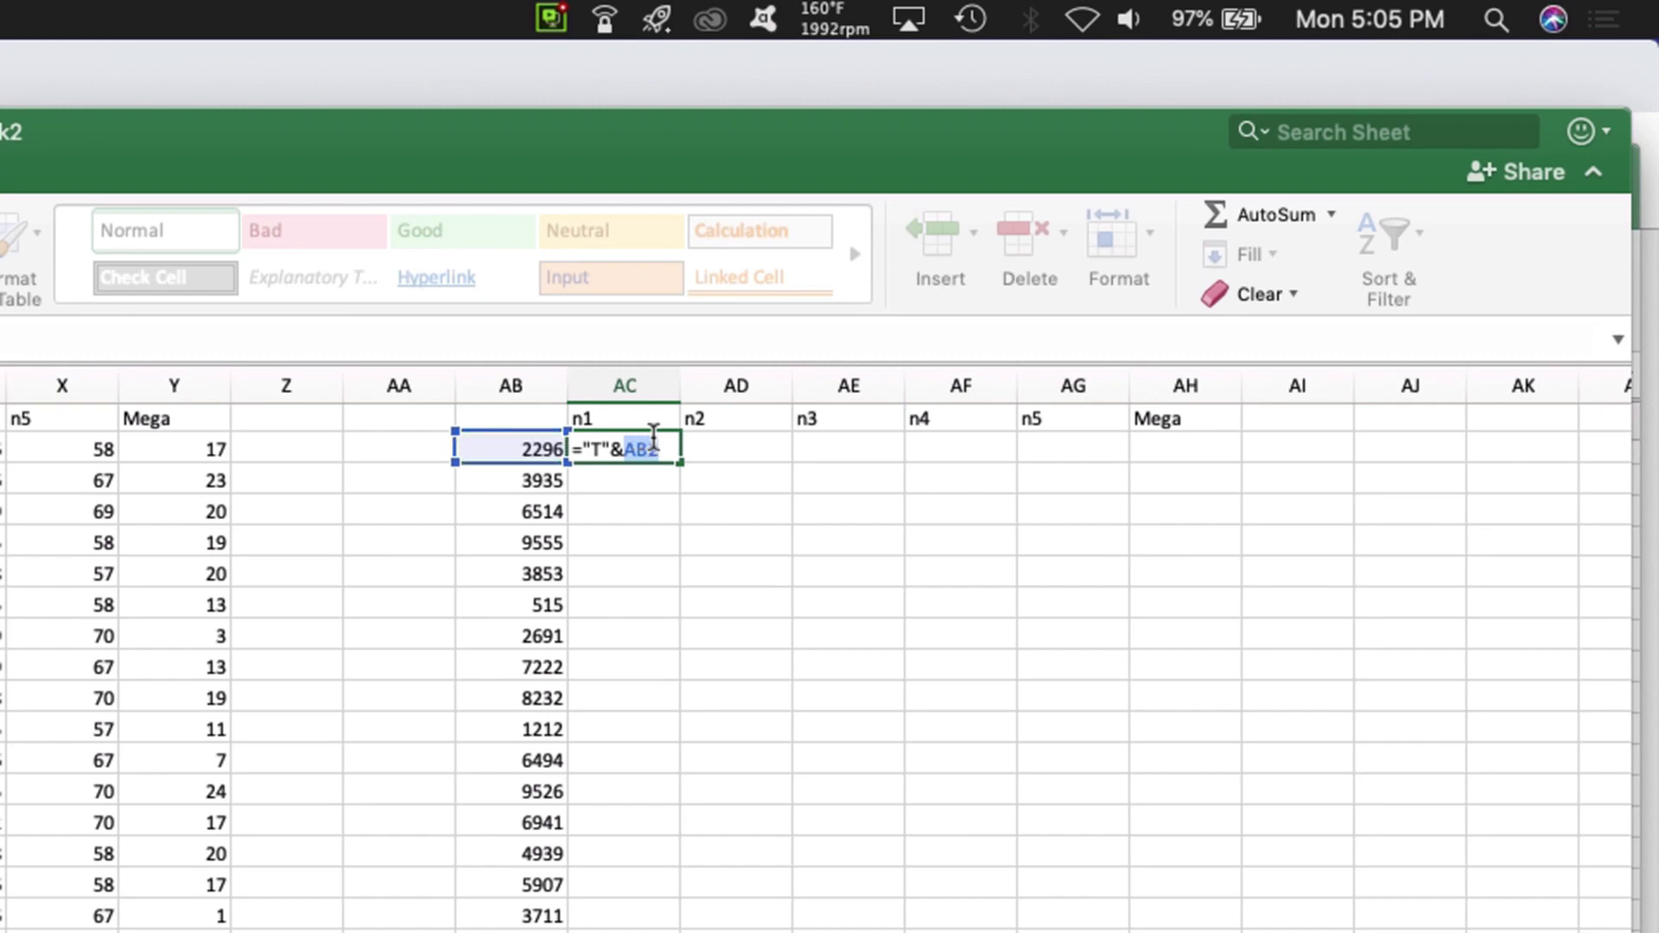
key("super+t")
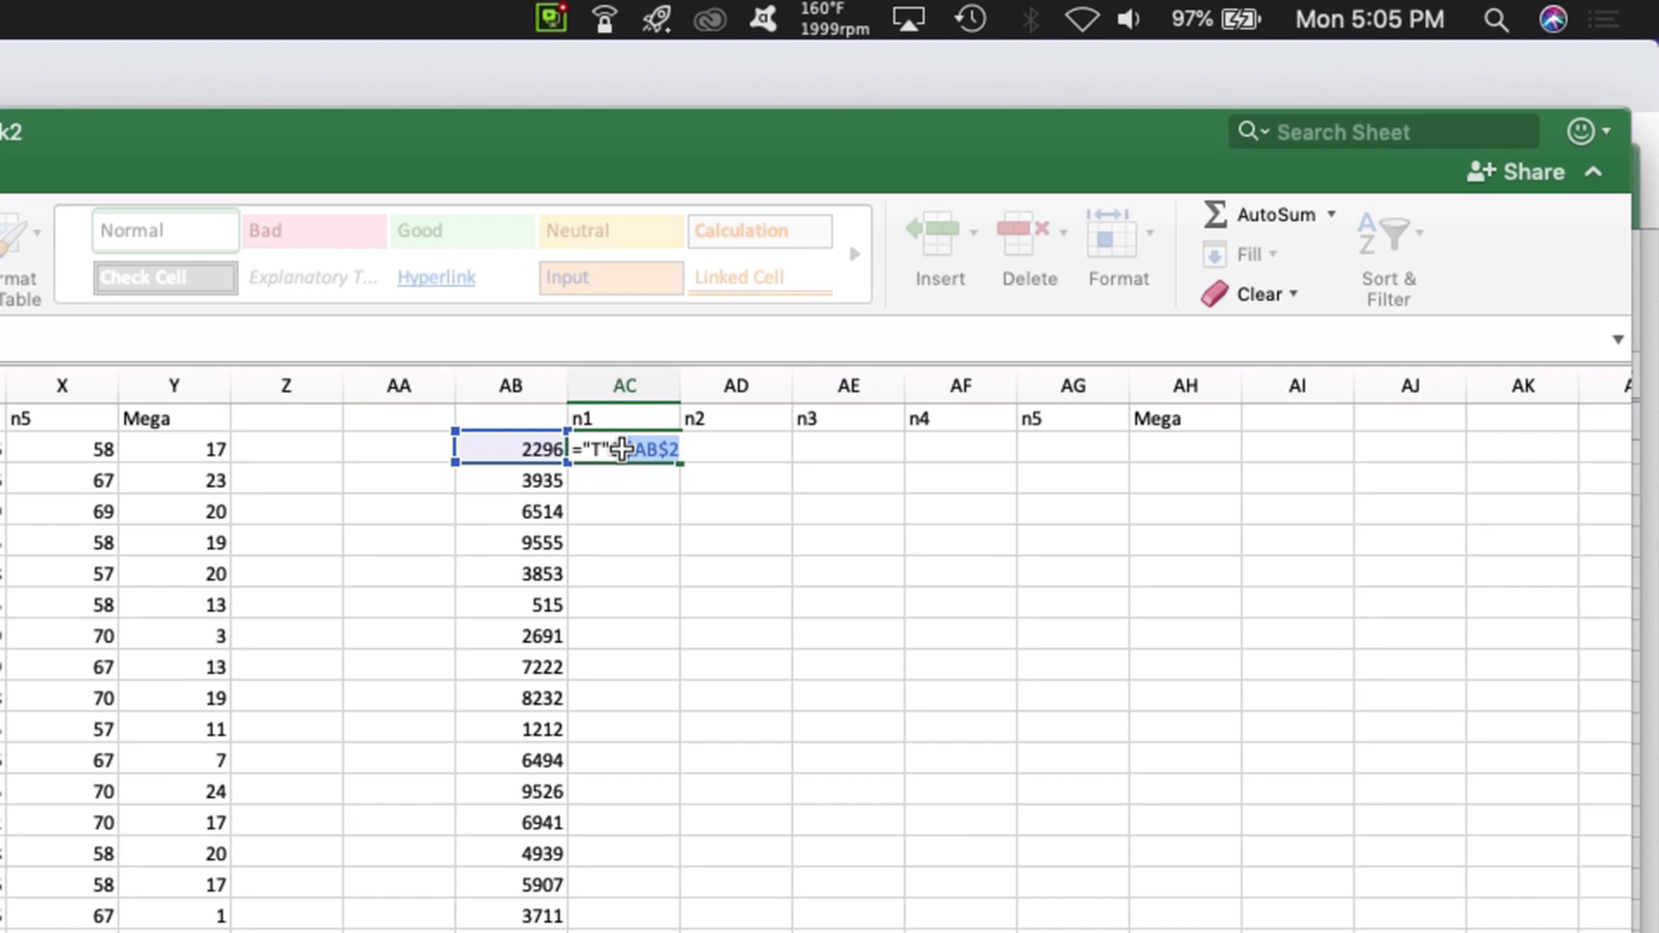
key("Return")
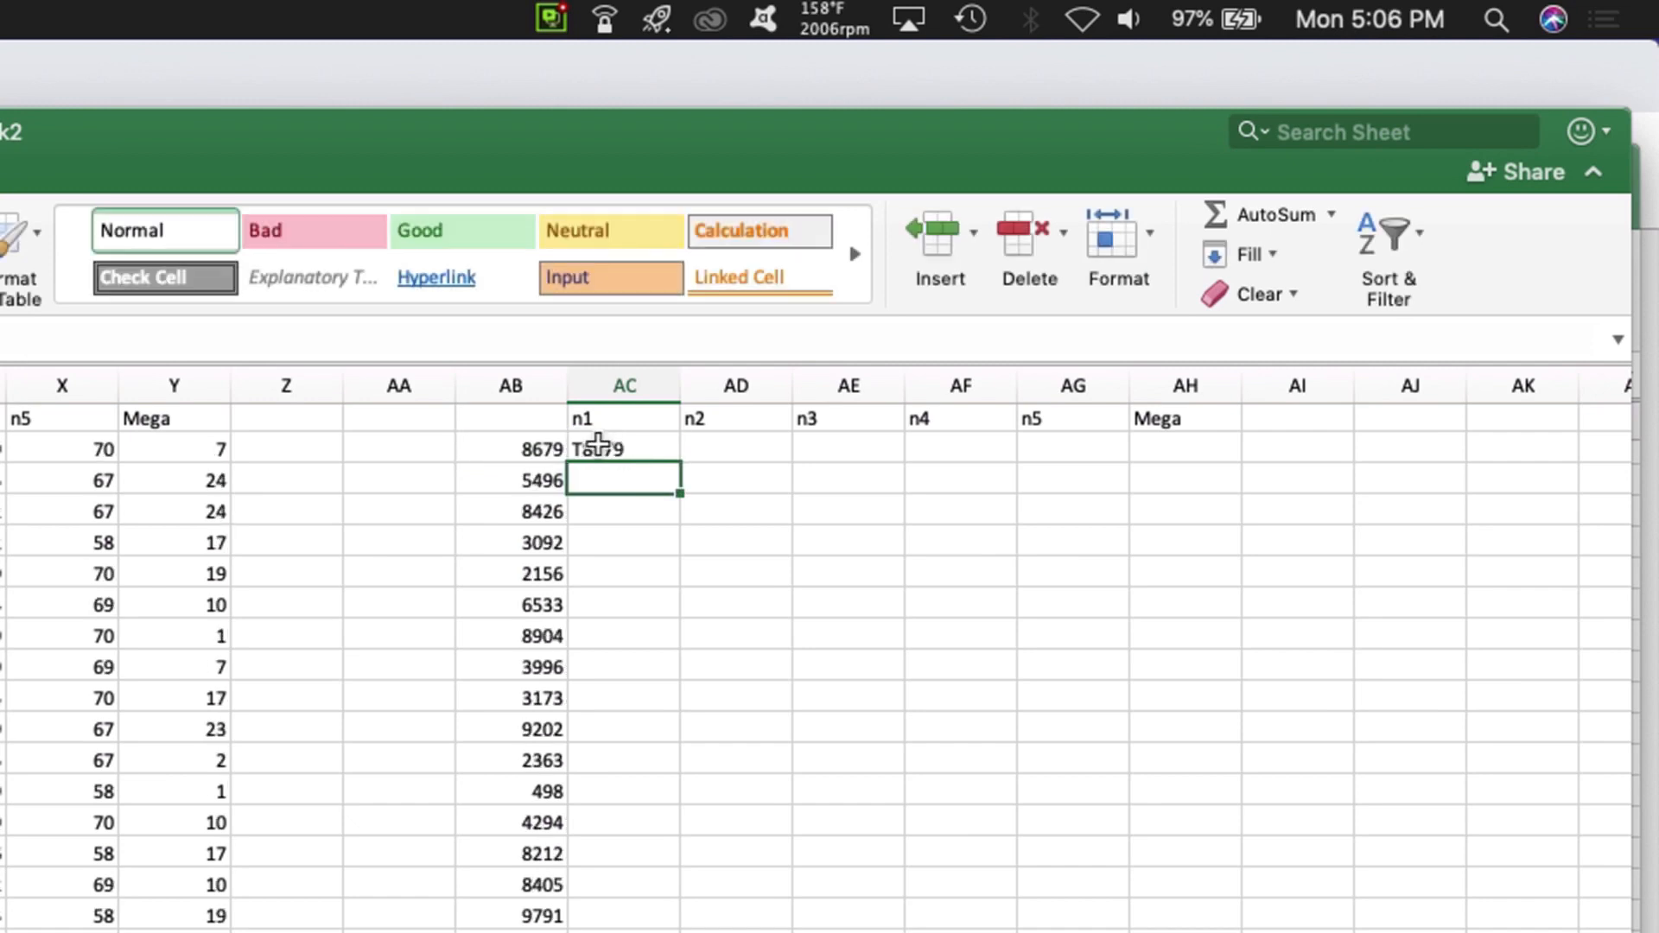
key("Up")
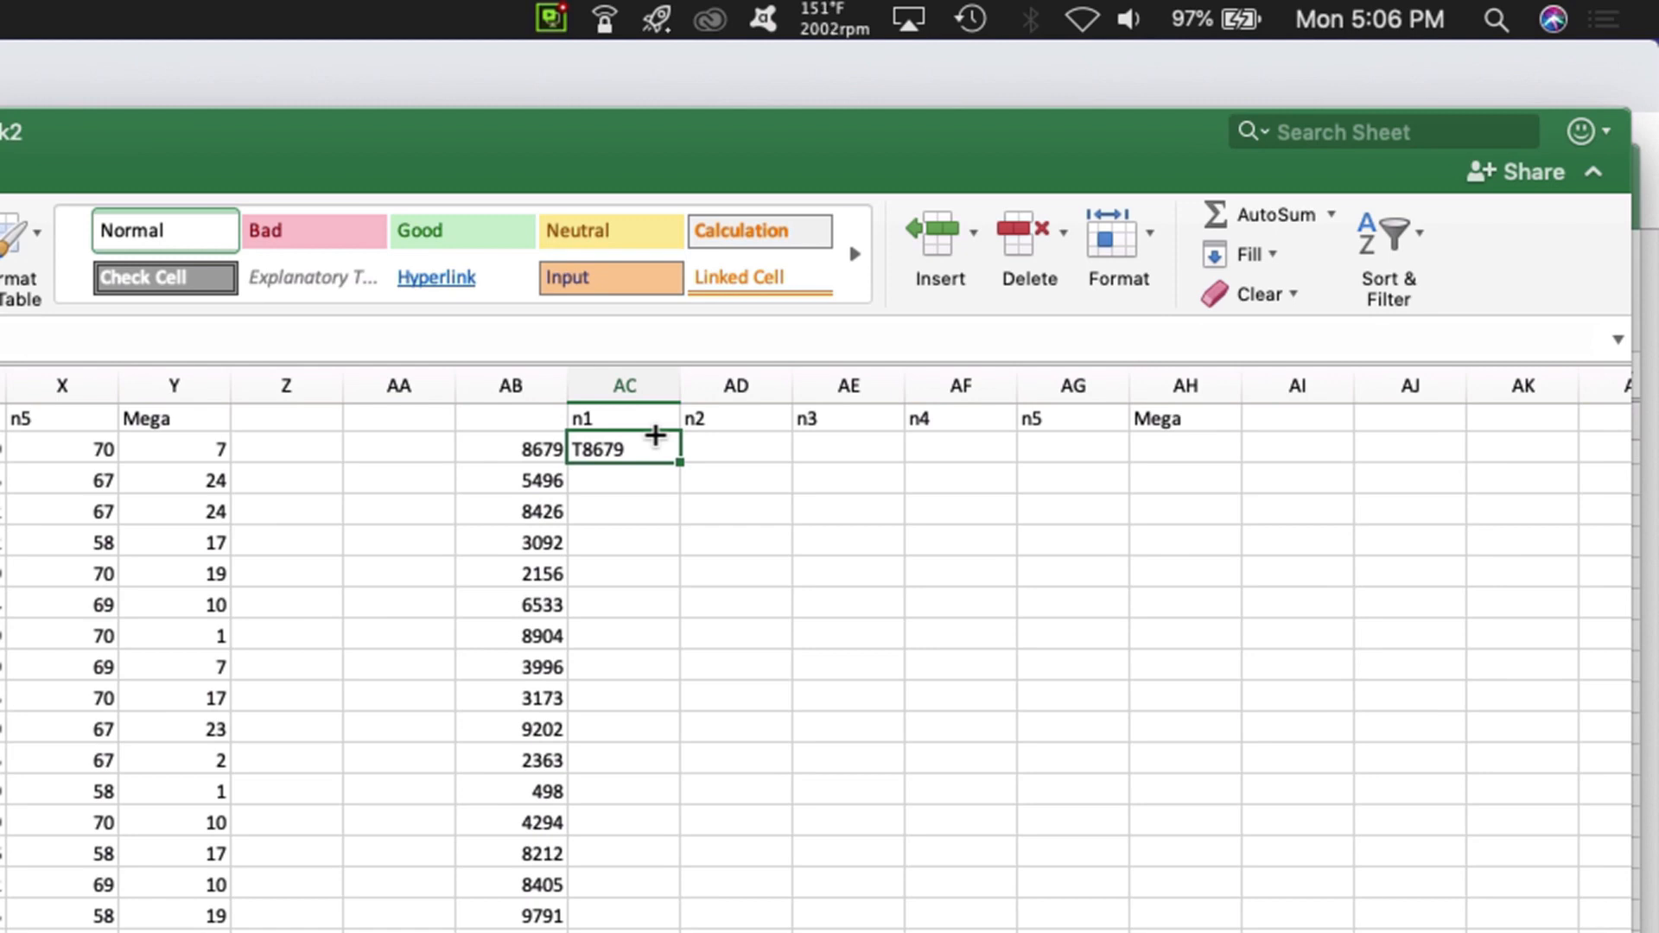
left_click_drag(680, 461, 1178, 443)
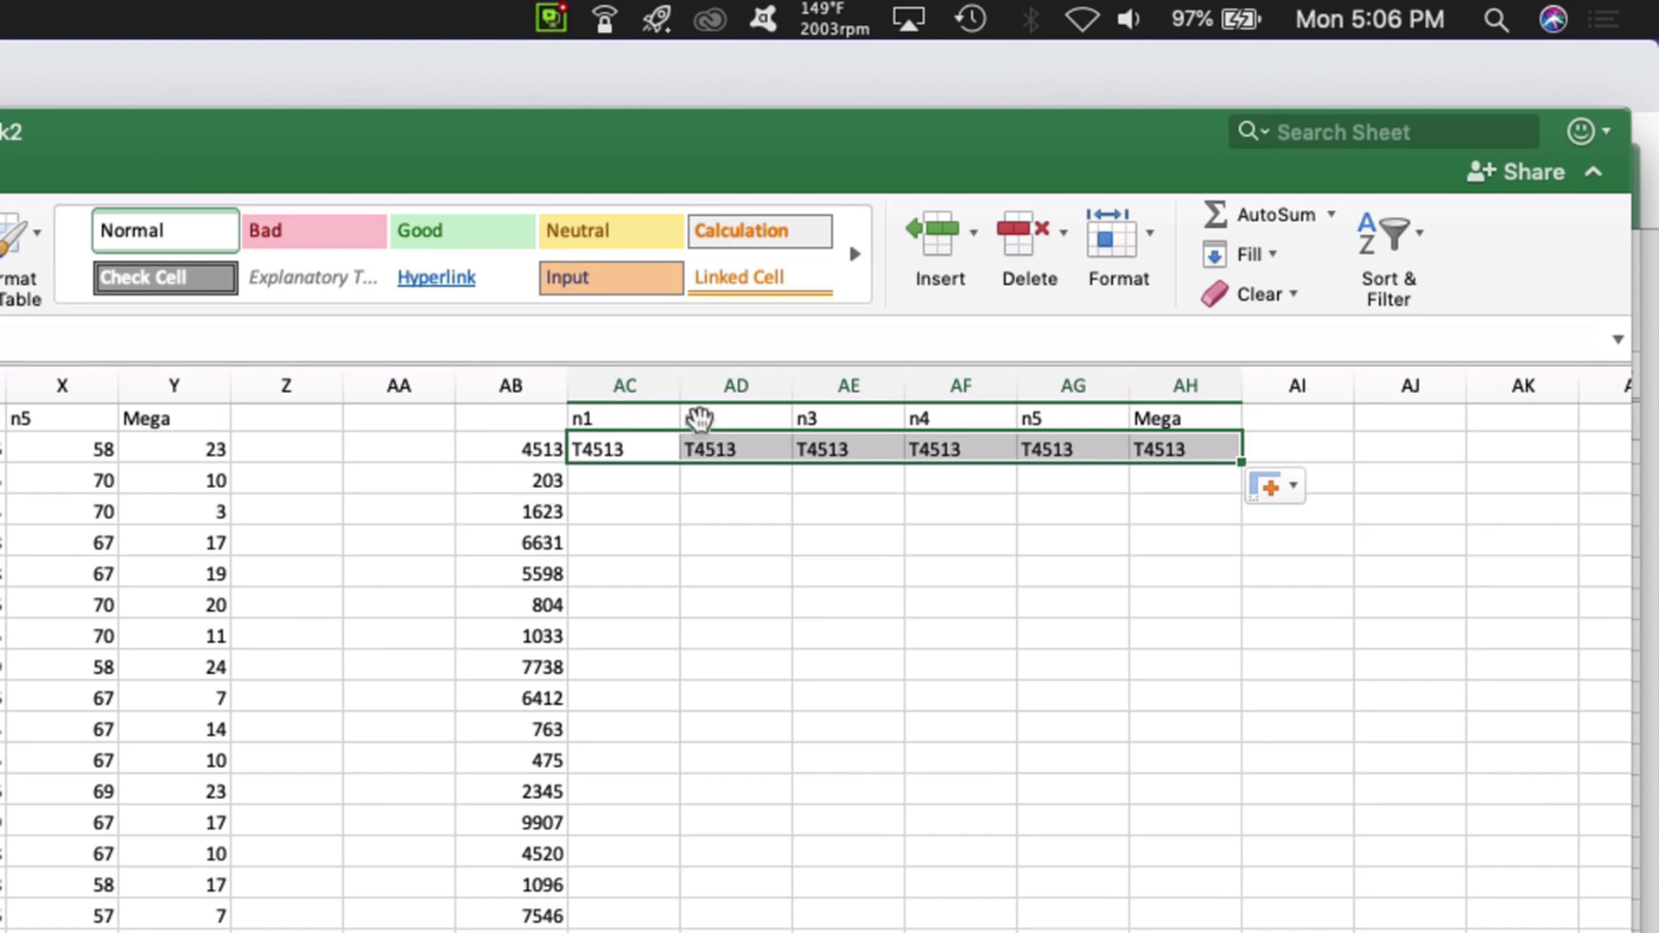
Make the row reference in AC2 relative so that its formula reads ="T"&AB2
left_click(591, 421)
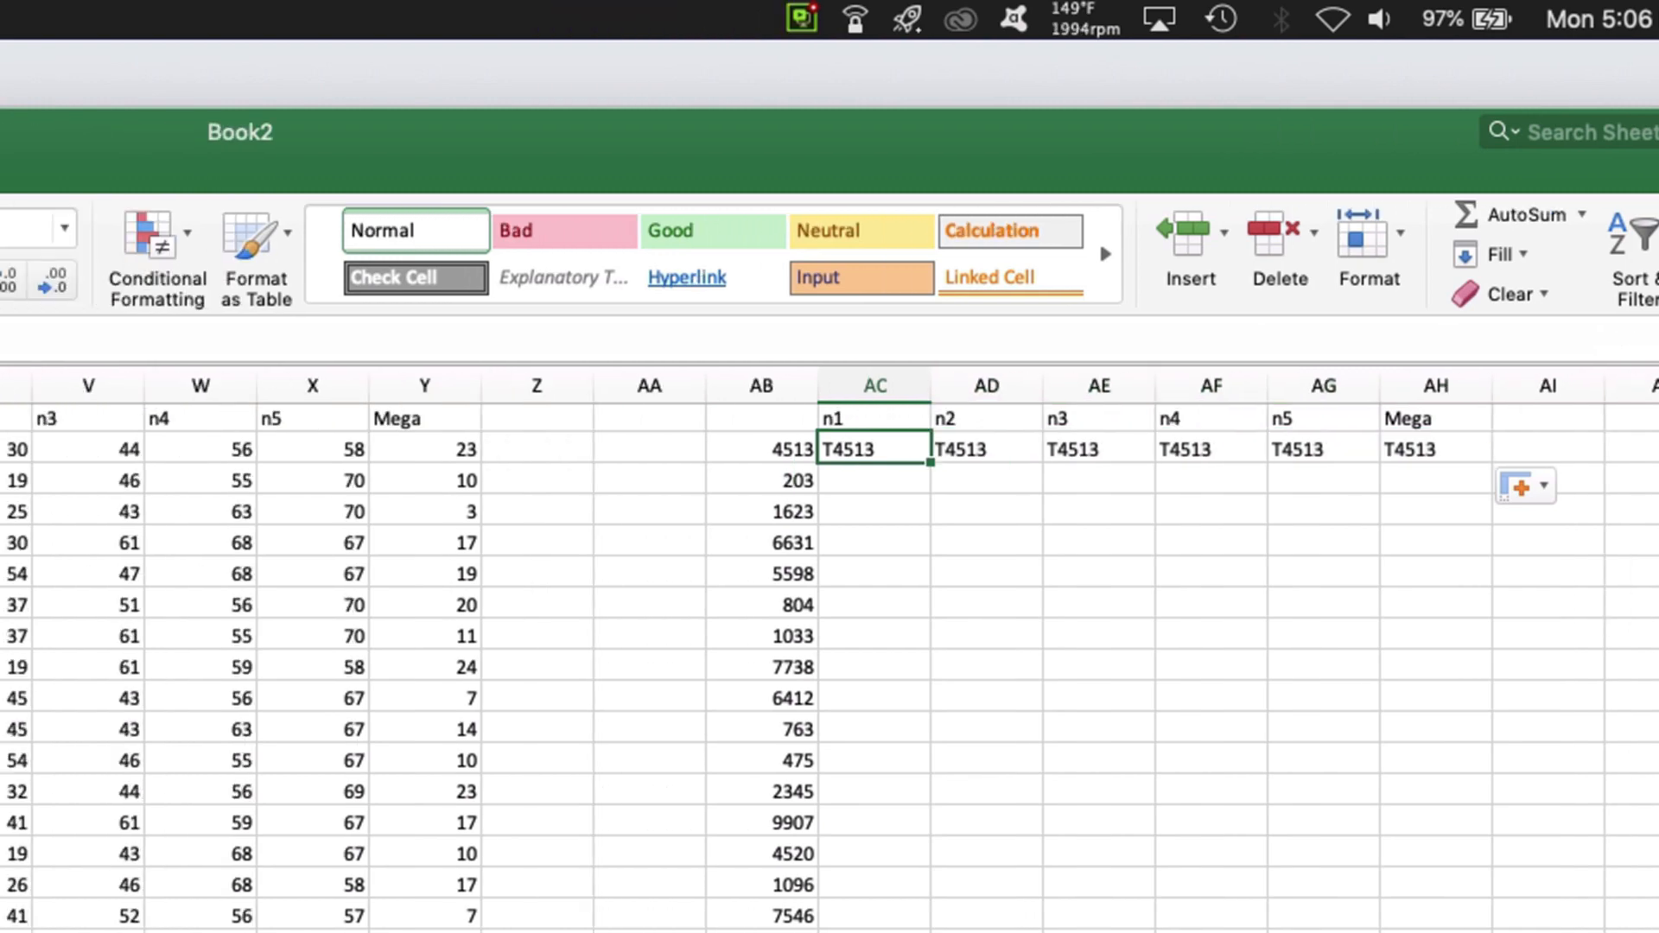
left_click(381, 324)
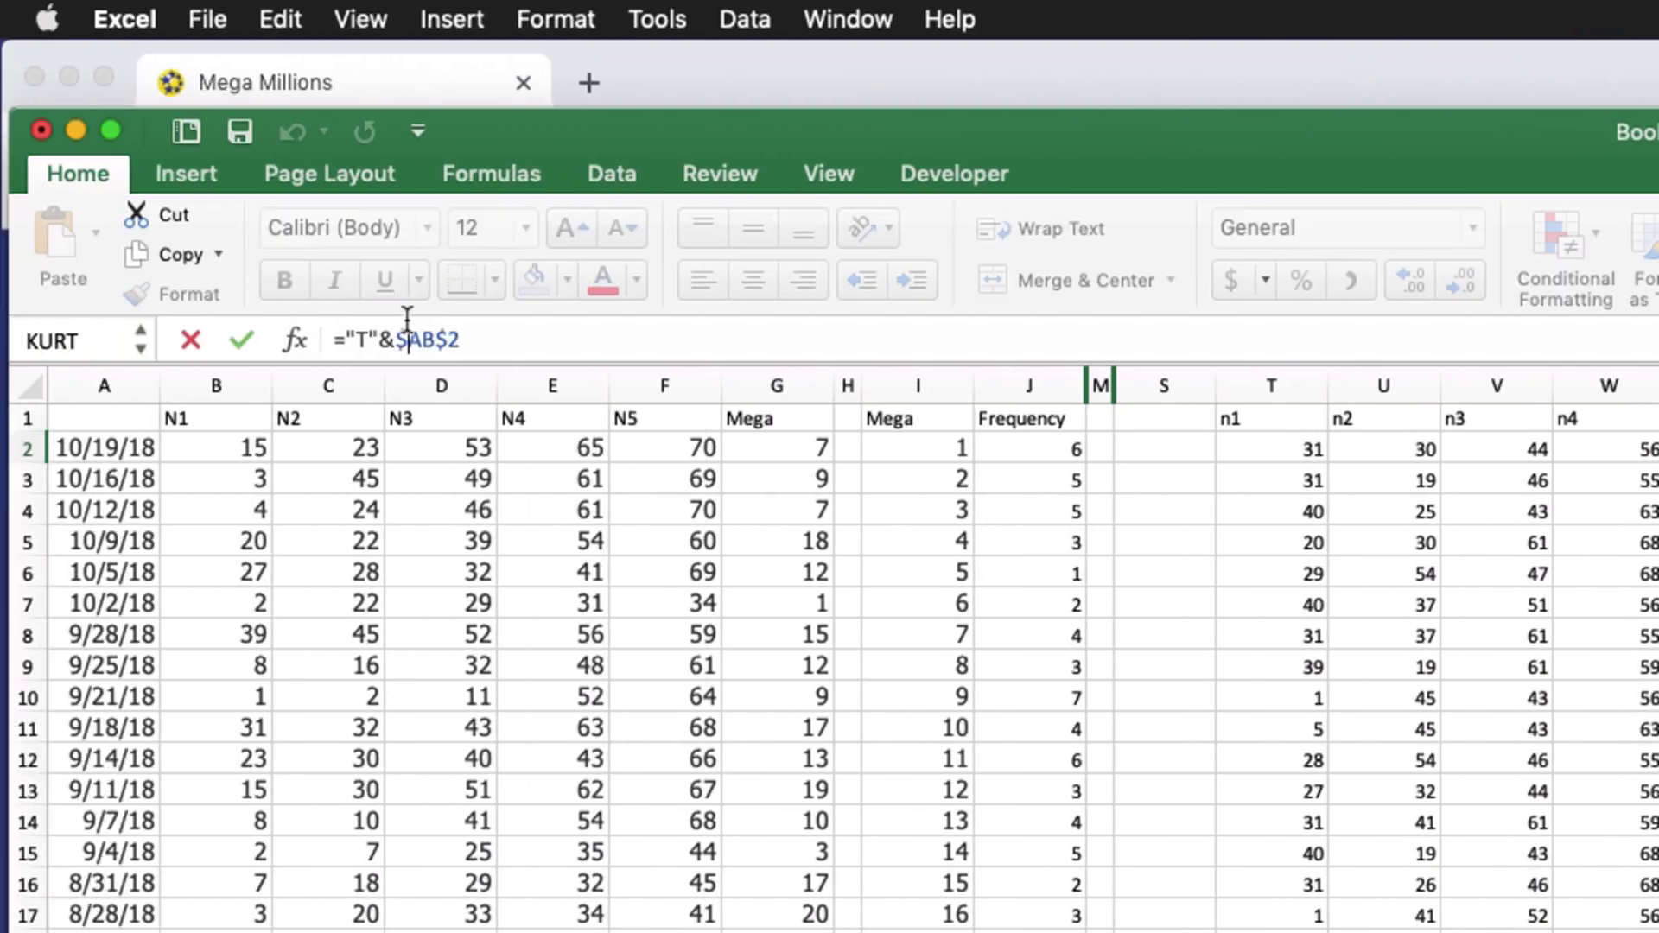
key("BackSpace")
key("Right")
key("Right")
key("Right")
key("BackSpace")
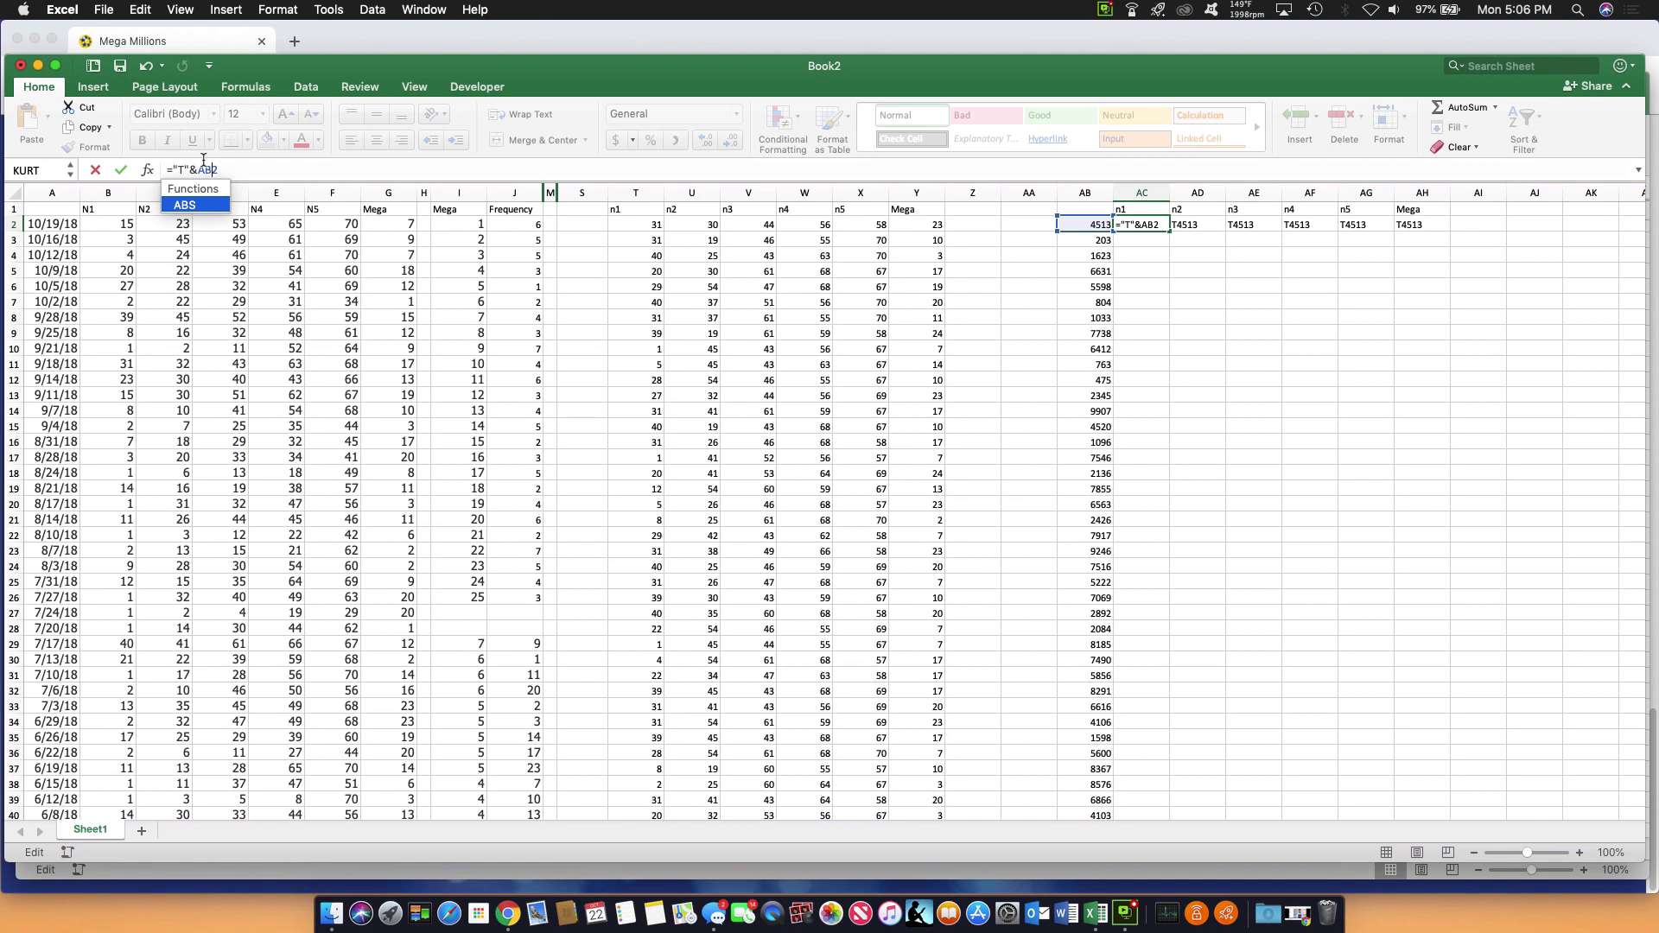
key("Return")
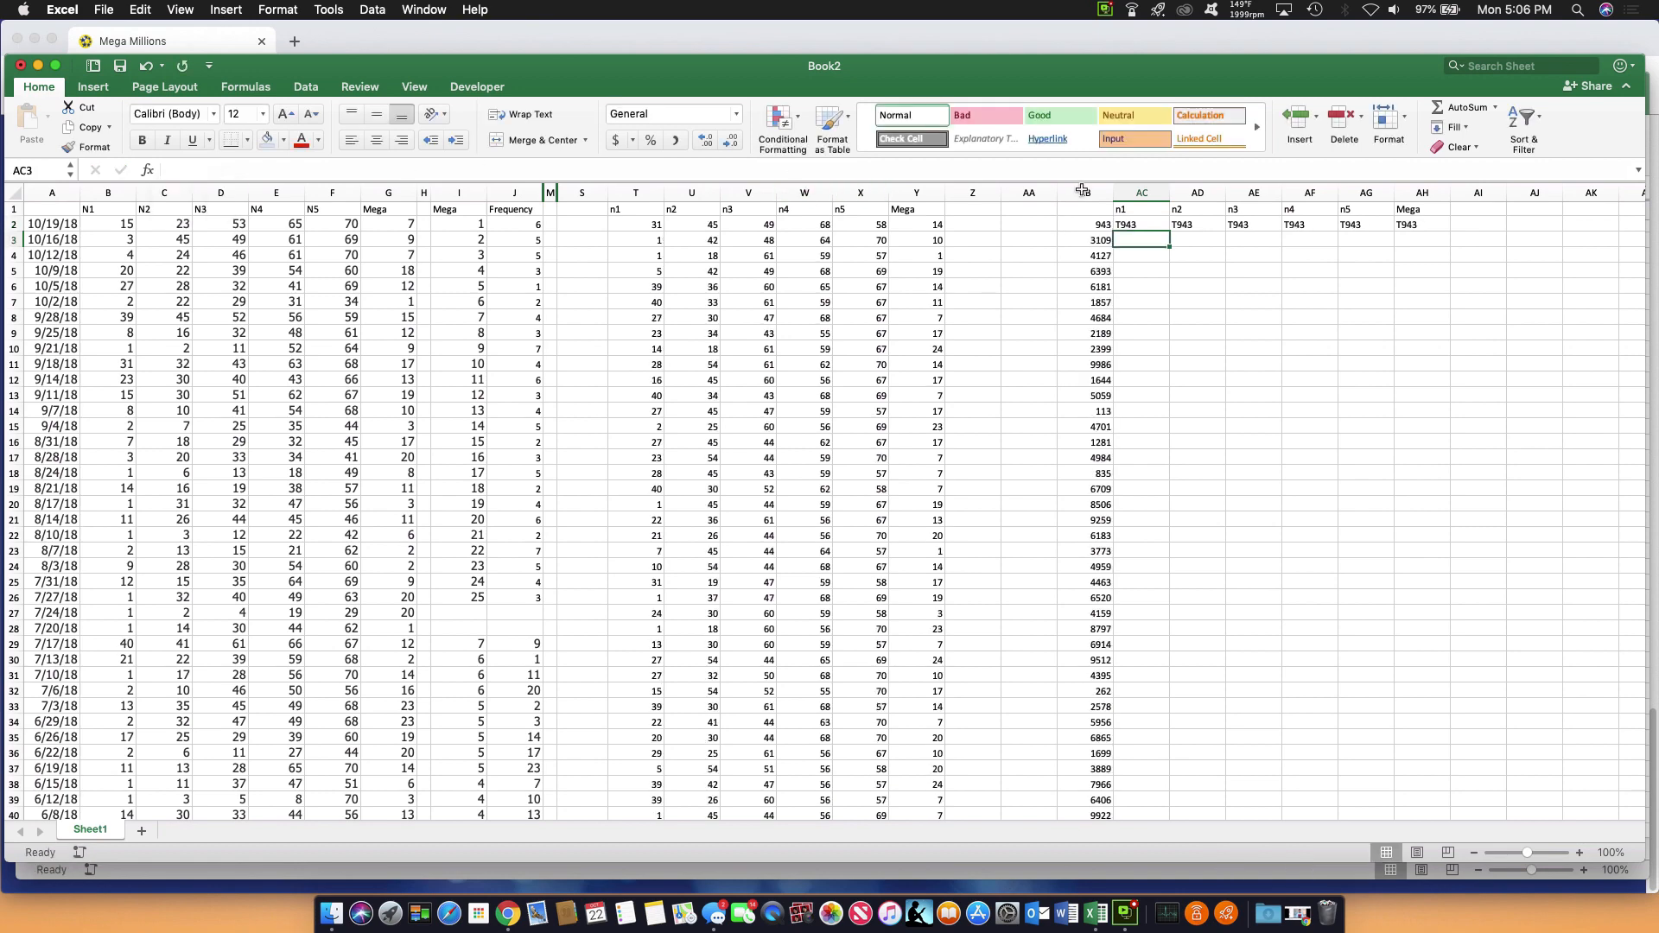
Change the n2 formula in AD2 to ="U"&AB2, with no absolute references
left_click(1183, 224)
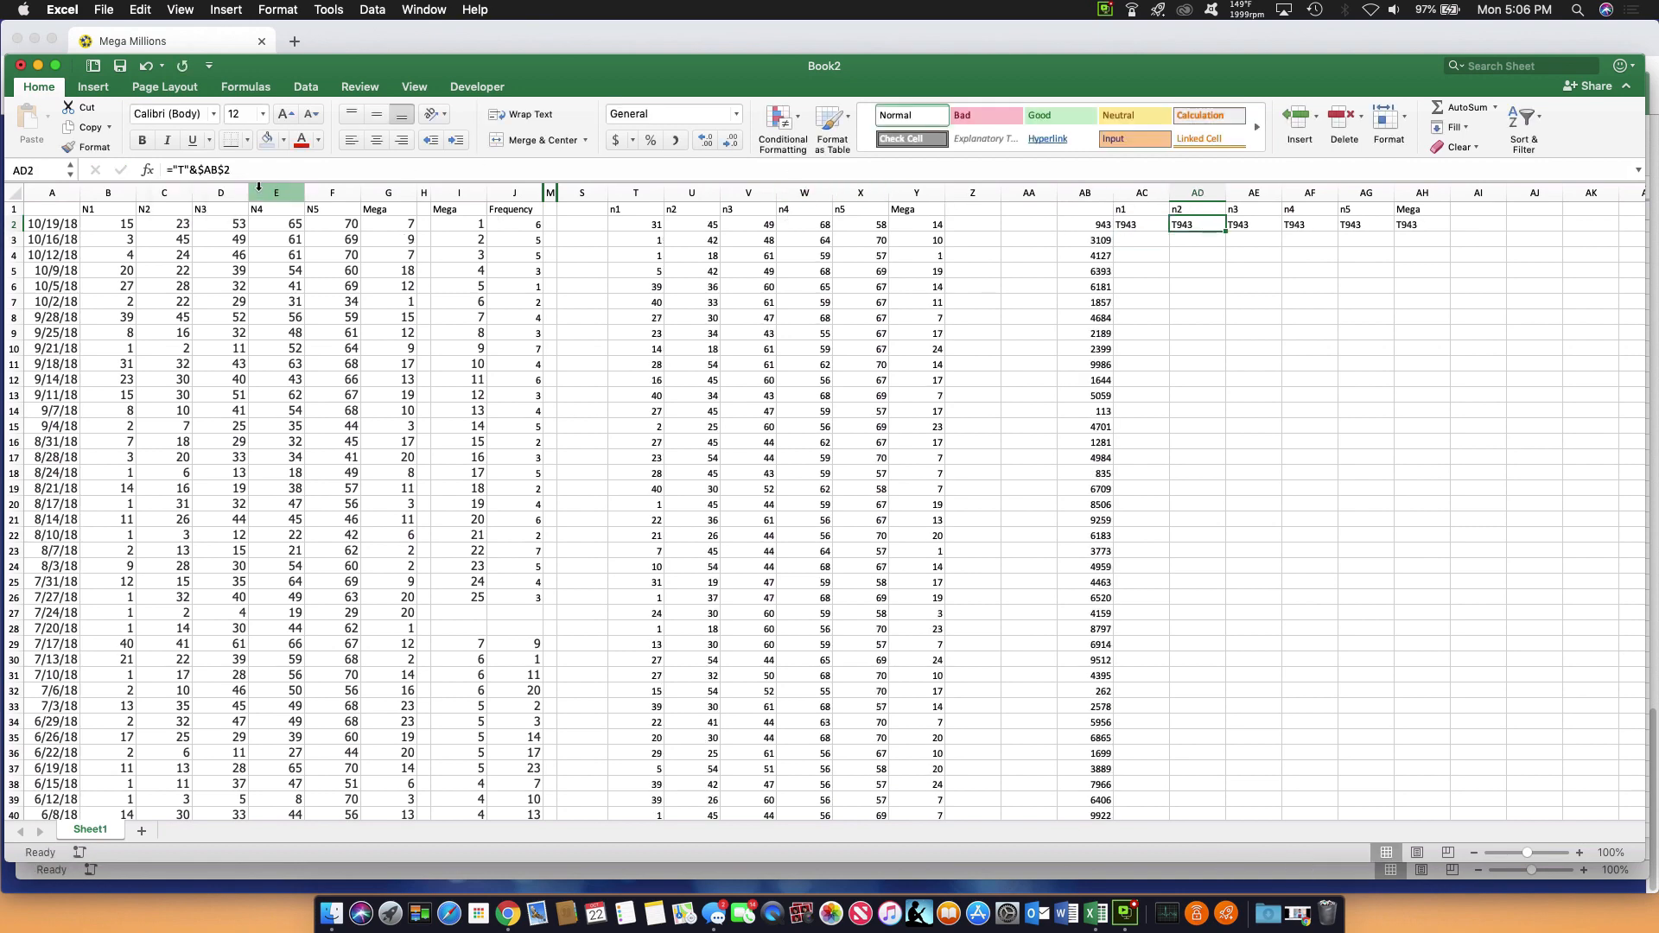
left_click(193, 168)
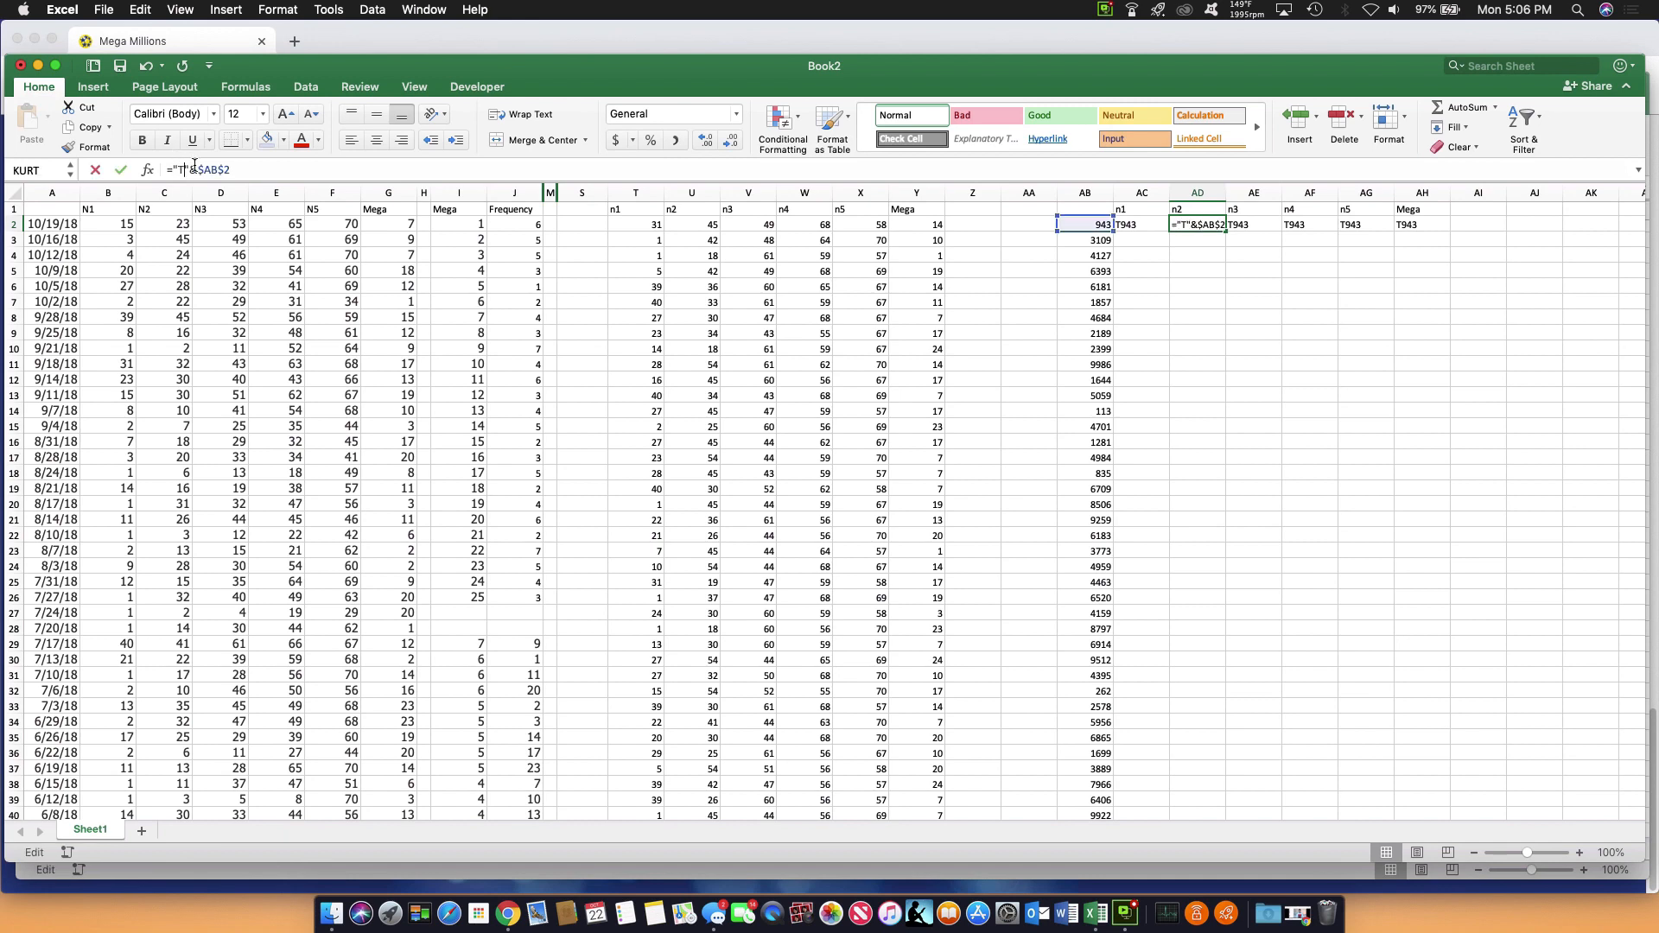
type("U")
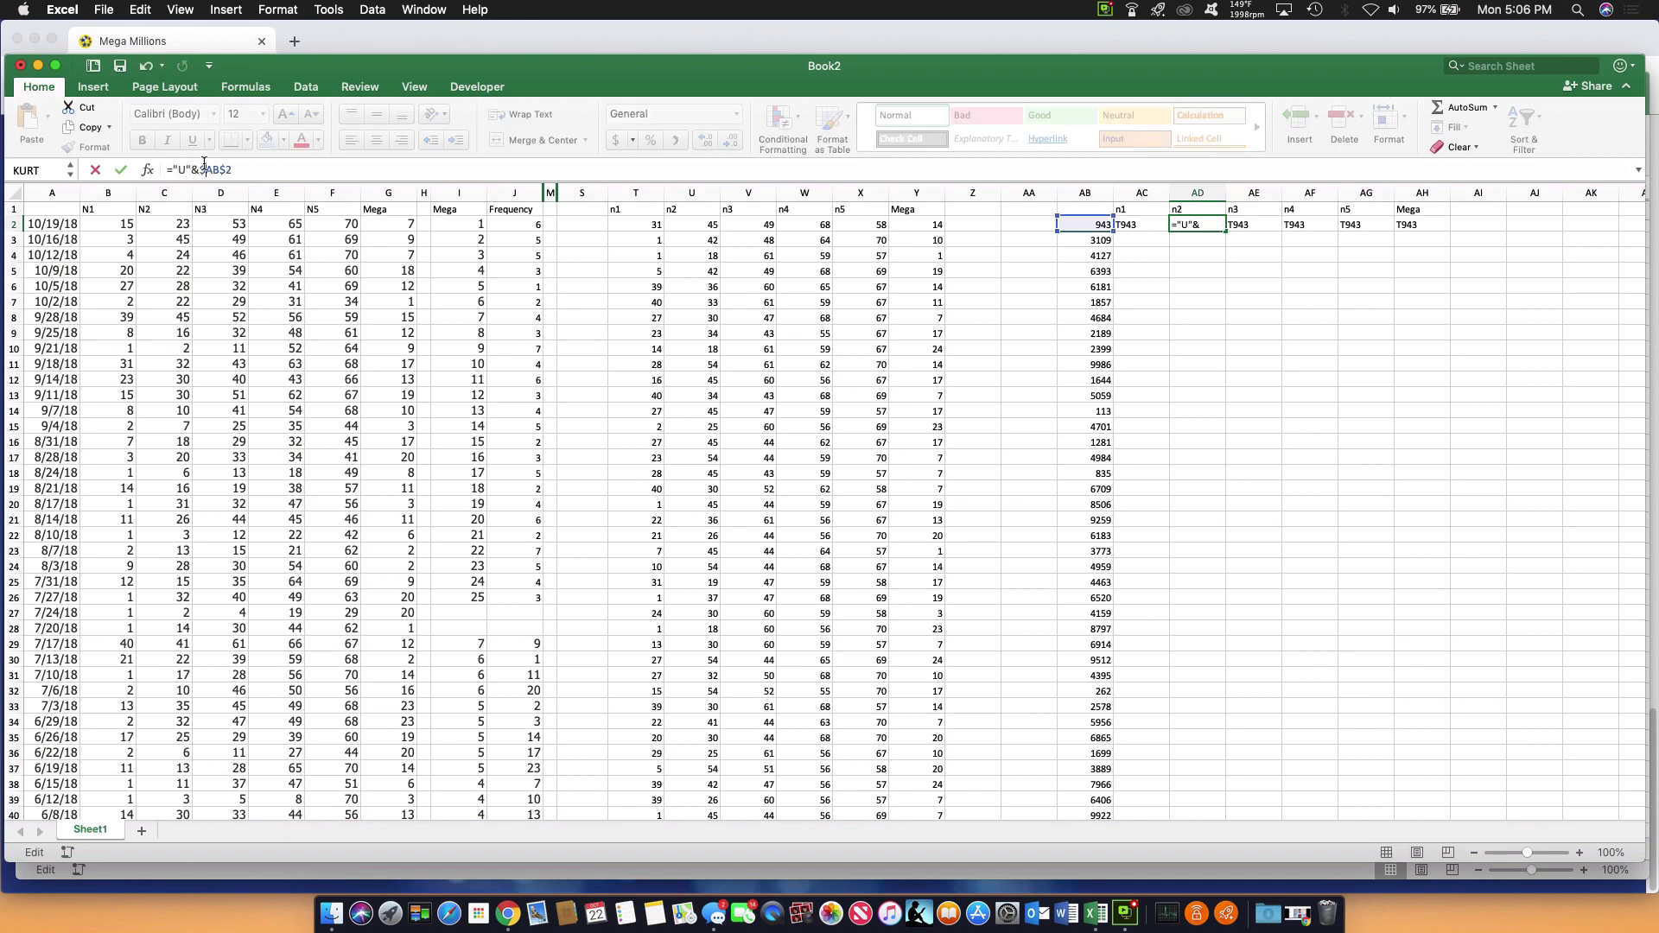
key("BackSpace")
key("BackSpace")
key("Return")
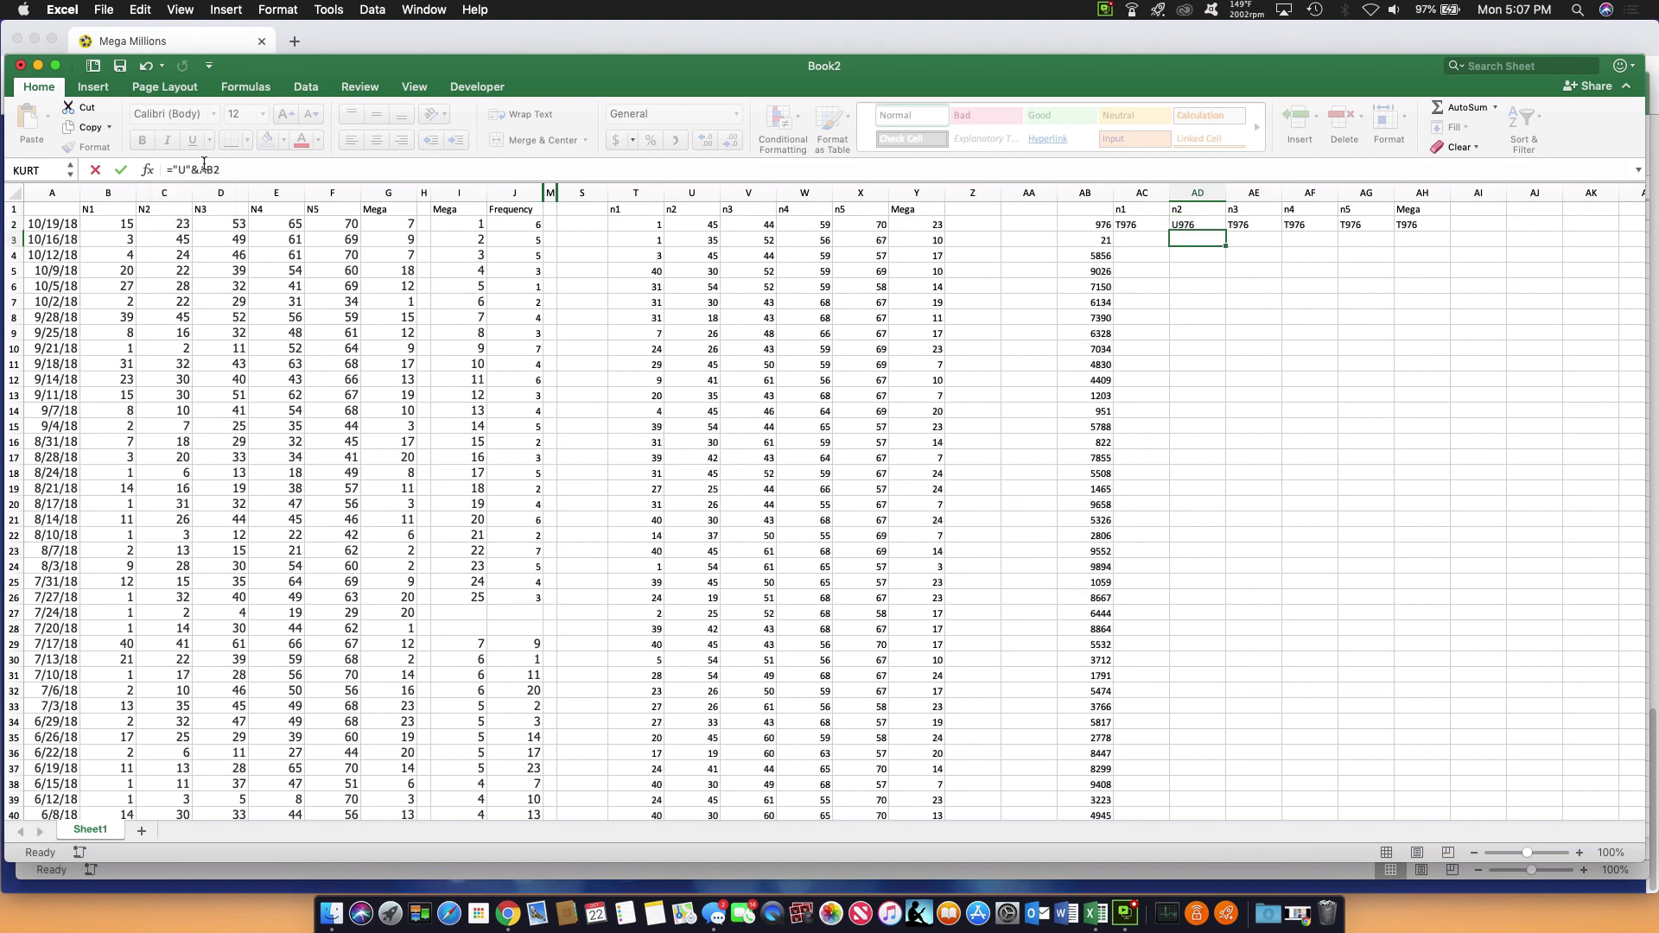
Change the n3 formula in AE2 to ="V"&AB2, with no absolute references
left_click(1241, 223)
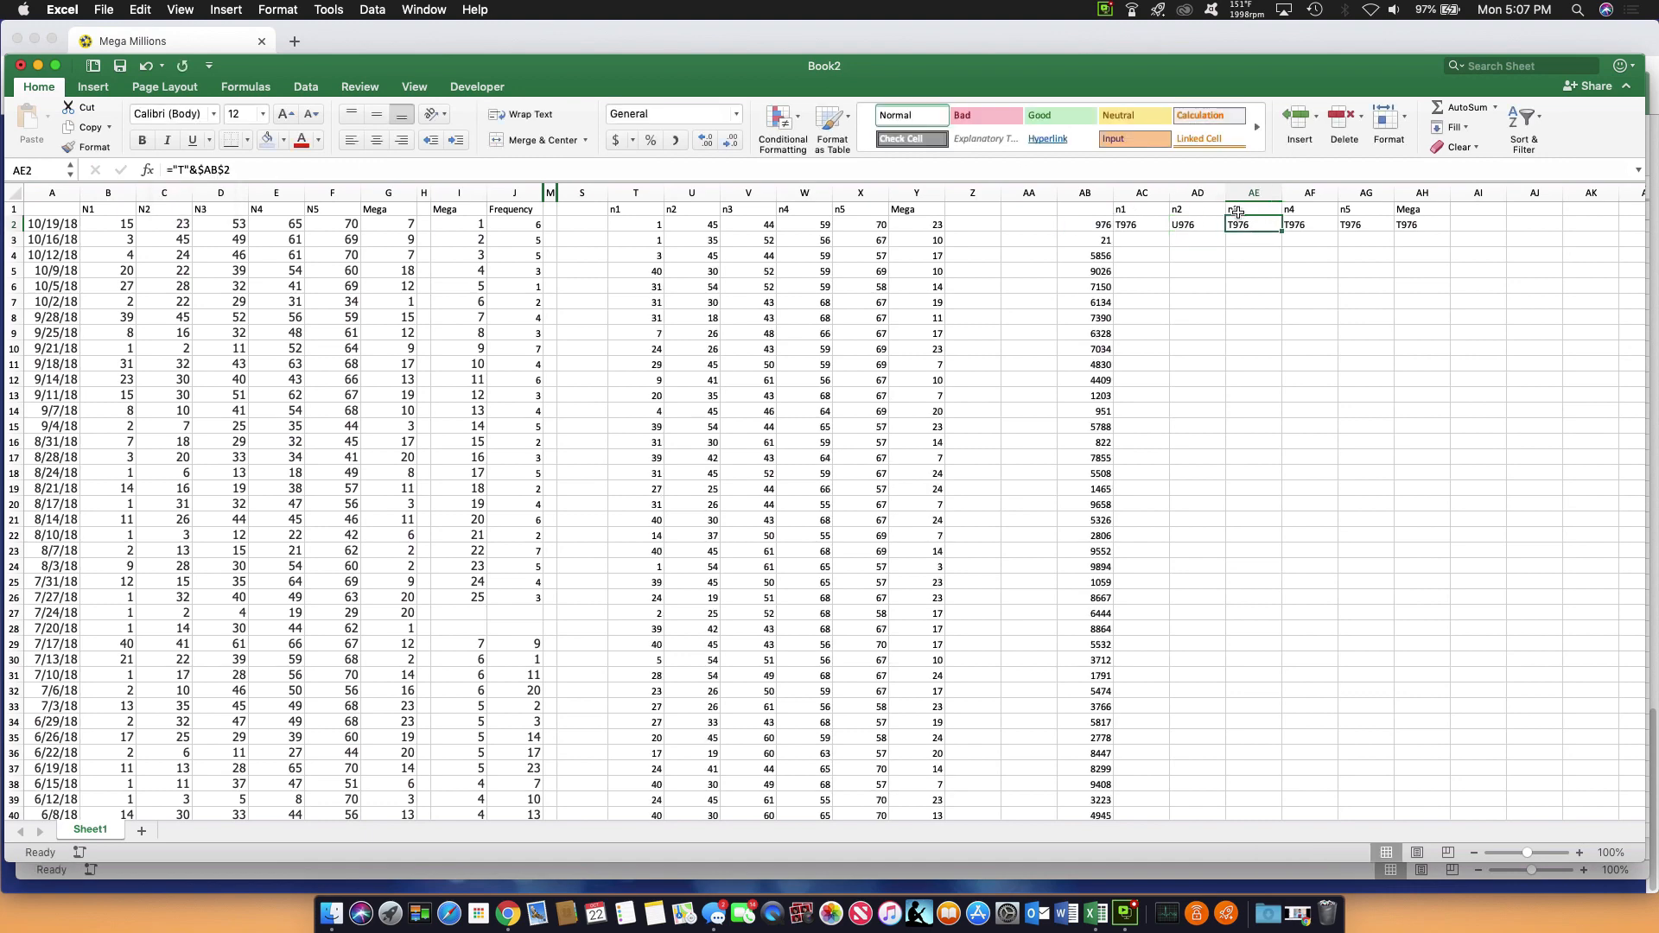
left_click(183, 168)
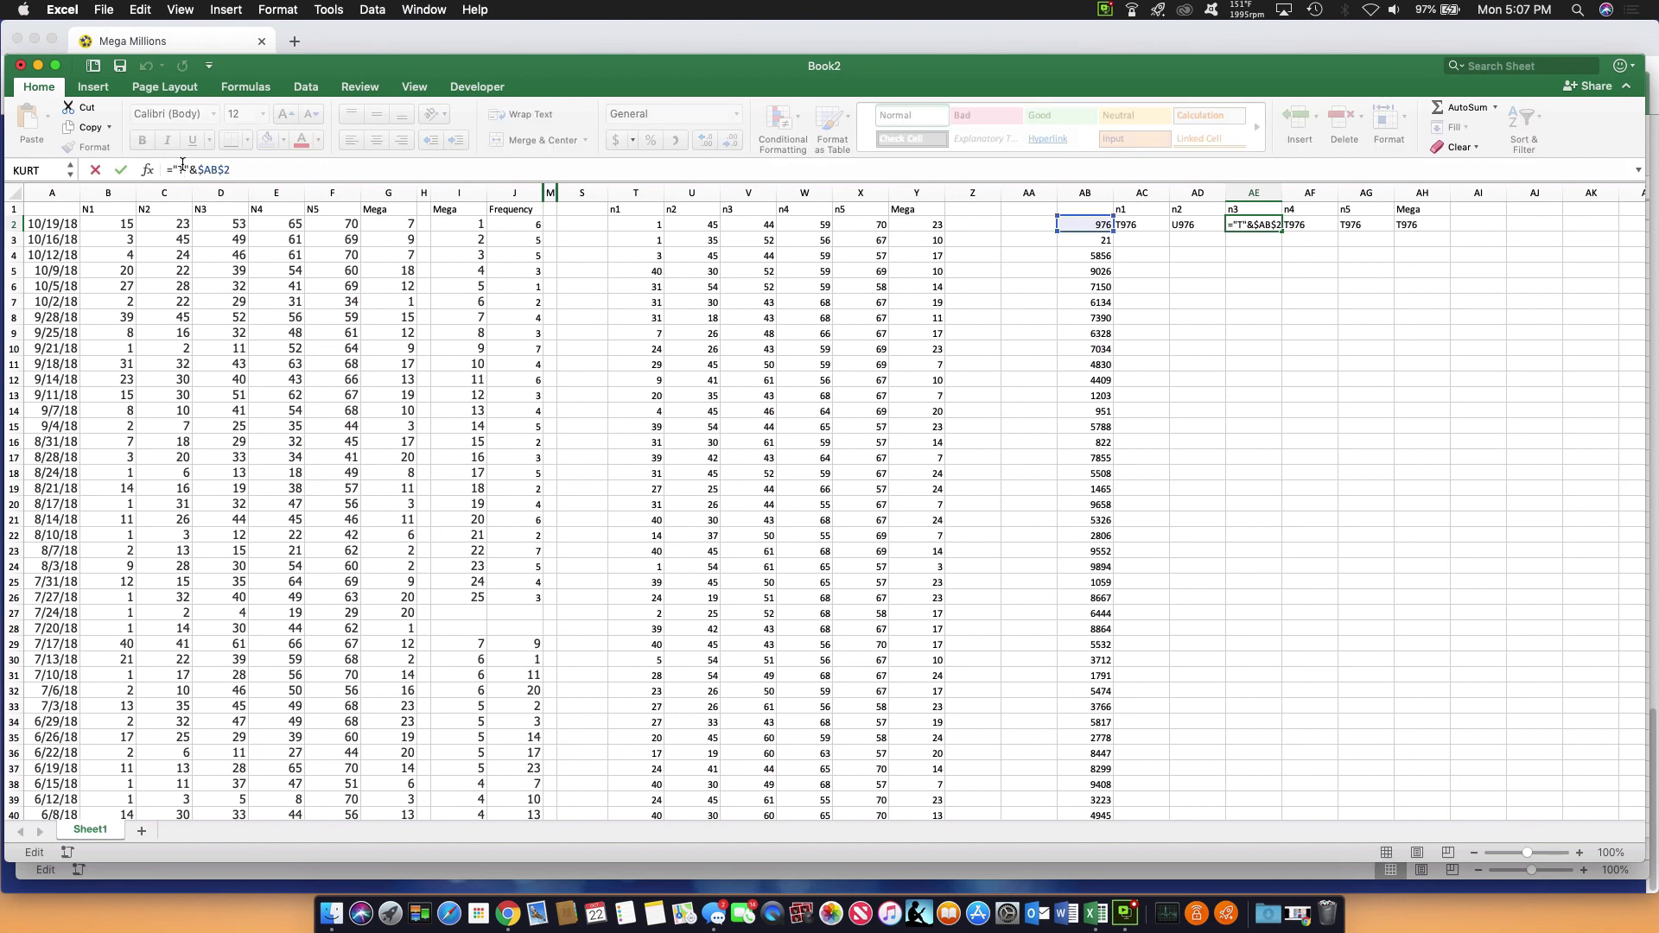
double_click(180, 168)
type("V")
key("Delete")
left_click(215, 163)
key("Delete")
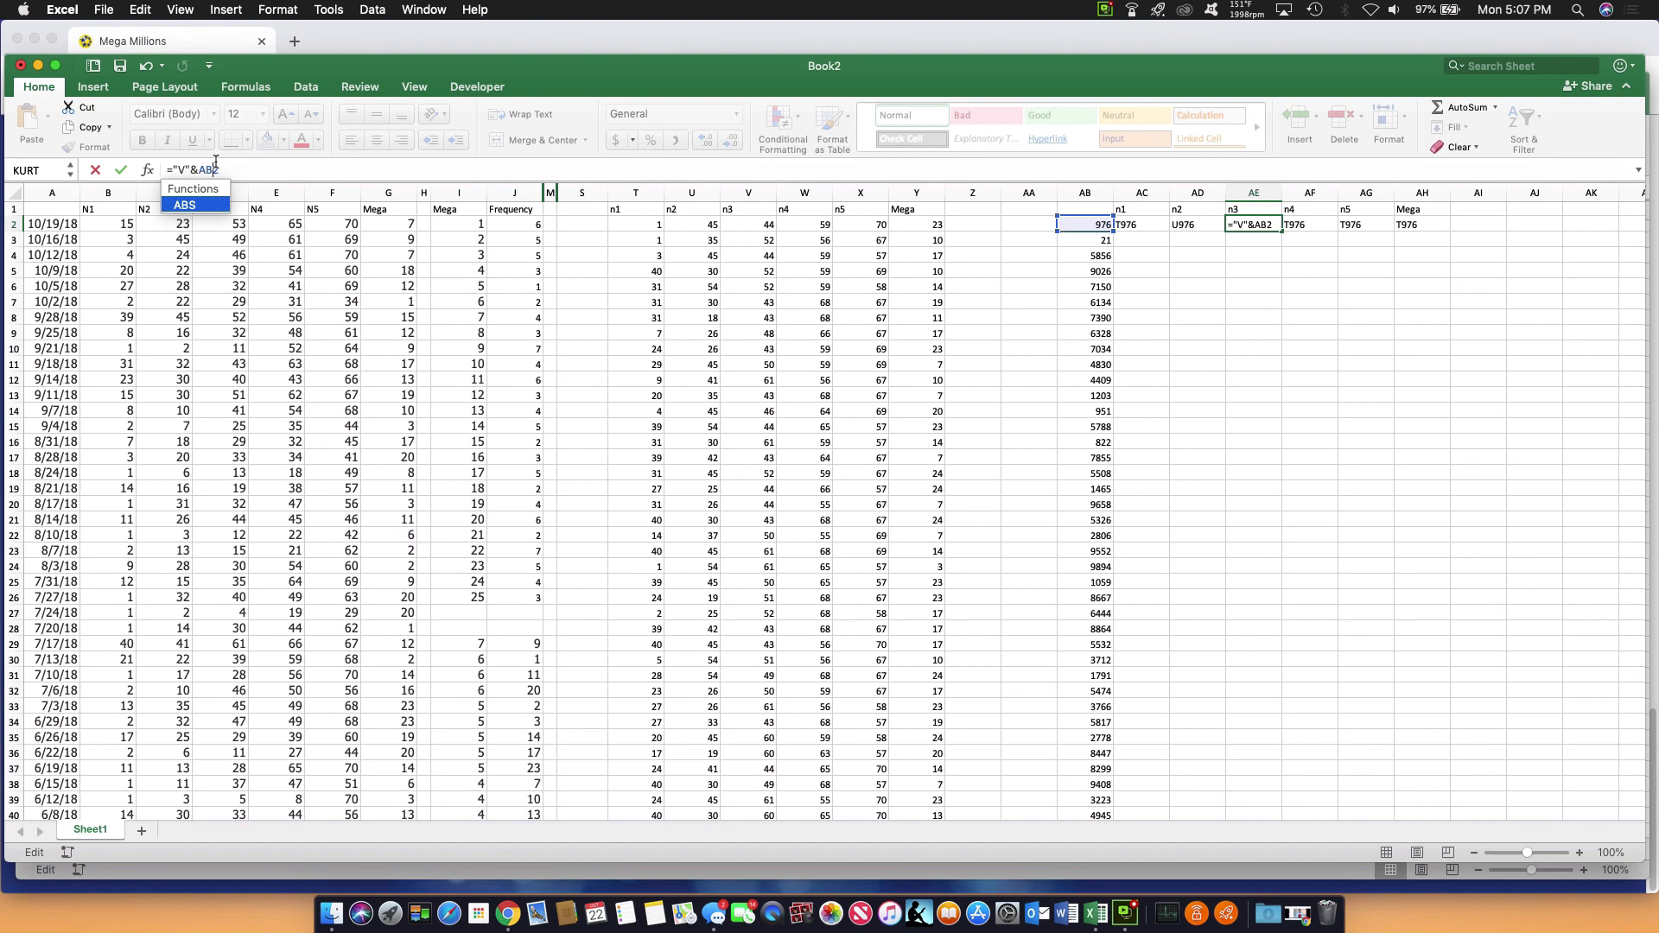
key("Return")
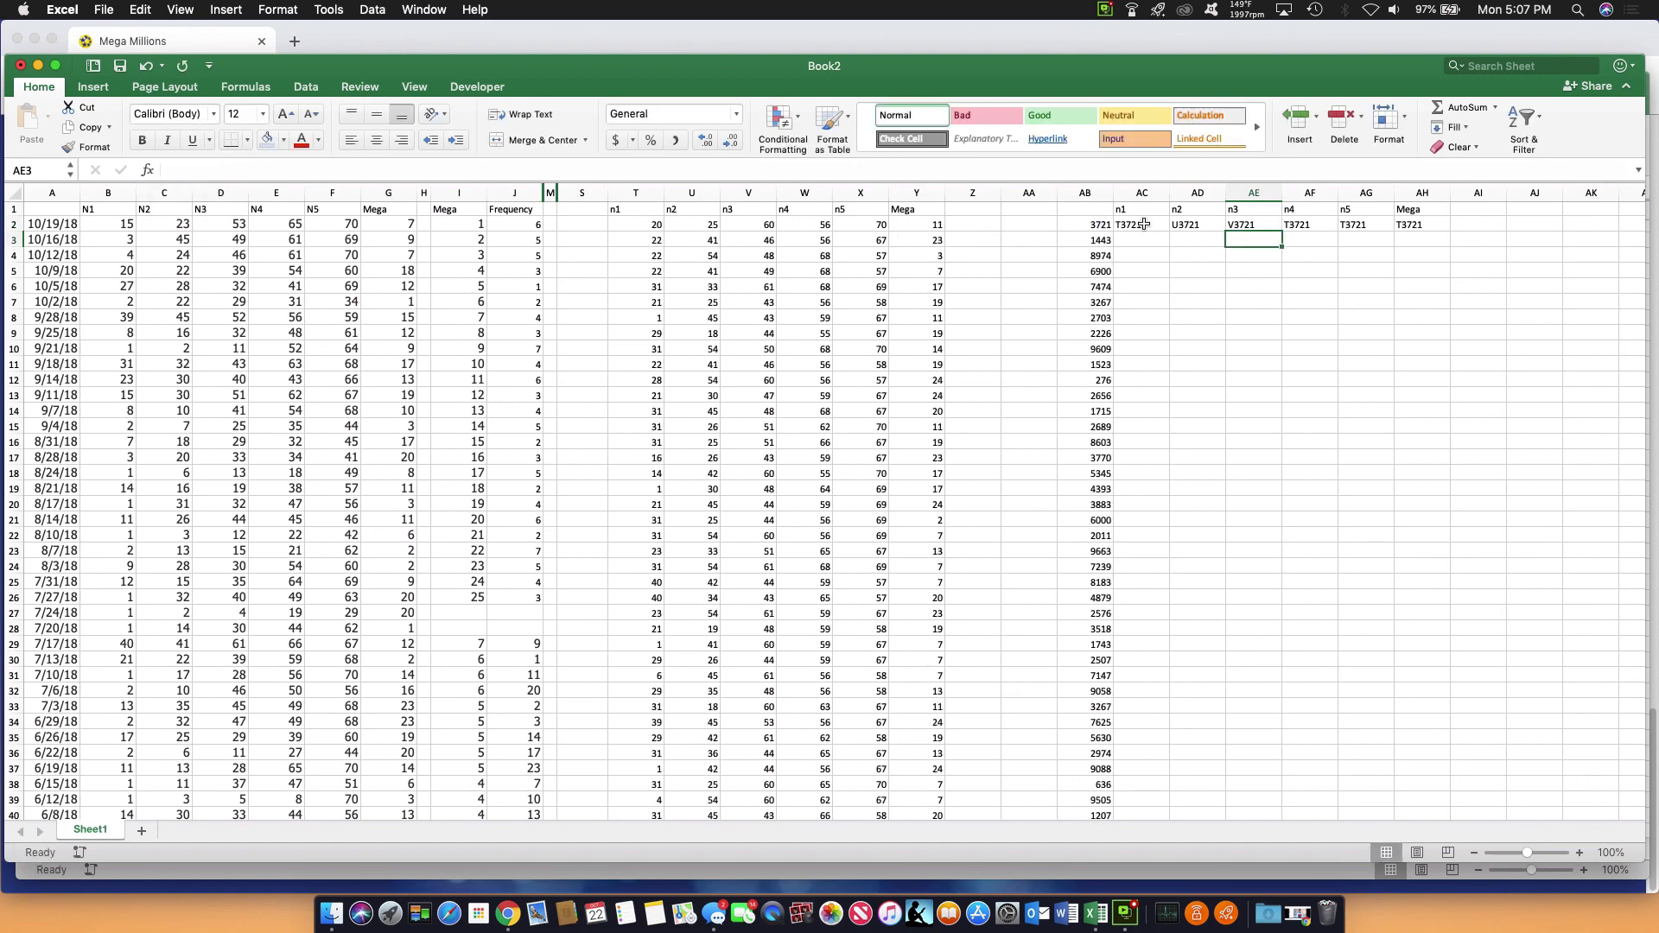
Change the n4 formula in AF2 to ="W"&AB2, with no absolute references
left_click(1299, 222)
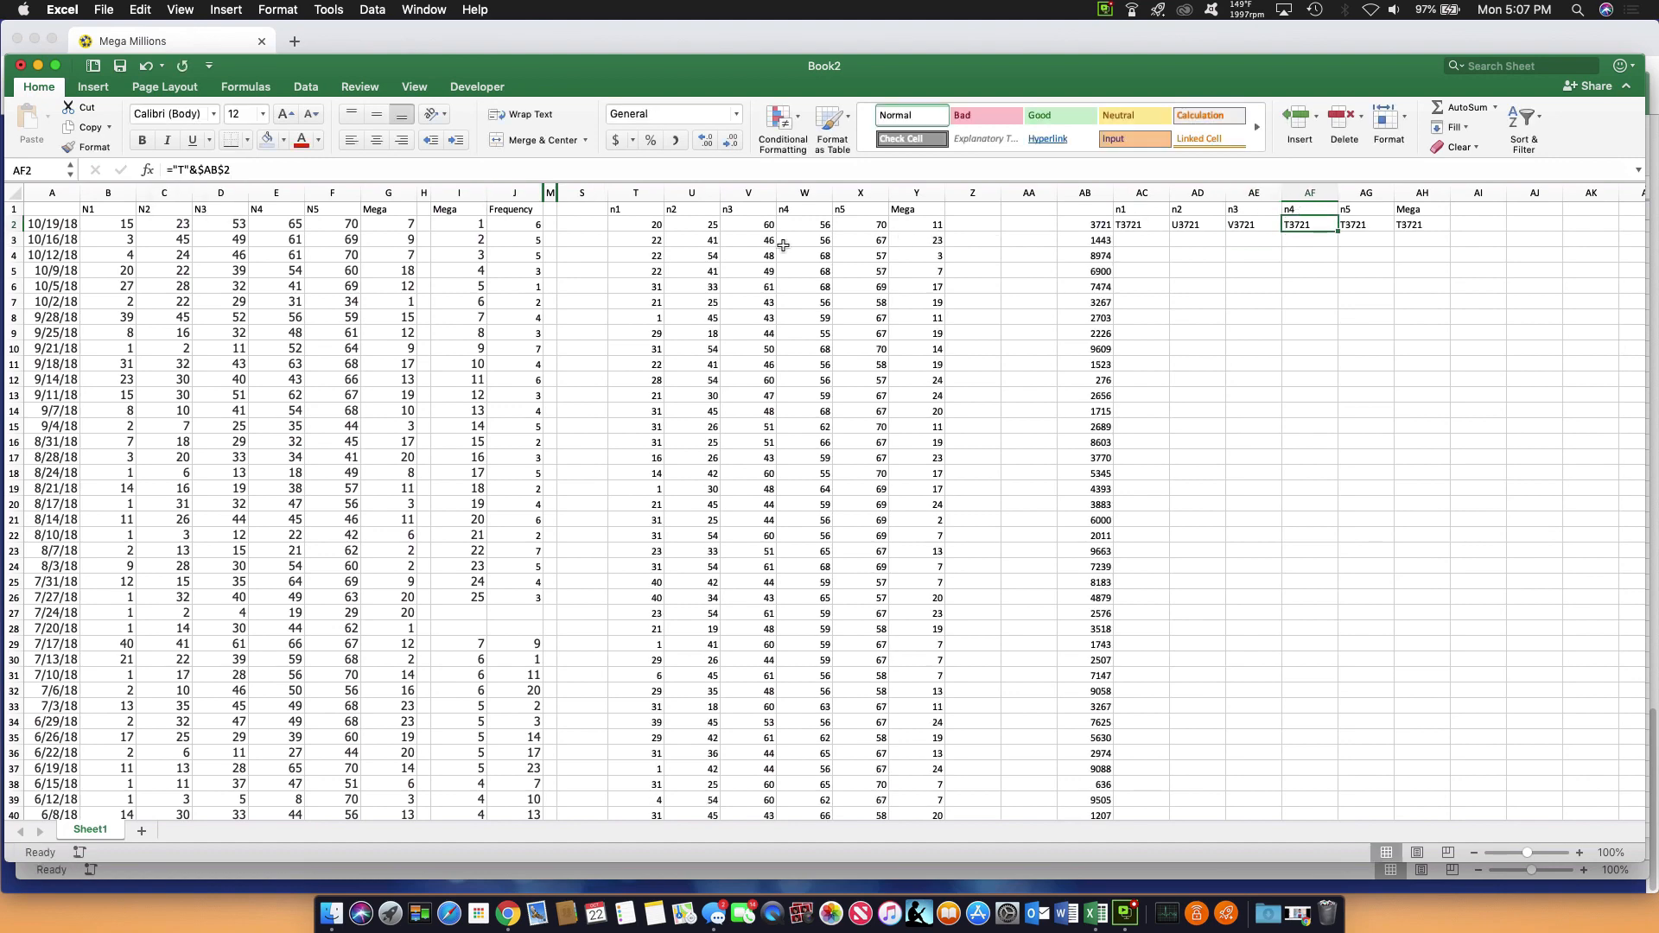
left_click(180, 166)
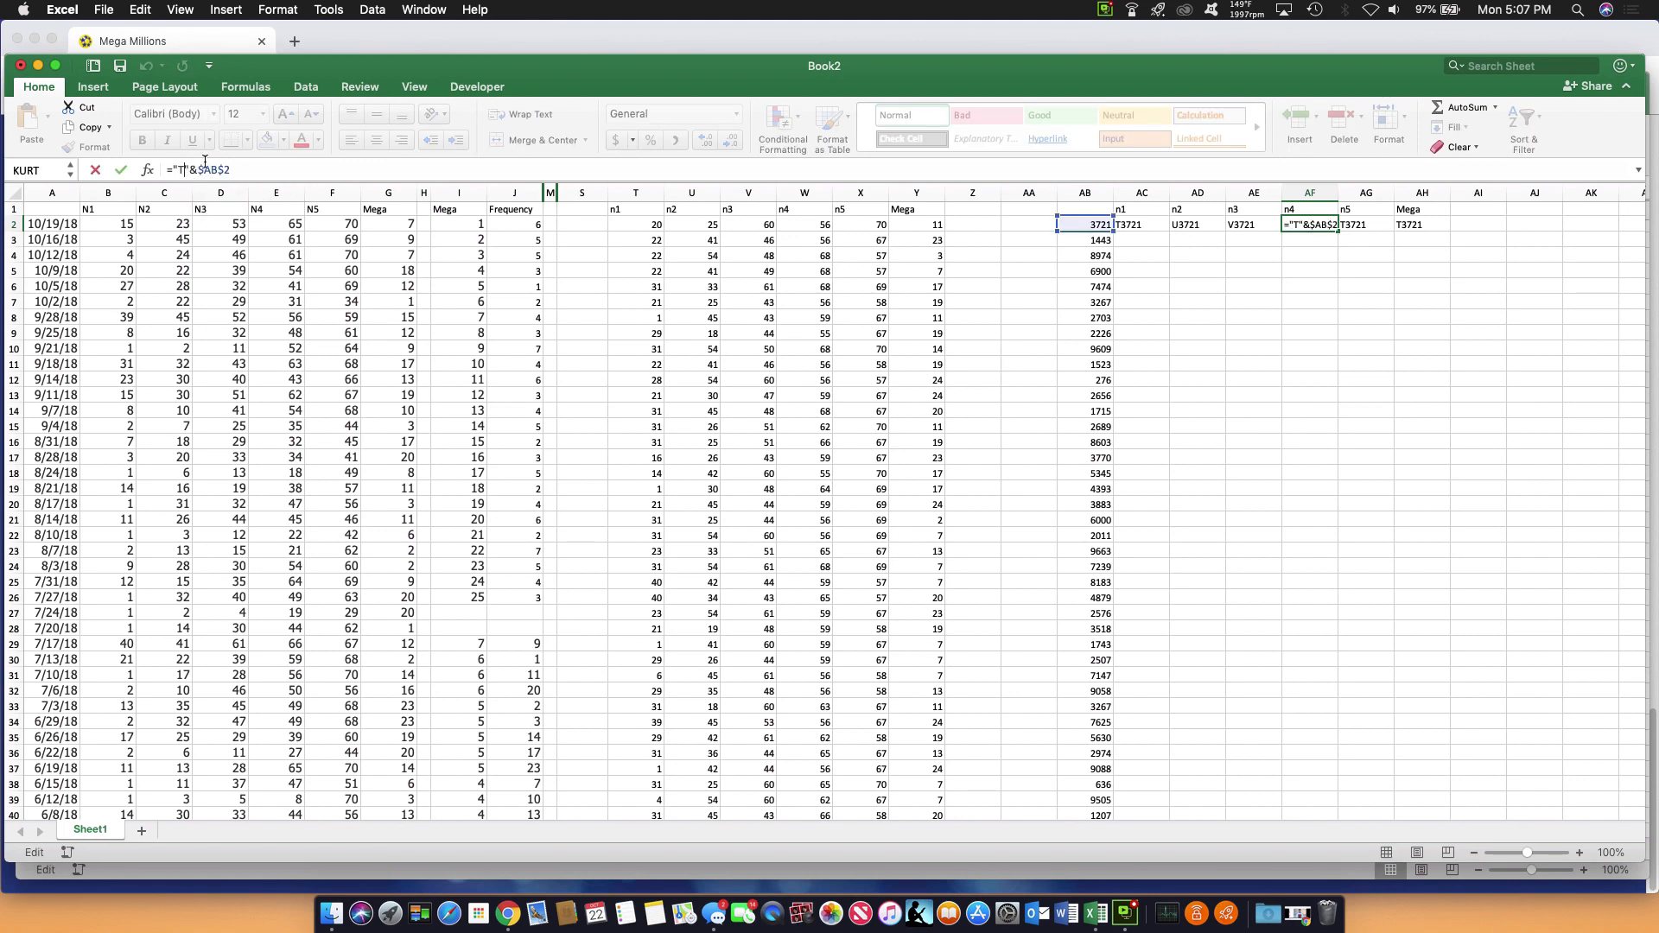
key("BackSpace")
type("W")
key("BackSpace")
left_click(219, 166)
key("BackSpace")
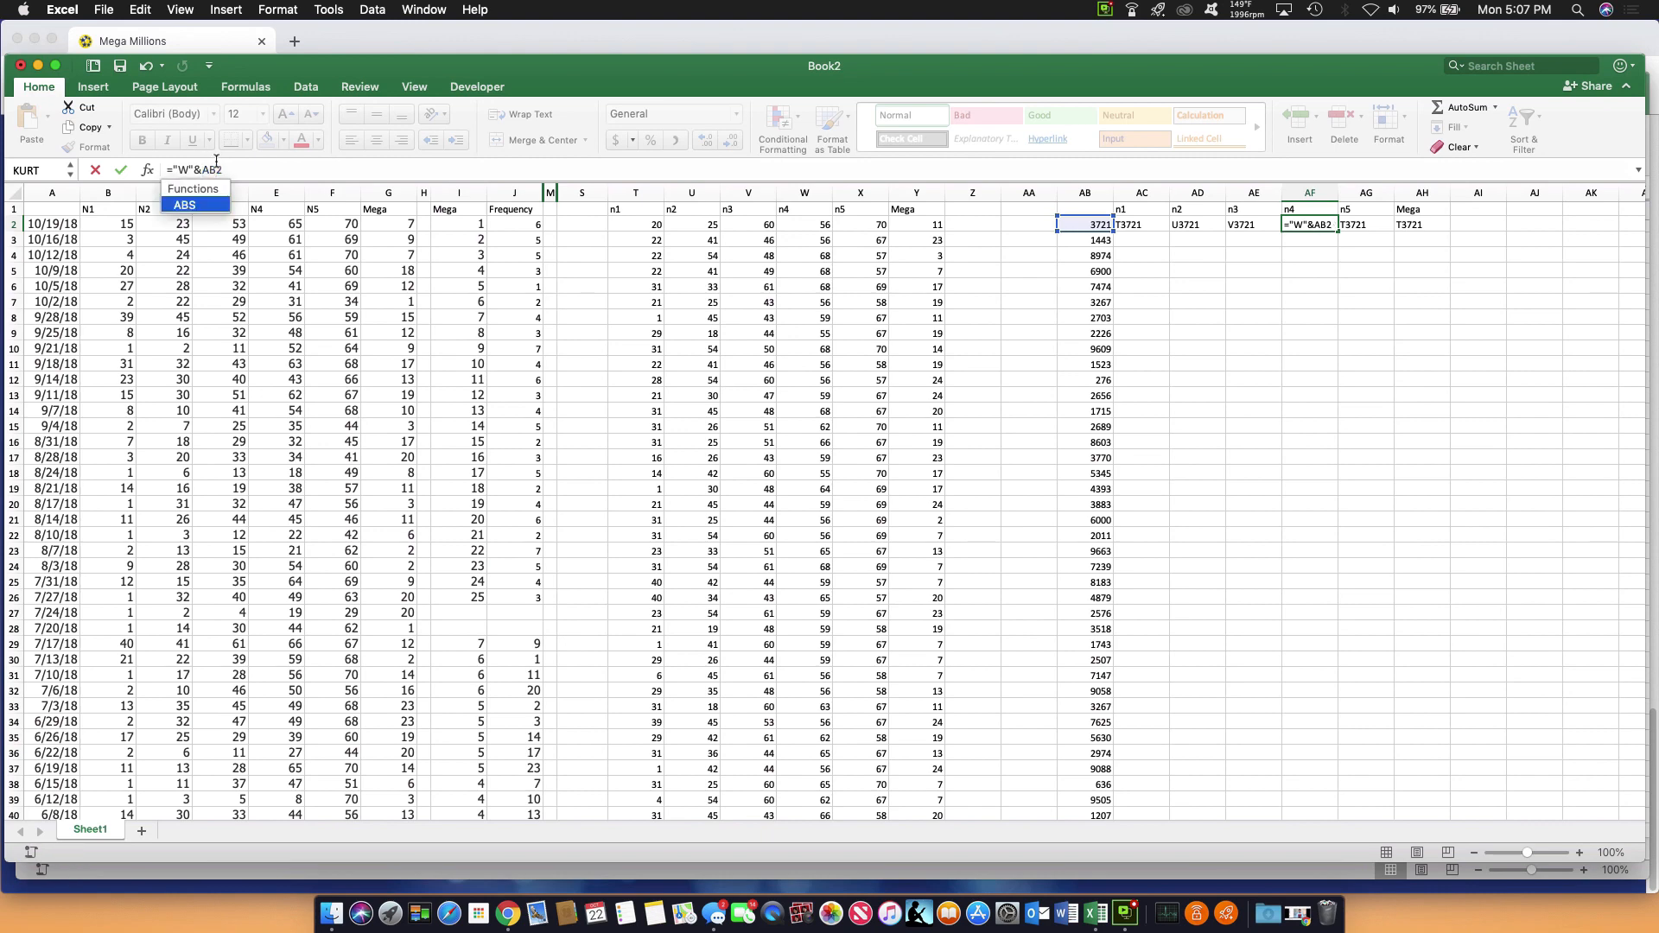
key("Return")
Change the n5 formula in AG2 to ="X"&AB2, with no absolute references
left_click(1348, 225)
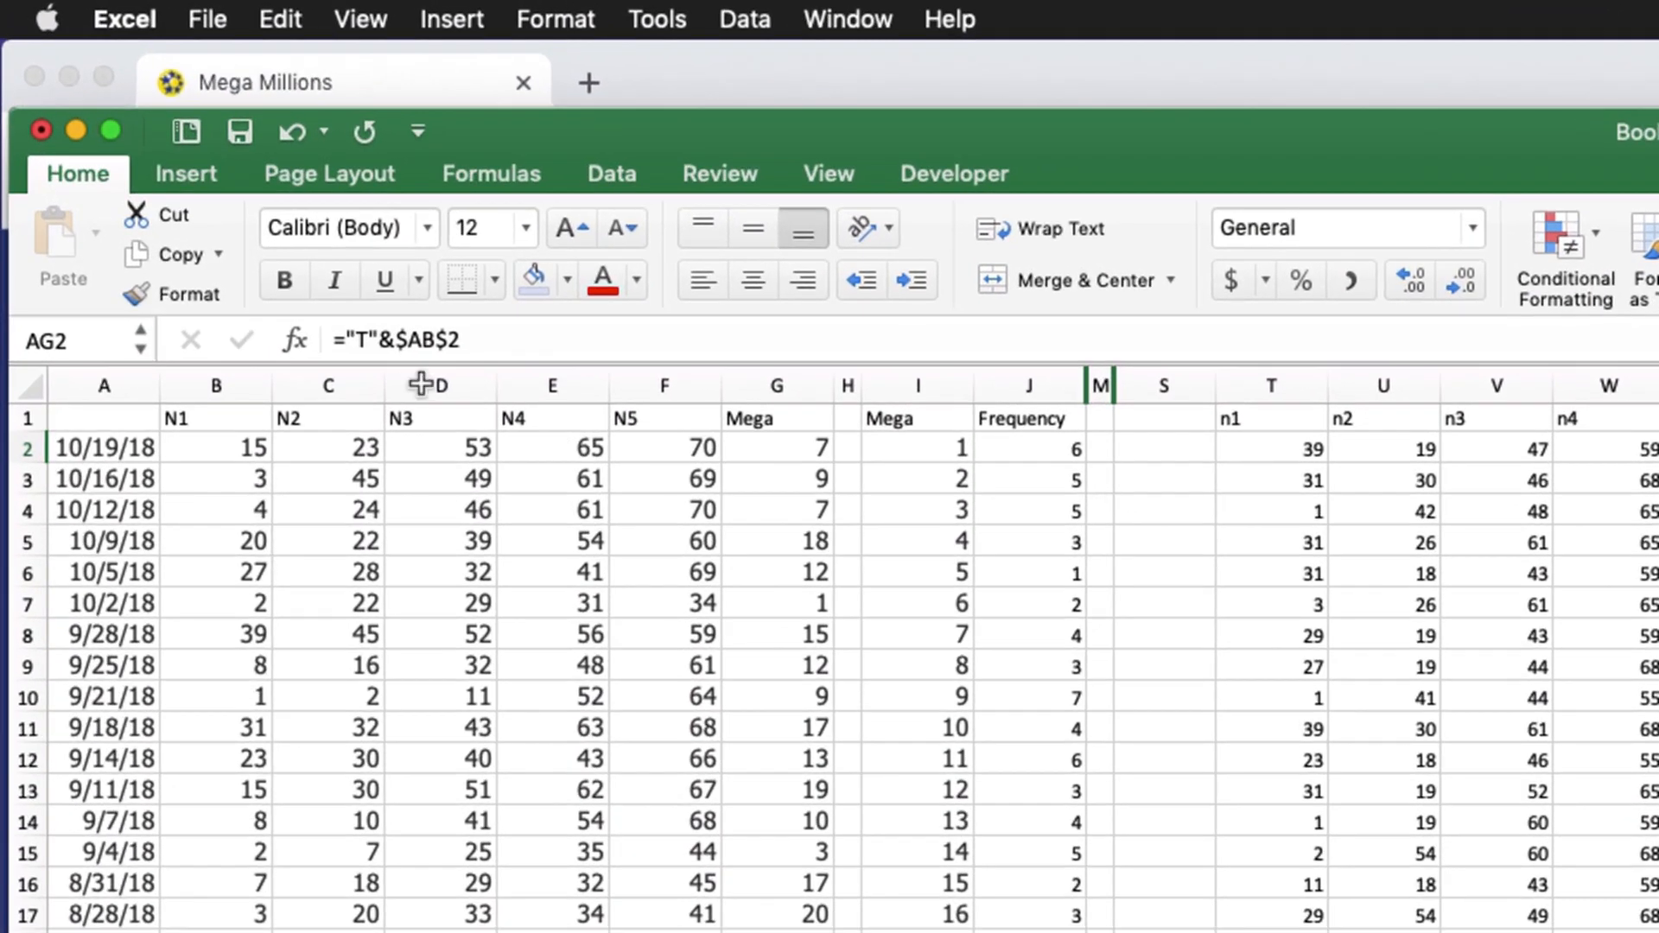
left_click(364, 335)
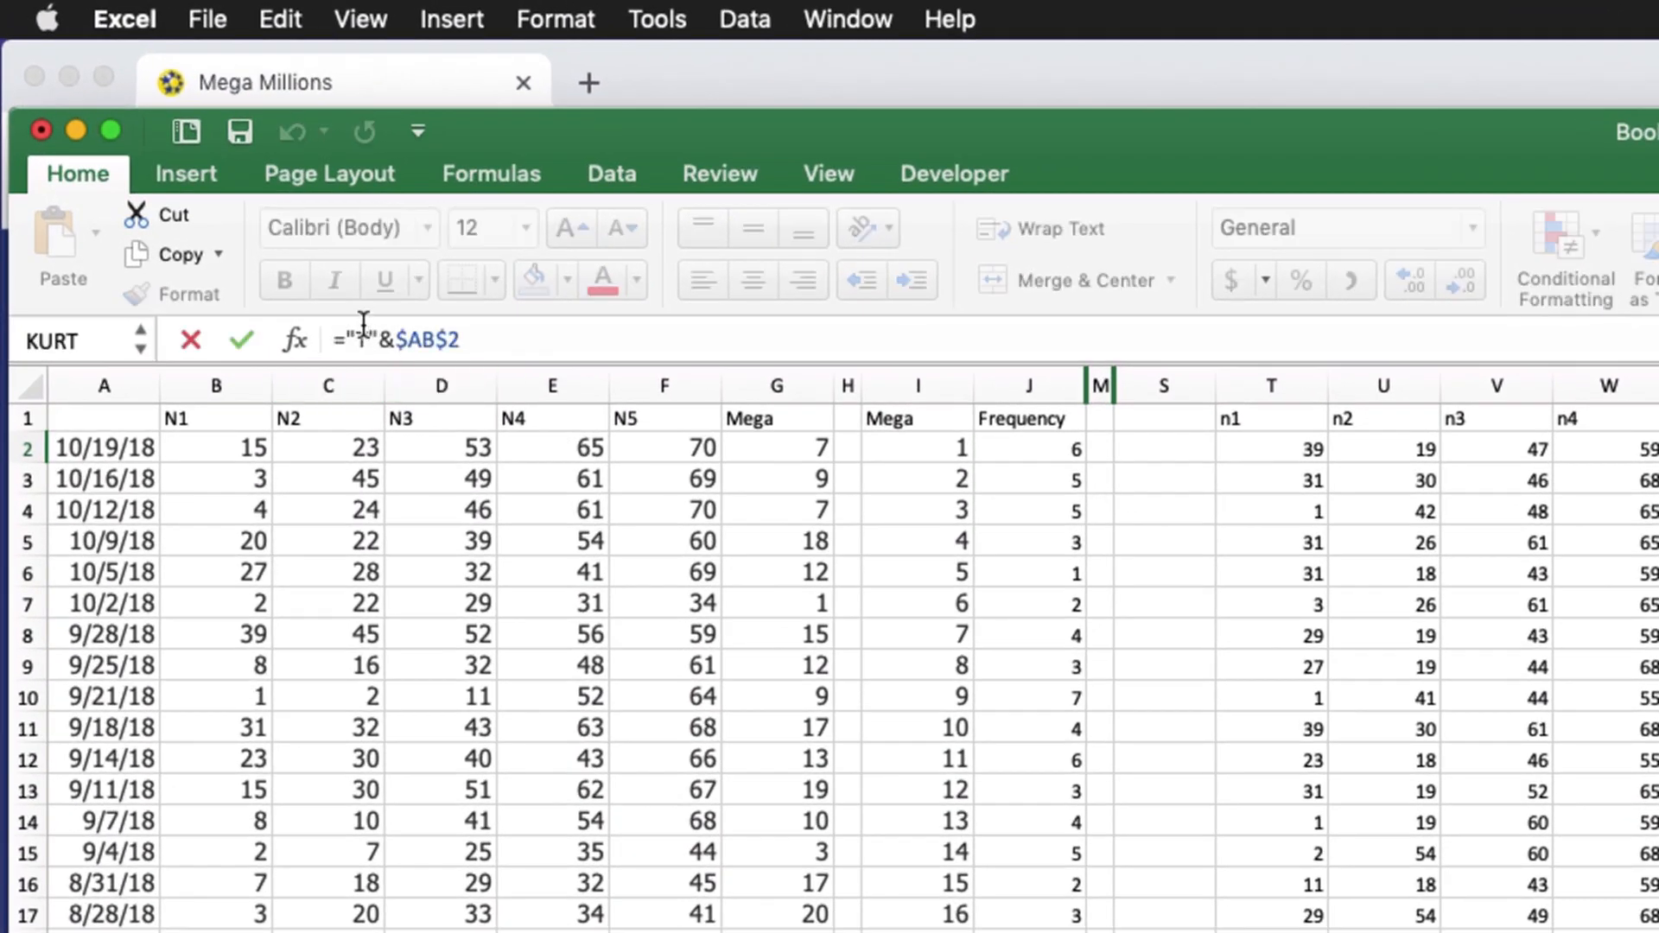
key("BackSpace")
type("X")
key("BackSpace")
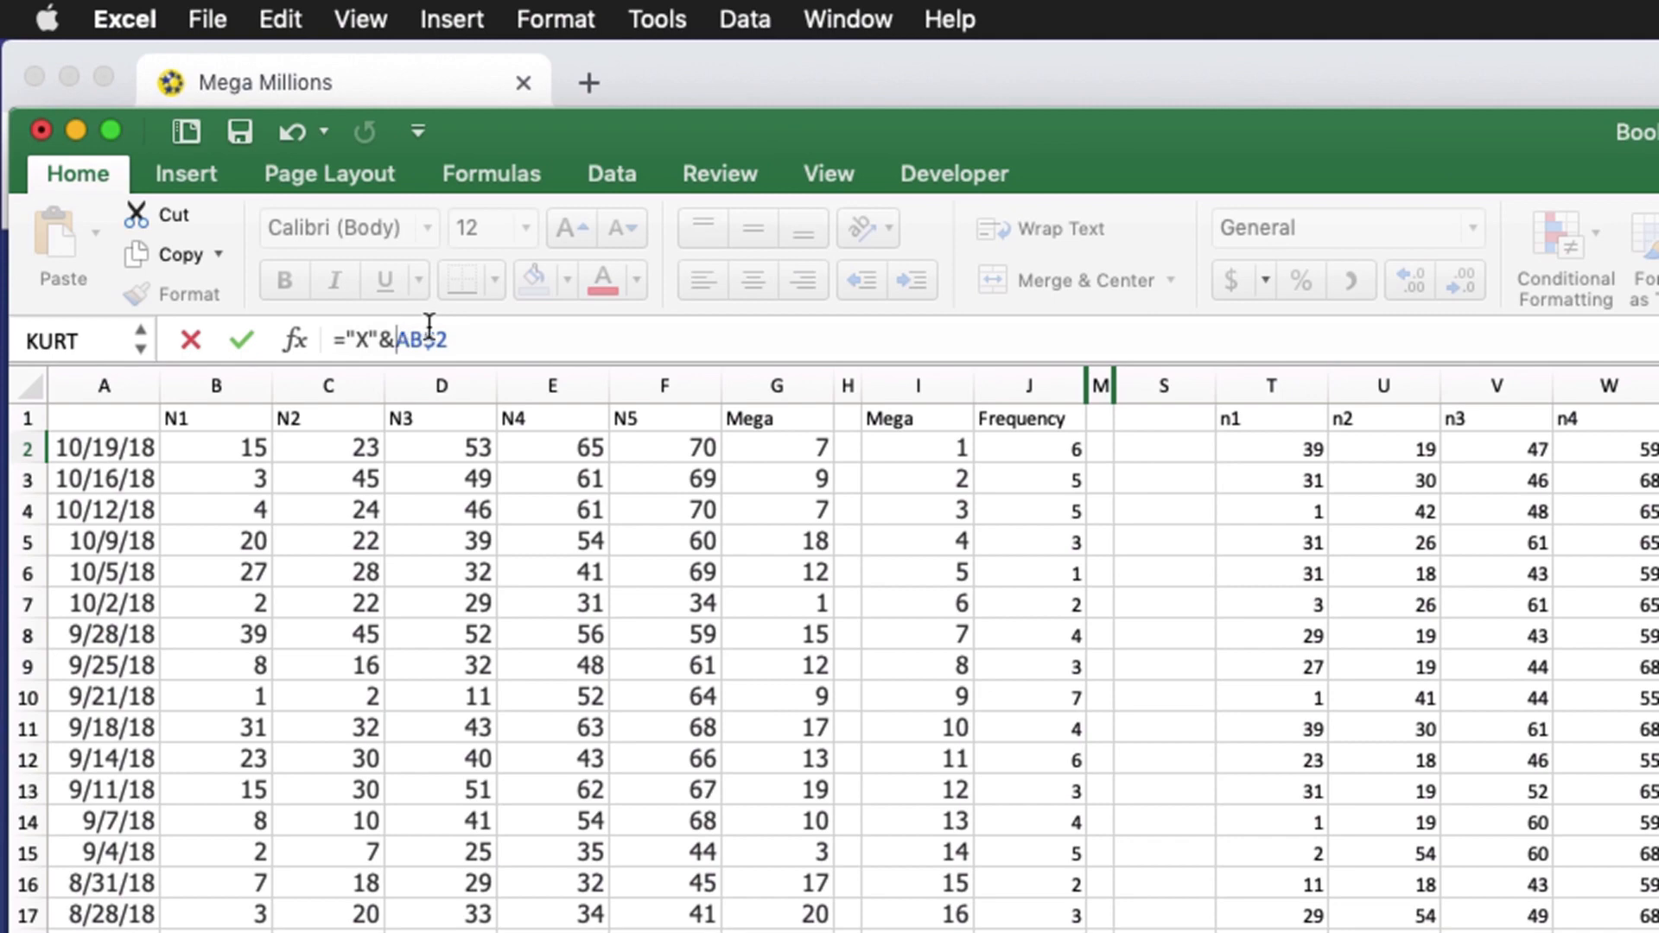
left_click(433, 322)
key("BackSpace")
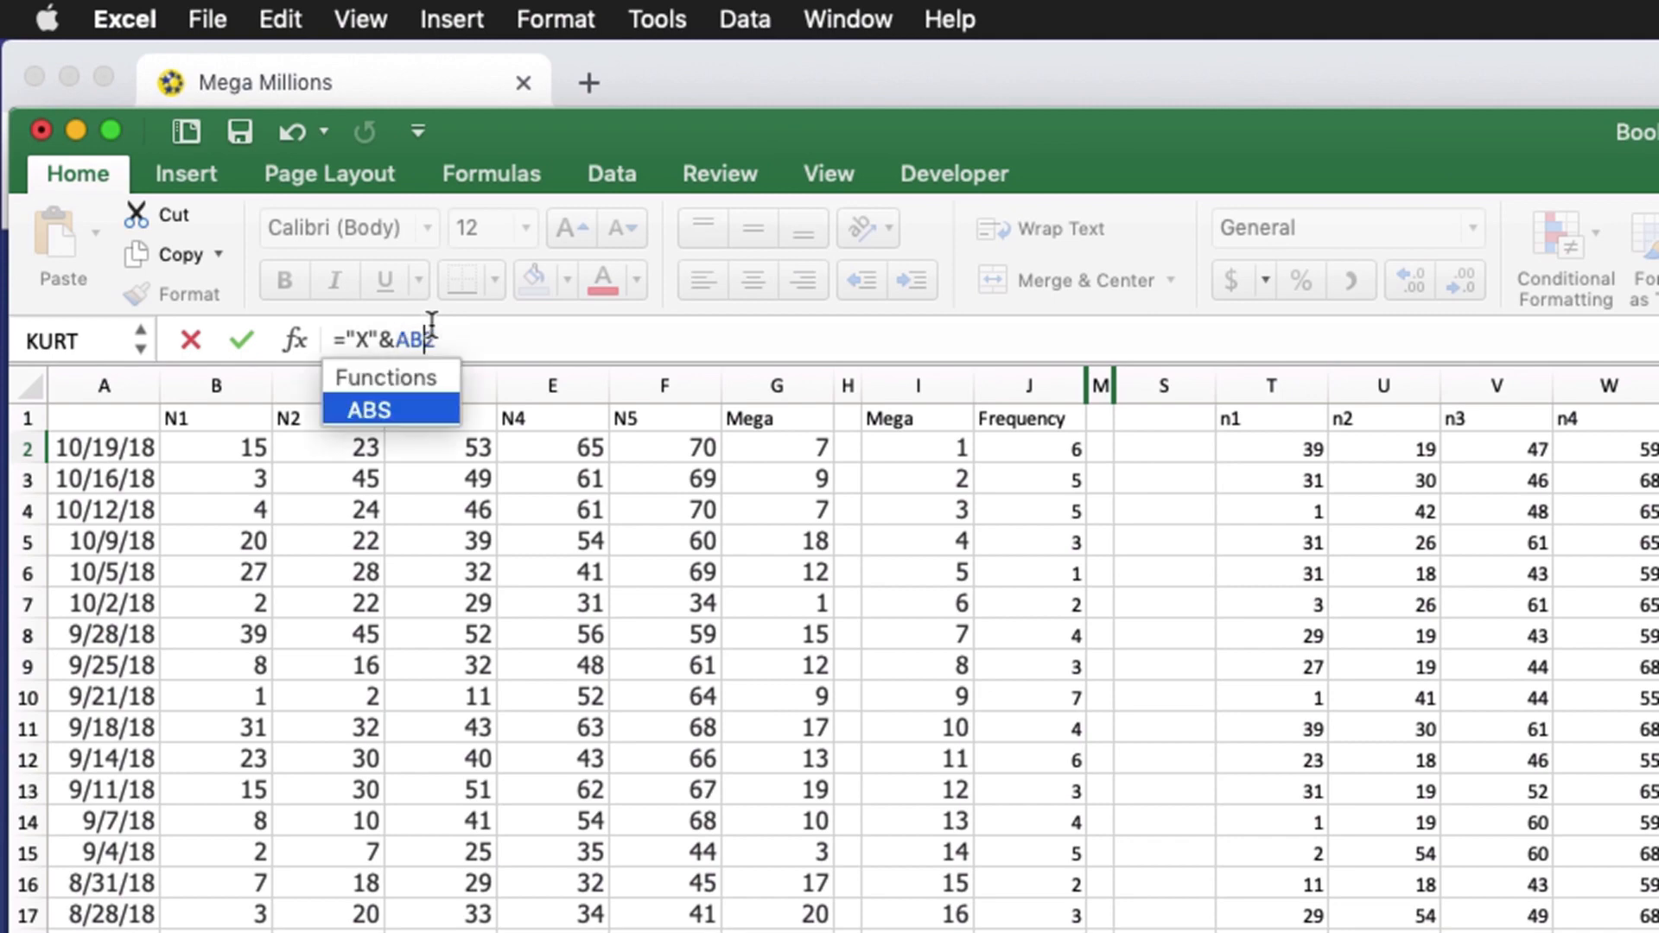
key("Return")
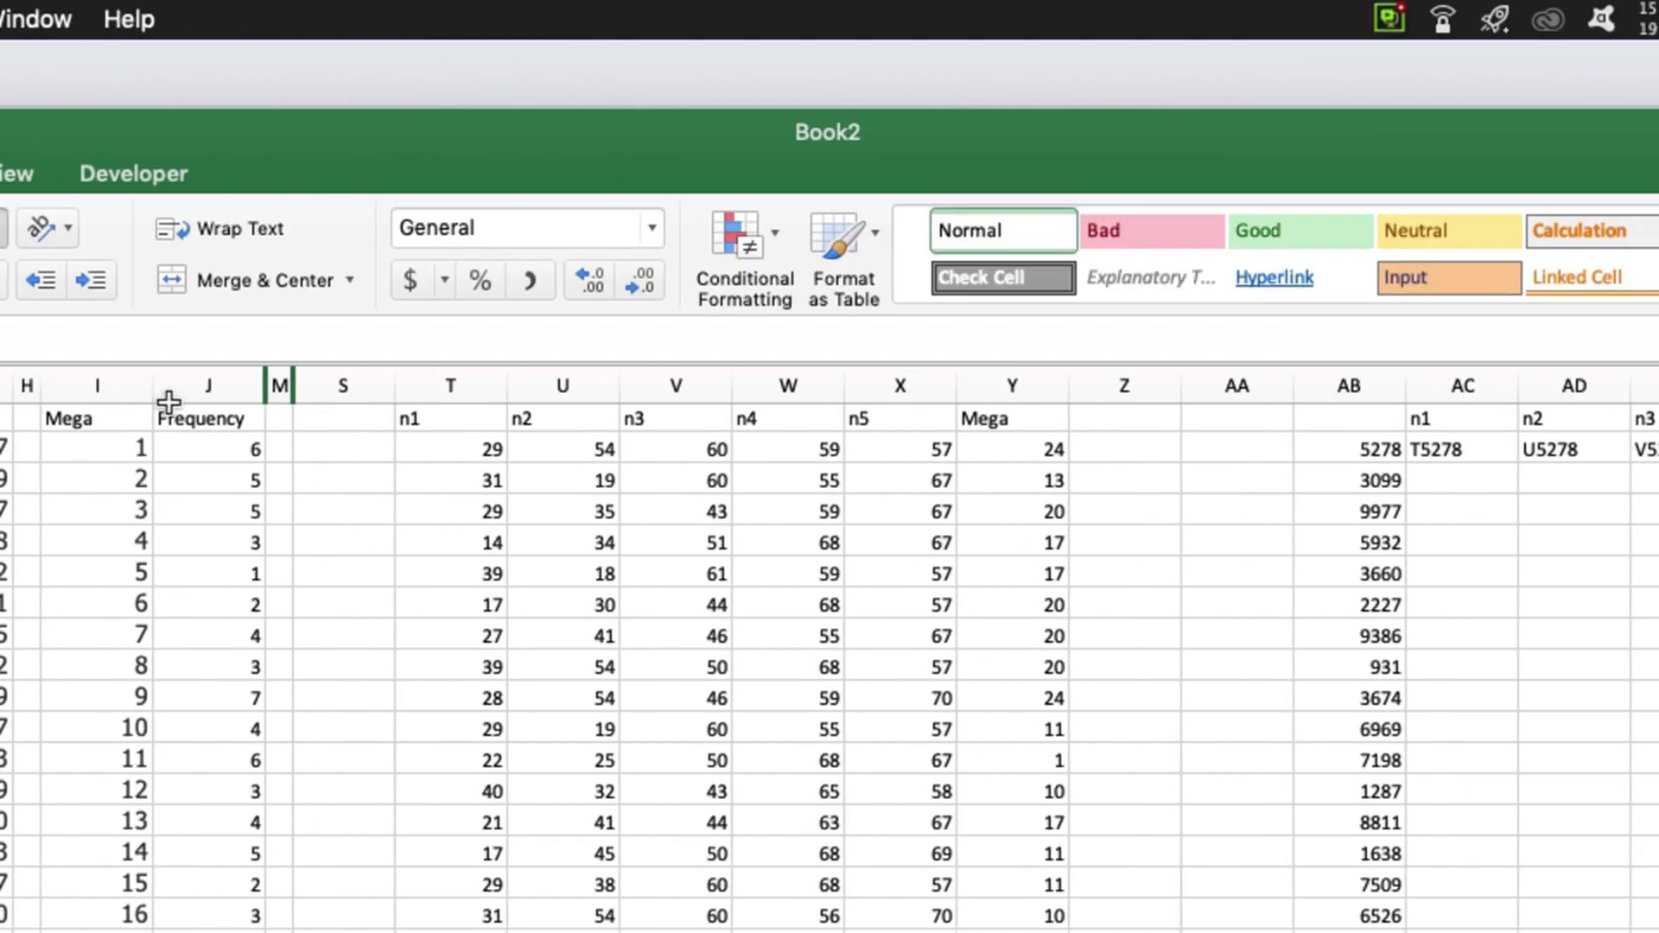
Change the Mega formula in AH2 to ="Y"&AB2, with no absolute references
left_click(1230, 443)
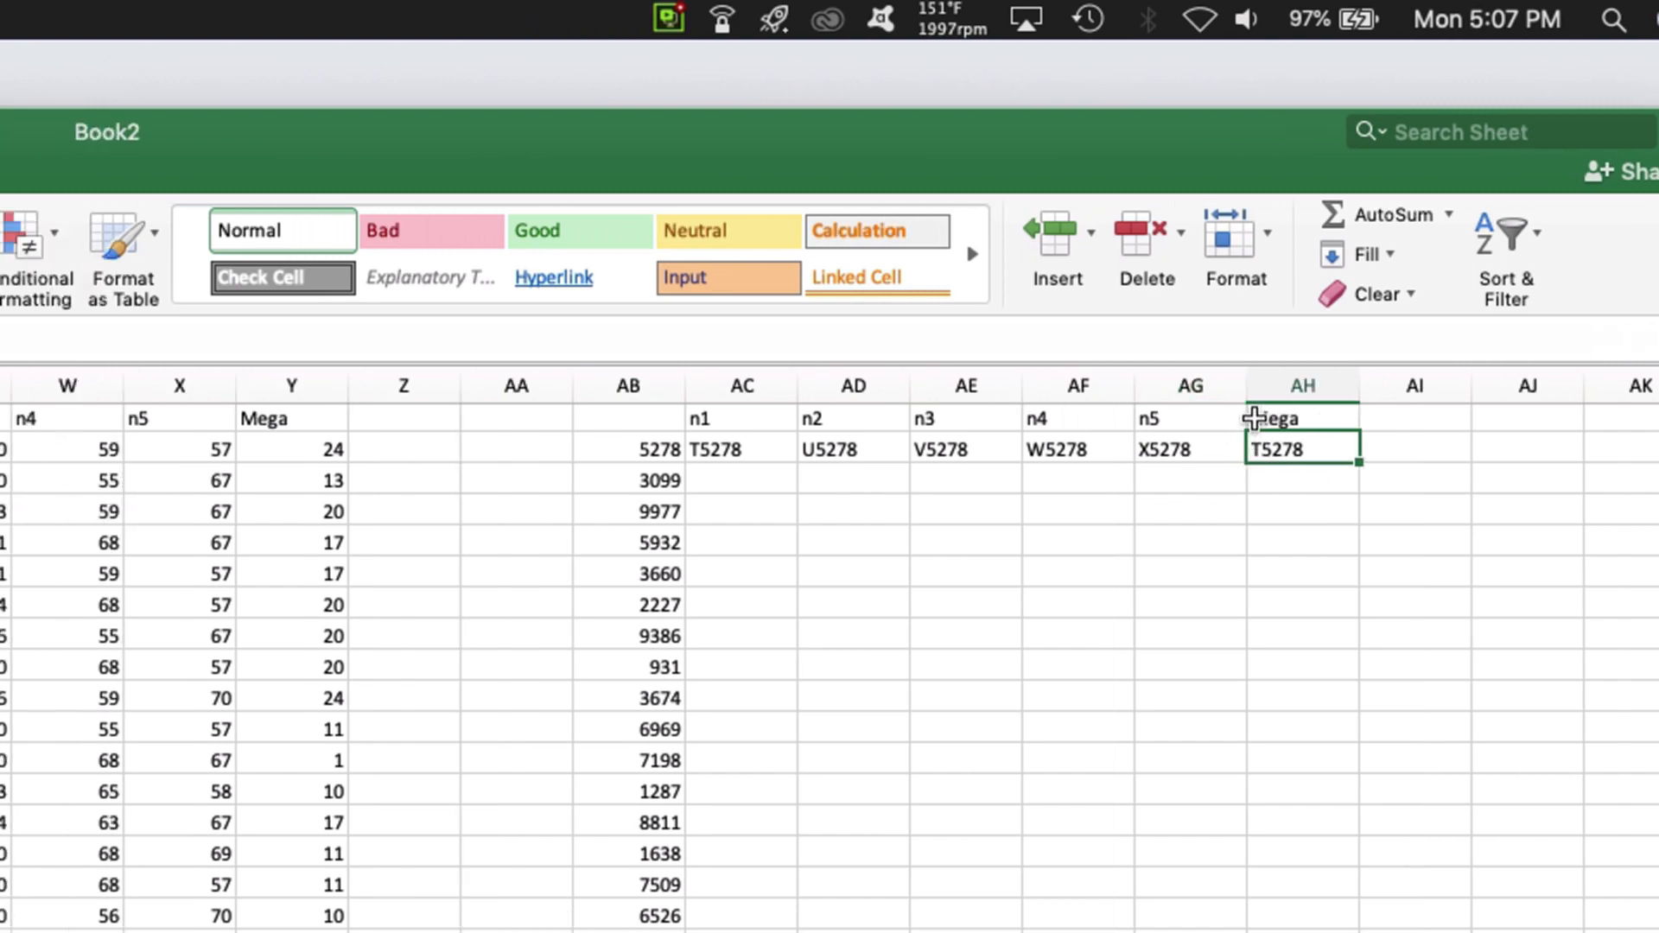
left_click(362, 325)
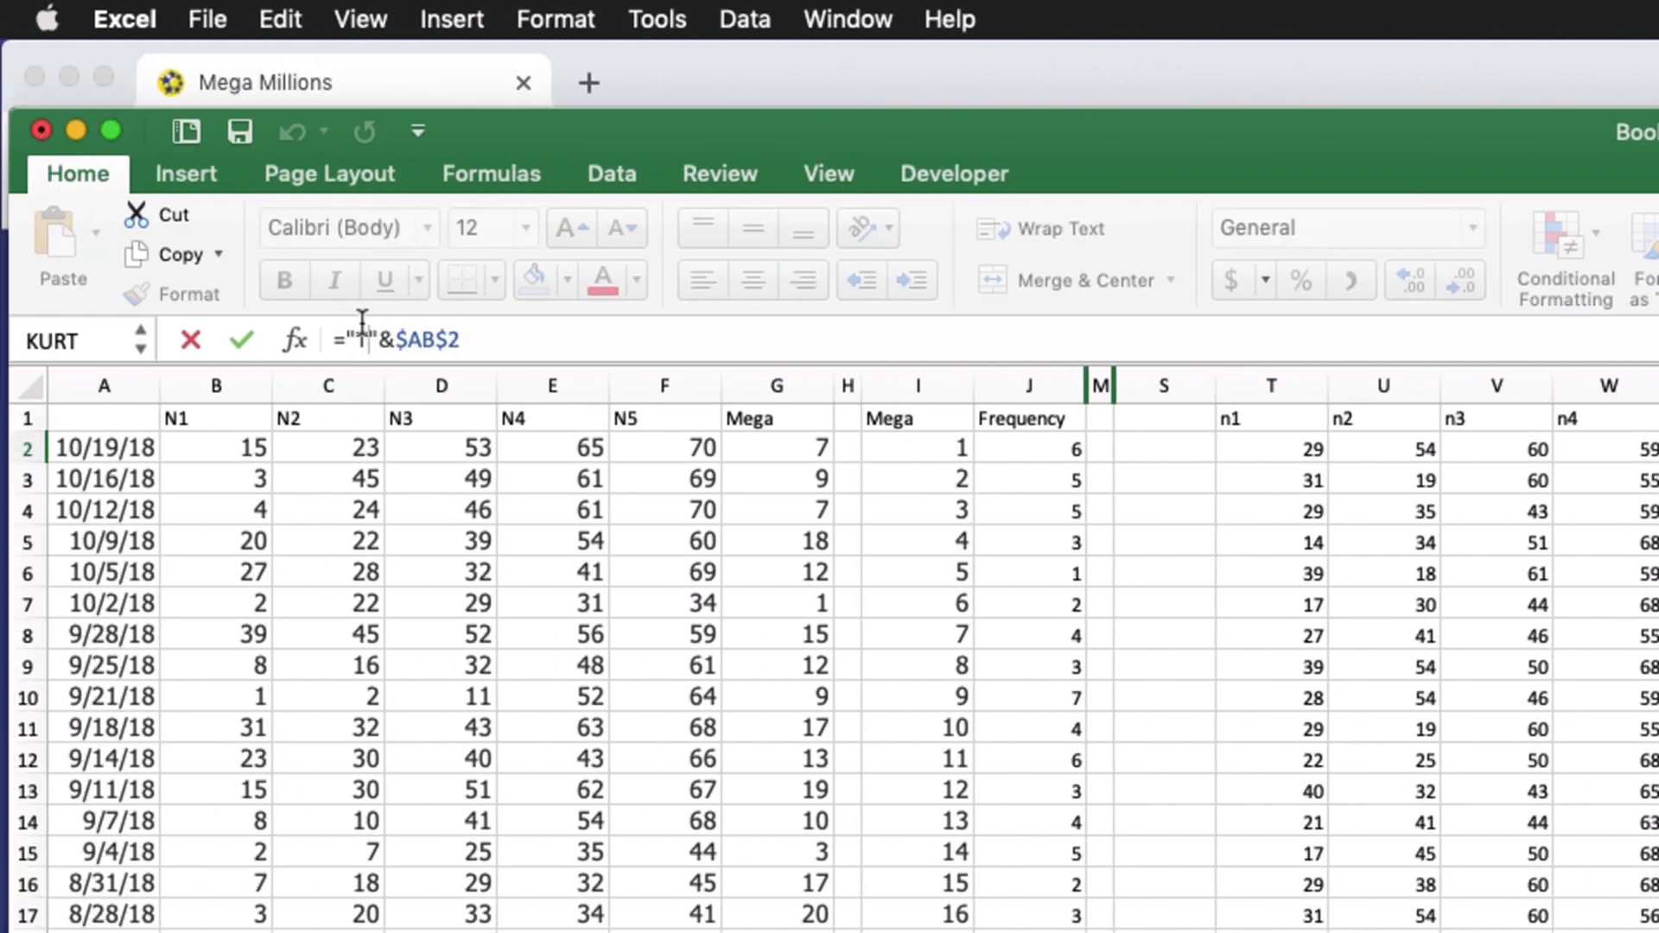
key("BackSpace")
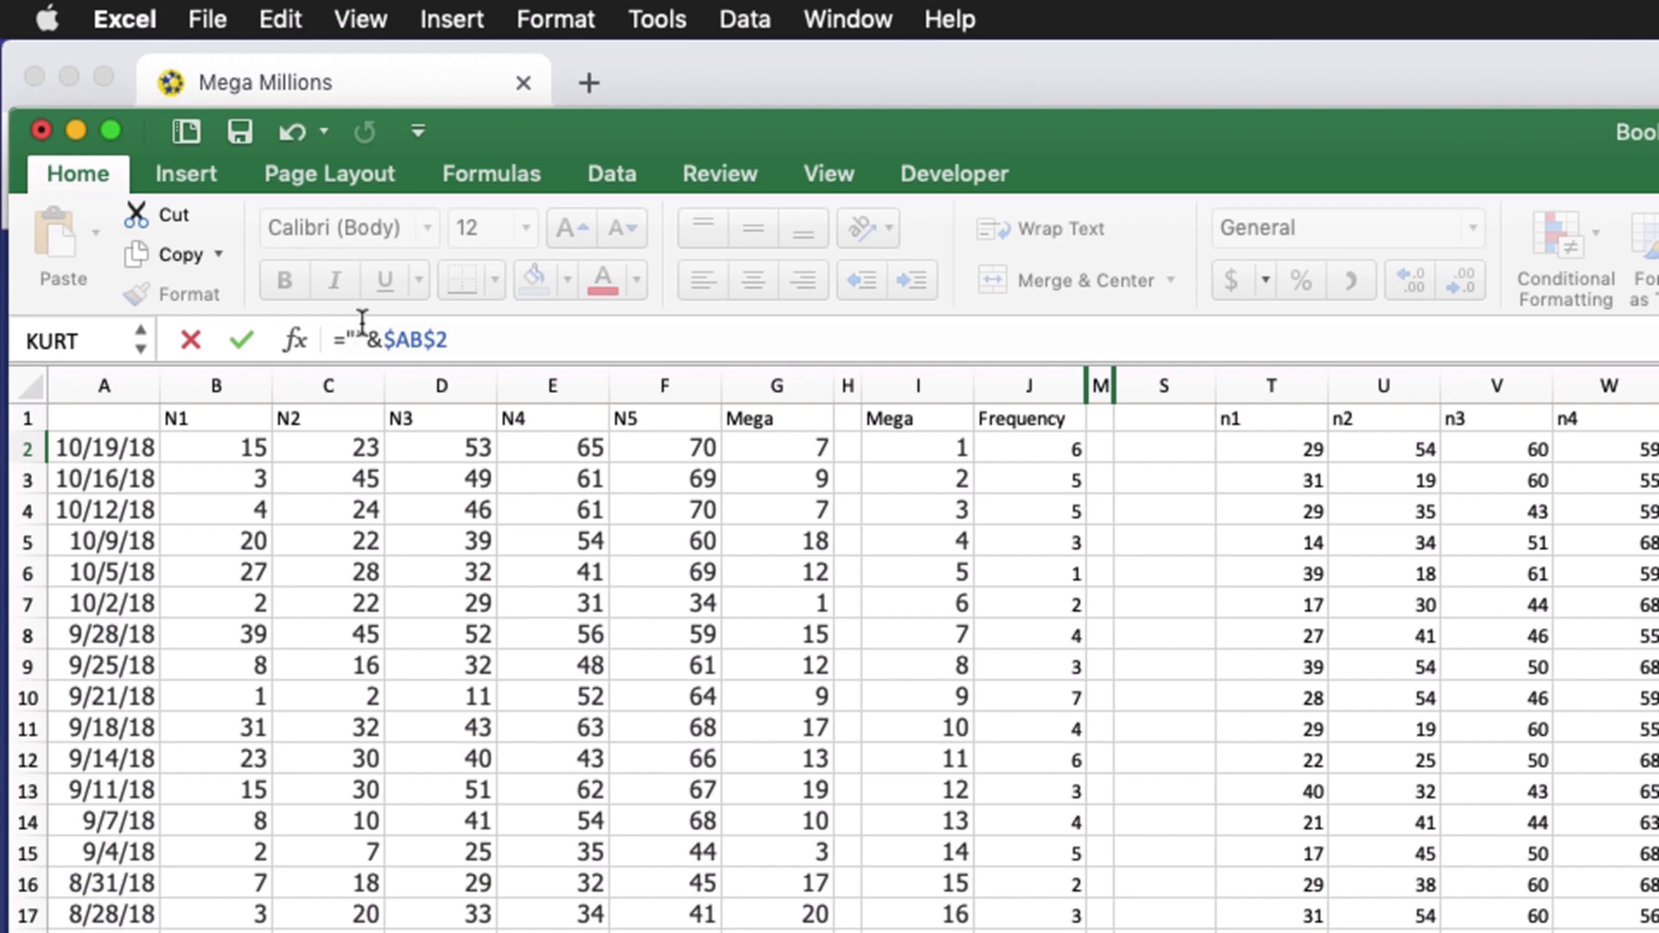
type("Y")
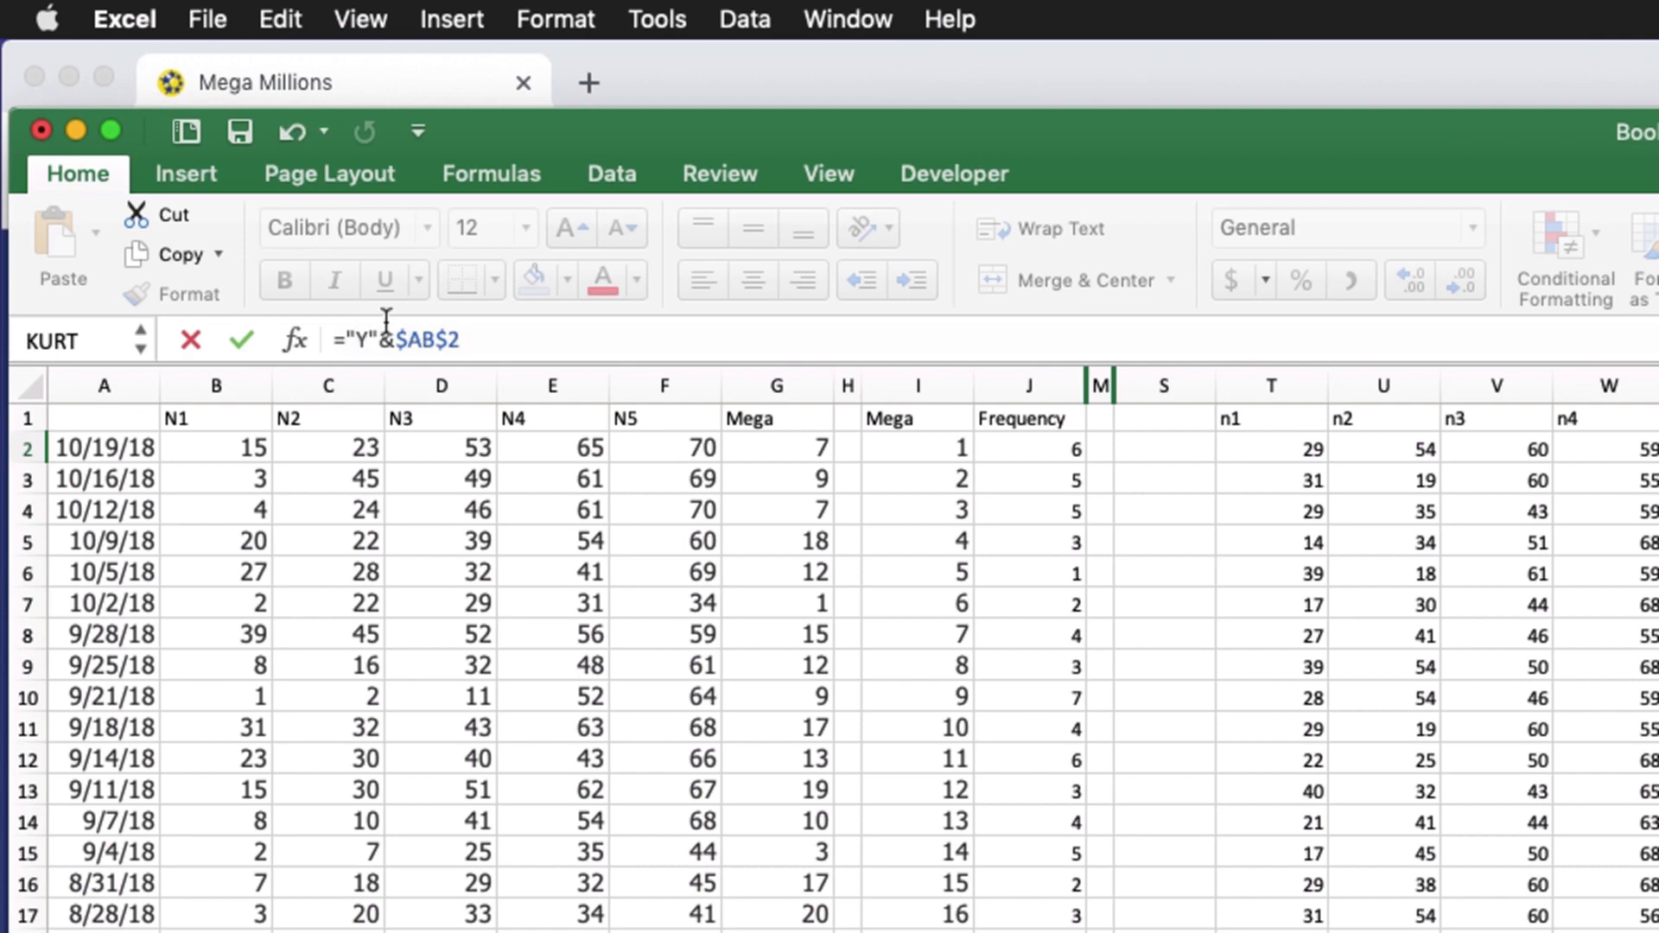
left_click(405, 327)
key("BackSpace")
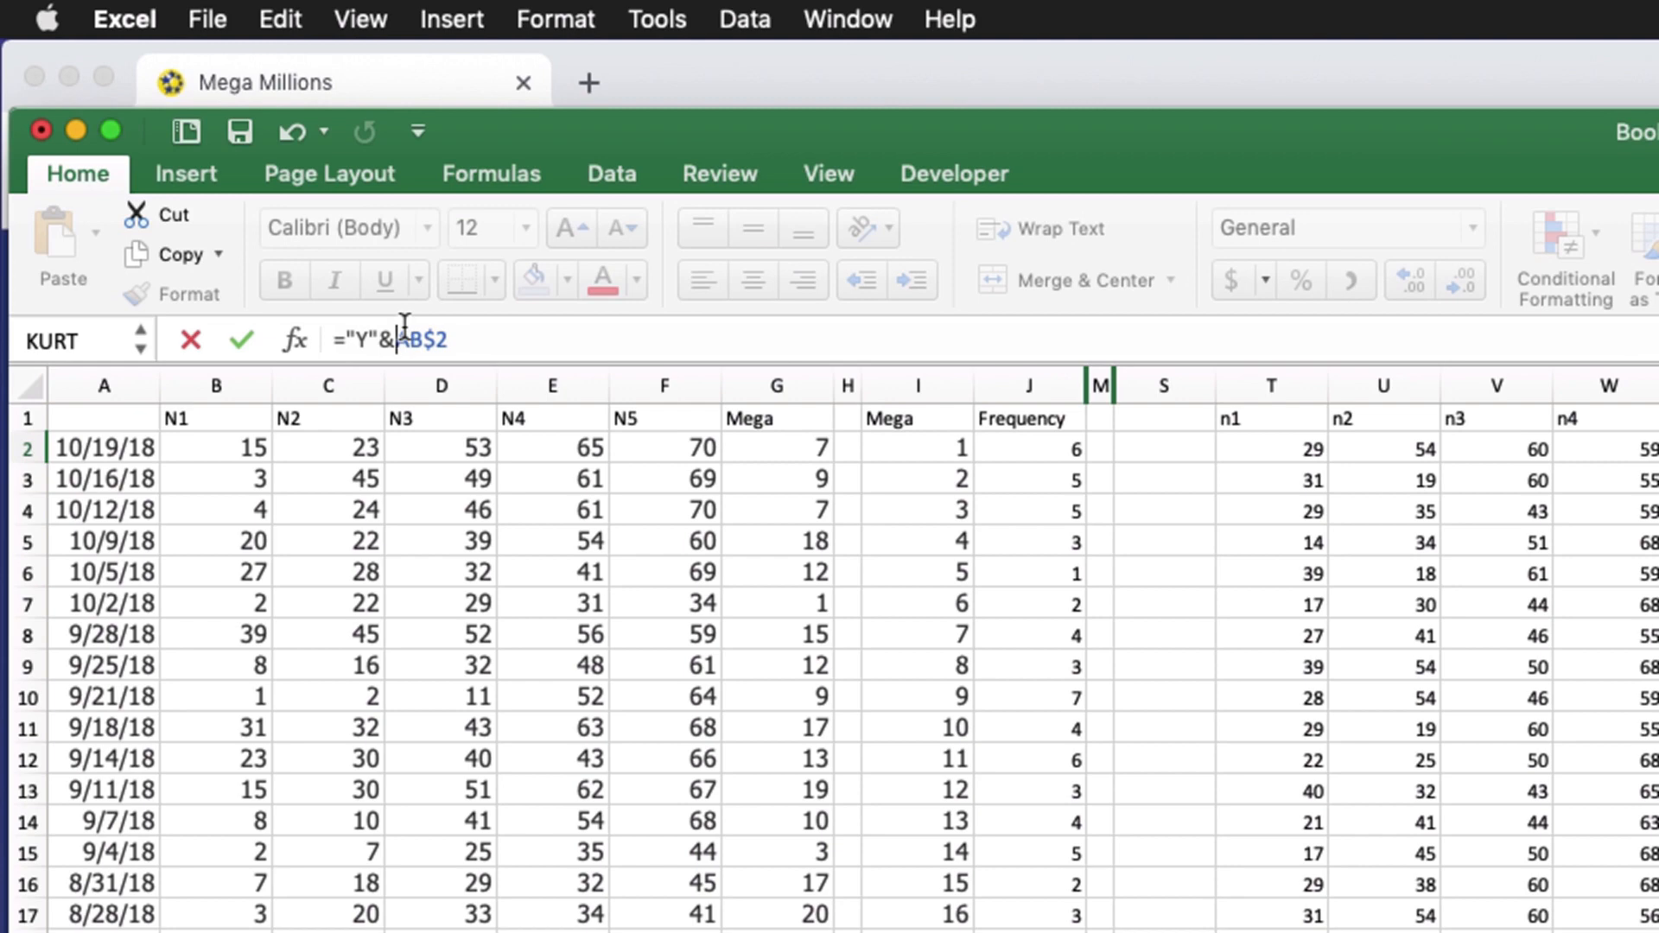
left_click(435, 339)
key("BackSpace")
key("Return")
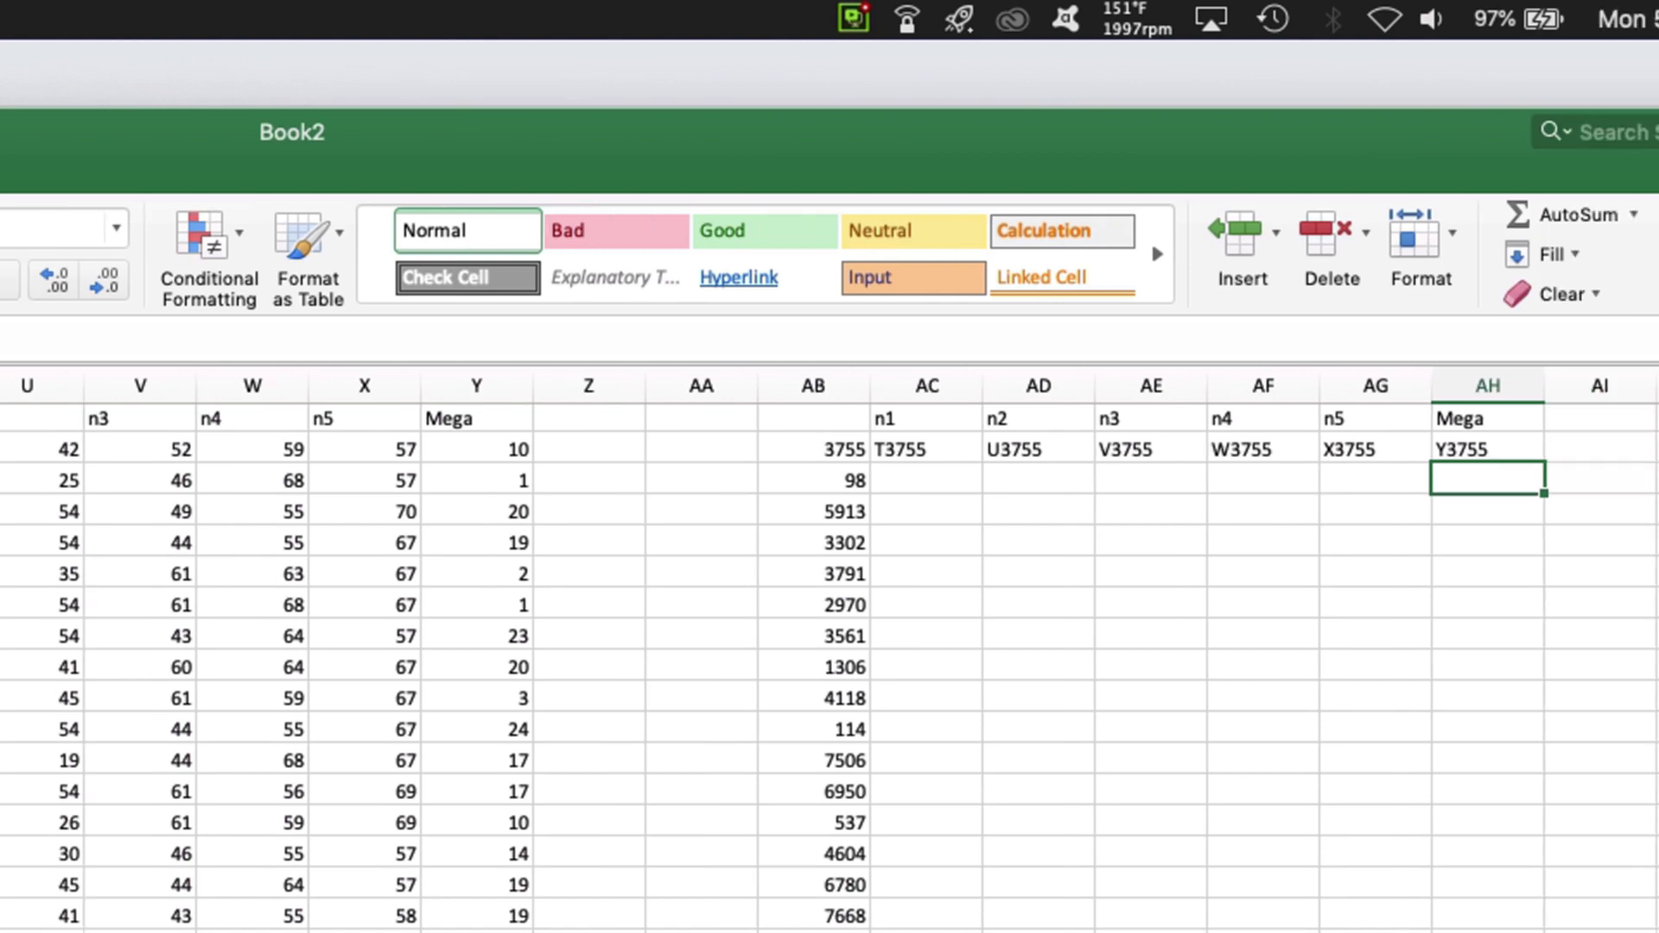
Fill the reference formulas in AC2:AH2 down to row 41, beside all the random row numbers
left_click_drag(884, 445, 1393, 424)
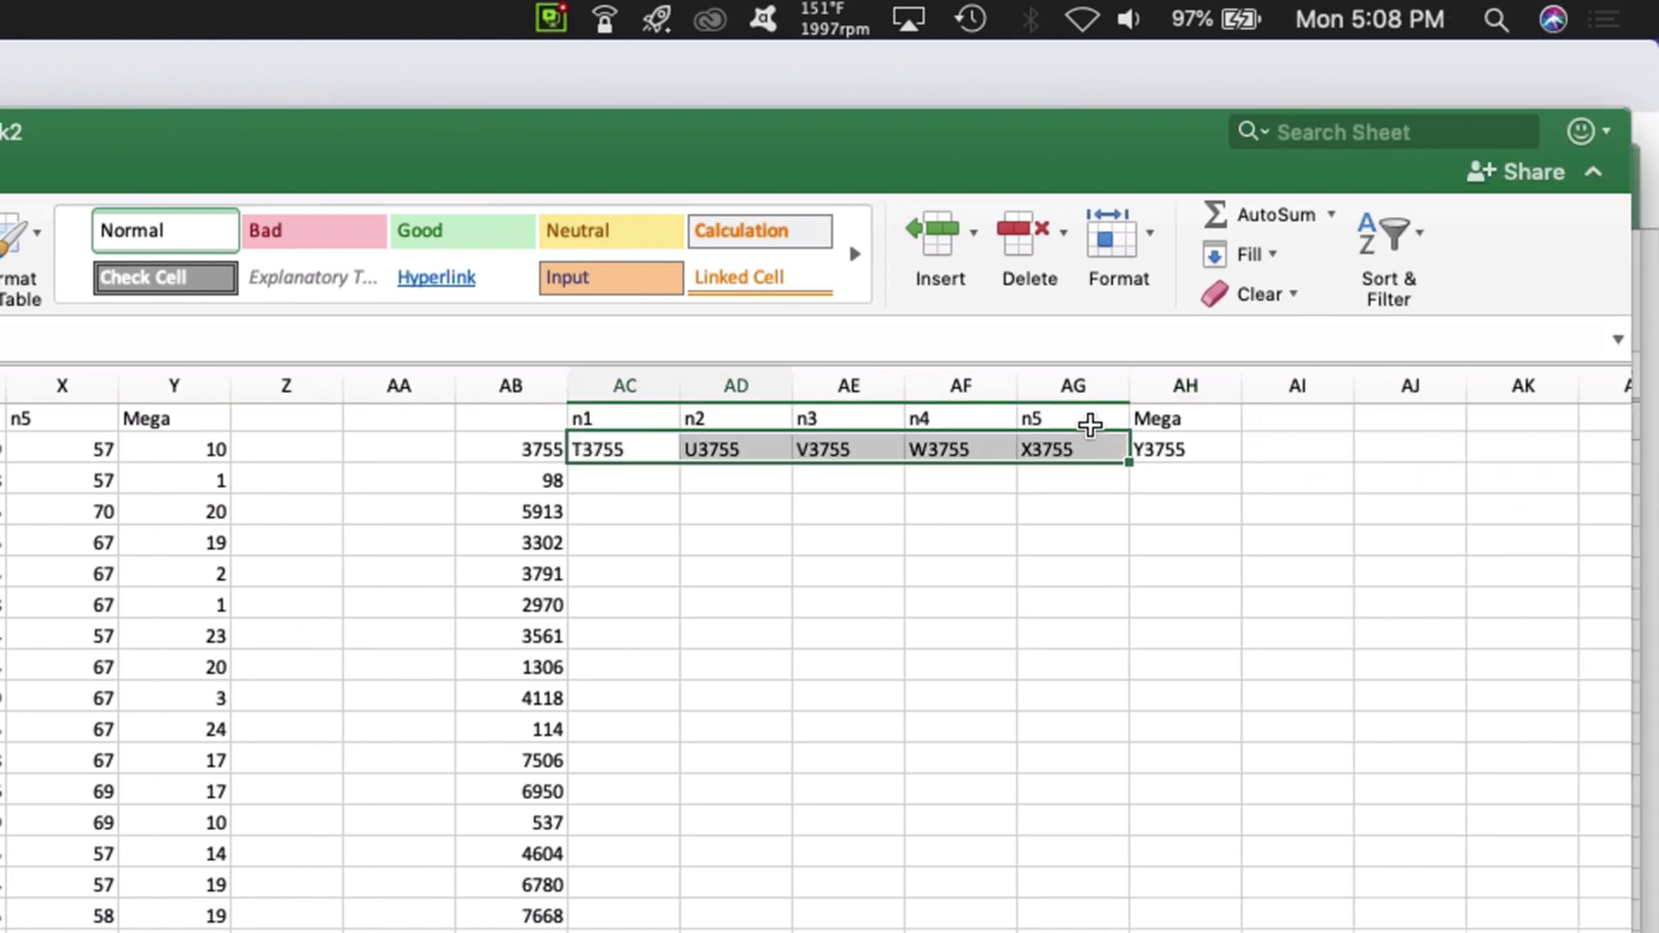
left_click_drag(1091, 424, 1182, 416)
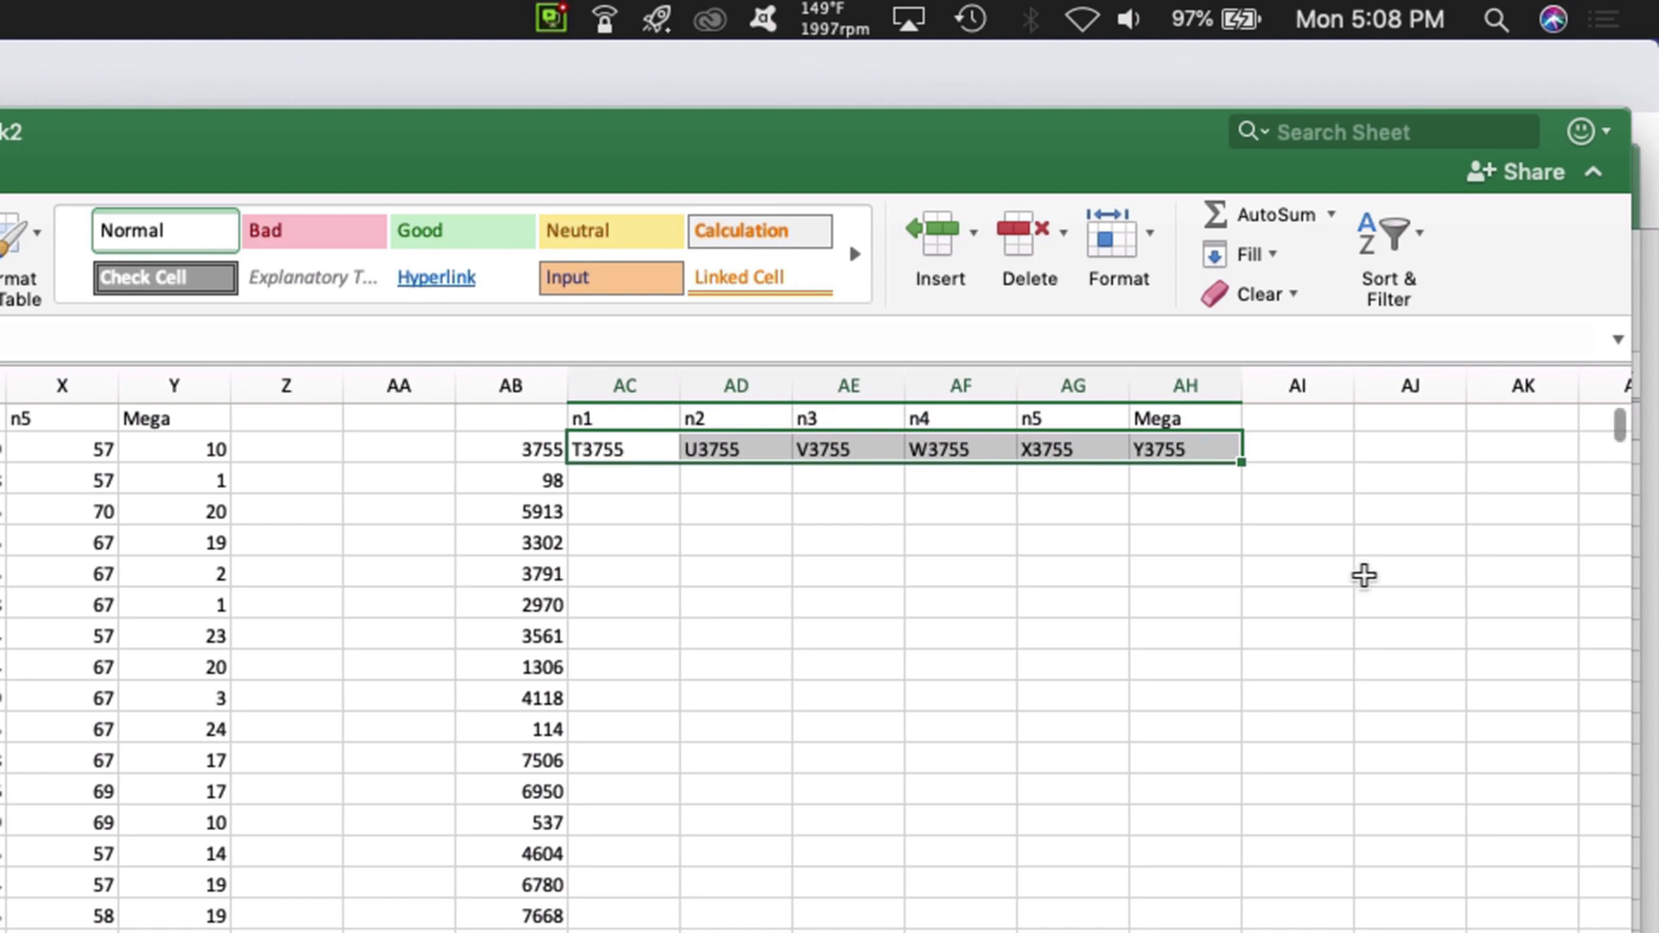
scroll(1290, 550, "down", 5)
scroll(1290, 550, "up", 5)
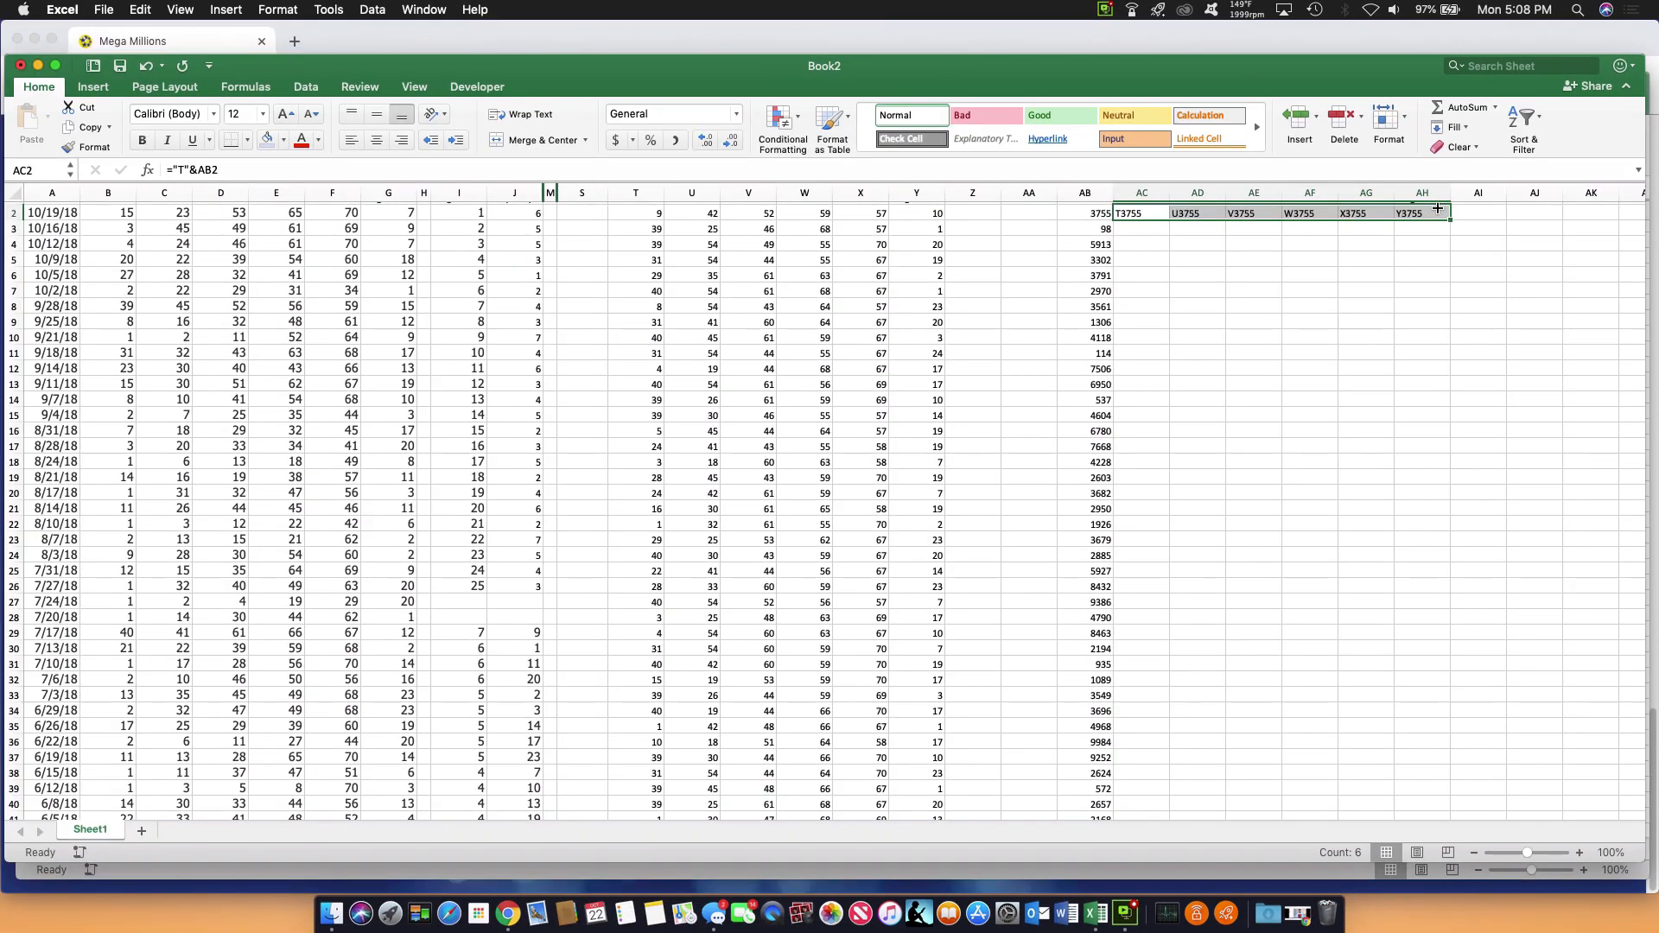
left_click_drag(1438, 209, 1434, 717)
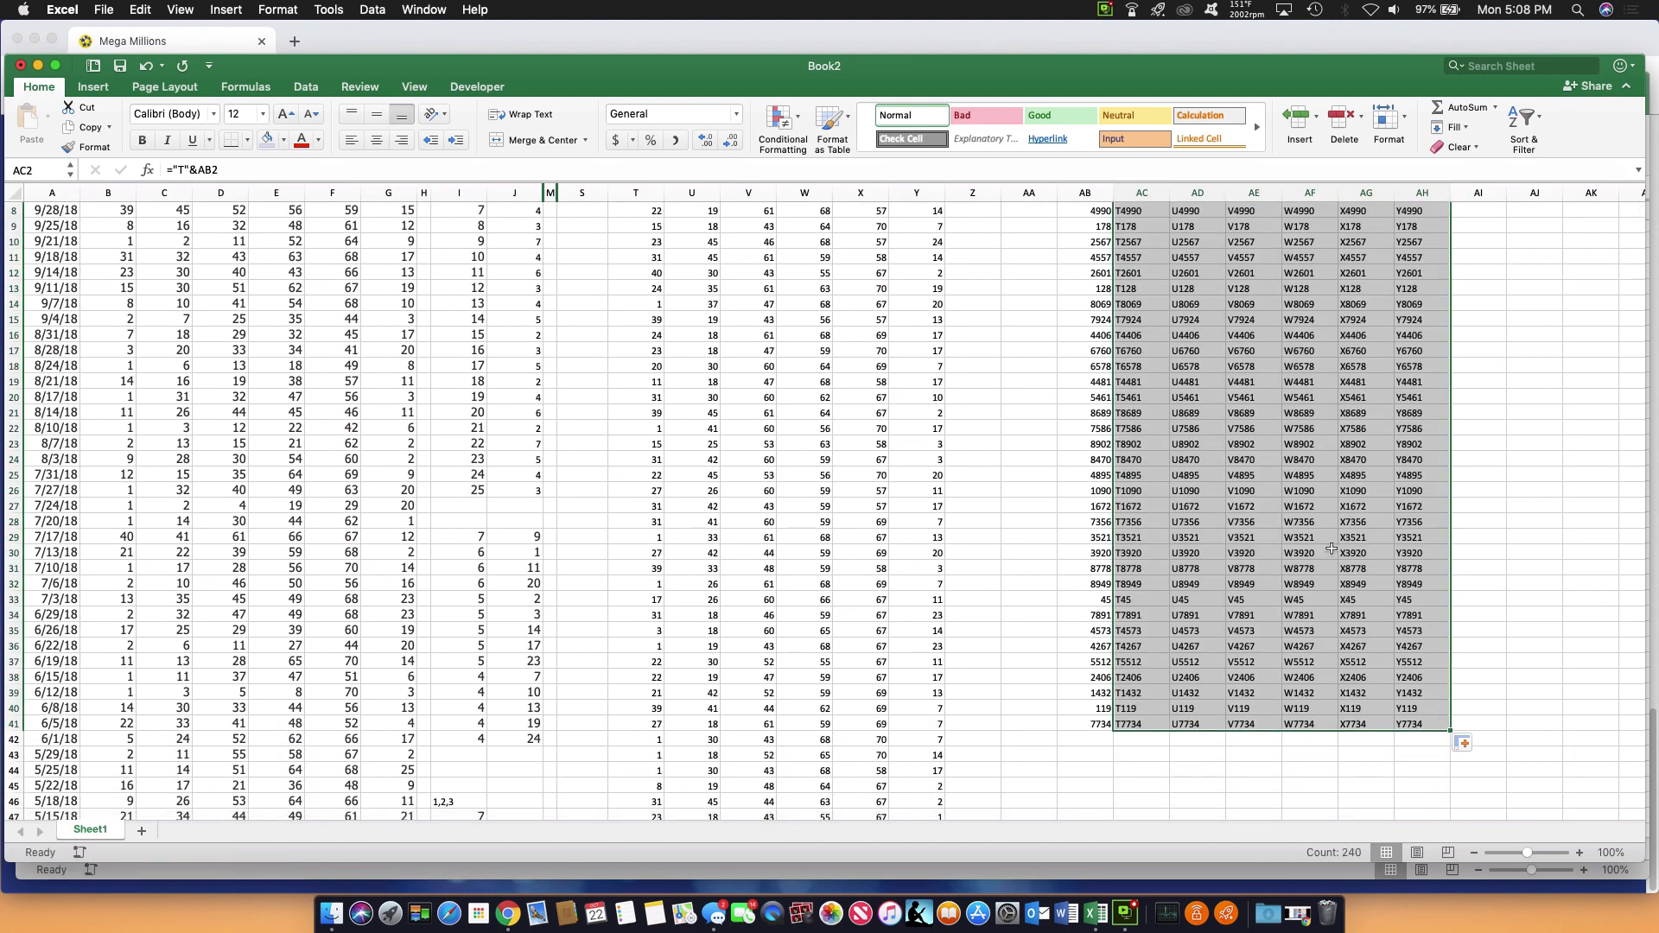
scroll(1331, 548, "up", 3)
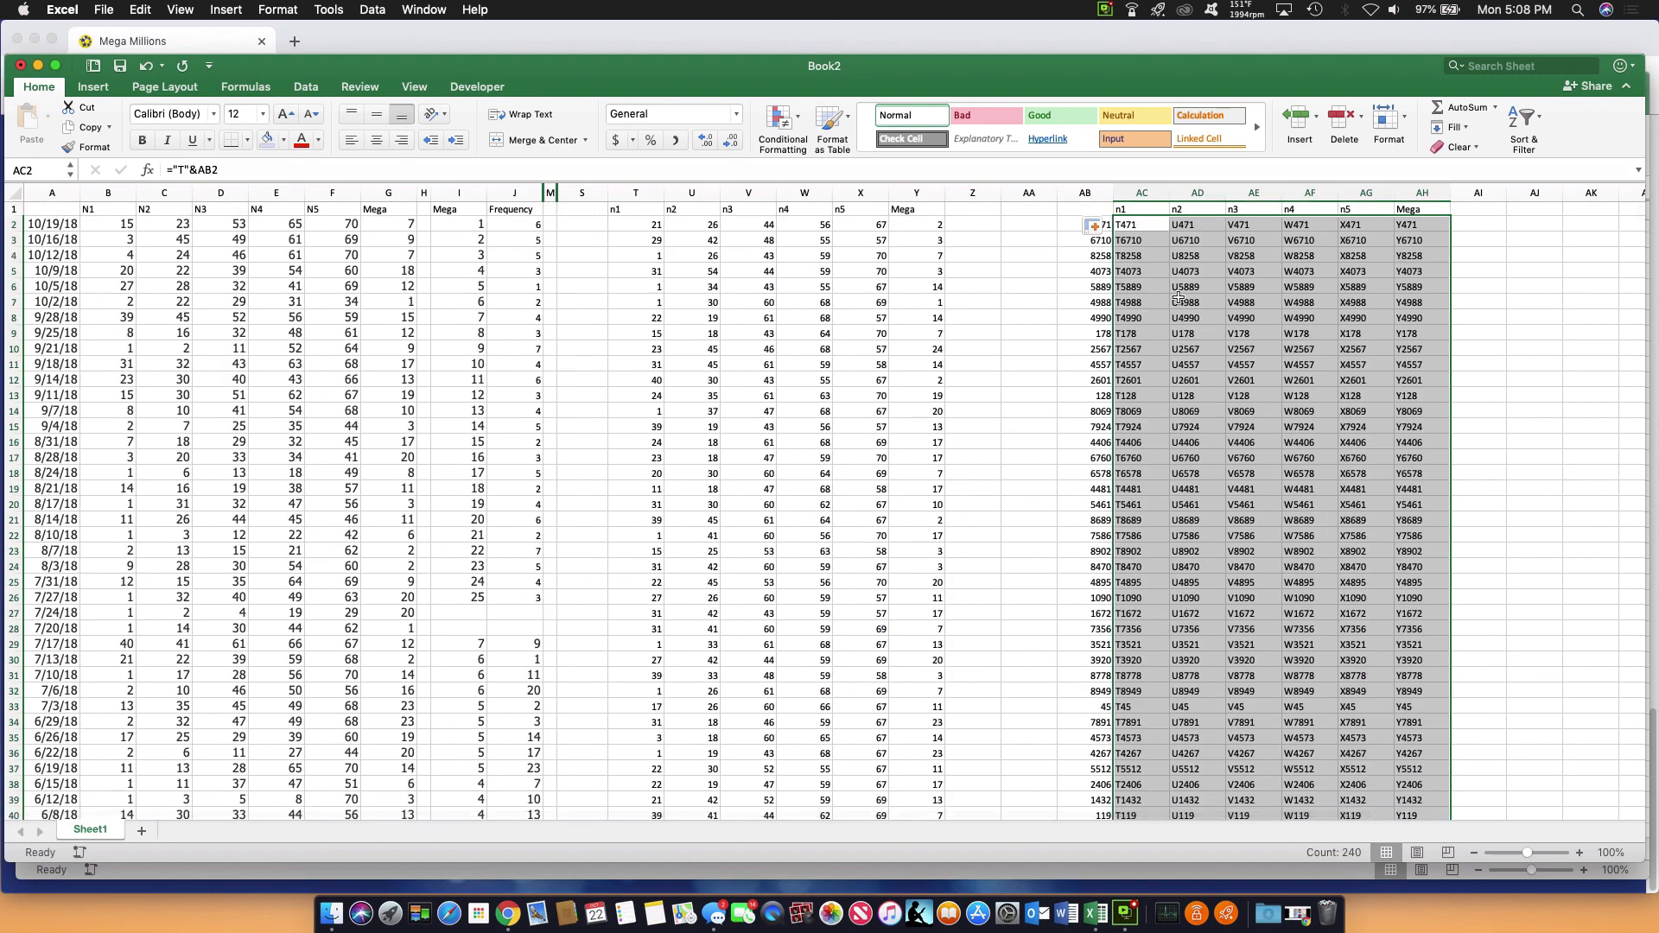
Inspect the n1 formula in AC2 that joins the letter T with the row number in AB2
left_click(1138, 223)
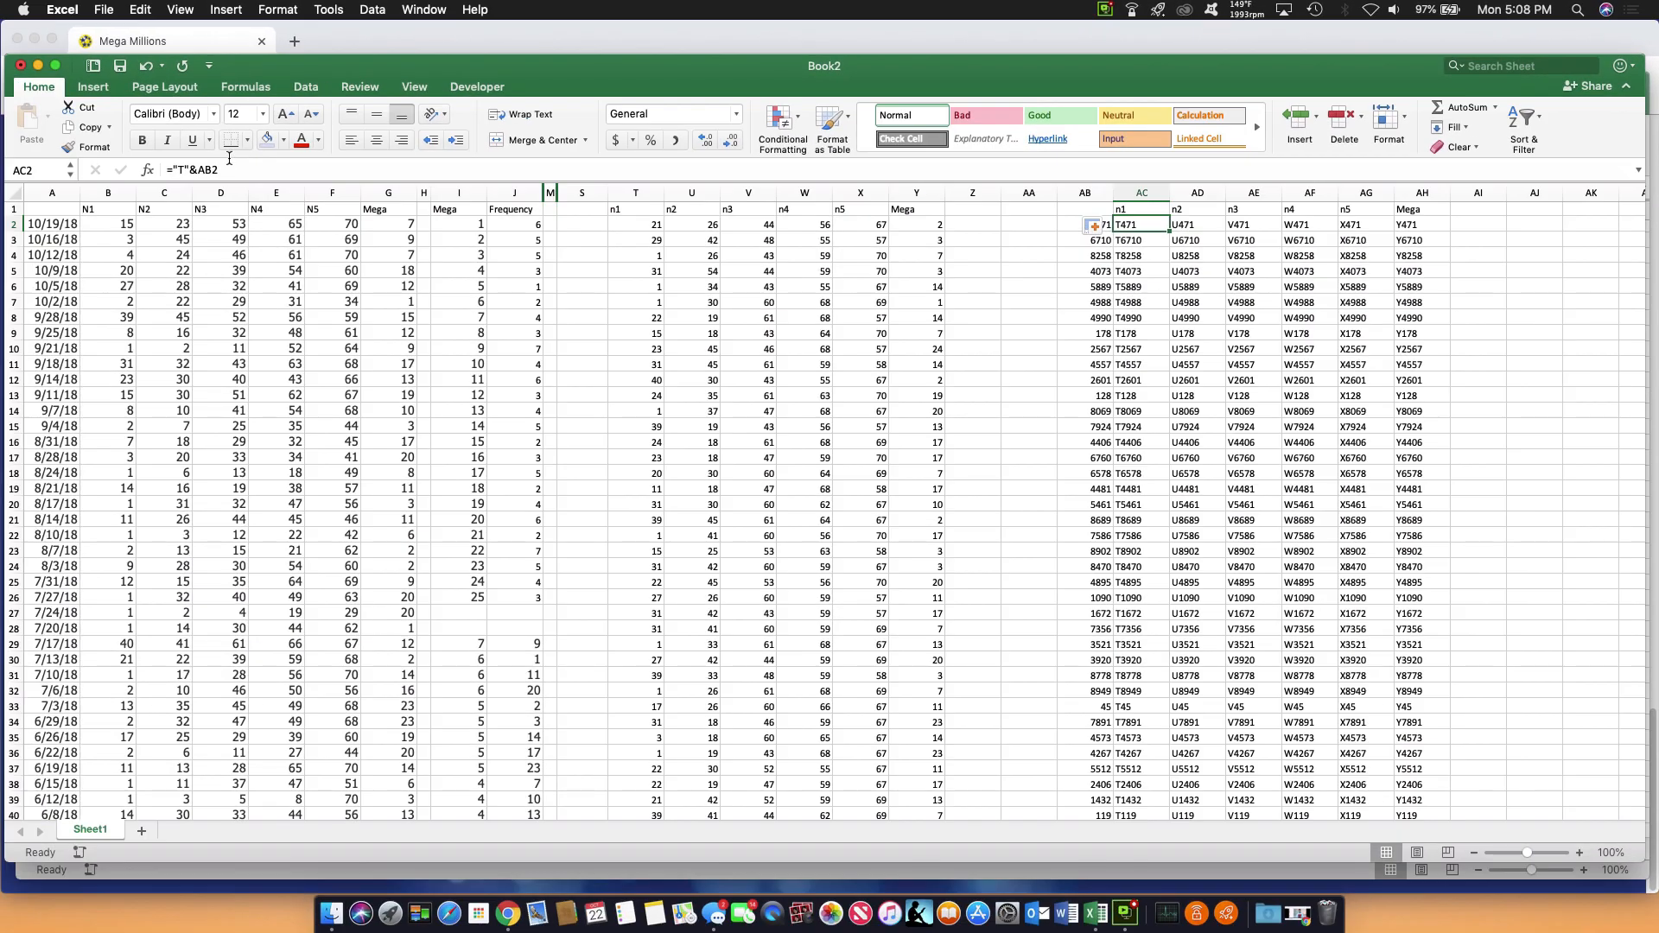
left_click(229, 158)
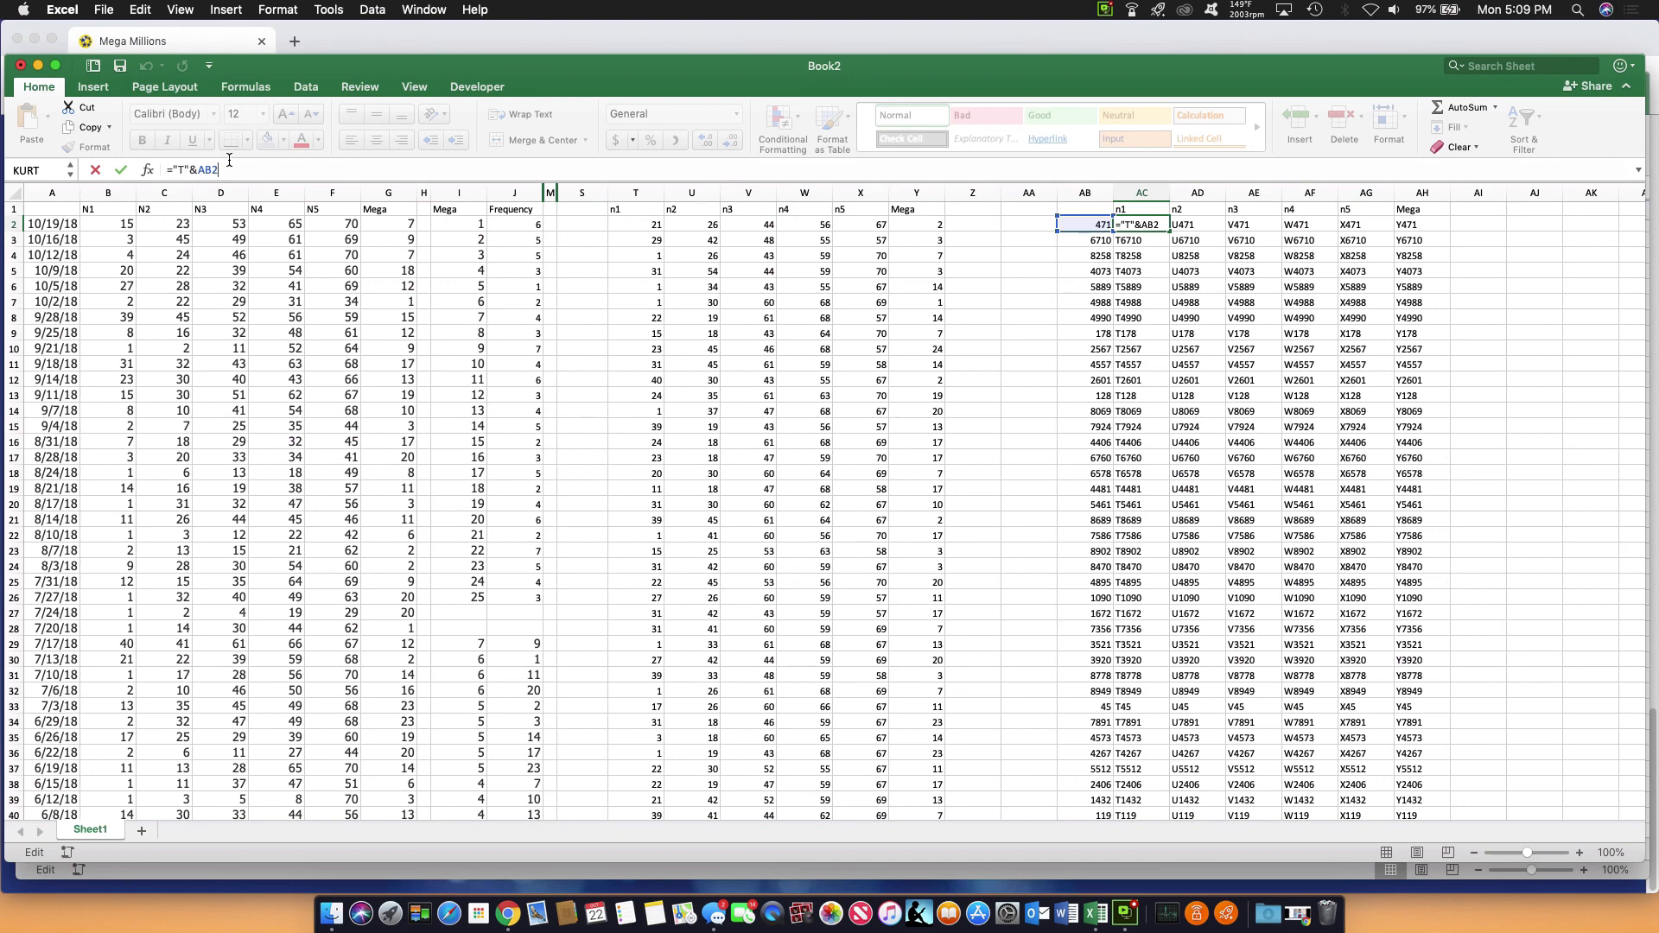
key("Return")
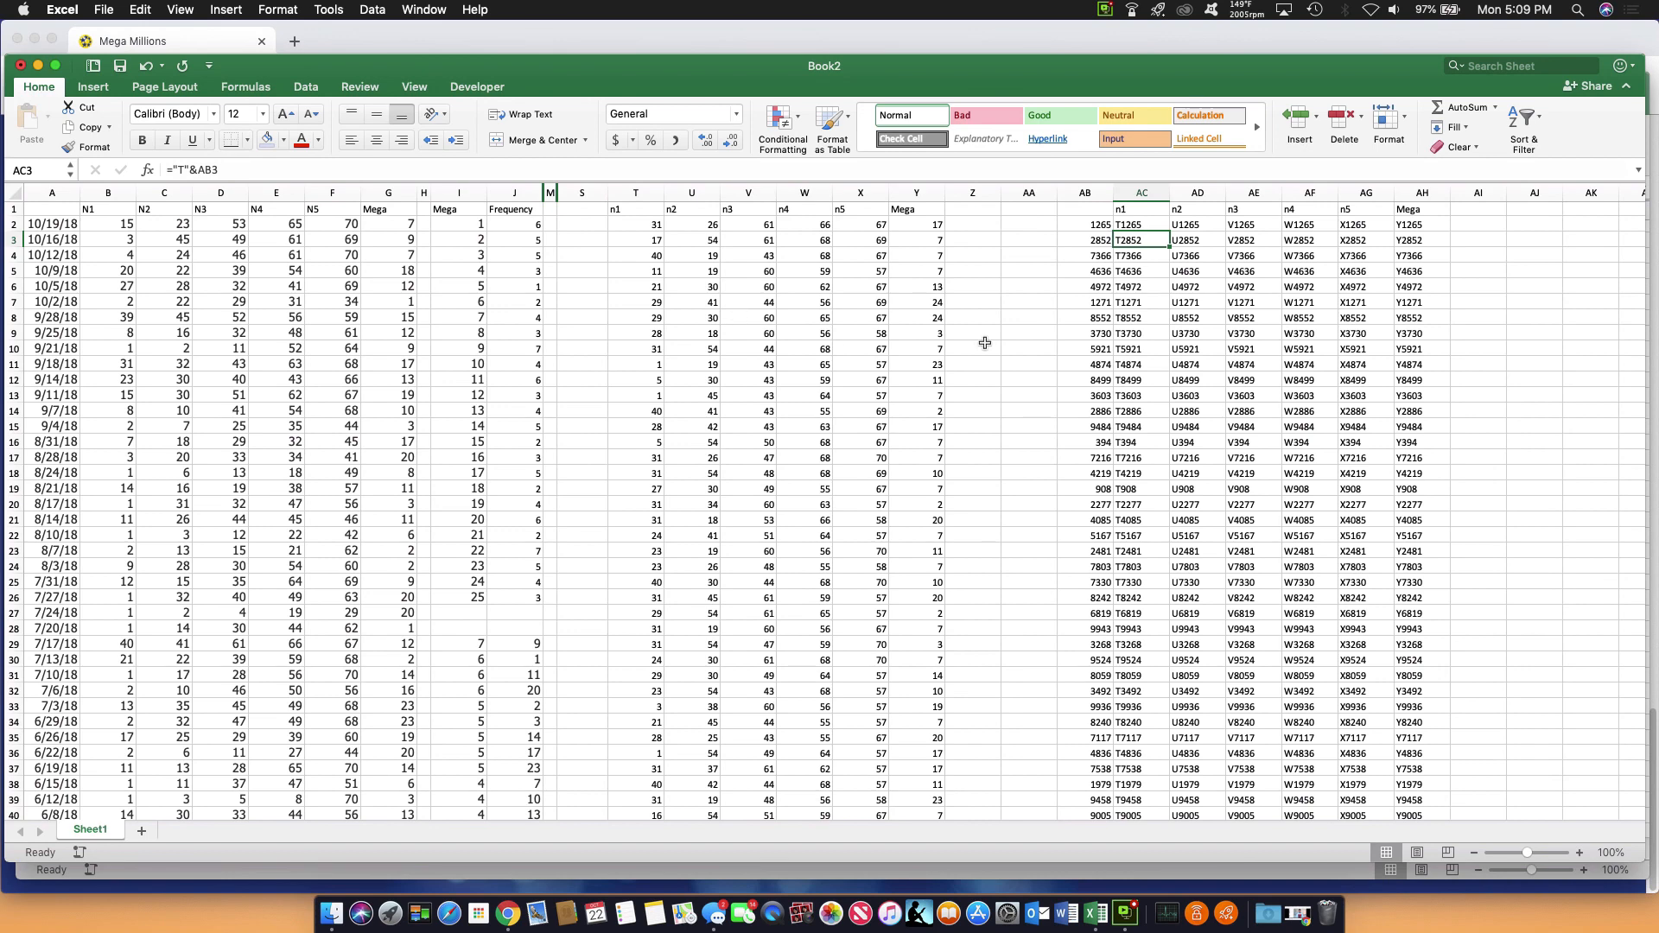
left_click(1126, 221)
left_click(274, 167)
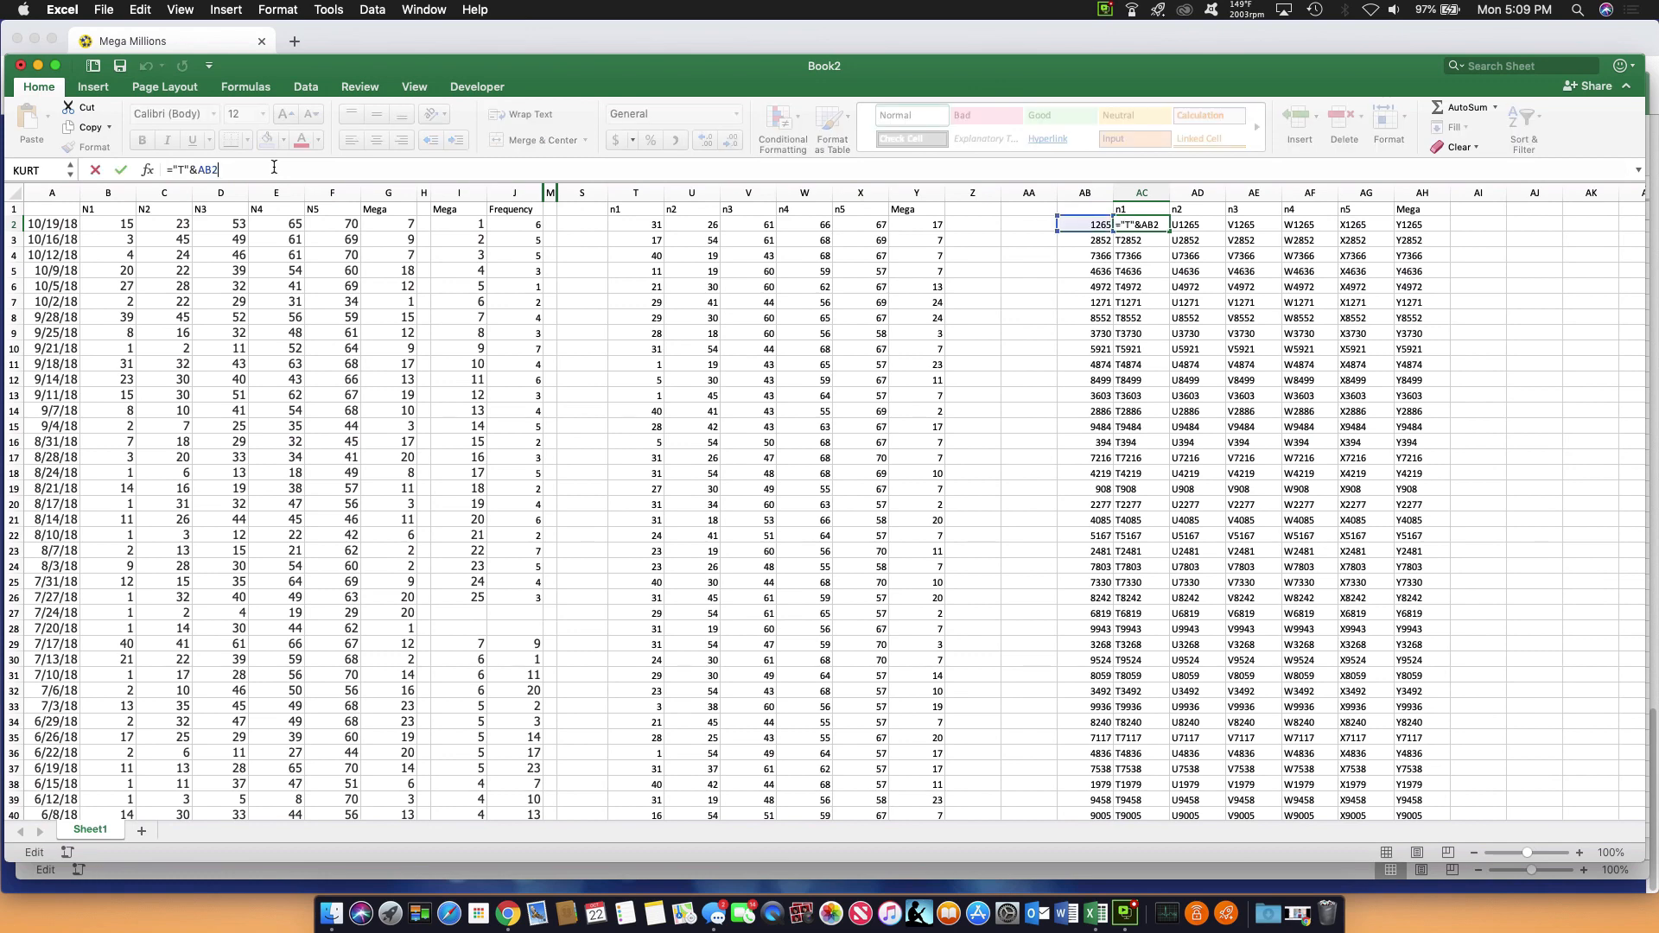
key("Return")
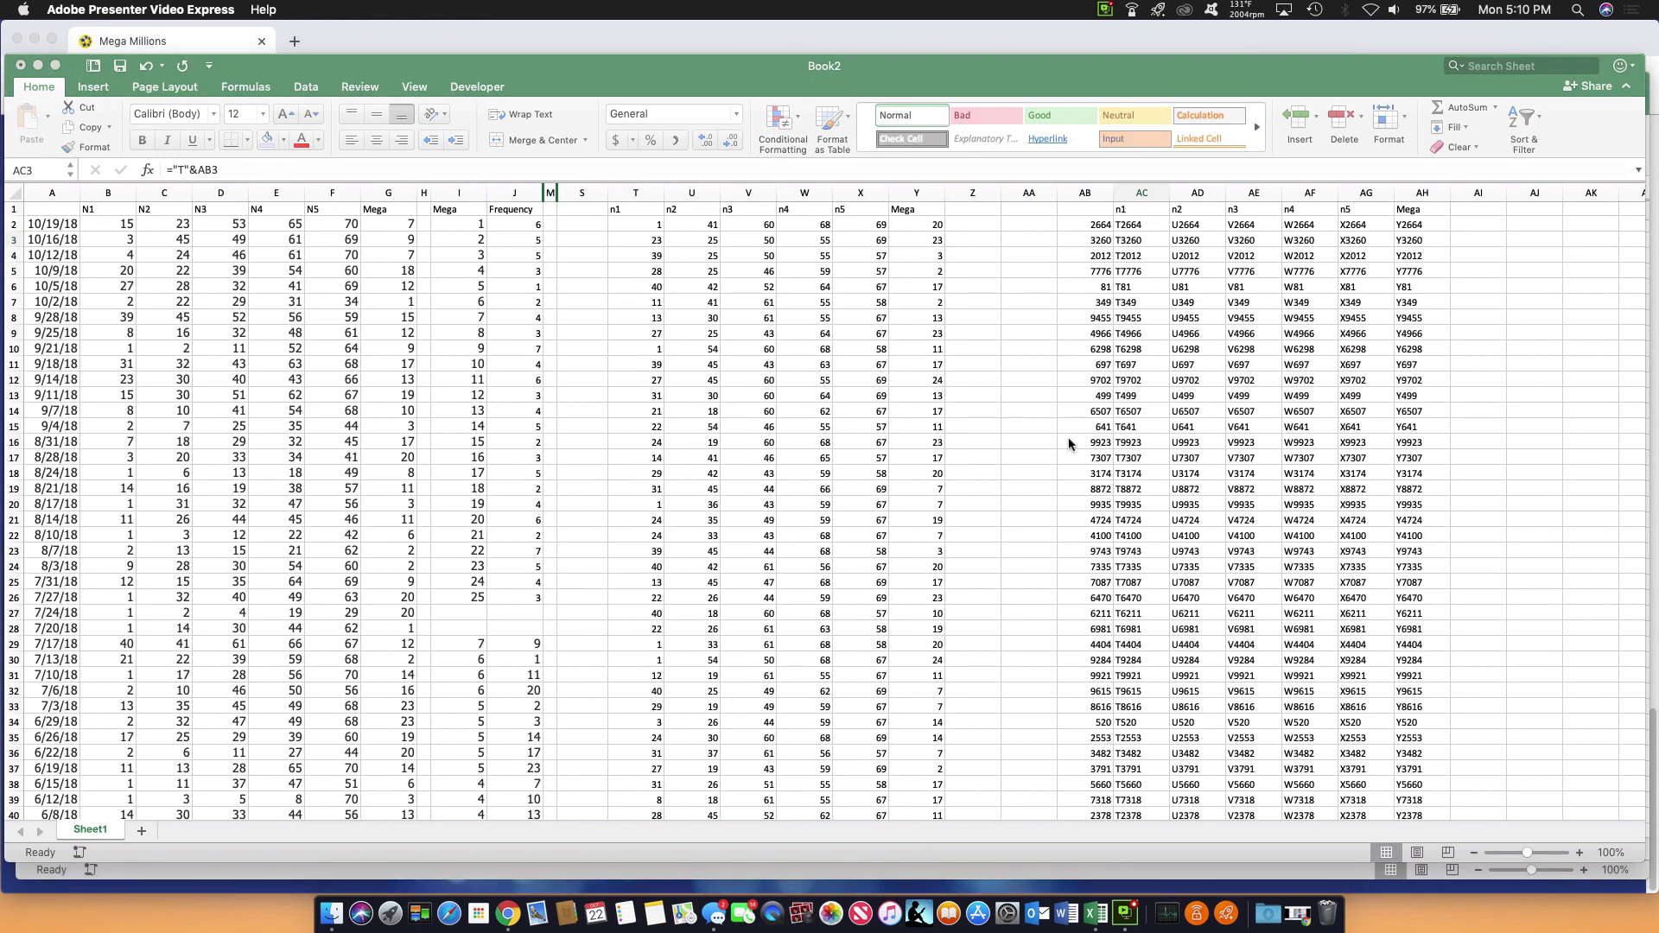
Copy the built references in AC2:AH41 and paste them back over the same cells as values only
left_click(1131, 227)
left_click(1132, 226)
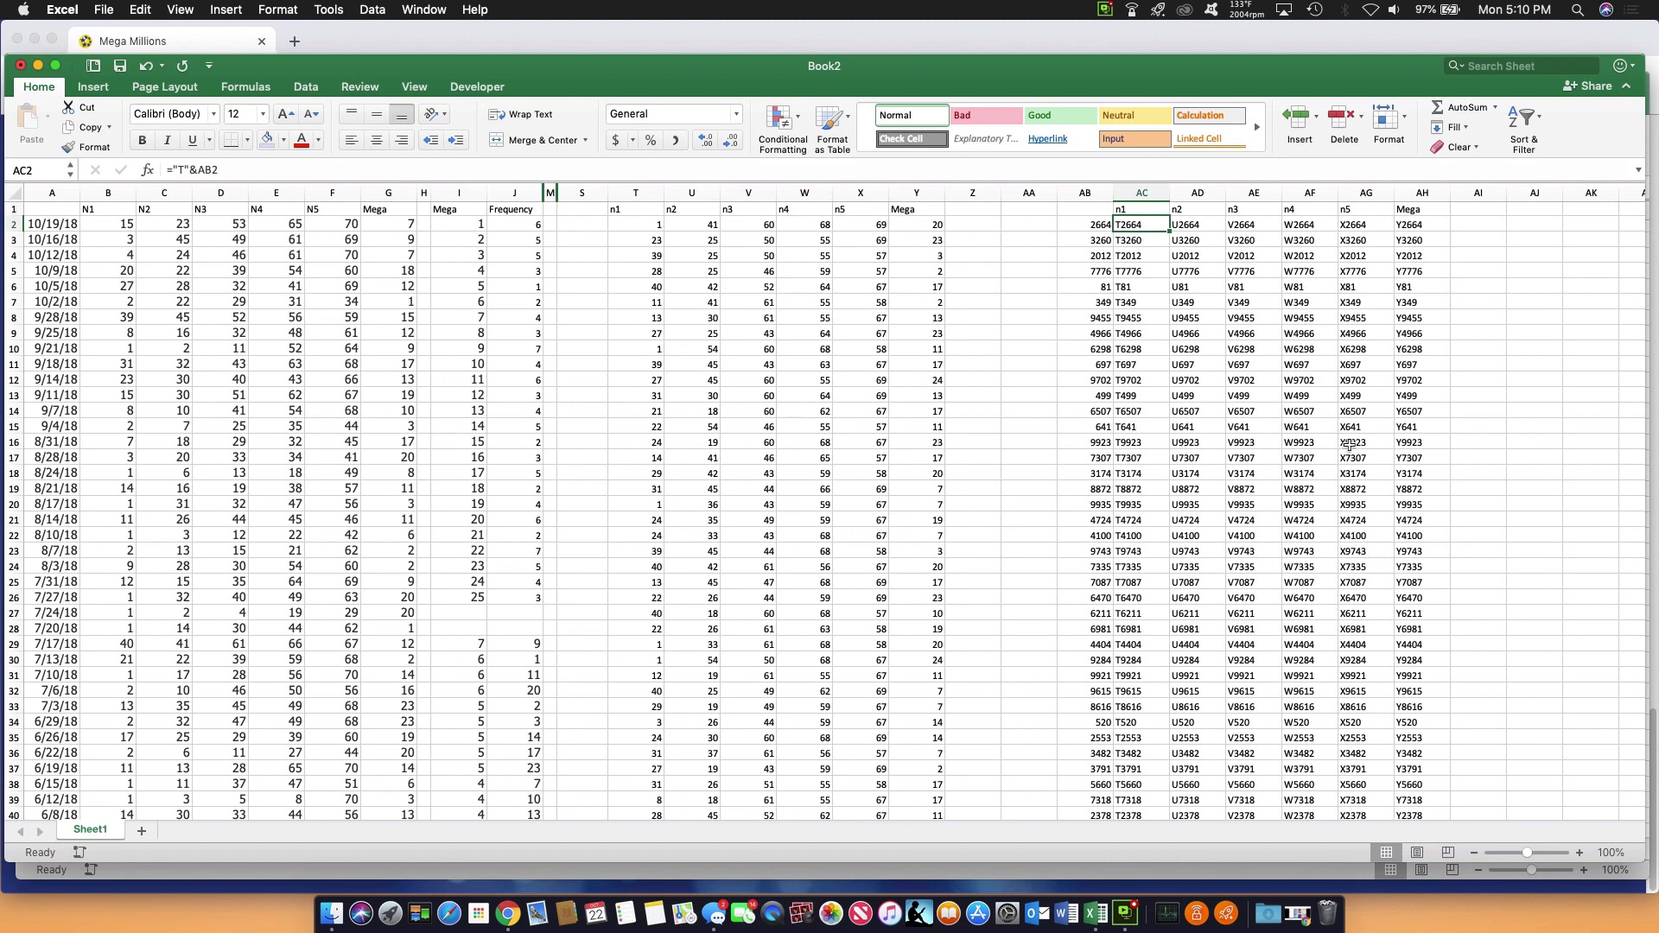
scroll(1349, 446, "down", 5)
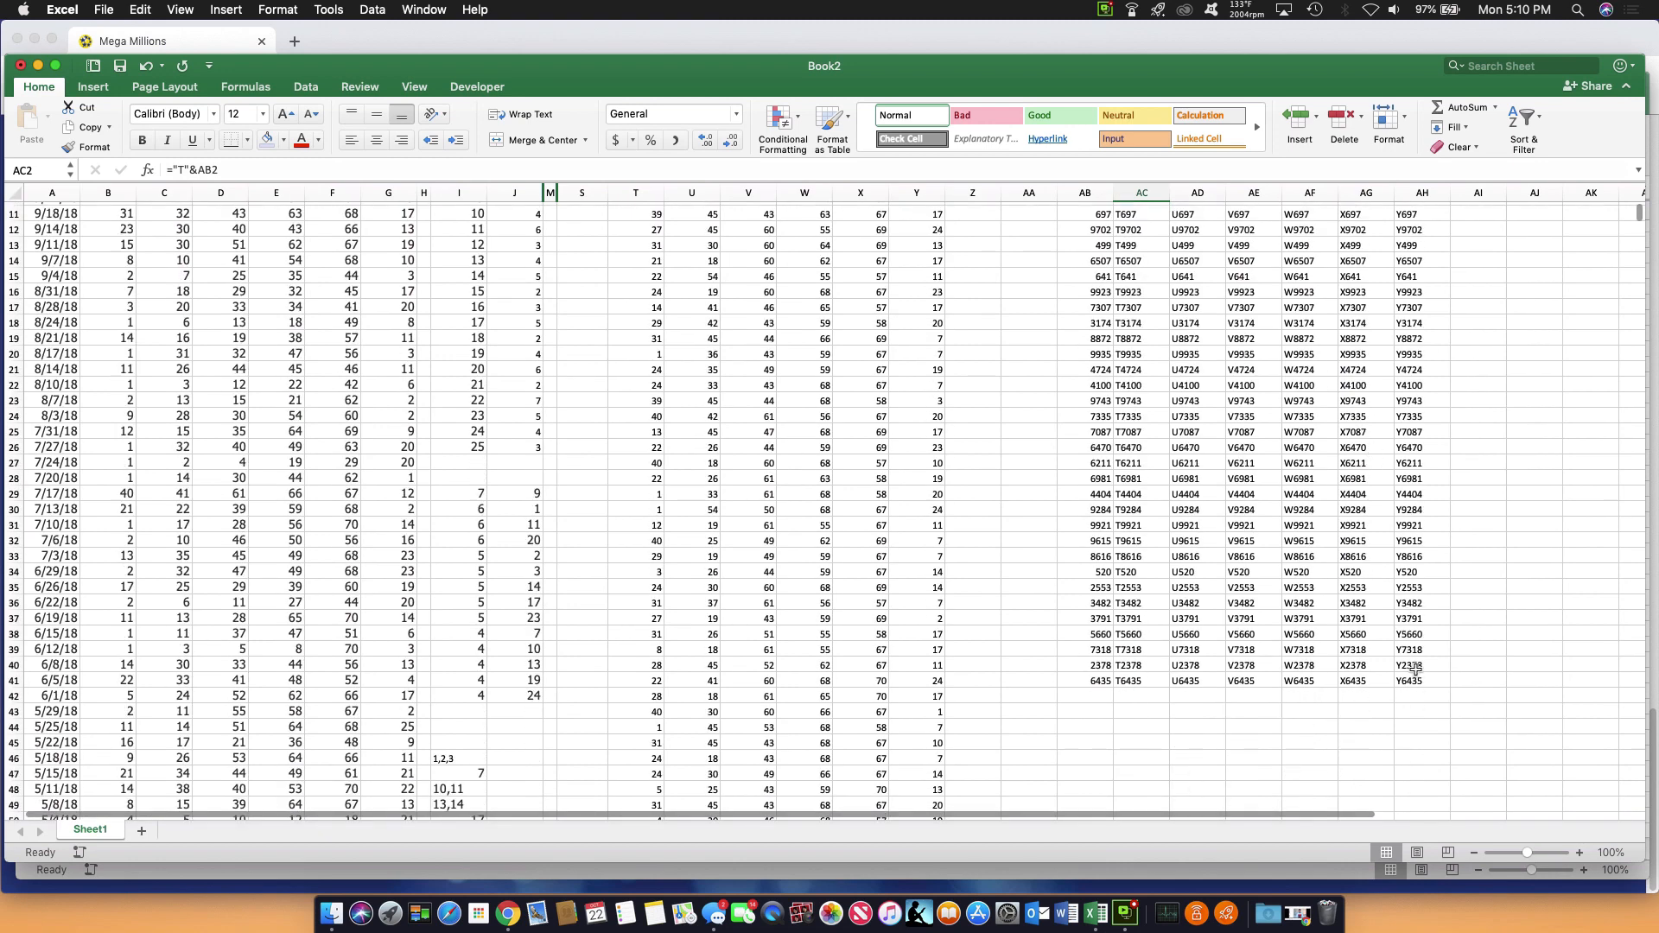
left_click(1418, 667, "shift")
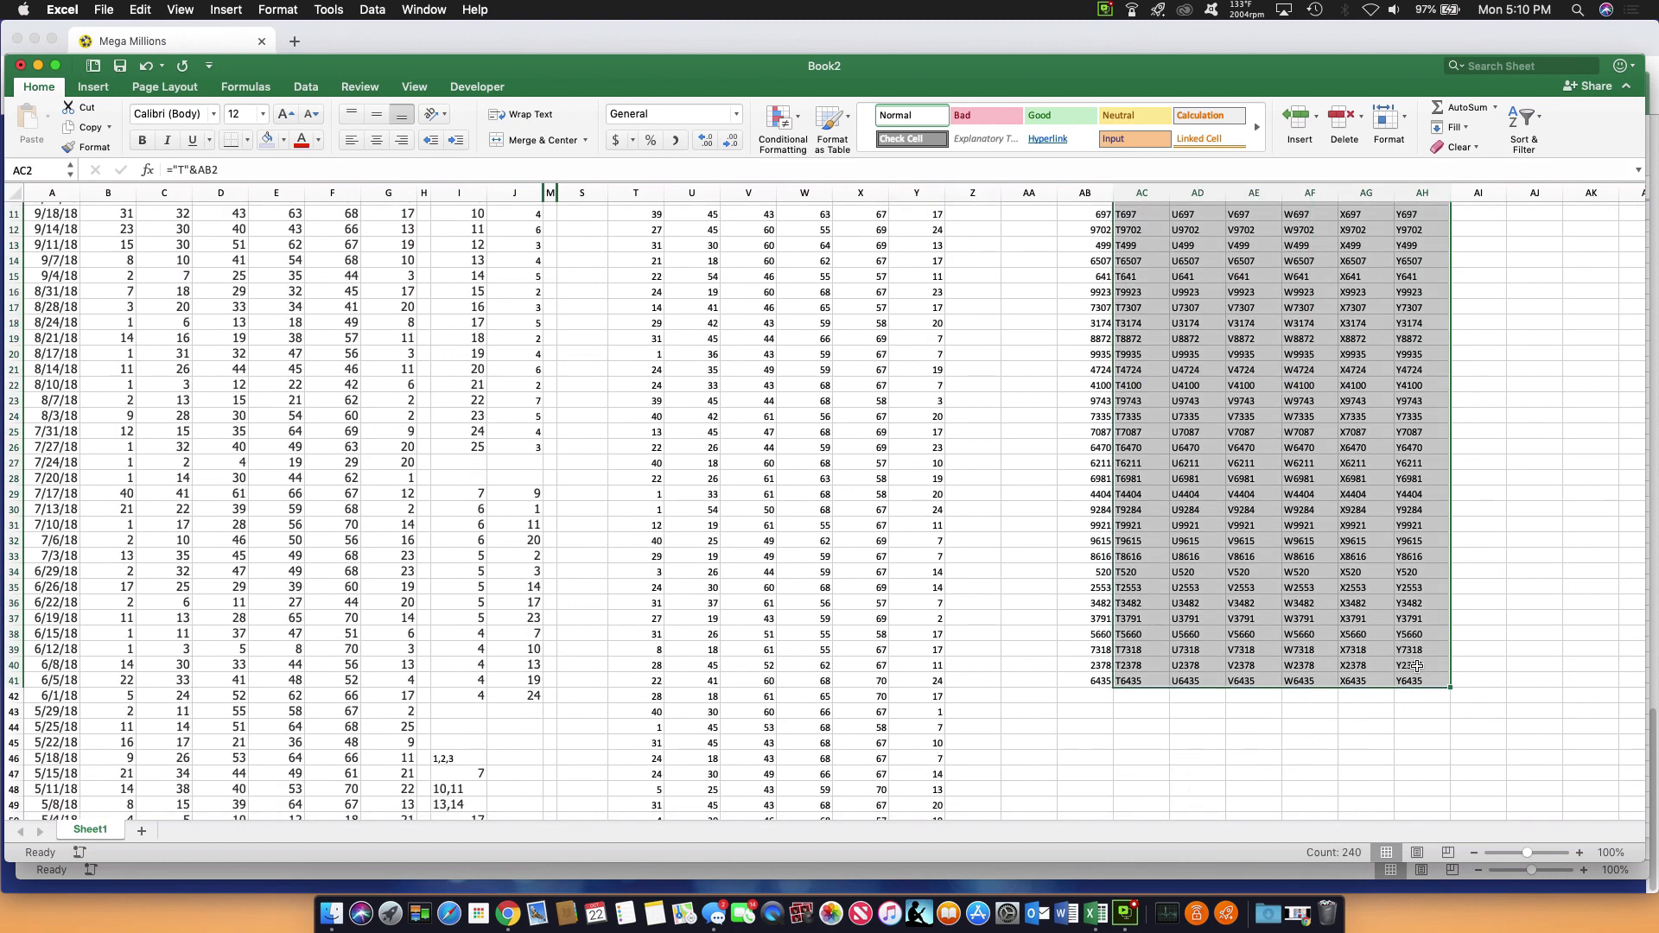
scroll(1417, 666, "up", 5)
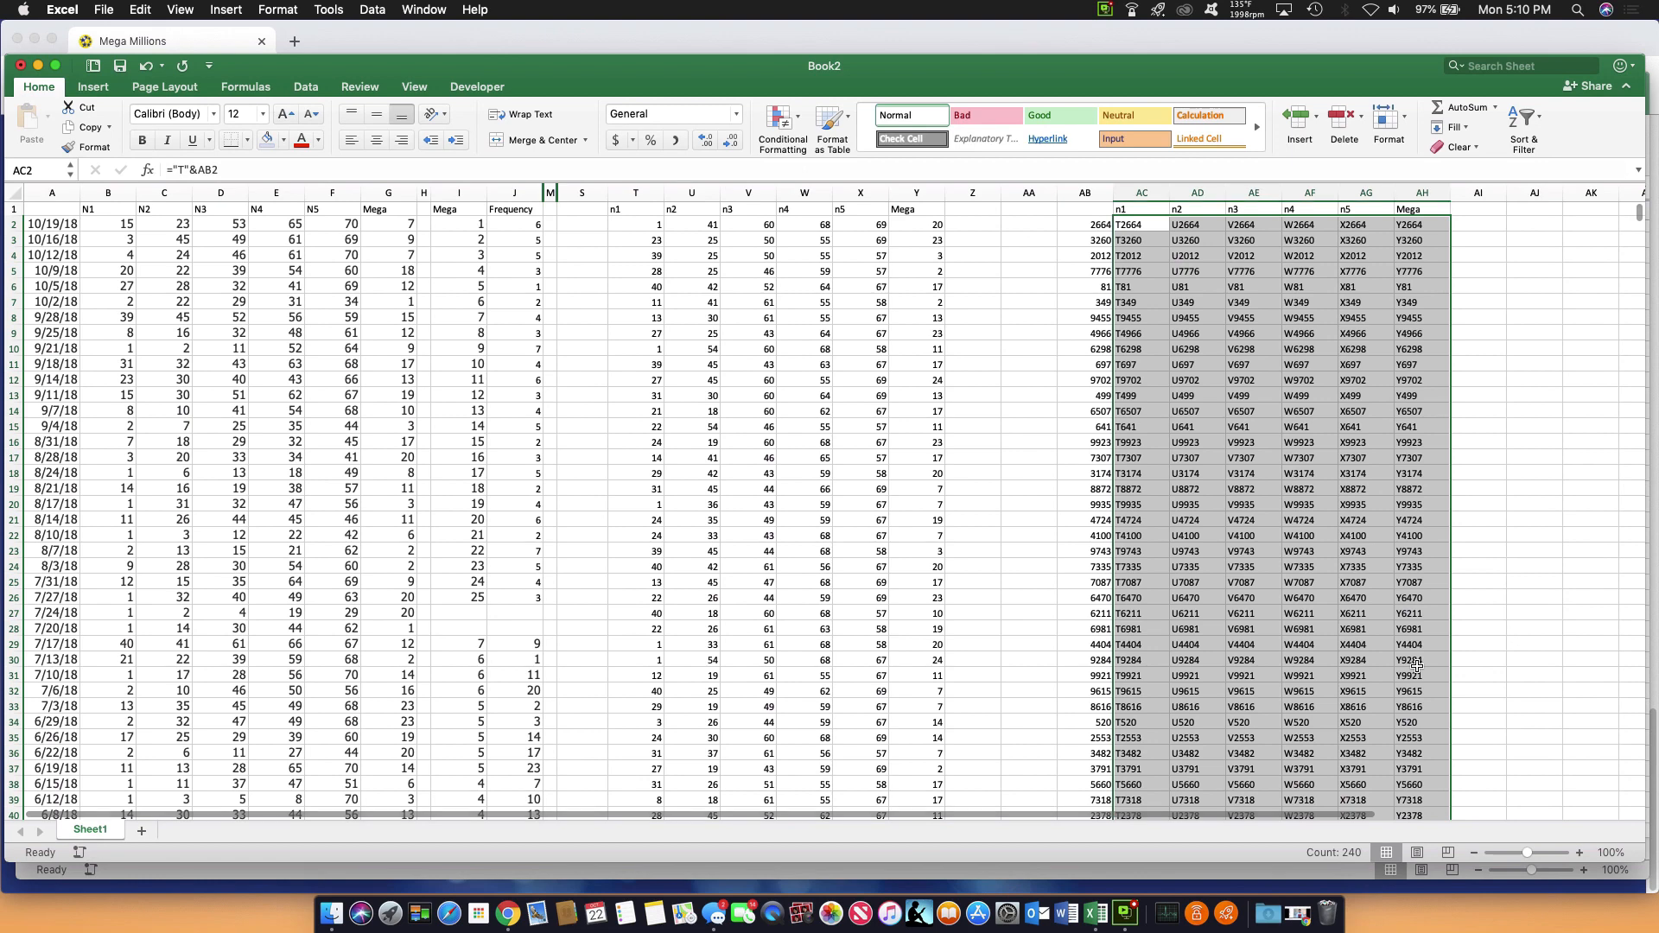
key("super+c")
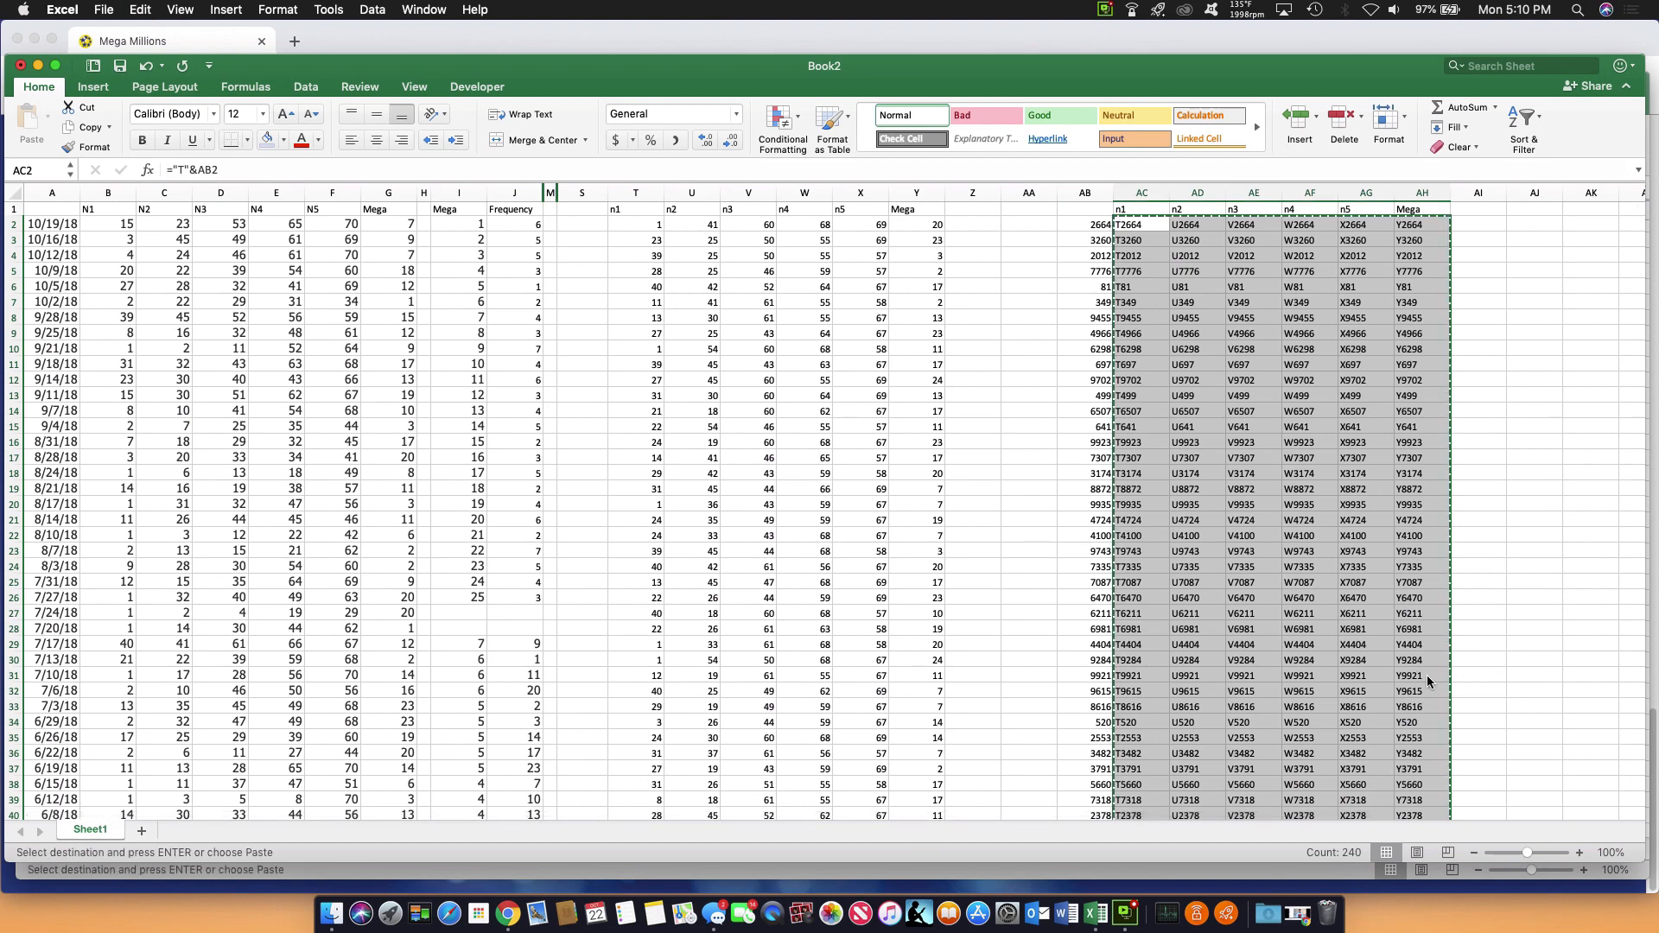
right_click(1143, 224)
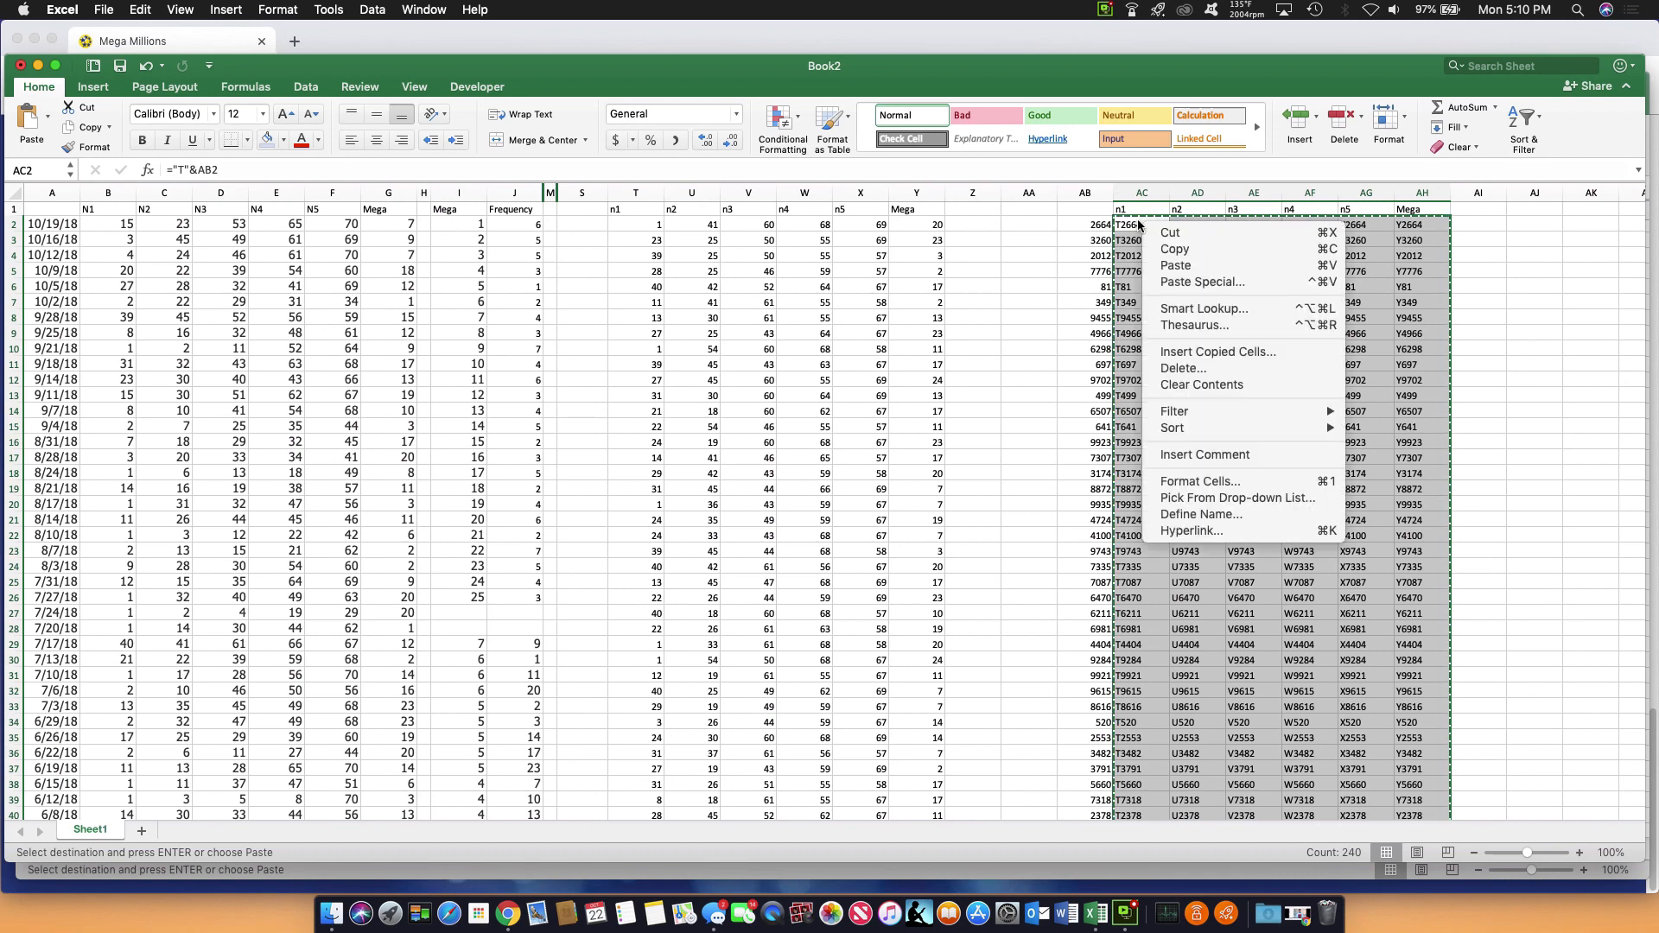
left_click(1186, 282)
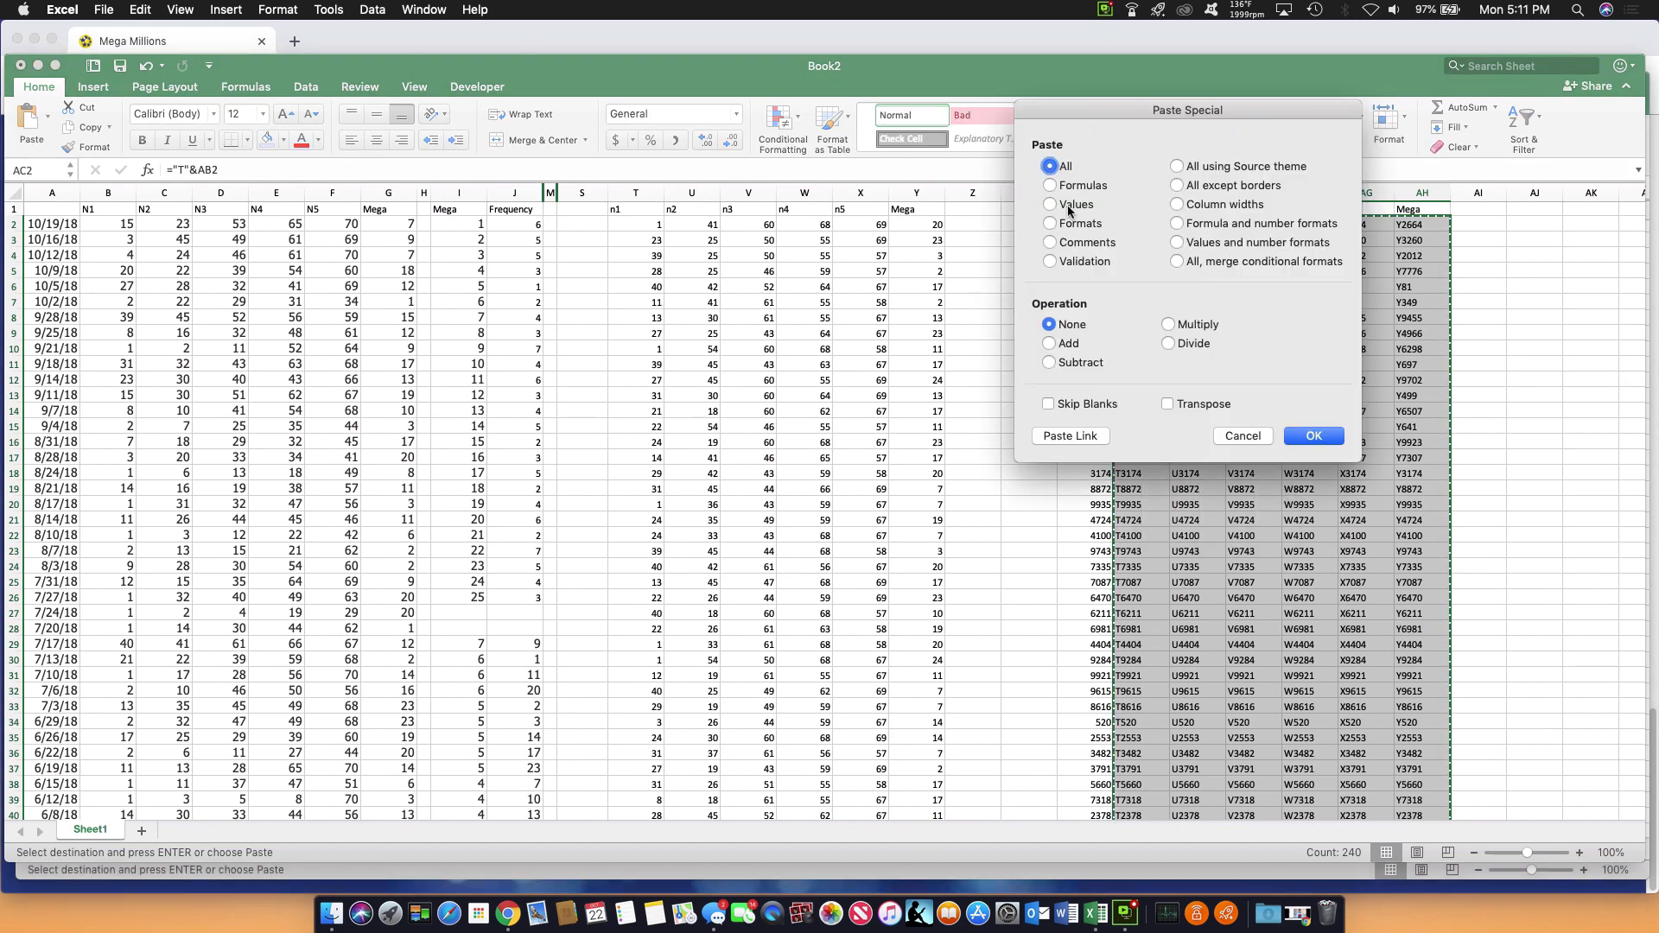
left_click(1070, 209)
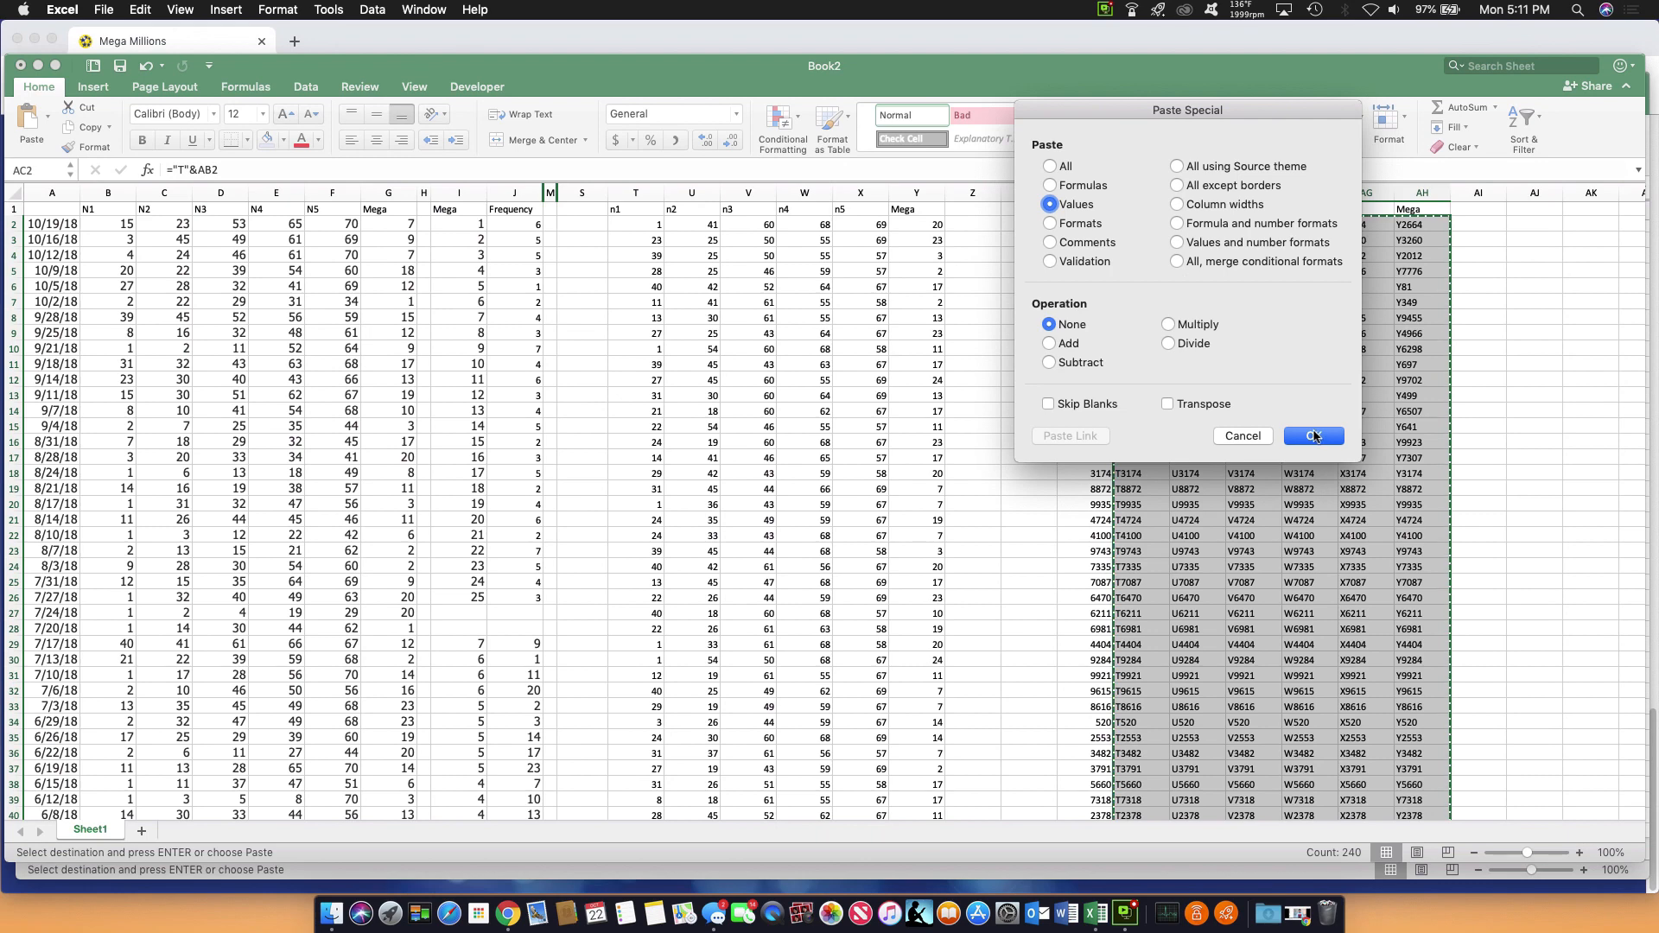
left_click(1315, 437)
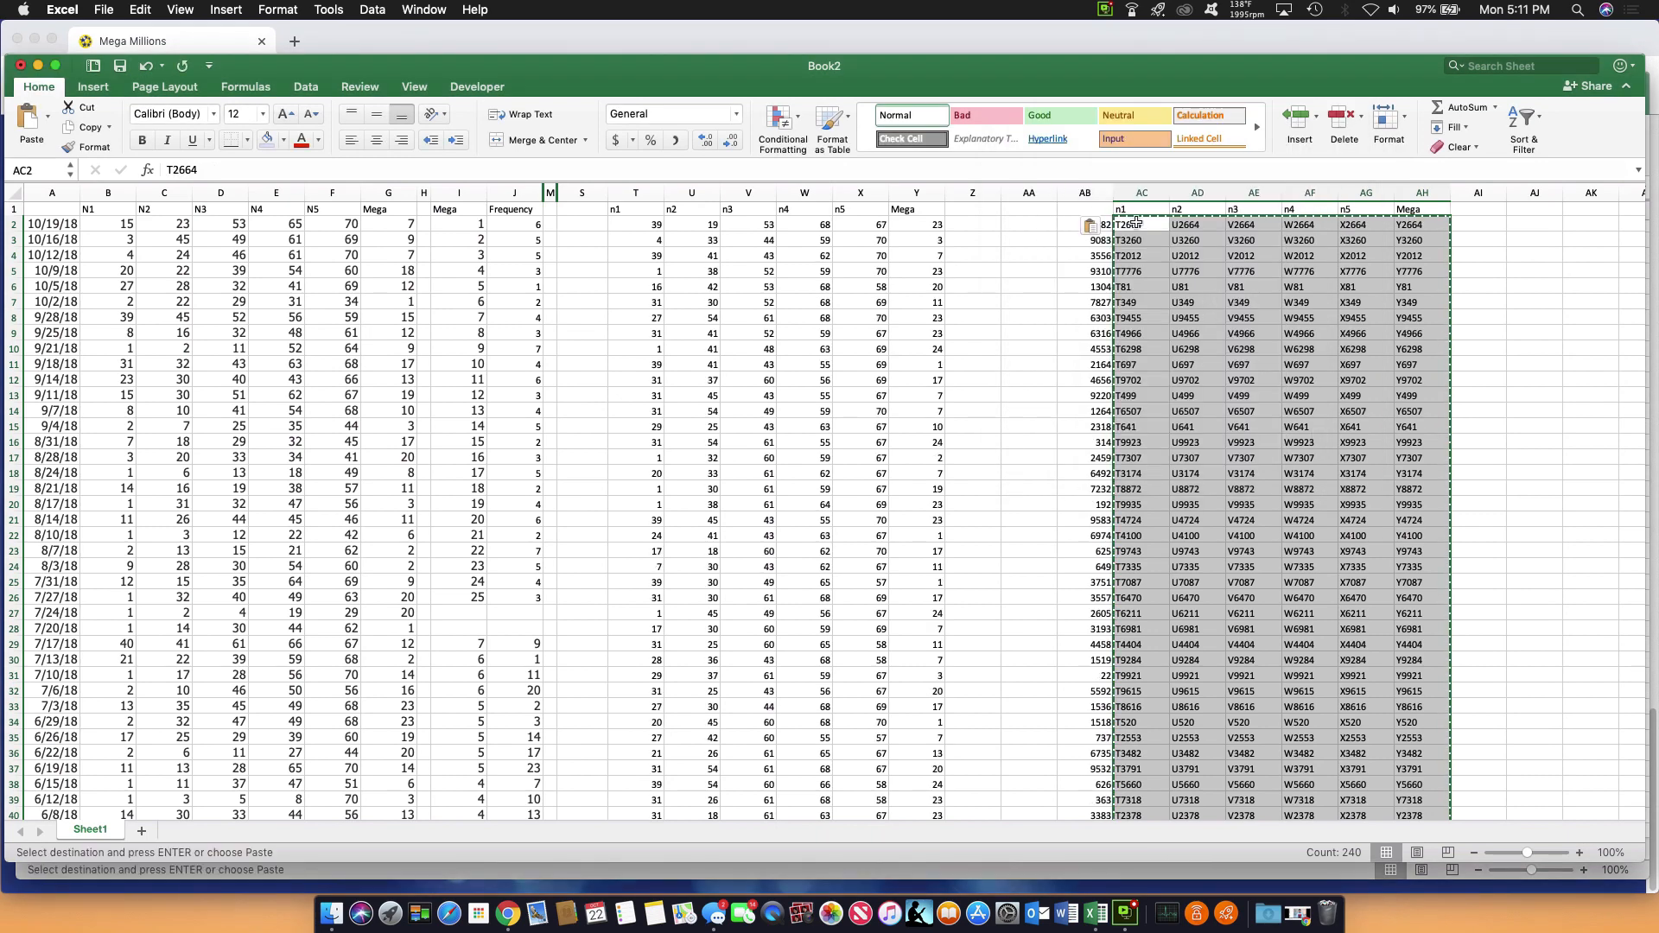
left_click(1463, 213)
double_click(1464, 222)
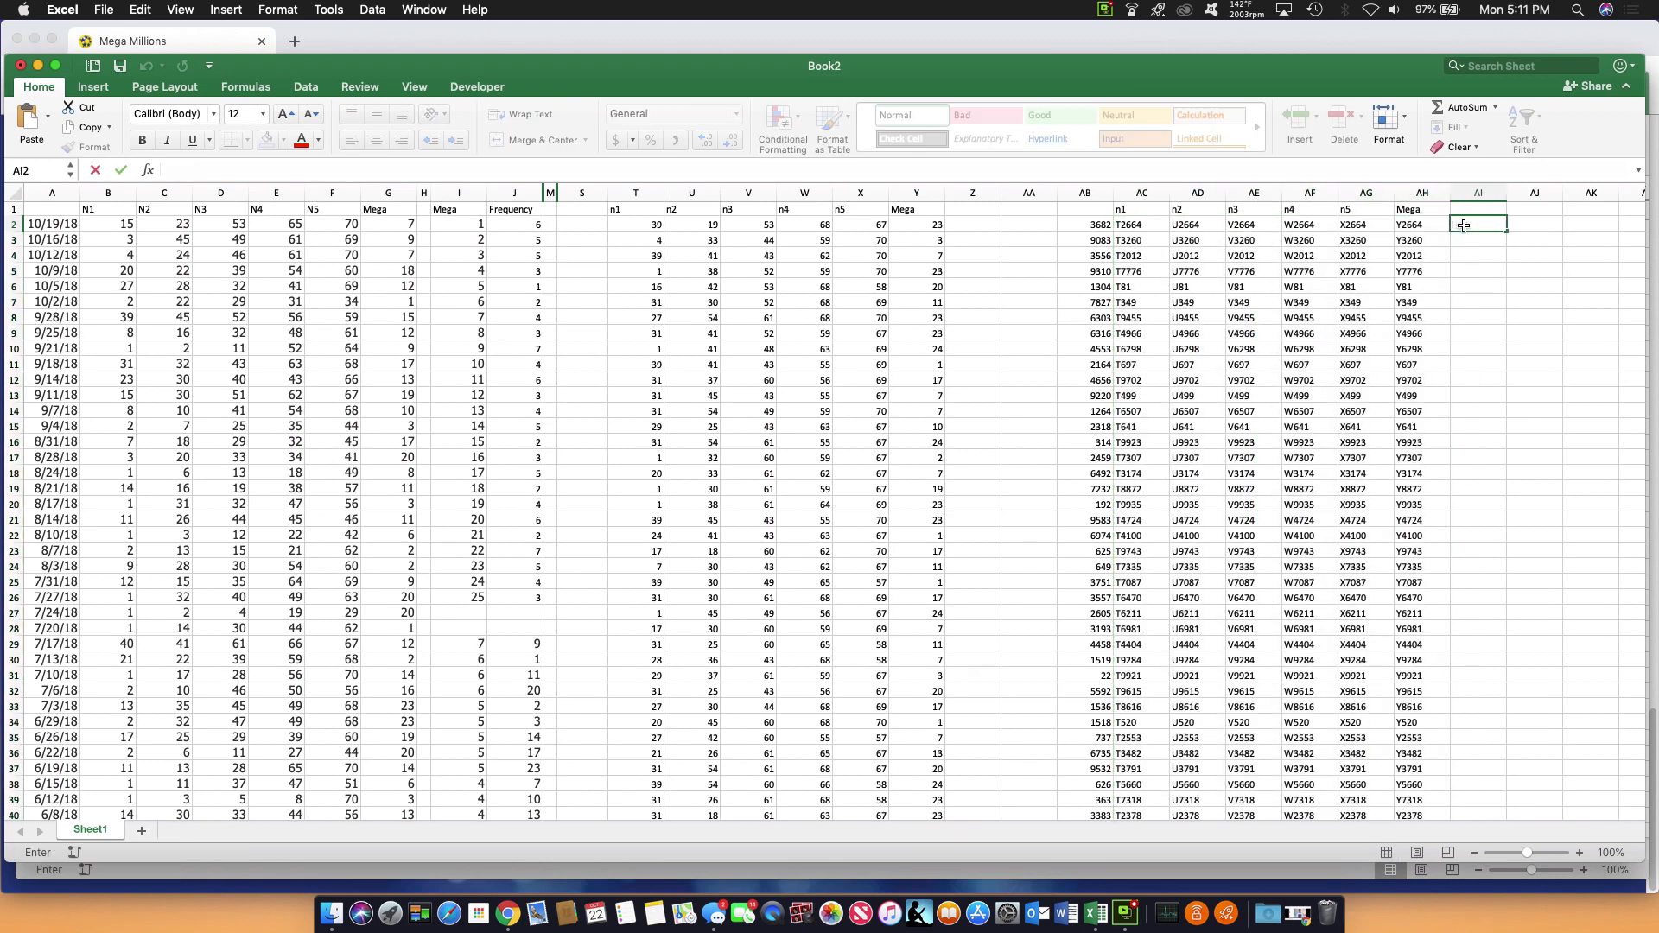
key("Return")
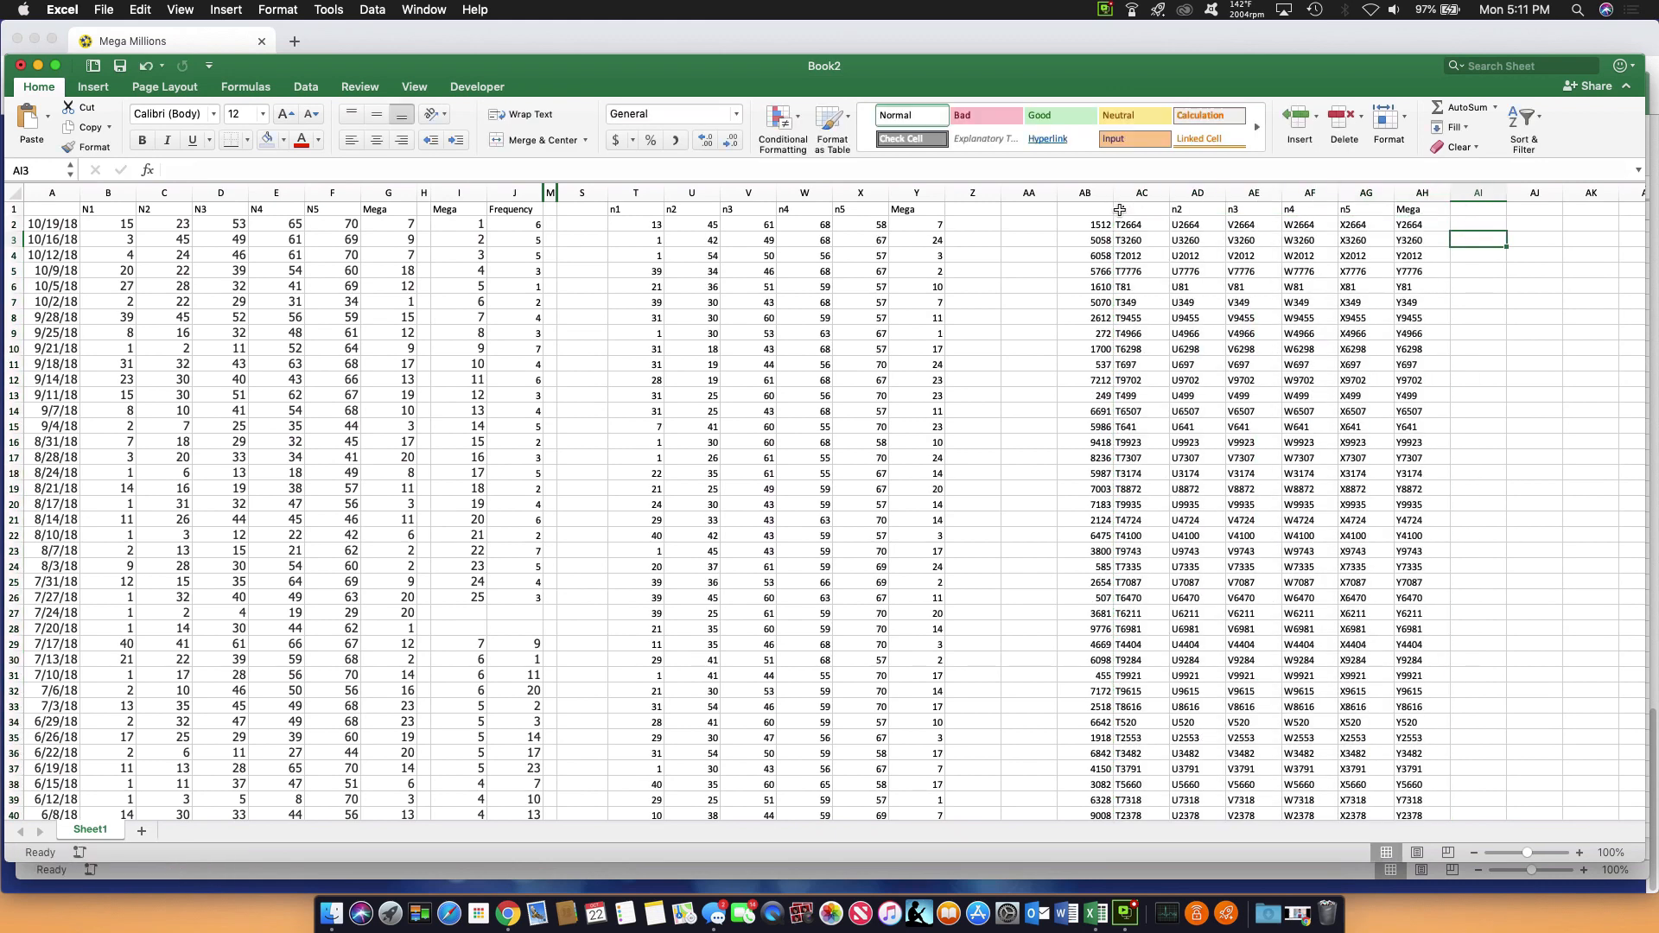
Turn the text references in AC2 and AC3 into live formulas, =T2664 and =T3260
left_click(1120, 221)
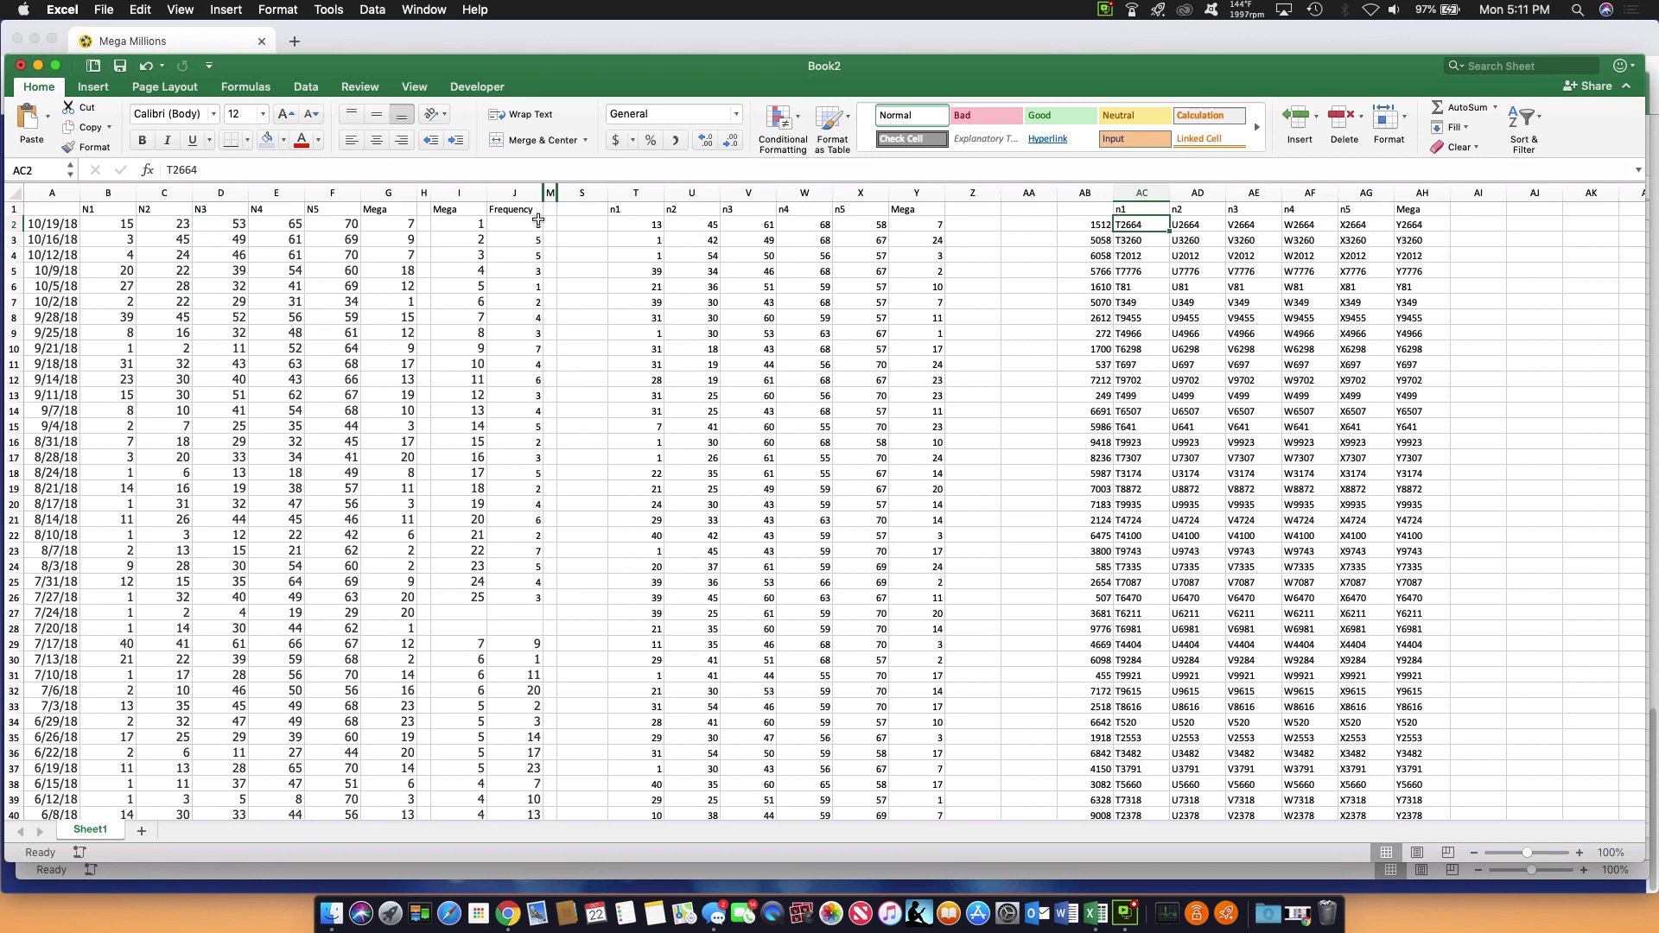
left_click(205, 164)
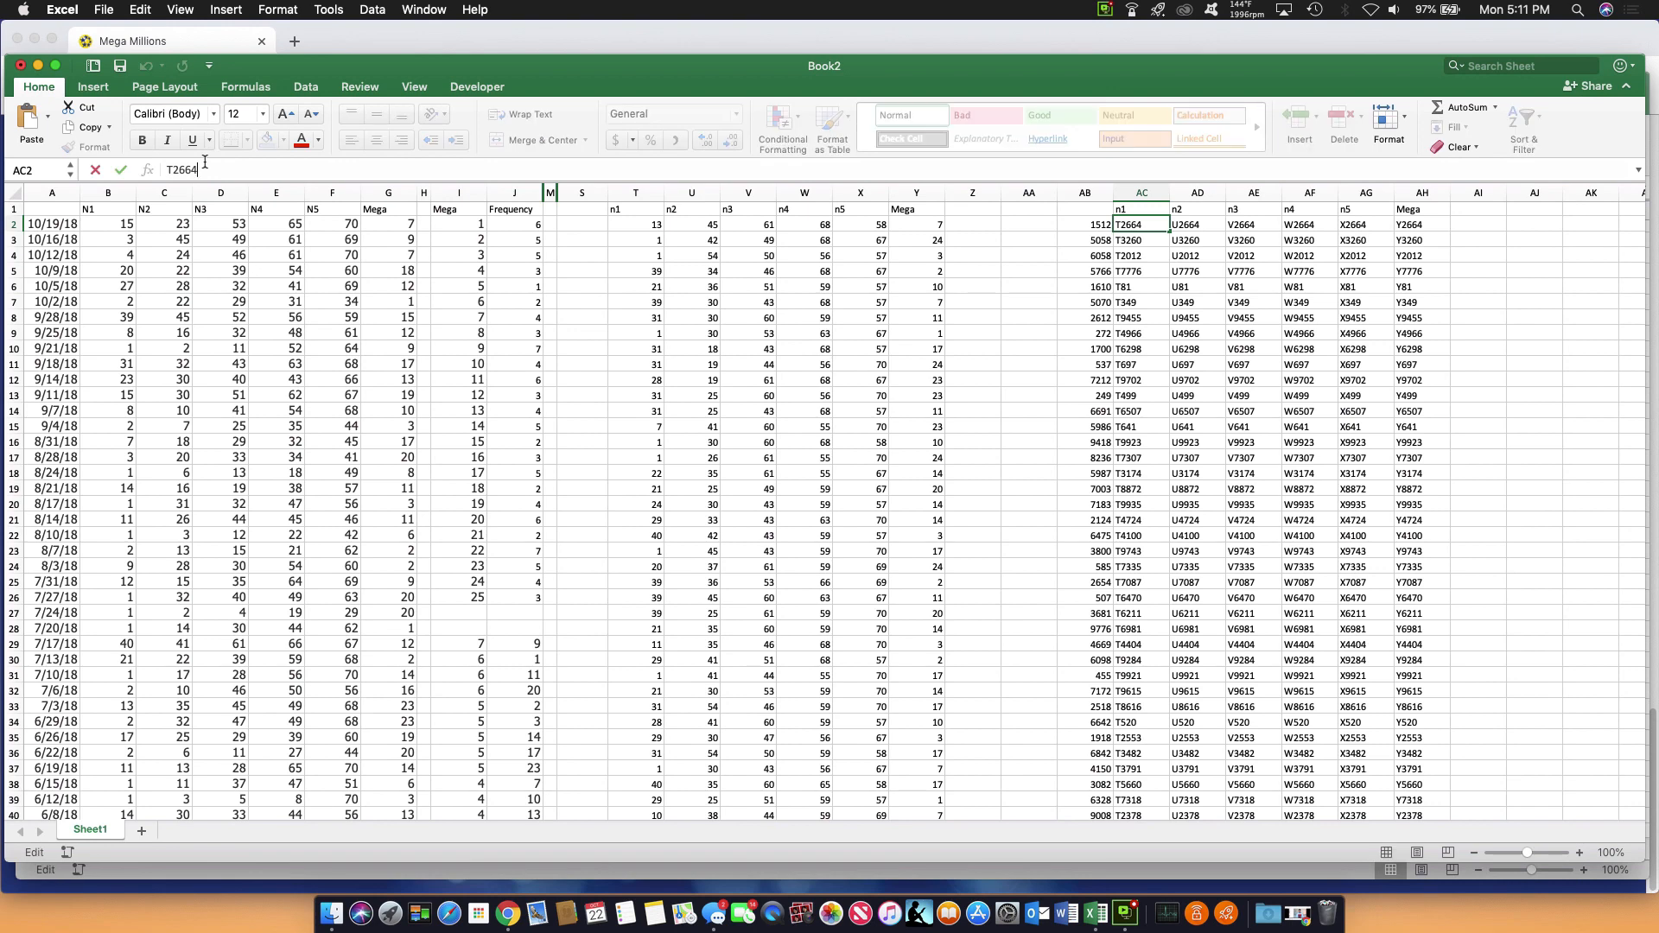
key("Return")
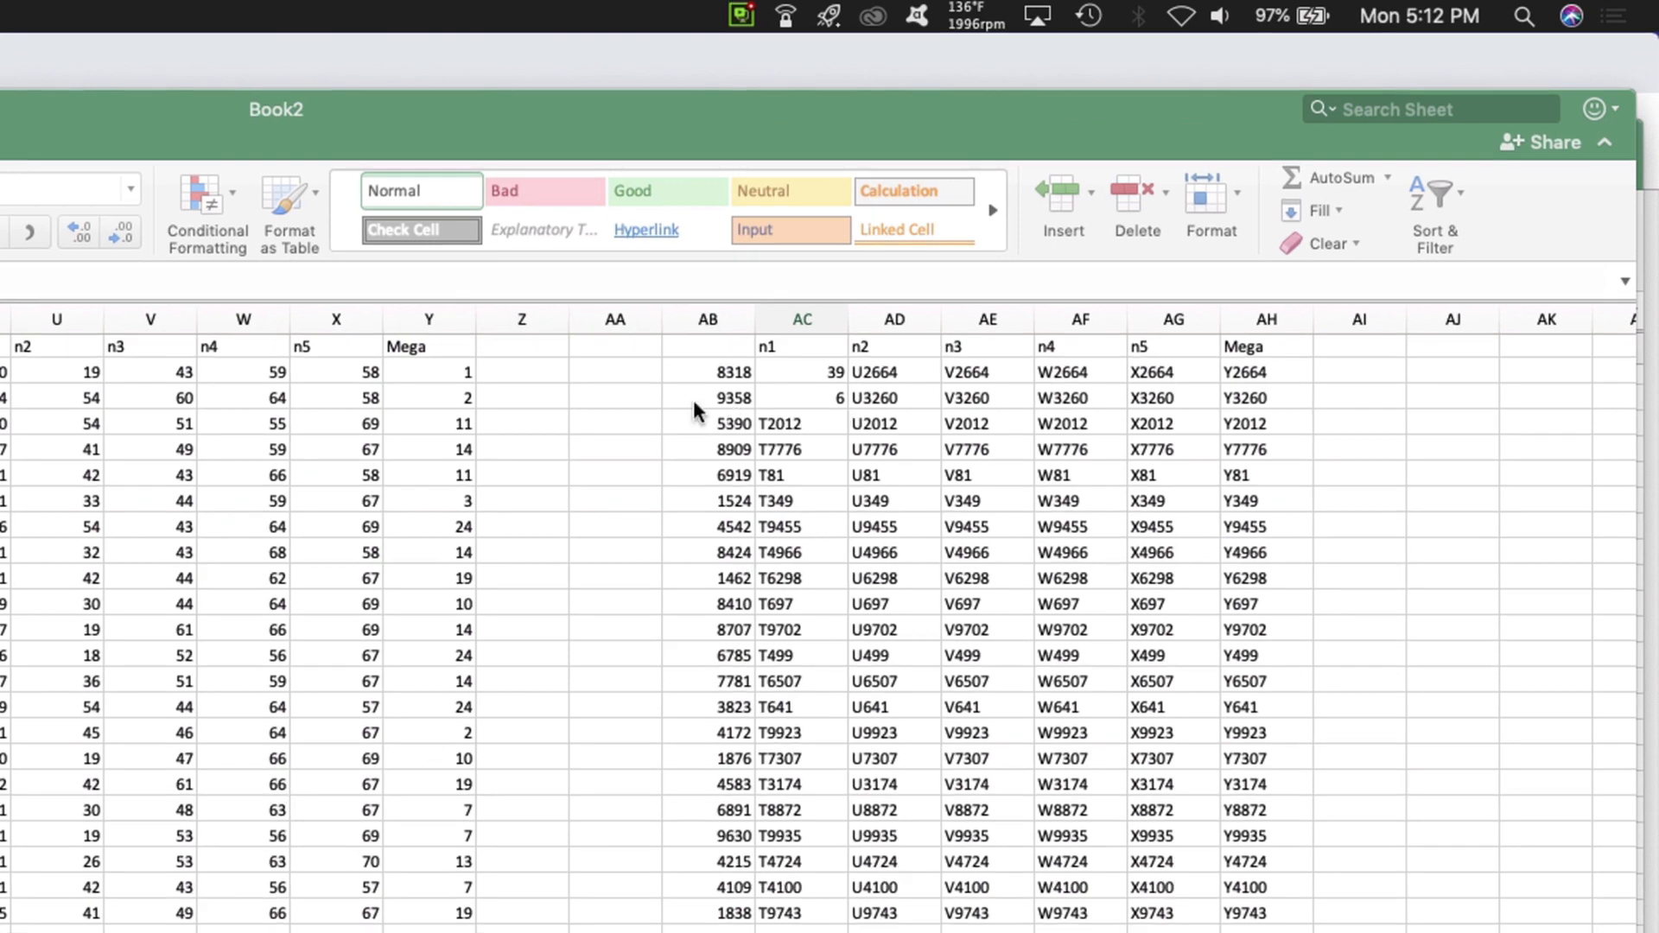
Turn the text references in AC4, AC5 and AC6 into live formulas, =T2012, =T7776 and =T81
left_click(804, 415)
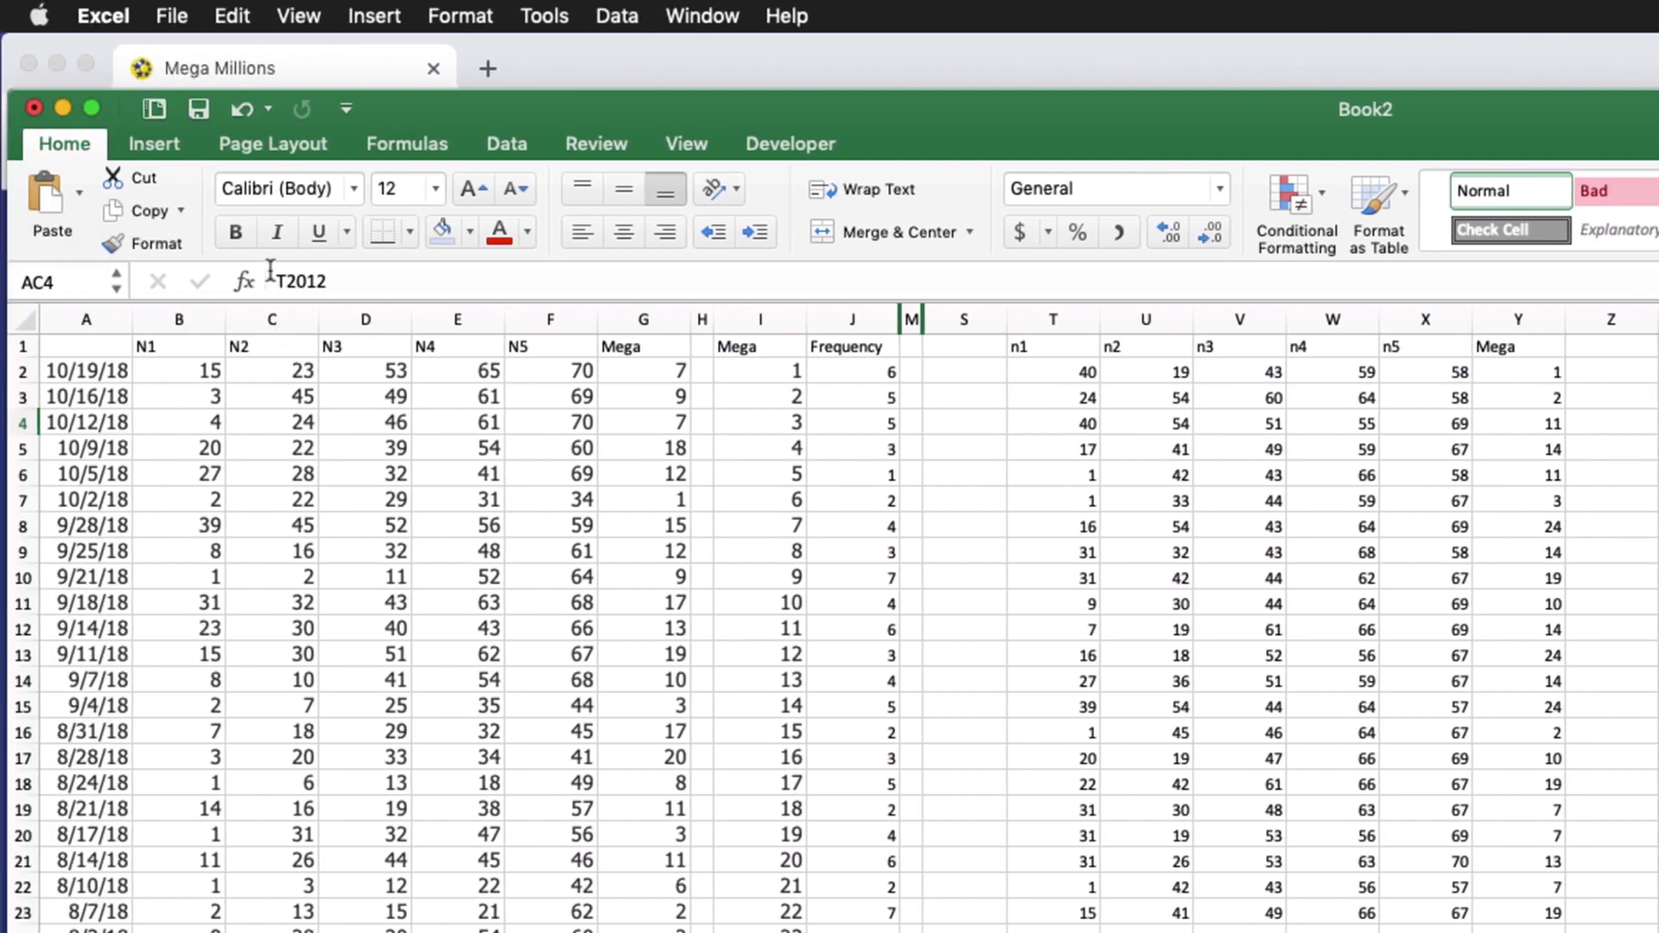
left_click(83, 281)
type("=")
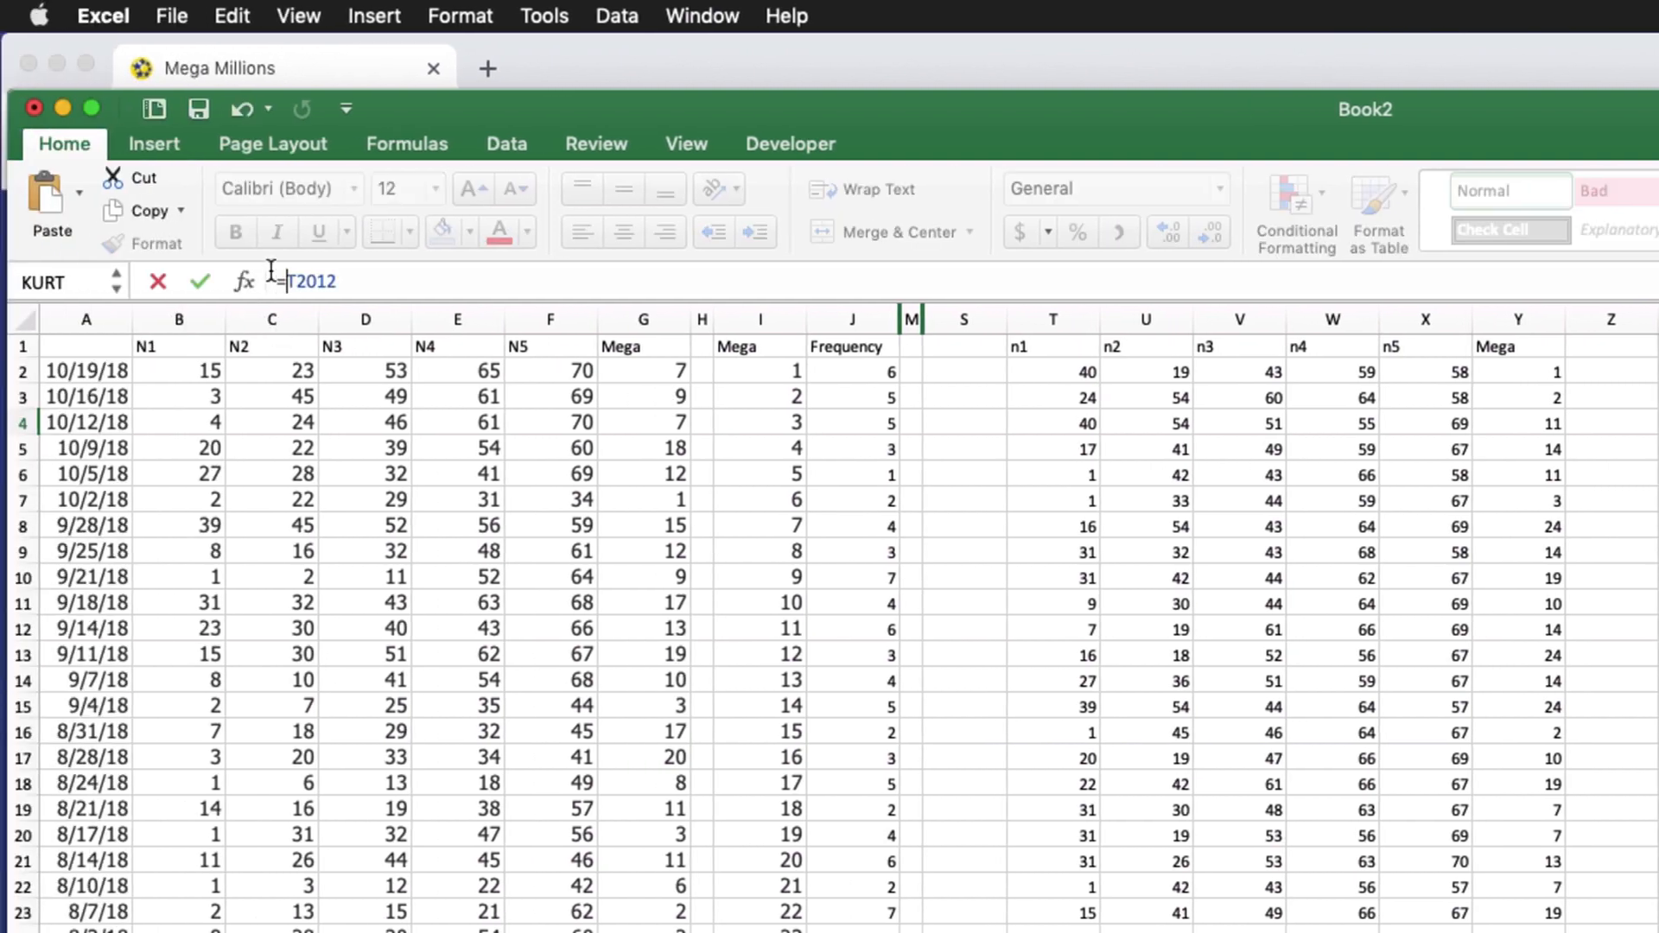
key("Return")
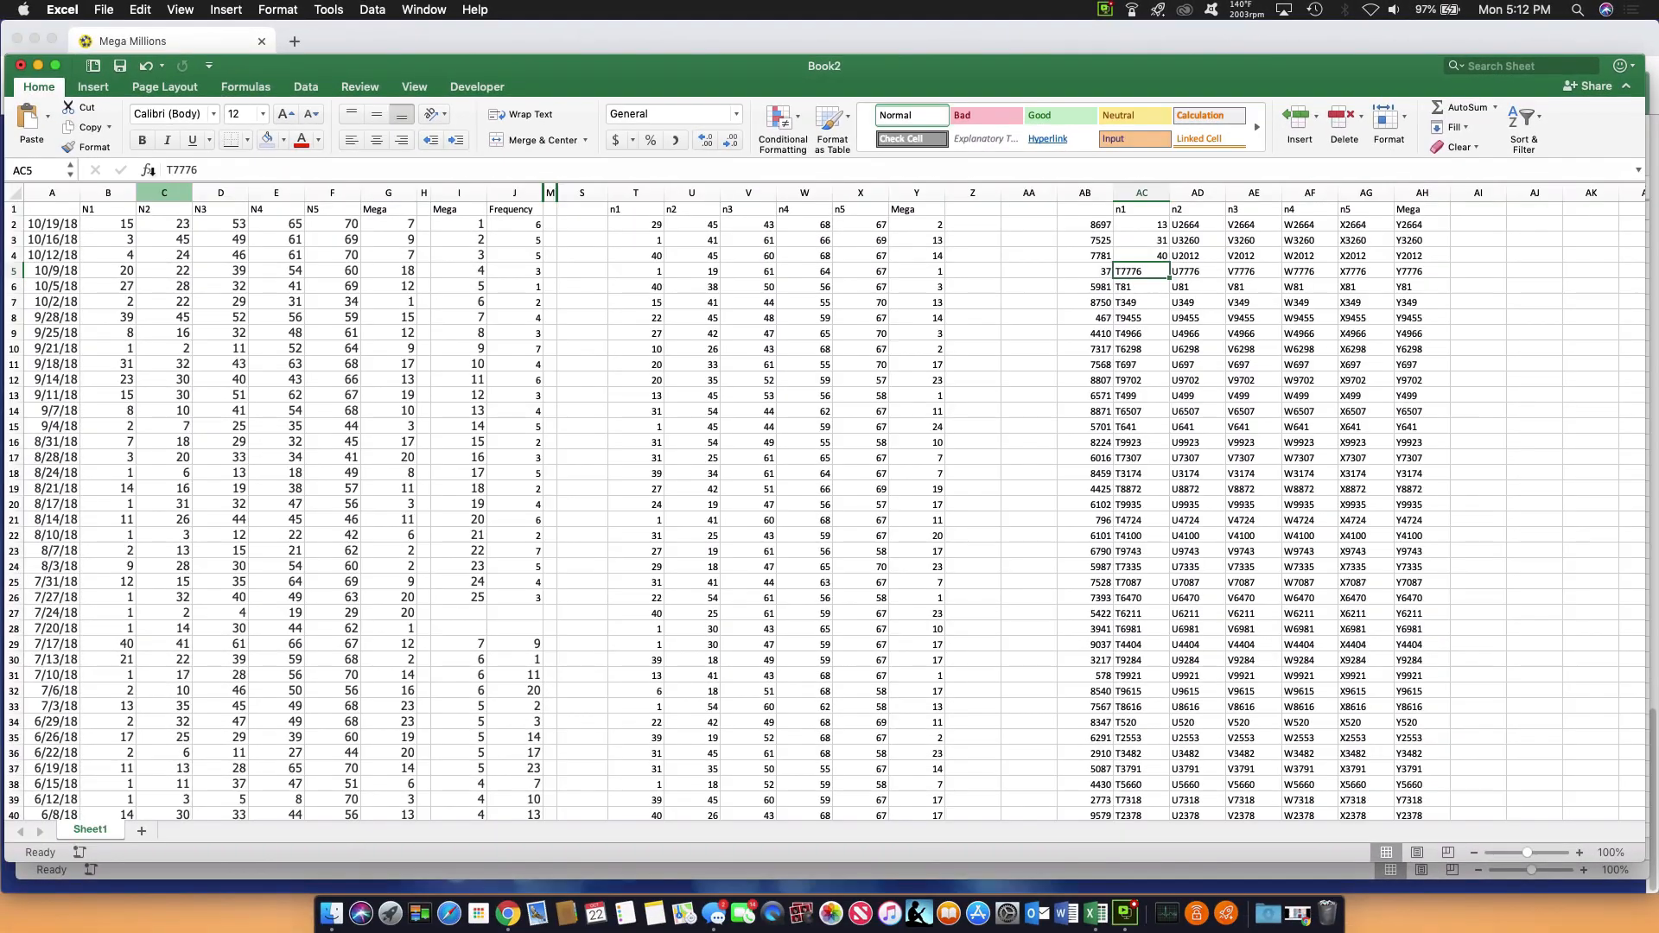
left_click(159, 165)
type("=")
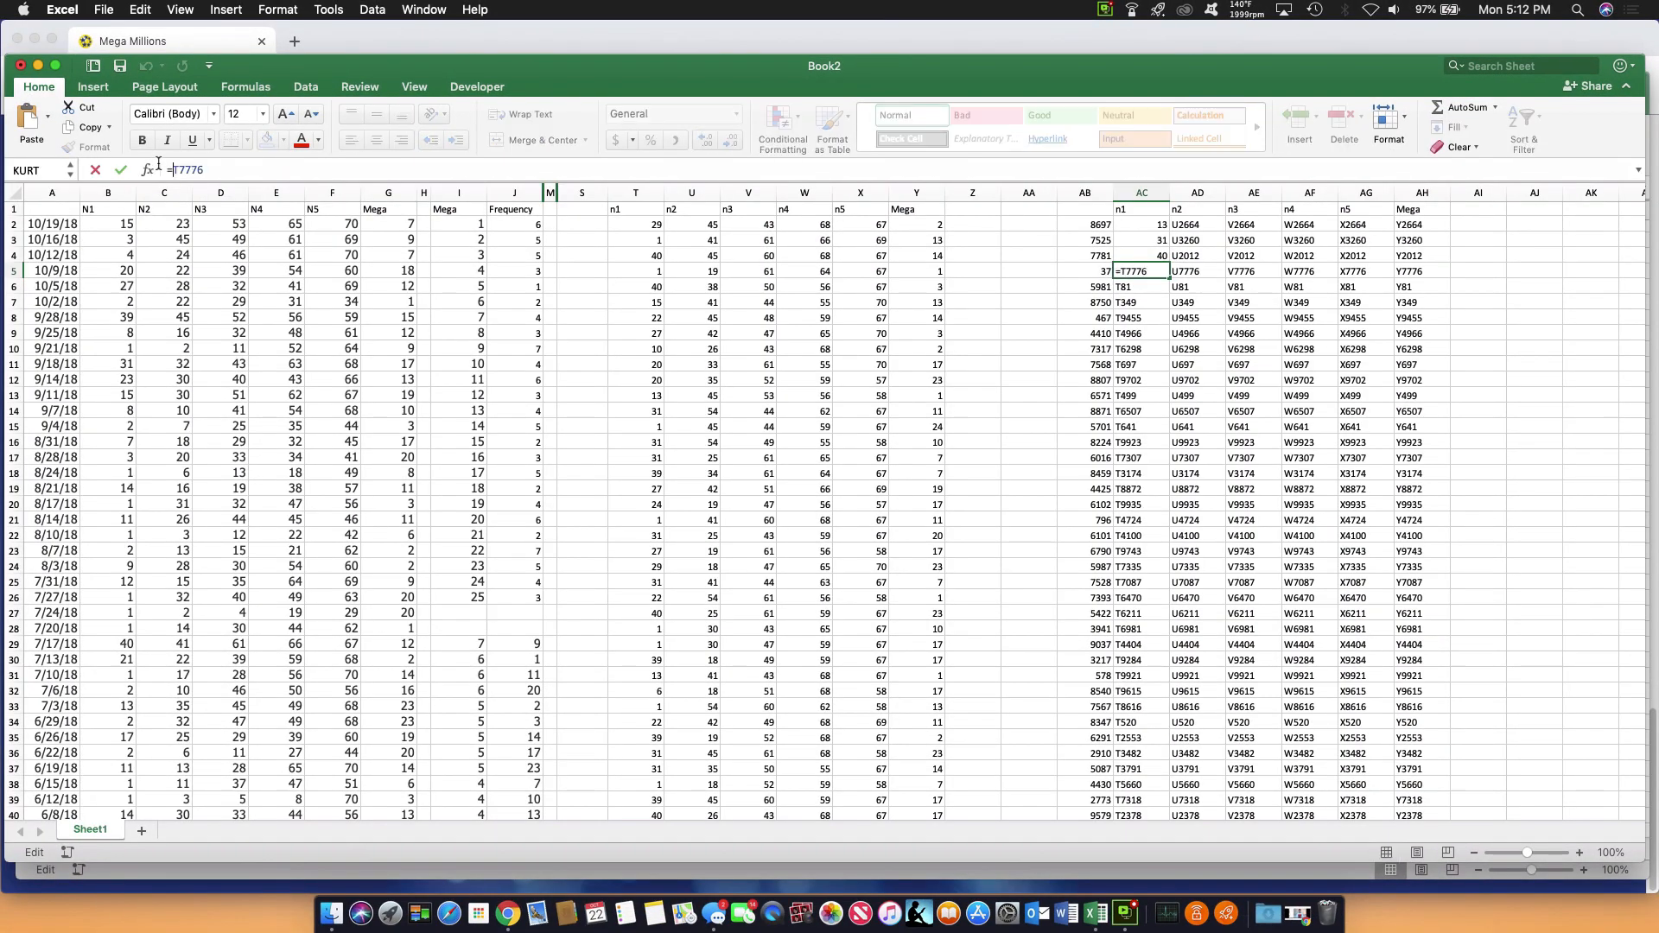
key("Return")
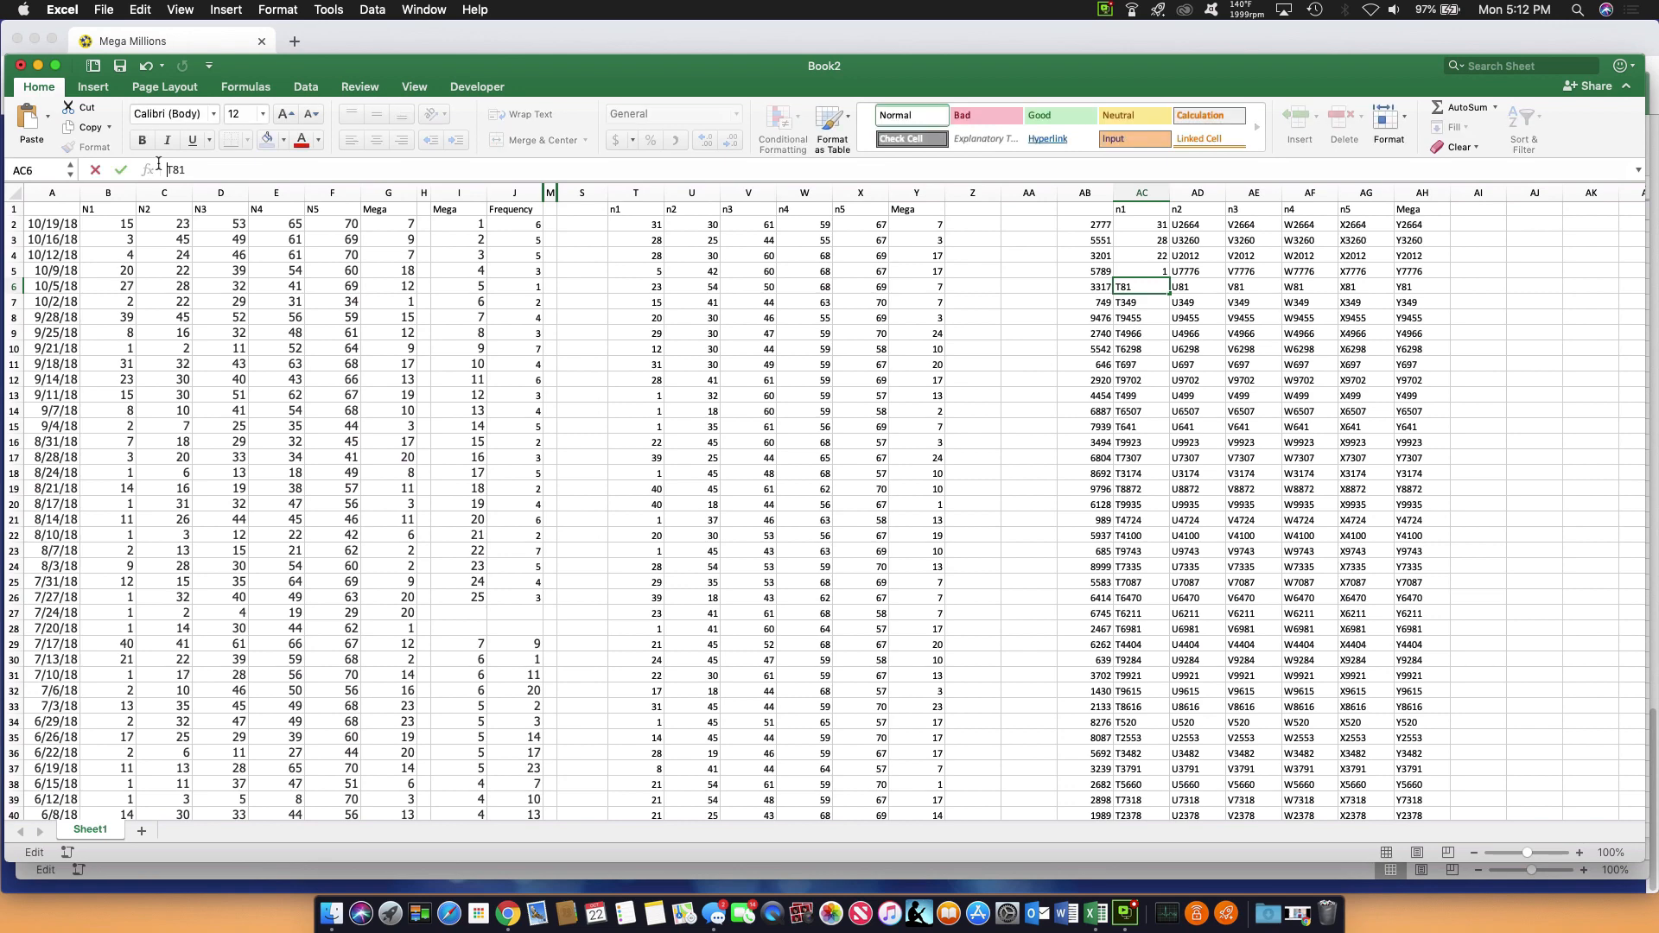
type("=")
key("Return")
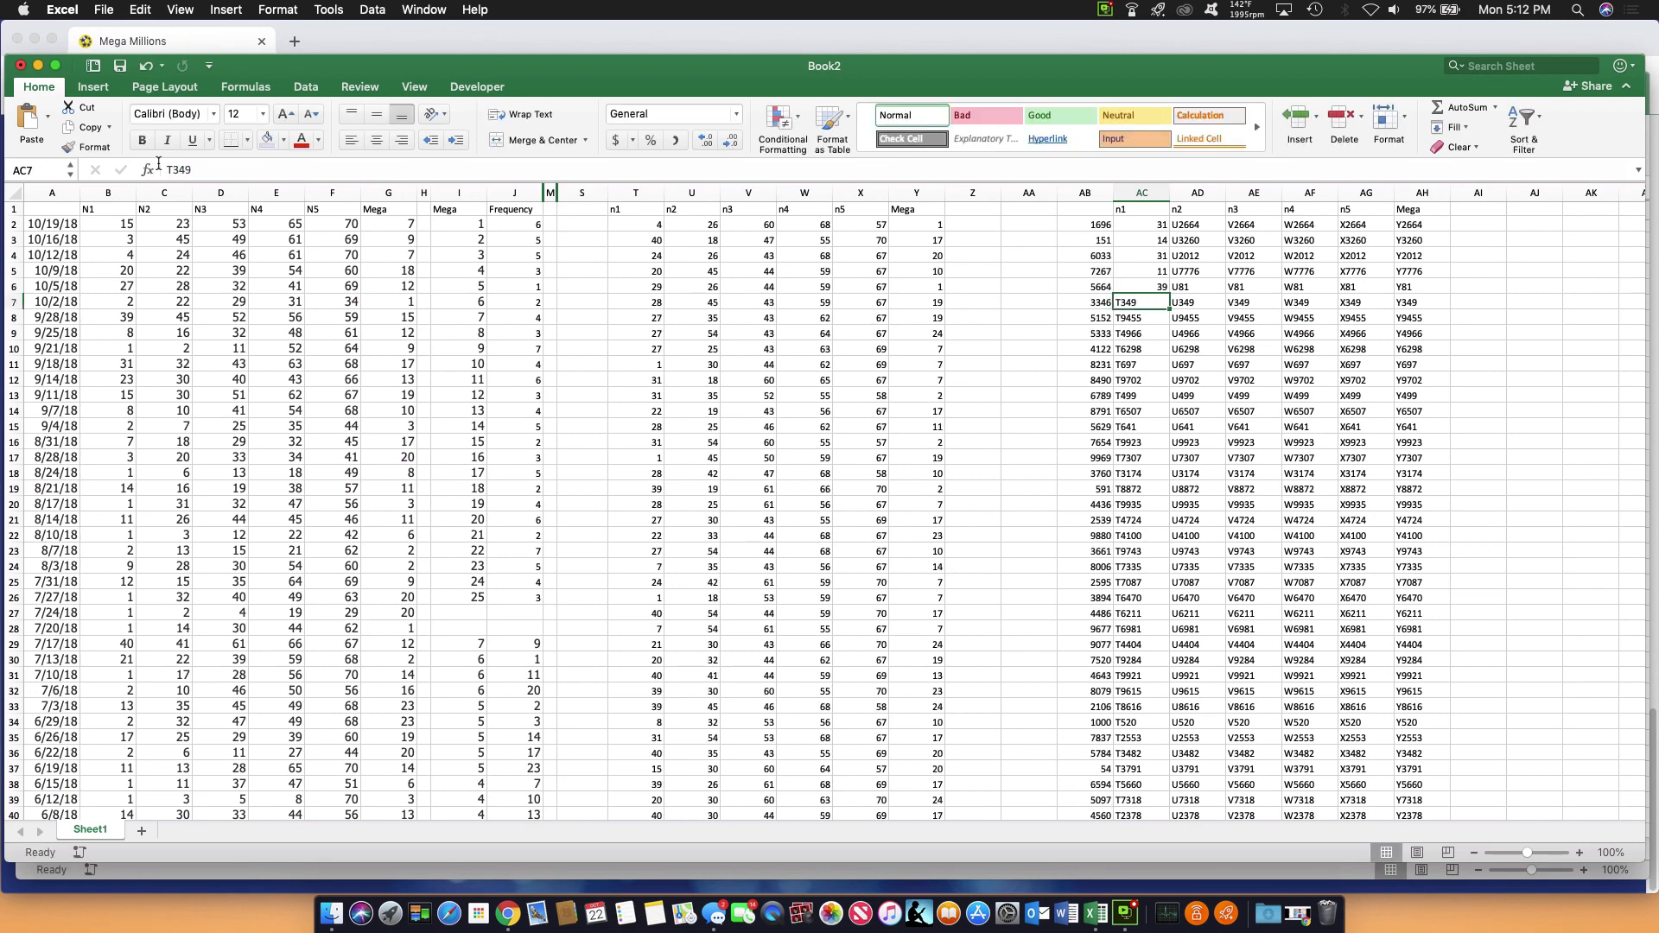
Select the block AC2:AH41 to review which references are still plain text
left_click(1126, 222)
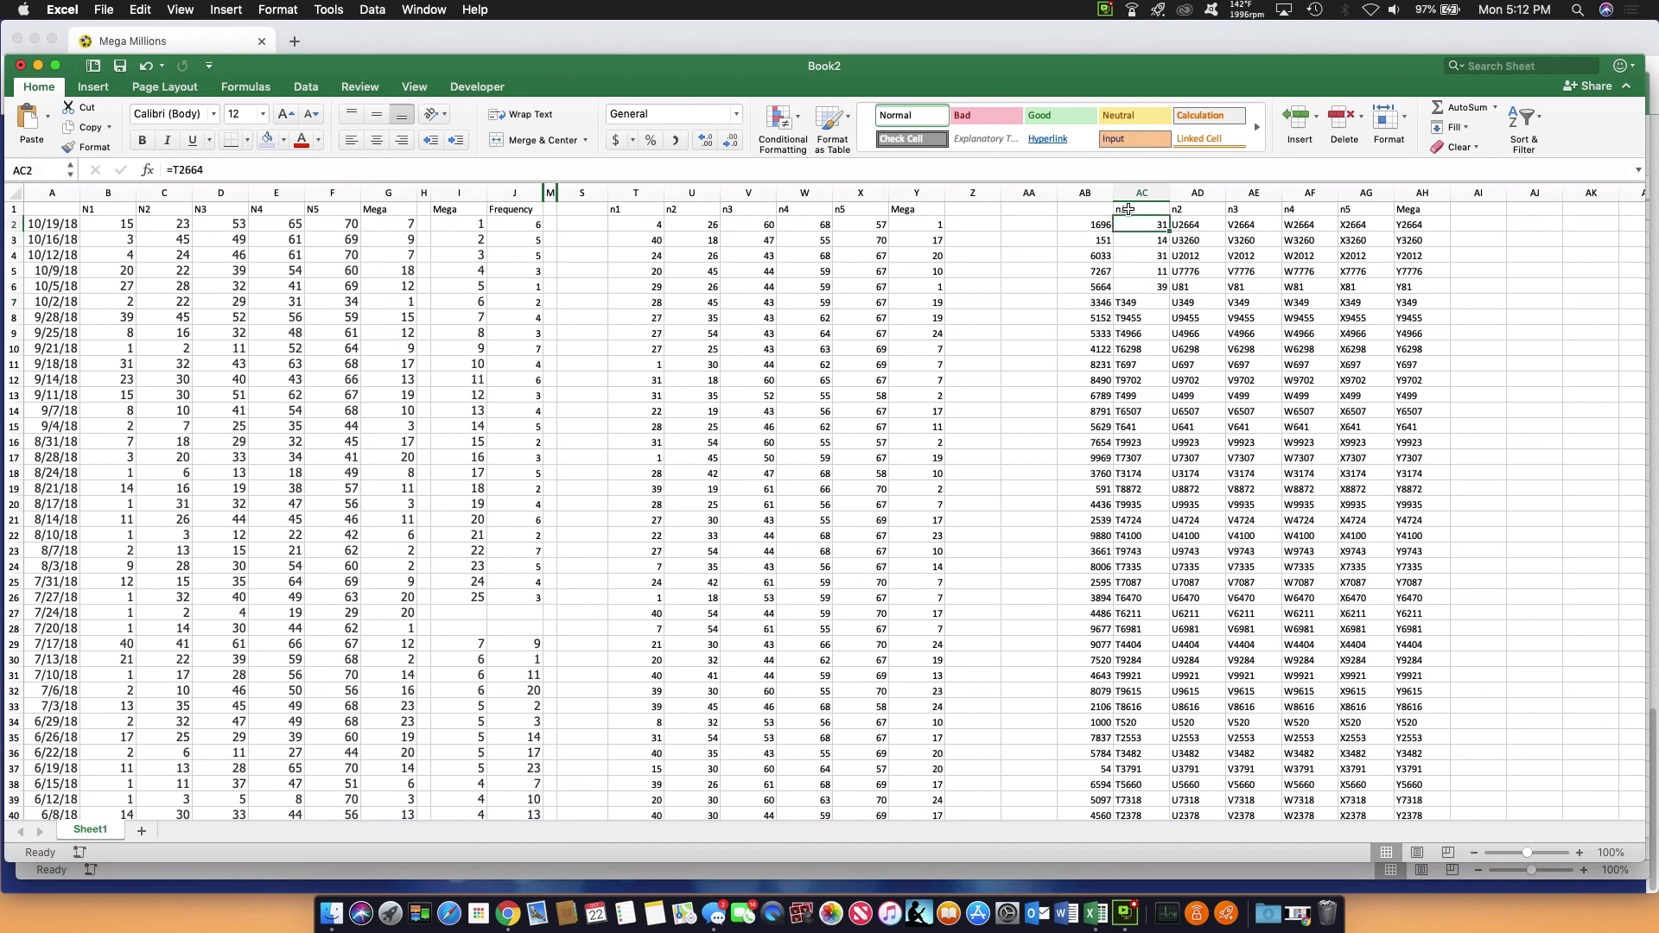
scroll(1237, 407, "down", 3)
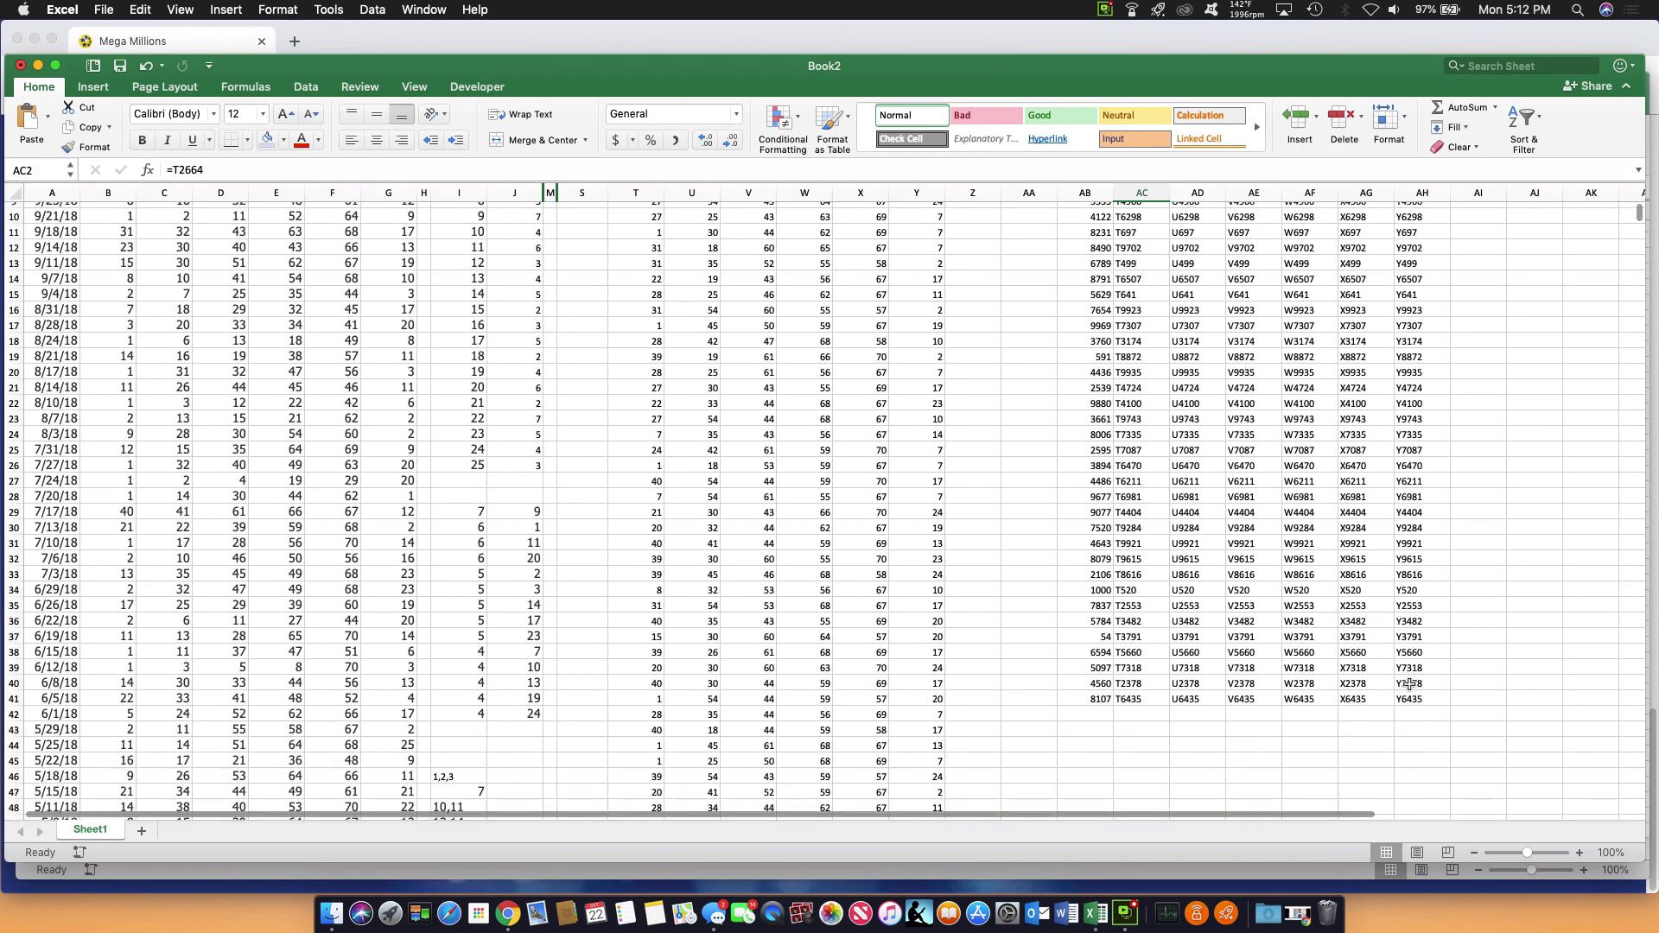
key("ctrl+shift+Down")
key("ctrl+shift+Right")
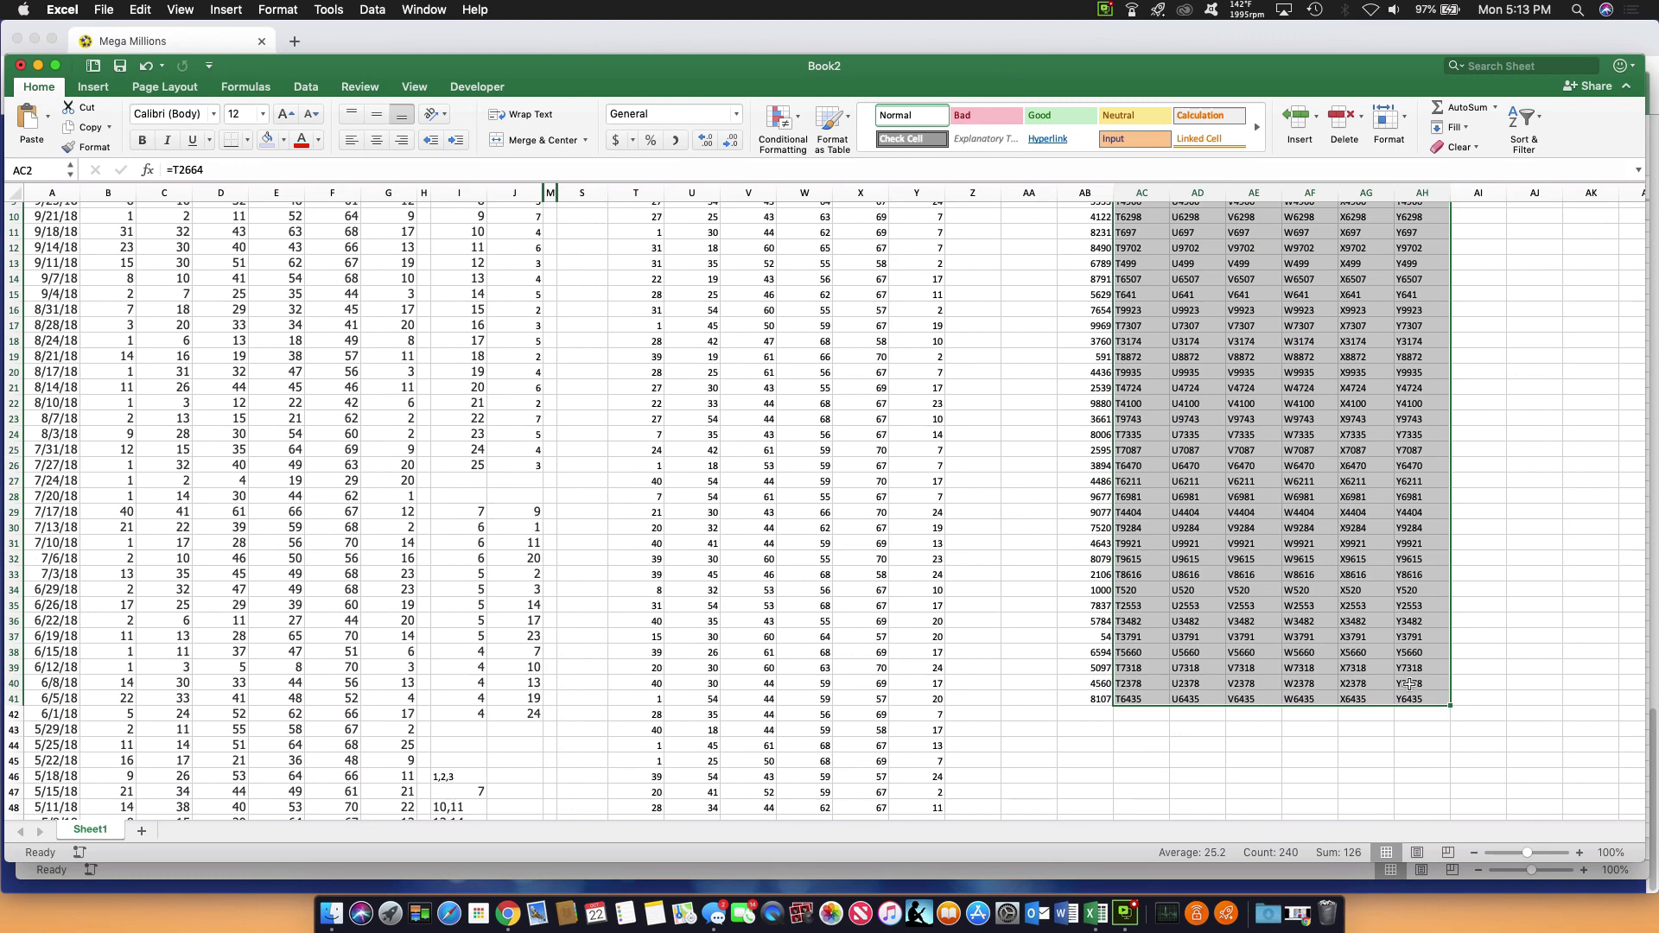
scroll(1410, 683, "up", 3)
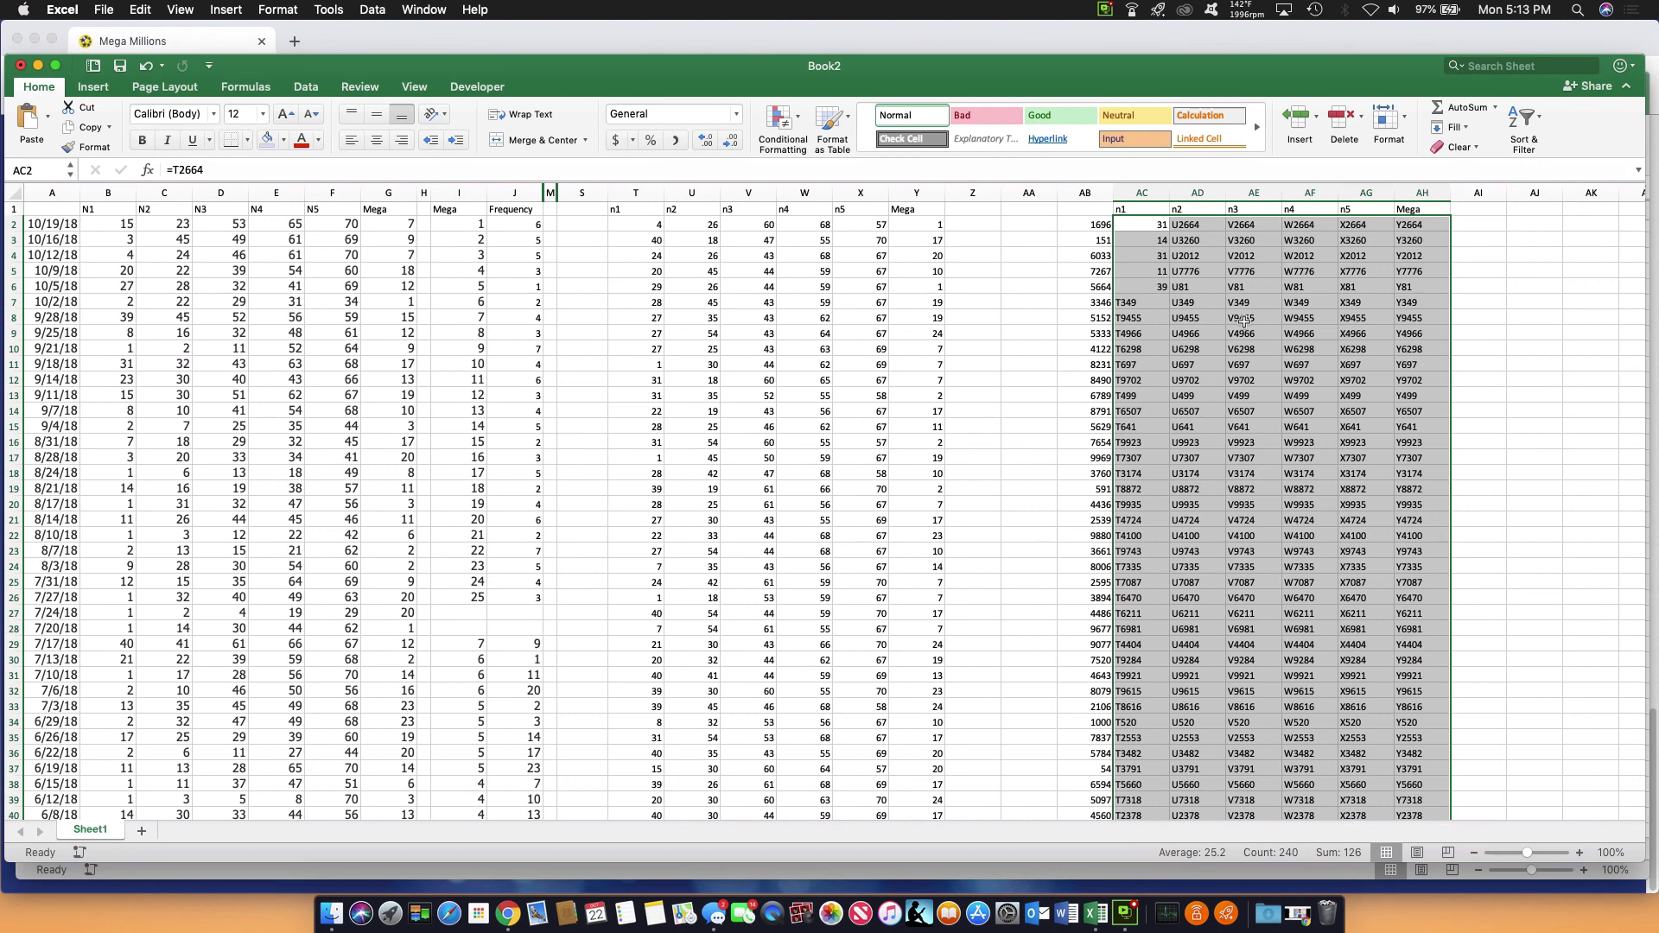
Turn the AC7 reference into the formula =T349 and convert the remaining text references through AH41 the same way
left_click(1141, 296)
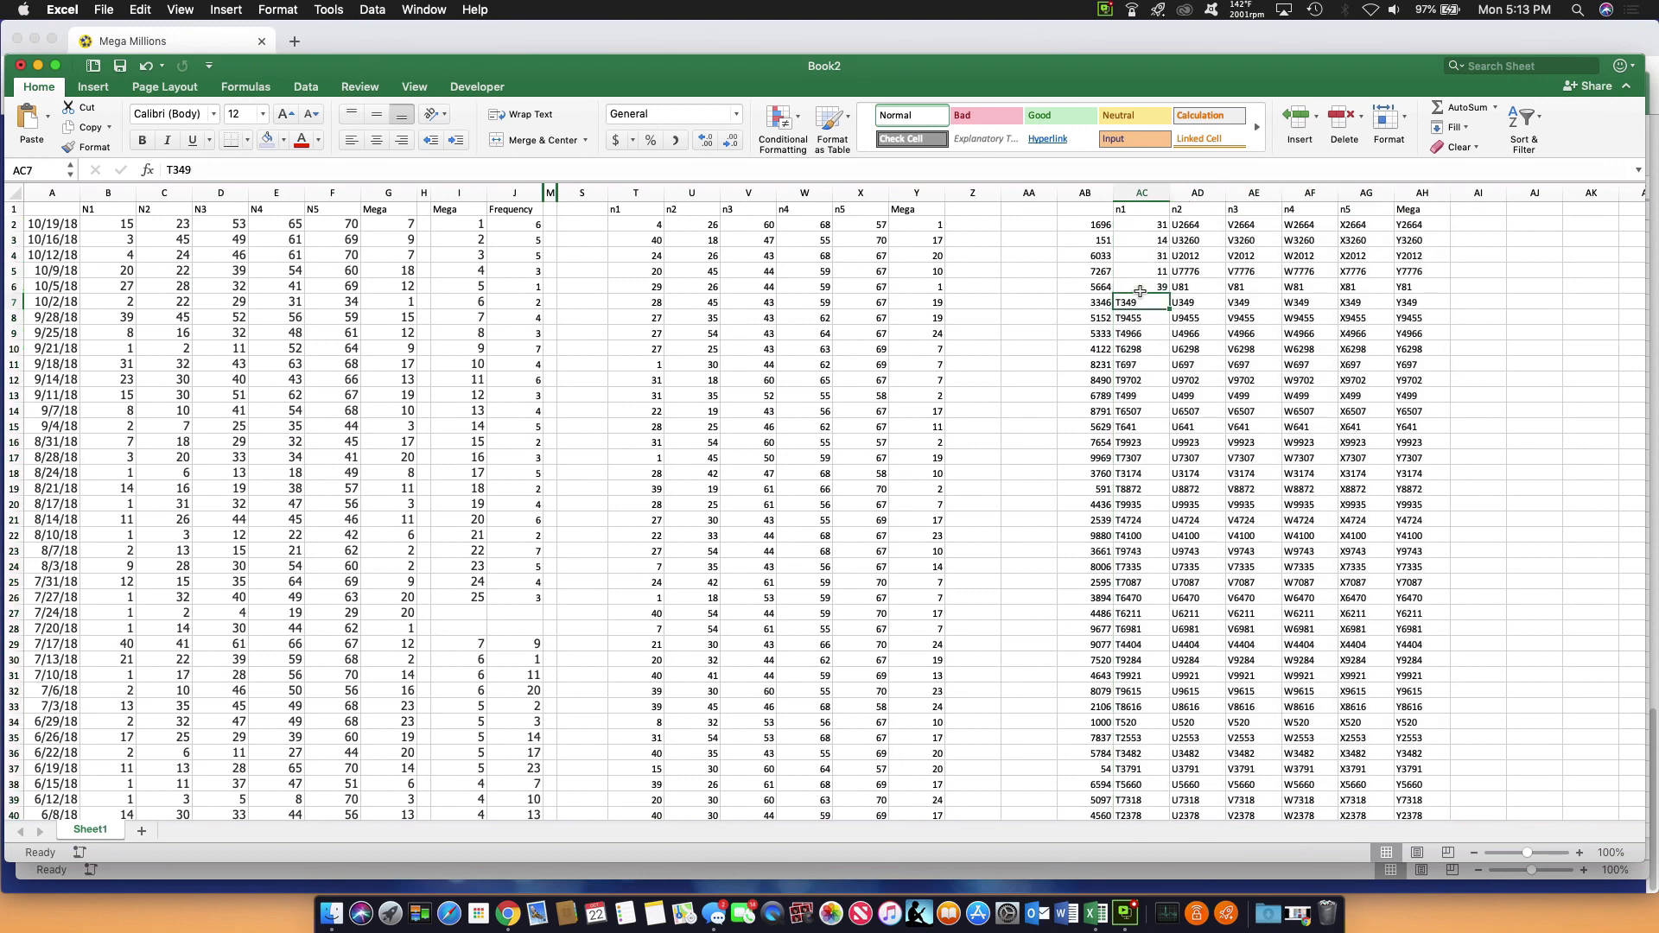
left_click(163, 166)
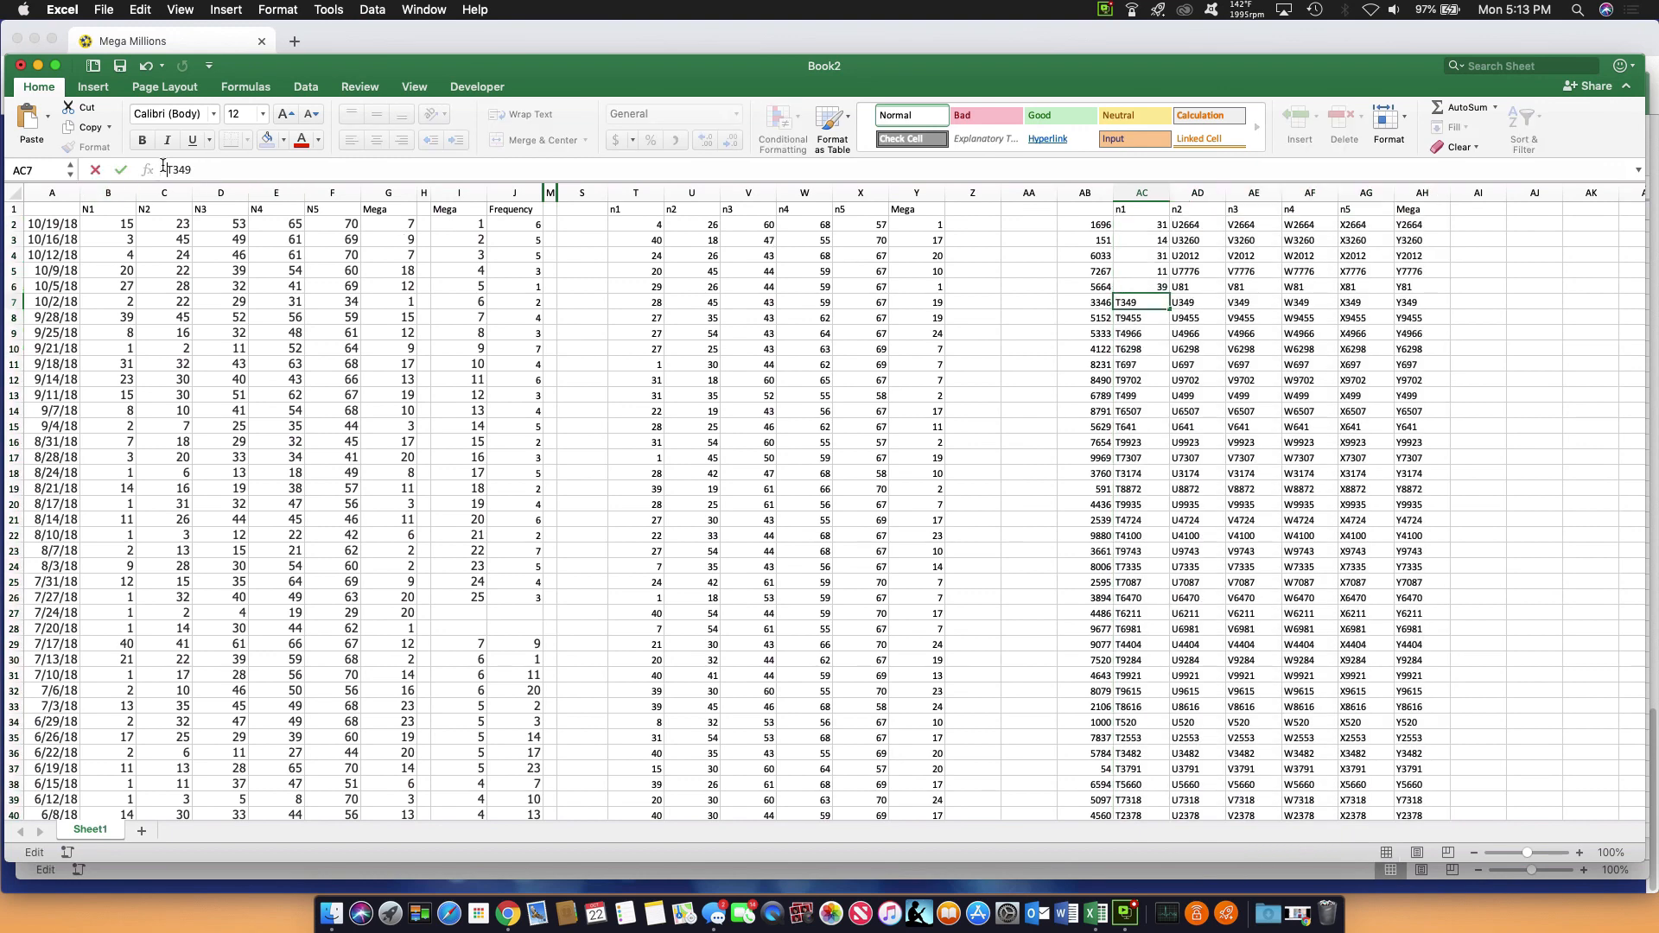
key("Return")
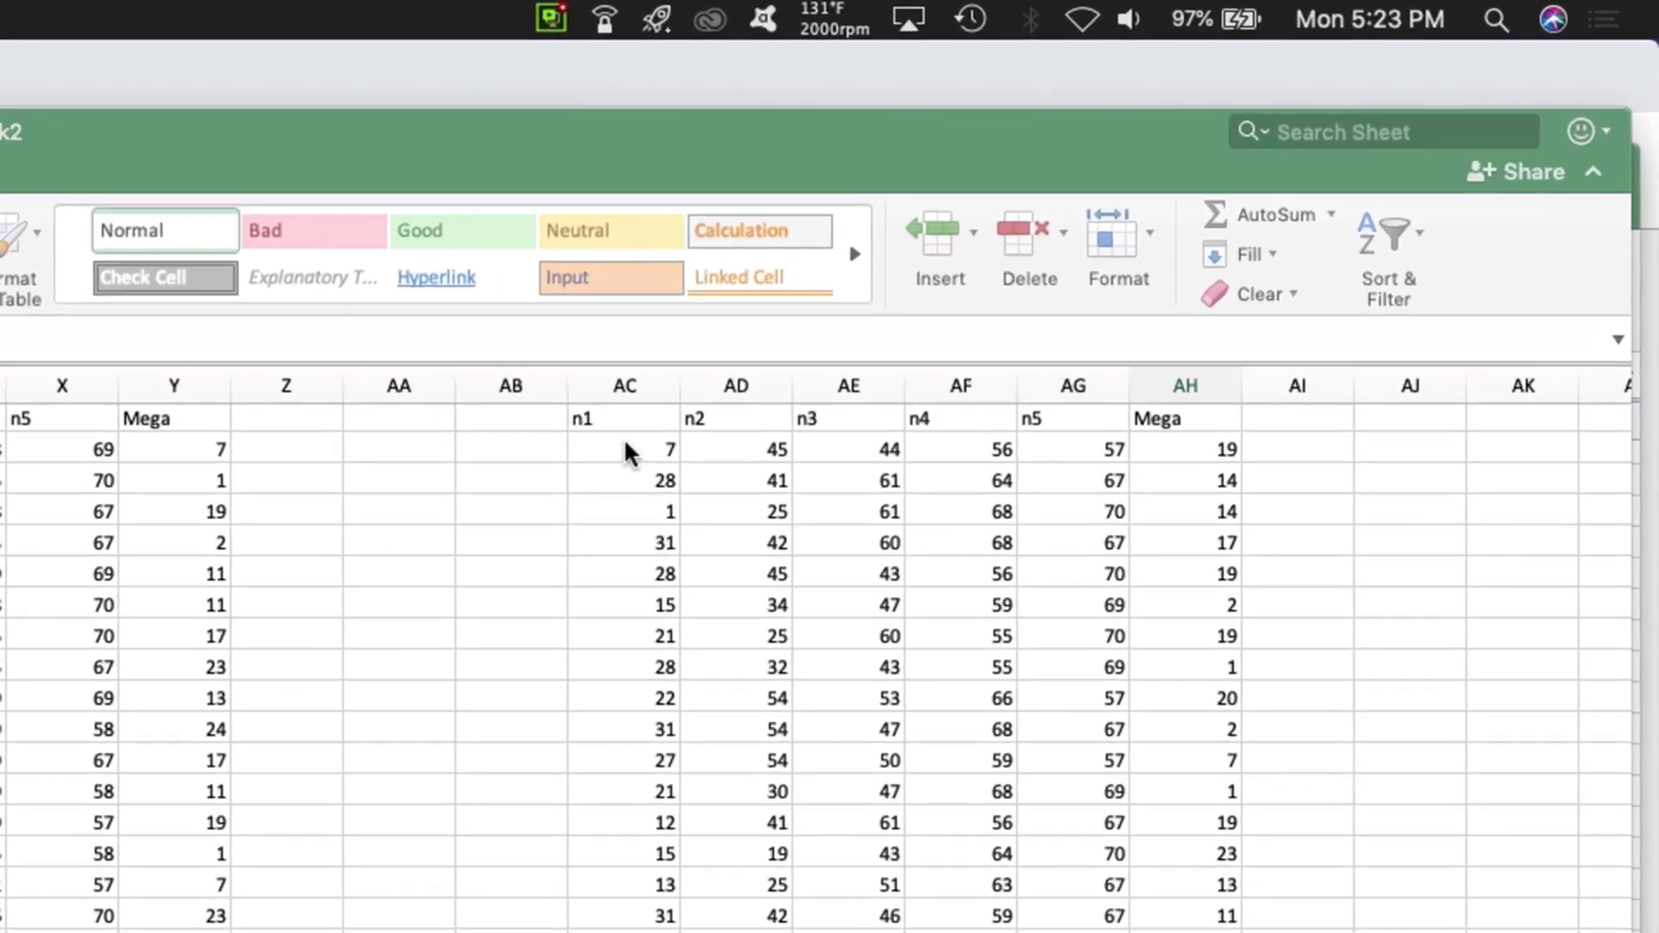
Replace the formulas in AC2:AH41 with fixed numbers by copying the block and pasting it onto itself as values only
left_click(626, 449)
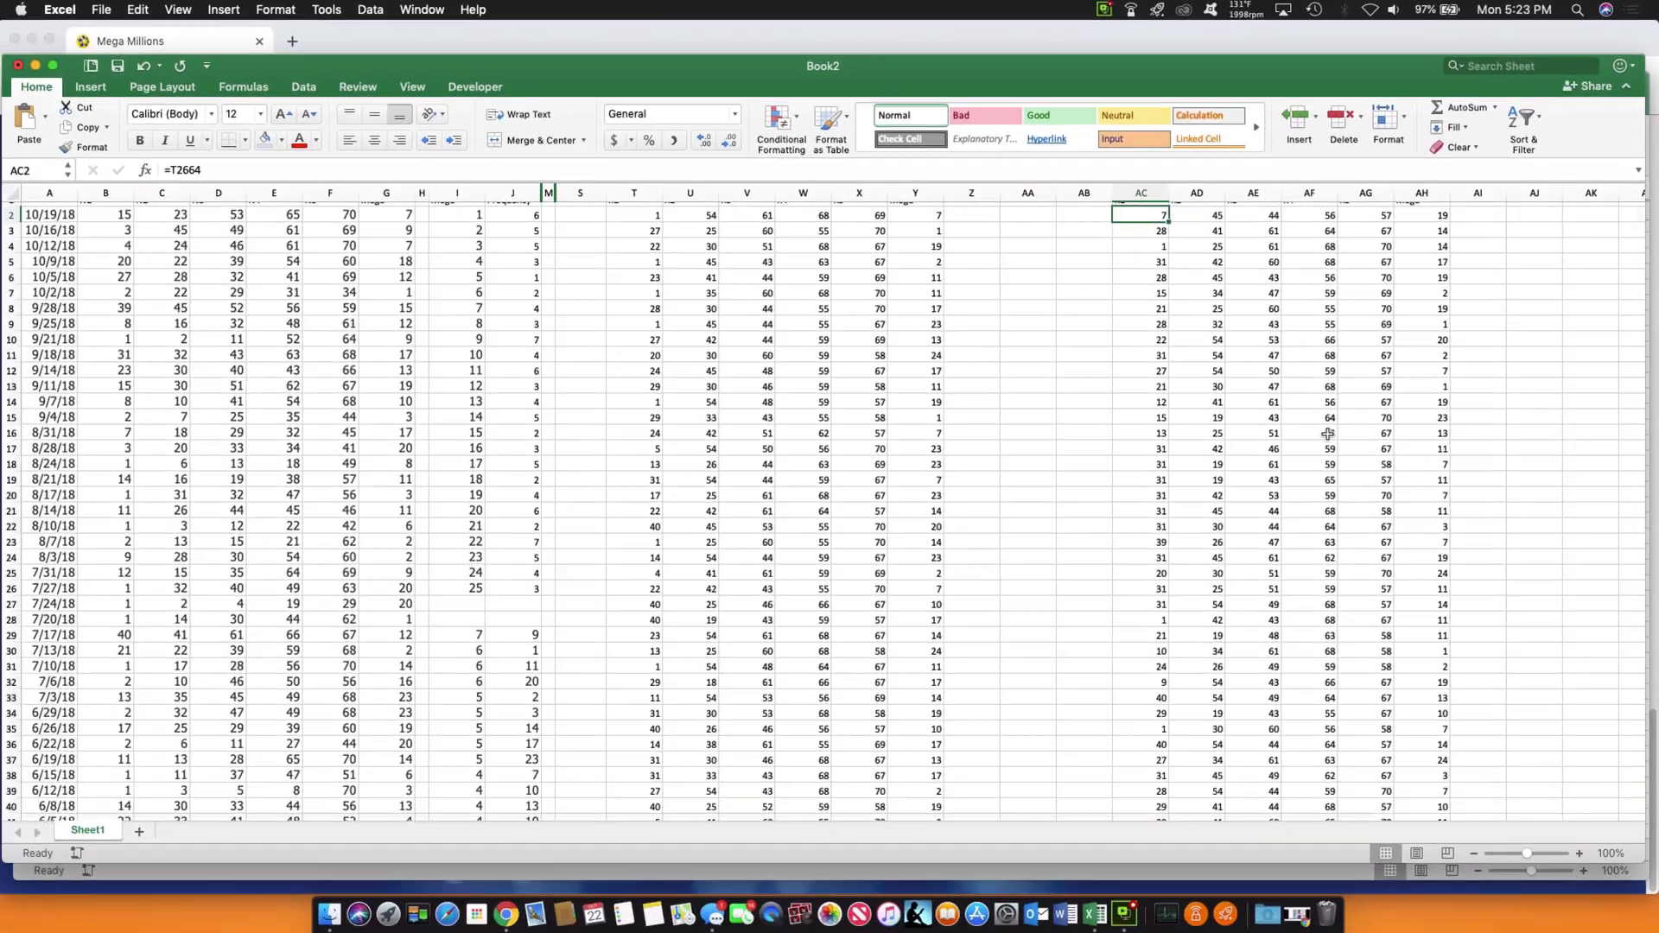
scroll(1259, 523, "down", 5)
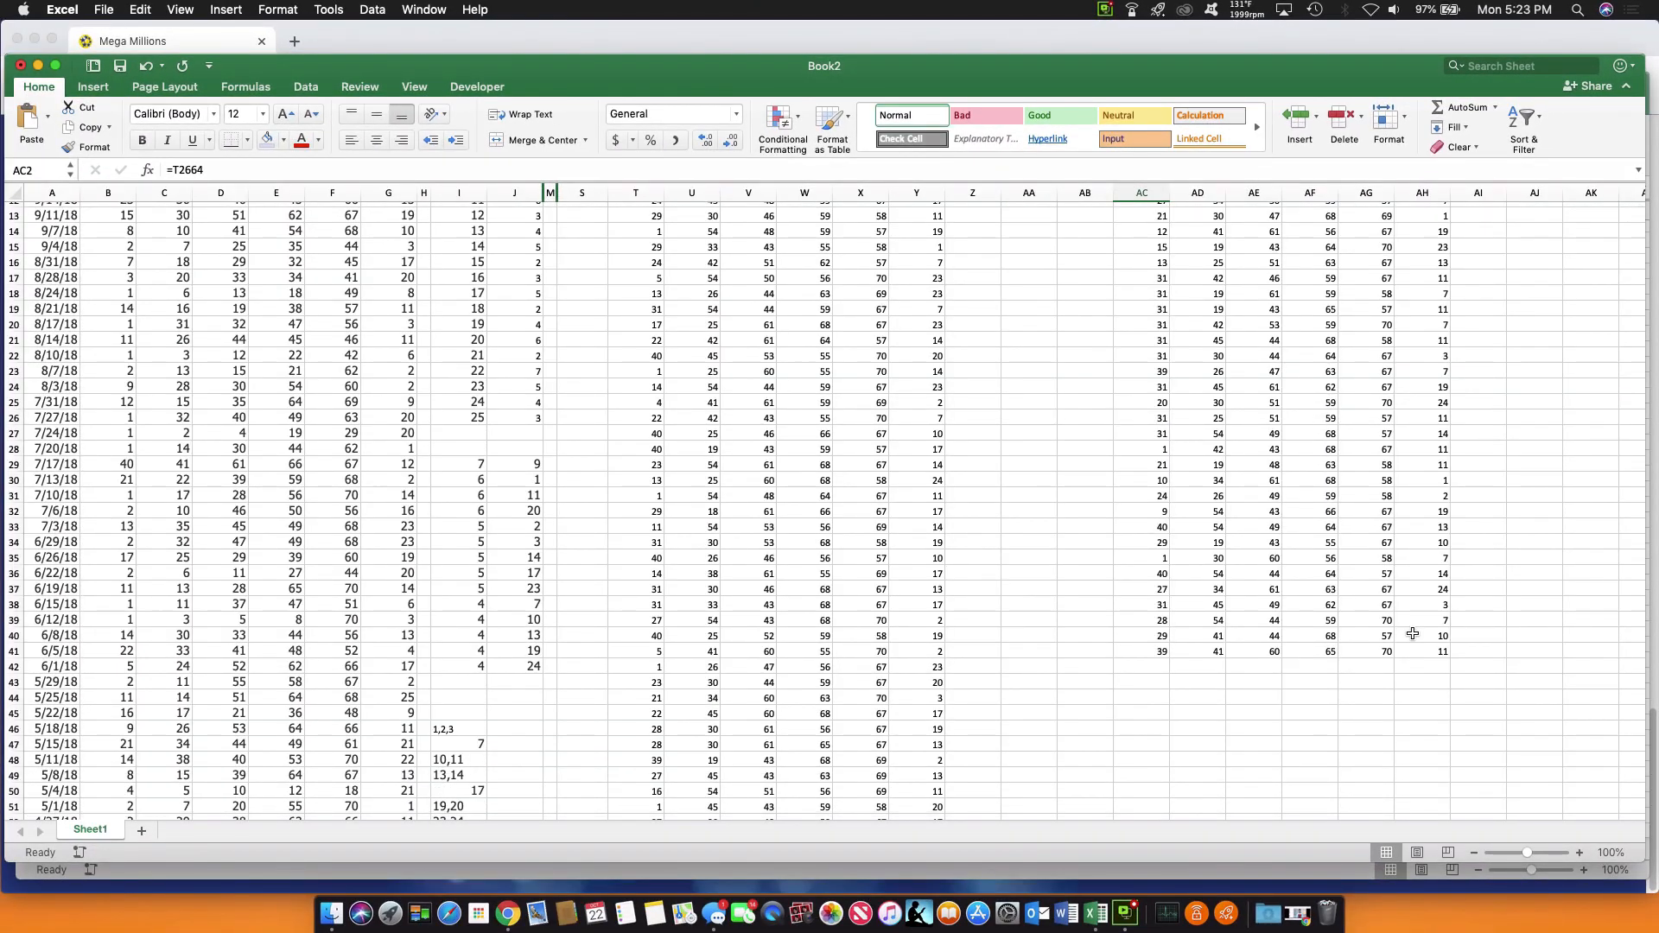
key("super+a")
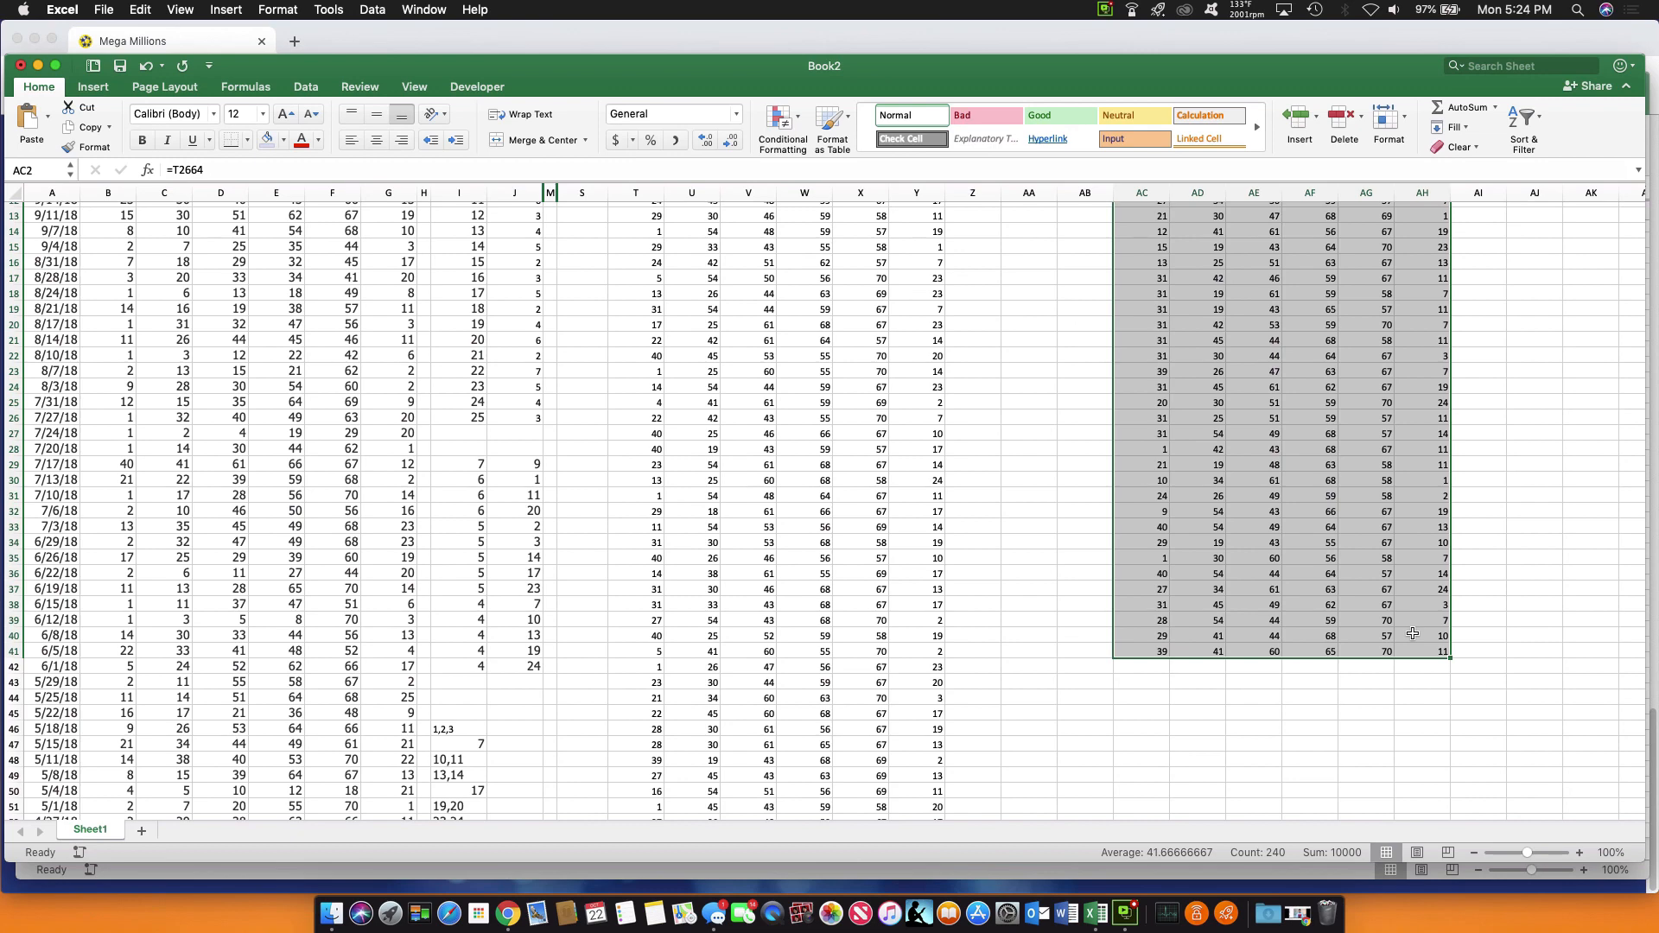
key("super+c")
scroll(1417, 638, "up", 5)
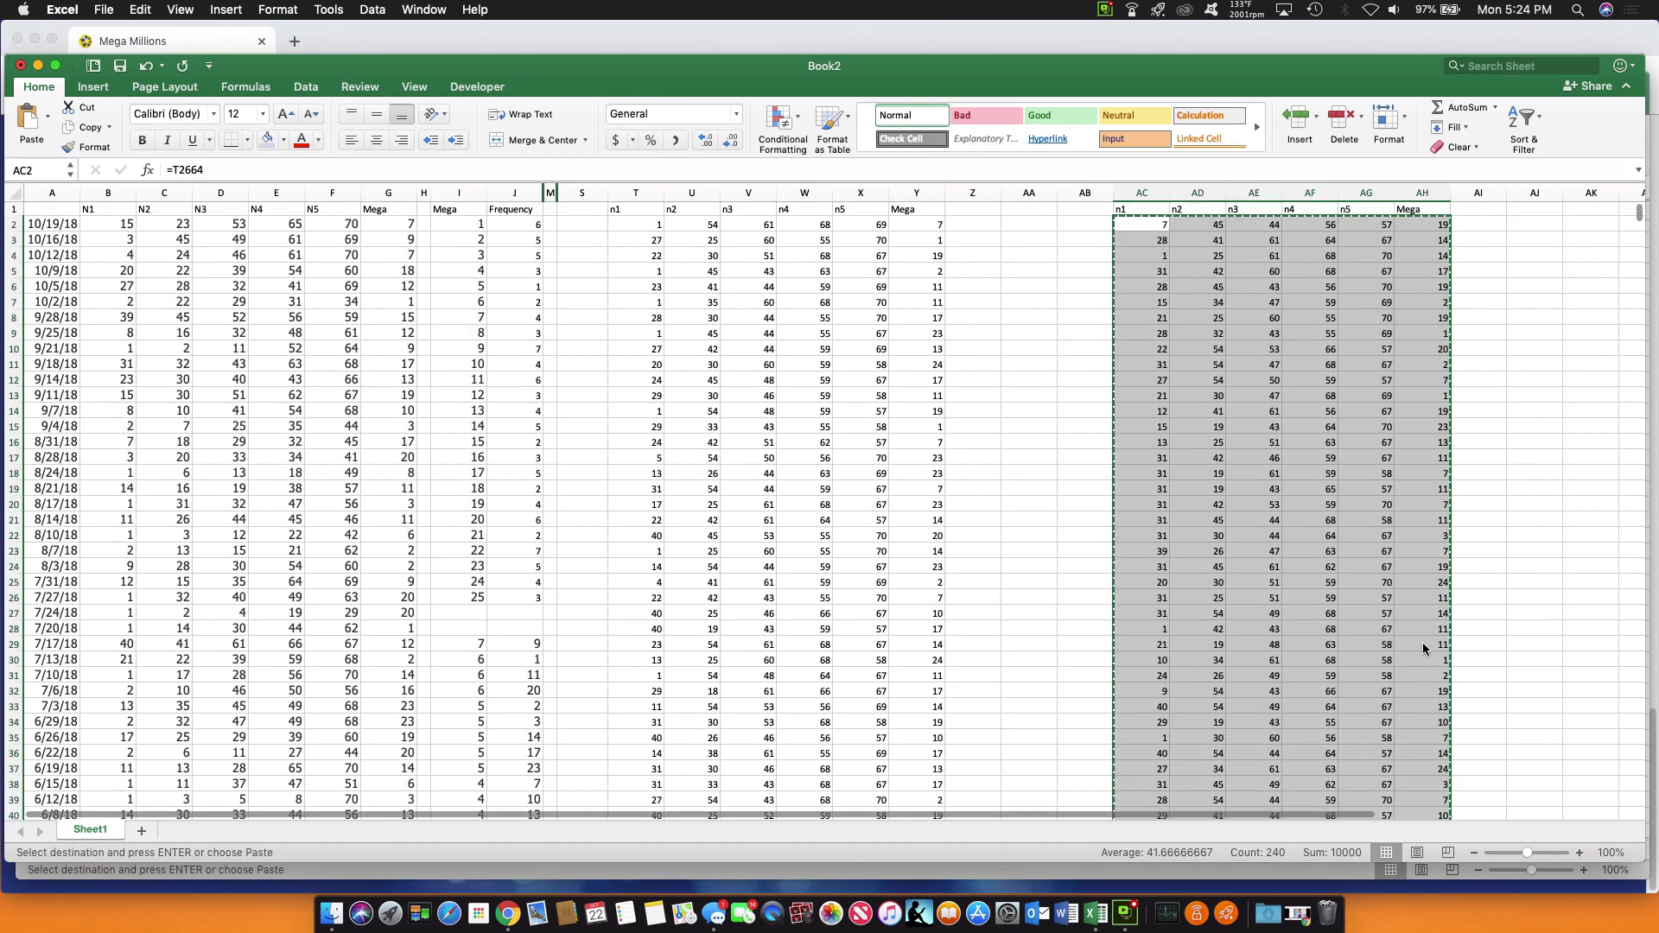
right_click(1142, 226)
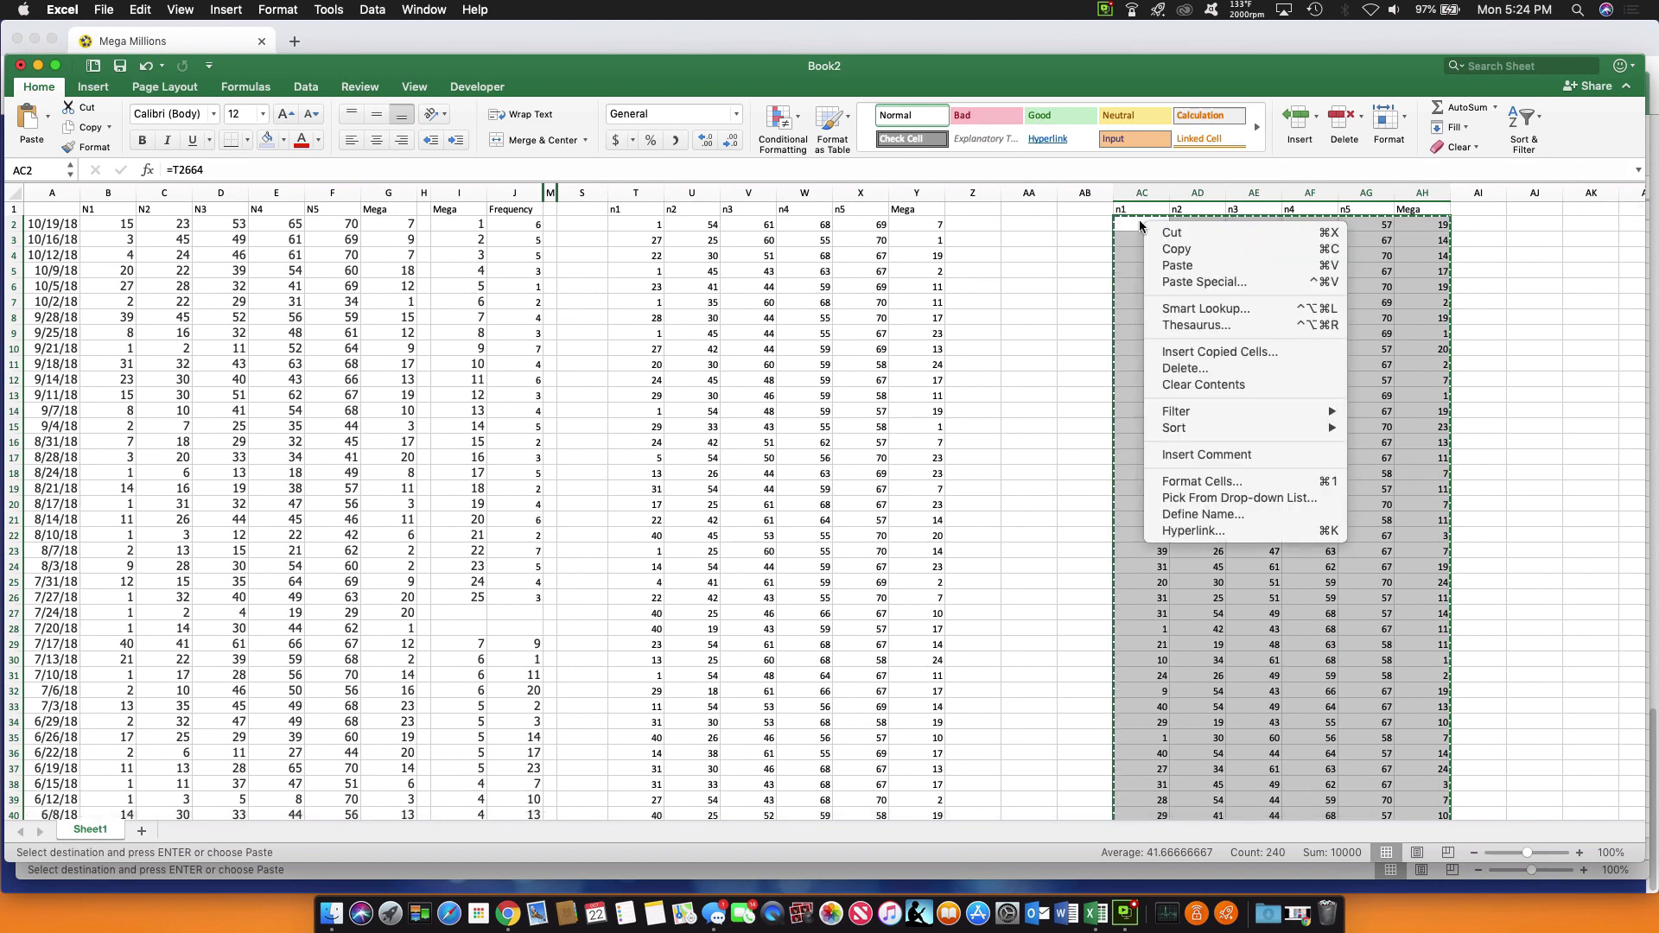
left_click(1180, 283)
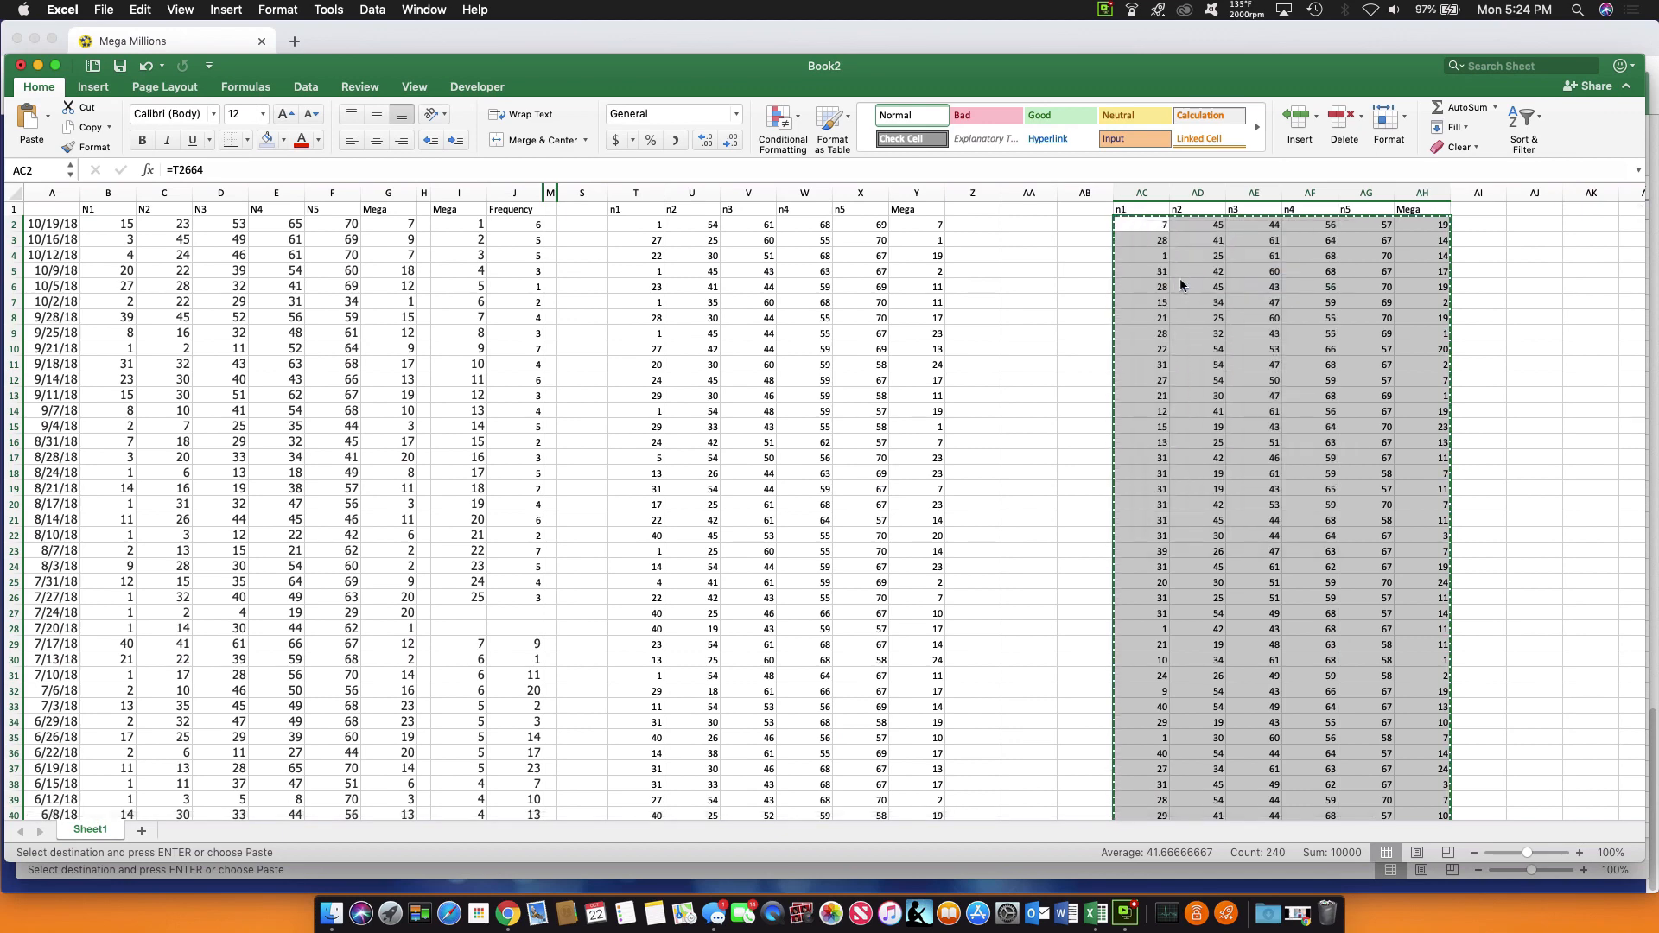
left_click(1047, 208)
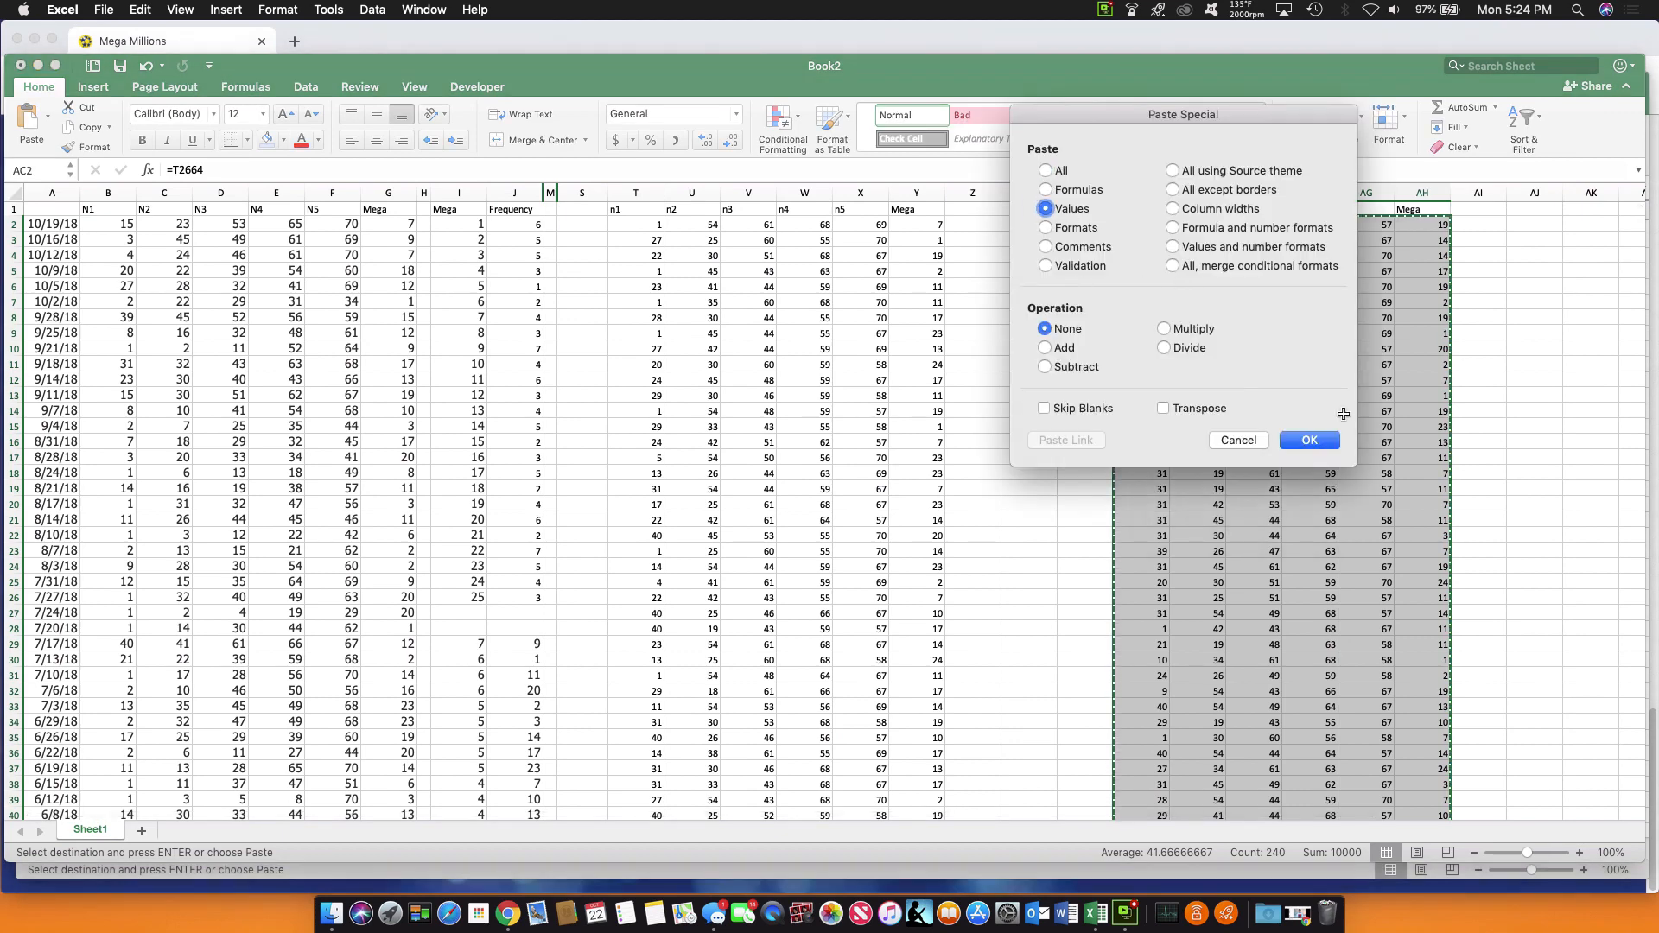
left_click(1314, 440)
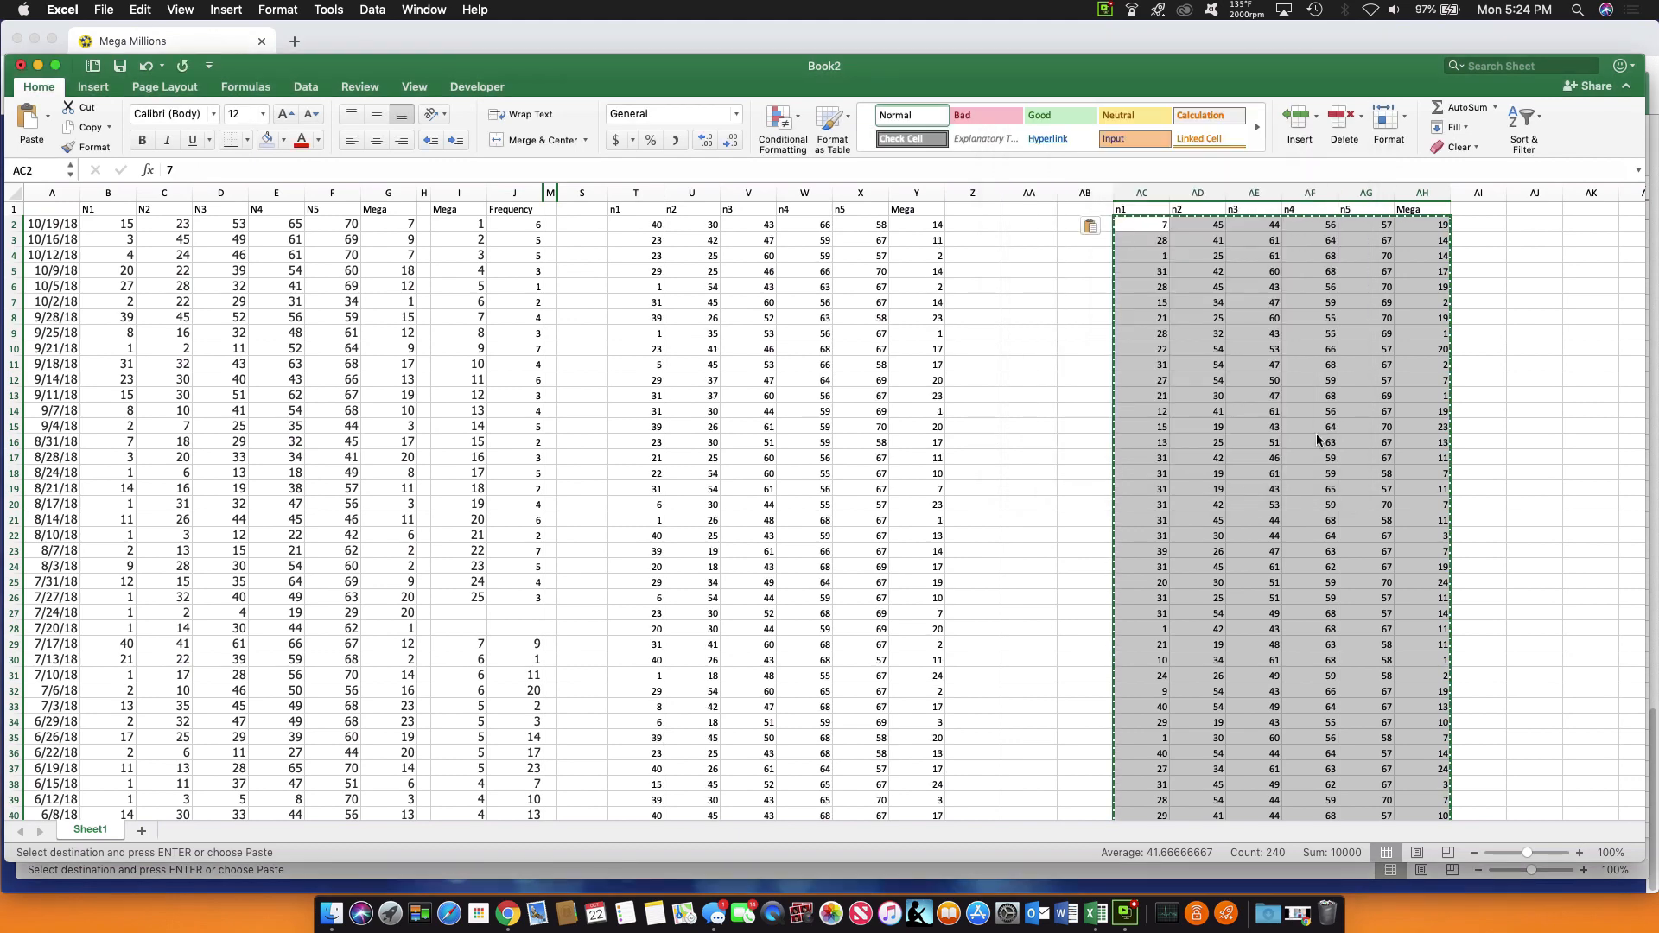
Recalculate the sheet from empty cell AB4 and check whether AC2 holds a fixed value instead of a formula
left_click(1065, 254)
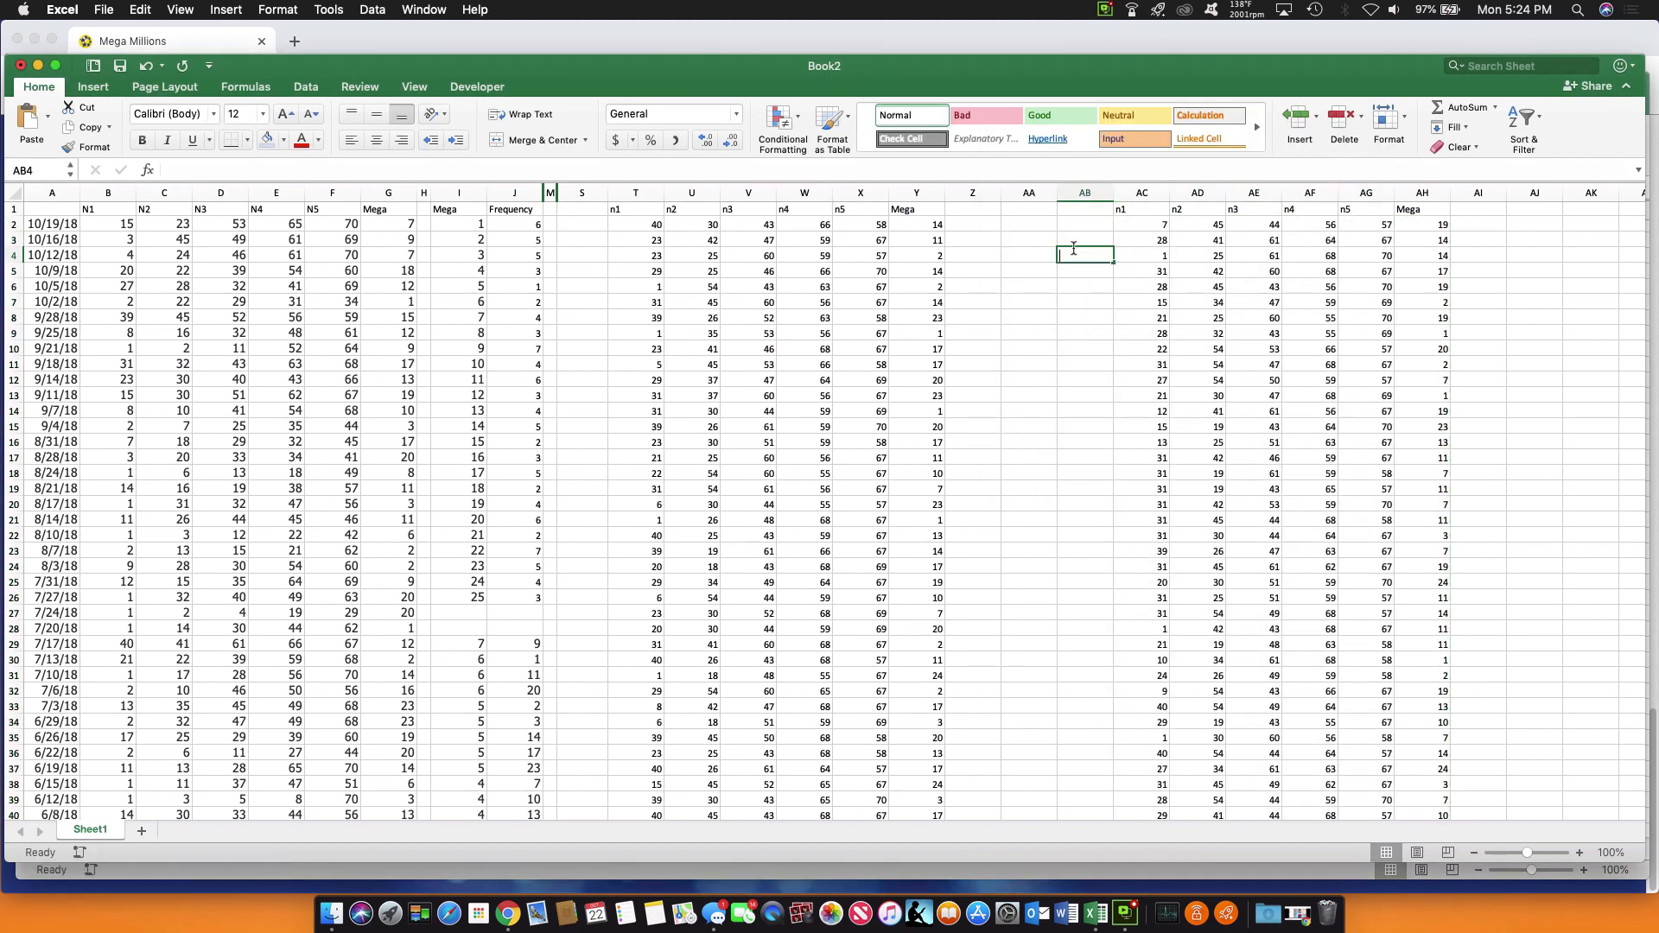
key("Return")
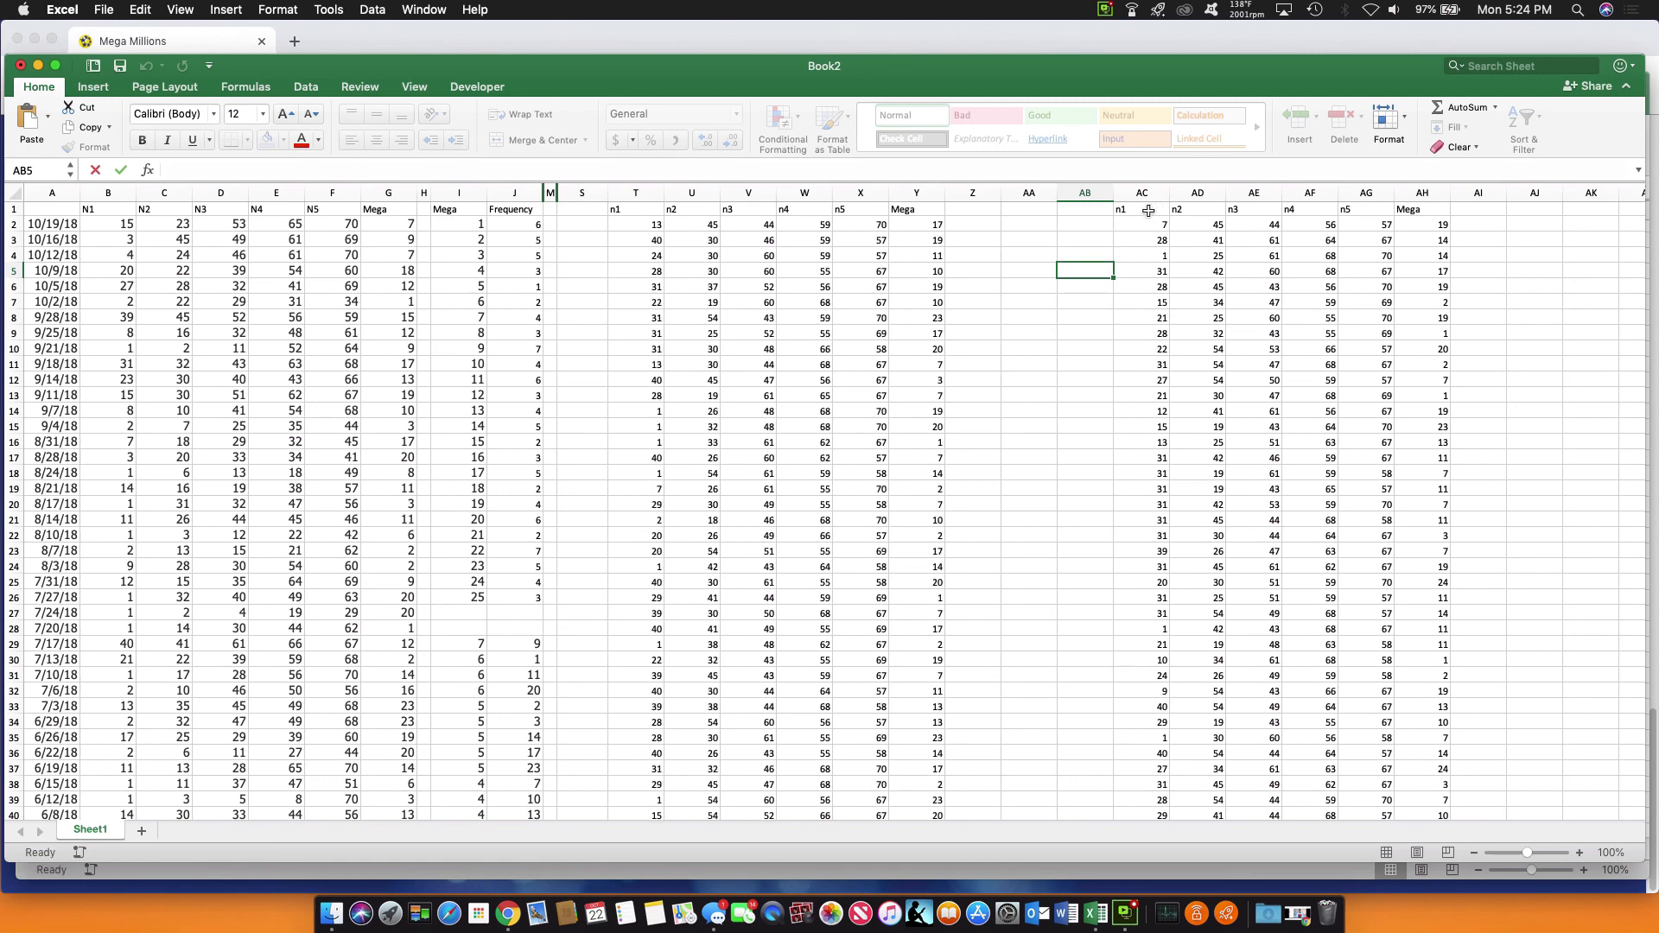
left_click(1147, 219)
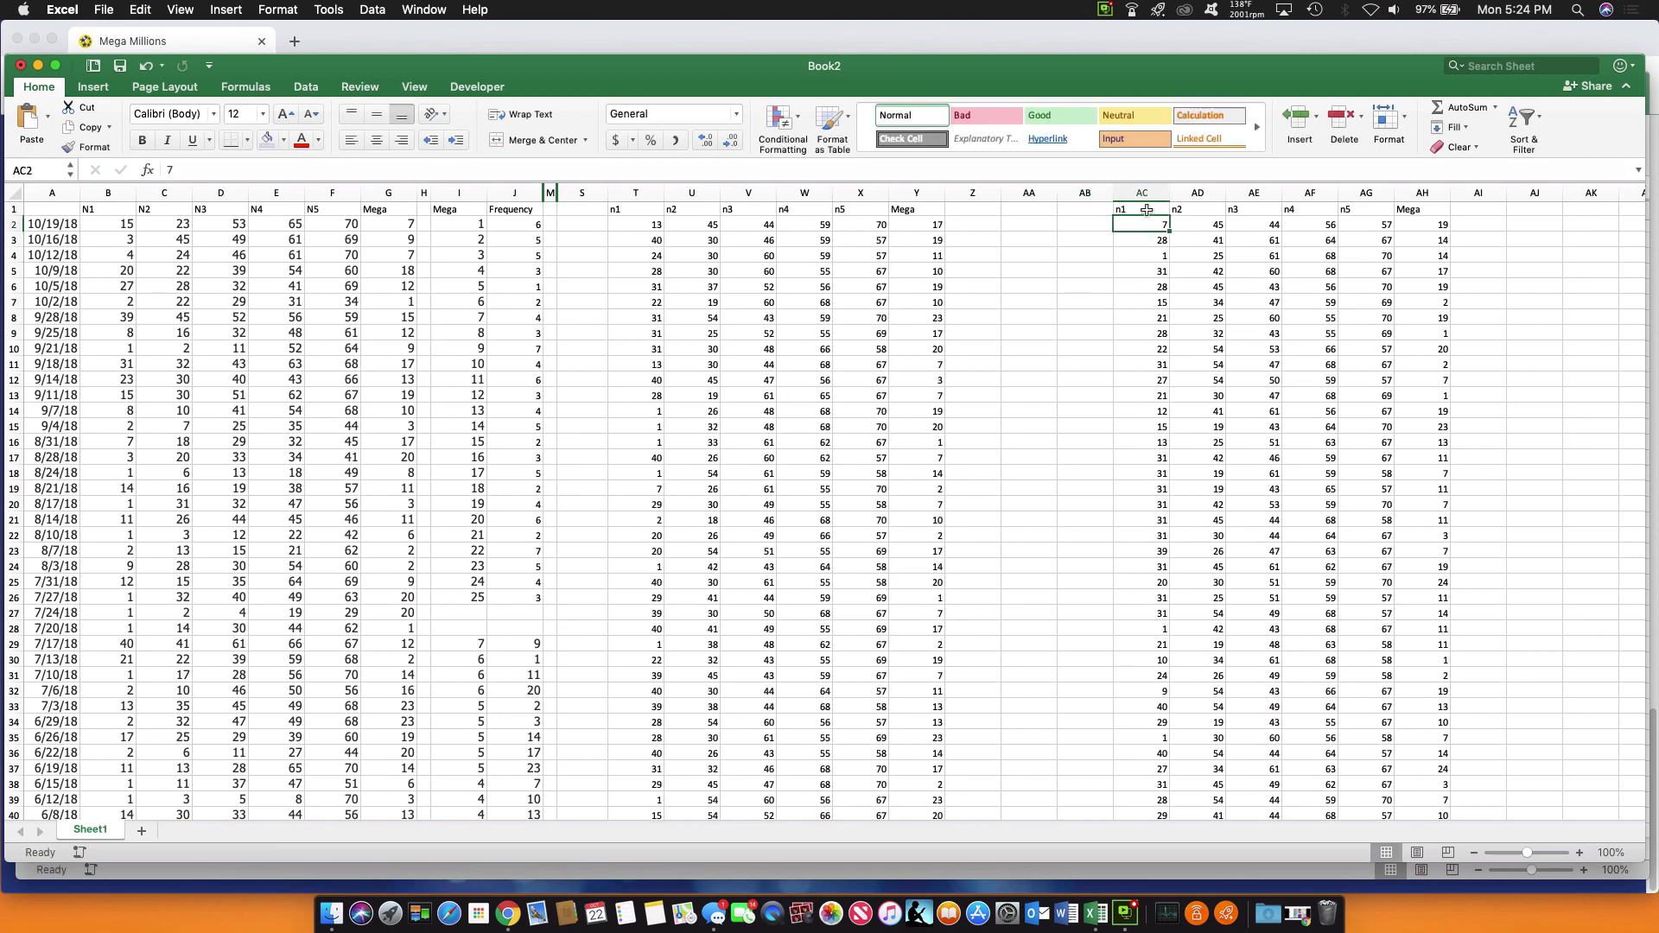
key("Return")
left_click(1073, 241)
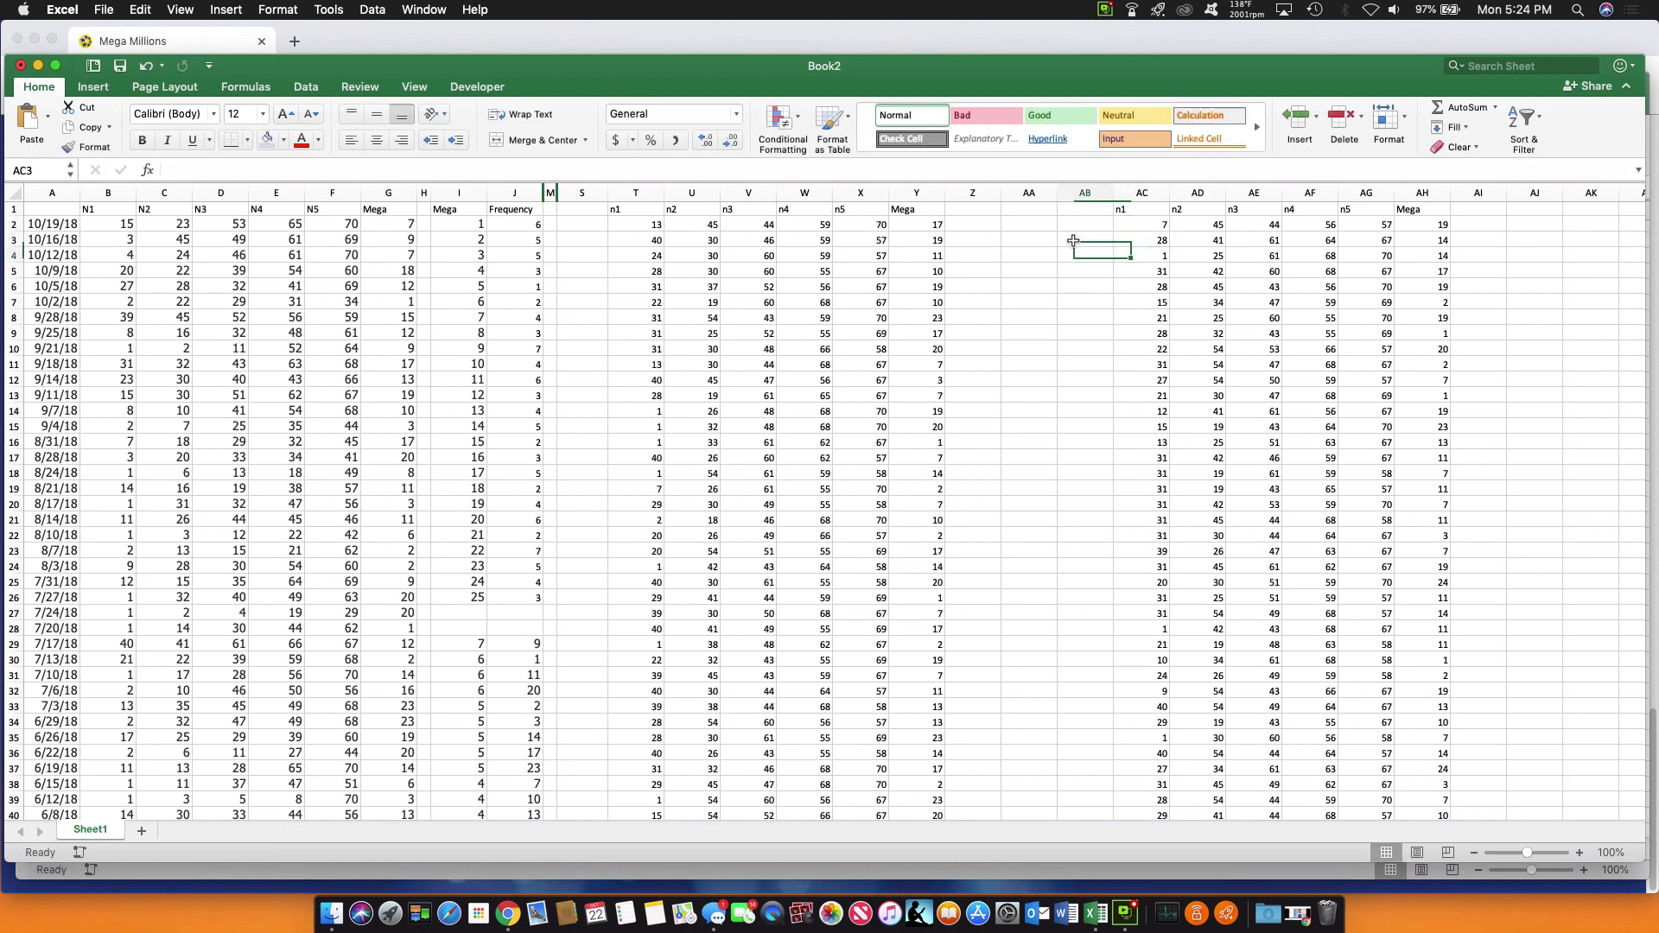